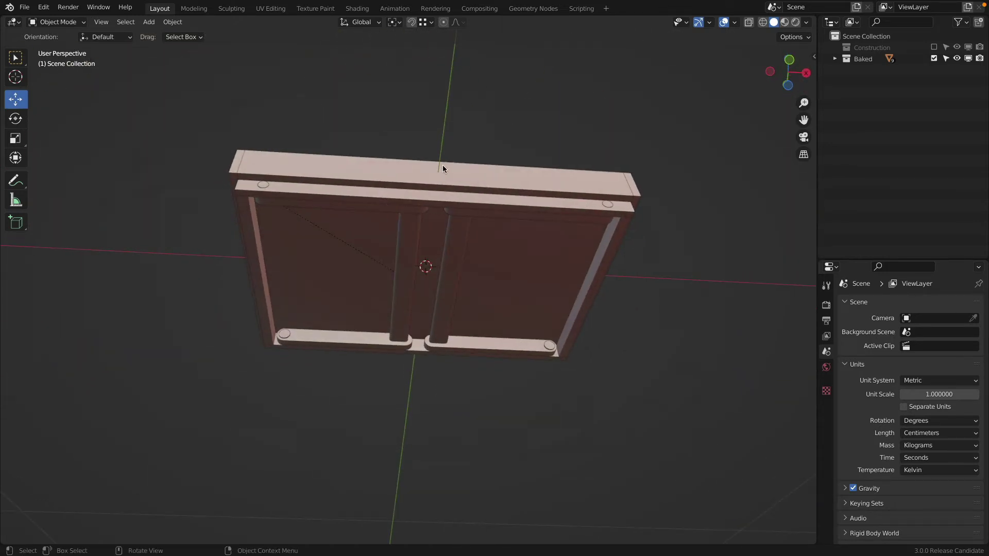
- Exclude the Baked collection from the view layer and enable the Construction collection
key(KP_1)
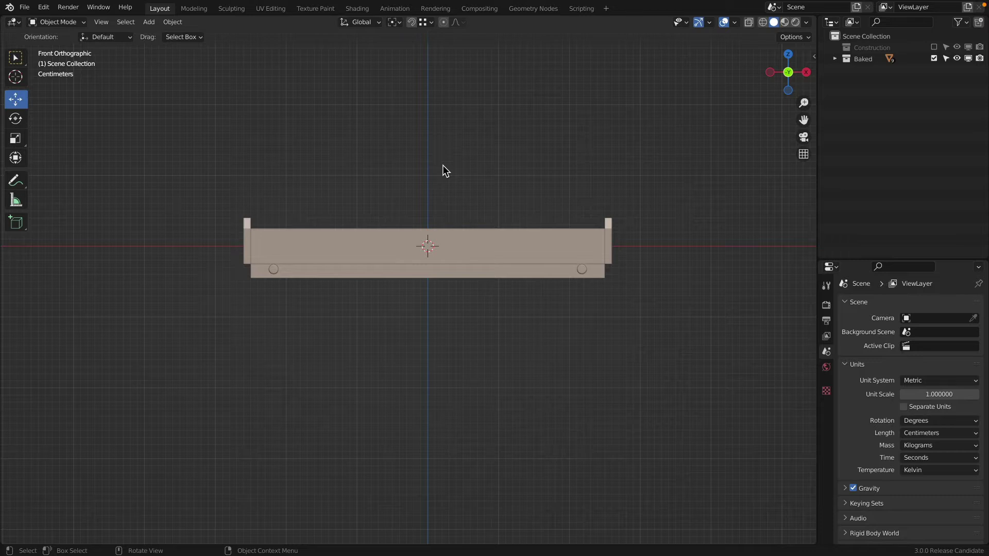
click(934, 59)
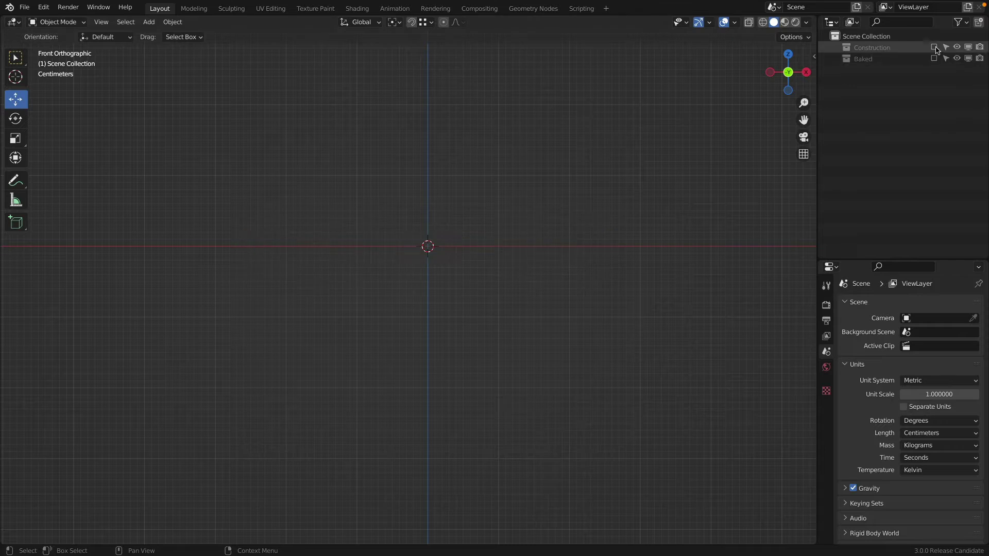
click(934, 47)
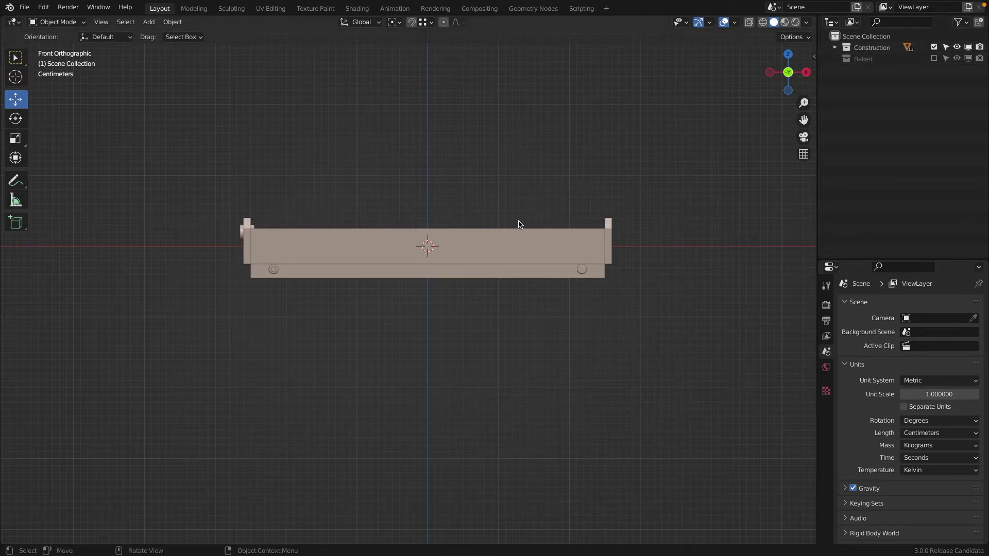
- Isolate the Side Top Handle panel and examine its handle cutout and the groove along its lower edge
middle_drag(482, 182, 452, 224)
shift+middle_drag(315, 190, 433, 201)
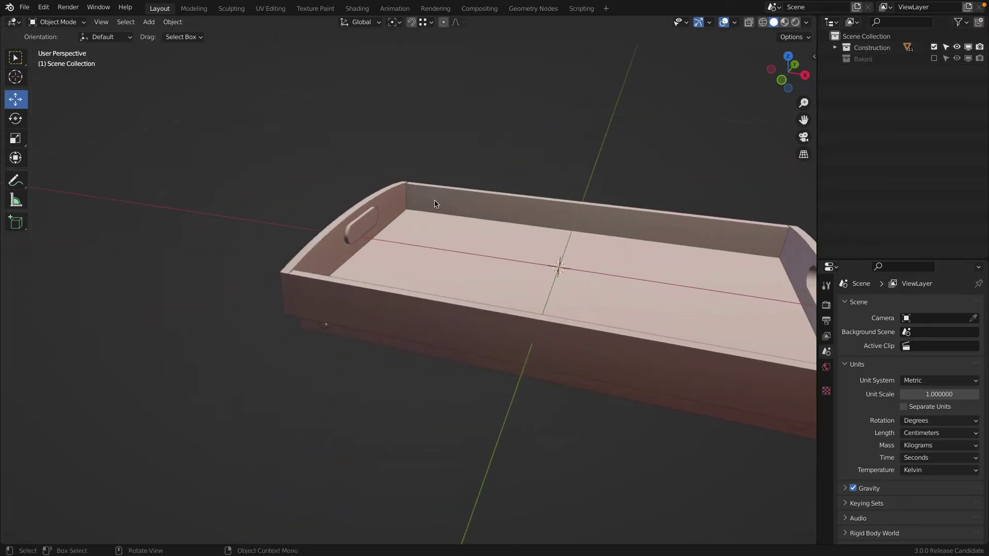
scroll(341, 237, up, 2)
click(320, 274)
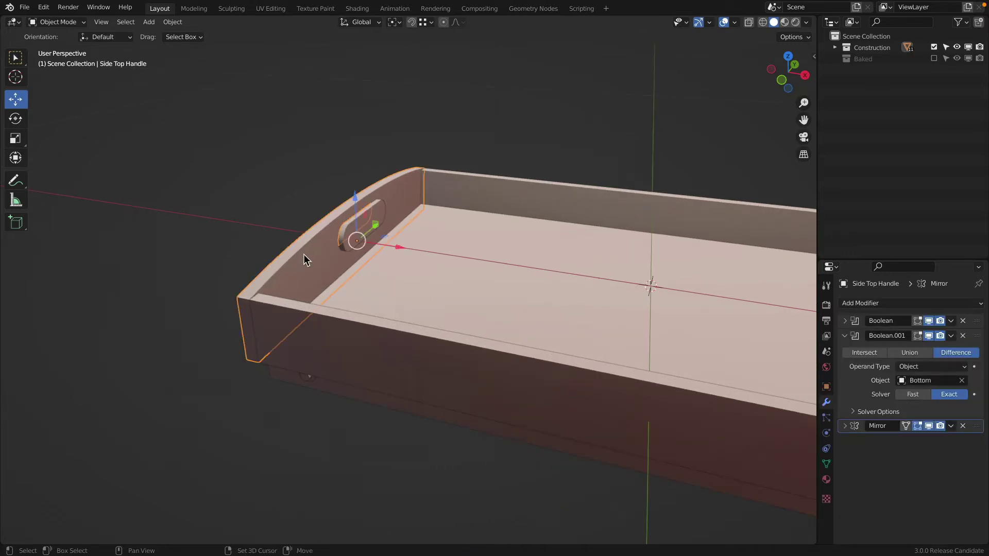
key(shift+h)
mouse_move(390, 254)
middle_down()
mouse_move(381, 247)
mouse_move(398, 224)
mouse_move(393, 255)
middle_up()
scroll(446, 242, up, 3)
scroll(497, 235, up, 4)
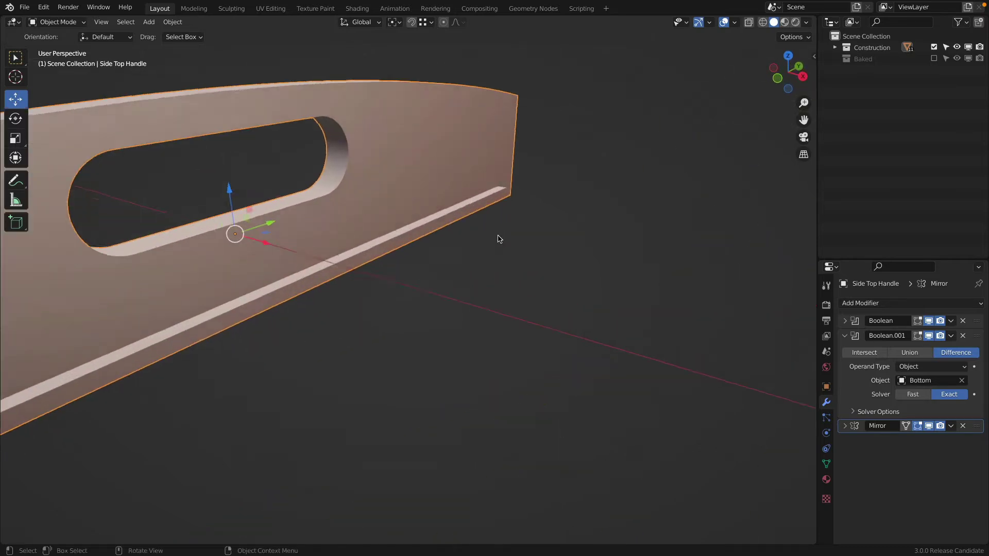
middle_drag(498, 235, 507, 223)
scroll(311, 295, down, 2)
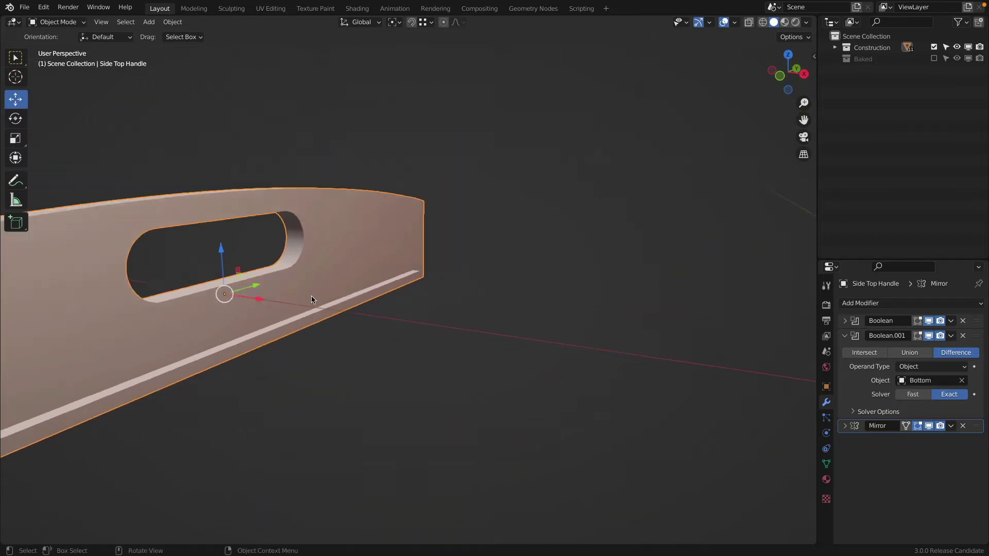
scroll(311, 296, down, 2)
scroll(289, 265, down, 3)
shift+middle_drag(293, 267, 419, 216)
- View the Side Top Handle's base mesh as see-through wireframe in Edit Mode, and return to solid shading in Object Mode
key(Tab)
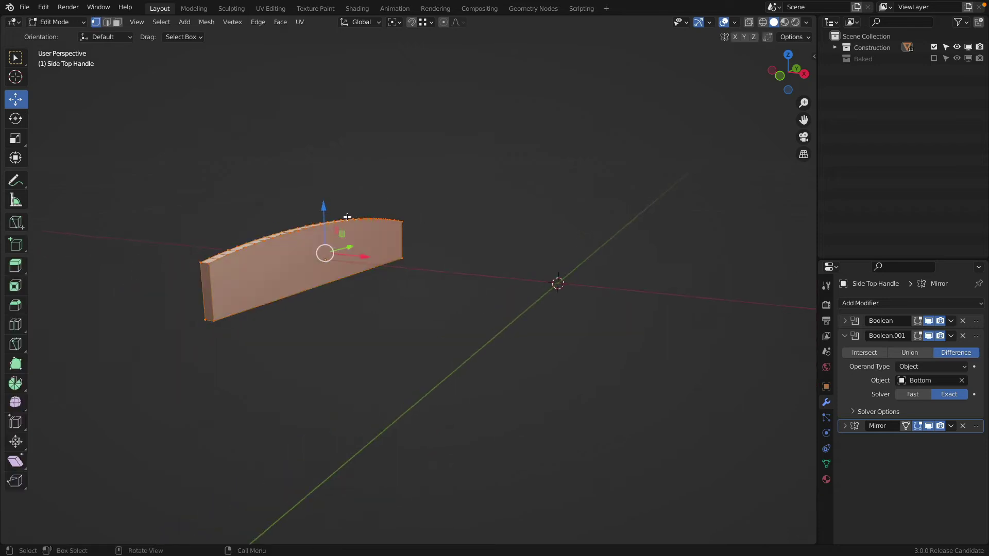
key(alt+z)
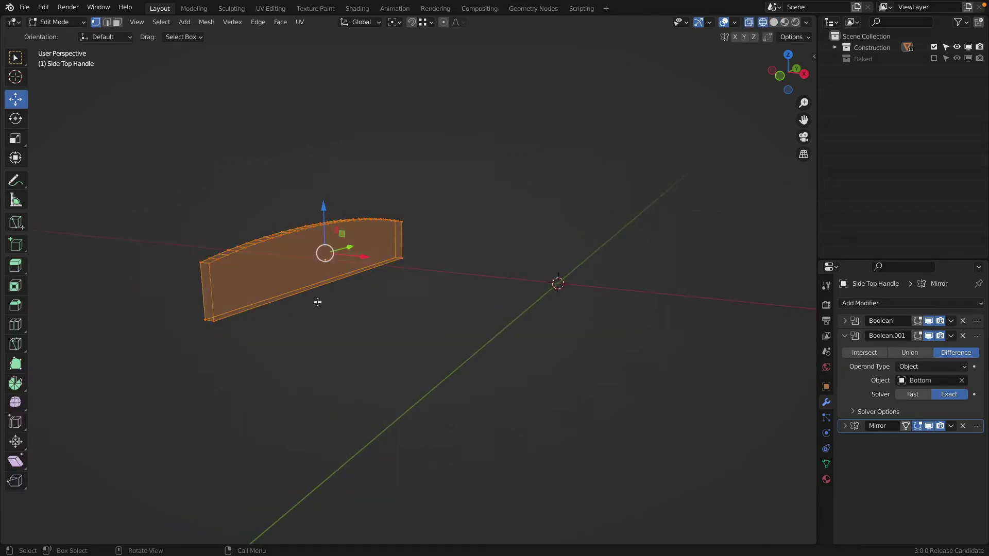
mouse_move(321, 300)
middle_down()
mouse_move(426, 289)
mouse_move(481, 307)
mouse_move(375, 307)
mouse_move(512, 299)
mouse_move(393, 316)
middle_up()
key(shift+z)
key(Tab)
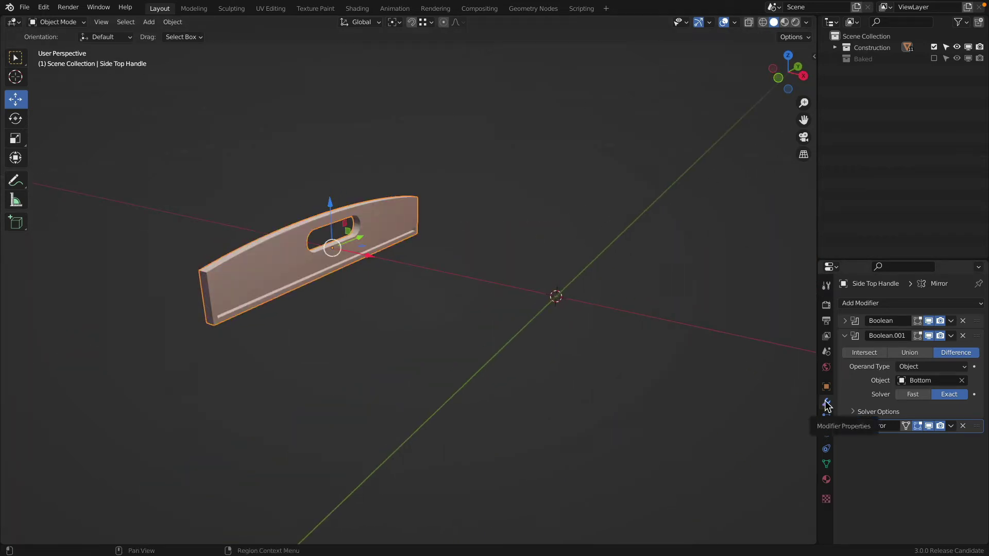
- Turn off viewport display of the Side Top Handle's Boolean, Boolean.001 and Mirror modifiers
click(845, 335)
click(929, 321)
click(929, 336)
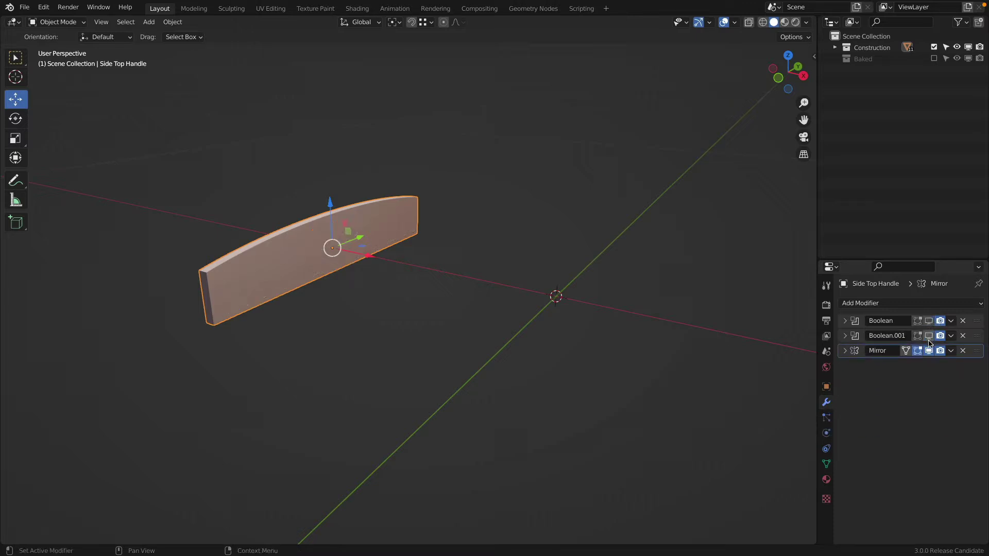
click(929, 351)
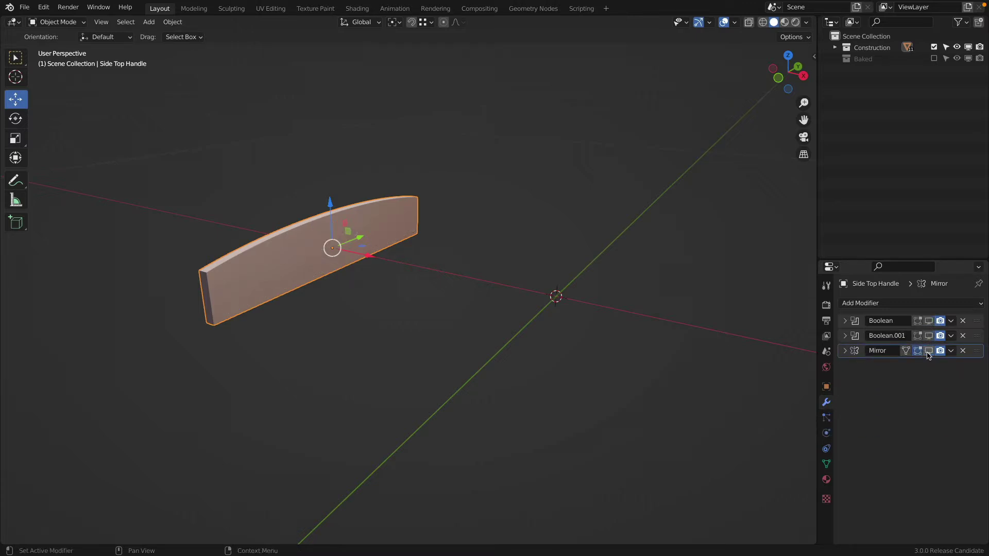
- Re-enable viewport display of the Side Top Handle's Boolean, Boolean.001 and Mirror modifiers one by one
click(929, 321)
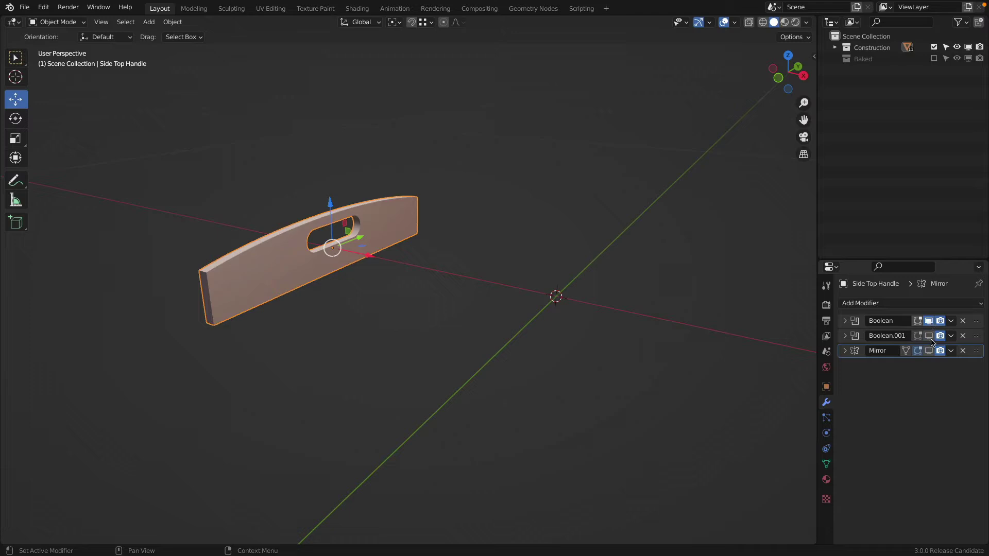
click(929, 336)
middle_drag(466, 281, 587, 275)
click(928, 351)
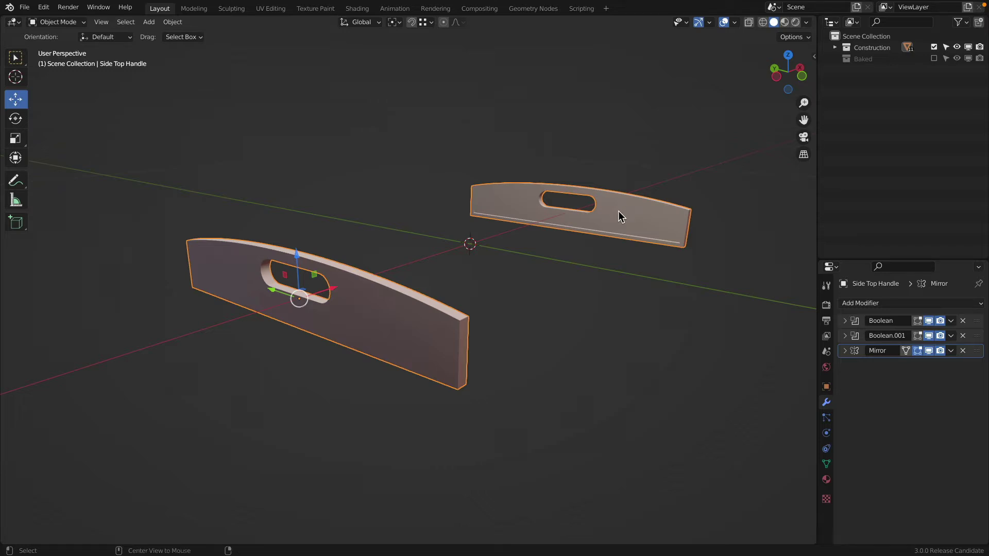
- Unhide all tray parts and isolate the Front Top board
key(alt+h)
middle_drag(567, 347, 498, 254)
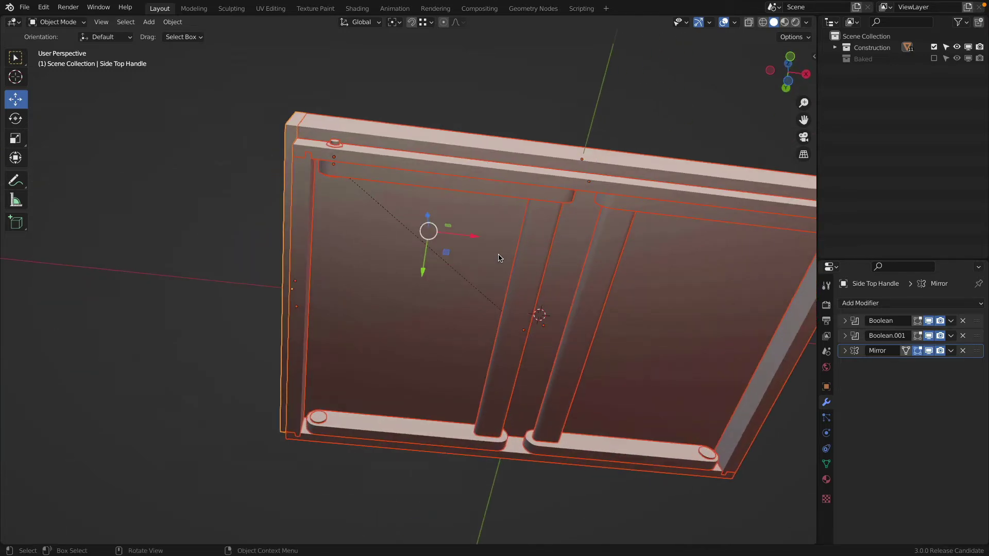
shift+middle_drag(473, 178, 473, 223)
middle_drag(515, 172, 369, 232)
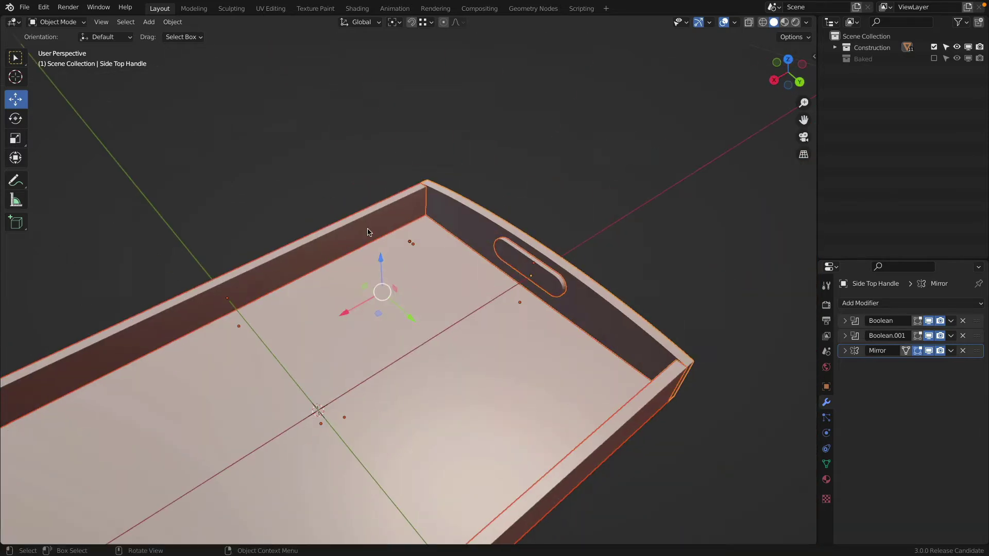
click(358, 218)
key(shift+h)
middle_drag(396, 303, 482, 236)
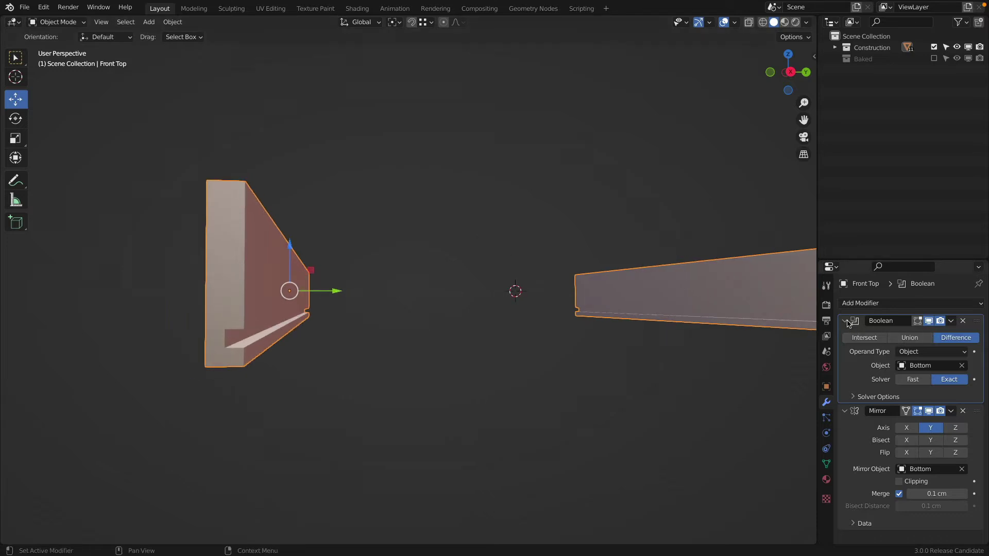
- Toggle viewport display of the Front Top's Boolean modifier off and on twice to compare the groove, and unhide all parts
click(927, 320)
click(927, 321)
click(927, 320)
click(927, 320)
middle_drag(717, 308, 543, 315)
key(alt+h)
scroll(476, 309, down, 4)
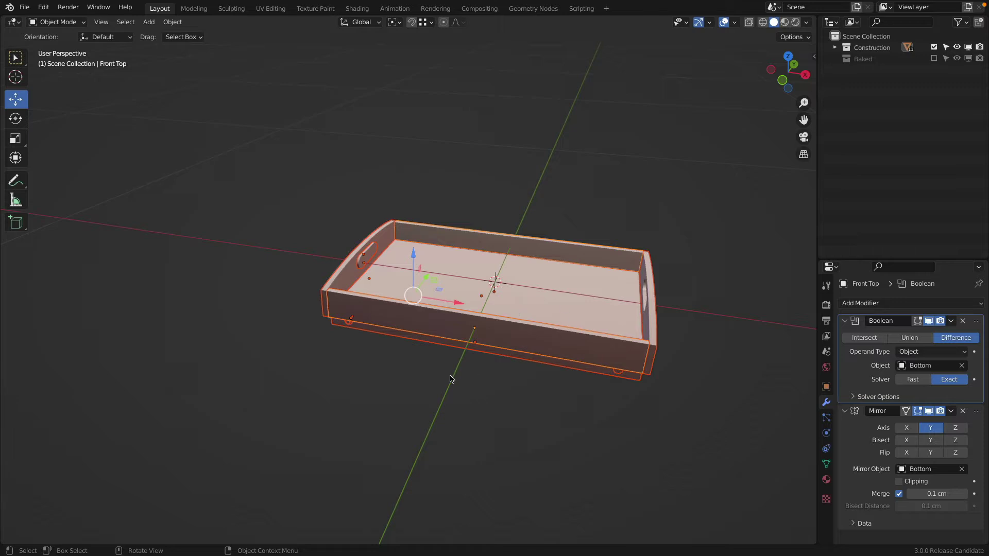
- Examine the corner on the tray's underside and select the Leg
scroll(453, 379, up, 3)
middle_drag(452, 379, 427, 252)
shift+middle_drag(273, 254, 338, 243)
scroll(338, 242, up, 3)
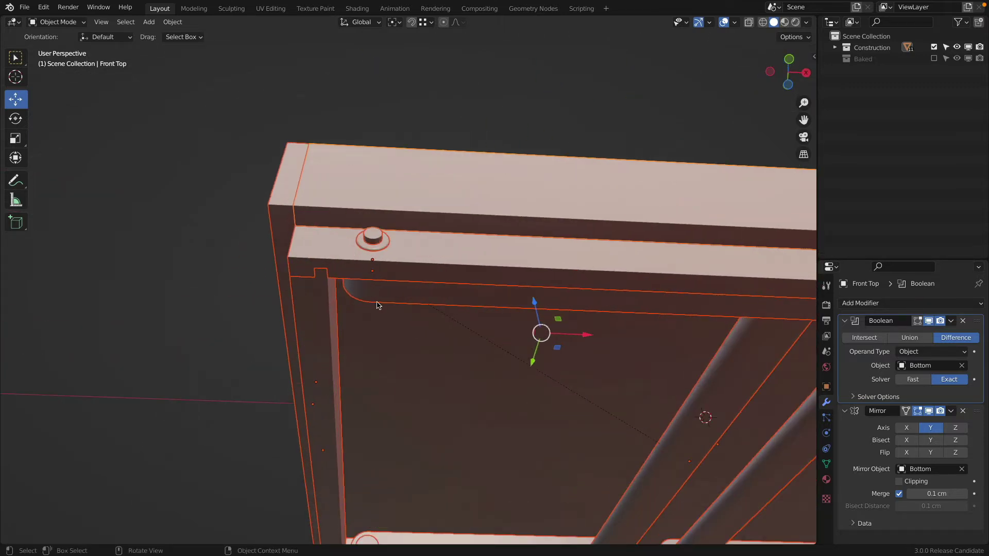
middle_drag(377, 304, 391, 221)
scroll(393, 220, down, 2)
click(473, 239)
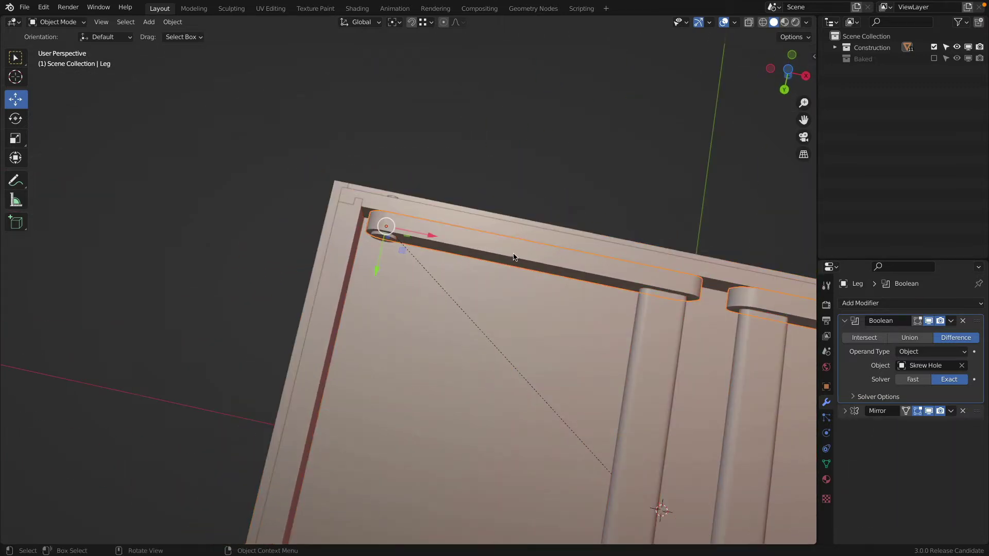
shift+middle_drag(514, 253, 475, 243)
drag(394, 224, 417, 226)
right_click(417, 227)
- Hide the Skrew Outside object on the tray's lower front strip
scroll(406, 208, down, 1)
middle_drag(406, 208, 395, 303)
scroll(372, 268, up, 3)
click(374, 223)
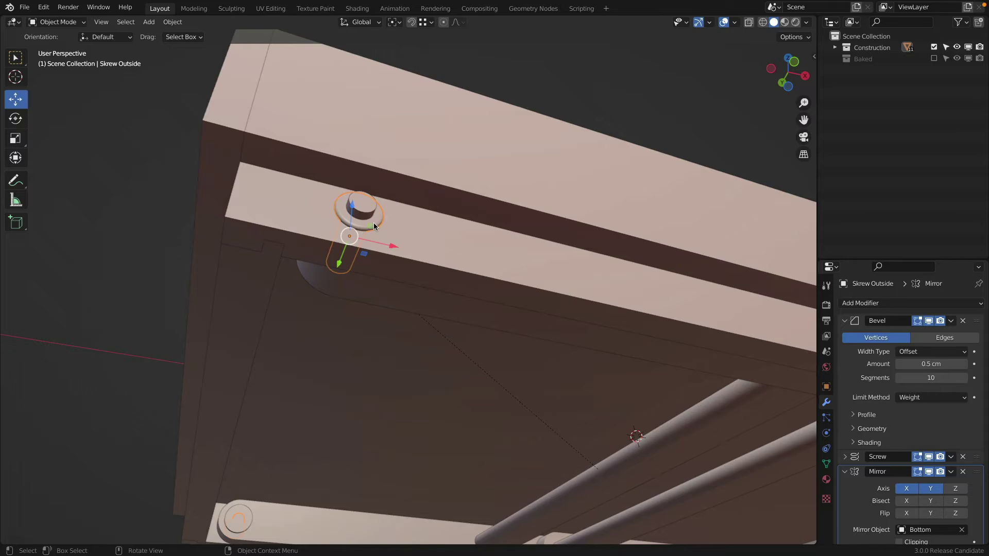
key(h)
- Hide the Skrew Inside object and the Skrew Hole cutter
middle_drag(391, 231, 551, 209)
click(560, 329)
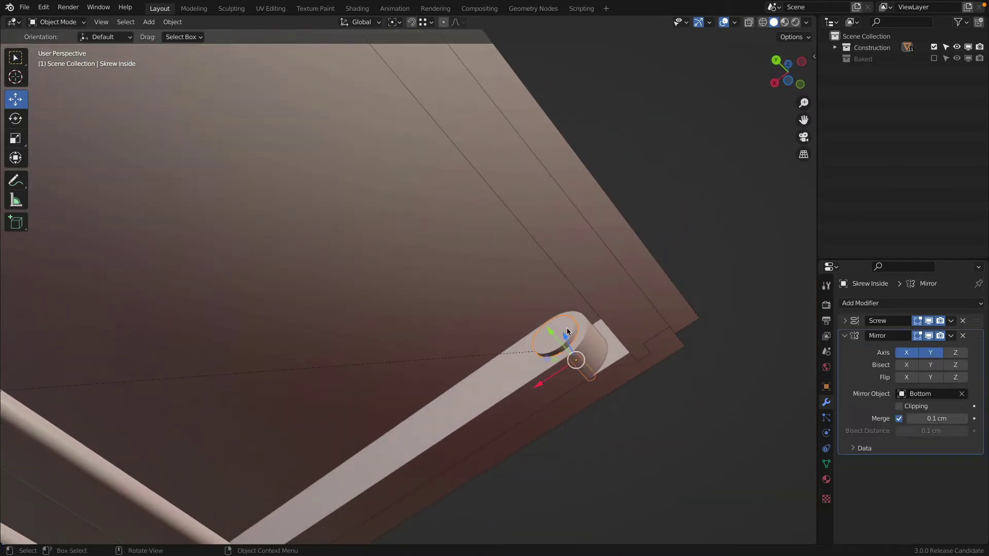
middle_drag(639, 340, 472, 364)
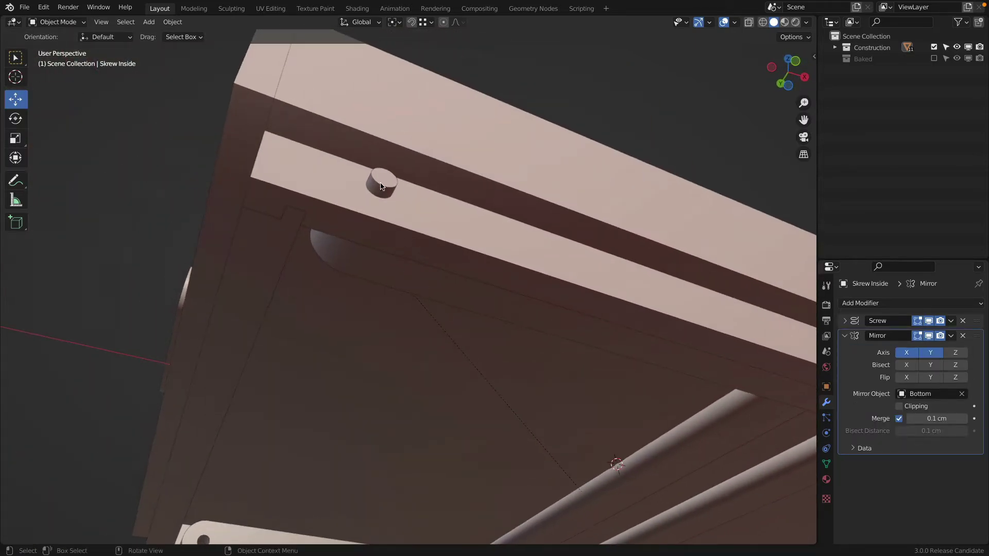
click(383, 186)
key(h)
- Examine the screw holes along the underside and isolate the Bottom Front strip
middle_drag(471, 156, 444, 271)
scroll(532, 244, down, 3)
shift+middle_drag(444, 271, 570, 286)
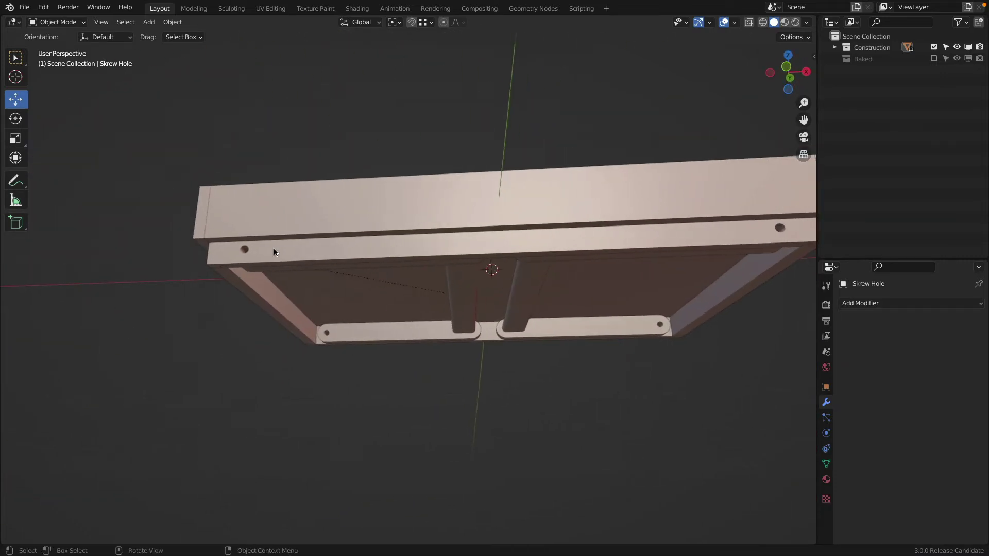
click(273, 249)
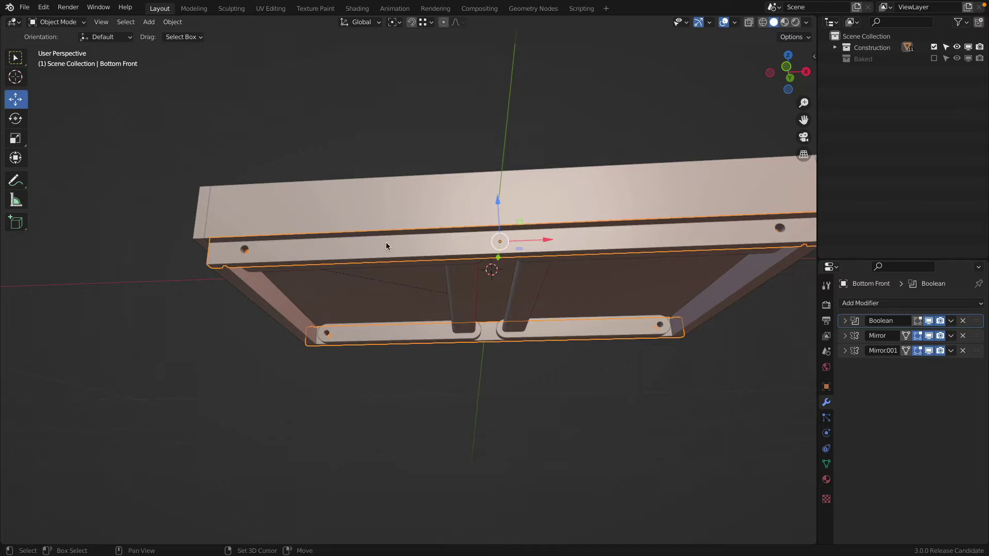
key(shift+h)
middle_drag(378, 288, 409, 252)
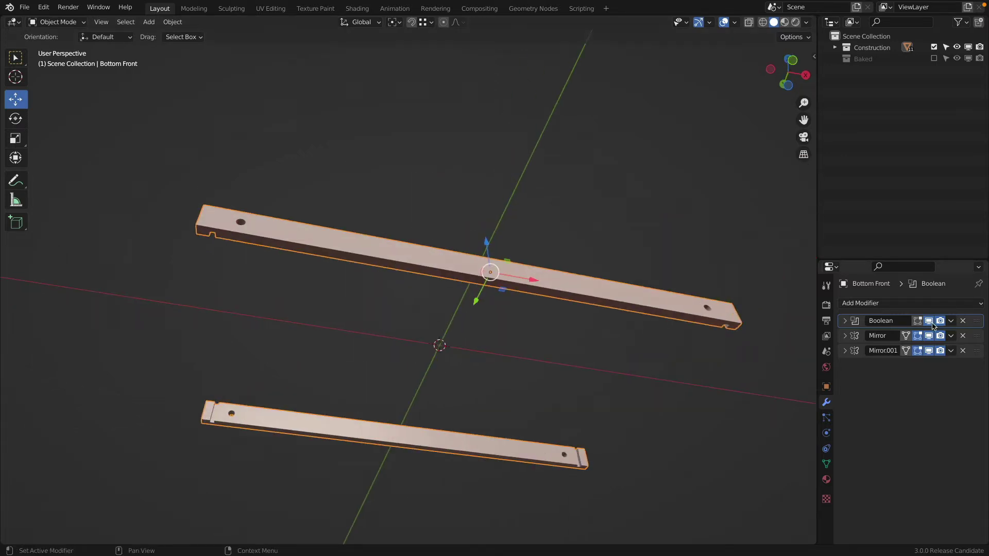
- Turn off viewport display of the Bottom Front's Boolean, Mirror and Mirror.001 modifiers, and re-enable them one by one
drag(930, 322, 929, 358)
middle_drag(440, 315, 747, 402)
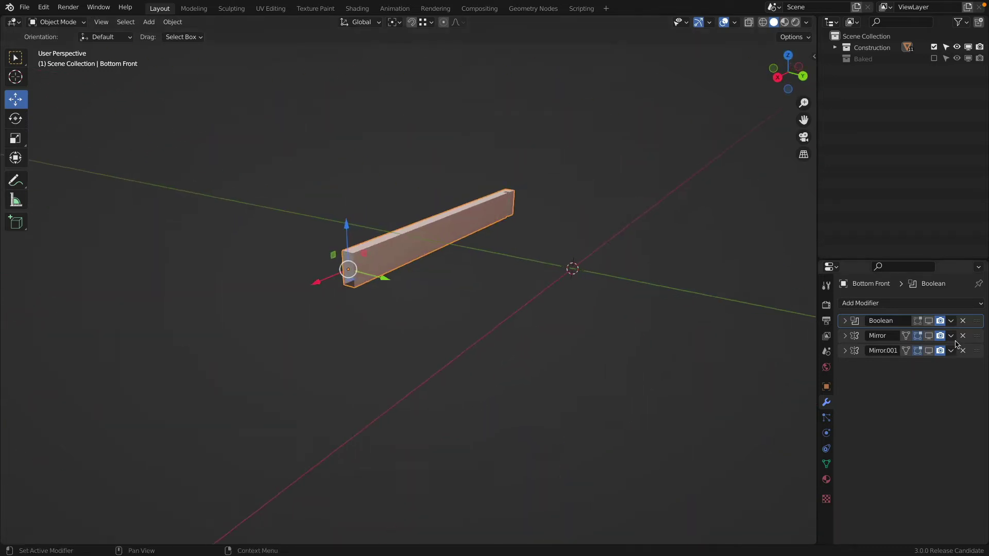
click(929, 321)
middle_drag(534, 220, 471, 227)
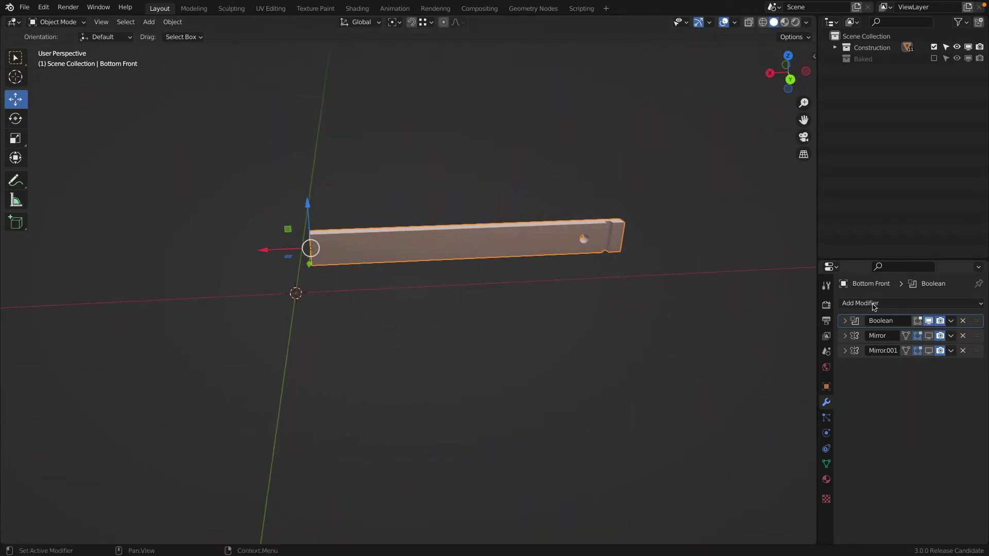
click(928, 335)
middle_drag(690, 300, 515, 289)
click(929, 350)
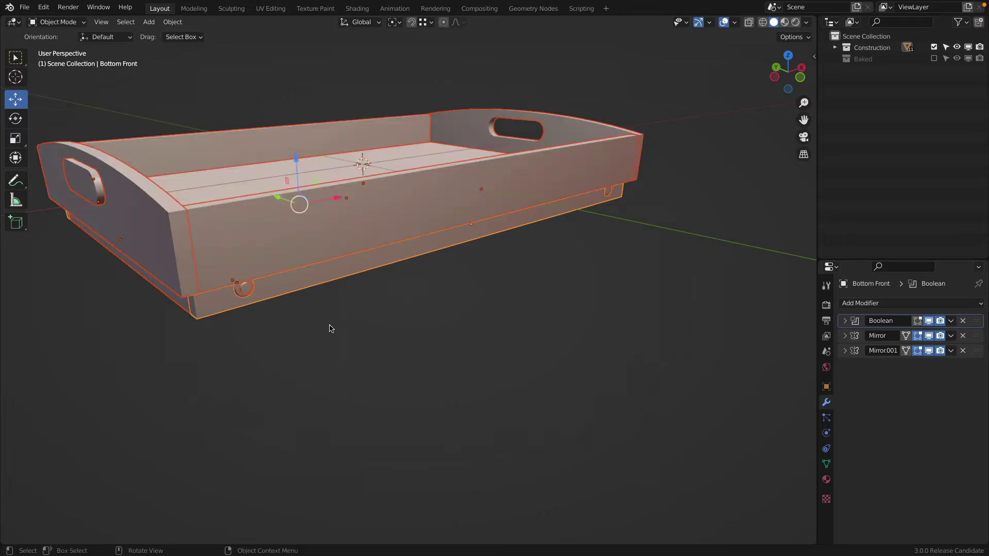
- Isolate the Leg with its mirrored copies
scroll(329, 326, up, 5)
scroll(567, 190, up, 3)
click(466, 226)
scroll(467, 225, down, 3)
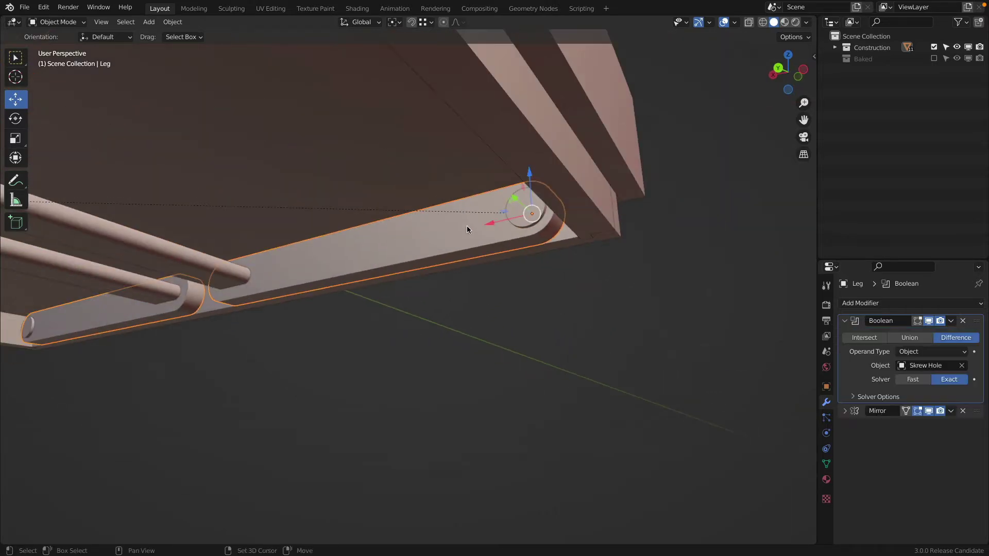
key(shift+h)
middle_drag(490, 261, 309, 308)
scroll(309, 308, down, 1)
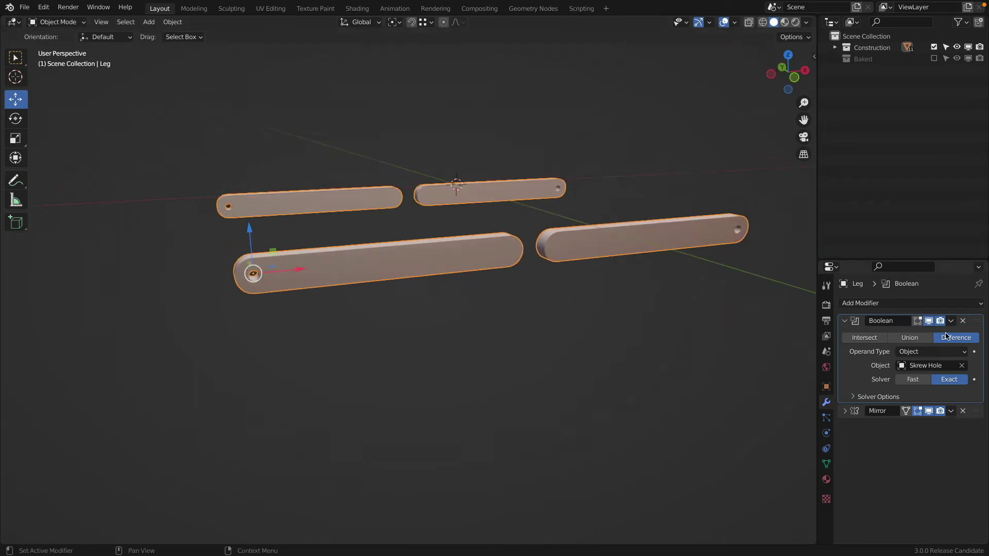
- Toggle viewport display of the Leg's Boolean and Mirror modifiers off and on again, and unhide all parts
click(928, 321)
click(928, 411)
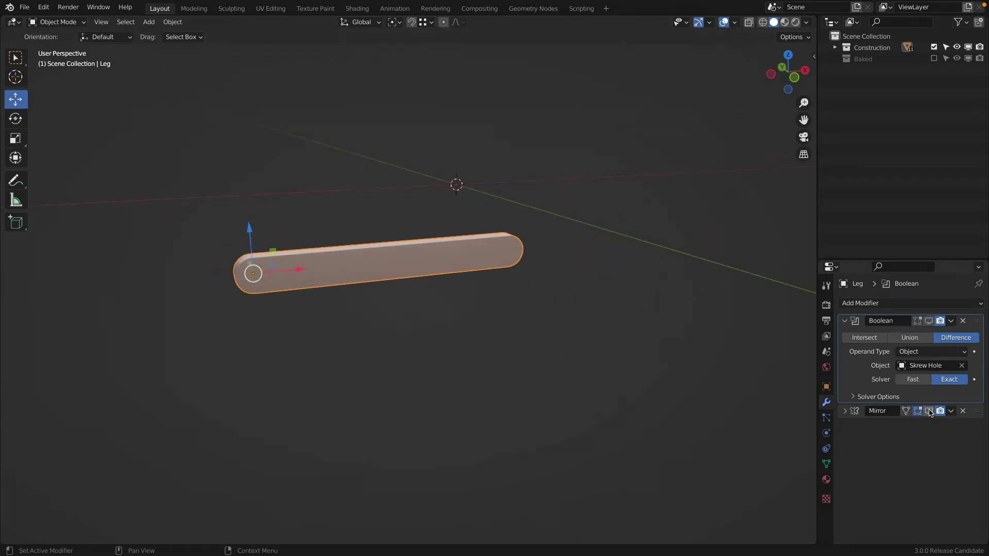
click(929, 321)
click(929, 410)
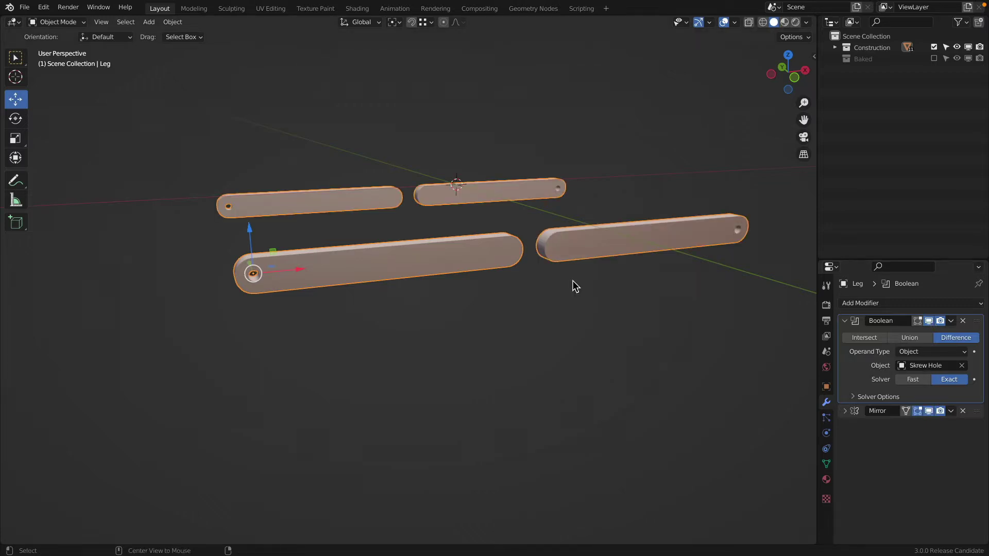
key(alt+h)
- Select the Handle Hole cutter in the tray's side to view its Solidify modifier
scroll(550, 276, down, 2)
middle_drag(513, 261, 444, 339)
click(513, 292)
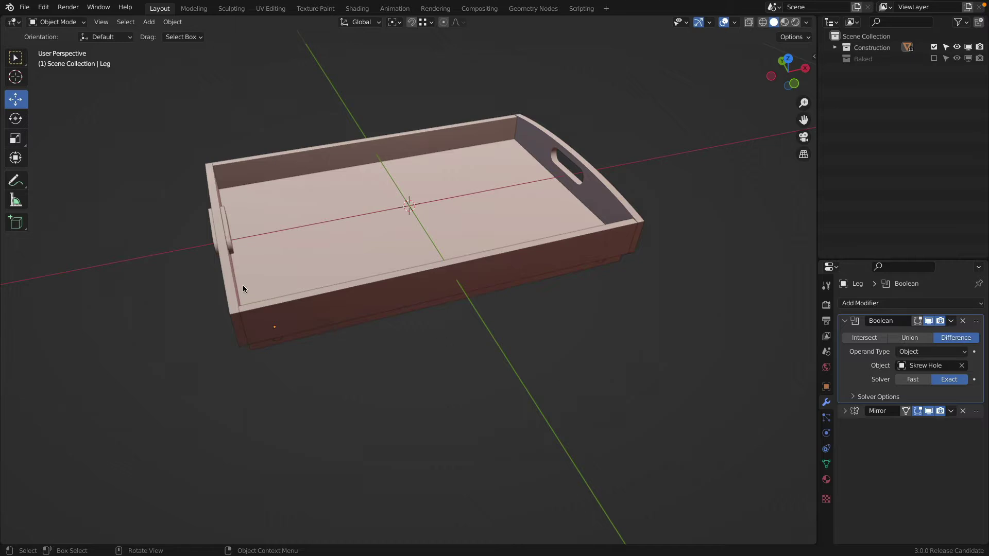
middle_drag(243, 285, 266, 249)
click(180, 280)
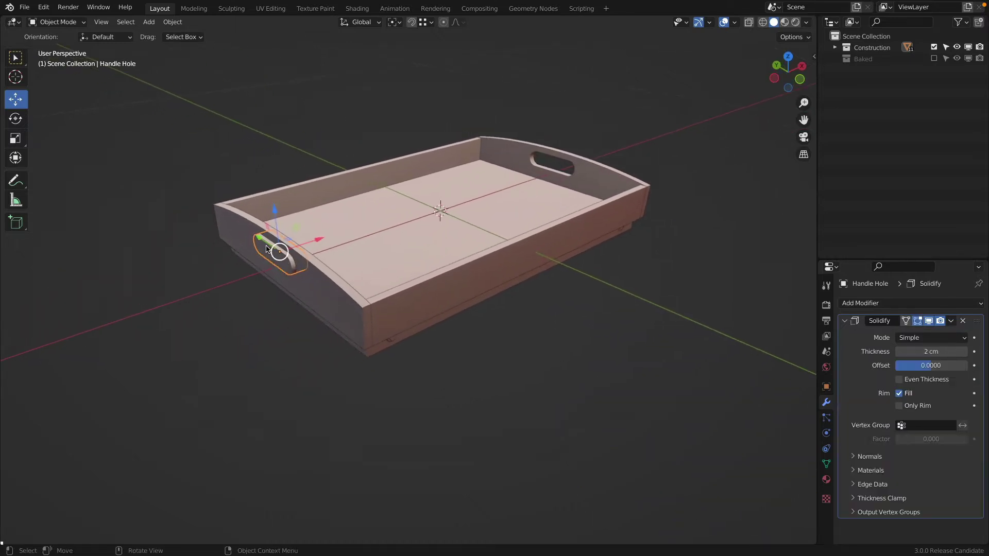
- Parent the Handle Hole cutter to the Side Top Handle object
click(332, 284)
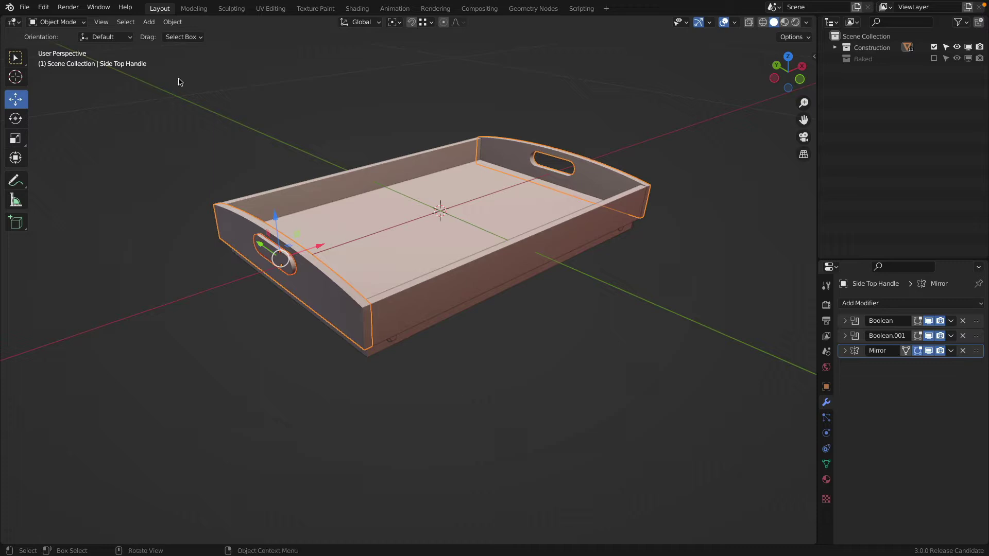
click(173, 23)
mouse_move(228, 186)
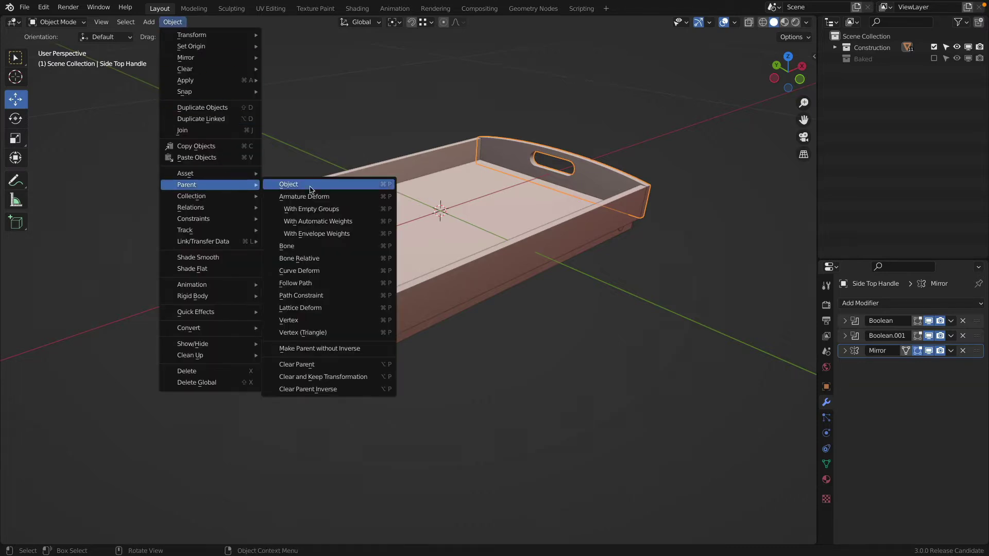
click(291, 187)
- Test-move the Side Top Handle about 11.6 cm outward along X and cancel the move
click(330, 290)
click(330, 274)
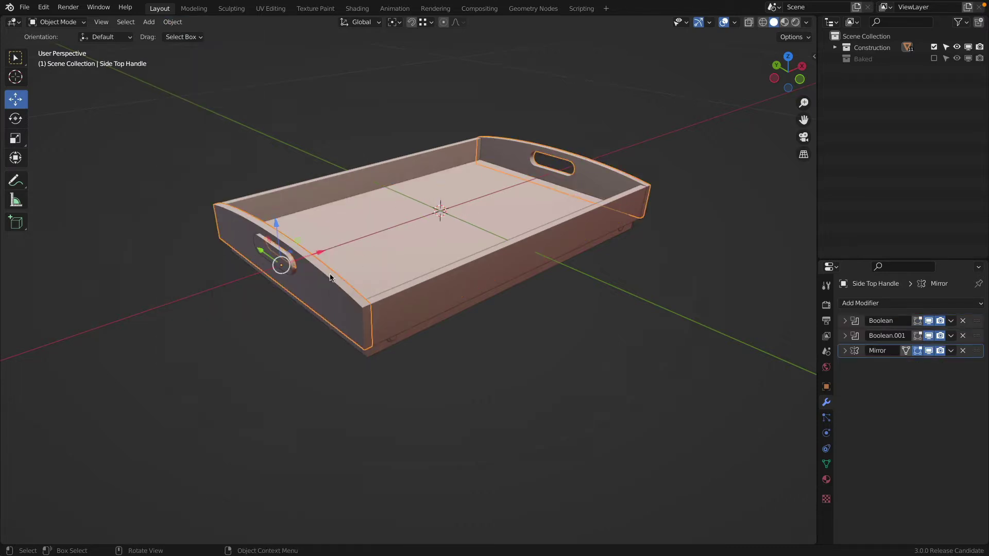
drag(318, 255, 230, 289)
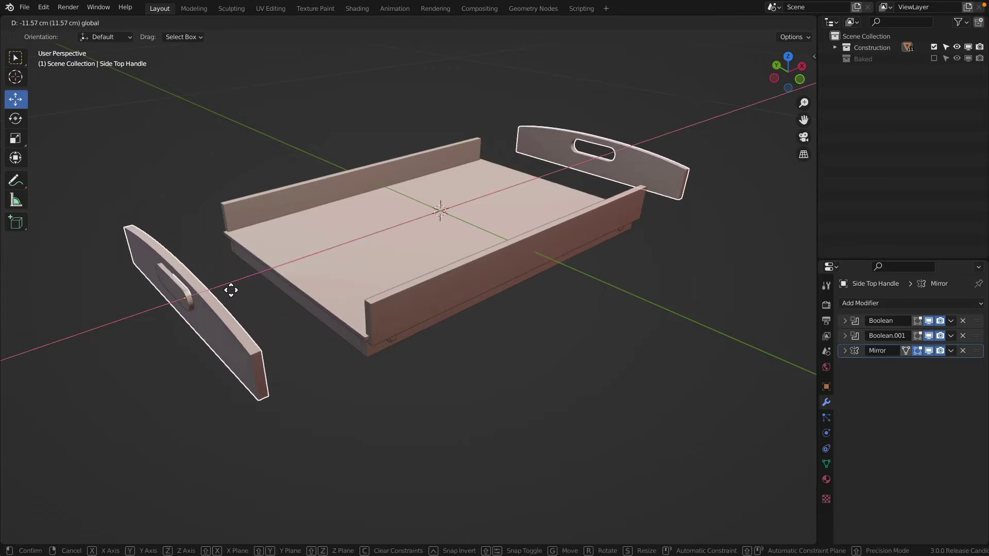
right_click(230, 289)
- Hide the Handle Hole under Side Top Handle and disable it in viewports and renders
click(264, 241)
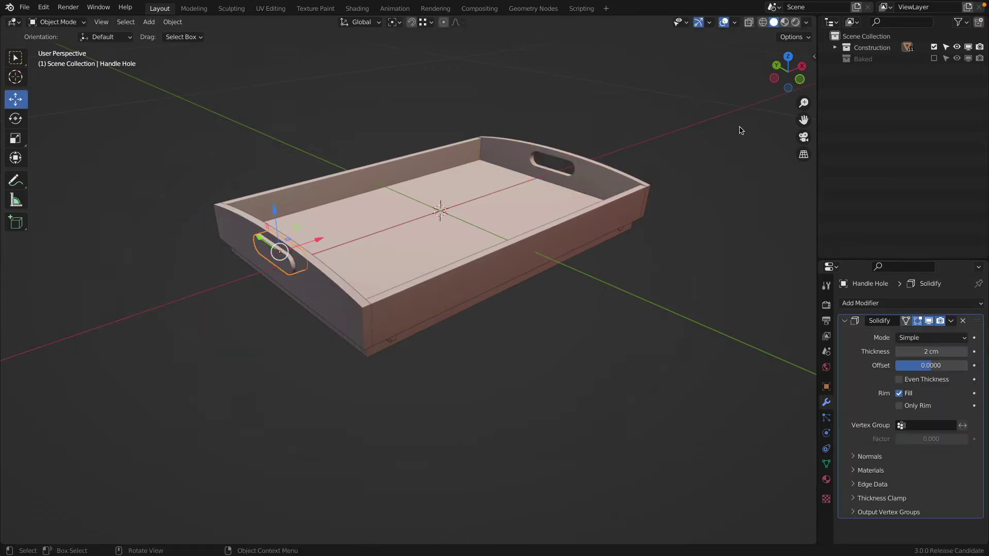
click(834, 48)
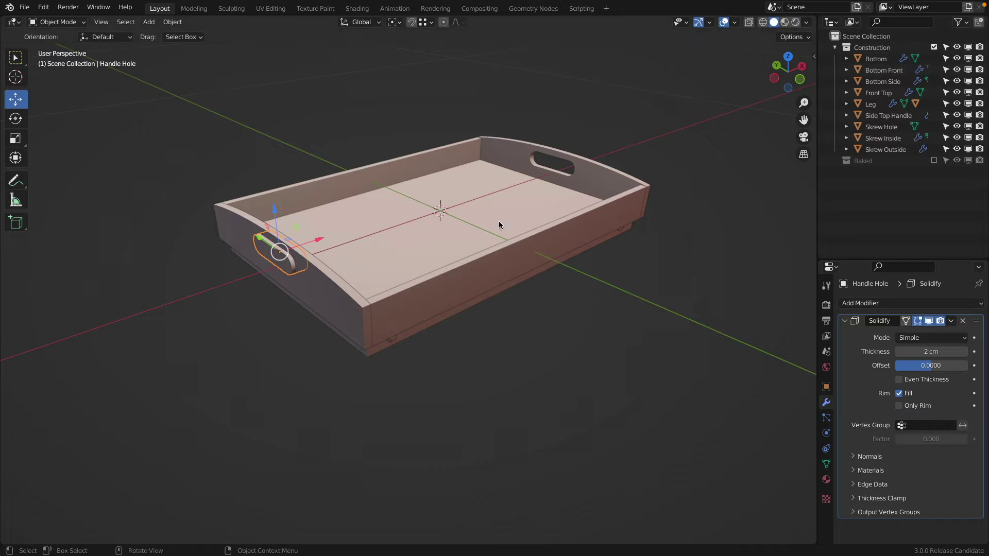
click(845, 105)
click(845, 104)
click(316, 273)
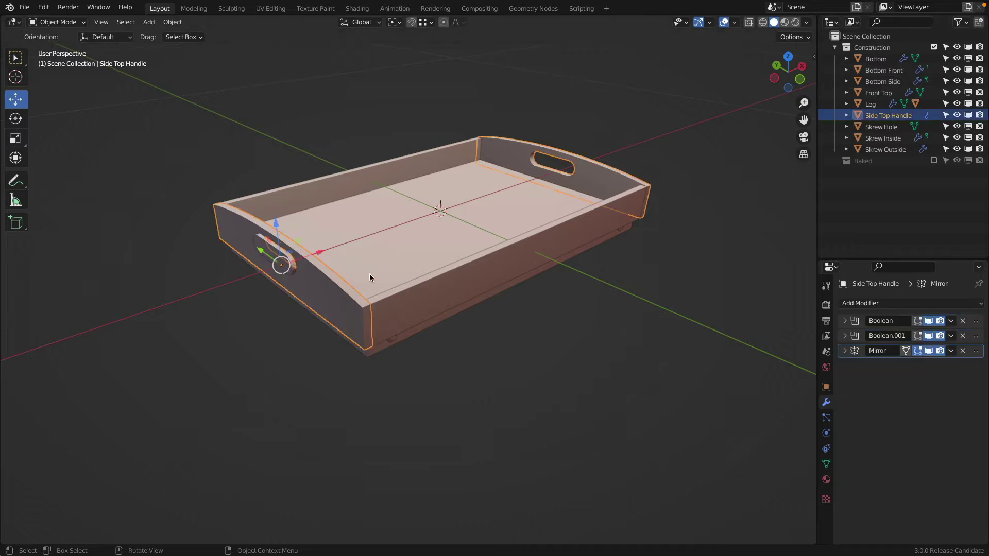
click(846, 116)
click(895, 150)
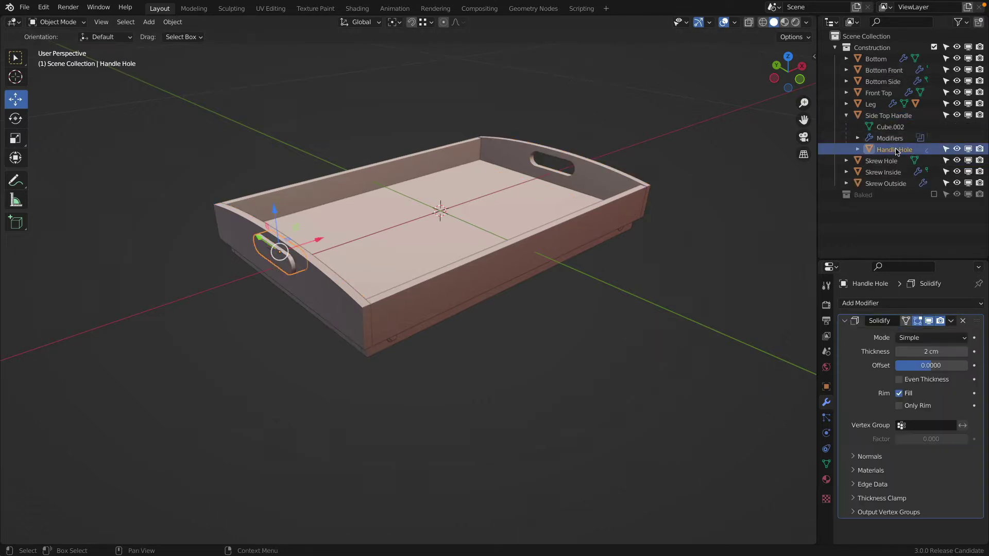
drag(957, 149, 979, 149)
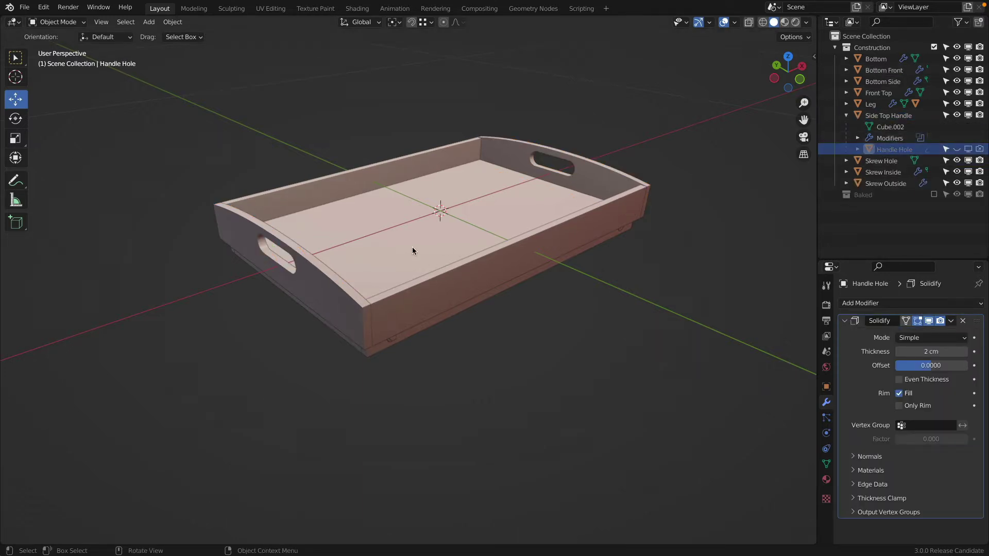
- Test-move the Side Top Handle about 5.4 cm outward along X with its cutter hidden, and cancel the move
click(308, 289)
drag(318, 253, 283, 277)
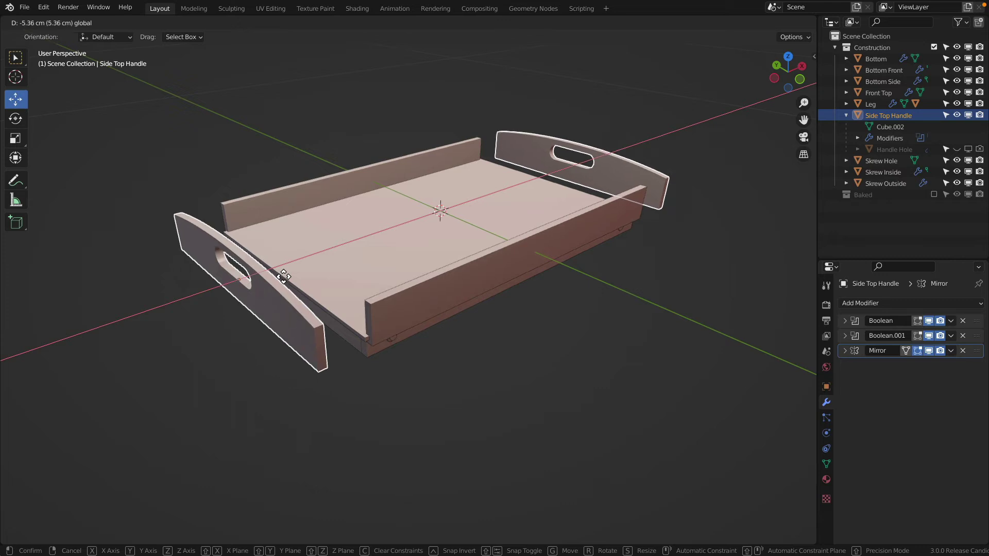
right_click(283, 276)
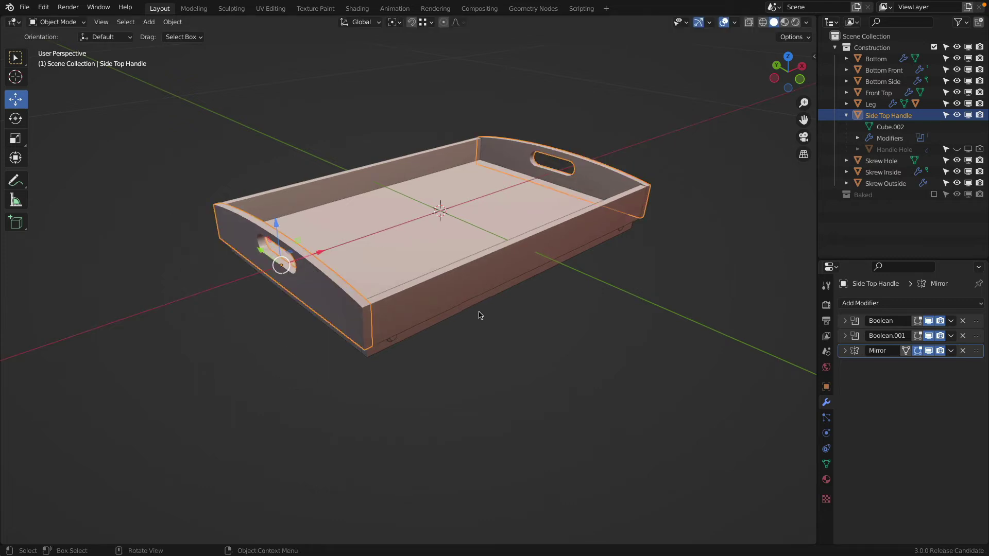
- Select the Skrew Hole cutter together with Bottom Front and move both about 9 cm outward along Y
middle_drag(469, 308, 398, 215)
scroll(396, 228, up, 6)
click(389, 198)
scroll(404, 202, down, 3)
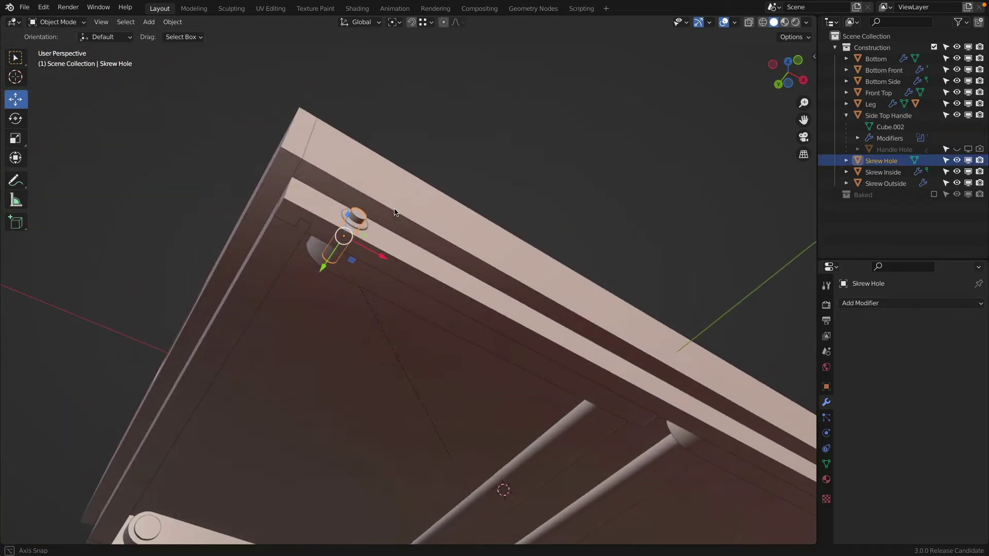
scroll(401, 248, down, 3)
shift+click(451, 274)
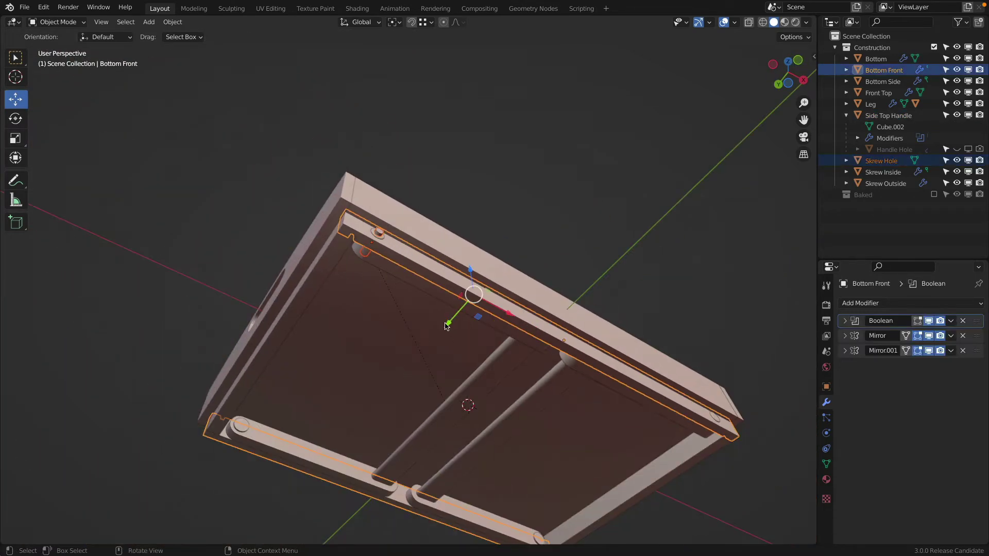
drag(447, 325, 481, 216)
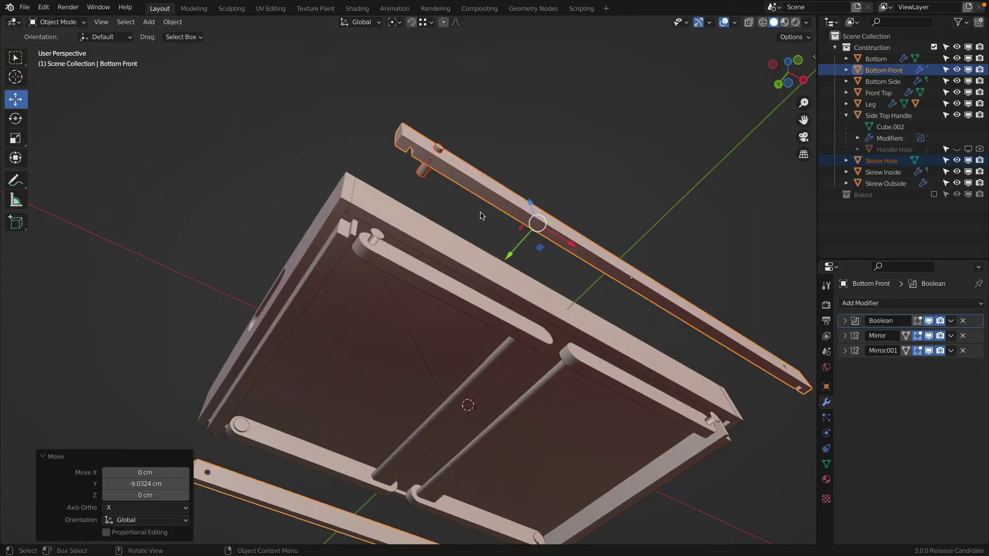
- Hide the Skrew Hole, Skrew Outside and Skrew Inside objects to expose the corner joint
click(418, 173)
key(h)
middle_drag(490, 159, 522, 156)
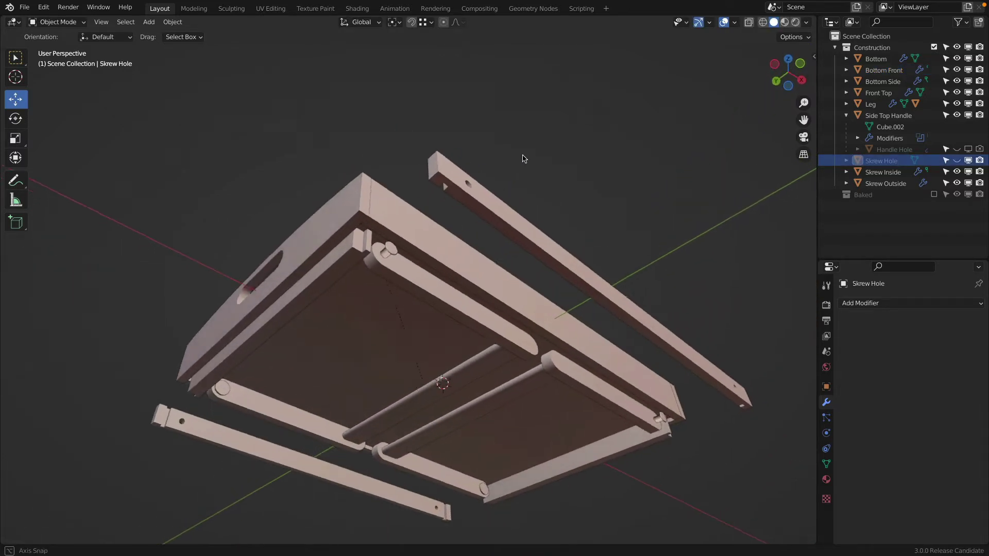
scroll(401, 238, up, 4)
click(356, 283)
key(h)
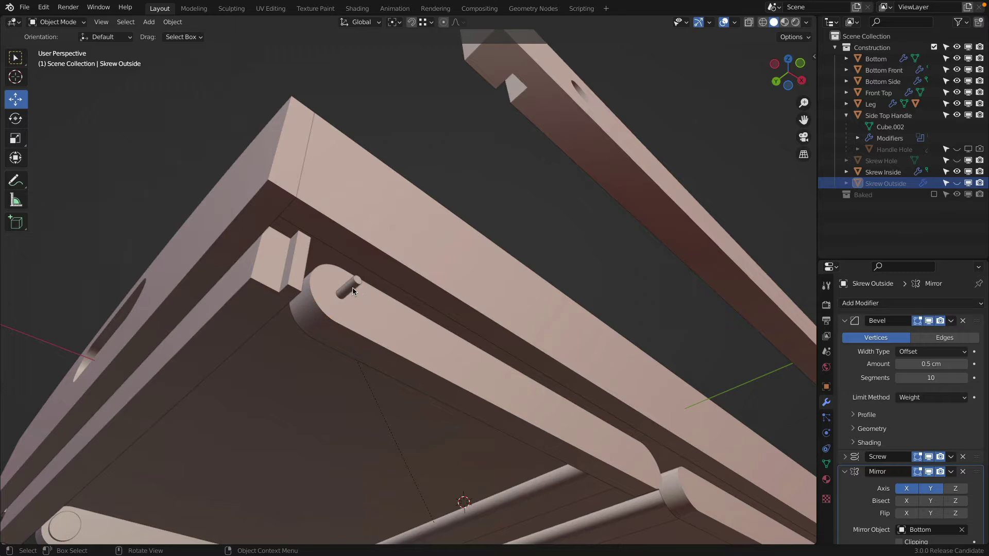
click(351, 288)
key(h)
- Unhide the screw objects, and hide only Skrew Outside and Skrew Inside again
middle_drag(468, 274, 462, 277)
scroll(461, 280, down, 3)
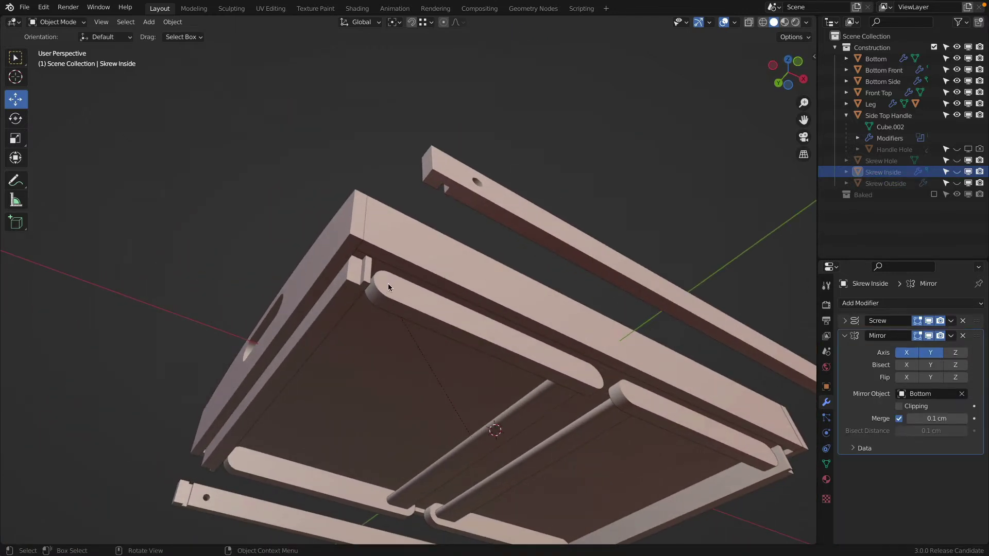
middle_drag(388, 284, 407, 273)
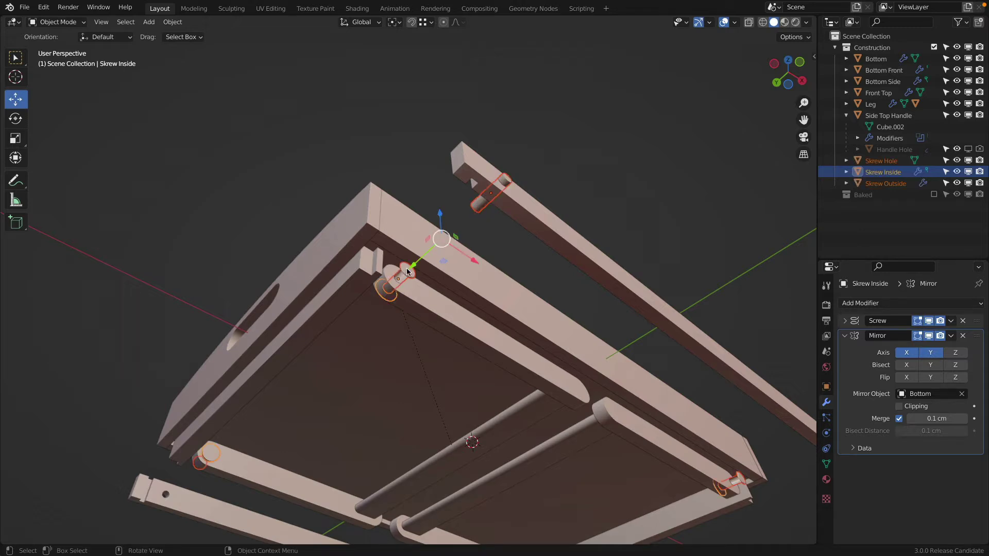
click(405, 271)
key(h)
click(390, 292)
key(h)
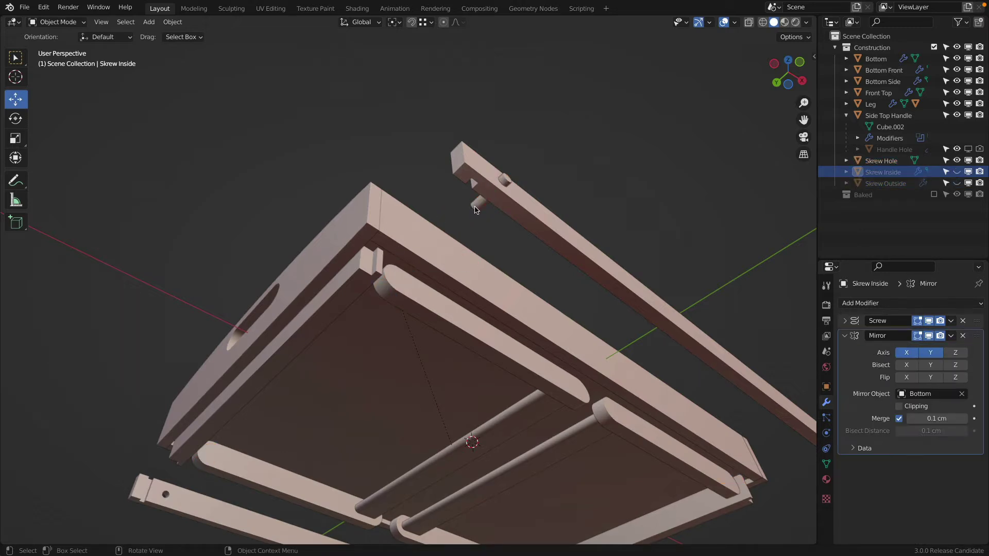
- Move the Skrew Hole cutter inward to the leg along Y and hide it to examine the cut
click(476, 208)
drag(459, 224, 371, 327)
key(h)
middle_drag(520, 216, 473, 247)
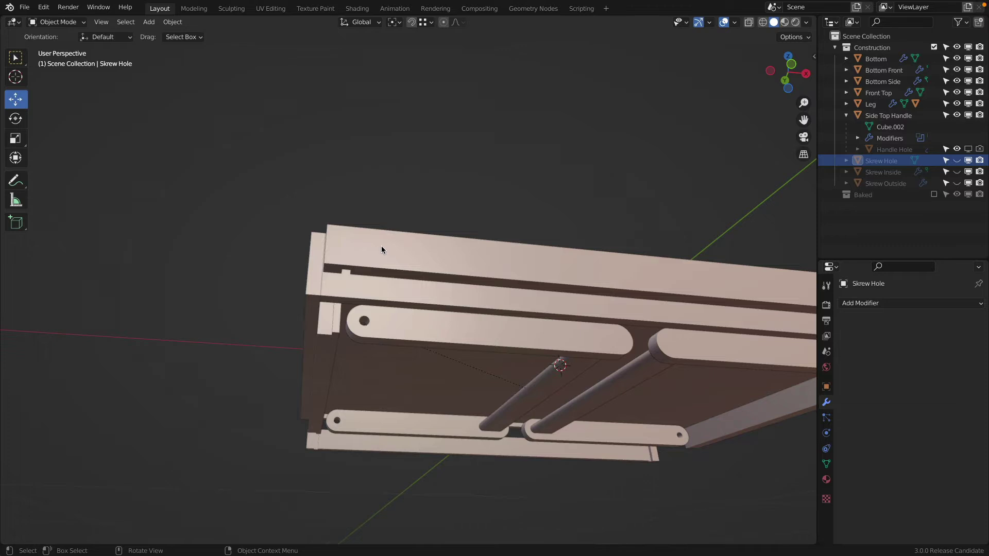
middle_drag(381, 246, 401, 233)
- Undo the moves and hiding of the screw objects and Bottom Front until the tray is assembled again
key(ctrl+z)
key(ctrl+z)
key(ctrl+z)
key(ctrl+z)
key(ctrl+z)
key(ctrl+z)
key(ctrl+z)
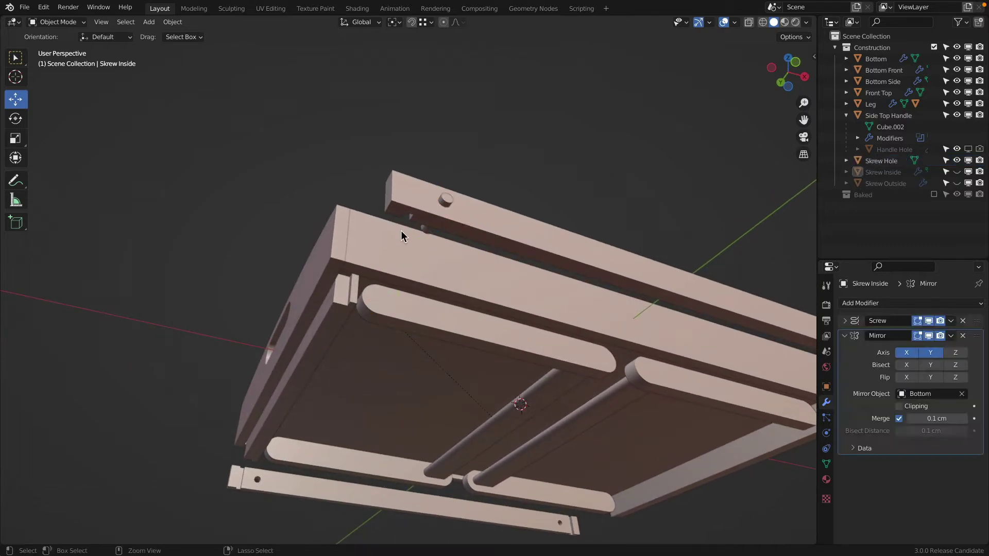
key(ctrl+z)
key(ctrl+z)
key(ctrl+z)
key(ctrl+z)
key(ctrl+z)
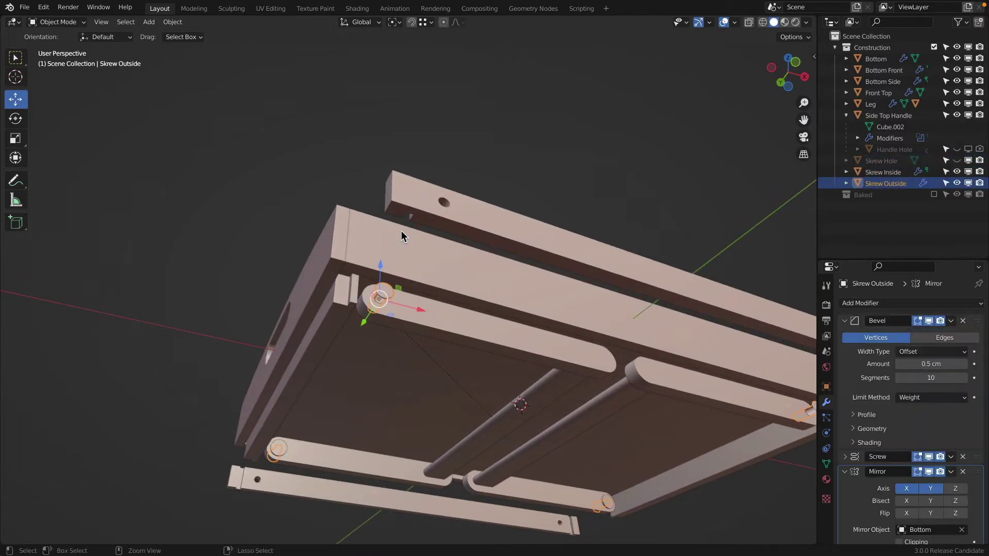
key(ctrl+z)
key(ctrl+z)
key(ctrl+z)
middle_drag(401, 230, 509, 218)
middle_drag(484, 267, 435, 287)
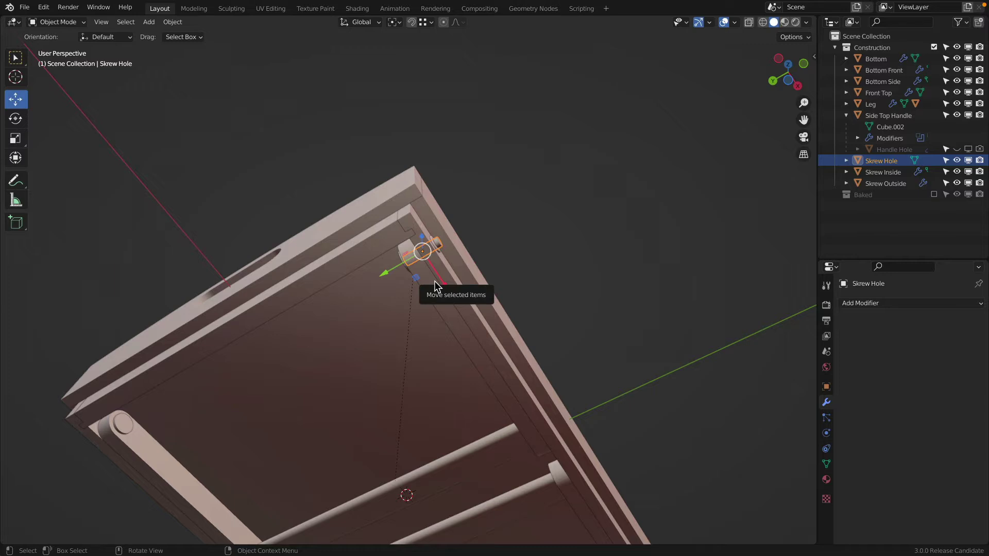
middle_drag(435, 286, 442, 319)
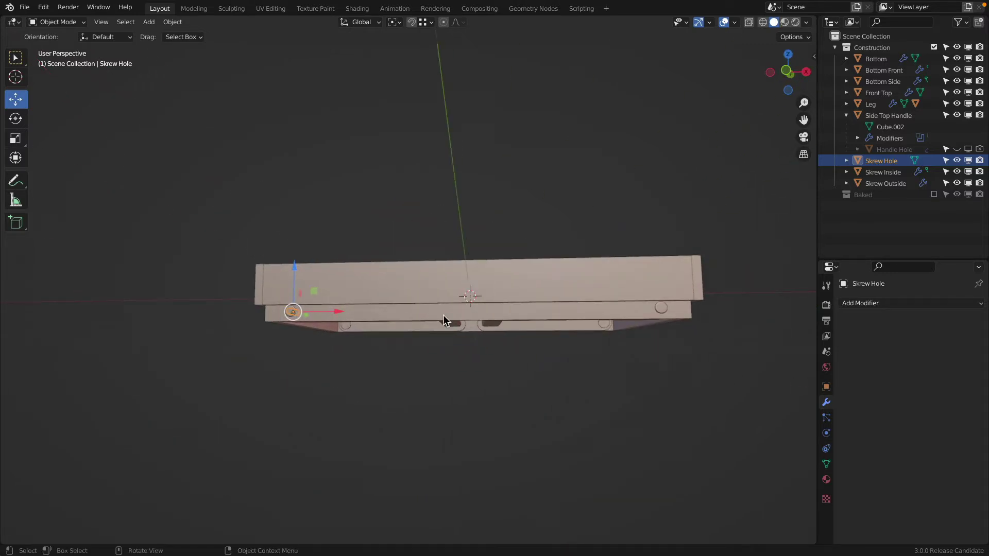
middle_drag(443, 318, 446, 294)
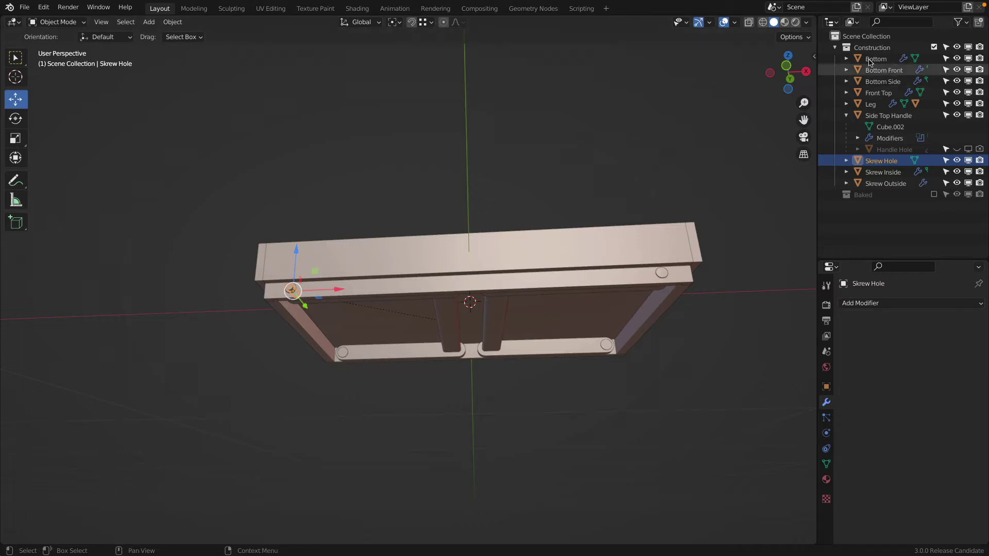
- Exclude the Construction collection from the view layer and enable the Baked collection
click(835, 48)
click(934, 47)
click(934, 58)
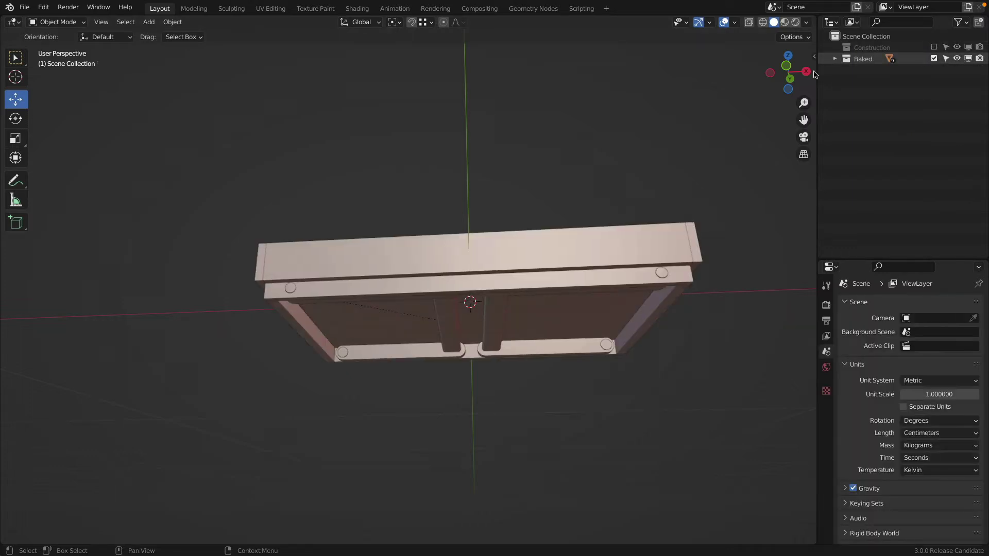
middle_drag(479, 170, 518, 223)
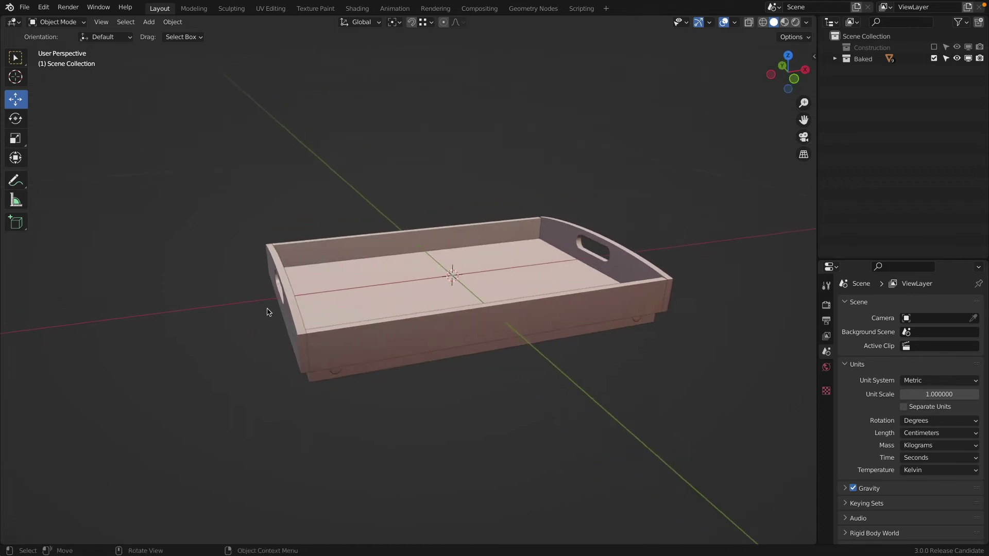
- Inspect the mesh of Side Top Handle.001 in Edit Mode with wireframe shading, and return to solid Object Mode
click(290, 300)
middle_drag(355, 278, 306, 289)
key(Tab)
key(z)
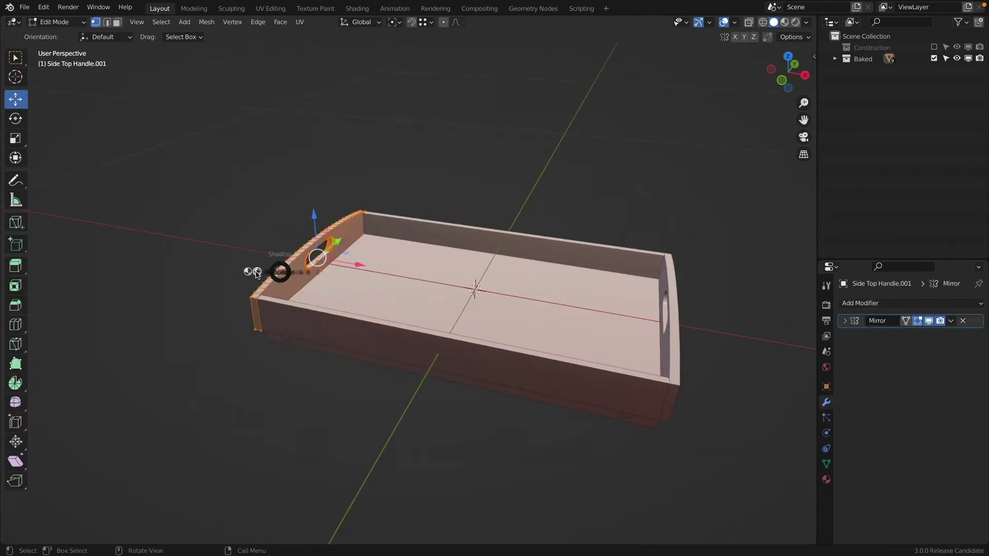
click(277, 265)
scroll(277, 266, up, 4)
mouse_move(351, 330)
middle_down()
mouse_move(341, 293)
mouse_move(397, 291)
mouse_move(349, 315)
middle_up()
key(Tab)
key(z)
click(498, 270)
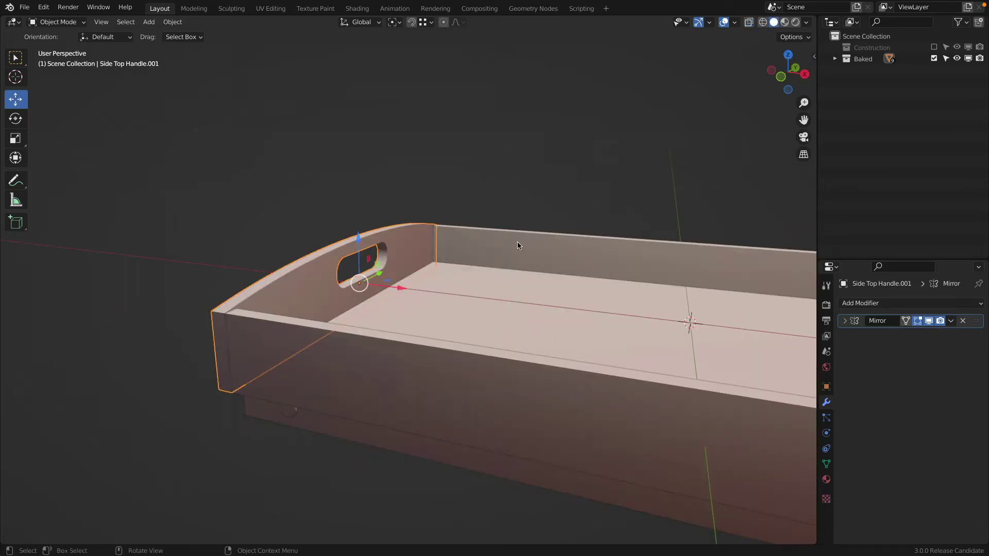
- Select the baked wall parts for inspection and hide the screws at the underside corner to expose their holes
scroll(517, 242, down, 3)
click(520, 240)
click(412, 346)
middle_drag(412, 346, 474, 265)
click(454, 254)
click(440, 245)
- Toggle viewport display of Bottom Front.001's Mirror and Mirror.001 modifiers off and on again
click(622, 311)
scroll(644, 312, down, 2)
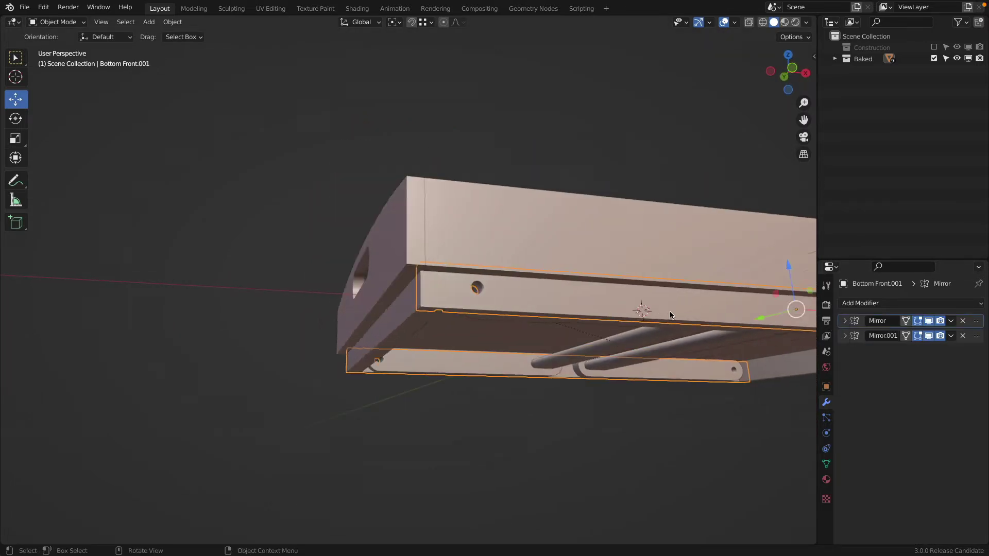
scroll(670, 316, down, 2)
drag(929, 321, 930, 337)
shift+middle_drag(661, 363, 662, 283)
click(929, 322)
click(929, 336)
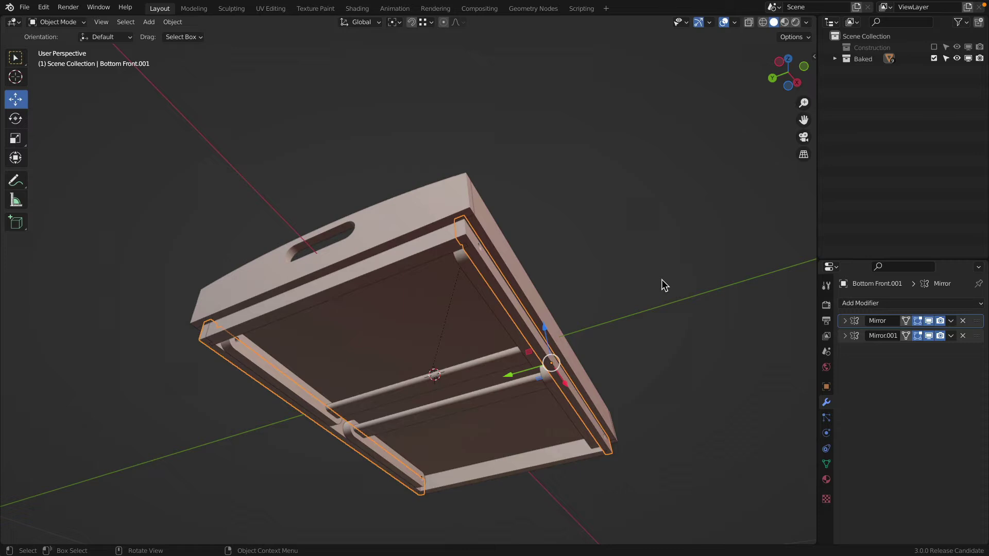
- Unhide the baked screws and select only Bottom Front.001 again
key(ctrl+z)
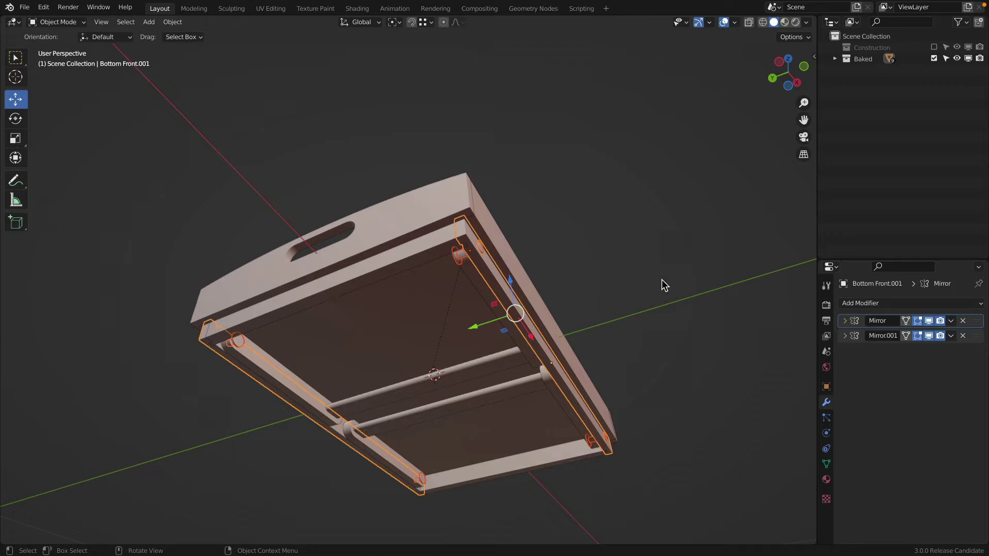
middle_drag(511, 215, 538, 255)
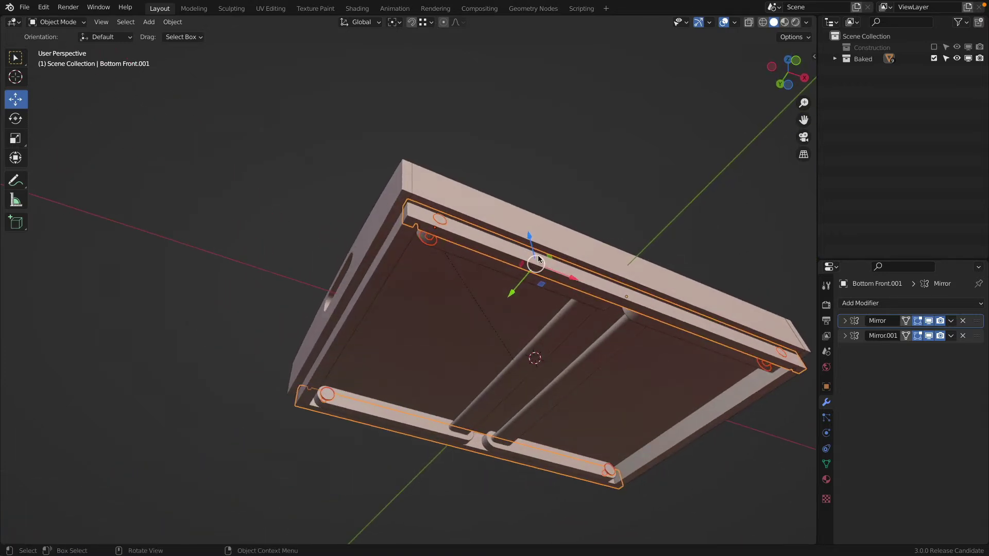
click(494, 248)
click(494, 247)
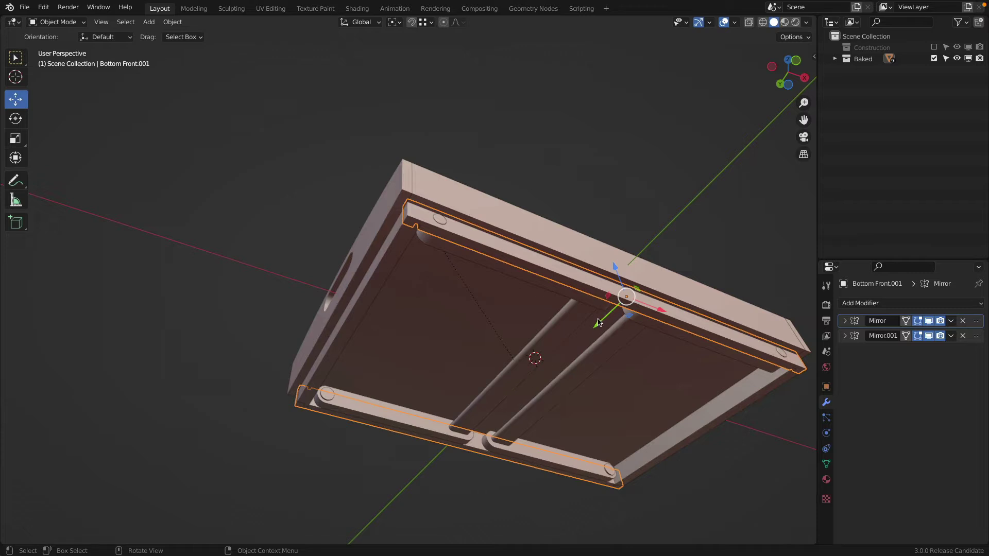
- Select Side Top Handle.001 to view its Mirror modifier on the whole tray
scroll(582, 313, down, 3)
middle_drag(582, 312, 552, 300)
click(456, 263)
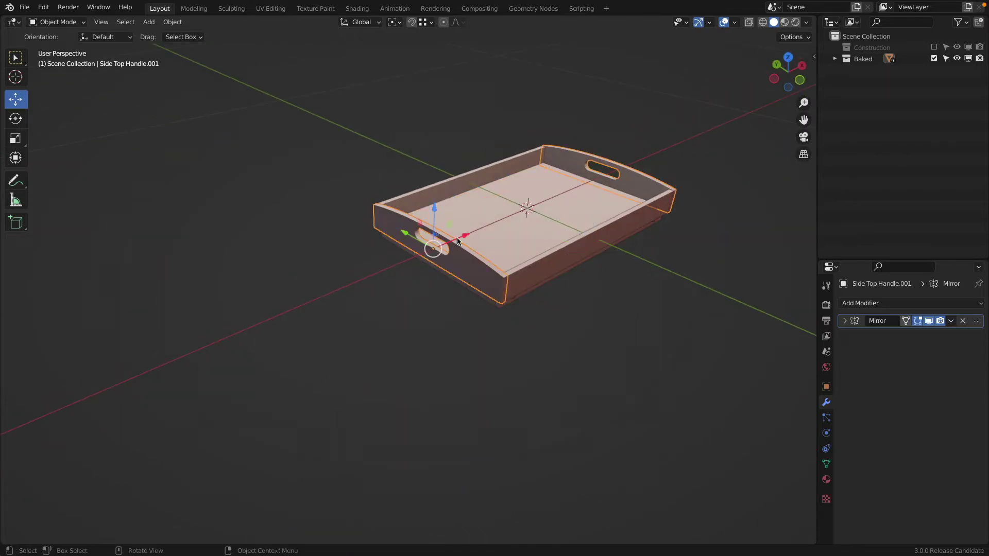
- Try pulling Side Top Handle.001 outward about 24 cm along X and Front Top.001 outward along Y, and undo
drag(457, 240, 315, 299)
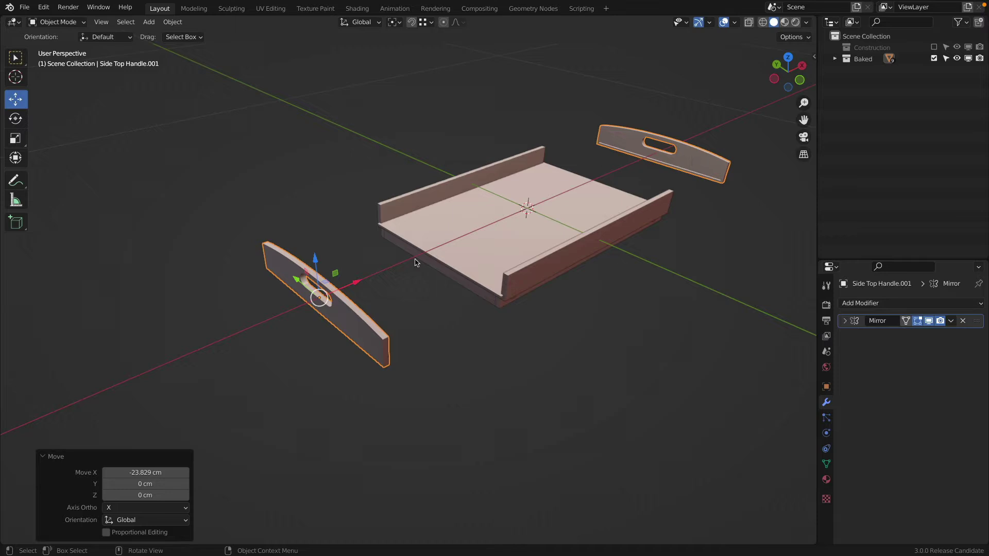
mouse_move(357, 282)
mouse_down()
mouse_move(208, 346)
mouse_move(357, 282)
mouse_up()
click(529, 277)
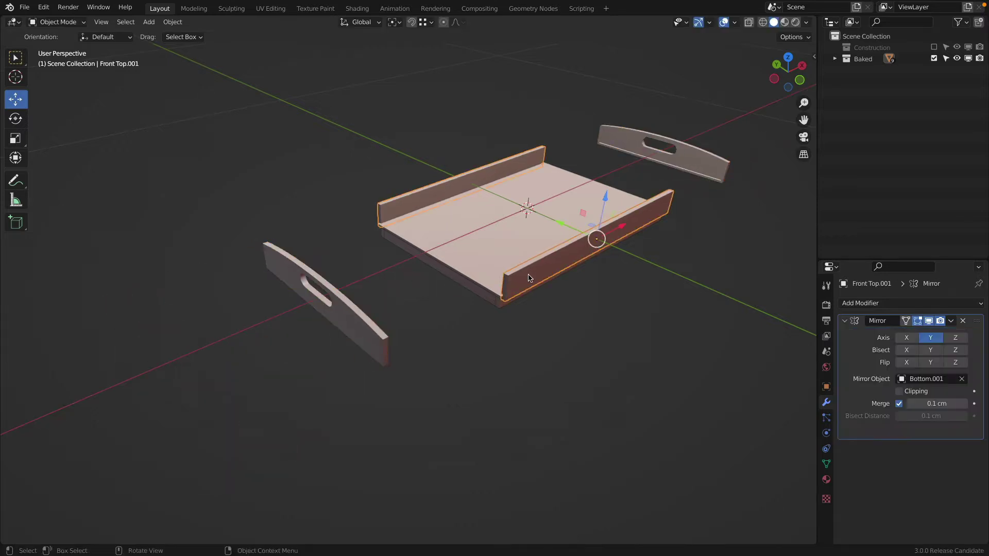
drag(576, 233, 747, 318)
right_click(746, 318)
key(ctrl+z)
key(ctrl+z)
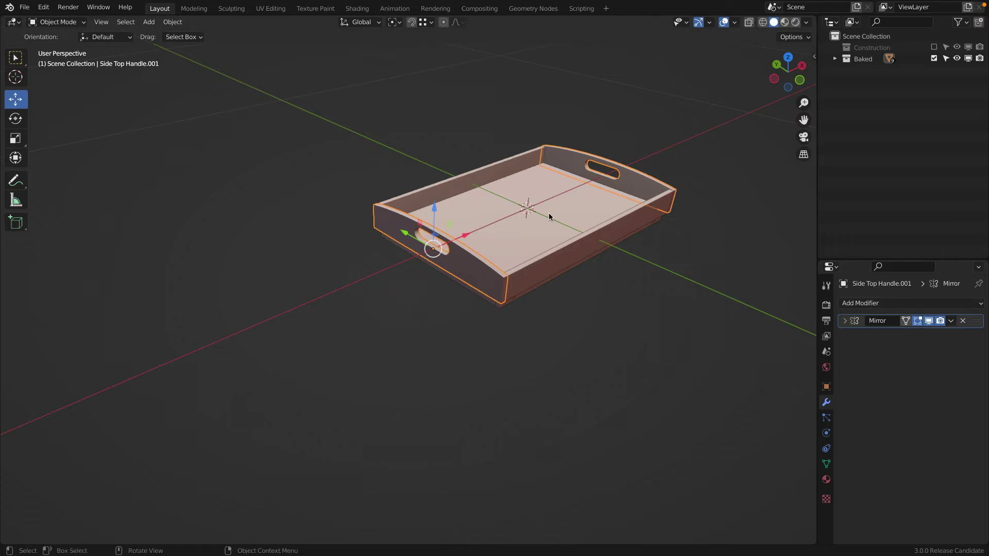
- Select Front Top.001, collapse its Mirror modifier settings, and examine the tray from below, the front and above
click(548, 212)
click(640, 188)
click(648, 209)
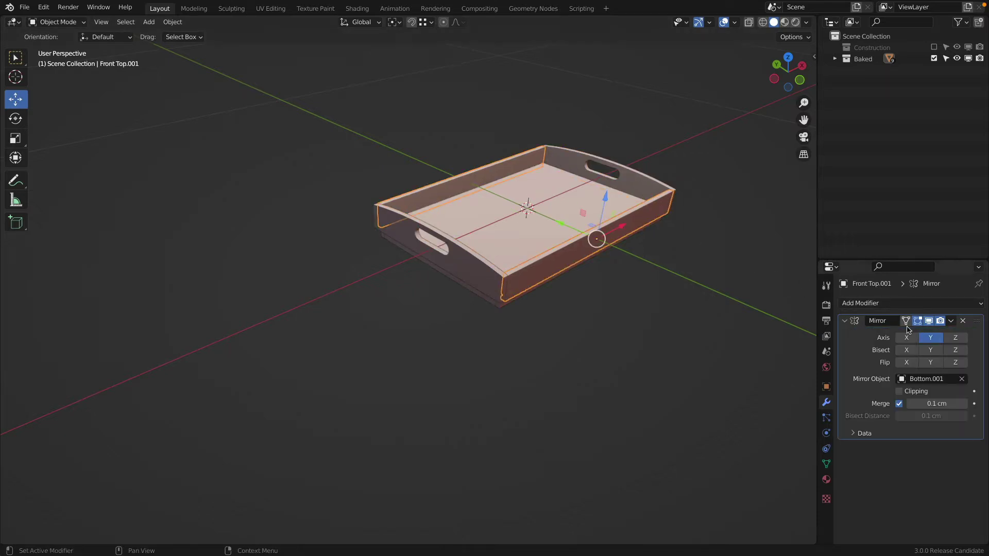
click(847, 321)
middle_drag(669, 338, 549, 245)
scroll(485, 256, up, 3)
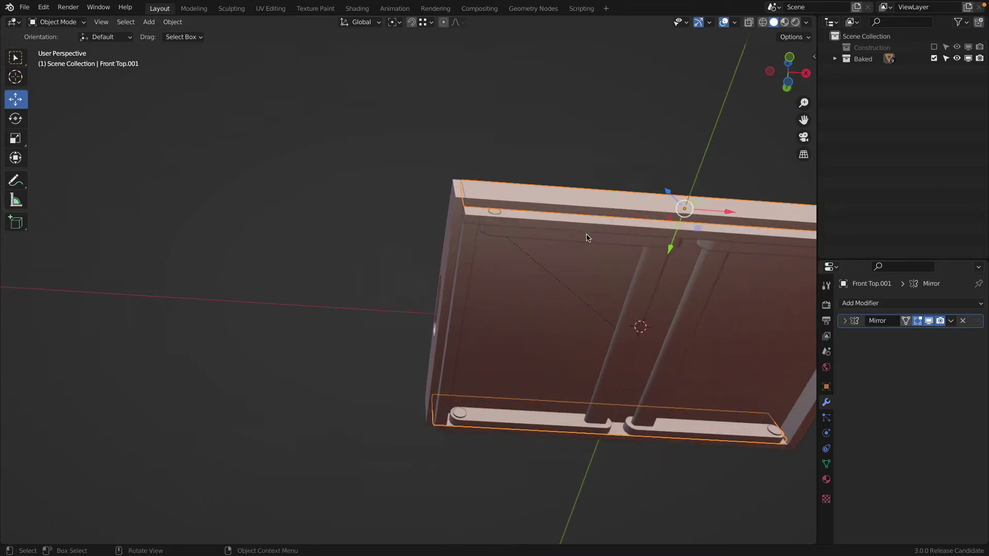
key(KP_1)
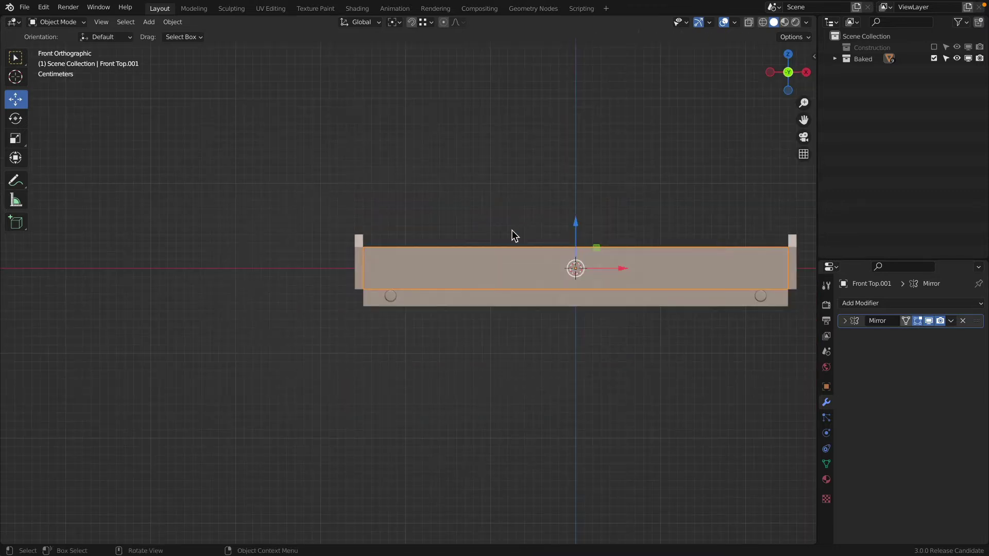
shift+middle_drag(511, 231, 370, 221)
middle_drag(441, 174, 469, 225)
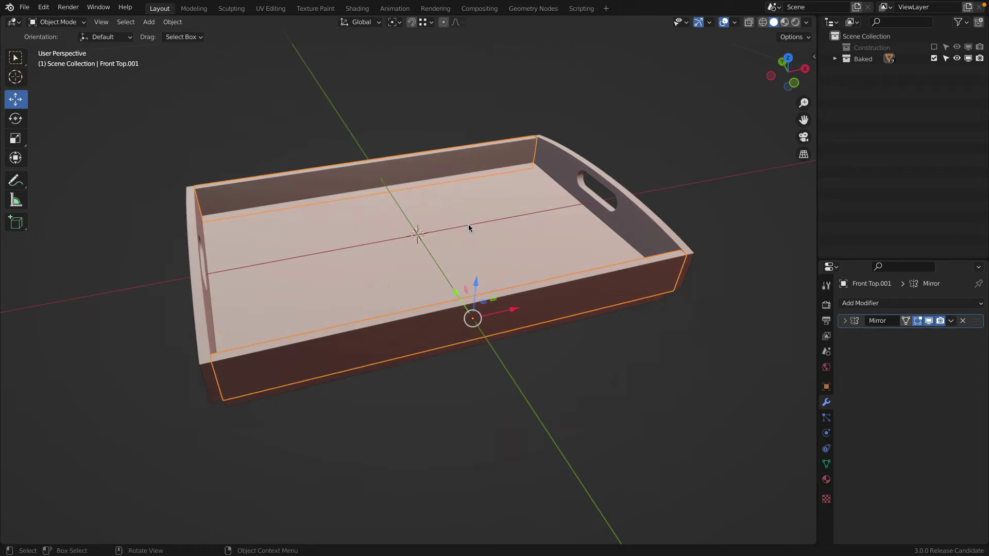
- Compare the collections by swapping Baked for Construction in the view layer and switching back to Baked
click(934, 58)
click(933, 46)
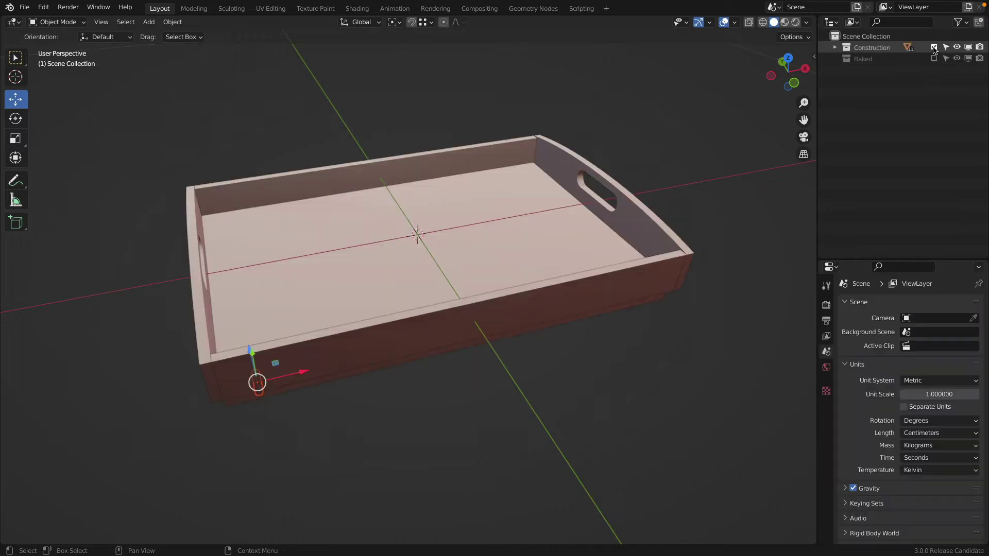
click(934, 47)
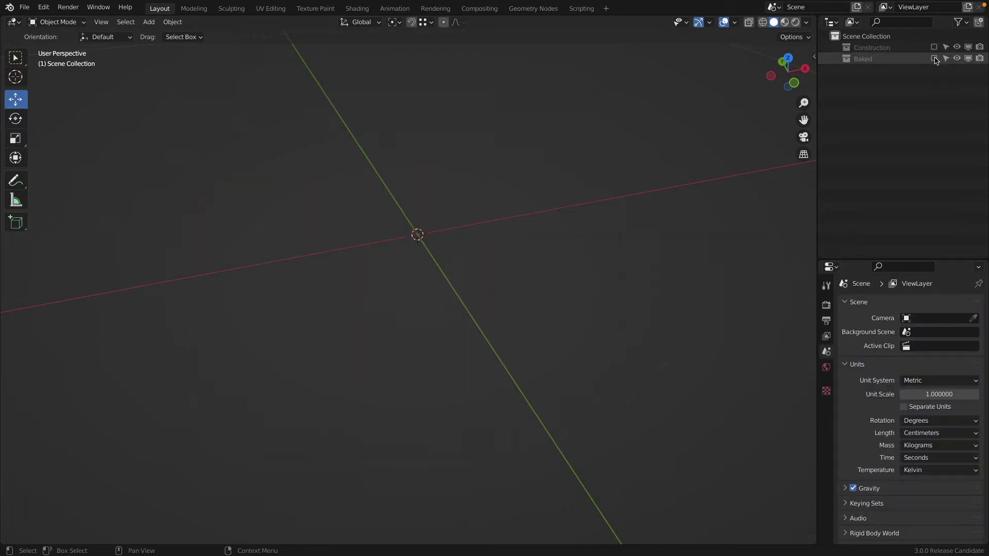
click(934, 58)
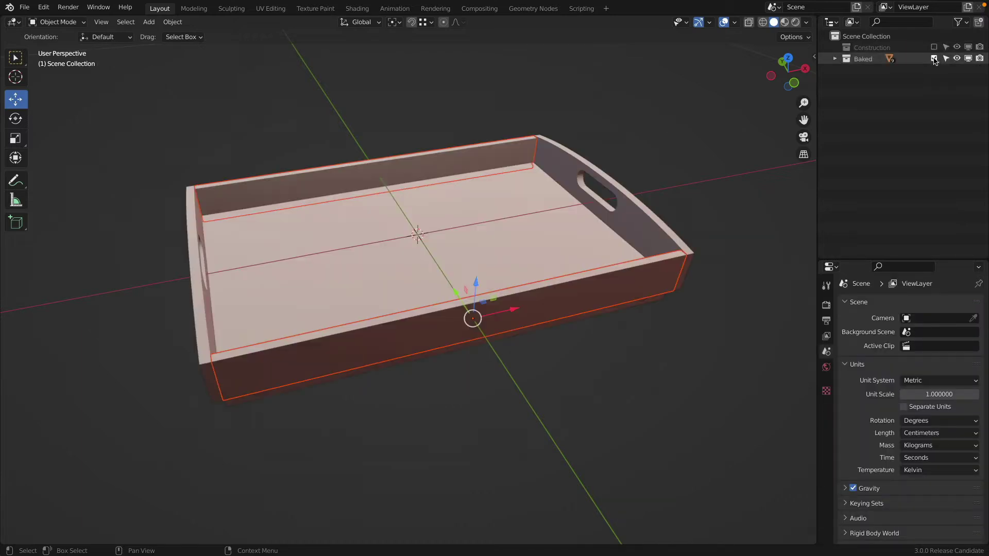
- Select Front Top.001 and try applying its Mirror modifier
click(610, 286)
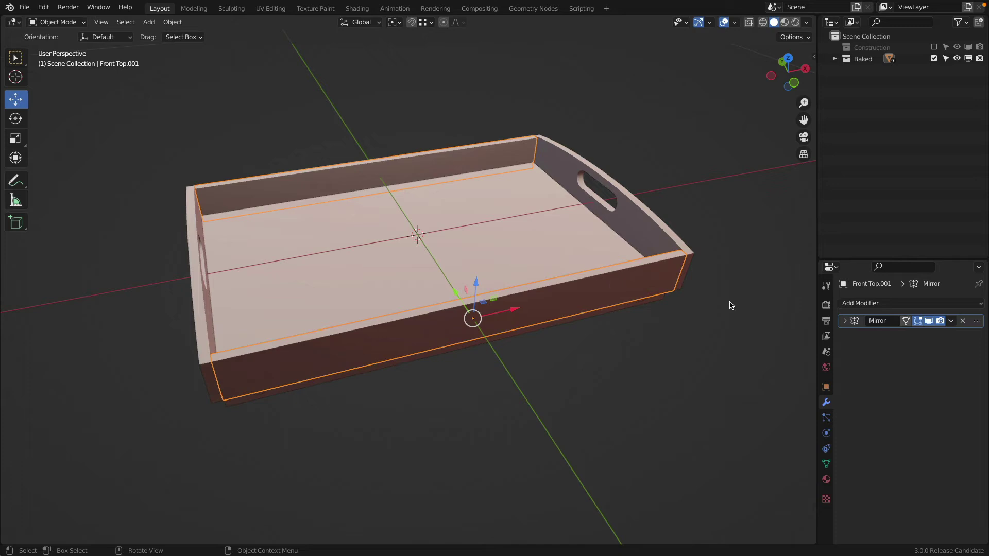
click(844, 323)
click(844, 324)
click(950, 323)
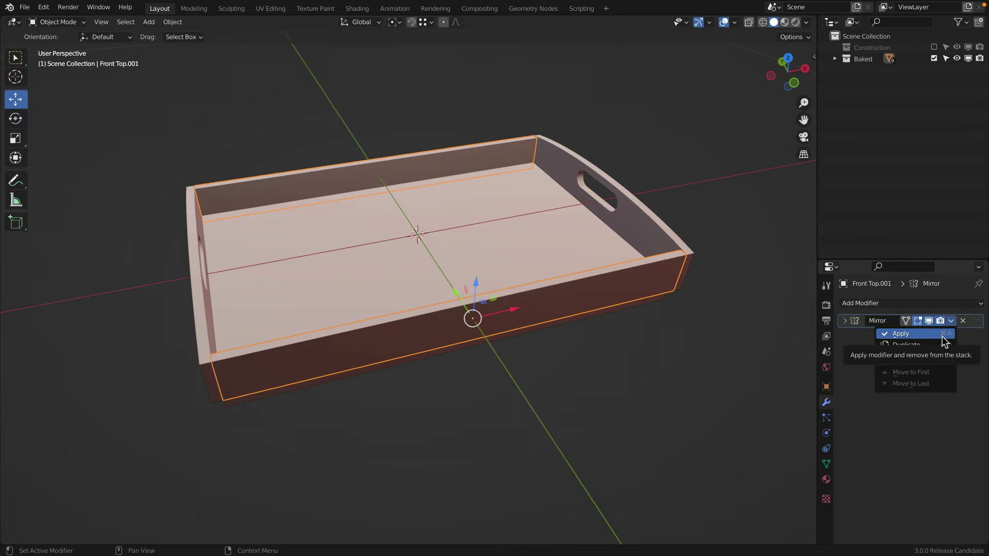
click(944, 334)
- Inspect Front Top.001's mesh in wireframe Edit Mode, and return to Object Mode with solid shading
key(Tab)
key(z)
click(270, 313)
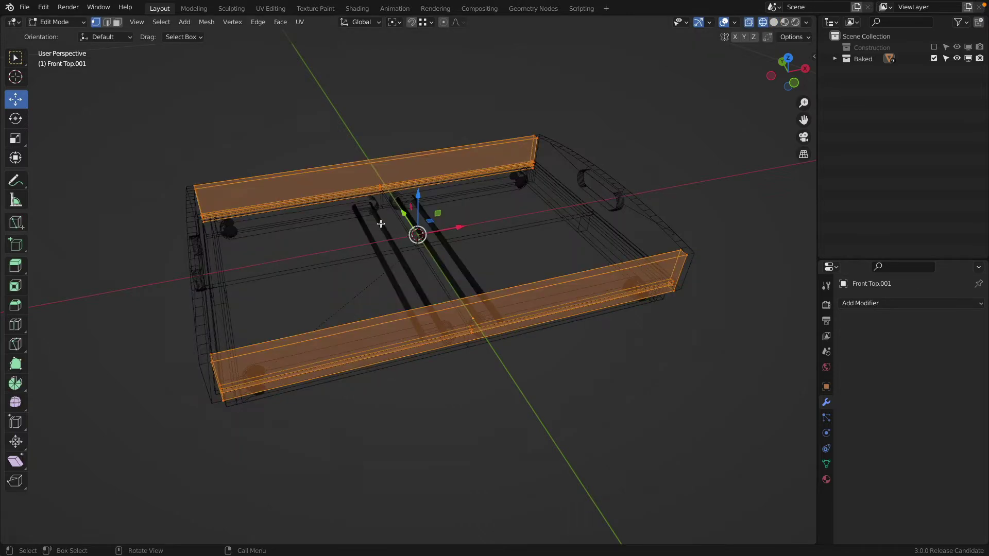
mouse_move(380, 223)
middle_down()
mouse_move(470, 216)
mouse_move(546, 240)
middle_up()
key(Tab)
key(z)
click(684, 256)
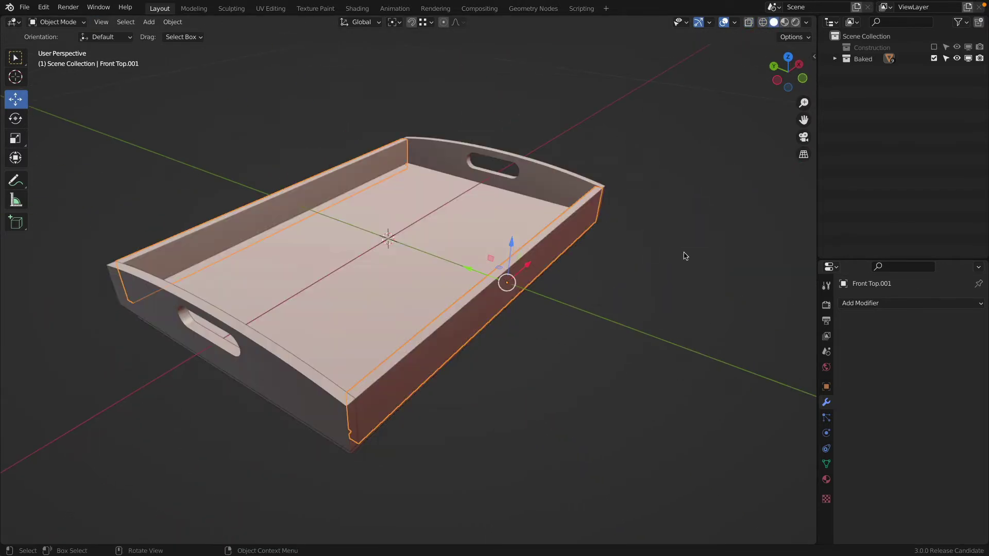
- Undo applying the Mirror modifier on Front Top.001 and deselect the part
key(ctrl+z)
key(ctrl+z)
key(ctrl+z)
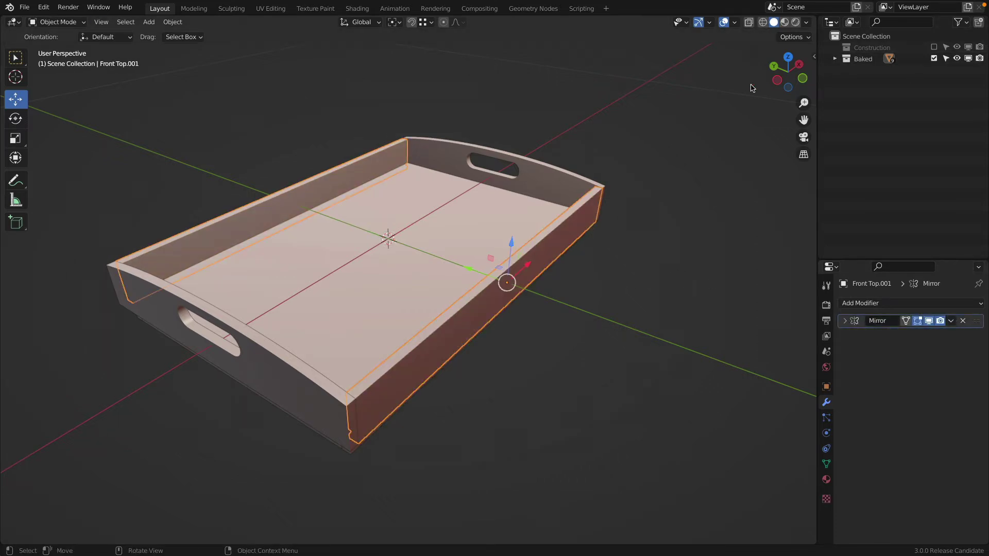
middle_drag(629, 176, 594, 173)
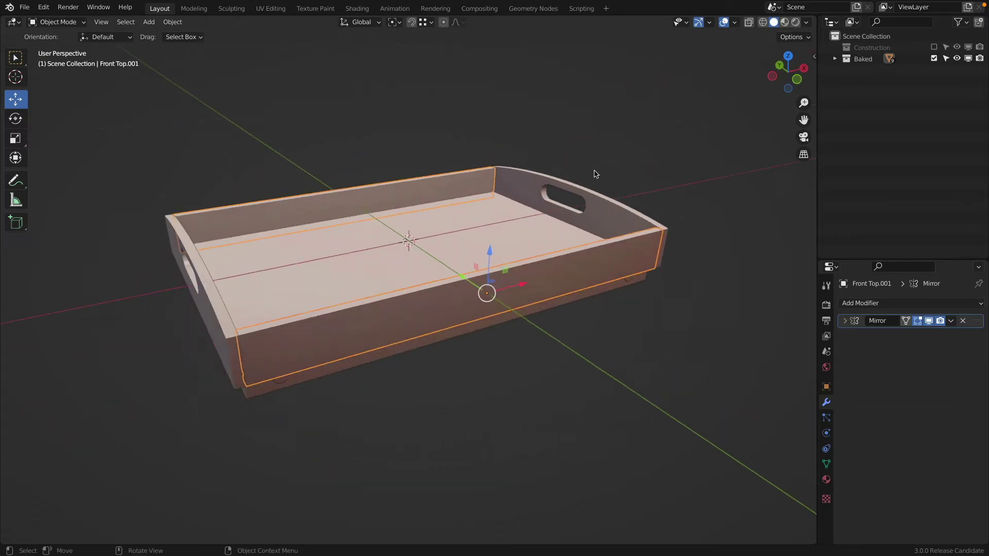
click(594, 173)
shift+middle_drag(456, 201, 488, 213)
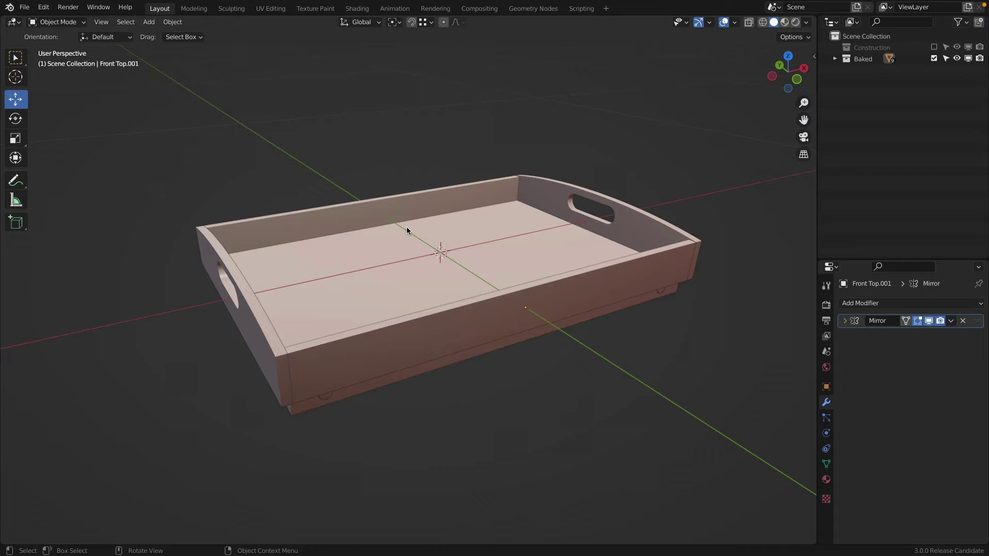
- Add a camera facing the tray from the front view
middle_drag(407, 230, 428, 305)
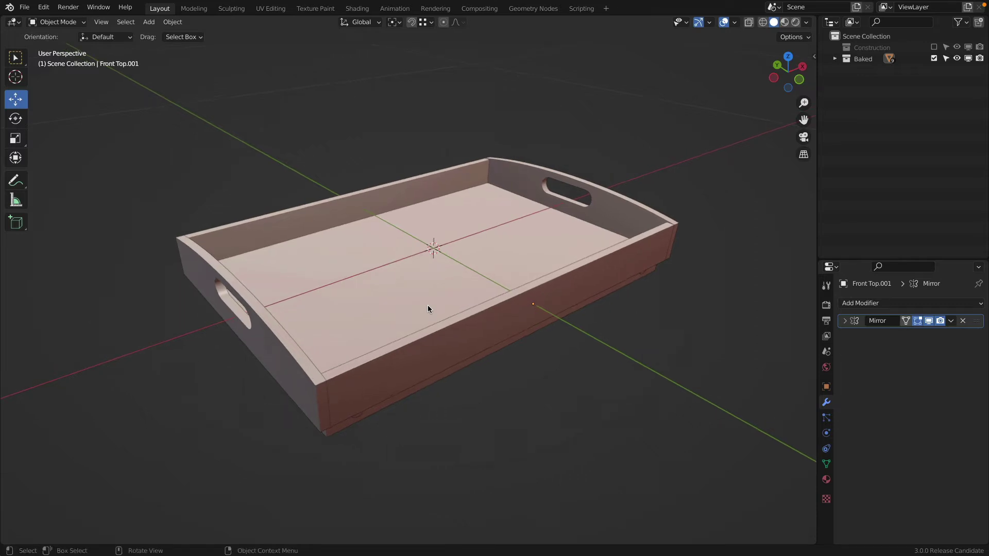
key(KP_1)
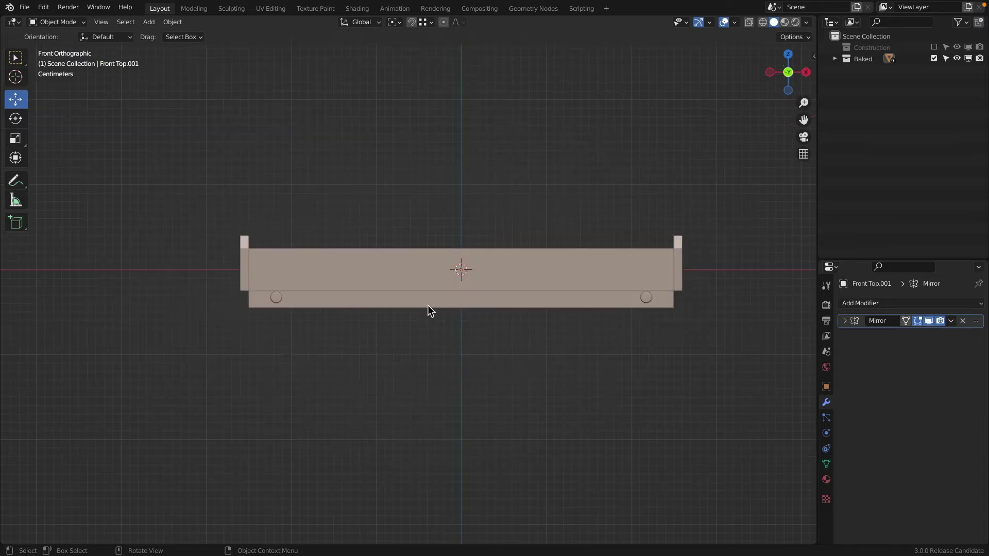
scroll(427, 305, down, 3)
middle_drag(451, 277, 448, 304)
key(KP_1)
key(shift+a)
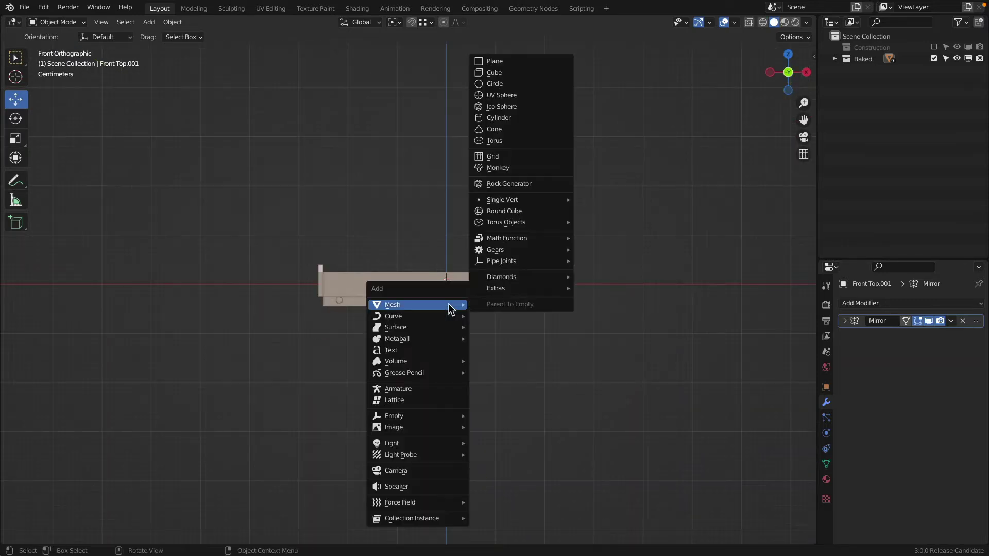
click(436, 474)
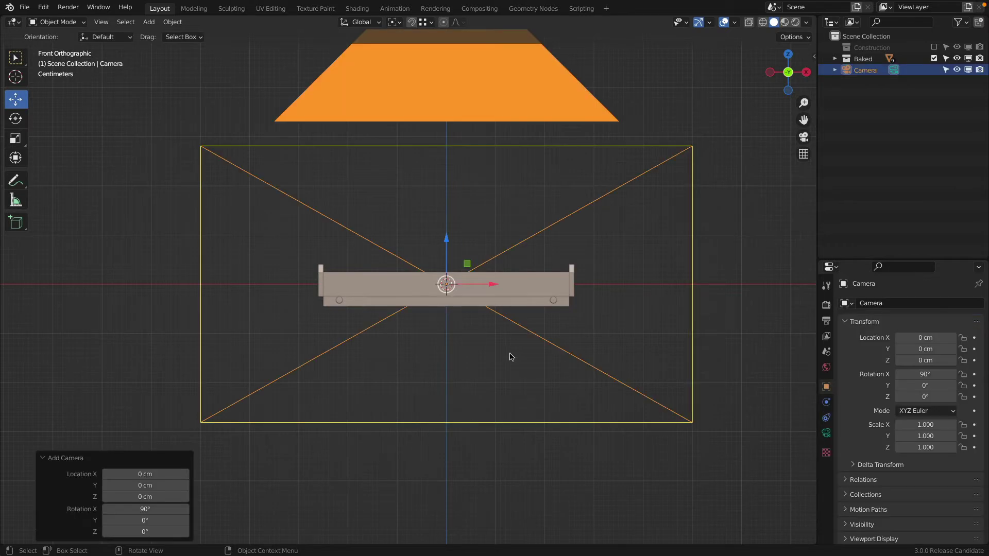
- Place the camera at about Y -166 cm and Z 68 cm, tilt it to 68.6° on X, and look through it
key(KP_3)
scroll(511, 357, down, 3)
key(g)
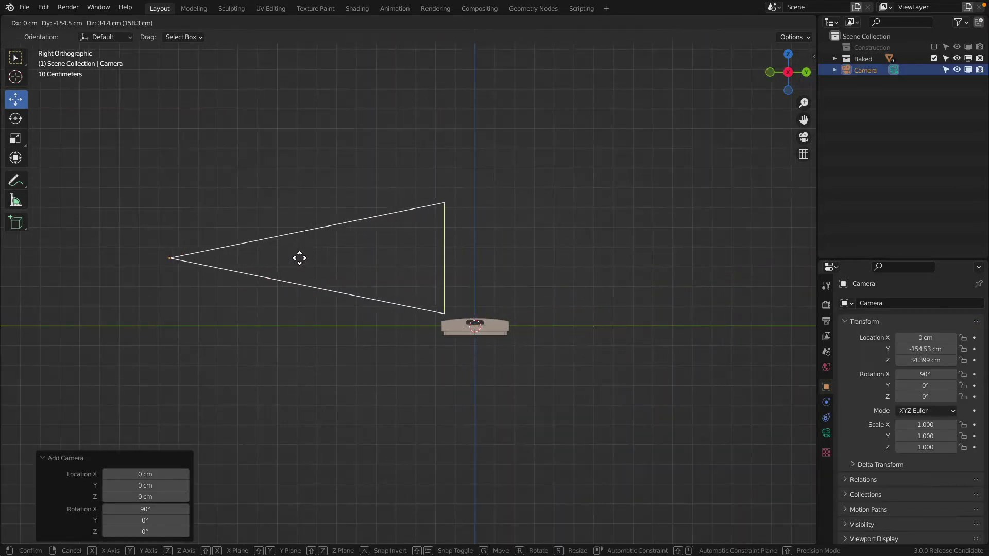
click(290, 182)
key(r)
click(420, 249)
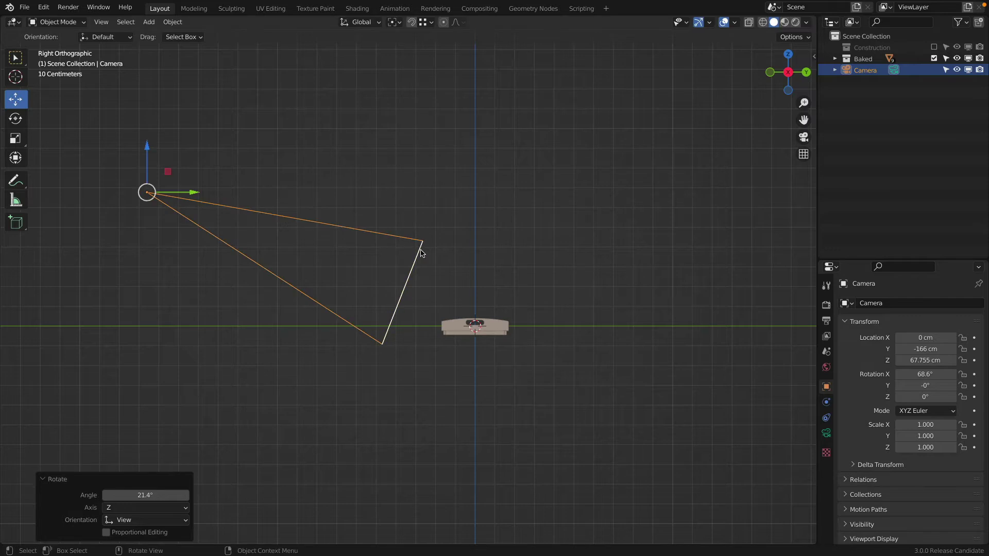
key(KP_0)
scroll(438, 289, up, 4)
scroll(438, 289, down, 2)
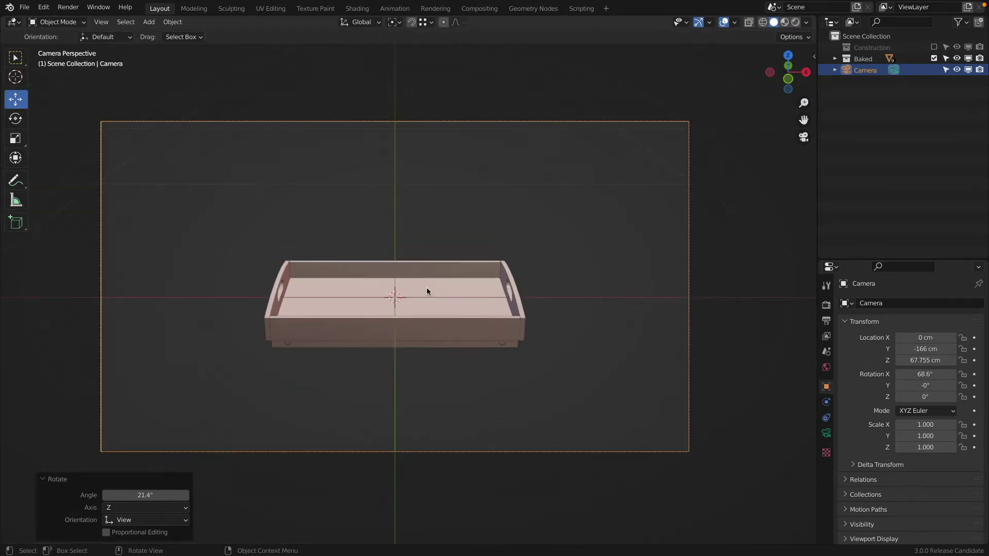
click(302, 281)
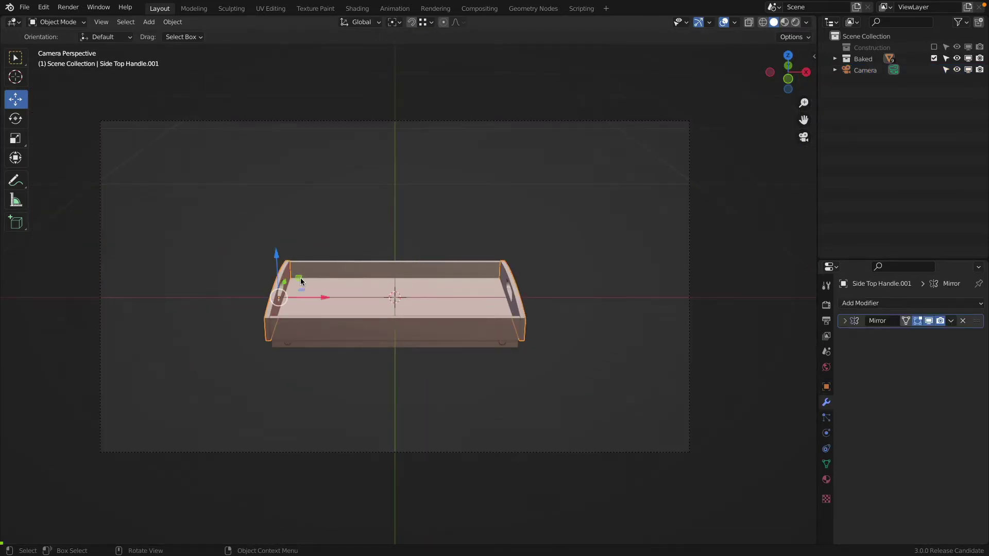
drag(322, 298, 251, 302)
right_click(251, 303)
- Select Front Top.001 and move it about -53 cm along Y, out of the camera frame
click(324, 265)
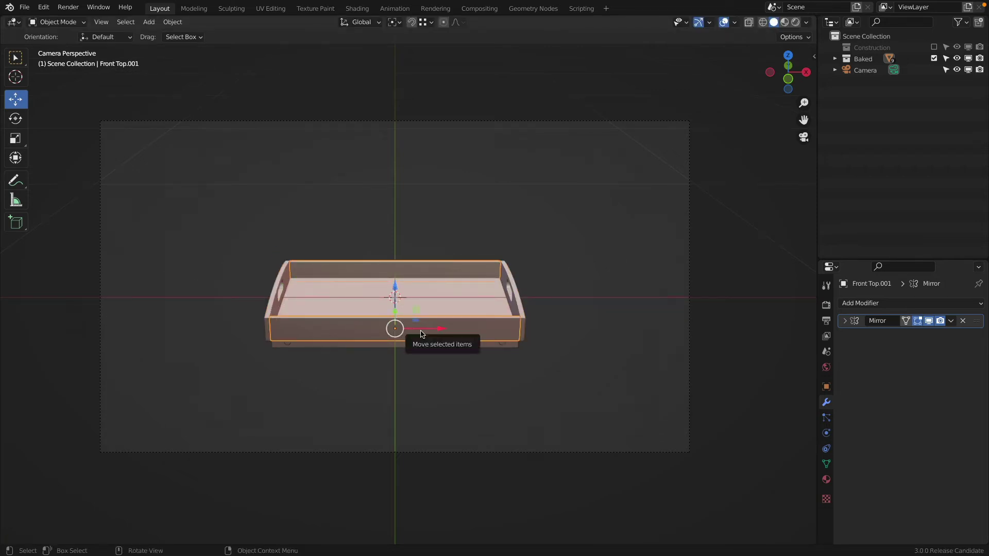
key(g)
key(y)
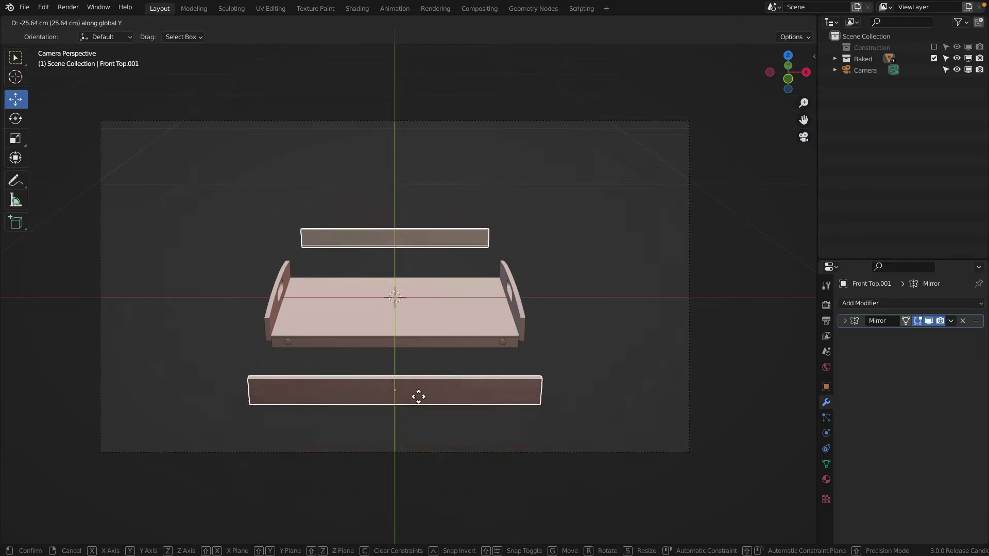
click(425, 492)
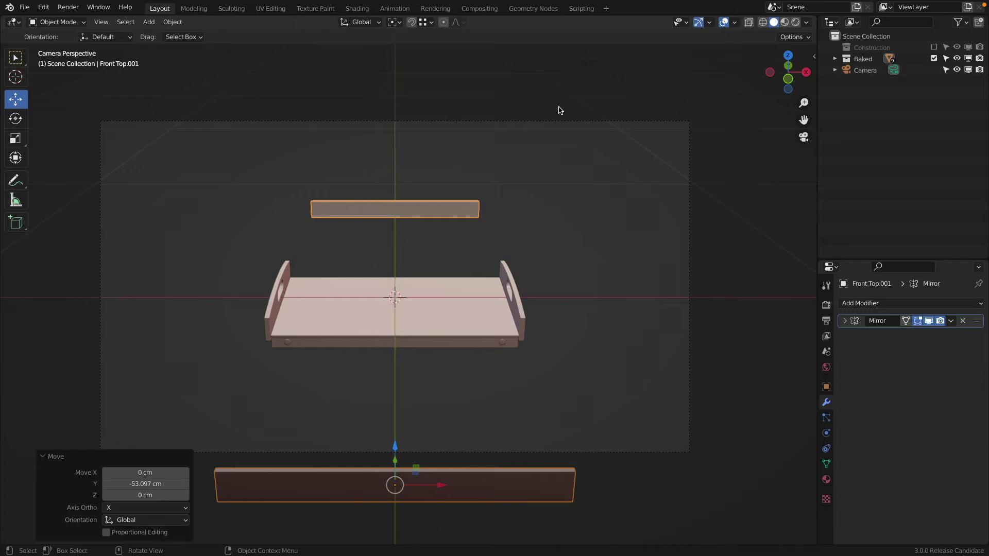
- Split the 3D viewport horizontally, set the lower one to an orthographic top view, and select the camera there
right_click(605, 15)
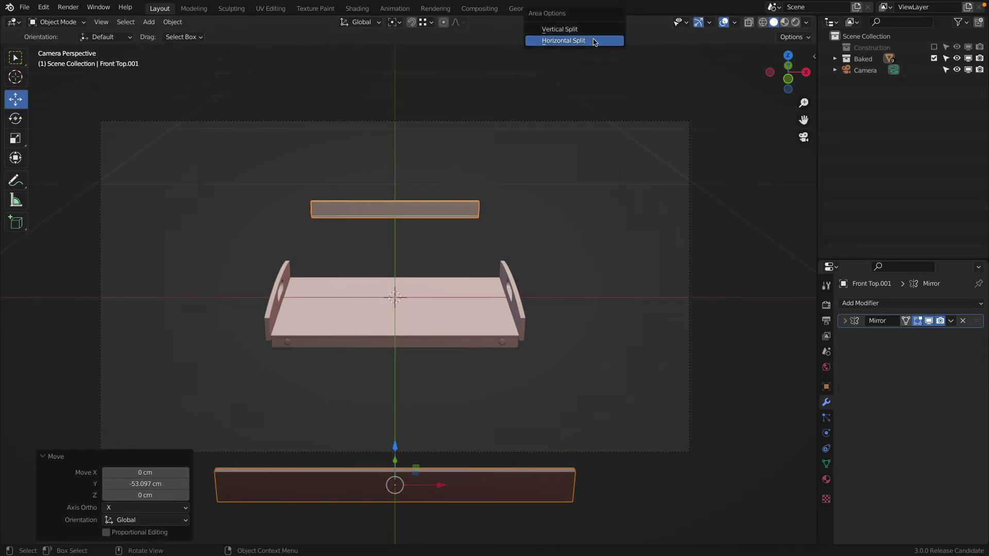
click(591, 40)
click(626, 316)
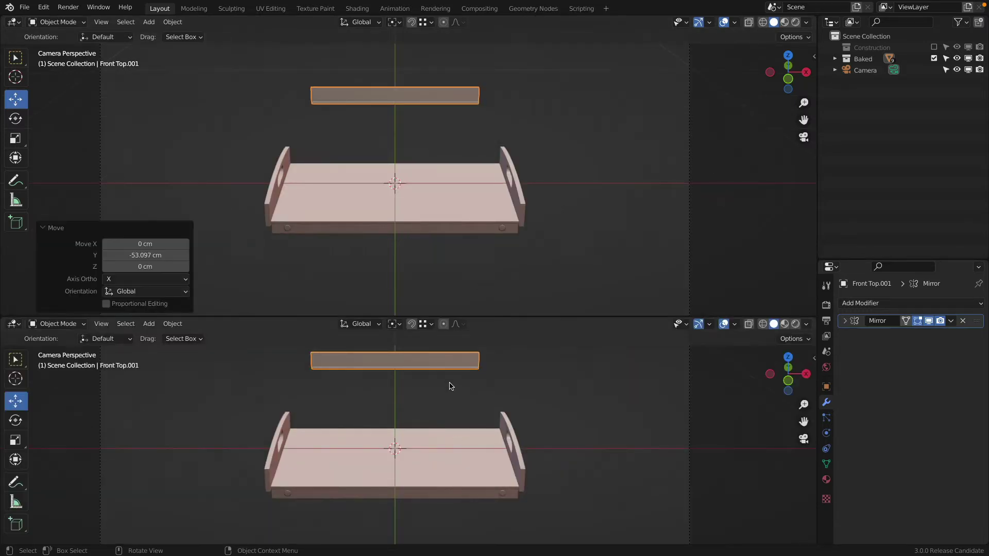
key(KP_7)
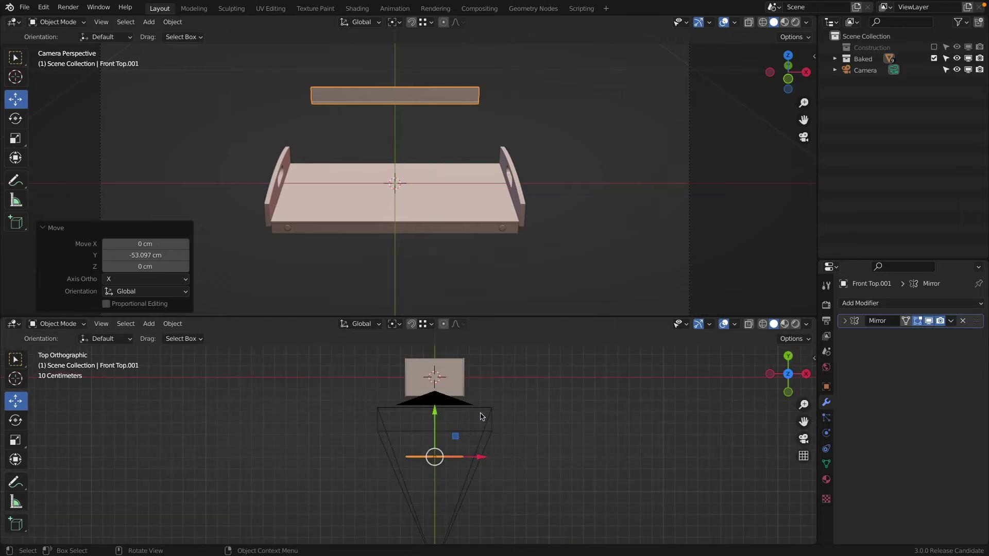
click(483, 410)
scroll(483, 410, down, 5)
scroll(483, 410, up, 3)
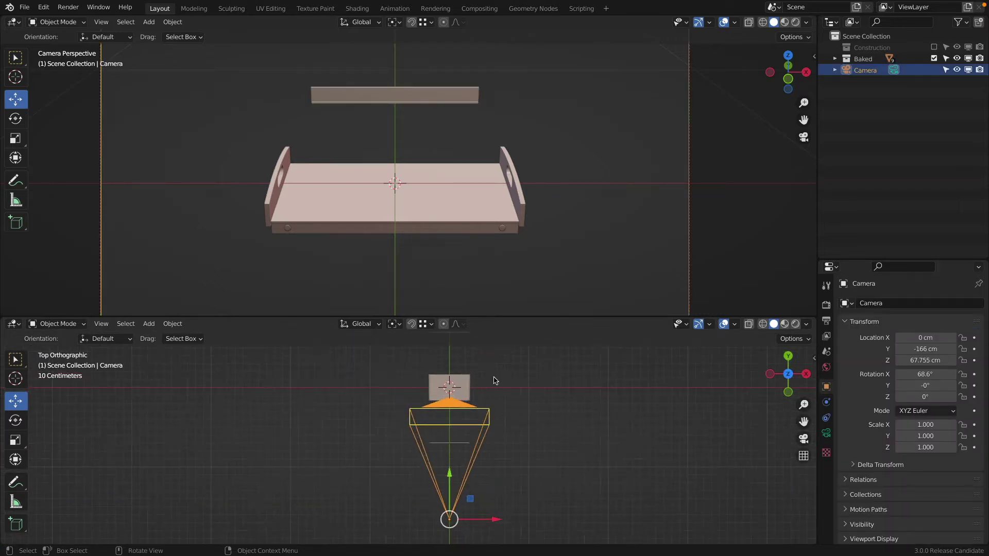
- Add a Plain Axes empty at the centre of the tray and select the camera
key(shift+a)
key(shift+a)
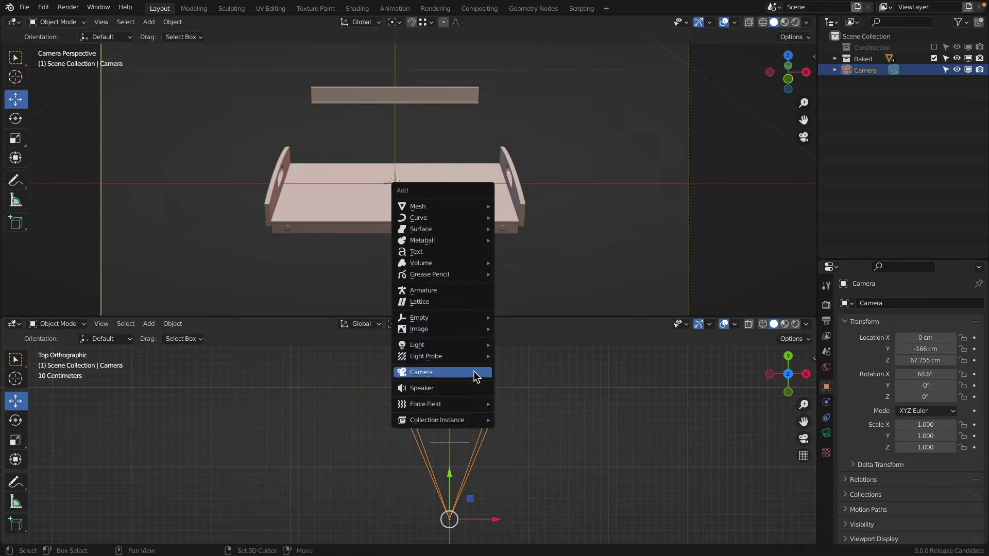
mouse_move(430, 319)
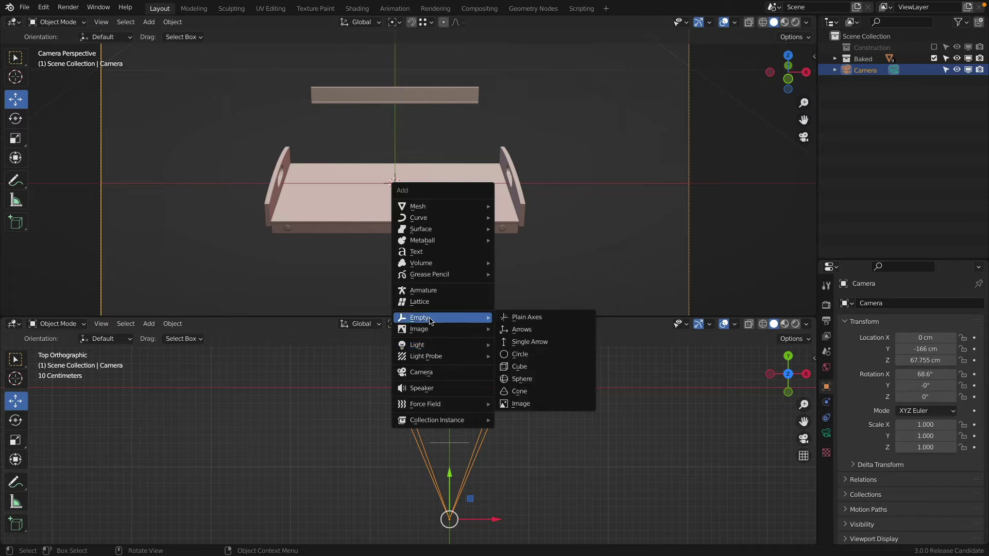
click(518, 319)
click(477, 426)
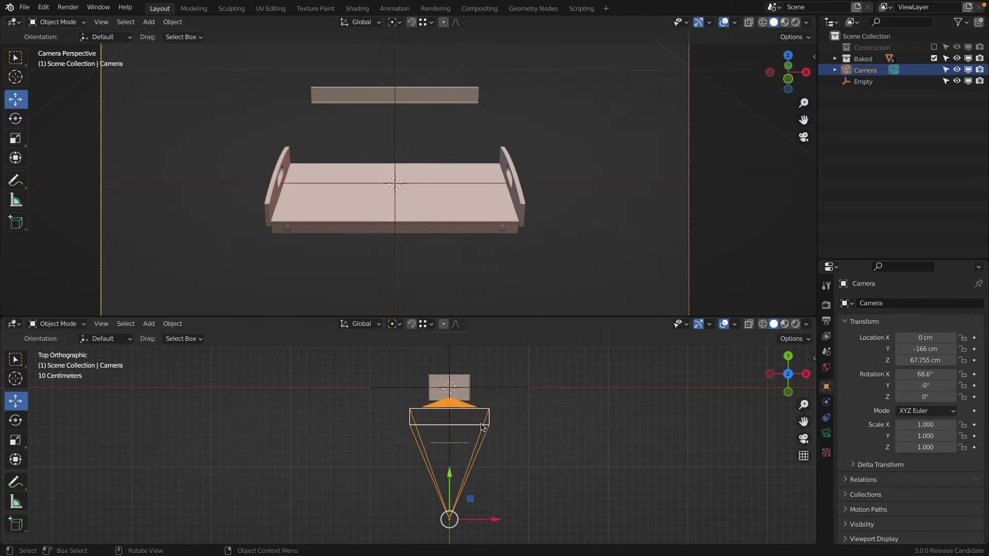
- Parent the camera to the empty
shift+click(511, 388)
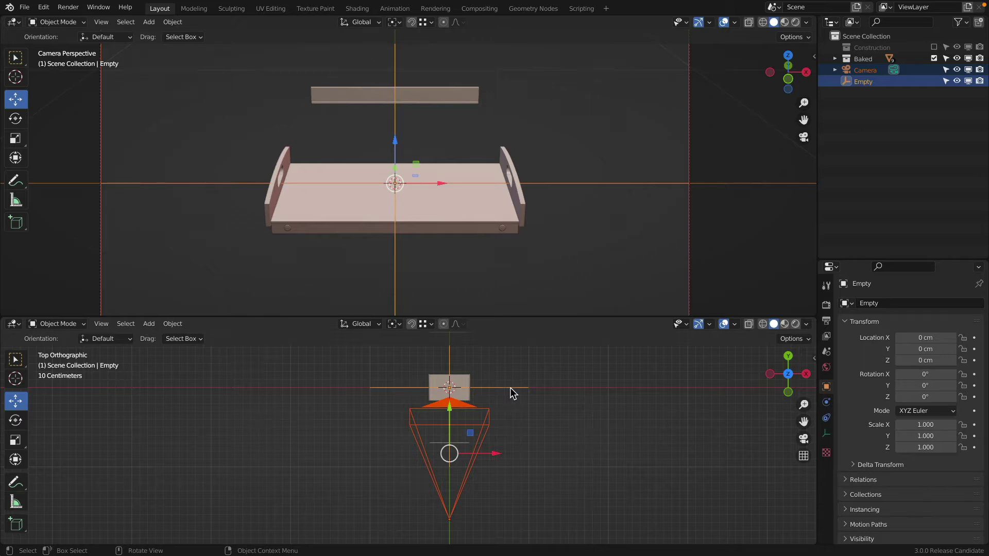
click(172, 324)
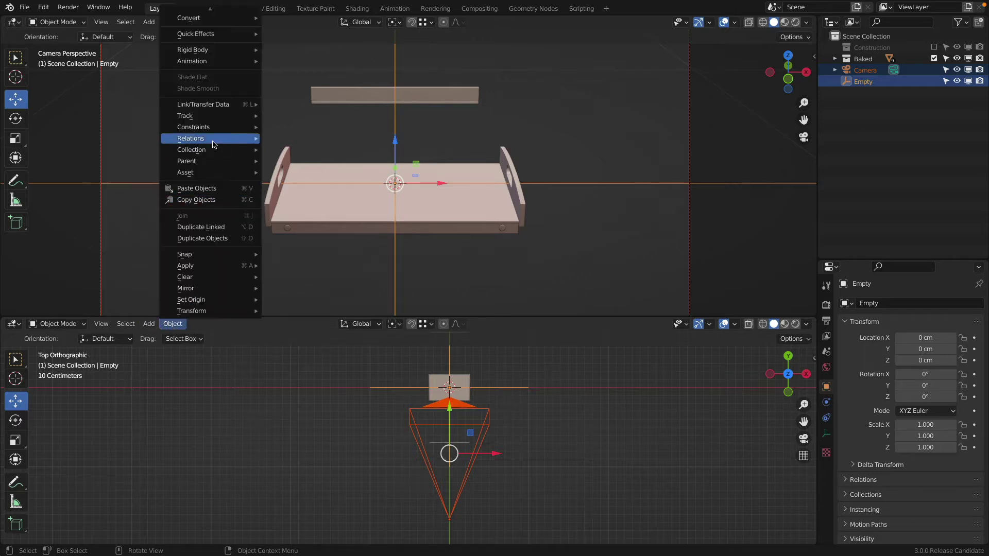
mouse_move(213, 142)
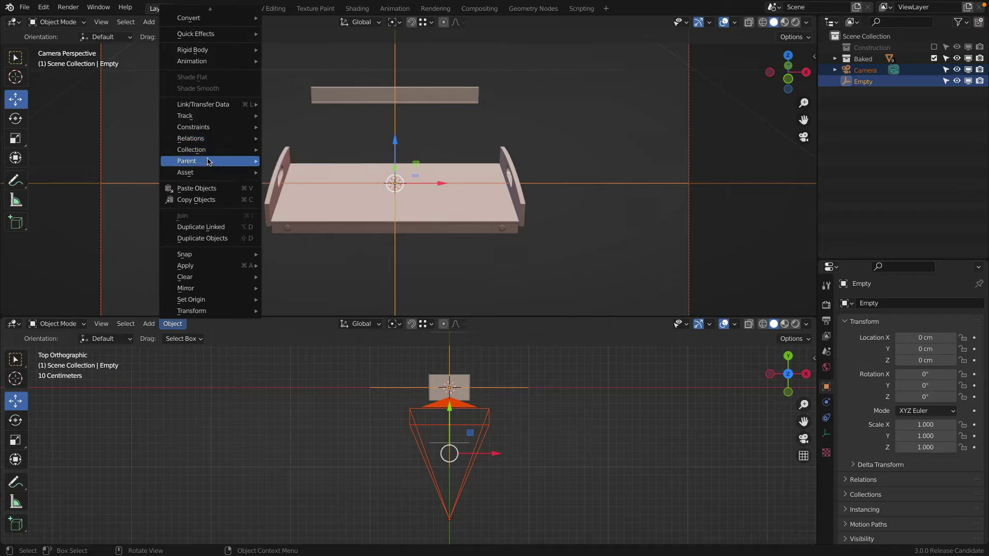
mouse_move(214, 161)
click(288, 160)
- Try orbiting the camera by rotating the empty to about -43.8° on Z, compare the front and right views, and clear the rotation
click(513, 391)
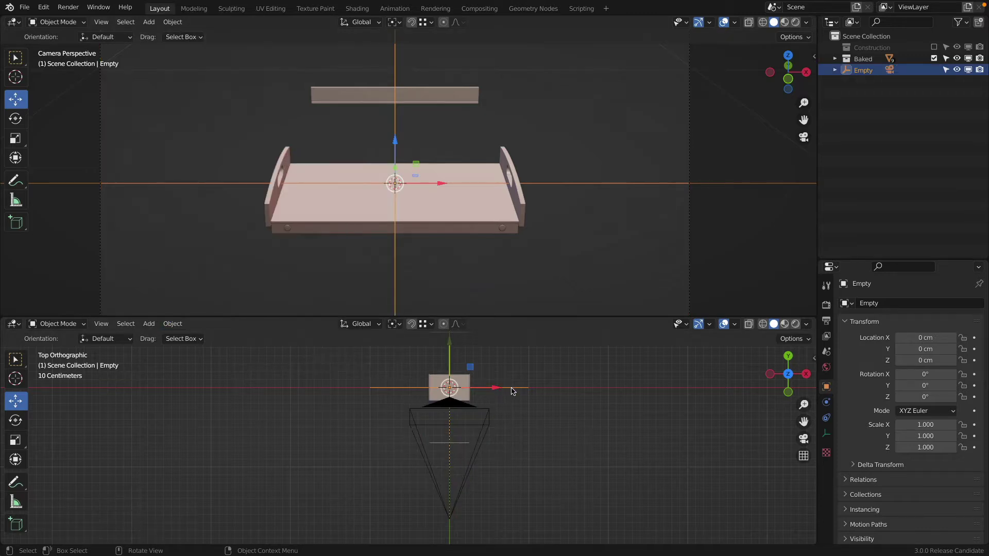
key(r)
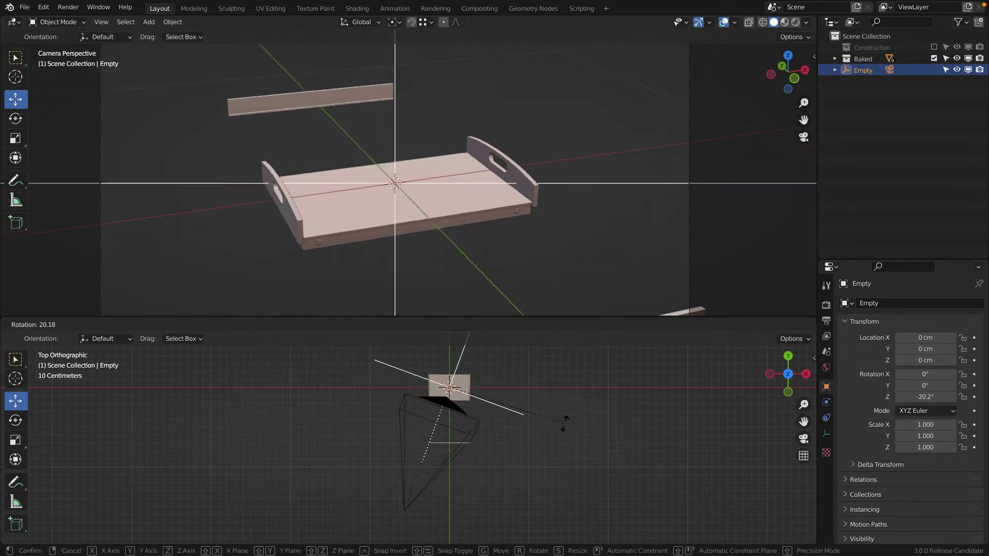
click(544, 472)
key(KP_1)
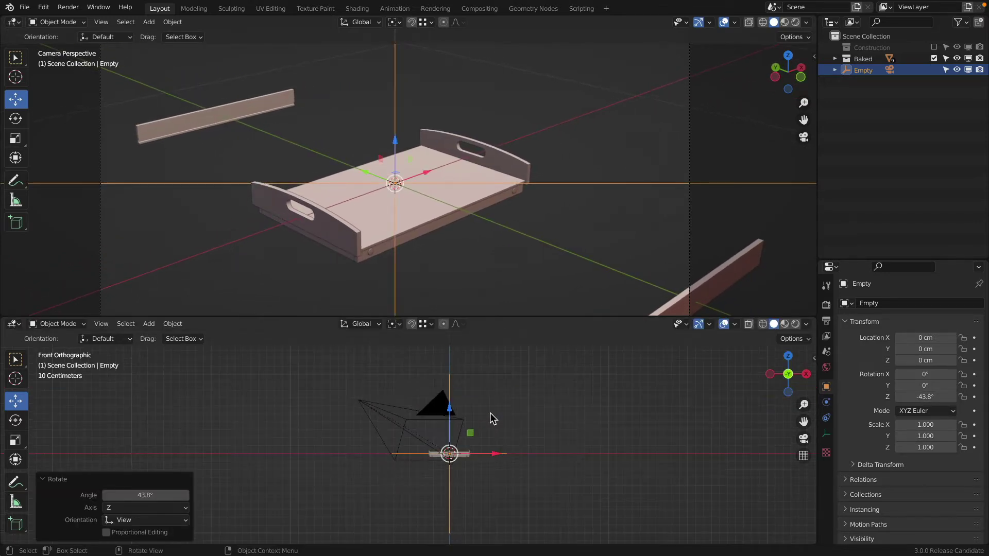
key(KP_3)
key(KP_1)
key(KP_3)
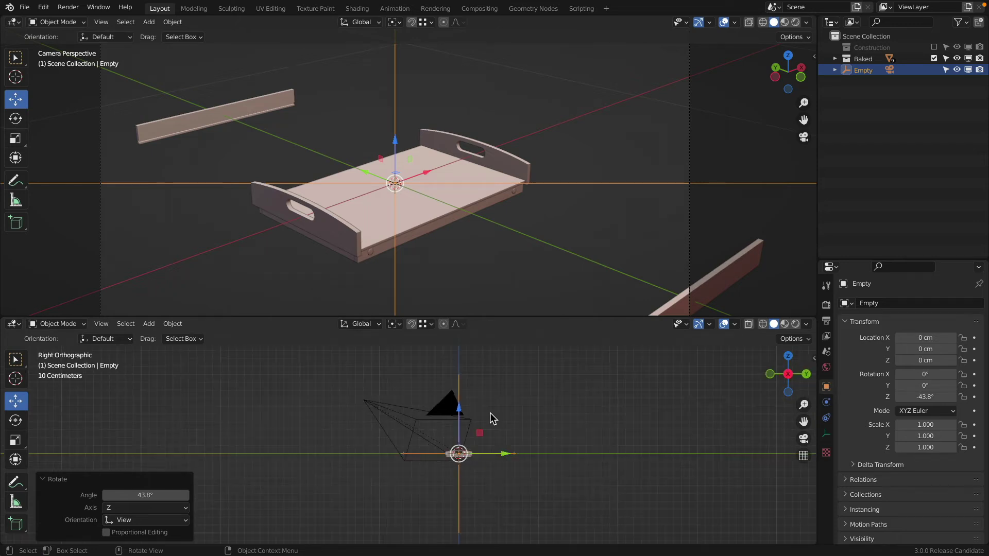
key(KP_1)
key(KP_3)
key(KP_1)
key(alt+r)
- Level the camera with the tray by setting its X rotation to 90° and its Z location to 0 cm
key(KP_3)
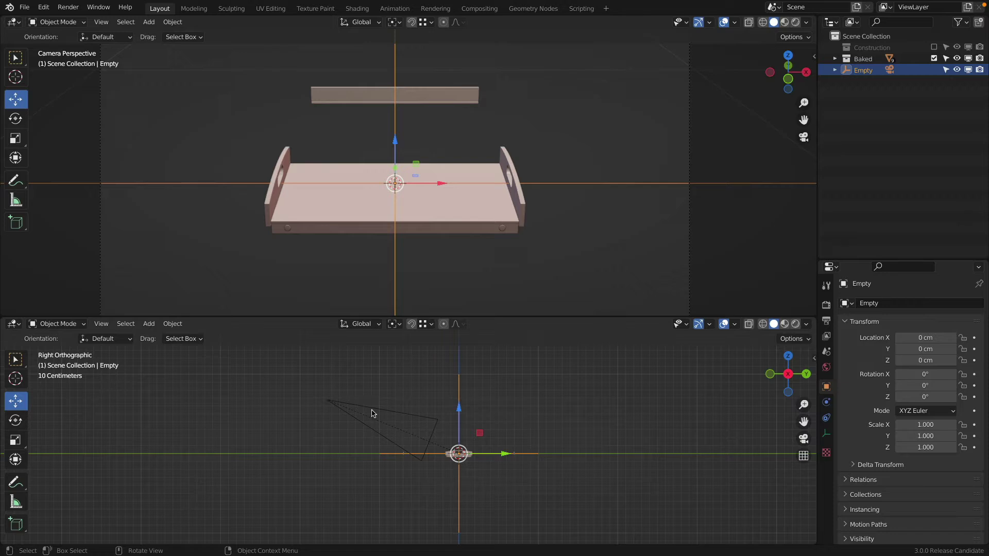
click(330, 402)
drag(327, 364, 325, 417)
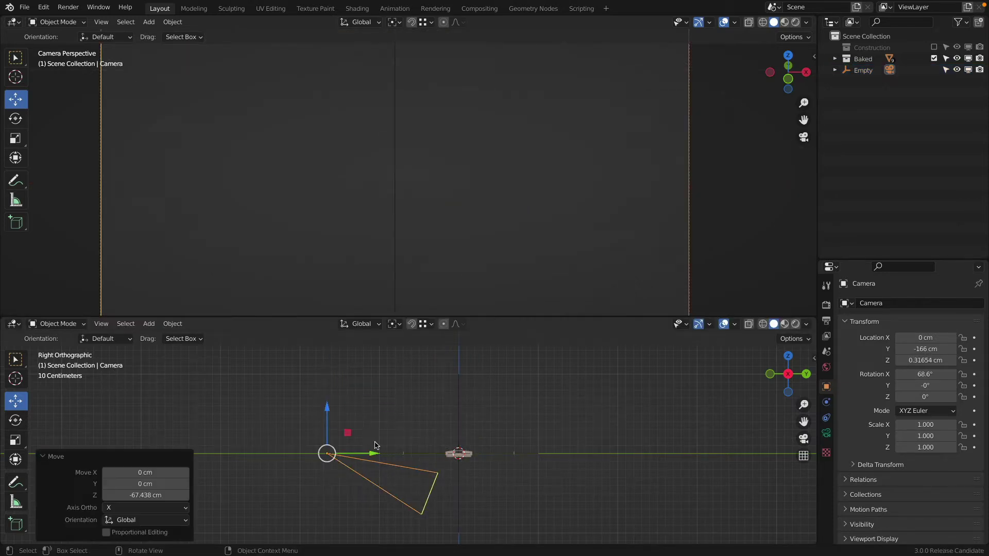
key(n)
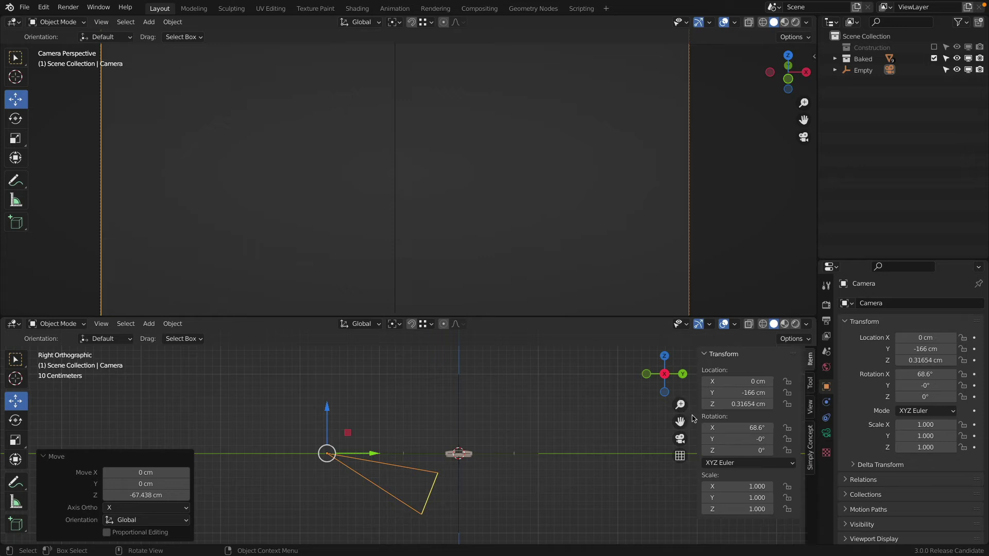
double_click(745, 427)
text(90)
key(Return)
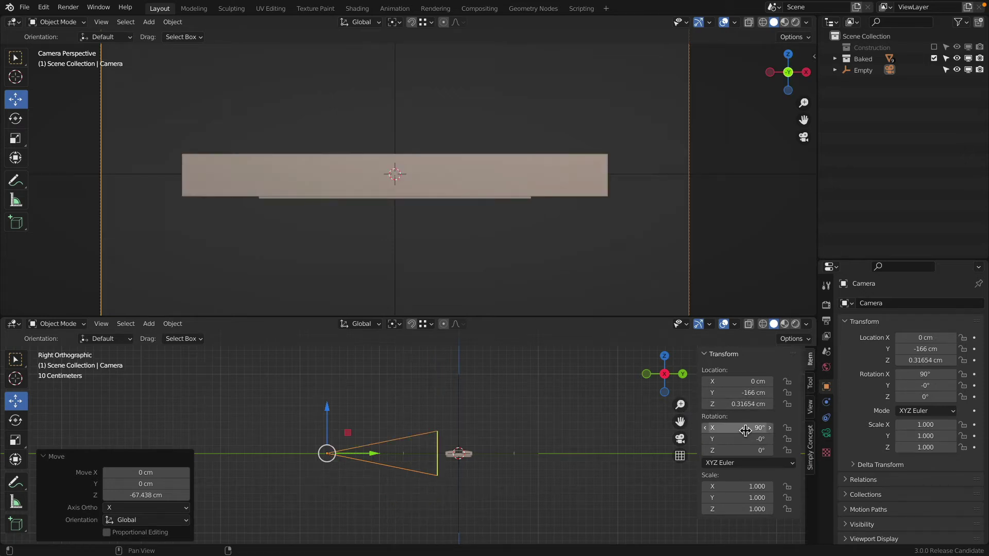
double_click(743, 404)
text(0)
key(Return)
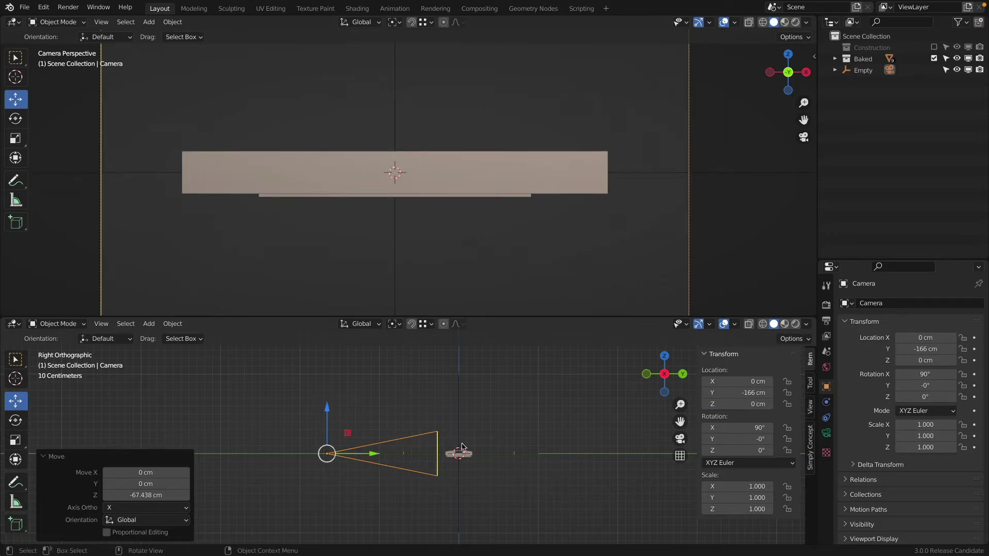
- Rotate the empty in the right view to about -28.9° on X, raising the camera above the tray
click(458, 409)
key(r)
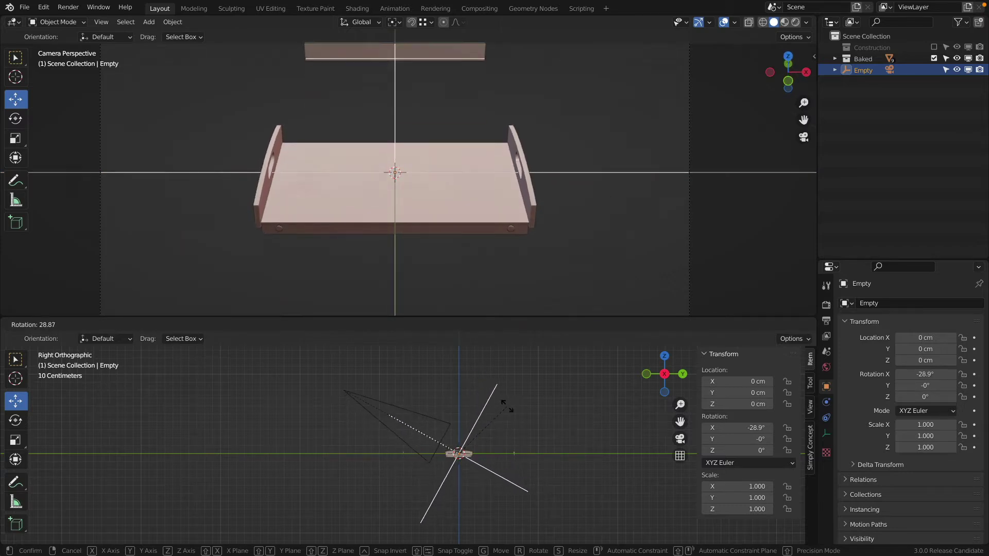
click(506, 405)
- Scale the camera object down to about 0.475
click(440, 421)
key(s)
click(410, 404)
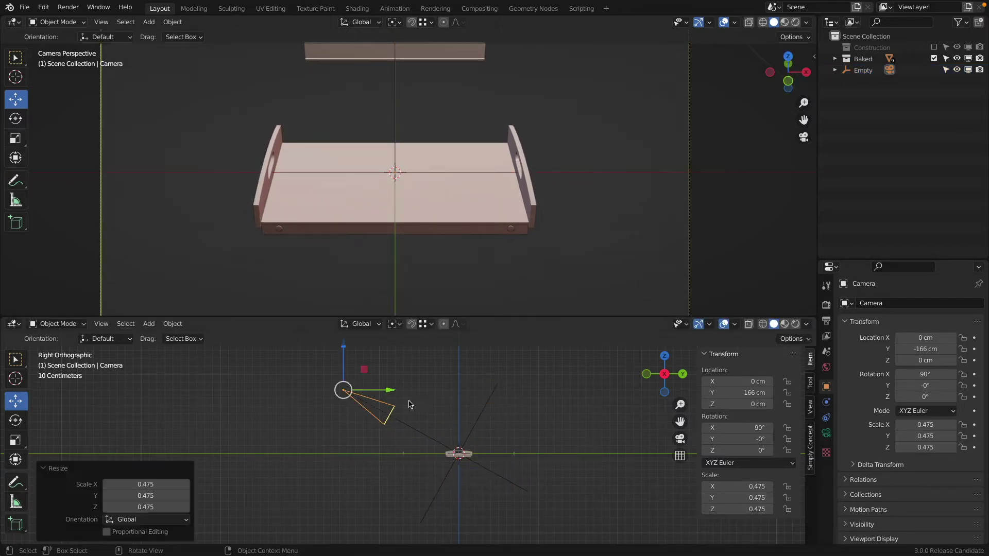
- Rotate the empty in the top view to about -36.3° on Z, swinging the camera around the tray
click(470, 431)
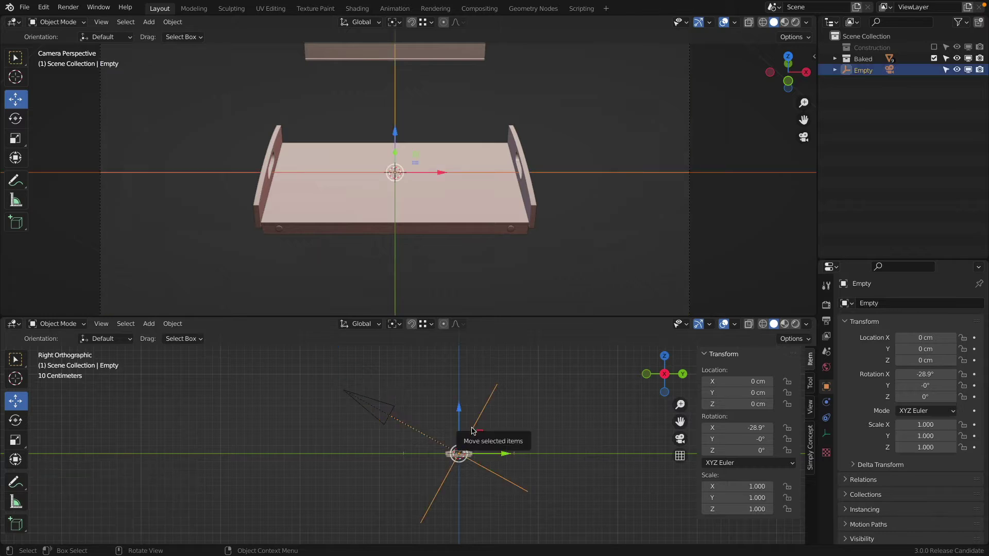
key(KP_7)
key(r)
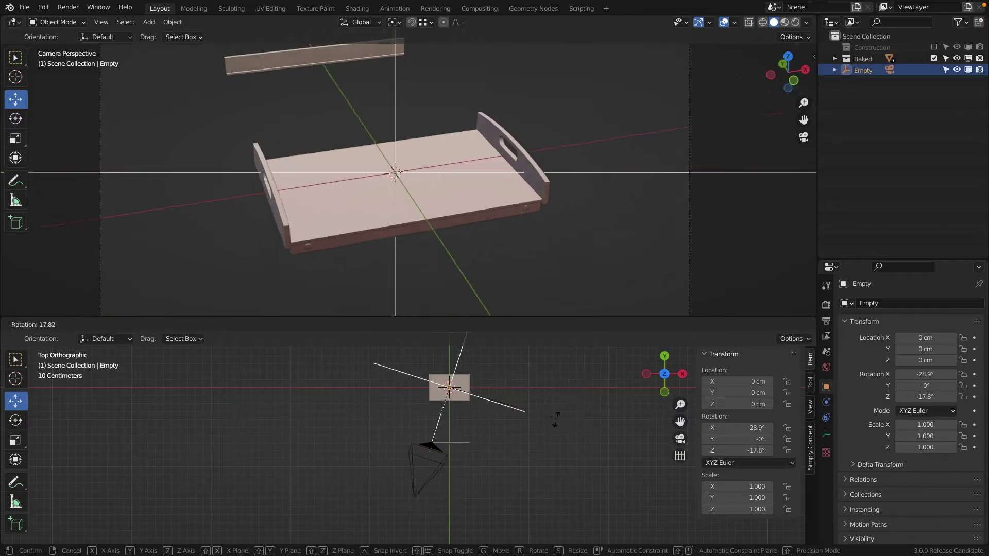
click(539, 450)
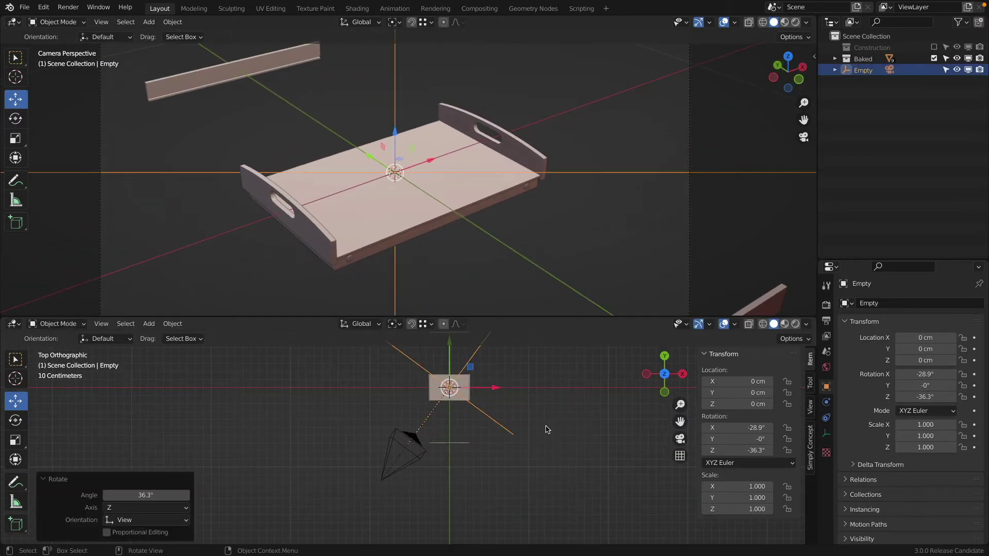
- Try resetting all of the empty's rotation values to 0°, and undo the reset
drag(745, 428, 745, 450)
text(0)
key(Return)
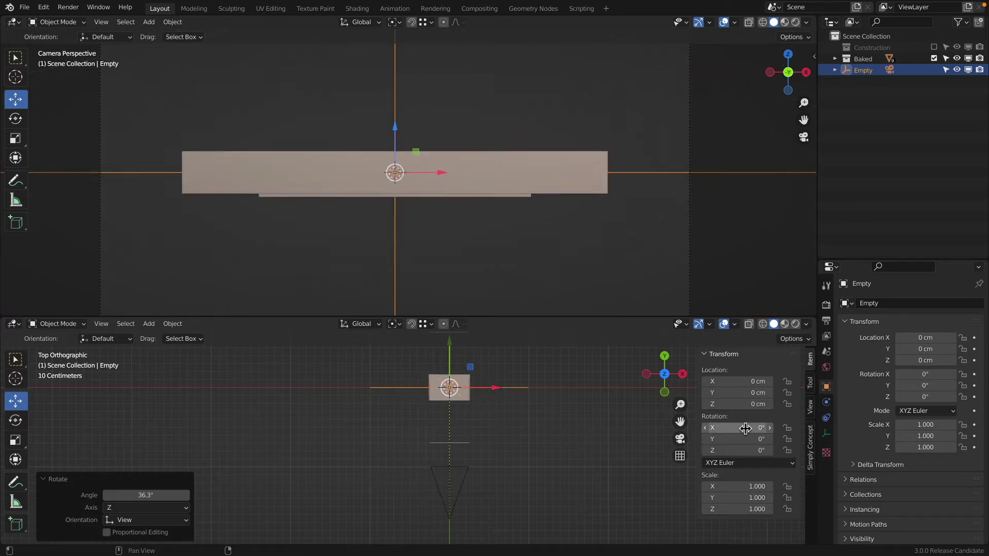
key(ctrl+z)
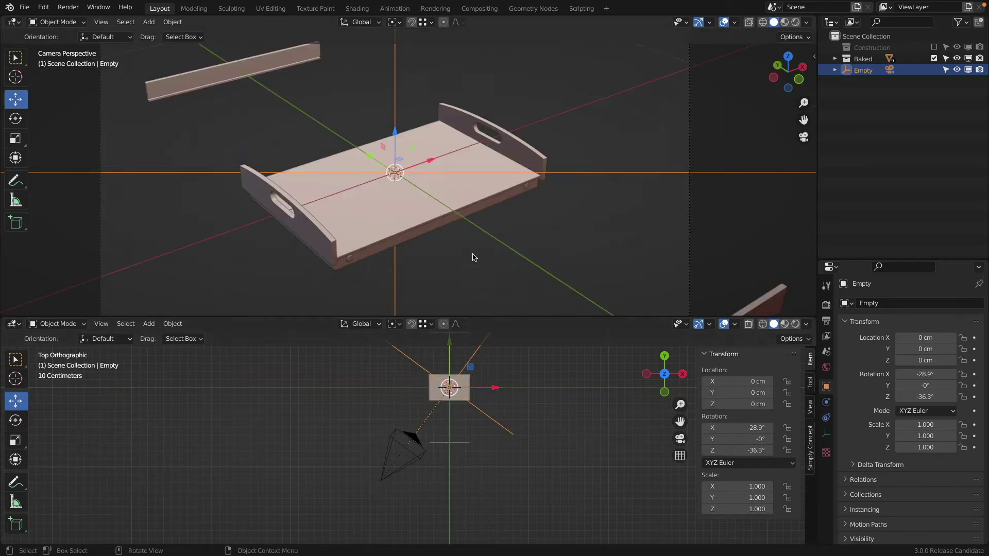
- Set the output resolution to a square 1000 by 1000 px
scroll(463, 214, down, 4)
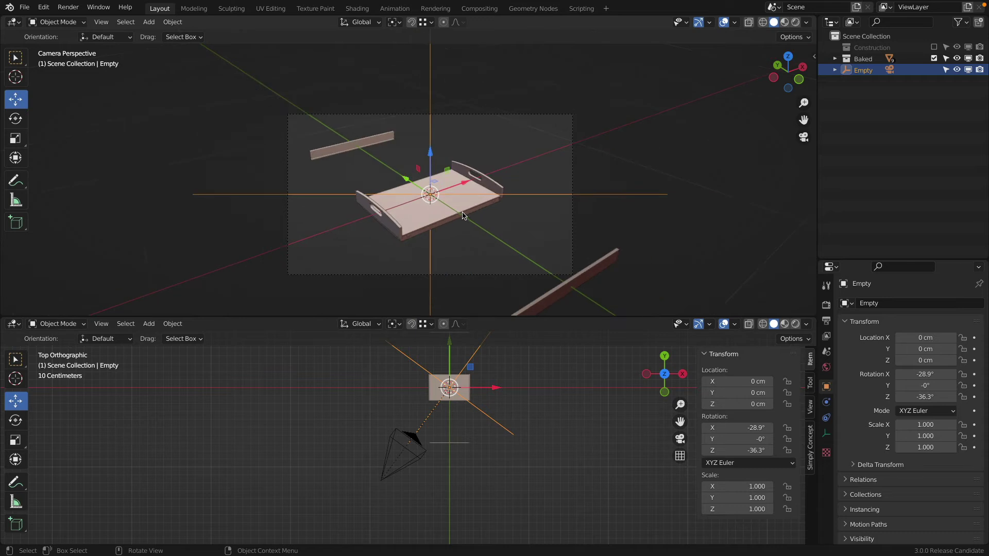
scroll(463, 213, up, 2)
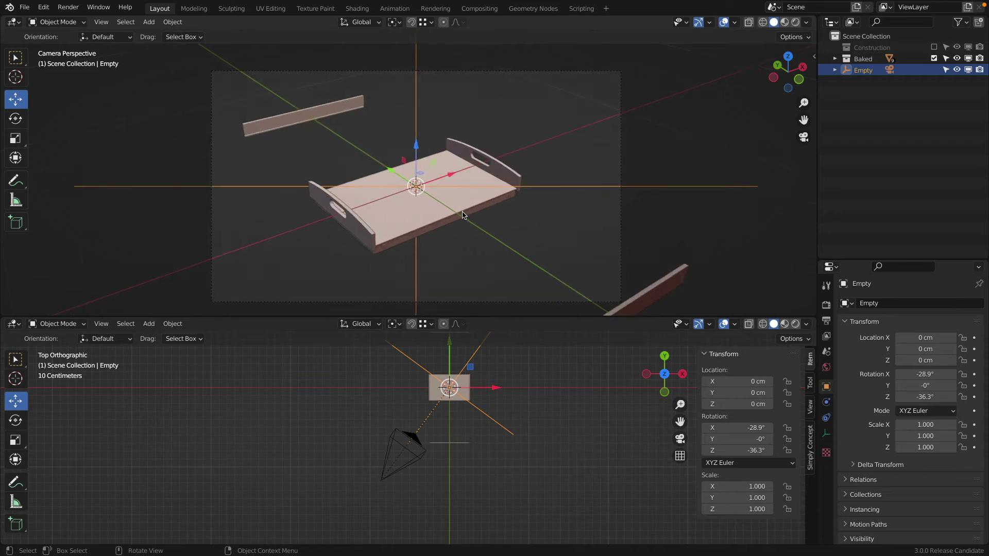
click(826, 320)
click(920, 318)
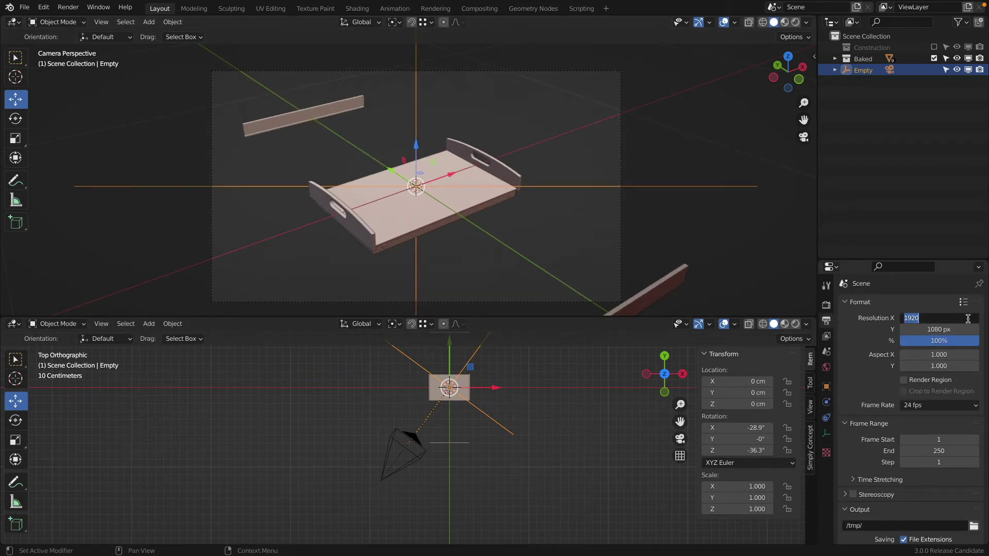
text(1000)
key(Tab)
text(1)
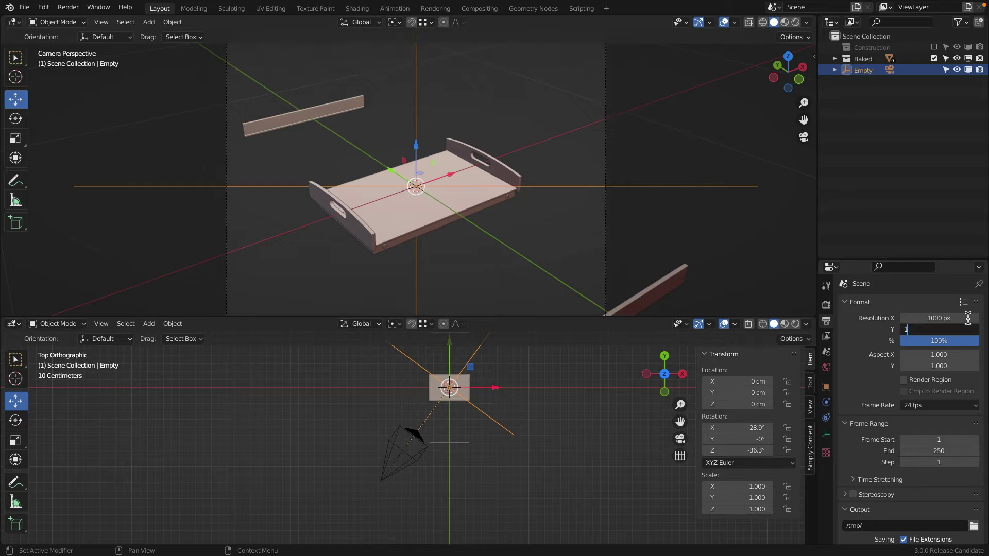
text(000)
key(Return)
- Select the camera and set its lens focal length to 80 mm
scroll(523, 204, down, 3)
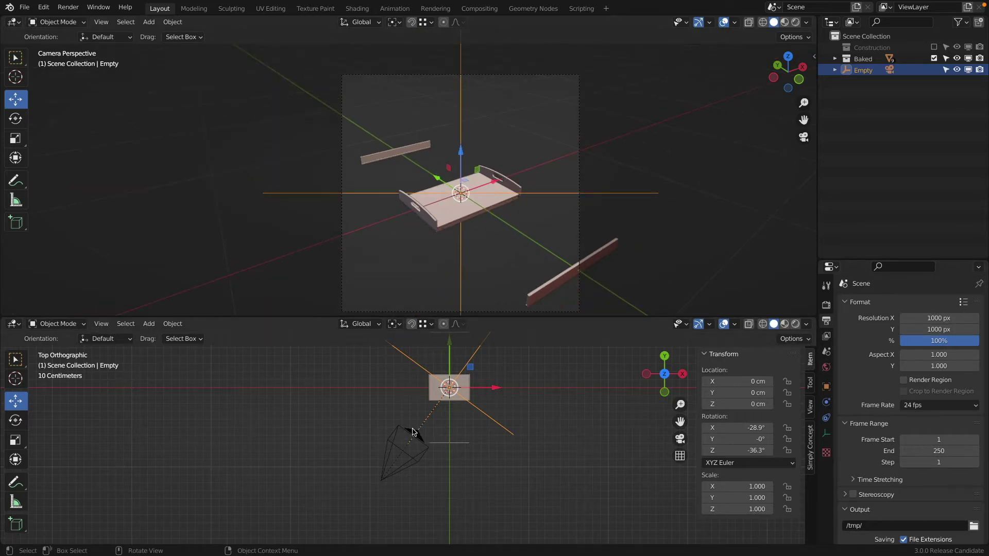
click(412, 432)
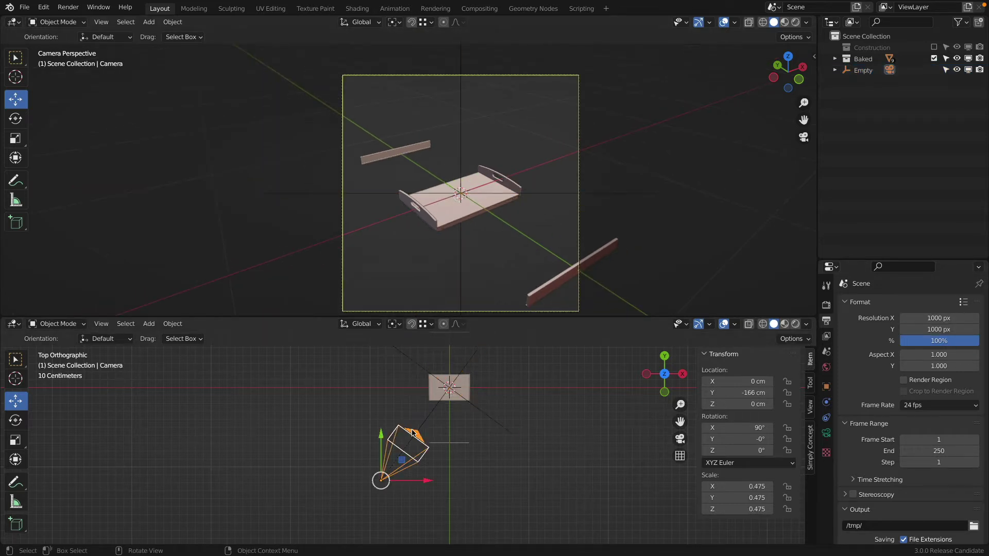
click(826, 432)
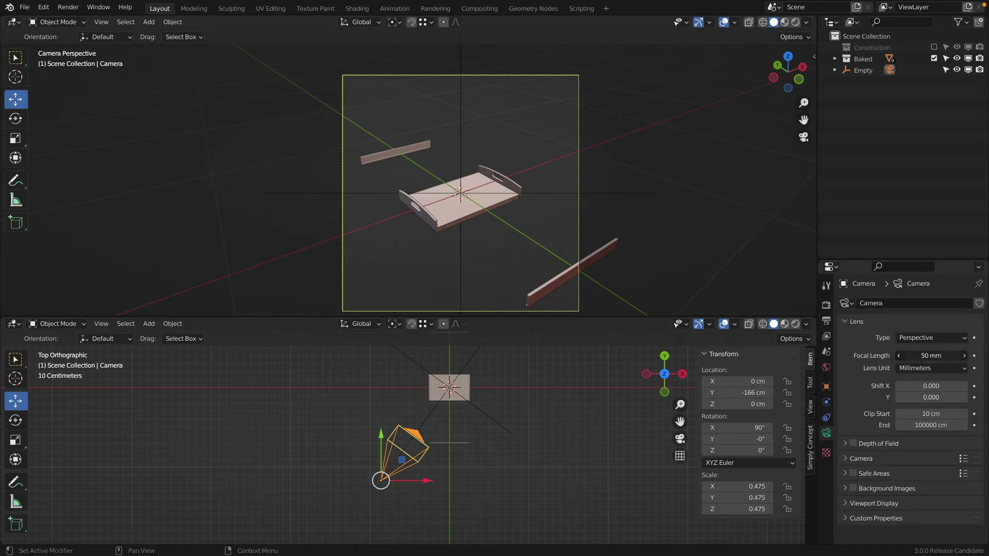
click(937, 352)
text(80)
key(Return)
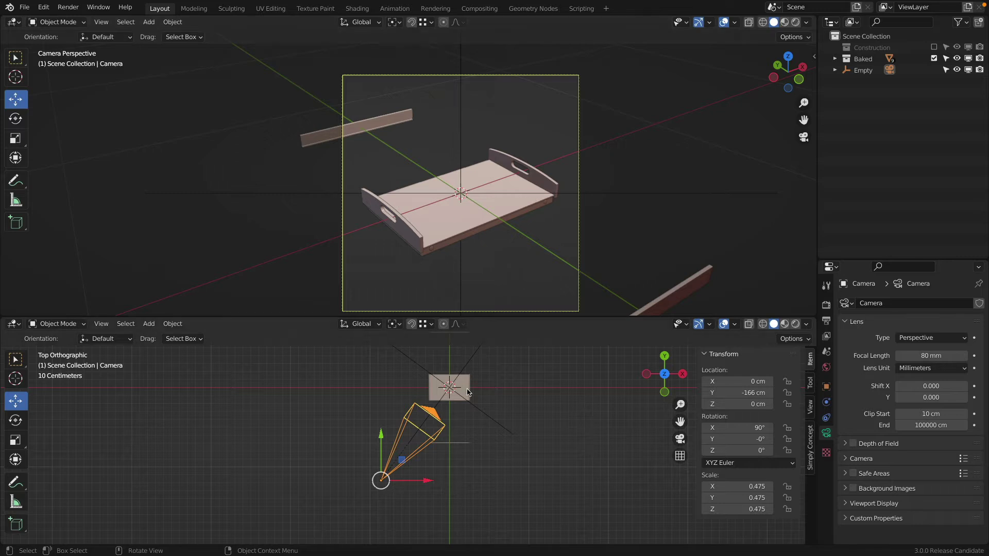
- Rotate the empty in the top view to about -48.7° on Z to show more of the tray's side
click(494, 417)
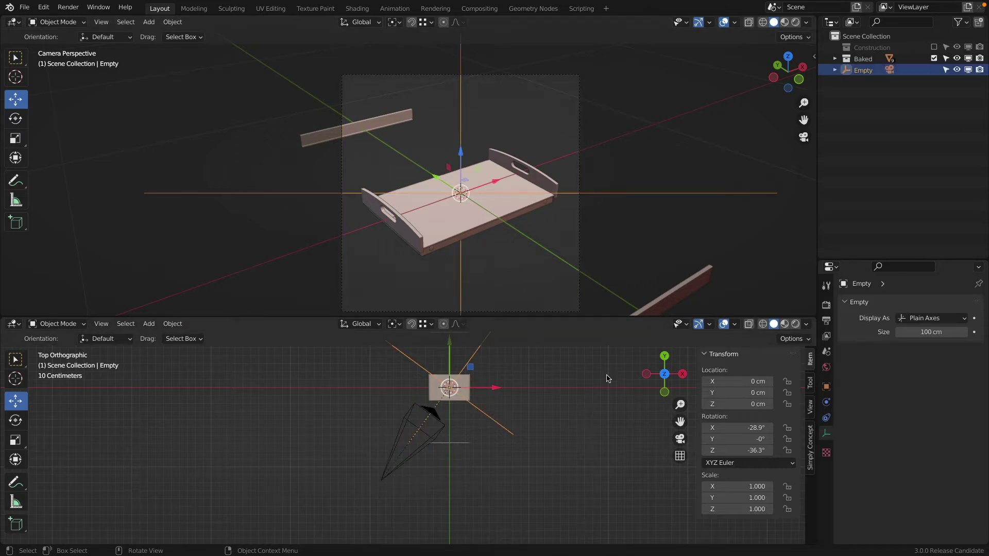
key(r)
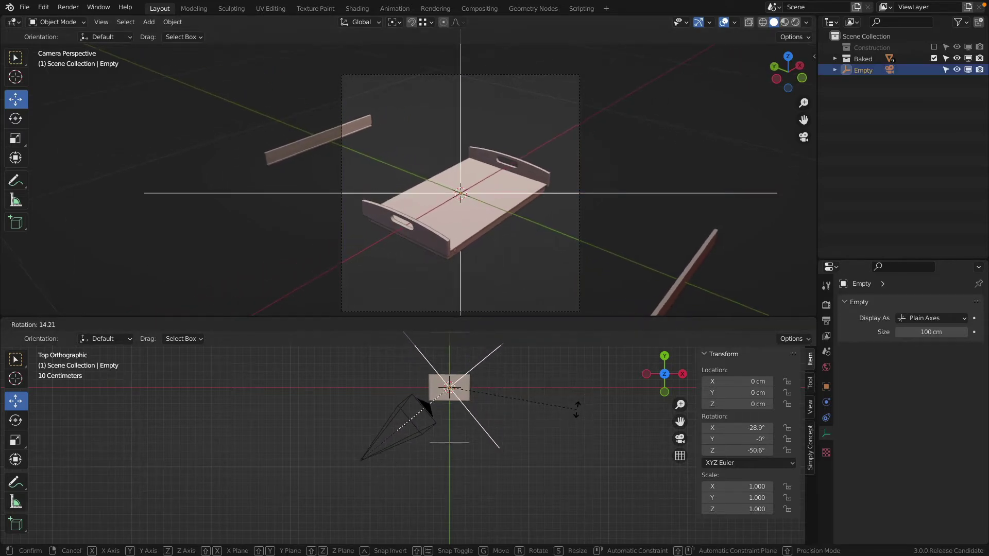
click(555, 406)
- Try moving Front Top.001 along Y and the near handle side outward along X, cancelling both moves
scroll(480, 419, down, 3)
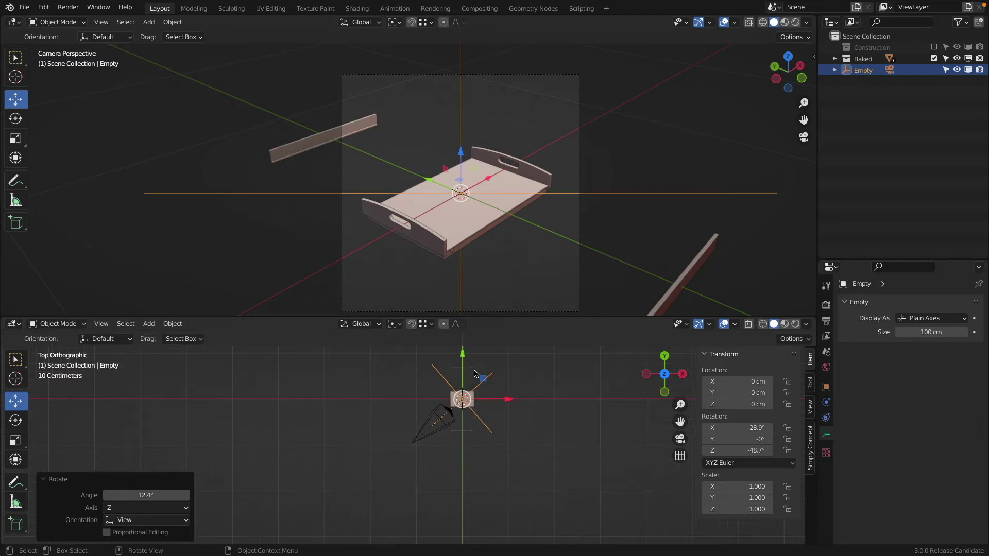
click(473, 368)
shift+middle_drag(488, 370, 496, 374)
drag(469, 393, 485, 370)
right_click(485, 371)
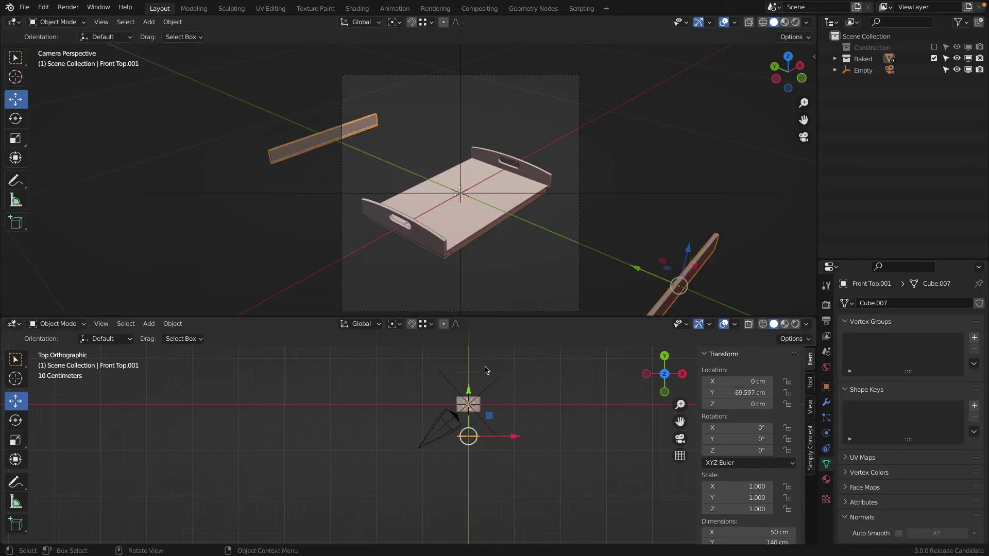
click(427, 233)
drag(432, 209, 380, 296)
right_click(380, 295)
- Try lifting Bottom.001 along Z and moving Bottom Front.001 along Y and Z, cancelling the moves
click(486, 205)
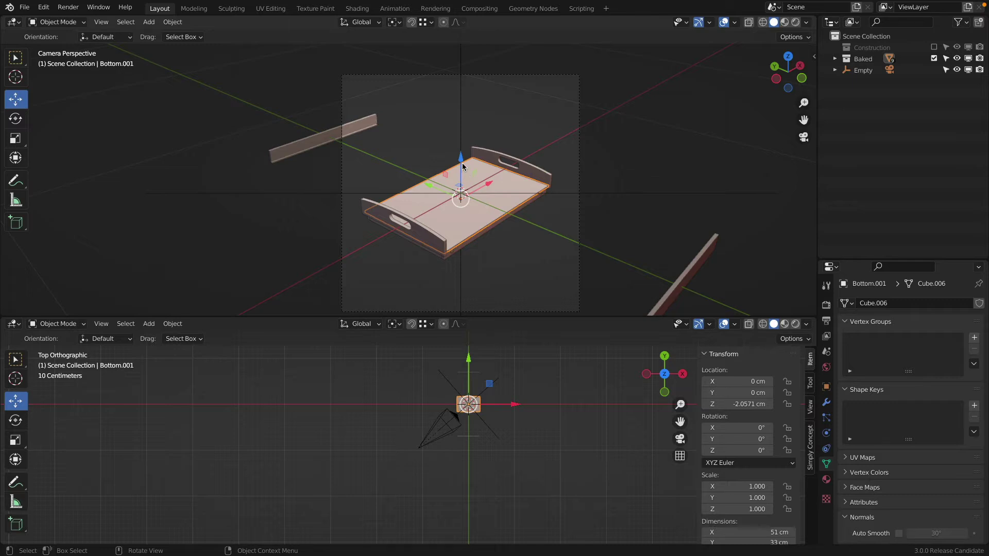
drag(462, 163, 484, 110)
right_click(485, 110)
click(467, 249)
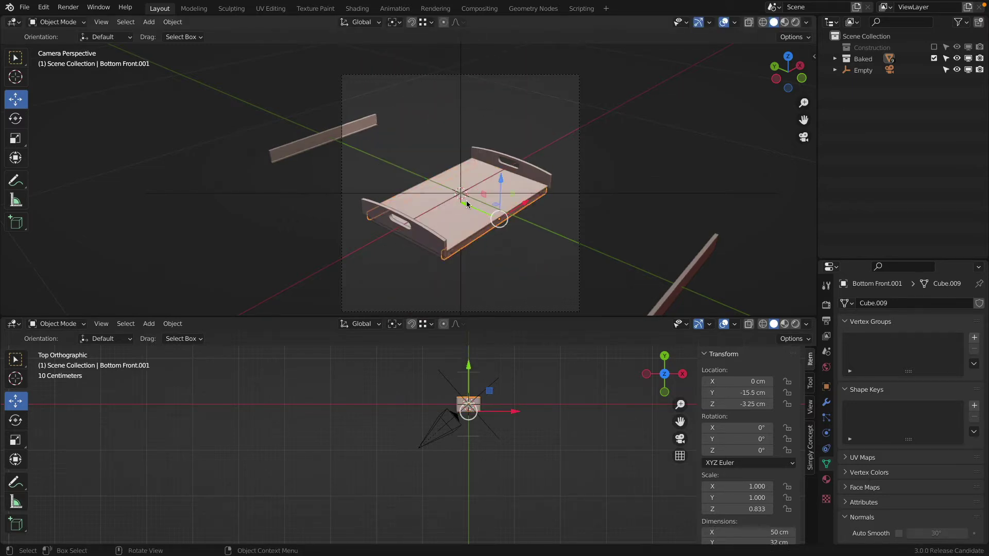
drag(467, 204, 522, 221)
right_click(523, 222)
drag(502, 179, 520, 194)
- Enlarge the camera viewport, split it into two side-by-side views, and hide the toolbar in the camera view to fit its frame
drag(500, 317, 502, 418)
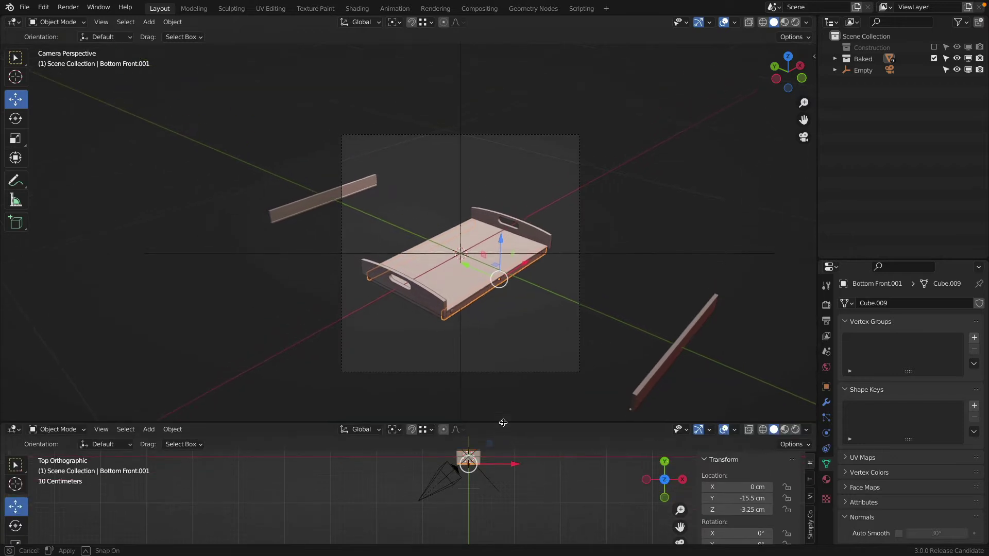
right_click(526, 15)
click(518, 29)
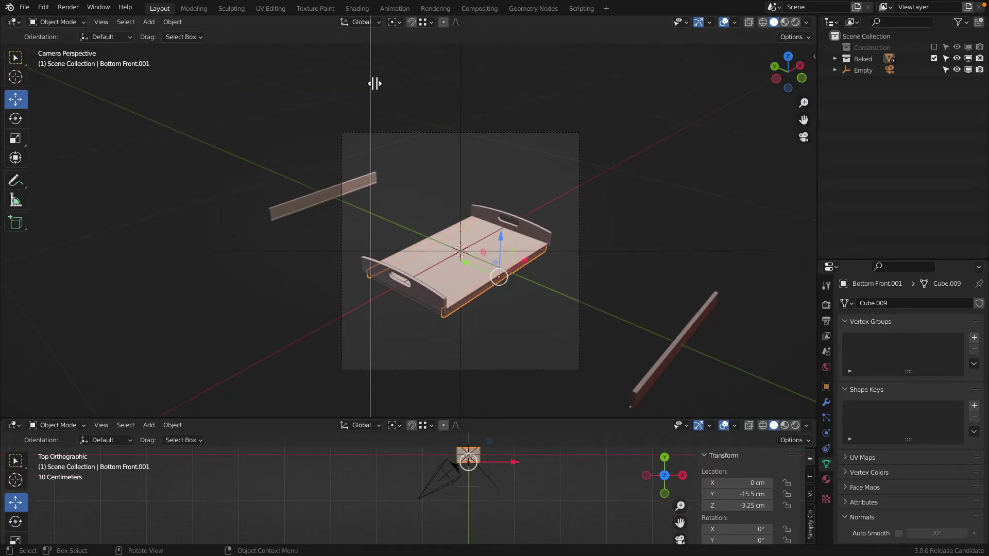
click(372, 82)
scroll(215, 213, up, 4)
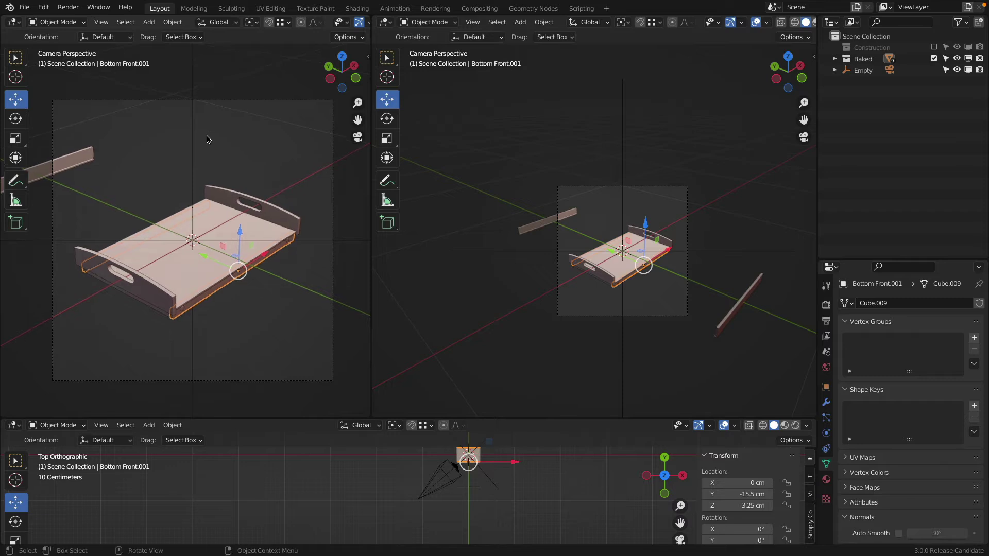
key(t)
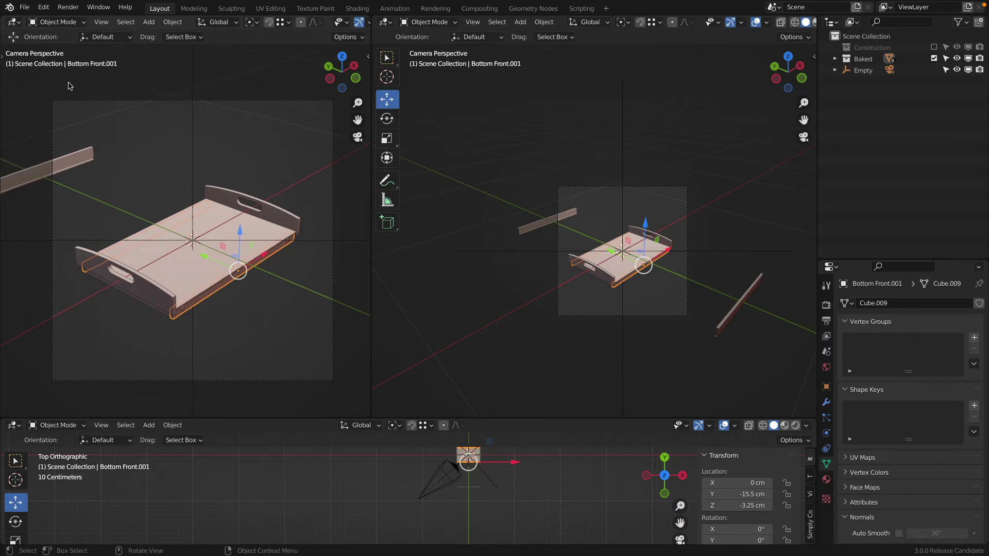
scroll(152, 160, up, 2)
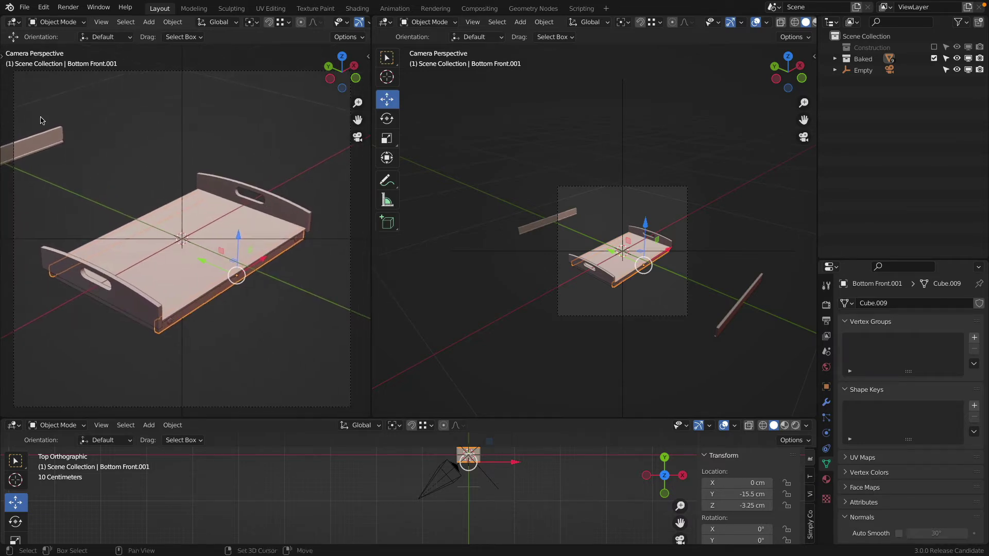
scroll(618, 185, up, 2)
- Select the camera in the second view and scale it down uniformly by a factor of about 0.201
middle_drag(619, 186, 549, 342)
click(588, 176)
key(s)
click(468, 150)
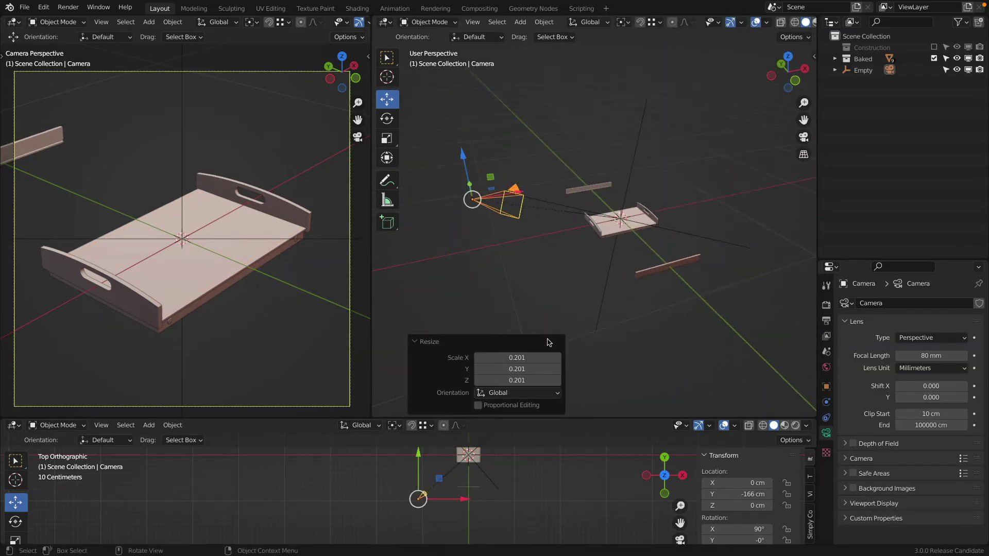
click(417, 343)
- Enlarge the lower area and change it from a 3D viewport to a Graph Editor
drag(444, 418, 444, 352)
click(14, 360)
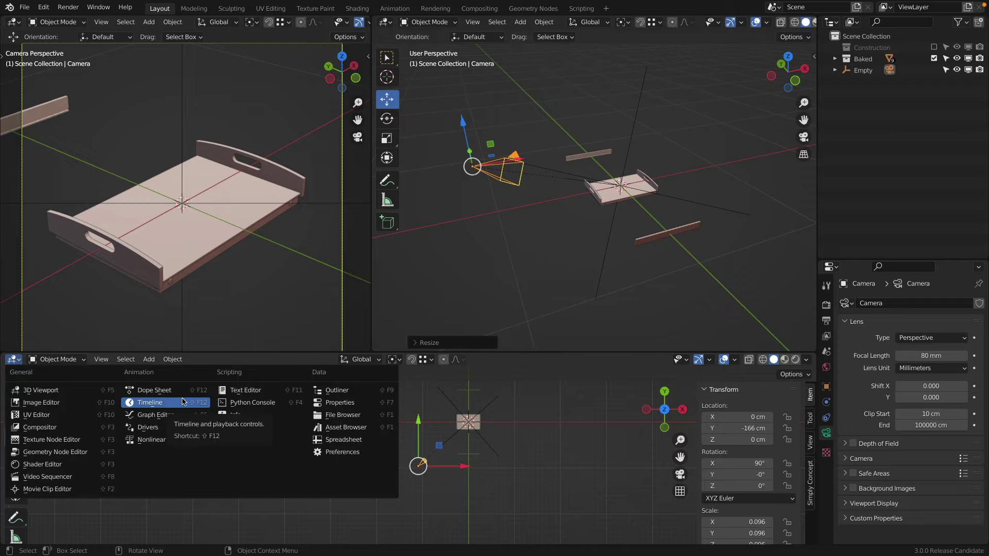
click(154, 415)
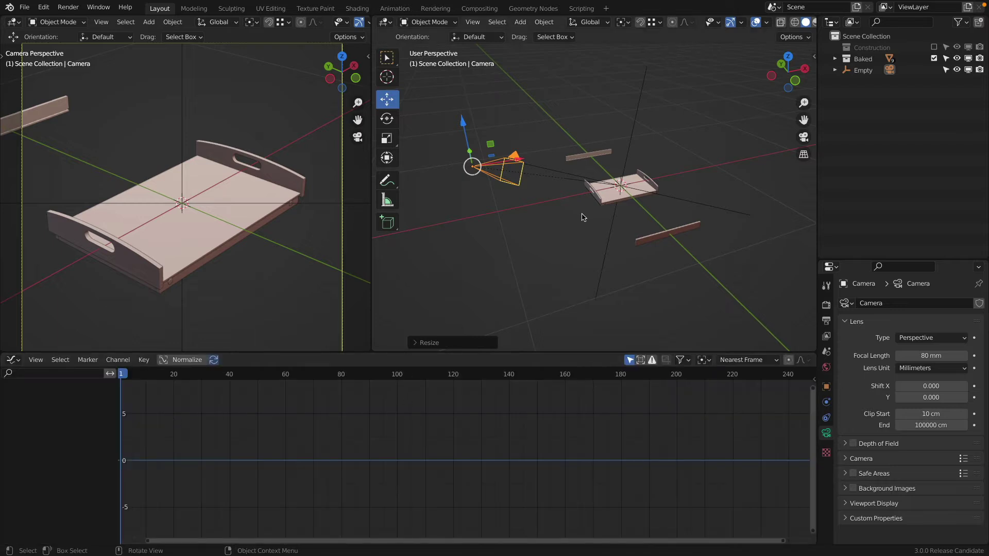
- Select the front and back boards (Front Top.001) and move them along Y closer to the tray
click(683, 232)
scroll(658, 218, up, 3)
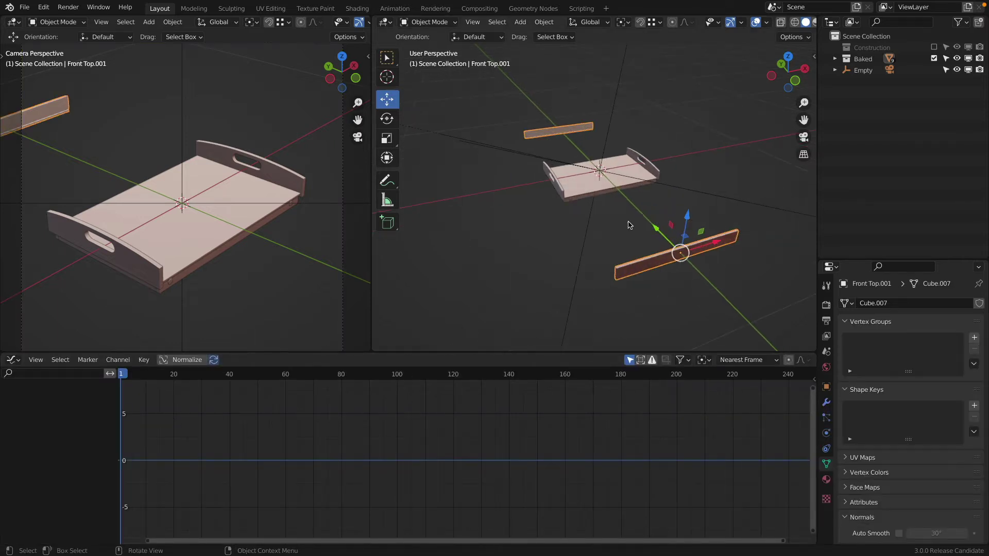
middle_drag(629, 223, 659, 230)
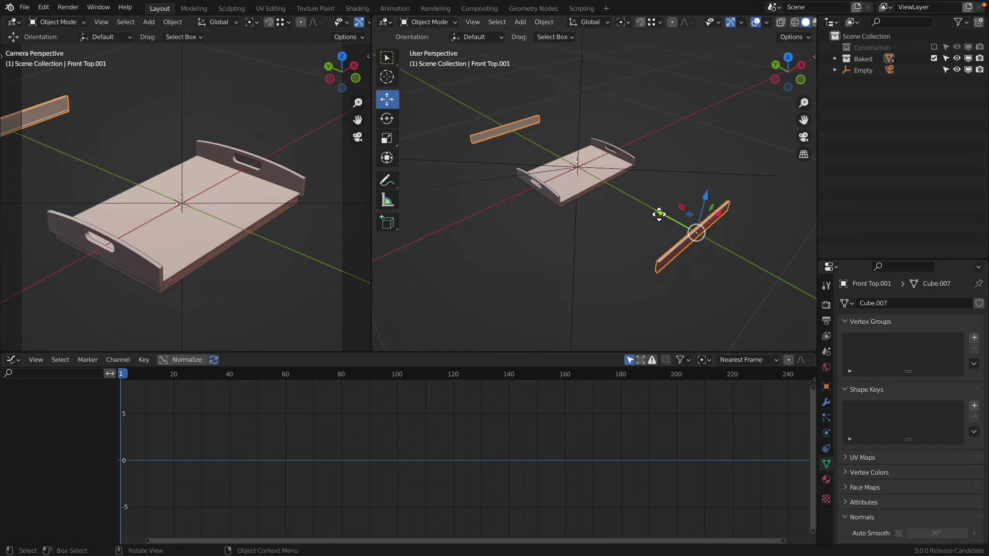
drag(658, 214, 575, 190)
- Move Front Top.001 along Y in the top view until flush with the tray's edge, checking the corner in wireframe shading
key(KP_7)
scroll(582, 180, up, 2)
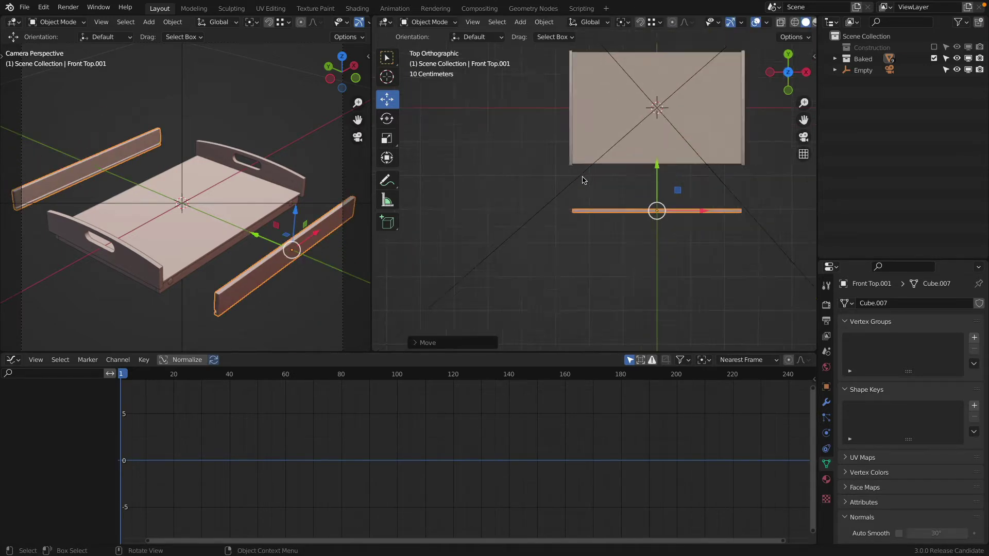
scroll(583, 178, up, 2)
drag(689, 178, 557, 160)
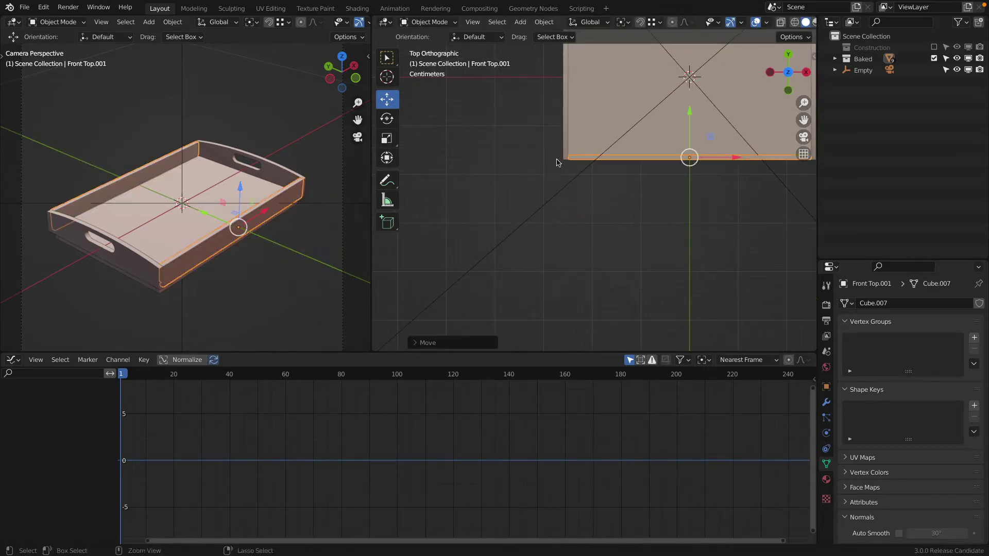
scroll(557, 162, up, 14)
key(shift+z)
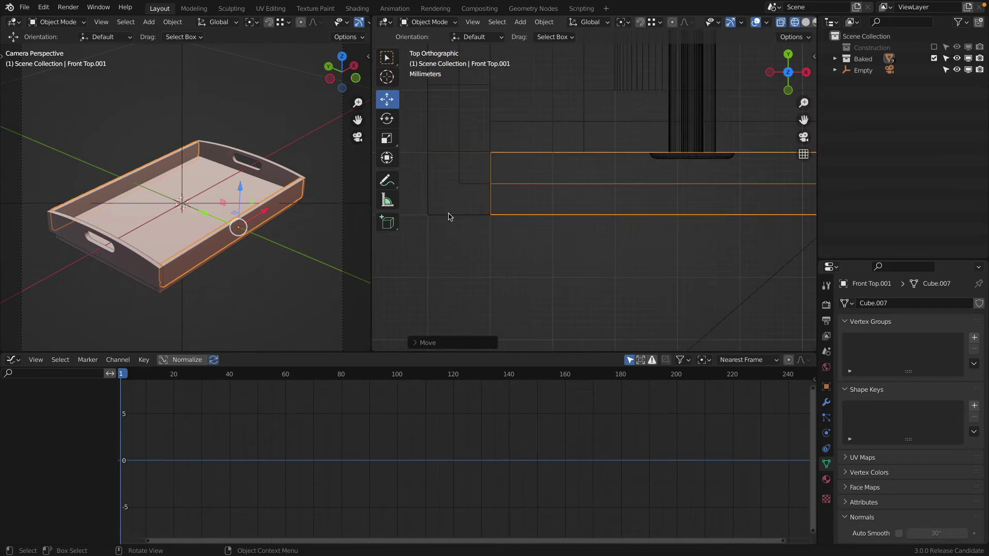
key(z)
click(640, 212)
scroll(558, 195, down, 15)
- Select the empty at the tray's centre and set its display size to 10 cm
middle_drag(560, 219, 606, 145)
click(612, 103)
scroll(612, 103, down, 4)
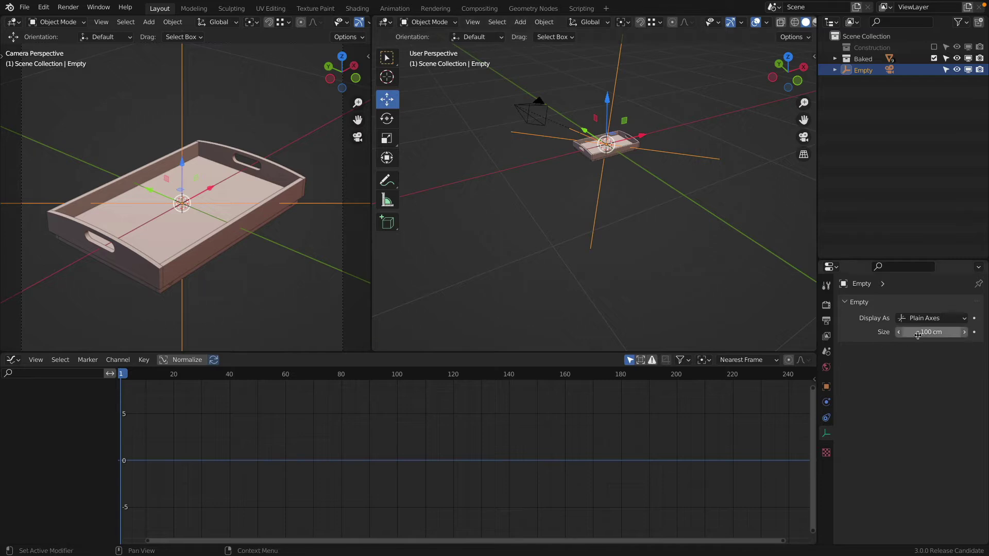
click(940, 332)
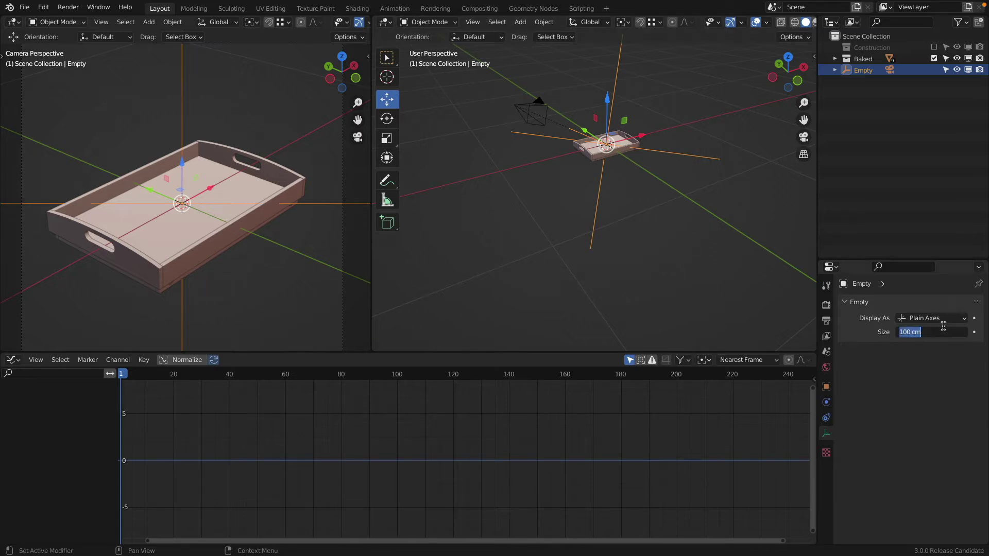
text(10)
key(Return)
scroll(671, 119, up, 5)
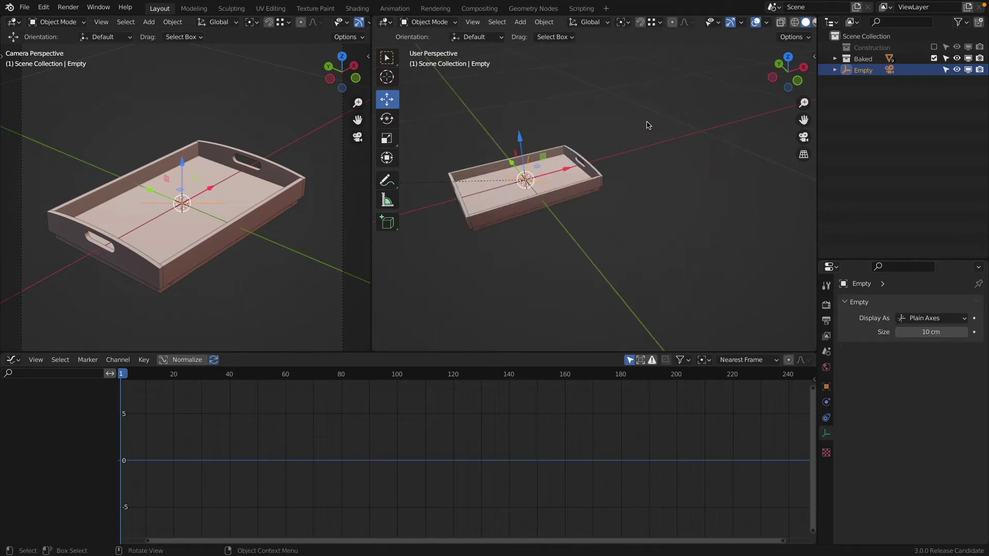
- Hide the empty in the viewports through its visibility setting in the Outliner
click(647, 125)
scroll(545, 187, down, 5)
scroll(548, 187, up, 5)
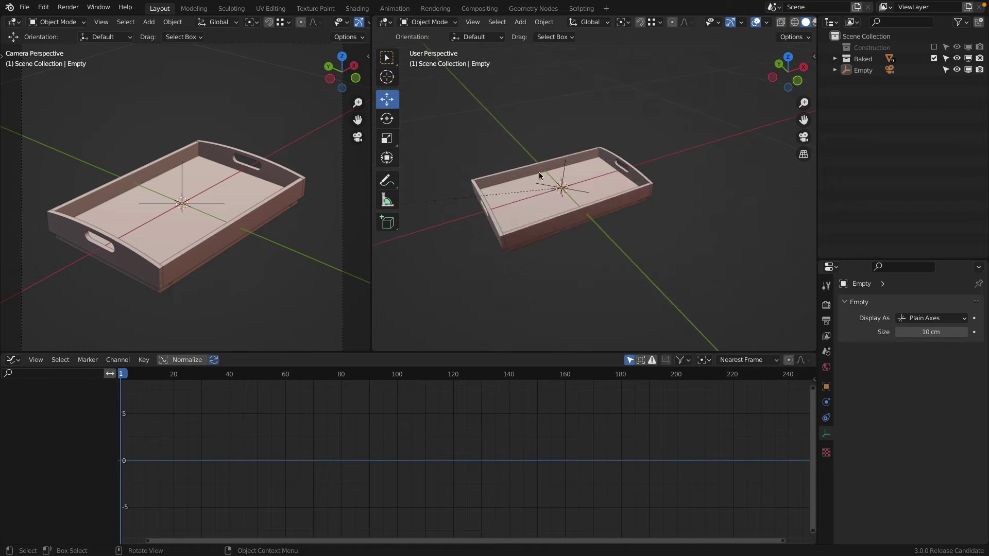
click(564, 171)
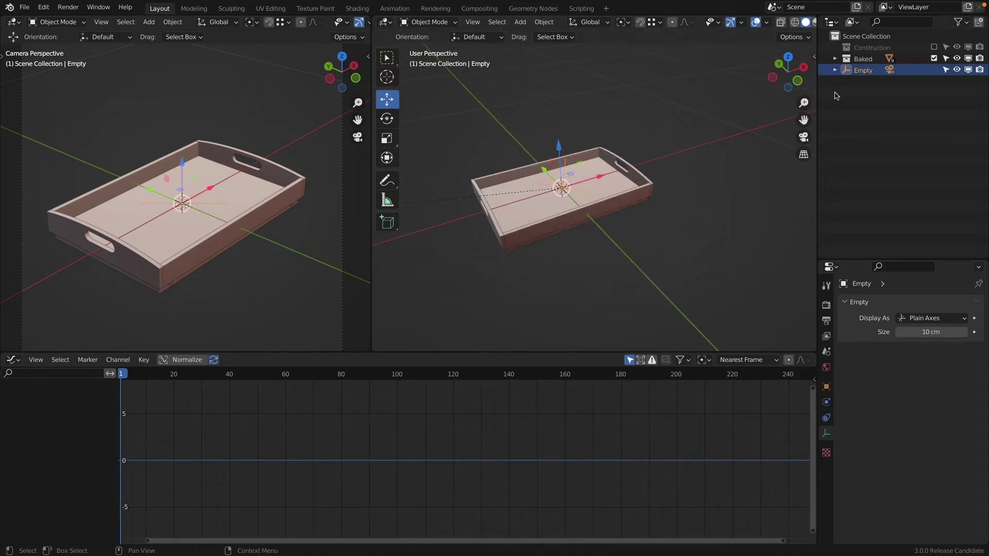
click(954, 71)
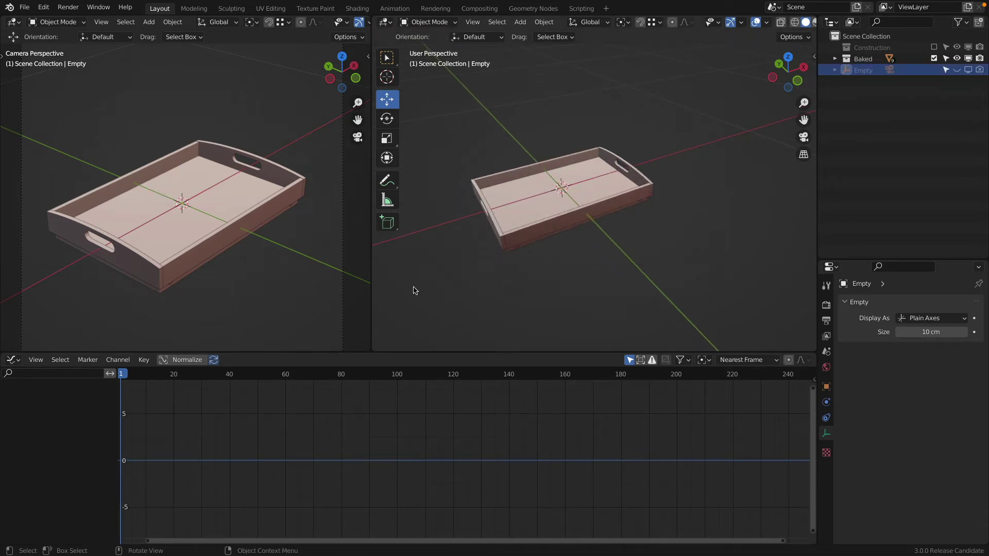
- Select the camera, move it to the Scene Collection, and check its place under the empty in the Outliner
scroll(471, 203, down, 10)
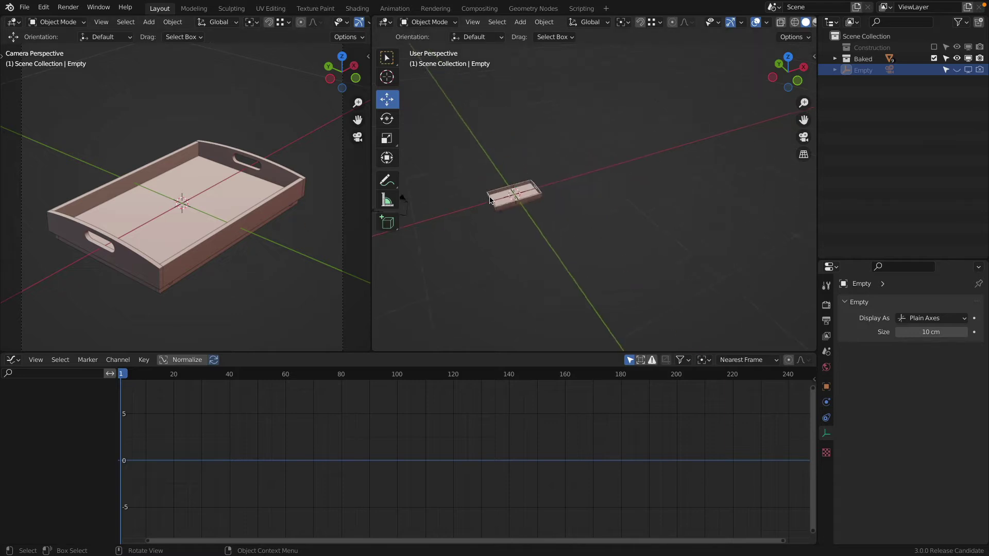
click(473, 202)
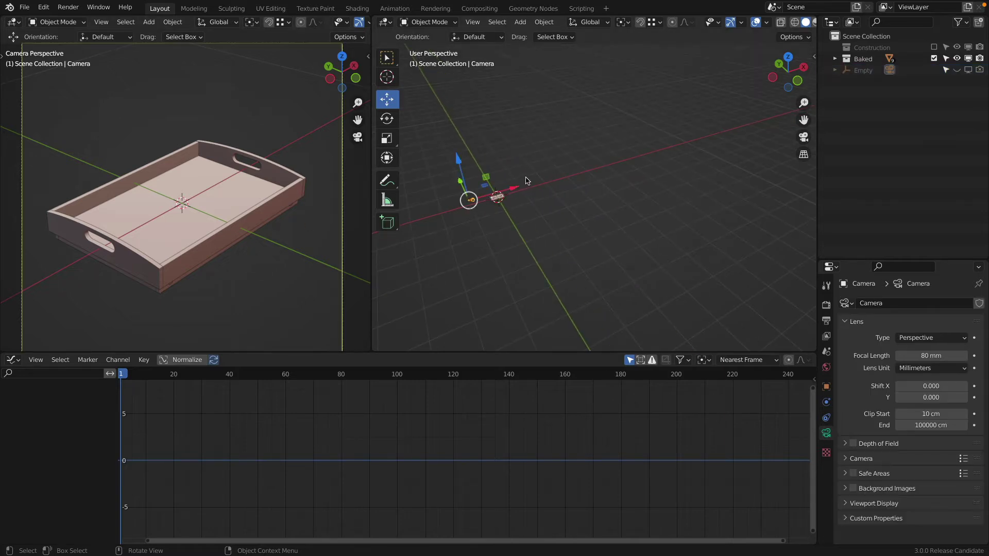
key(m)
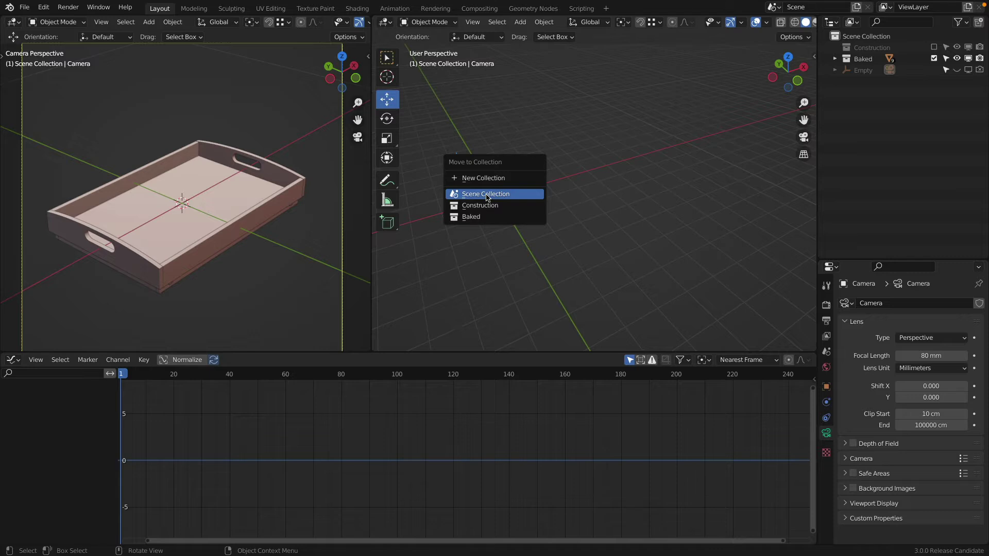
click(486, 195)
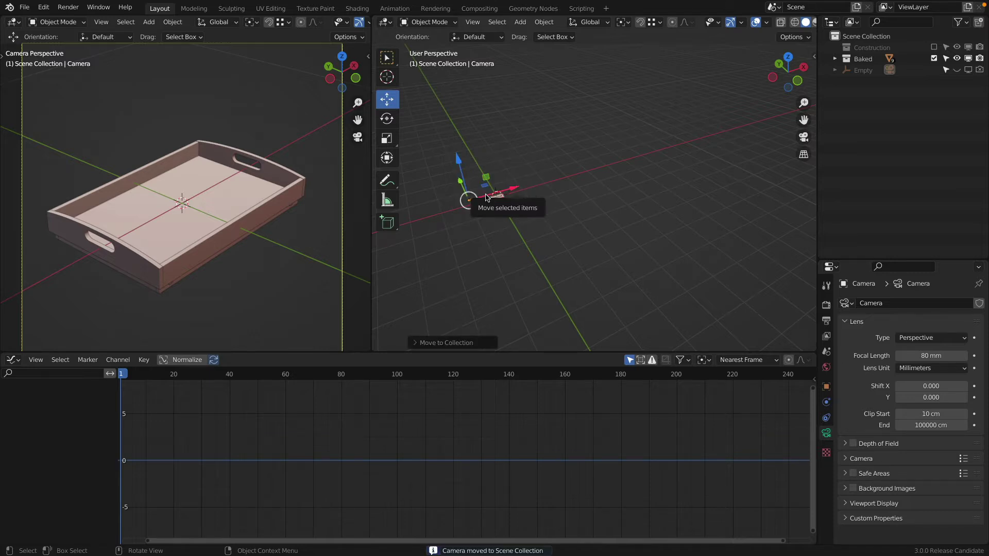
key(m)
click(526, 187)
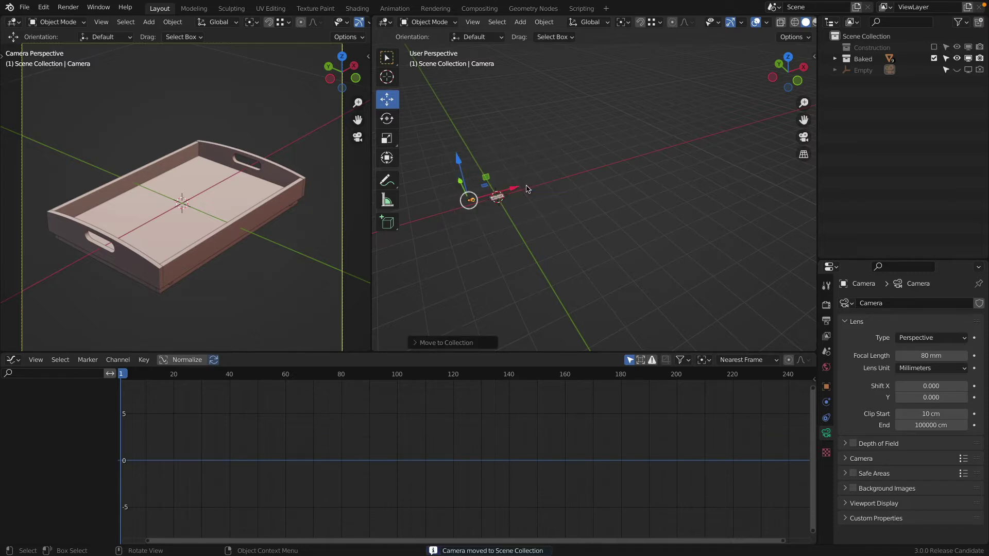
click(835, 70)
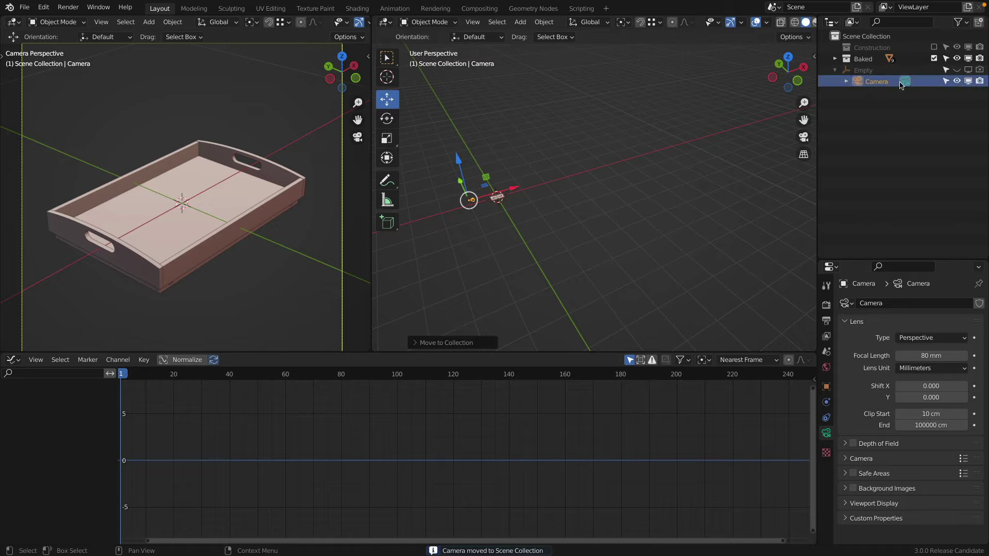
click(834, 70)
- Hide the tray's handle sides and its front and back boards, leaving the bottom panel and base frame displayed
scroll(493, 196, up, 8)
key(a)
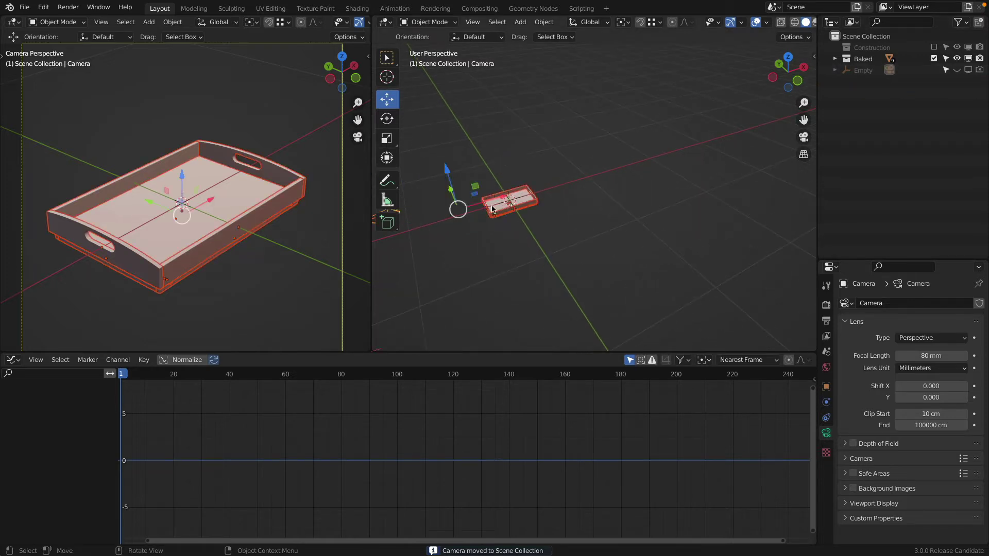
scroll(491, 208, up, 6)
click(485, 148)
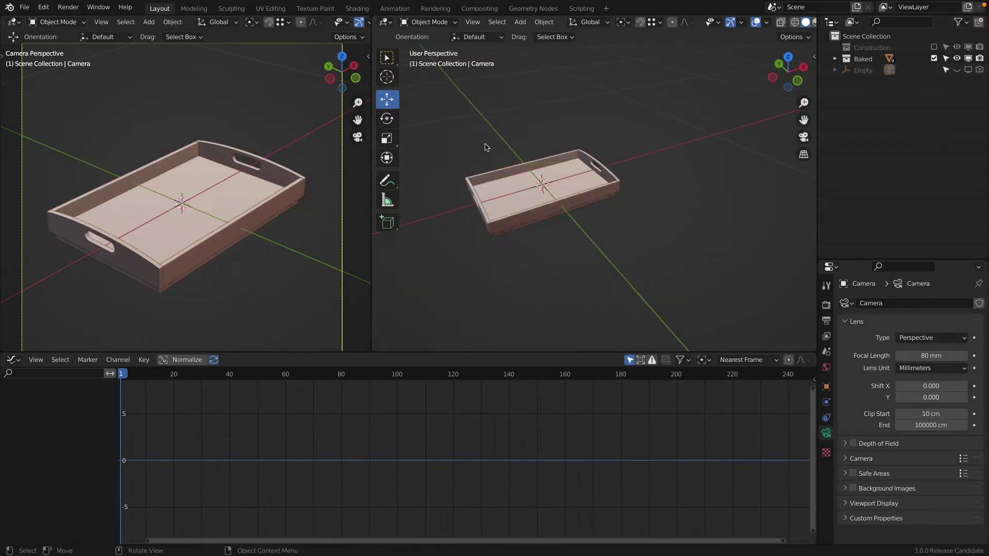
middle_drag(489, 149, 586, 175)
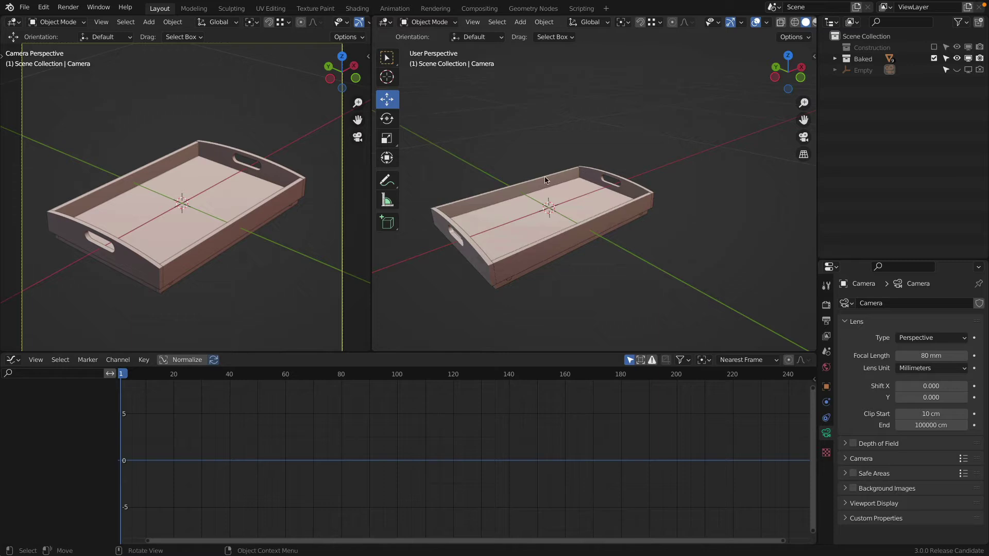
click(473, 253)
key(h)
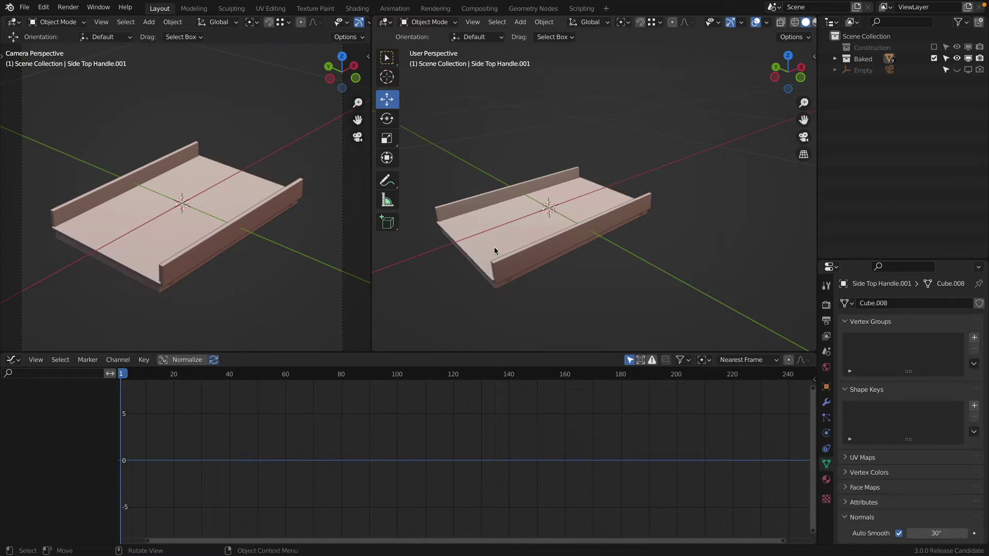
click(571, 232)
key(h)
- Move the bottom panel (Bottom.001) along Z to rest on the base frame, and hide it
click(558, 209)
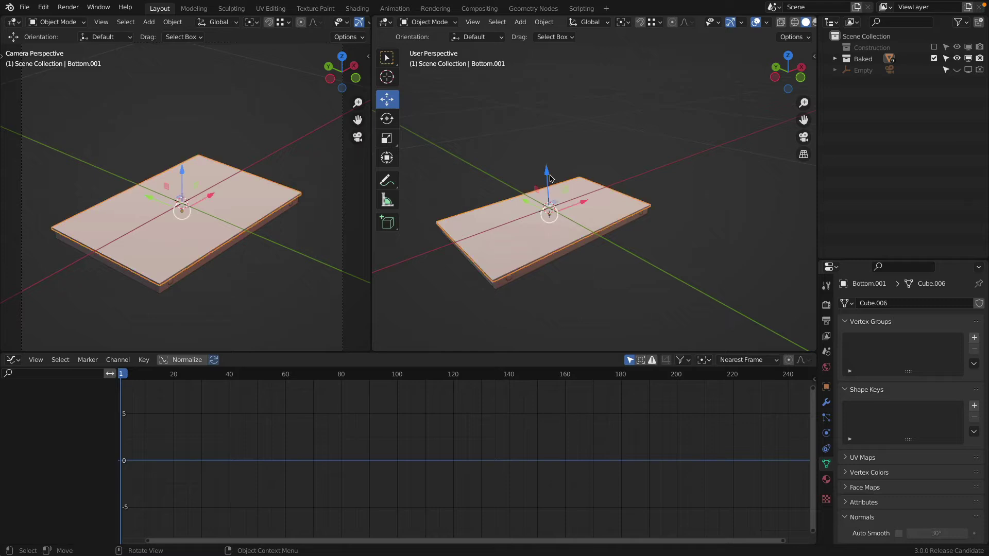
drag(550, 179, 572, 149)
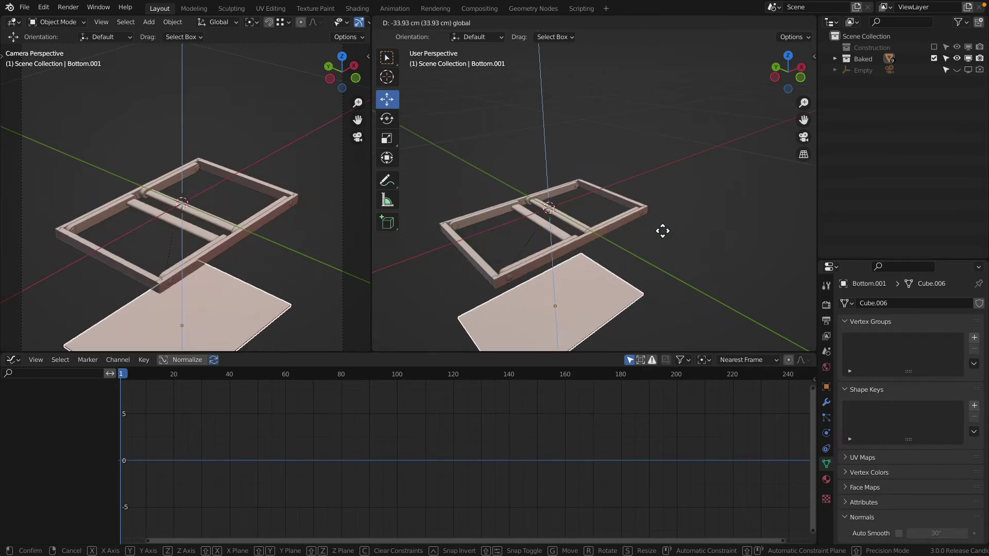
click(652, 162)
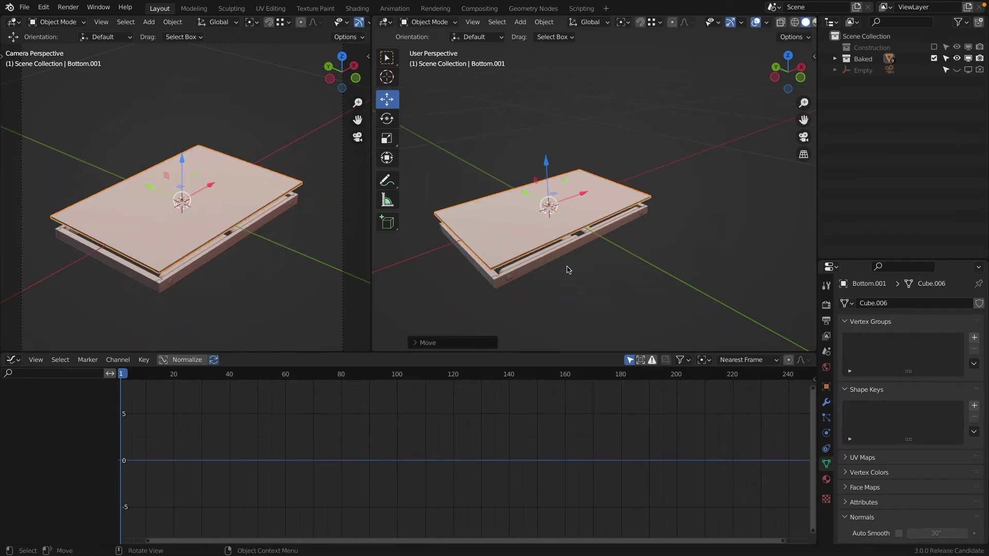
mouse_move(544, 164)
mouse_down()
mouse_move(551, 180)
mouse_move(545, 172)
mouse_up()
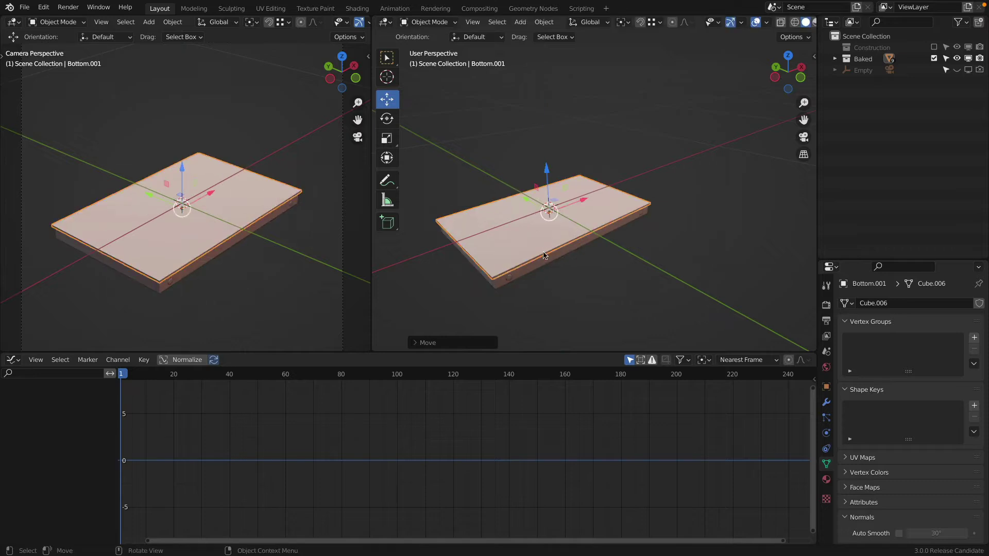
key(h)
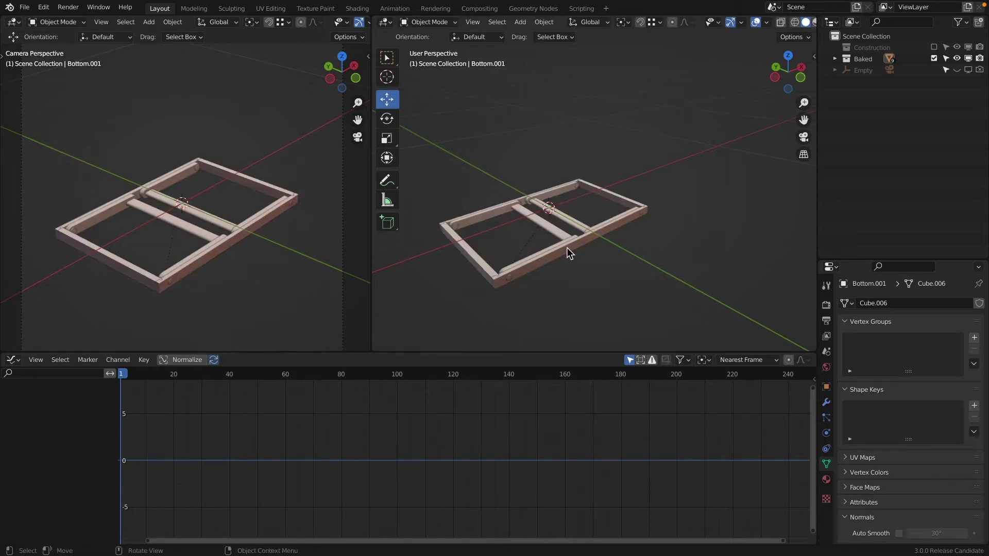
scroll(560, 252, up, 1)
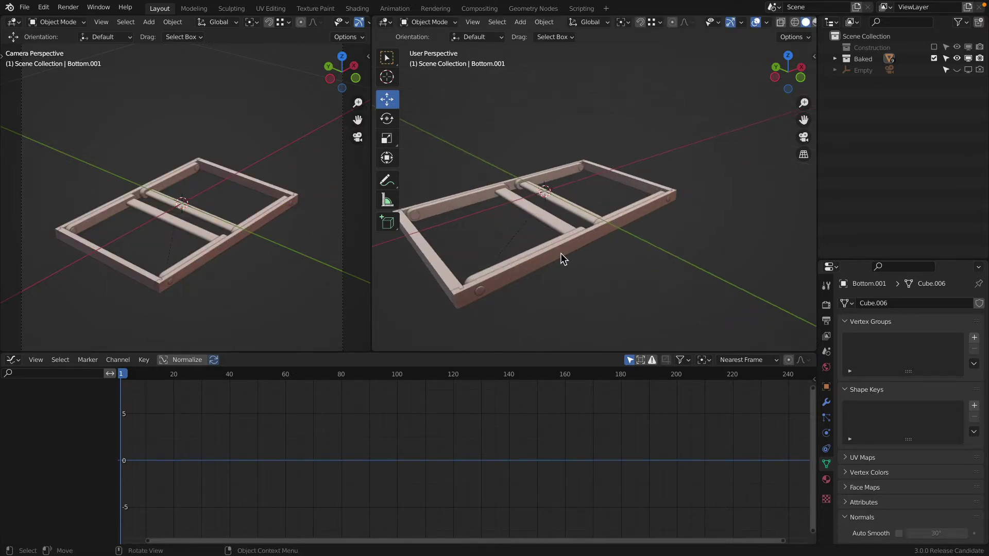
- Try pulling the base frame's front and back boards (Bottom Front.001) outward along Y
click(561, 252)
scroll(561, 253, down, 2)
key(shift+d)
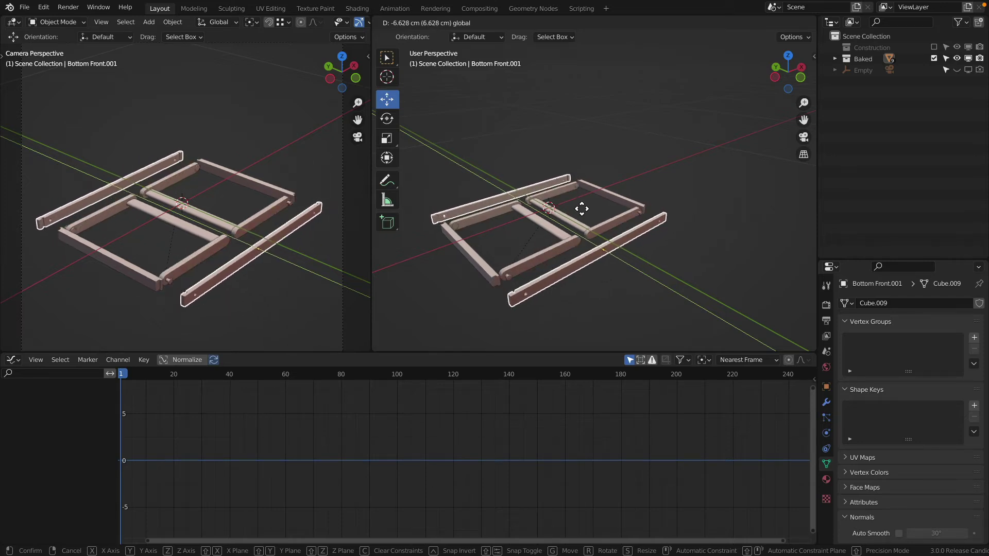
click(580, 202)
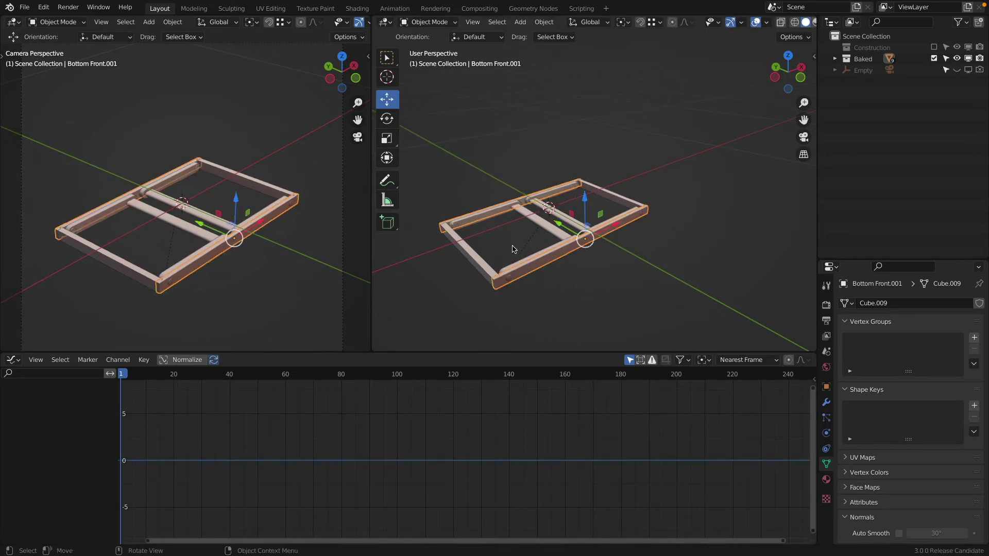
- Try moving the base frame's side boards (Bottom Side.001) along Z, and then along X
click(476, 268)
scroll(490, 280, up, 5)
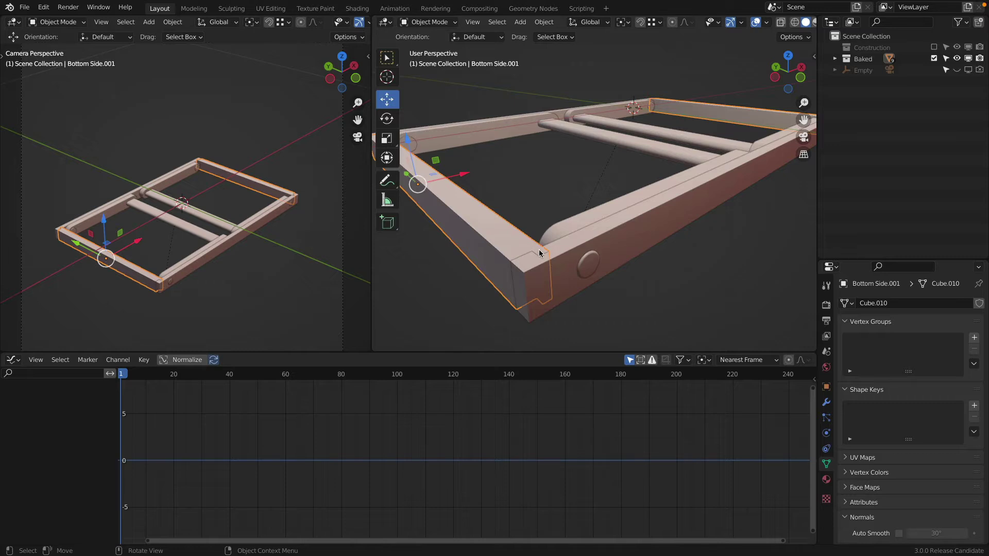
scroll(457, 213, down, 3)
key(g)
key(z)
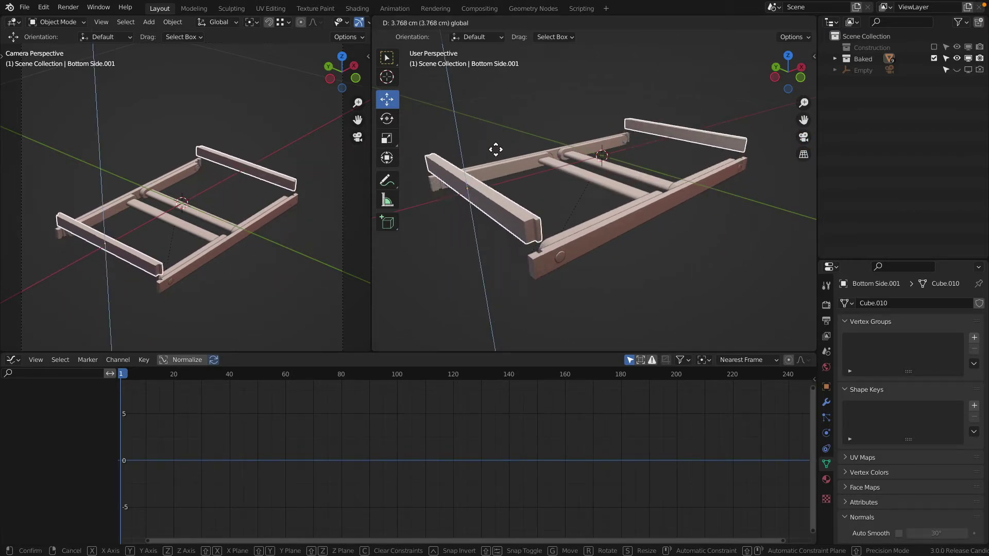
right_click(493, 174)
key(g)
key(x)
key(x)
right_click(539, 227)
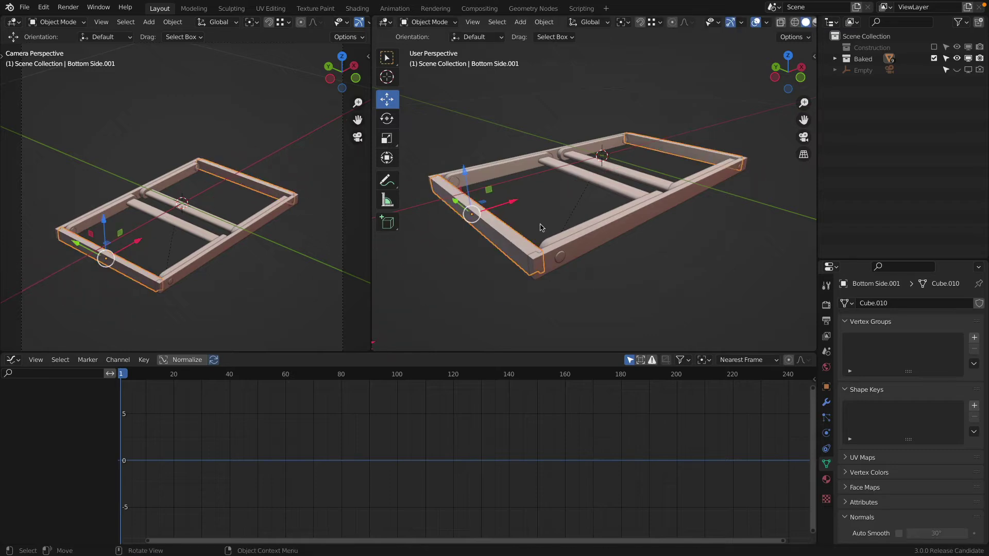
- Test the separation of the front and back frame boards from the side boards by moving them along Y
click(591, 244)
key(g)
key(y)
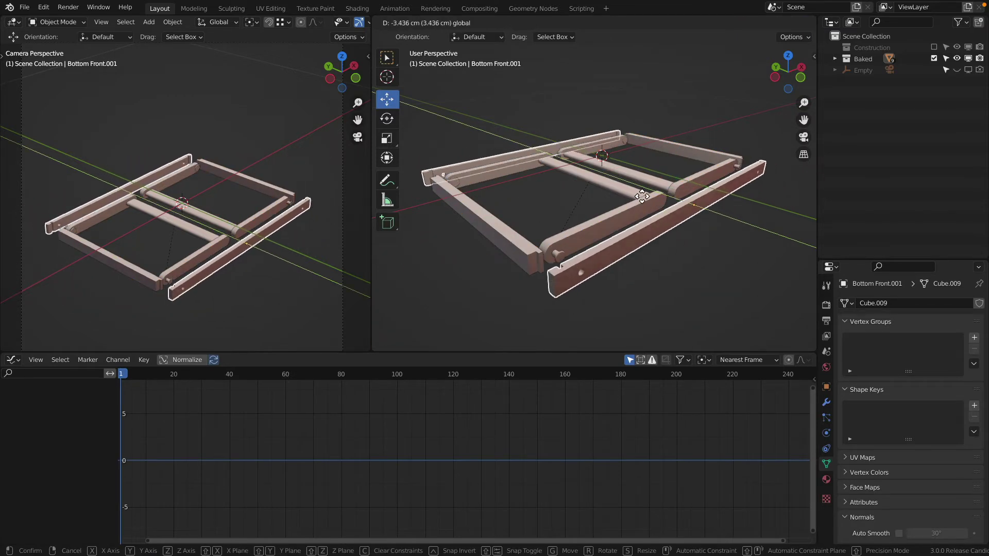
right_click(637, 201)
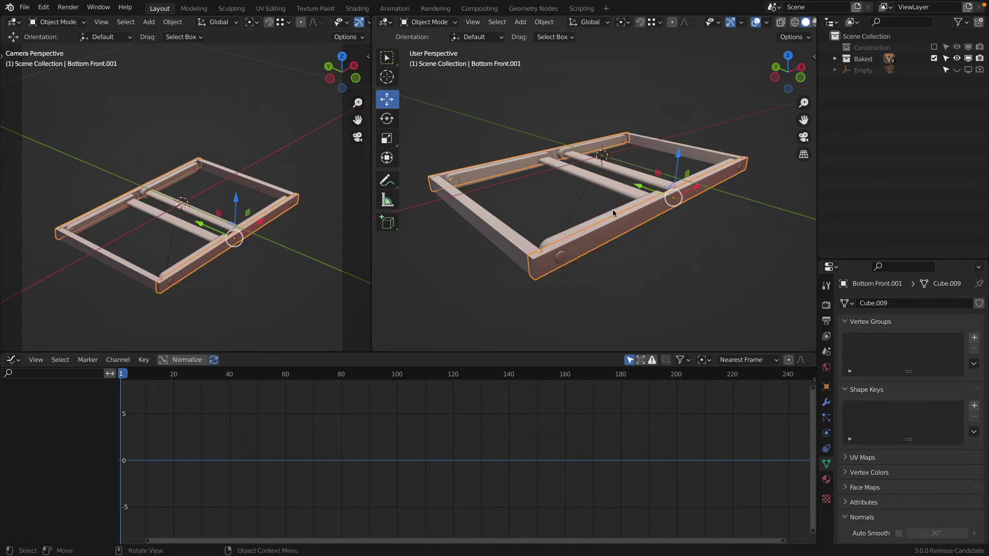
- Try pulling the outside screws (Skrew Outside.001) out of the base frame along Y
scroll(556, 273, up, 2)
click(556, 274)
key(g)
key(y)
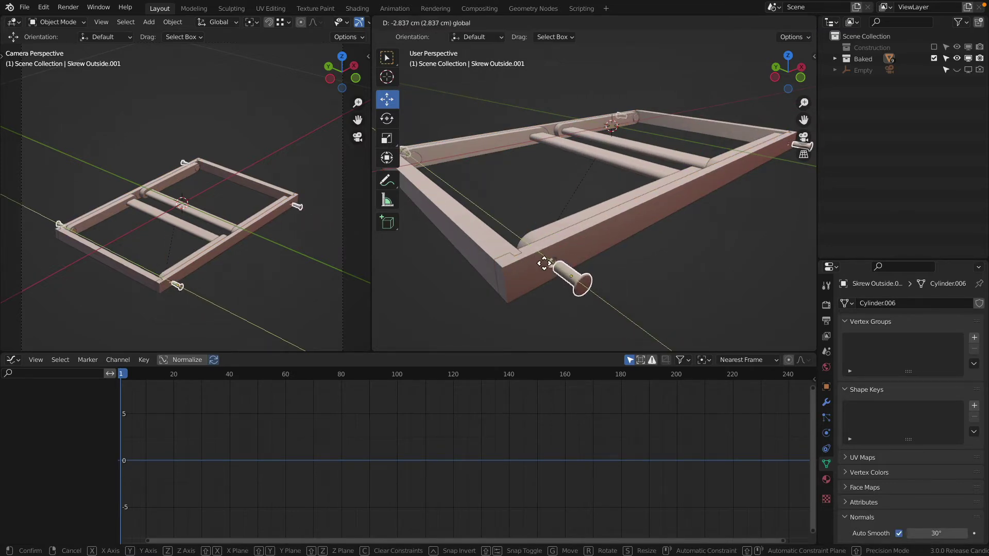
click(527, 242)
- Try pulling the inside screws (Skrew Inside.001) out of the legs along Y
scroll(529, 246, down, 3)
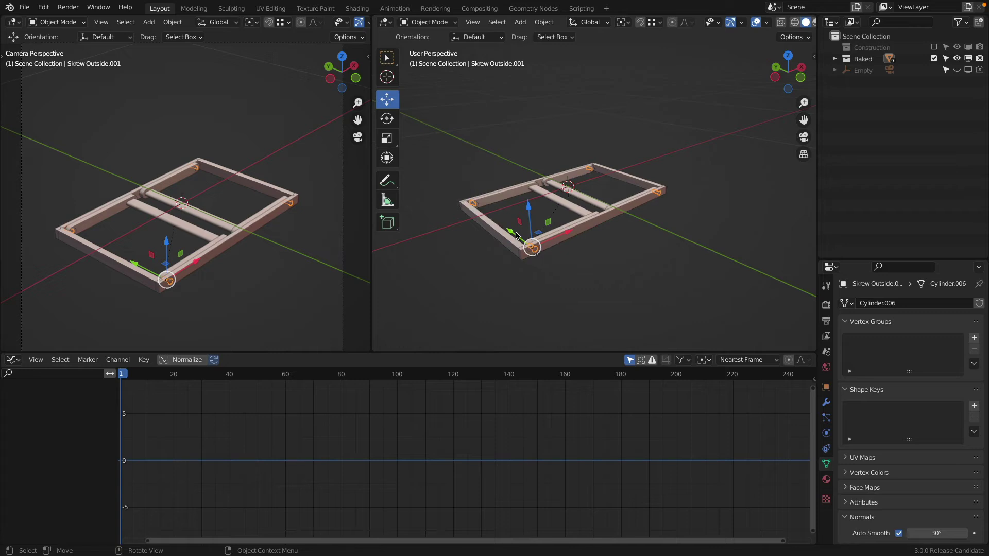
middle_drag(515, 234, 657, 260)
scroll(664, 250, up, 5)
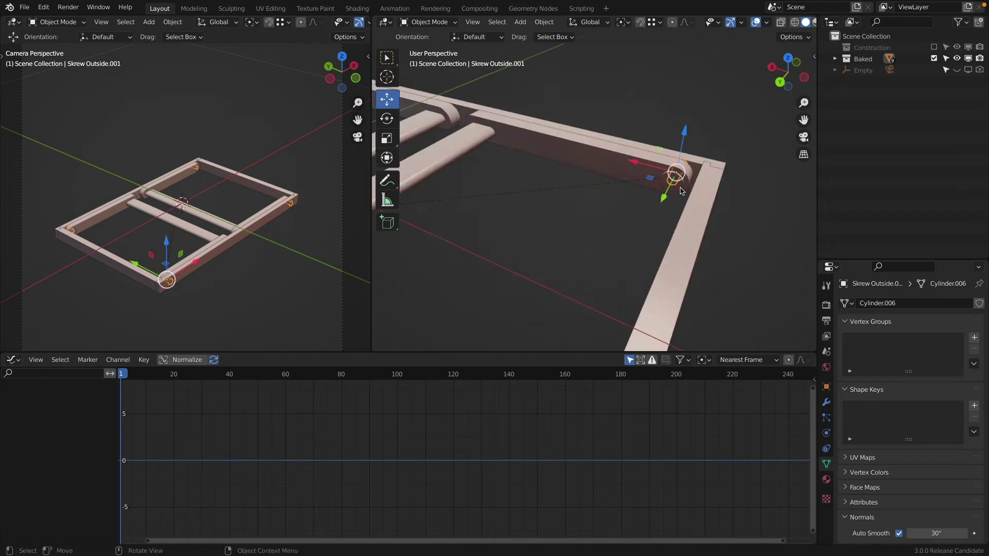
click(680, 189)
key(g)
key(y)
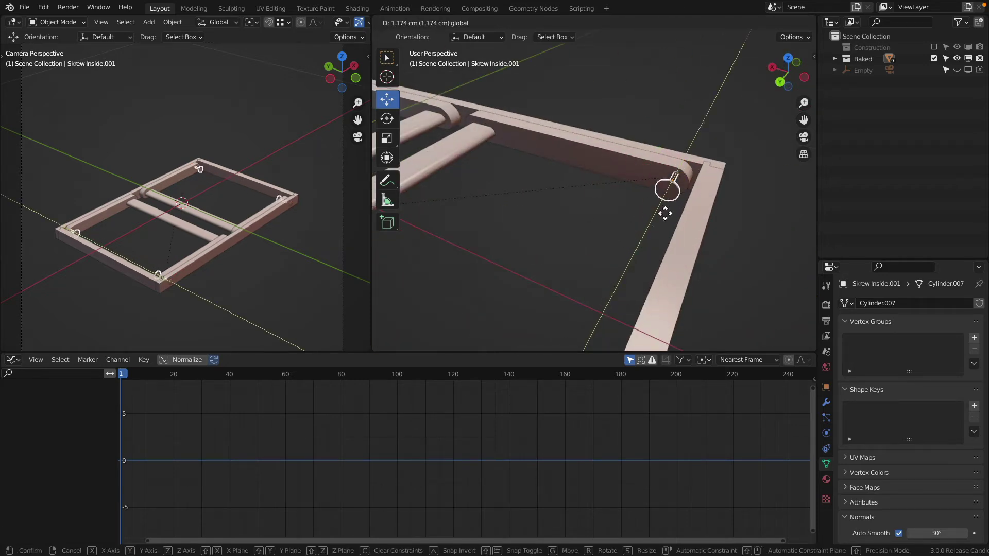
click(674, 206)
- Try moving the legs (Leg.001) and the leg supports (Leg Support.001) along Y, checking whether the supports follow the legs
scroll(672, 209, down, 5)
middle_drag(662, 212, 532, 173)
click(538, 173)
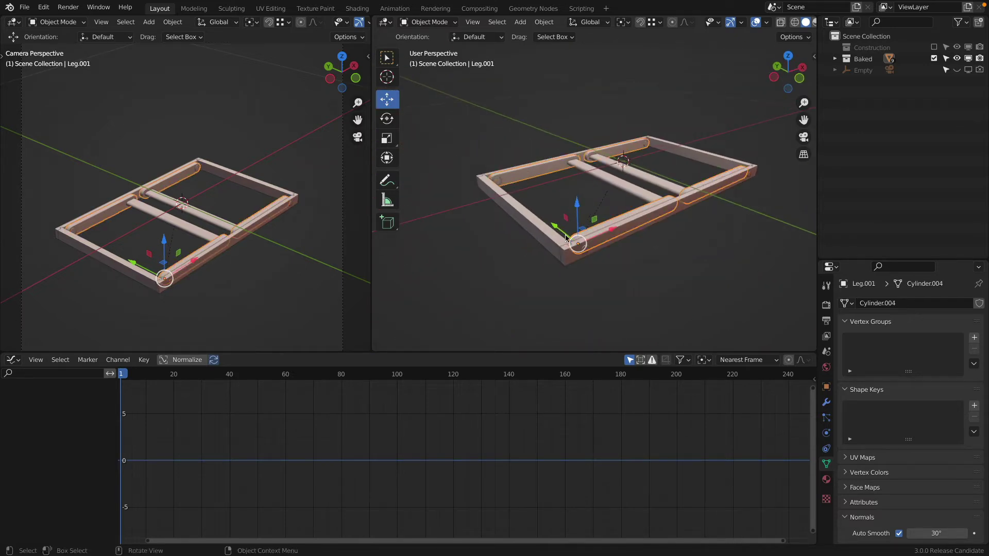
key(g)
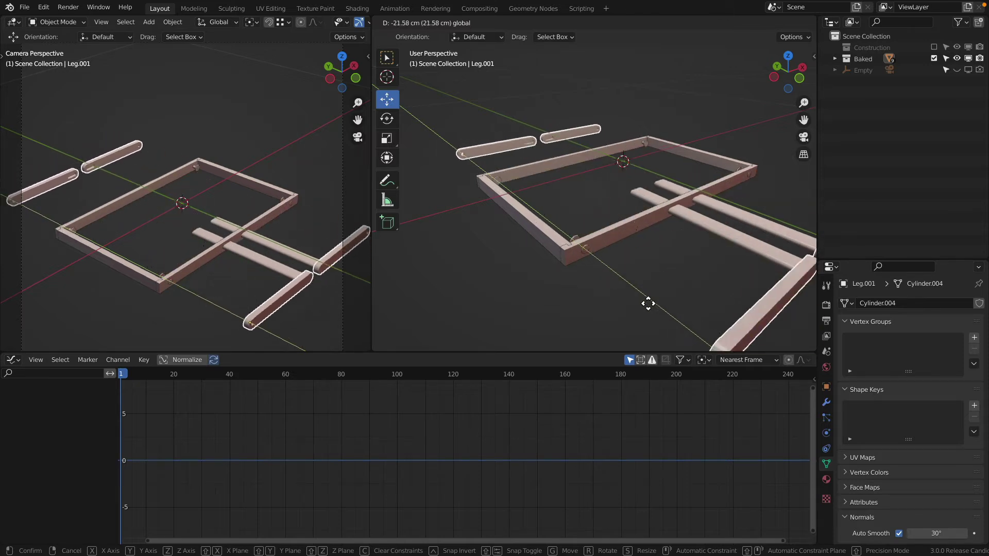
right_click(579, 272)
click(633, 183)
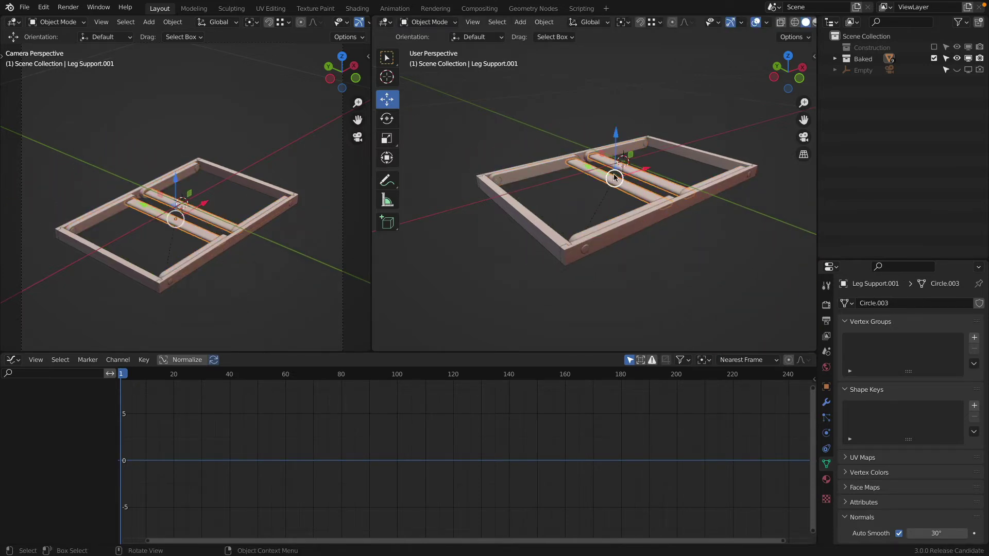
key(g)
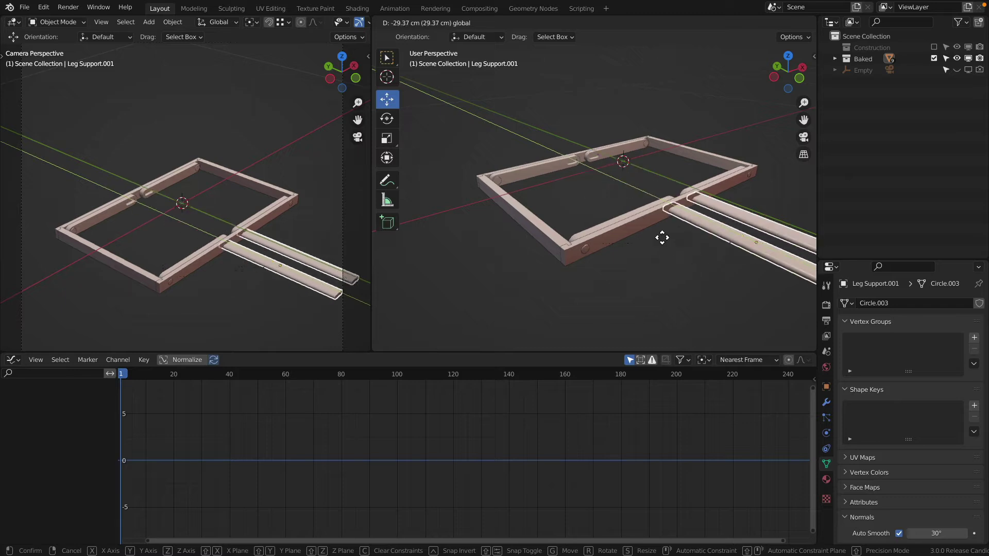
click(576, 186)
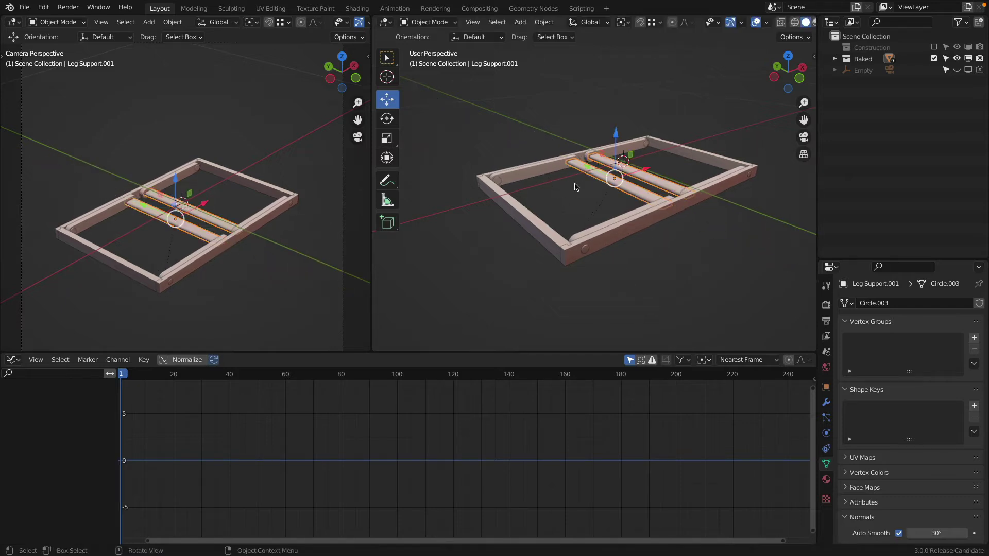
click(586, 231)
key(g)
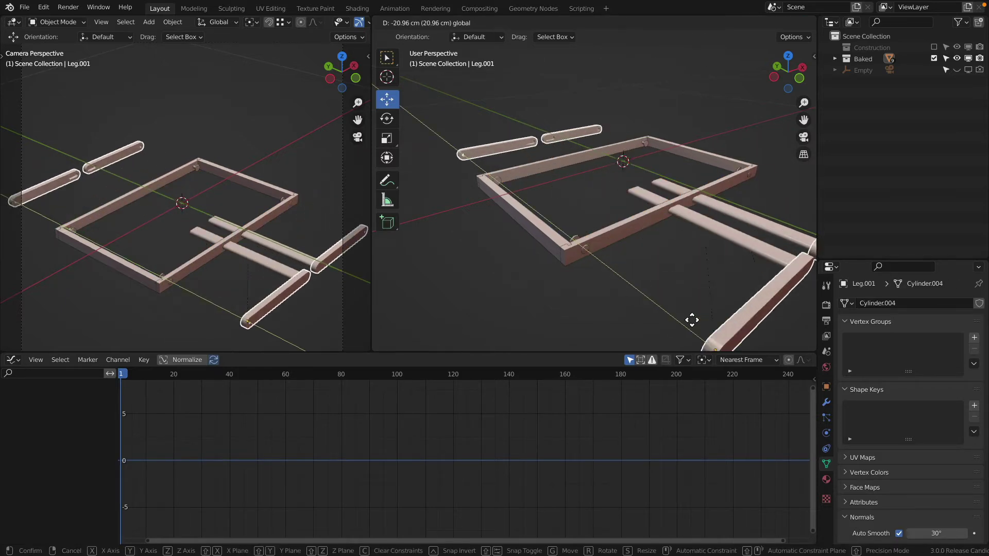
click(591, 235)
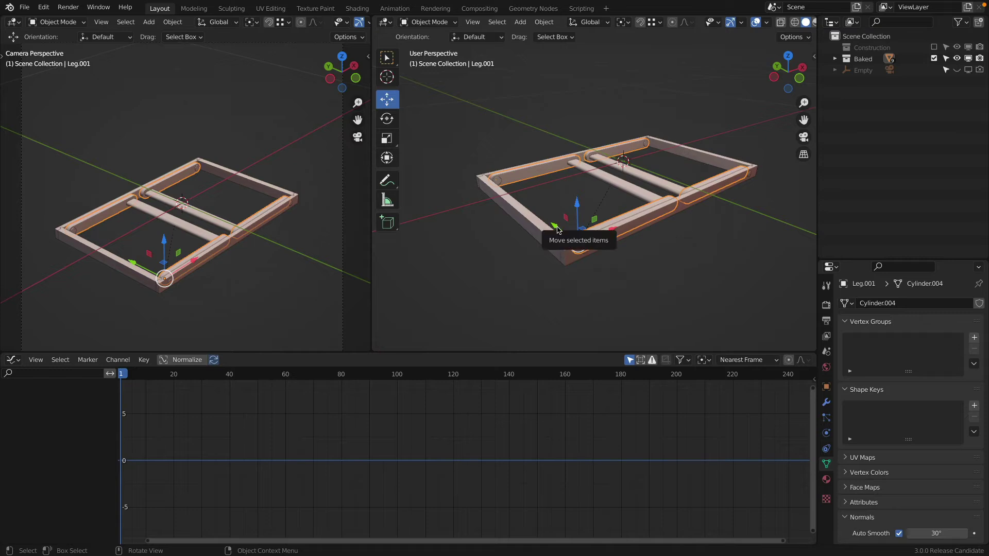
- Rotate the legs about the Y axis to unfold them below the base frame
key(r)
key(y)
right_click(607, 233)
key(r)
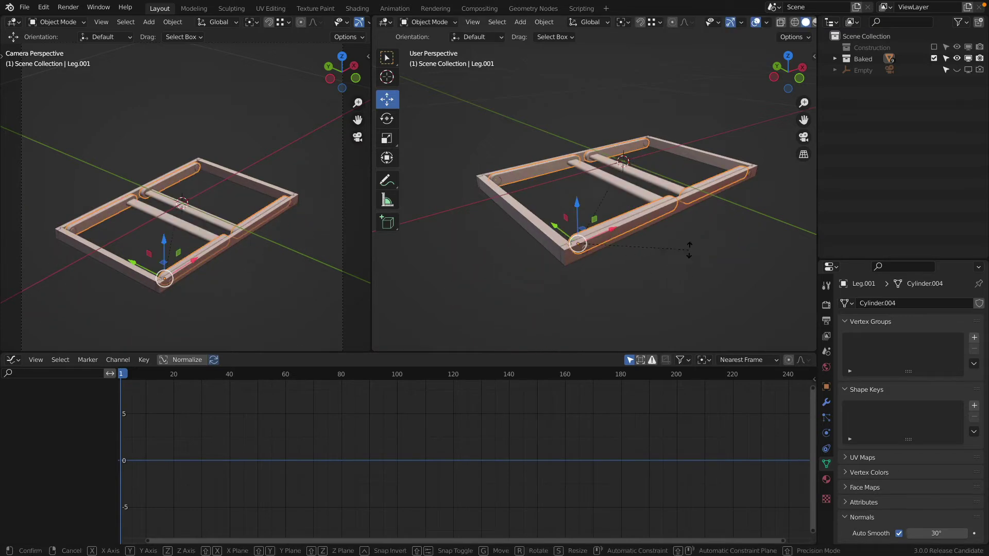
key(y)
click(559, 292)
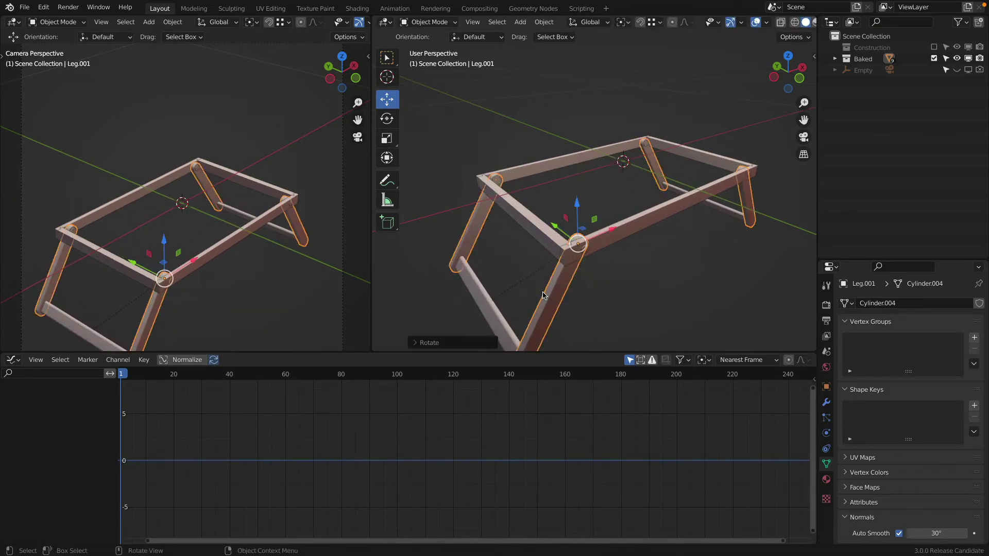
- Examine the leg's mesh in Edit Mode, and check the leg support and the leg as separate objects
key(Tab)
scroll(694, 262, down, 3)
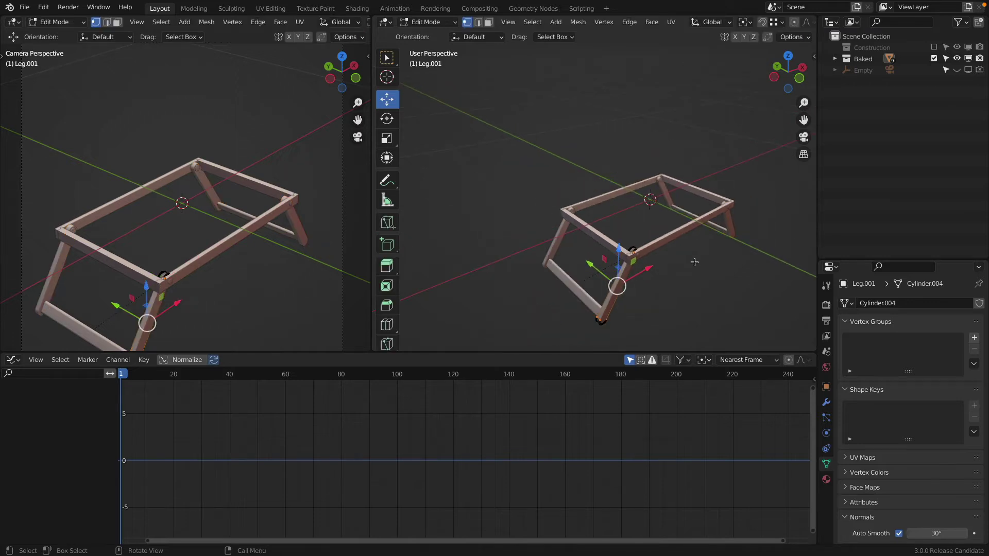
key(a)
key(shift+z)
key(shift+z)
key(Tab)
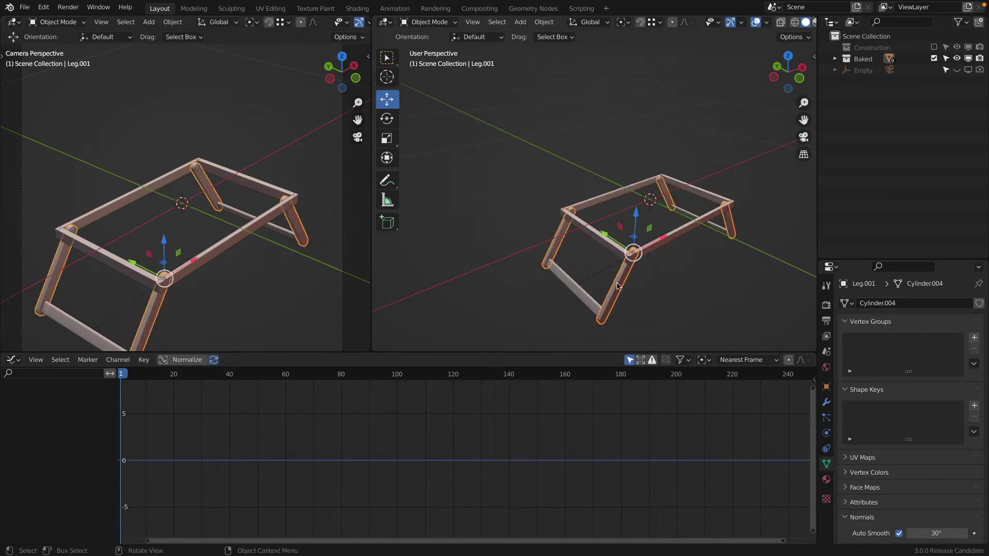
click(586, 298)
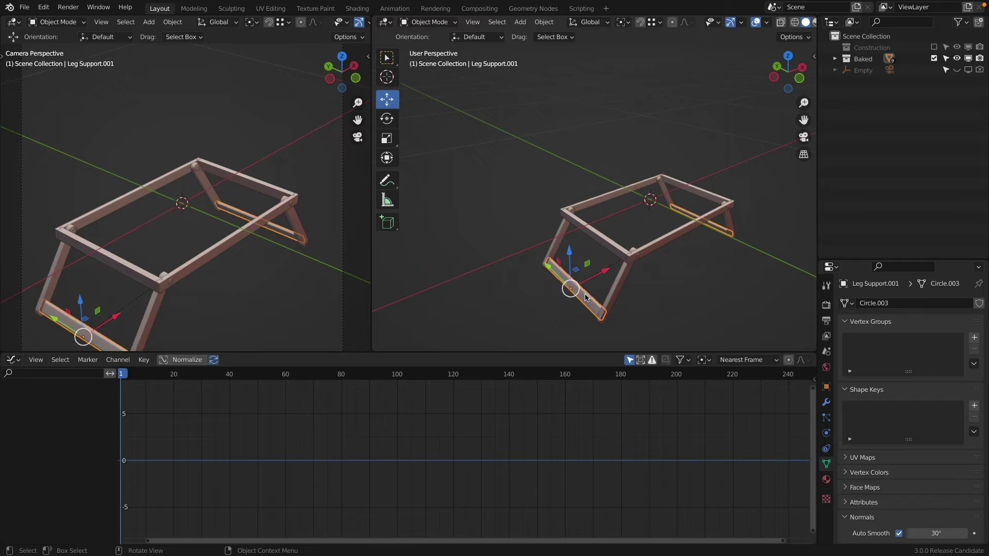
click(627, 279)
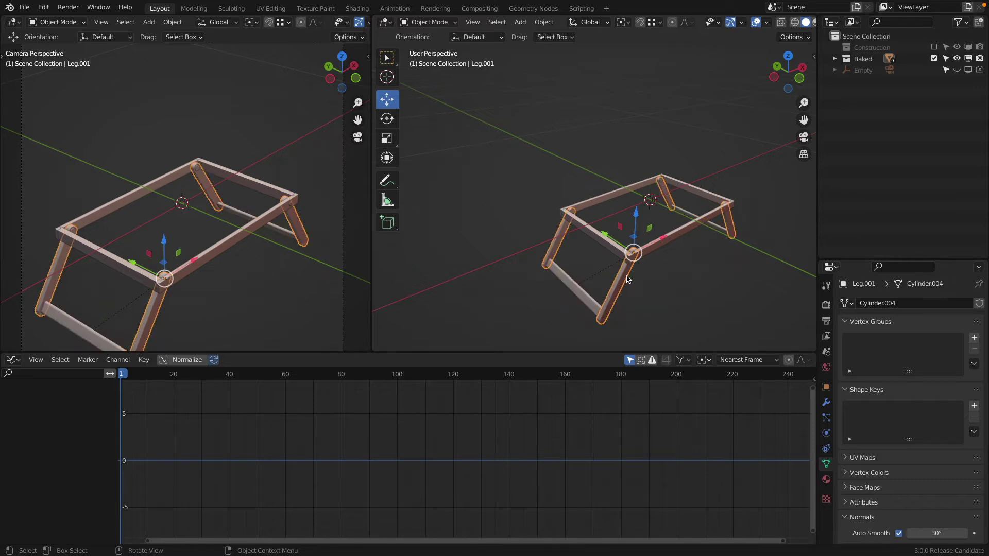
- Try swinging the unfolded legs further about the global Y axis
scroll(621, 273, up, 2)
key(r)
key(y)
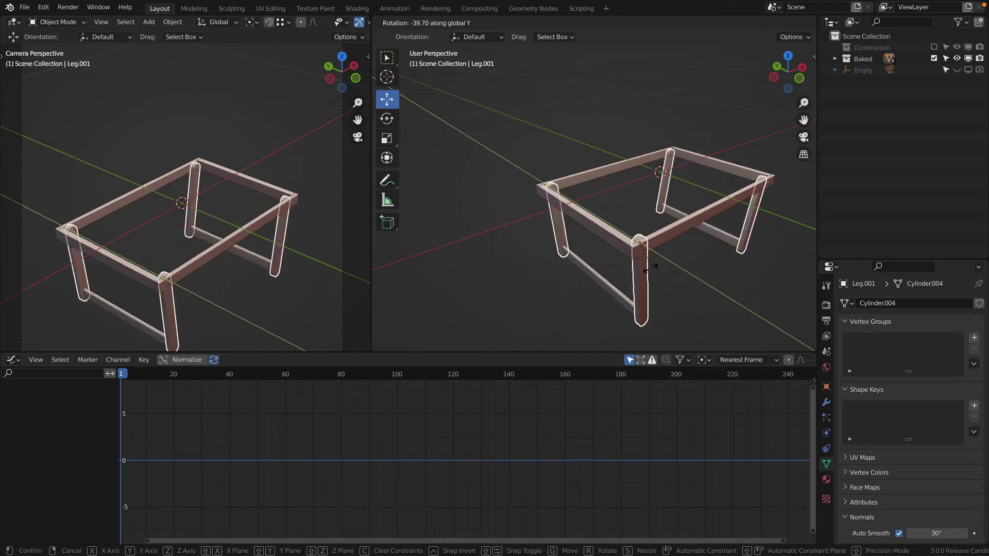
click(614, 268)
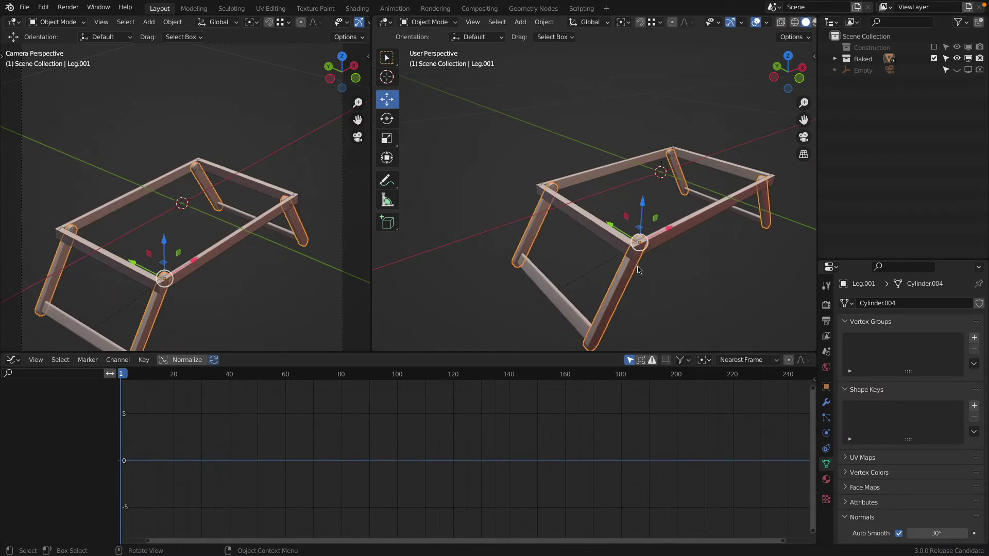
- Set the legs' Y rotation to 90° to stand them upright, then to 0° to fold them back into the frame
key(n)
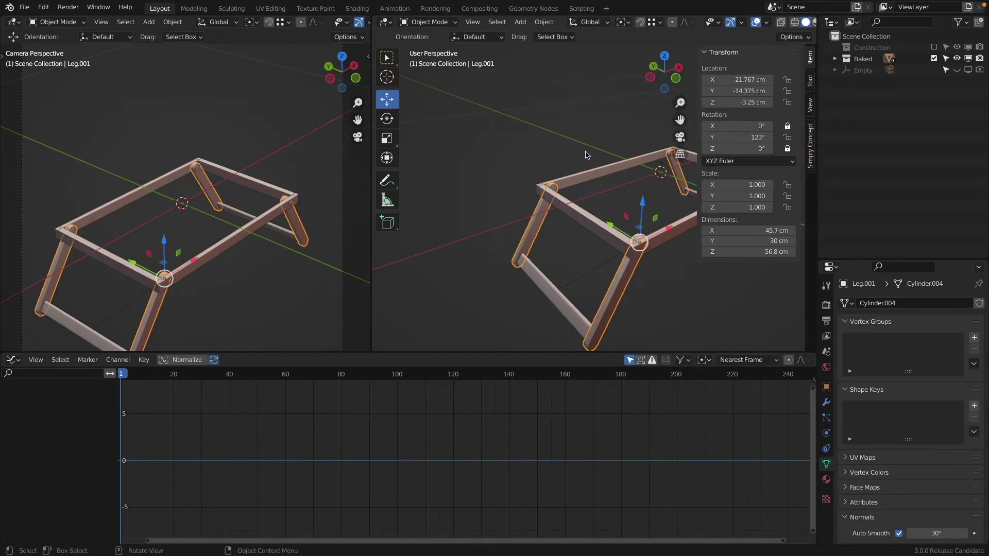
key(Return)
click(733, 135)
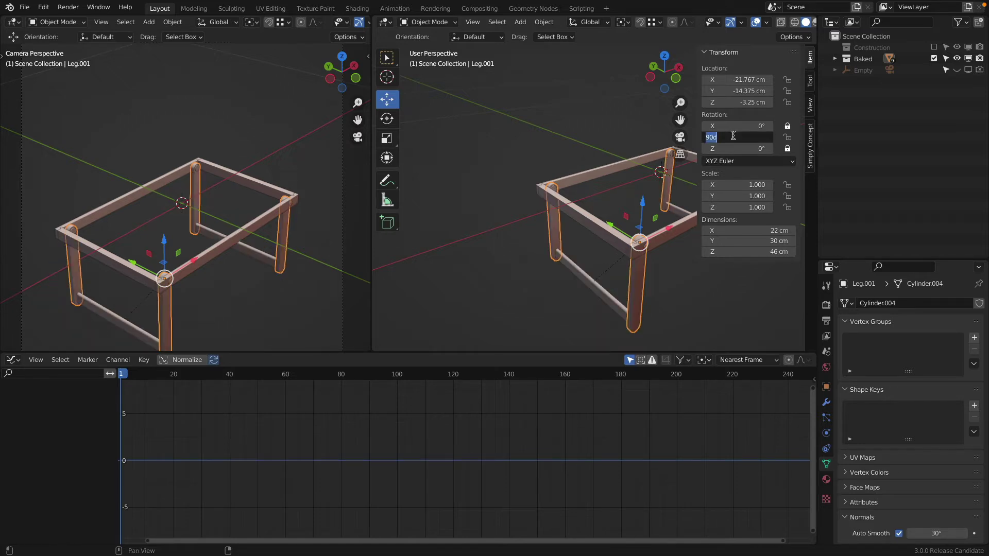
text(0)
key(Return)
key(n)
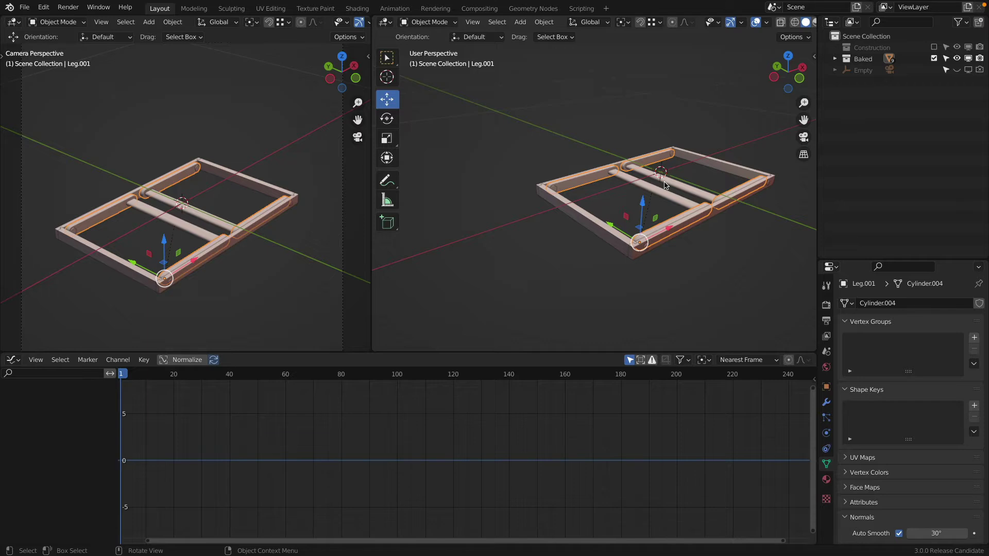
key(a)
key(a)
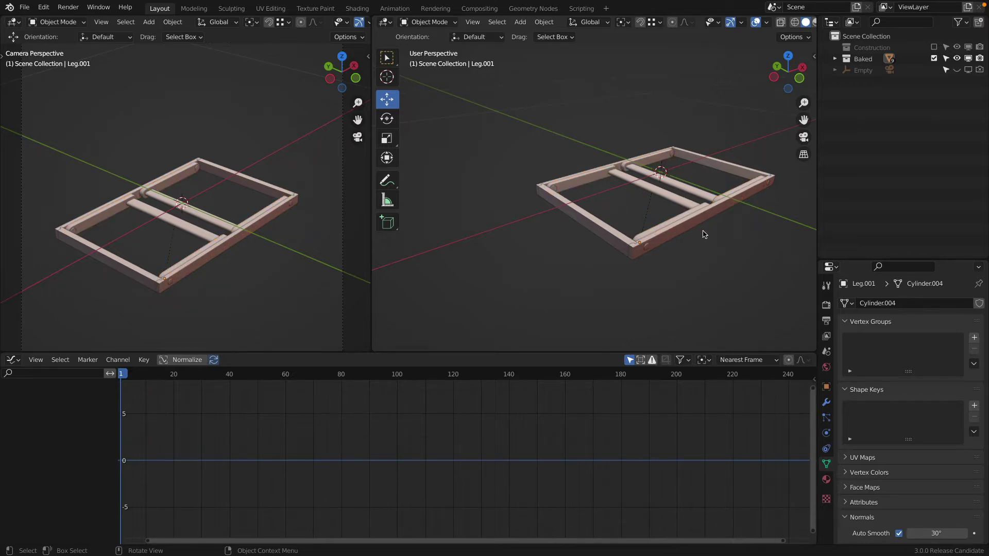
- Pull the frame apart by moving the front and back boards along Y, the side boards along X, and the legs with their supports along Y
shift+middle_drag(703, 231, 651, 239)
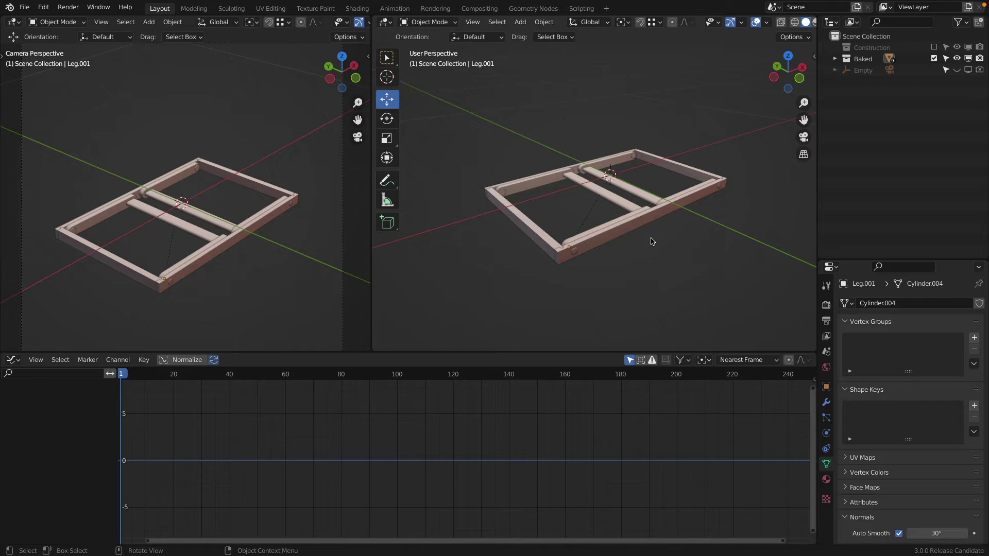
scroll(635, 244, up, 1)
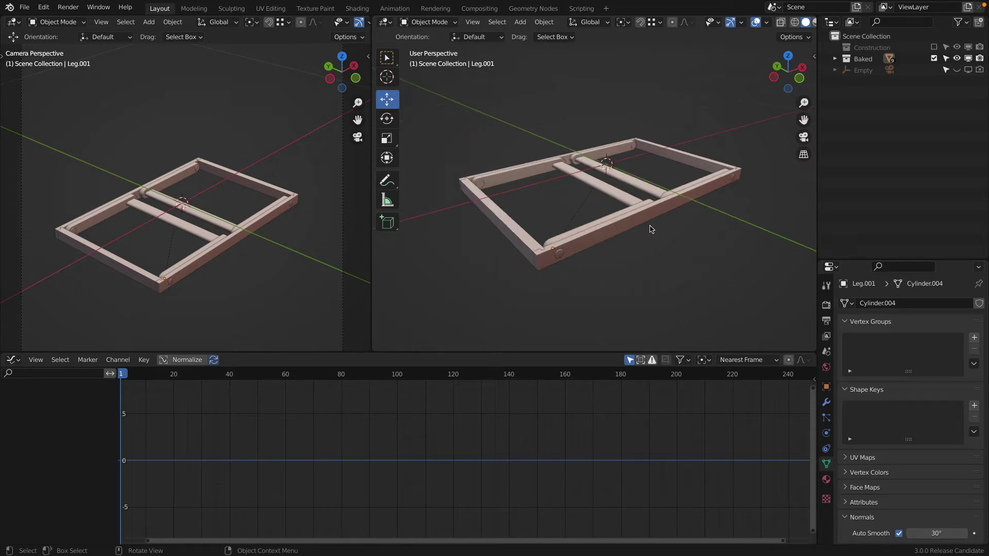
click(621, 226)
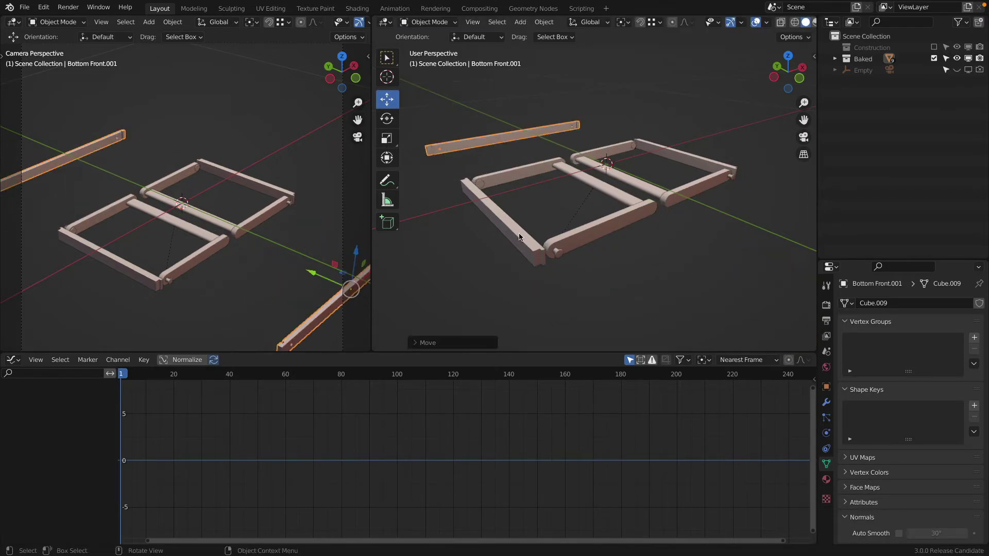
click(519, 237)
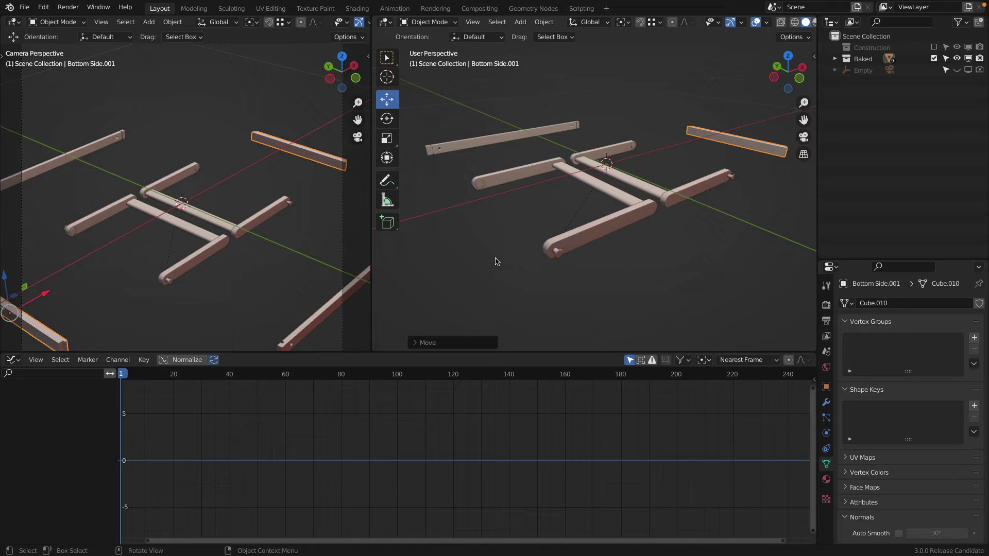
click(586, 236)
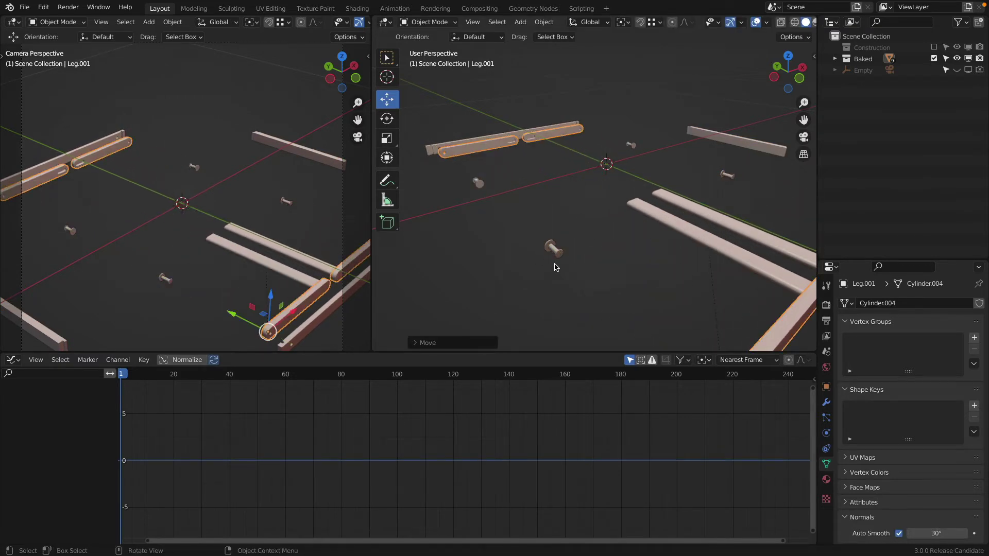
- Try to pull the inside screws away from the outside screws along the Y axis
click(546, 252)
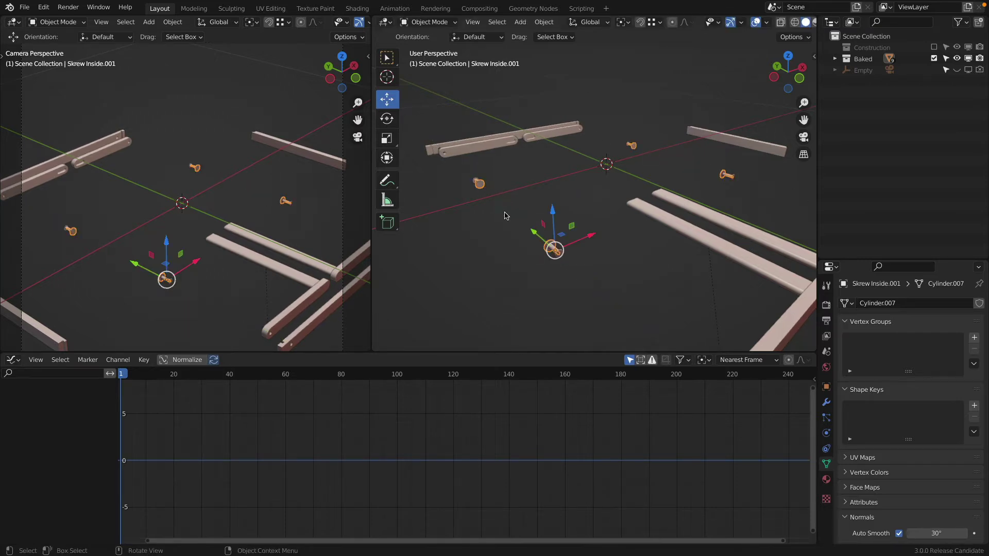
scroll(505, 214, up, 6)
click(647, 287)
click(587, 244)
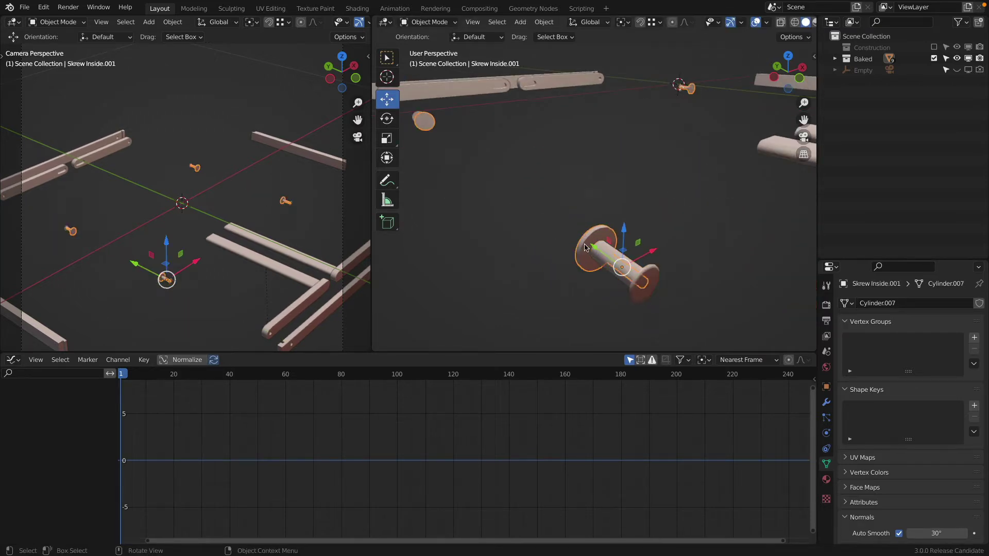
scroll(587, 244, down, 8)
key(g)
drag(560, 226, 569, 252)
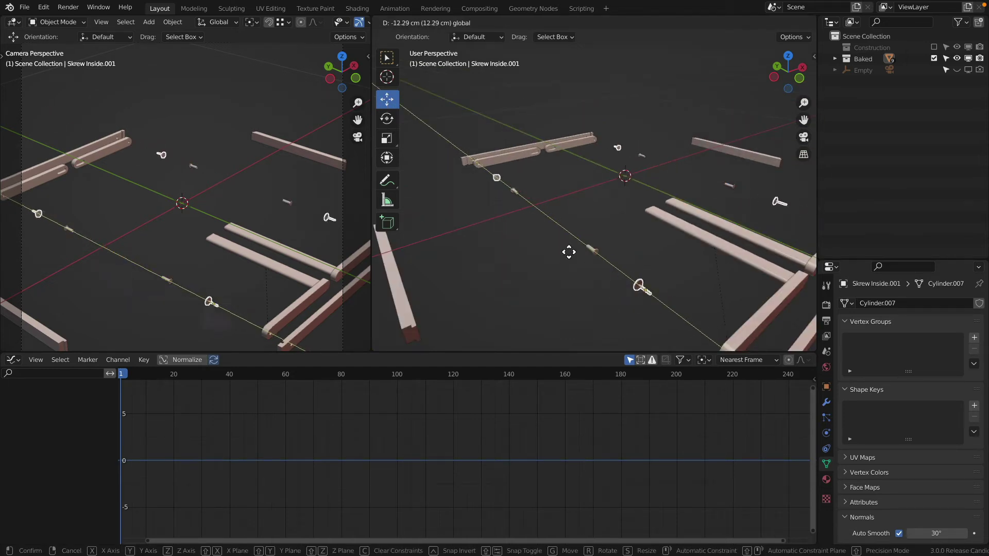
right_click(544, 238)
- Undo all the test moves and rotations of the frame boards, legs and screws
scroll(549, 239, down, 3)
scroll(549, 240, up, 3)
key(ctrl+z)
key(ctrl+z)
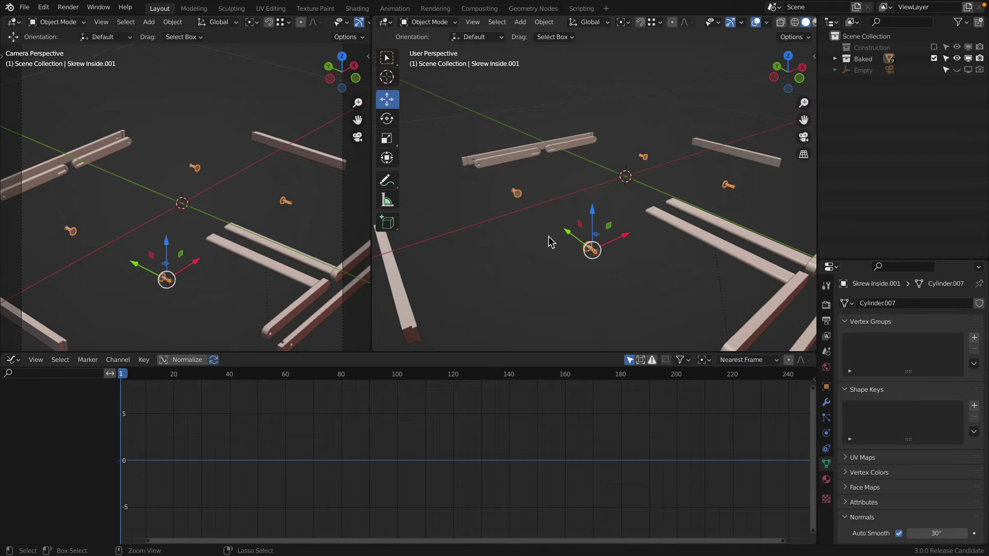
key(ctrl+z)
key(ctrl+z)
key(ctrl+z)
key(ctrl+z)
key(ctrl+z)
key(ctrl+z)
key(ctrl+z)
key(ctrl+z)
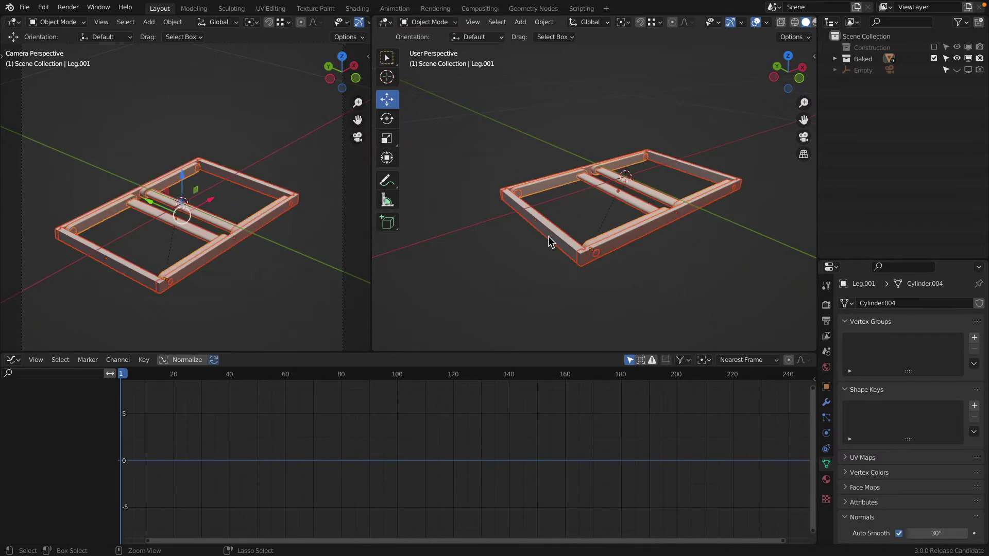
key(ctrl+z)
key(ctrl+z)
key(ctrl+z)
key(ctrl+z)
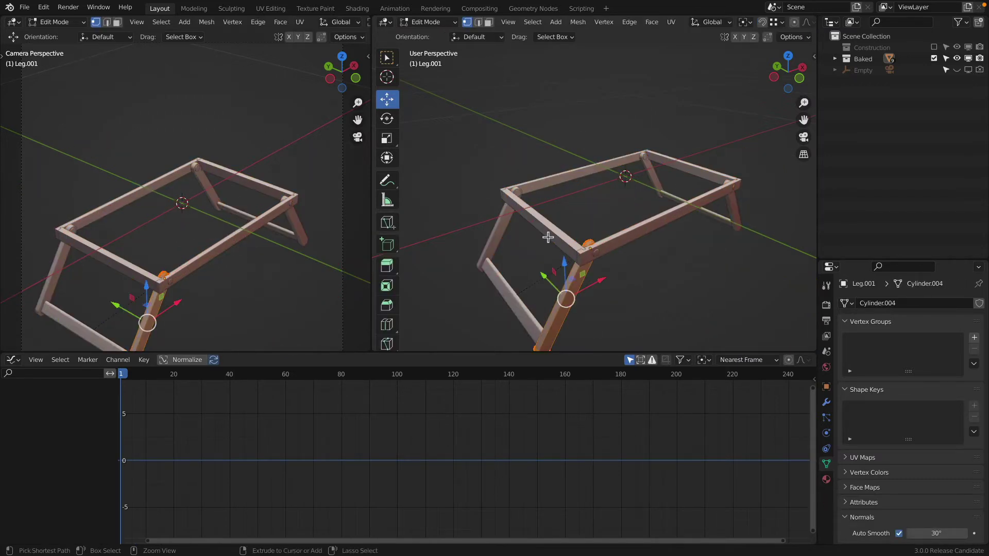
key(ctrl+z)
key(ctrl+z)
key(ctrl+z)
key(ctrl+z)
key(ctrl+z)
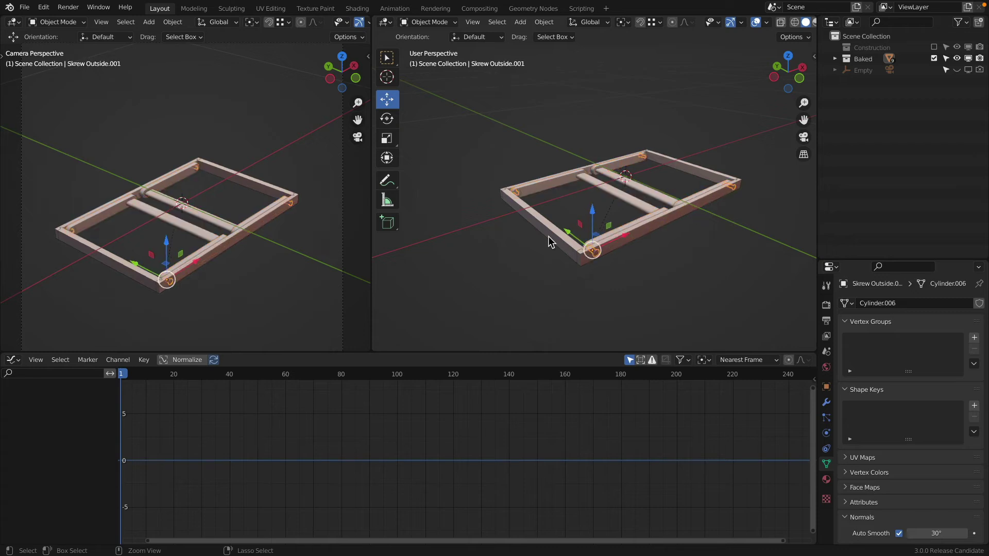
key(ctrl+z)
- Reveal all hidden tray parts and clear the selection
key(alt+h)
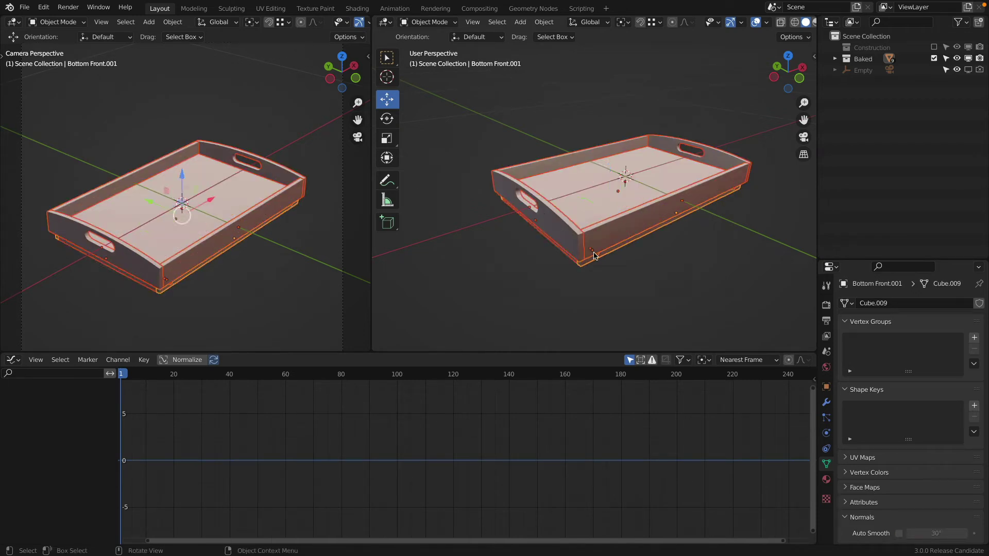
key(alt+a)
middle_drag(625, 281, 600, 242)
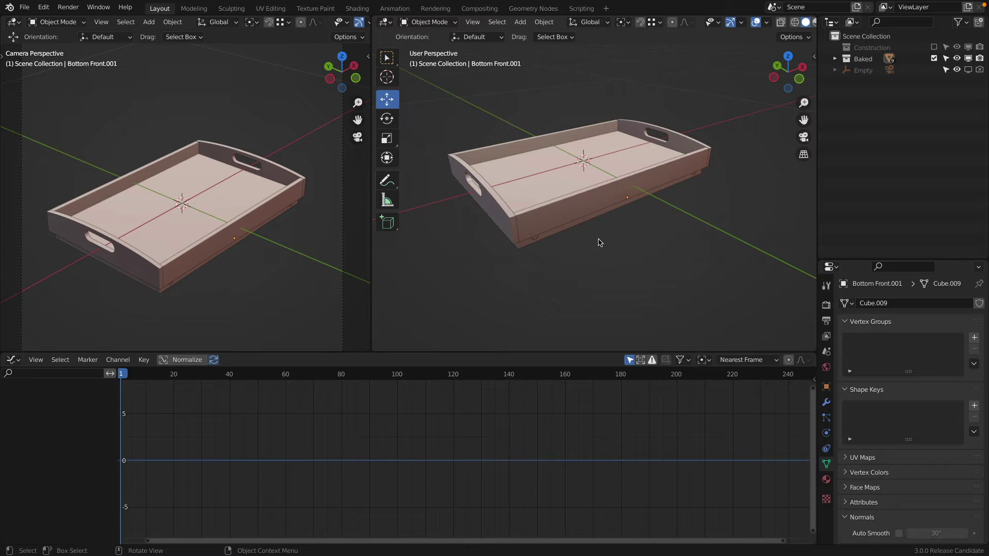
scroll(588, 246, down, 3)
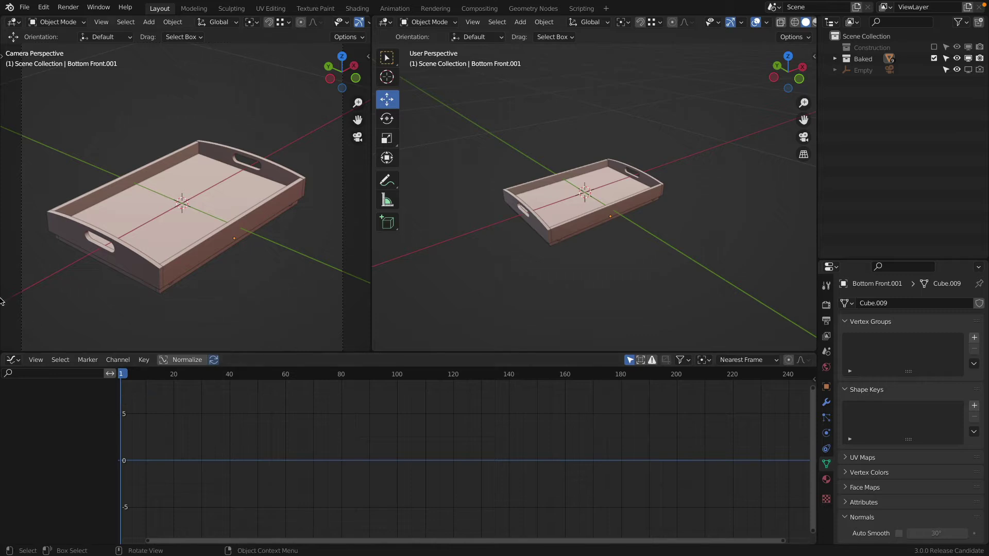
scroll(190, 231, down, 2)
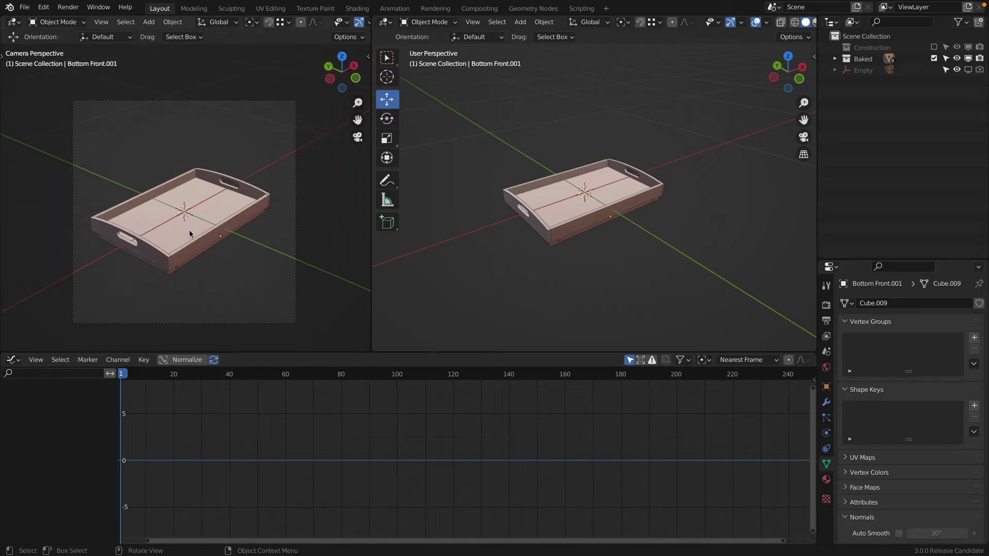
- Move the tray's two side handle boards far outward along the X axis, working in top view
click(525, 222)
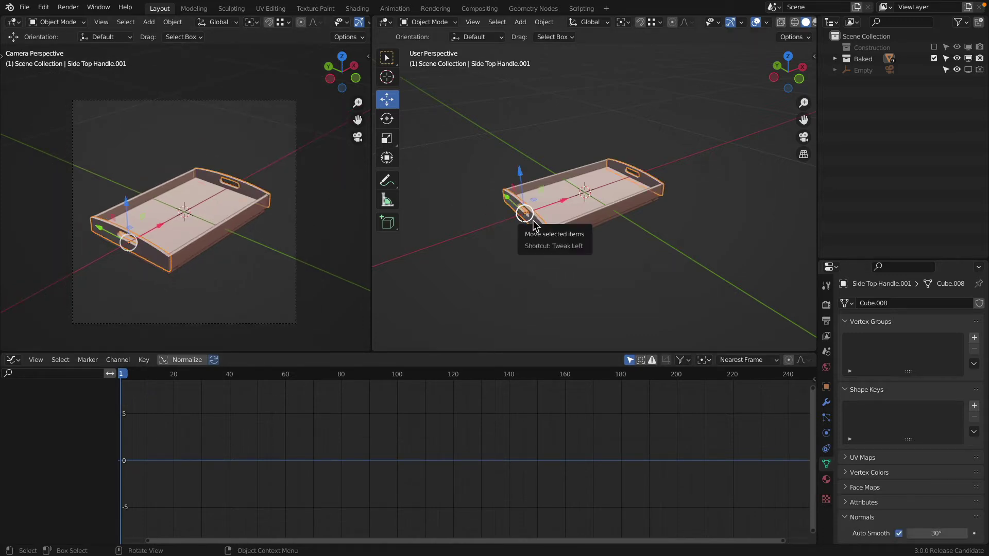
key(KP_7)
drag(672, 214, 440, 230)
scroll(518, 214, down, 4)
shift+middle_drag(521, 215, 573, 214)
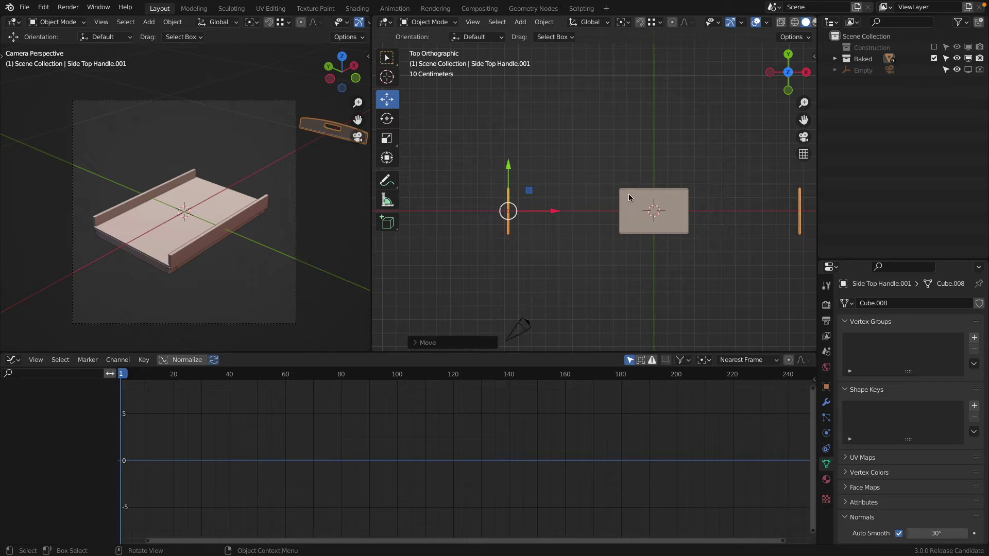
- Move the front and back top boards far outward along the Y axis
click(628, 187)
drag(653, 189, 665, 259)
right_click(662, 197)
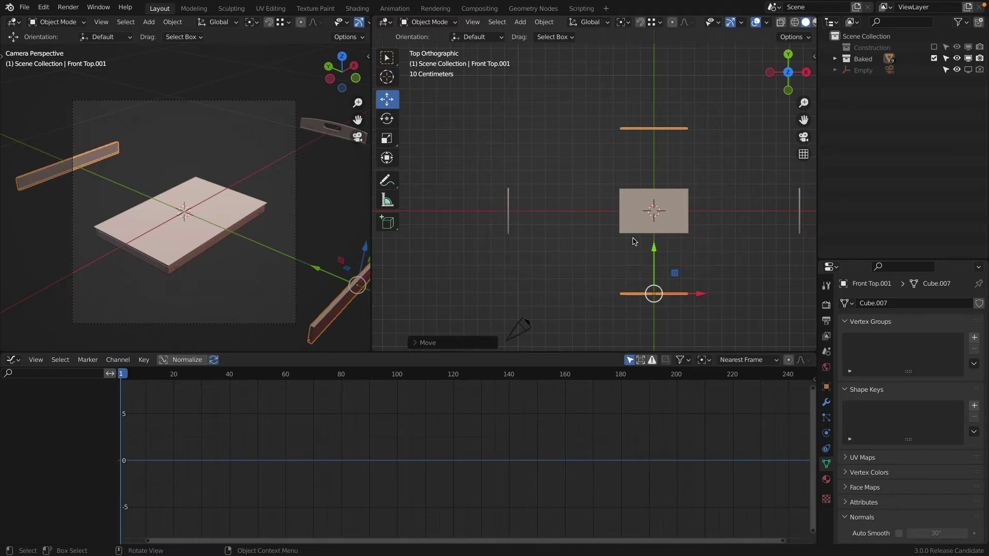
drag(651, 250, 657, 297)
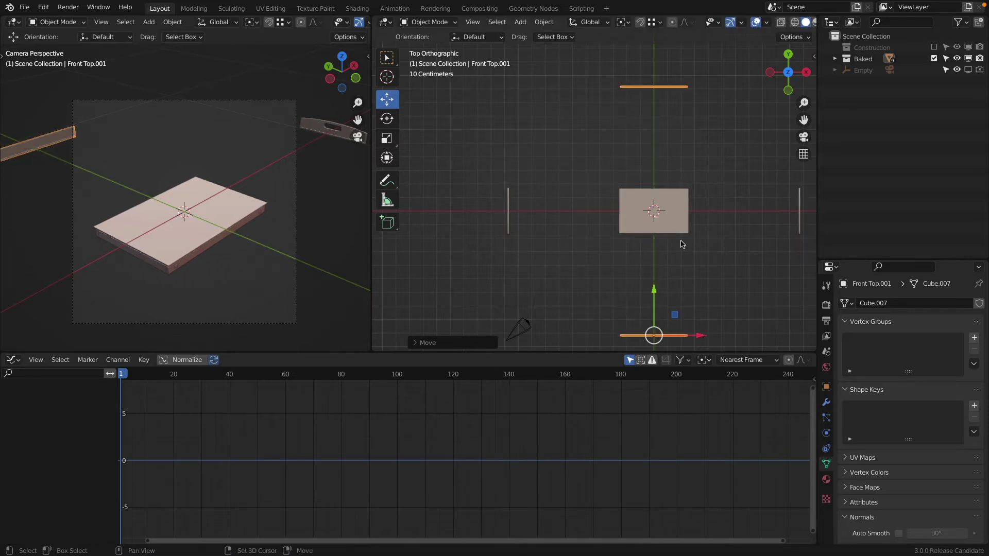
- Add a mesh circle around the tray's centre as a distance guide for the separated parts
shift+middle_drag(681, 244, 609, 222)
key(shift+a)
mouse_move(609, 223)
mouse_move(613, 109)
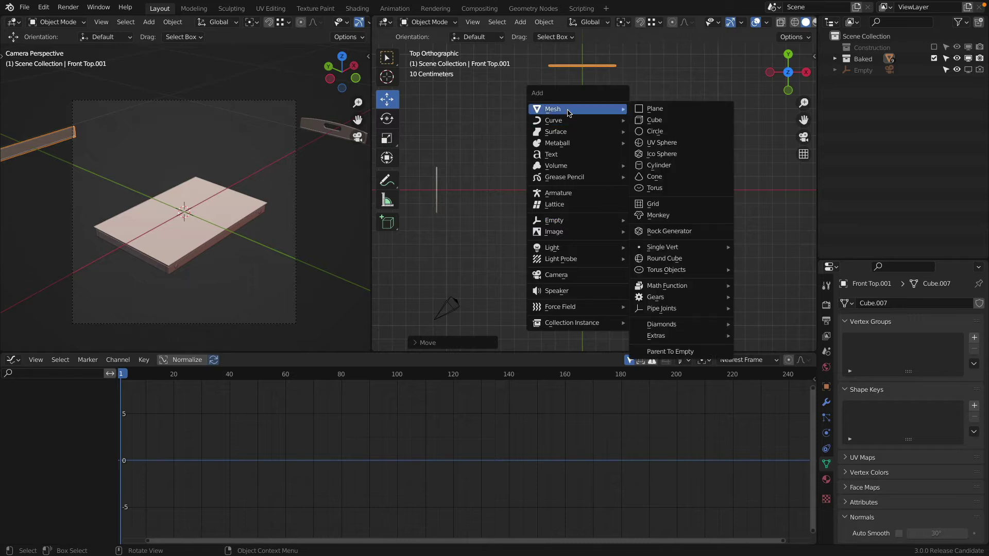
click(661, 134)
scroll(594, 164, down, 1)
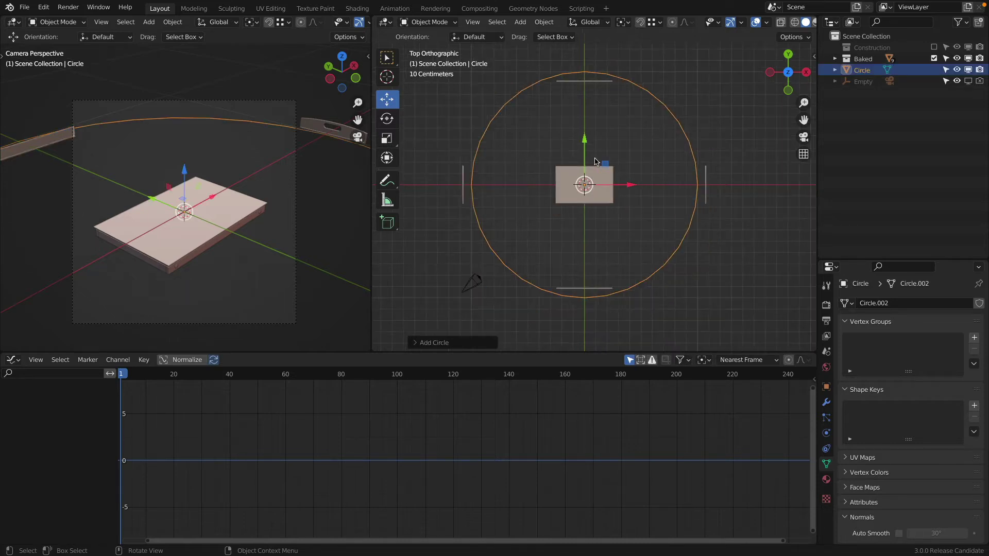
- Move the front and back top boards out to the circle, and scale the circle up slightly to meet the side handles
click(582, 285)
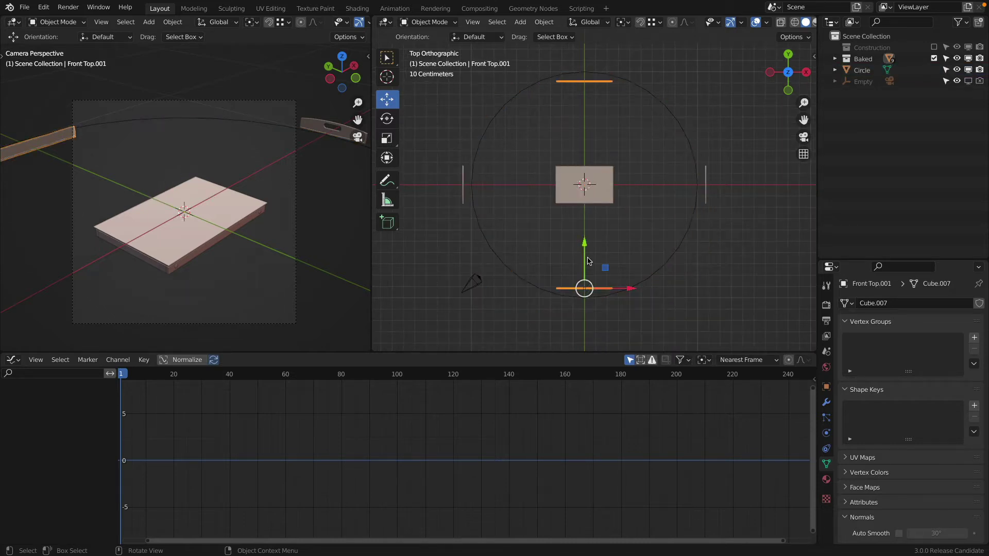
drag(584, 245, 585, 255)
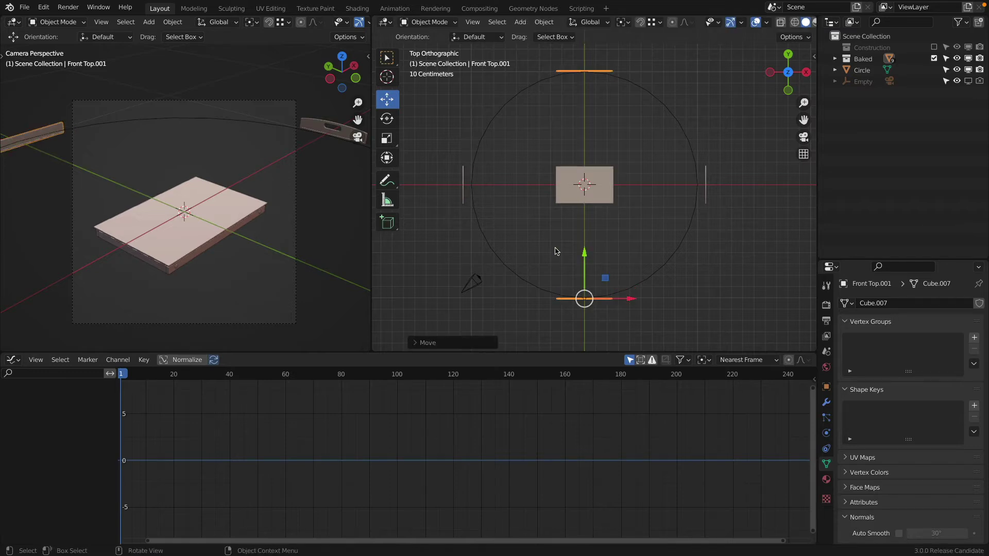
click(462, 193)
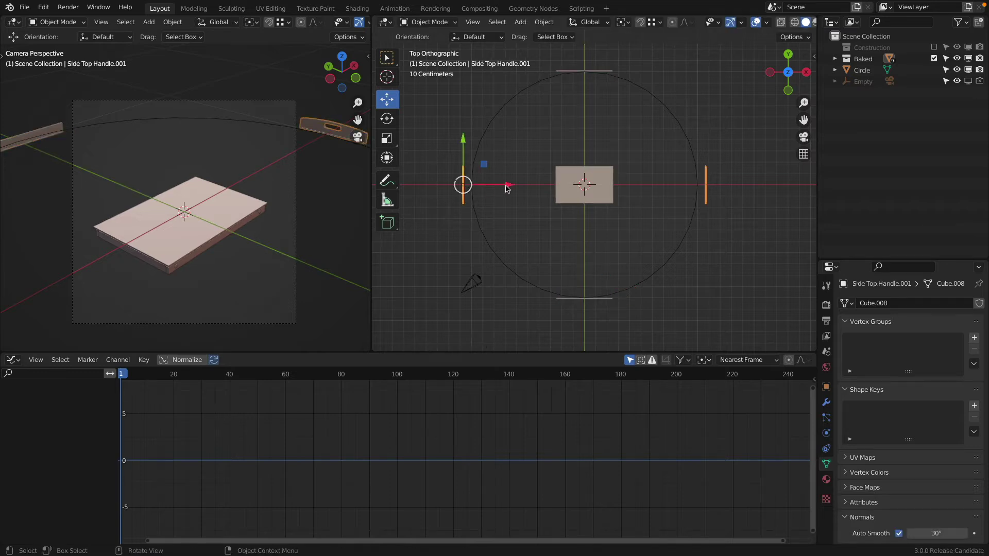
click(474, 221)
key(s)
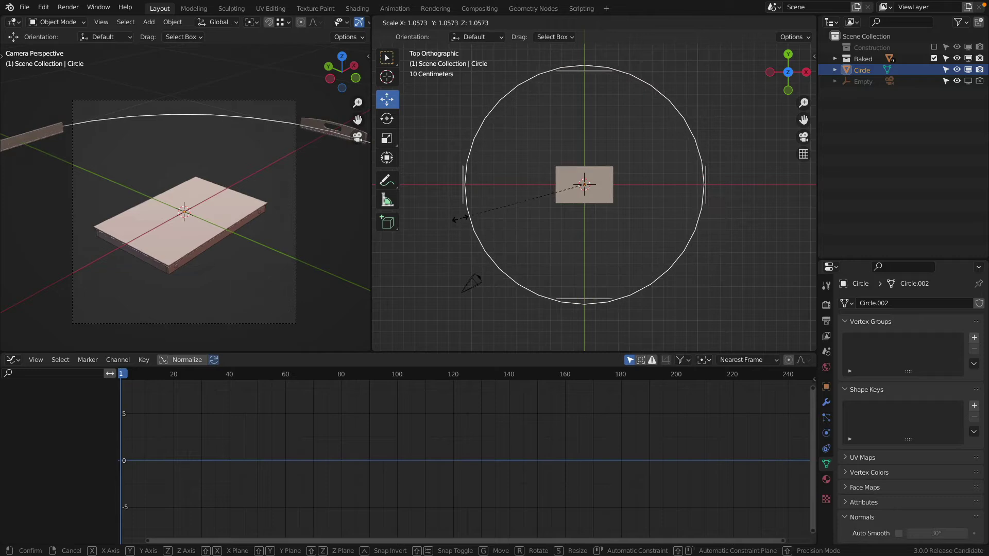
click(459, 223)
- Move the front and back top boards further out along Y to meet the enlarged circle
click(572, 298)
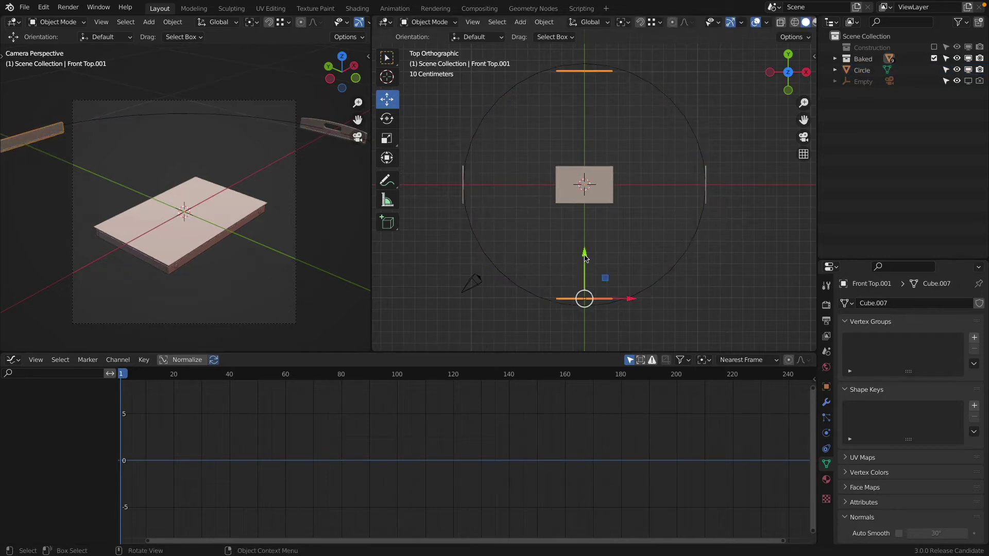
drag(586, 258, 587, 269)
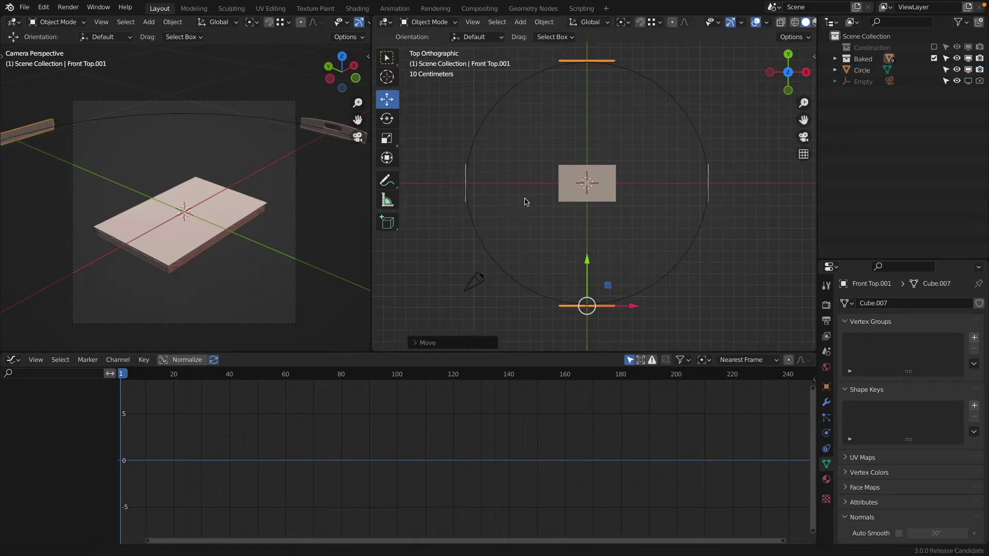
shift+middle_drag(524, 202, 537, 190)
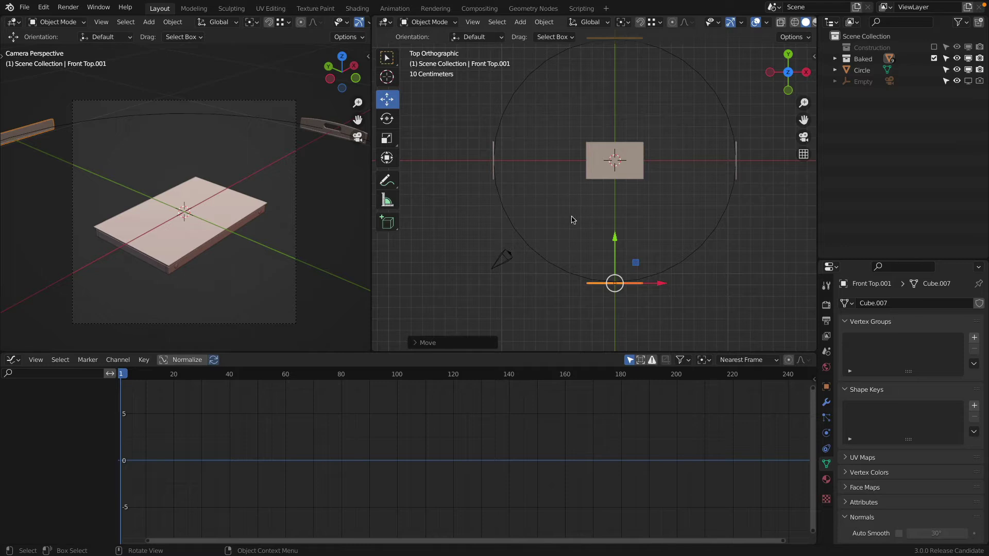
- Duplicate the guide circle in place and rotate the copy 90° about the X axis
middle_drag(589, 215, 620, 121)
scroll(593, 195, up, 5)
click(588, 185)
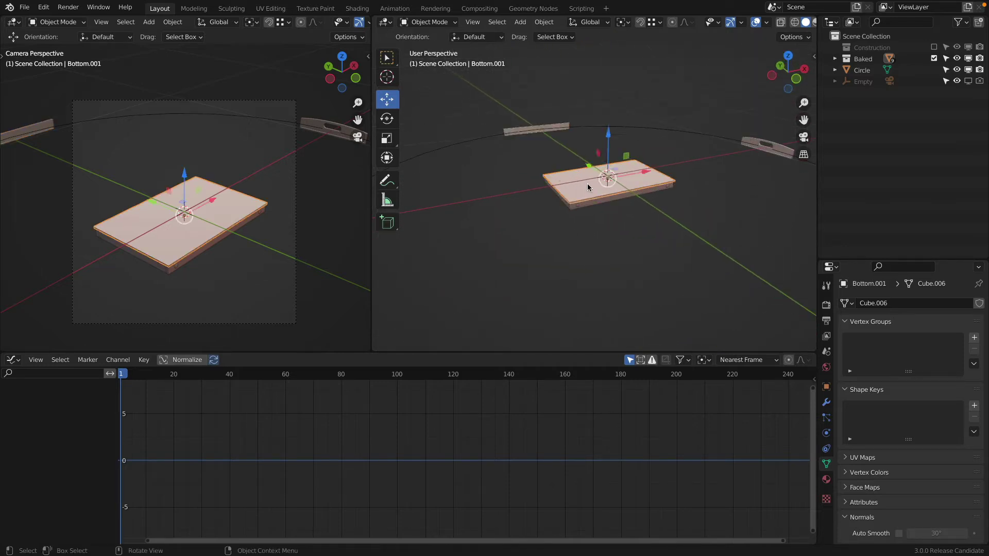
scroll(604, 160, down, 3)
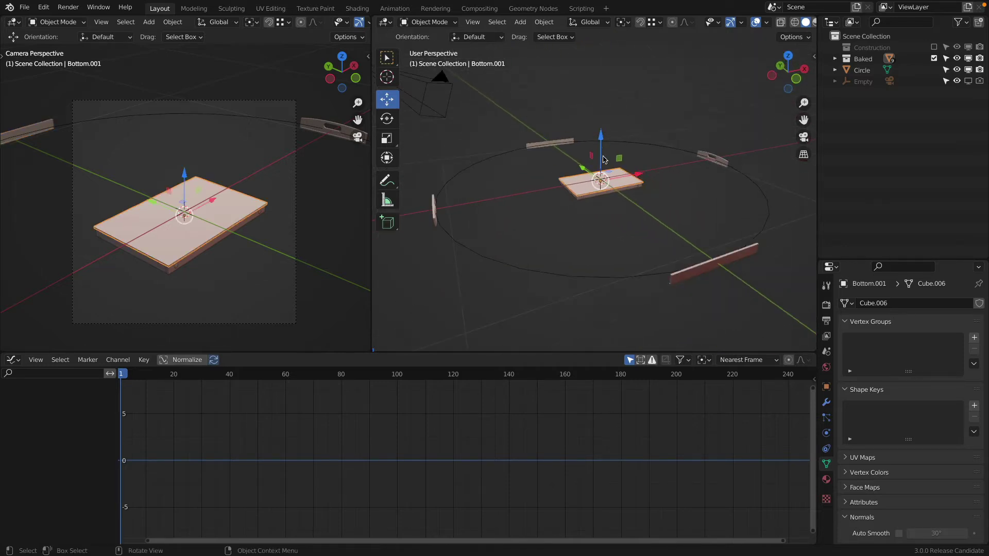
click(580, 279)
key(shift+d)
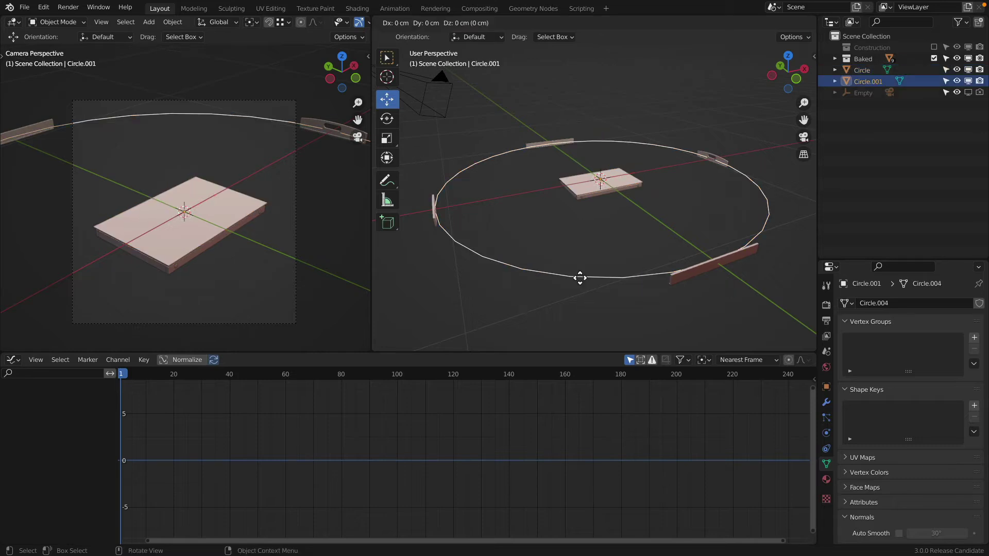
right_click(580, 278)
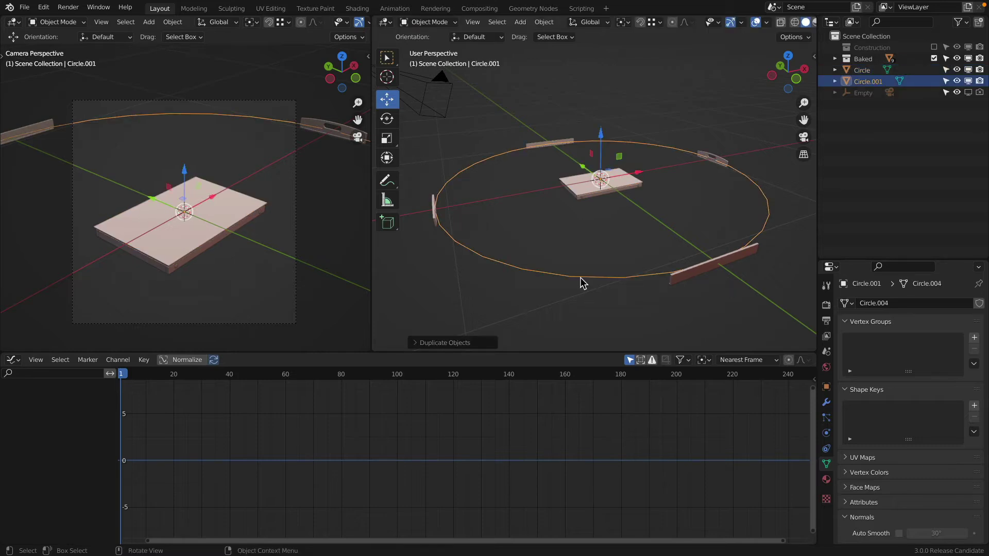
text(rx90)
key(Return)
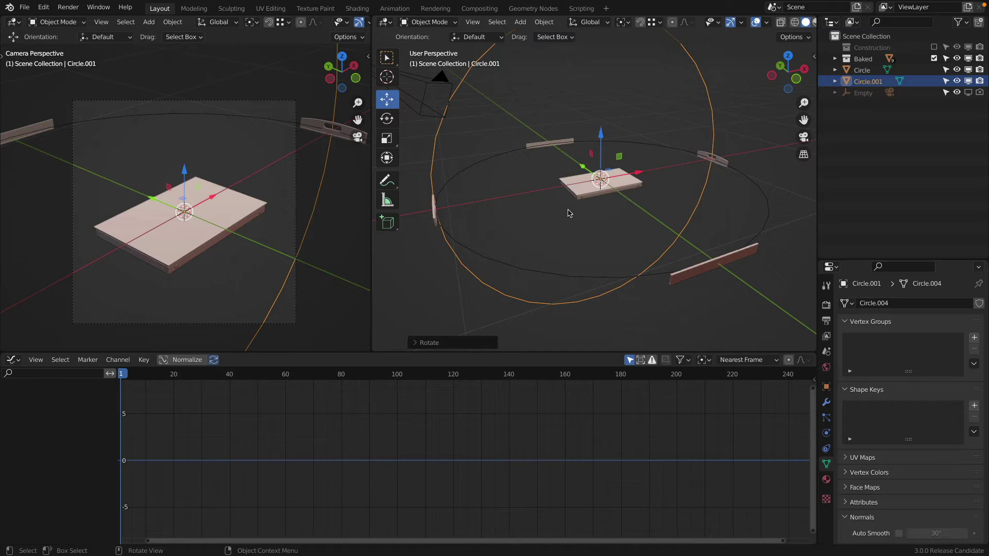
- Move the tray's bottom panel straight down along Z until it meets the vertical guide circle, aligning it in front view
click(583, 187)
drag(601, 137, 607, 240)
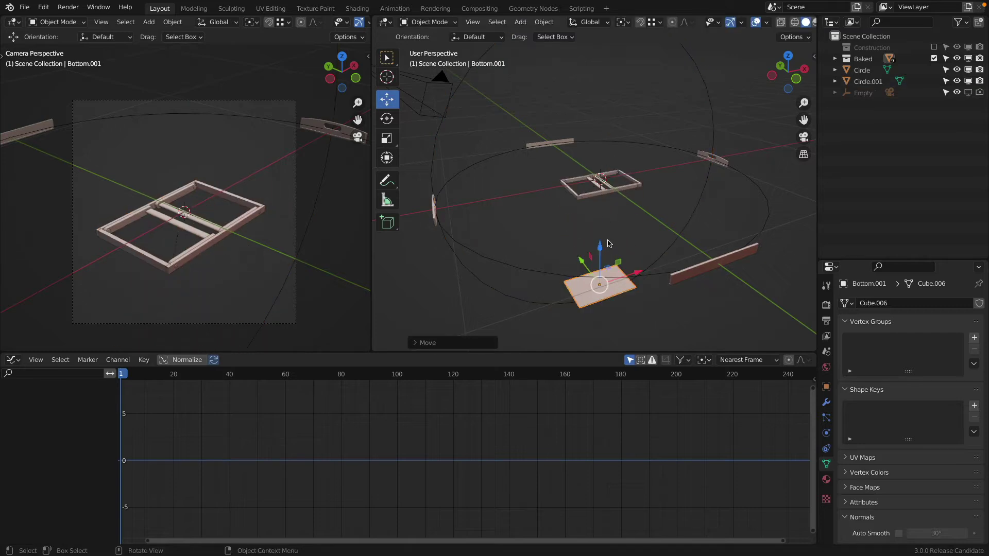
key(KP_1)
scroll(607, 241, down, 3)
shift+middle_drag(623, 276, 615, 226)
scroll(618, 232, up, 3)
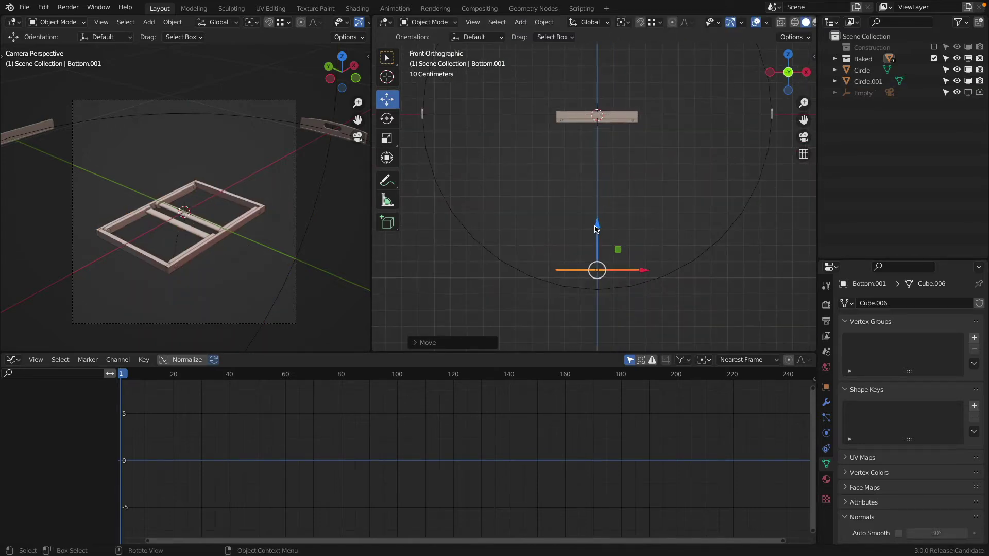
drag(598, 232, 608, 249)
scroll(164, 230, down, 5)
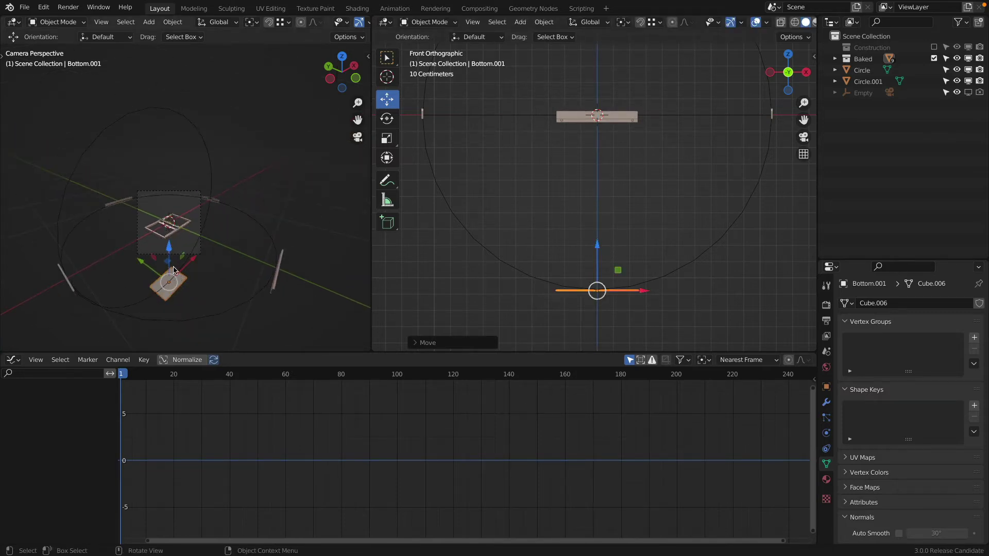
scroll(176, 250, up, 3)
- Move the tray's two bottom side boards straight down along Z to the lowered bottom panel
scroll(629, 193, up, 2)
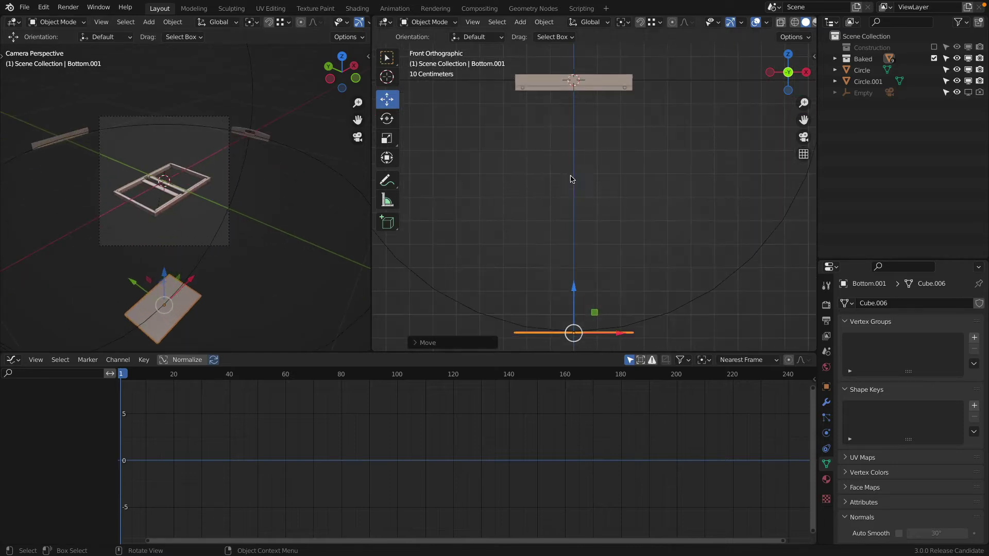
middle_drag(552, 115, 595, 179)
scroll(595, 179, up, 4)
scroll(562, 182, down, 2)
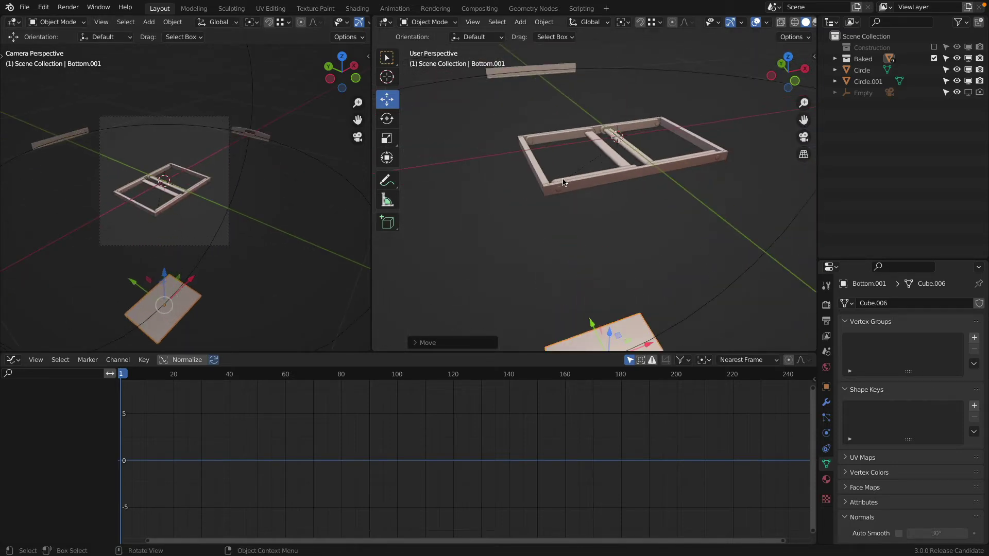
click(535, 165)
scroll(531, 135, down, 1)
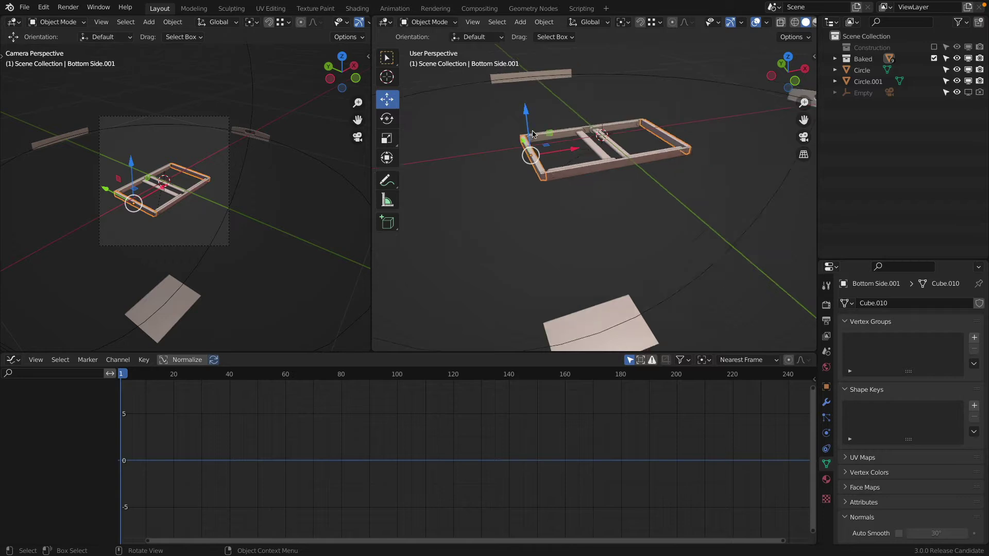
scroll(568, 168, up, 2)
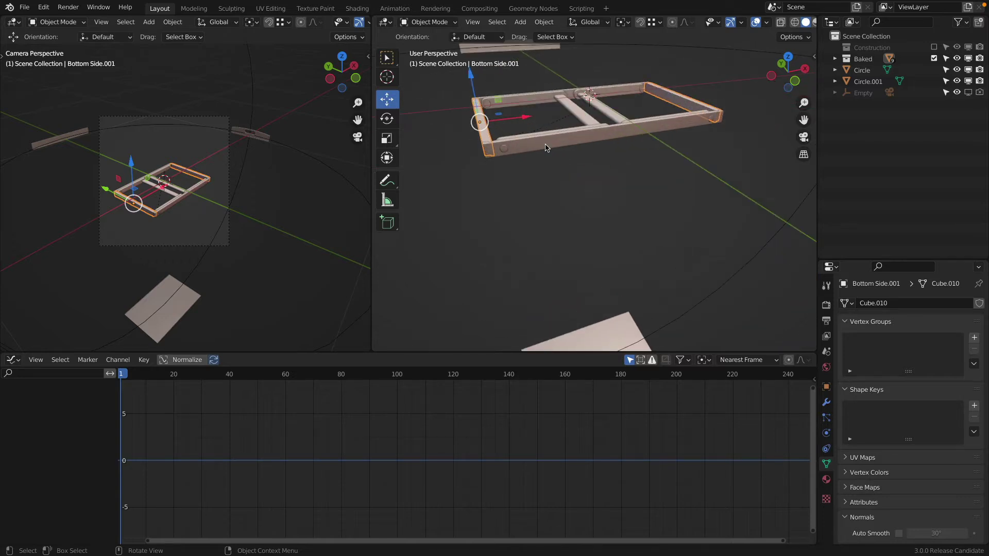
scroll(500, 137, down, 1)
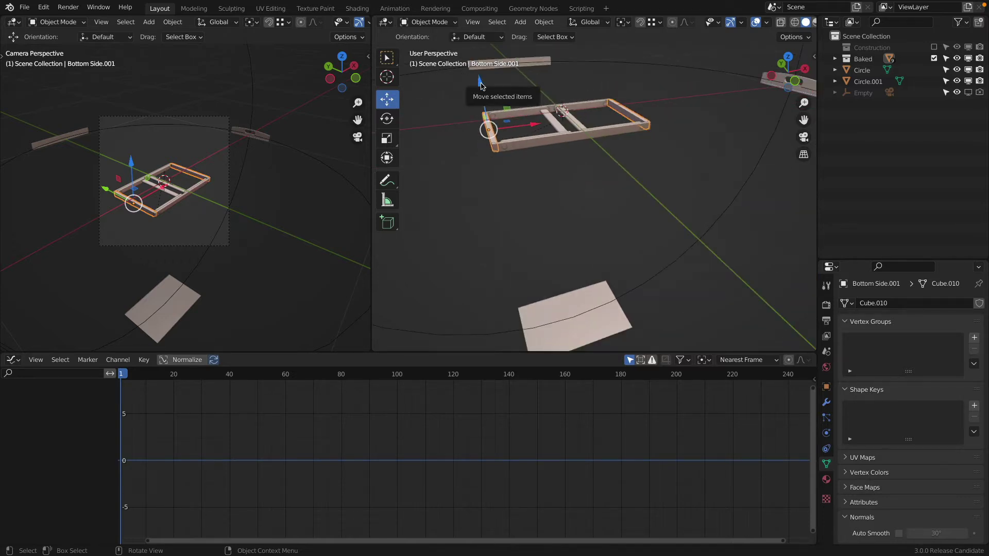
drag(476, 92, 524, 311)
- Fine-tune the bottom side boards' height along Z in front view so they line up with the bottom panel
shift+middle_drag(564, 315, 564, 199)
key(KP_1)
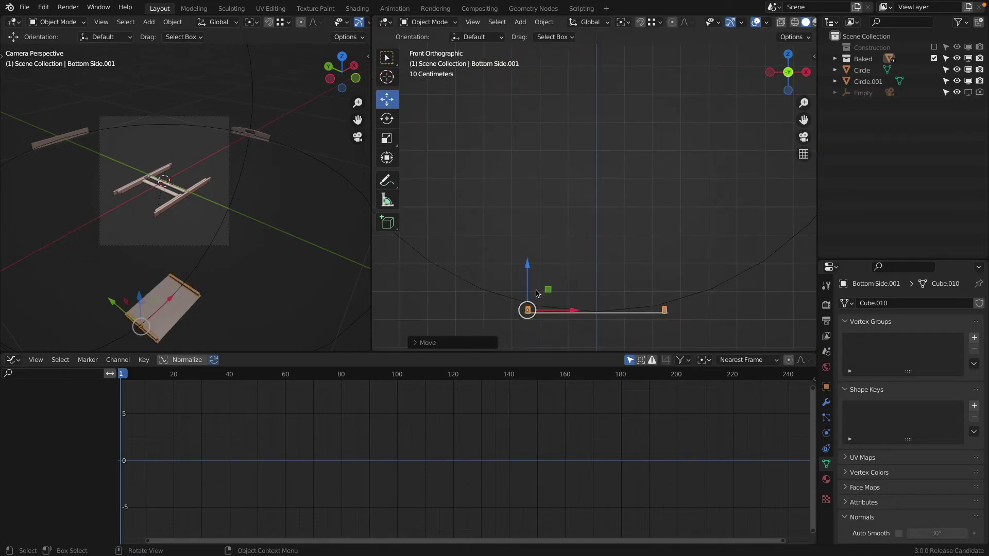
shift+middle_drag(534, 290, 572, 191)
scroll(573, 190, up, 6)
drag(566, 225, 566, 245)
middle_drag(566, 246, 620, 202)
scroll(620, 202, down, 3)
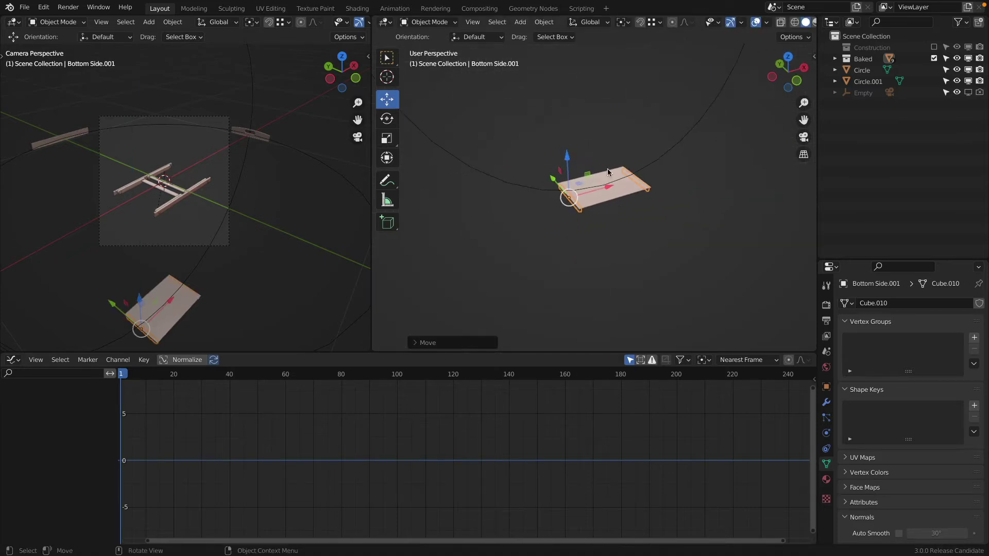
- Move the bottom front and back boards outward along Y to the front and back top boards
shift+middle_drag(620, 120, 626, 277)
scroll(626, 277, down, 5)
scroll(608, 232, up, 6)
shift+middle_drag(630, 243, 570, 195)
click(583, 215)
scroll(584, 214, down, 5)
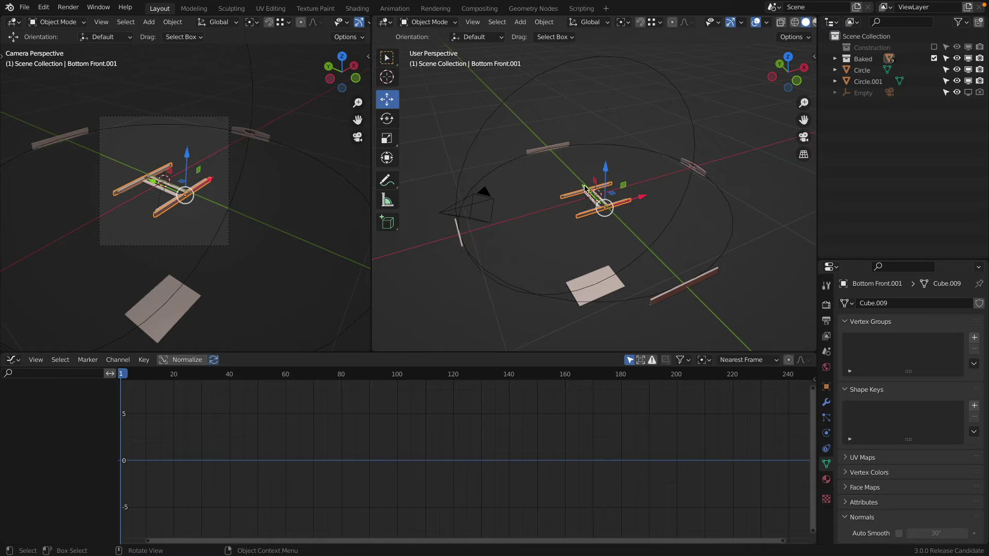
drag(584, 188, 650, 288)
- Try to move the legs and leg supports outward along Y to the front and back boards
scroll(604, 241, up, 4)
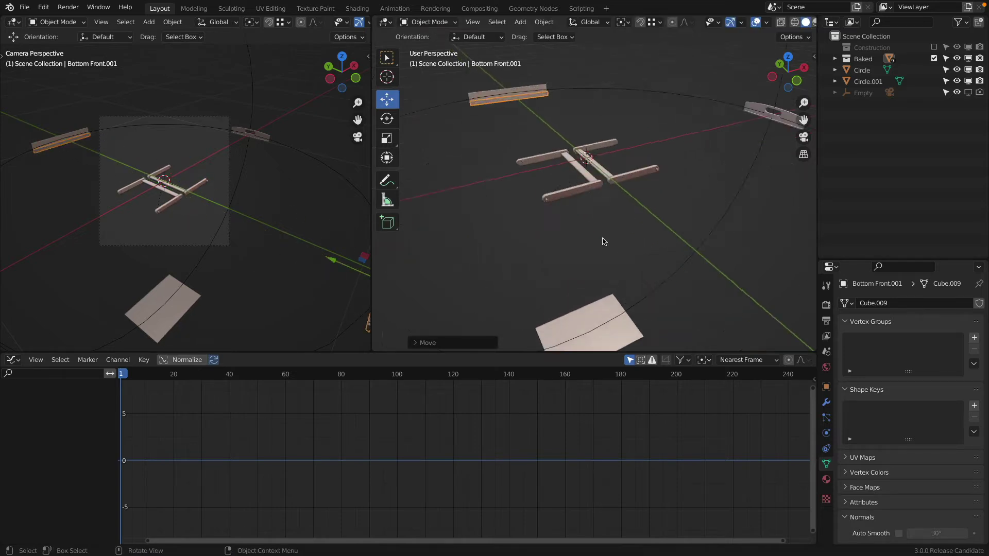
scroll(604, 241, up, 3)
click(547, 159)
scroll(545, 161, down, 5)
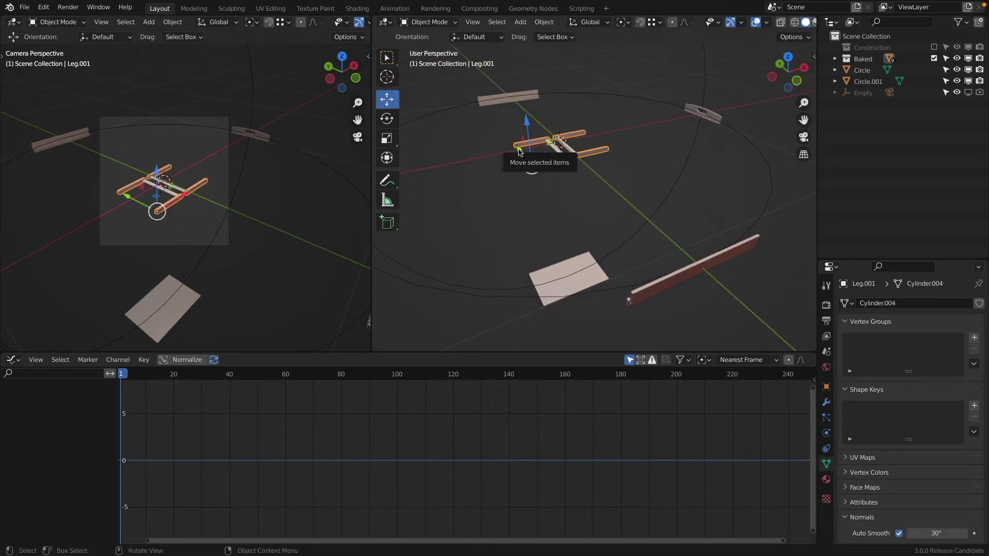
drag(519, 151, 622, 294)
scroll(539, 156, up, 5)
click(519, 199)
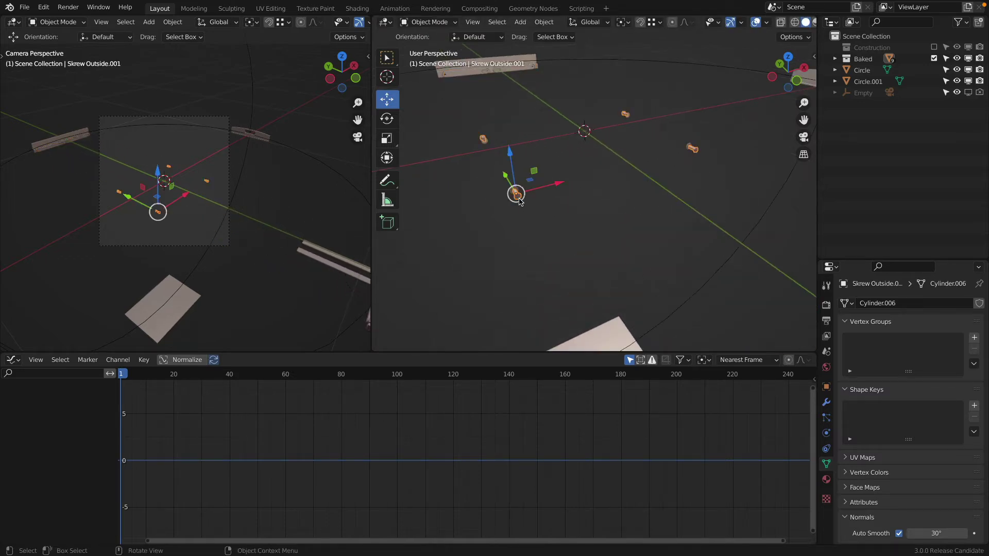
scroll(518, 198, down, 5)
scroll(597, 280, up, 3)
click(592, 267)
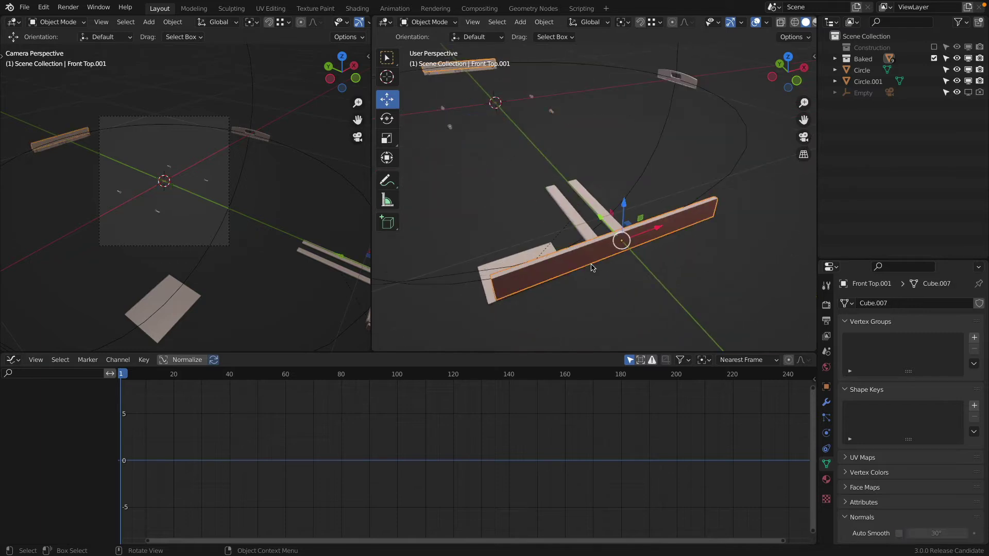
- Undo the Y moves of the leg supports and legs
key(ctrl+z)
key(ctrl+z)
scroll(564, 249, down, 4)
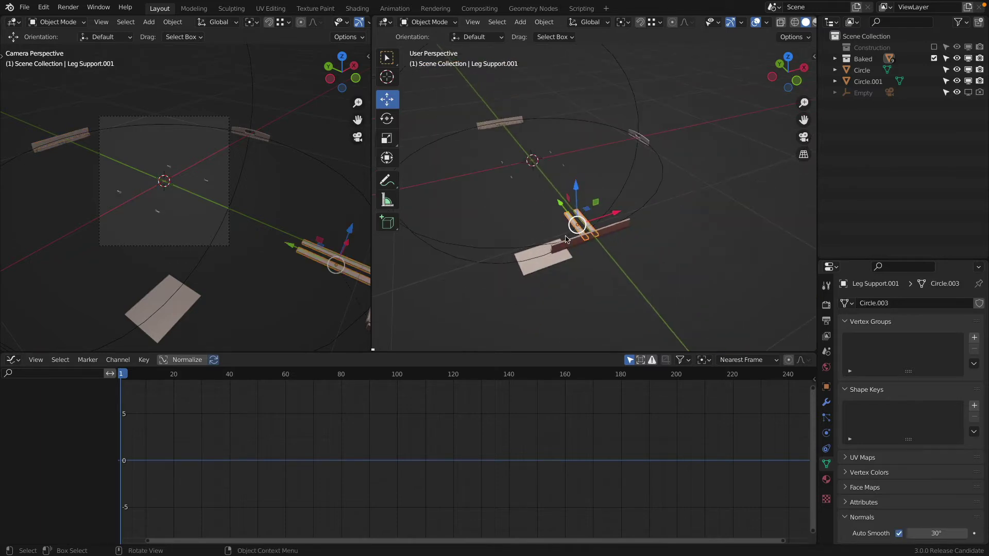
key(ctrl+shift+z)
key(ctrl+z)
key(ctrl+z)
scroll(526, 159, up, 5)
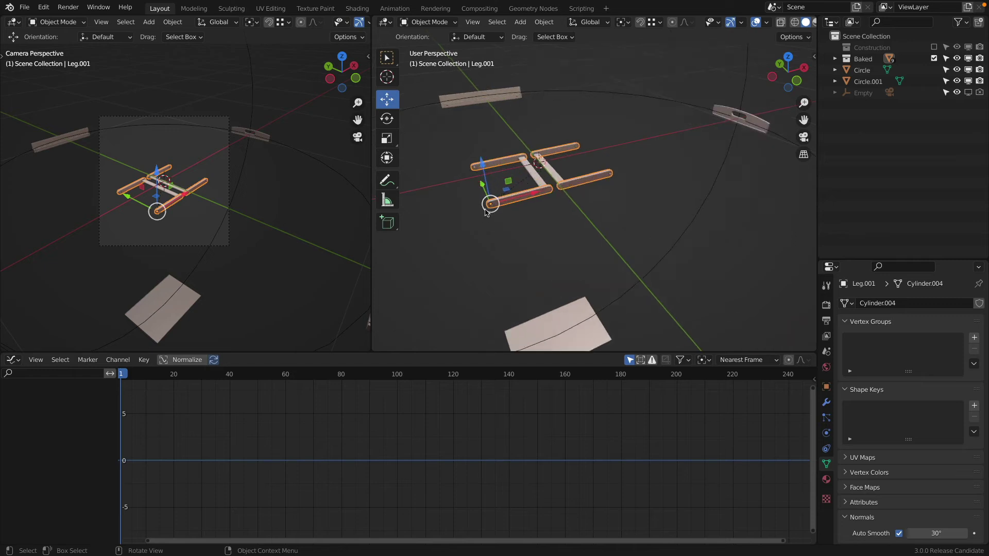
- Move the legs together with the leg supports down along Z by about 105 cm to the bottom panel
shift+scroll(481, 206, left, 5)
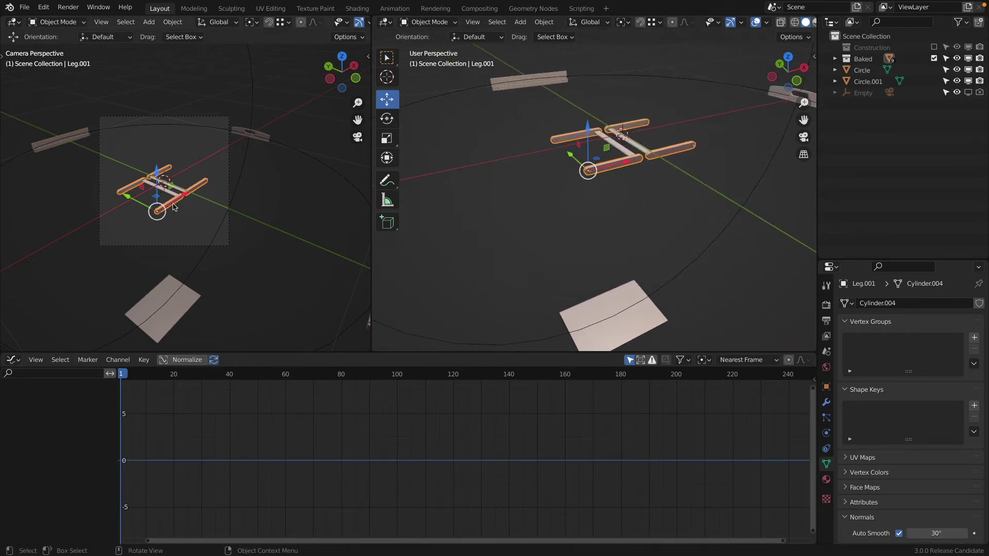
key(g)
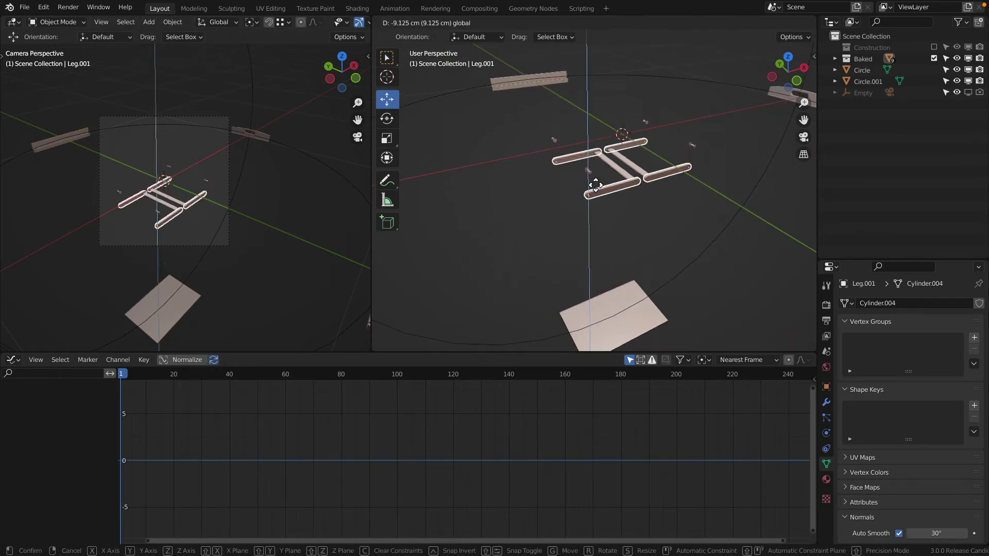
key(z)
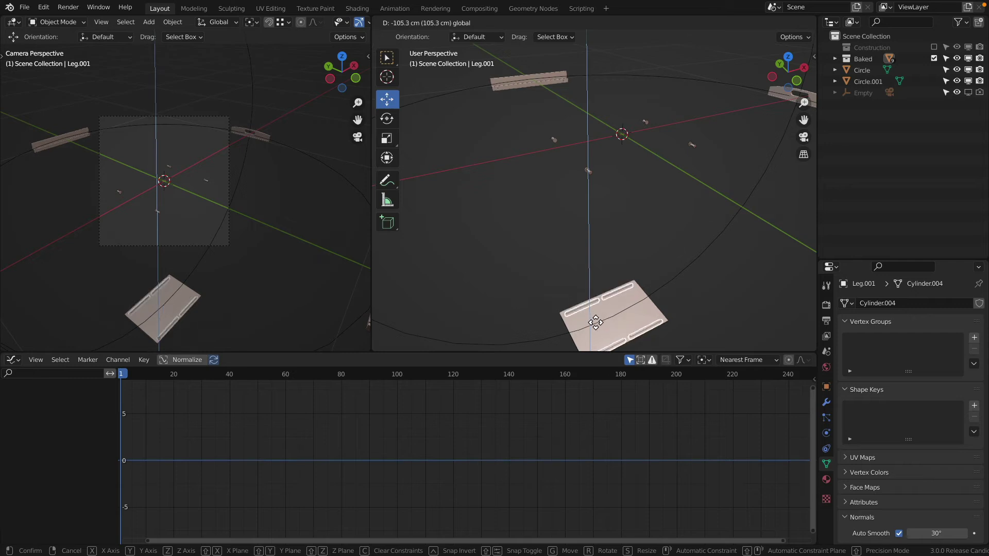
click(594, 320)
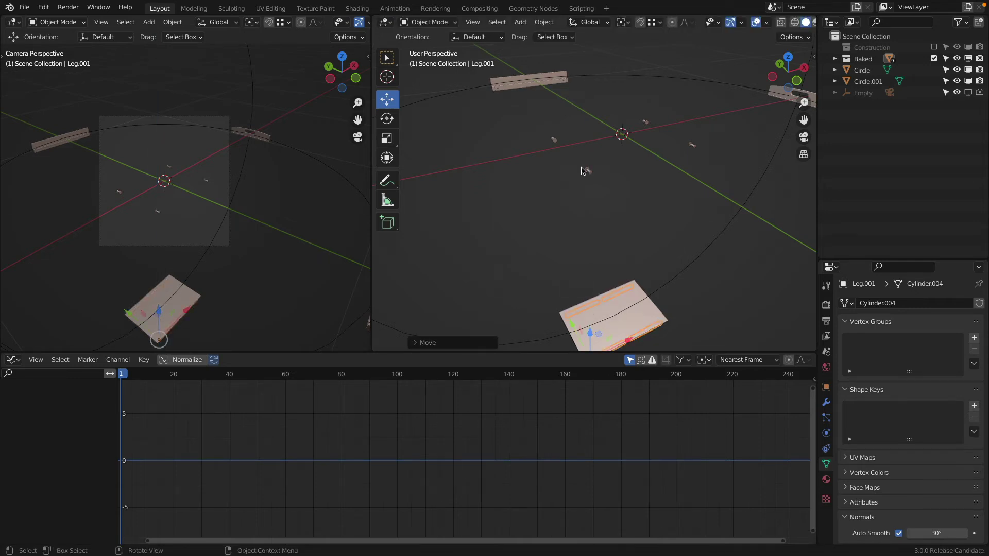
- Move the outside and inside screws together outward along Y to the front and back boards
click(589, 172)
scroll(585, 171, up, 5)
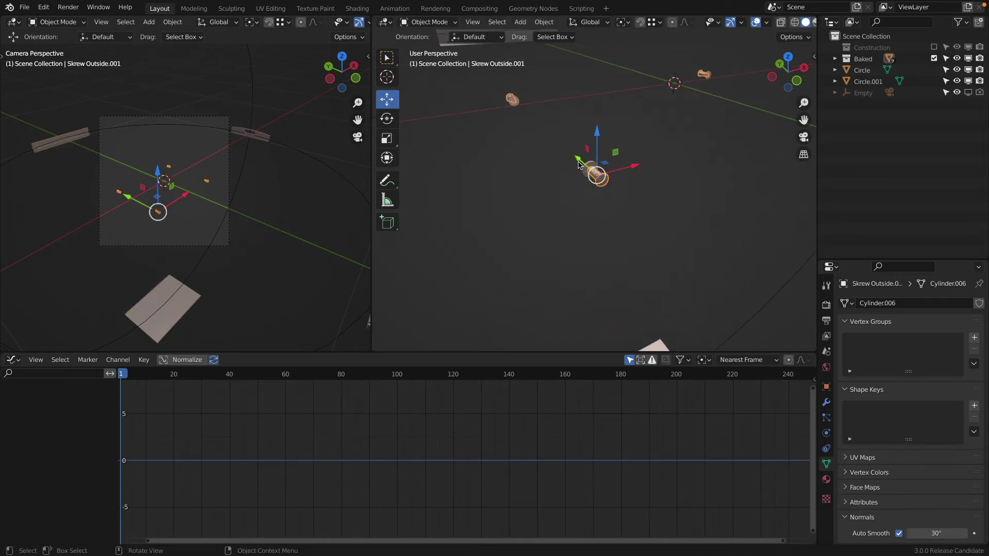
drag(578, 160, 605, 201)
right_click(604, 200)
shift+click(582, 174)
scroll(582, 174, down, 1)
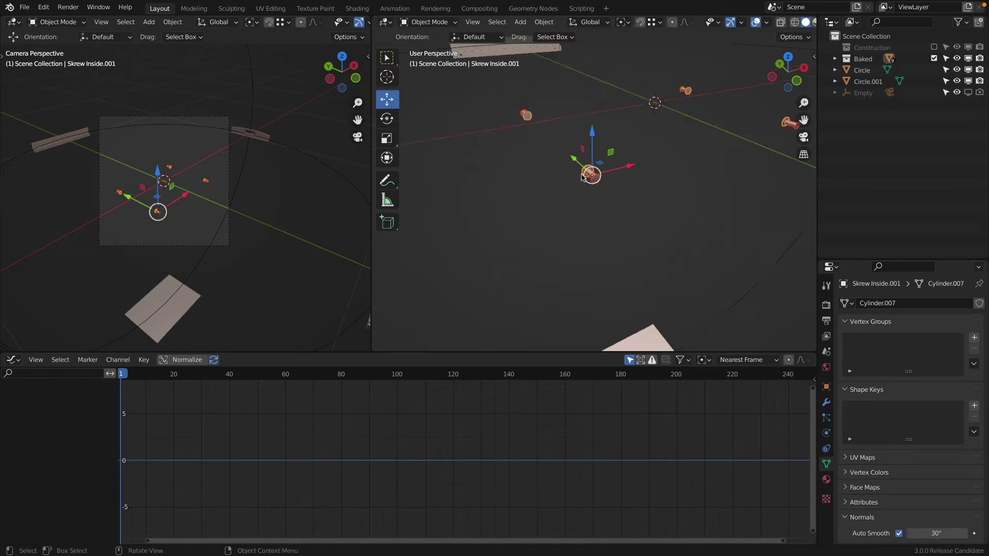
scroll(579, 173, down, 2)
drag(566, 159, 634, 236)
scroll(636, 229, down, 3)
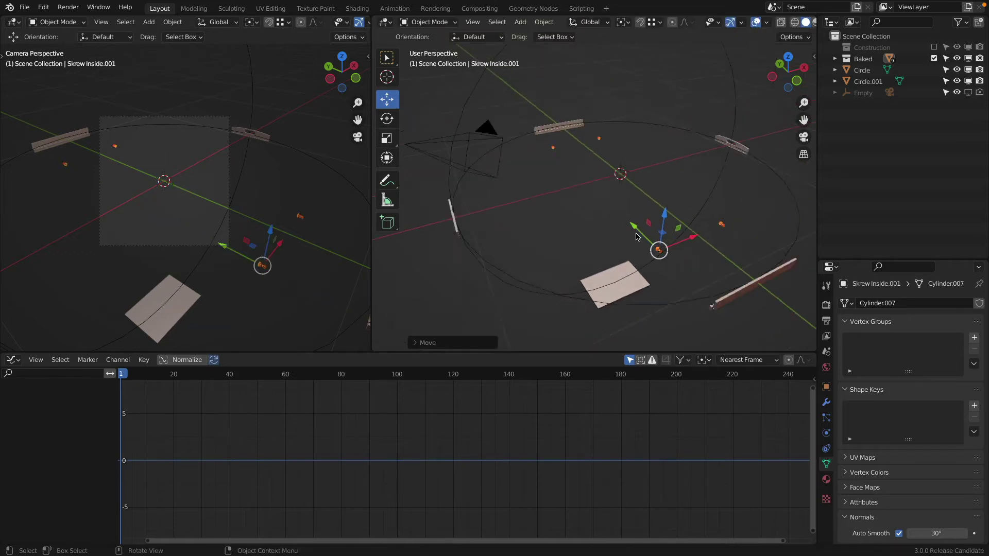
drag(589, 191, 618, 233)
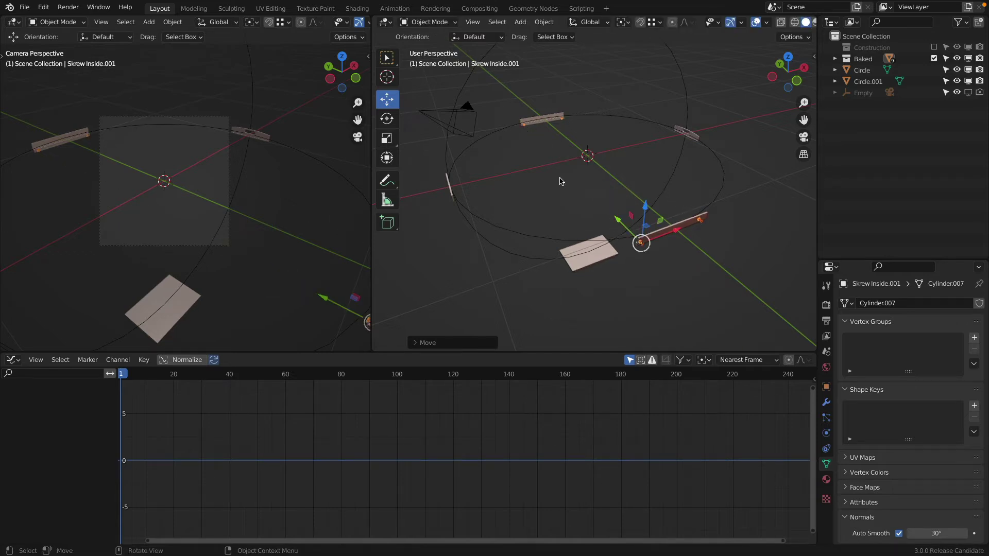
- Make both guide circles and the camera unselectable in the scene
click(512, 240)
shift+click(511, 250)
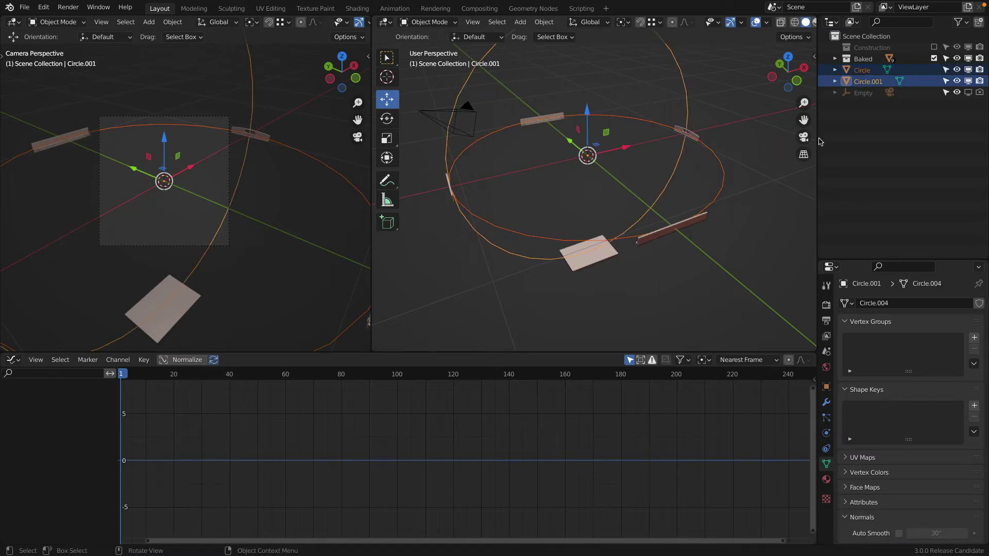
click(946, 70)
click(946, 81)
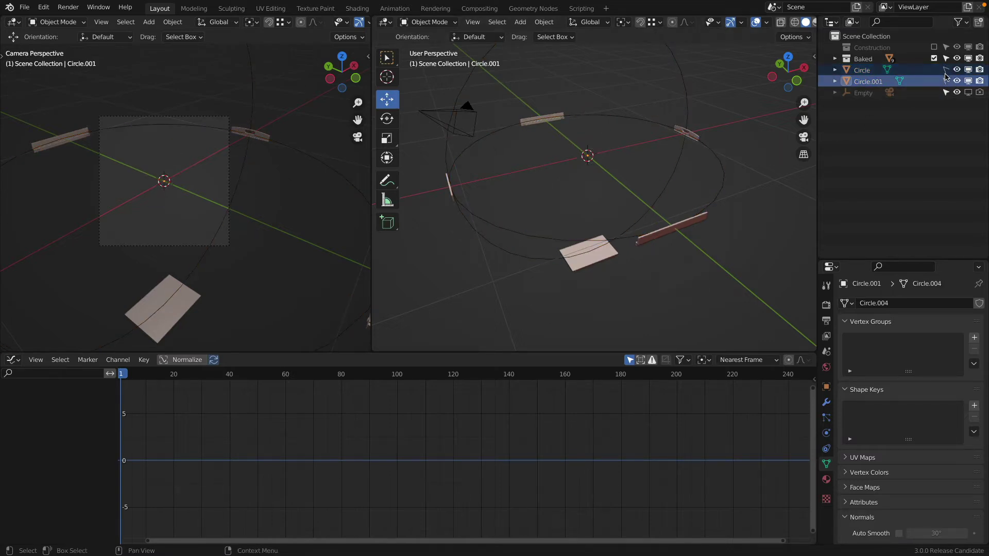
click(468, 134)
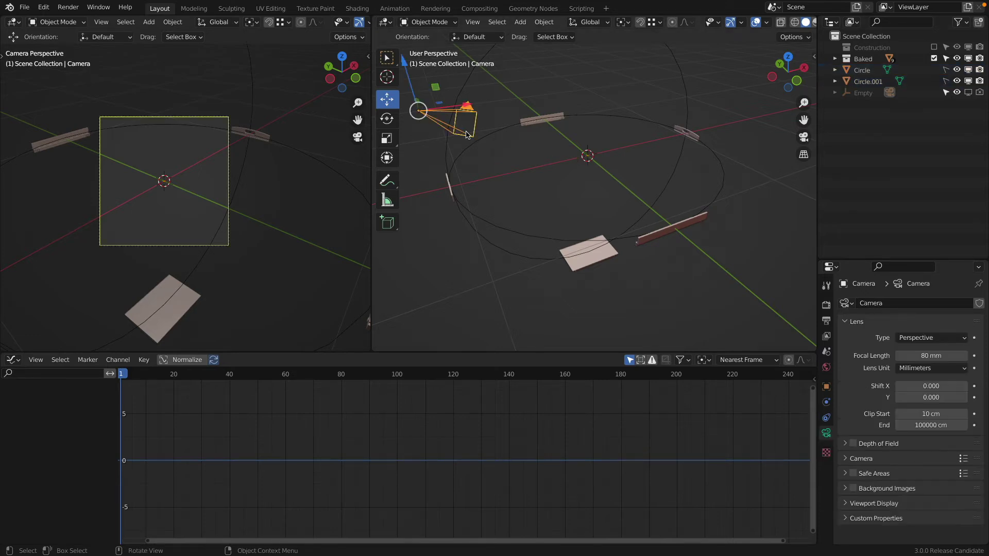
click(835, 93)
click(947, 105)
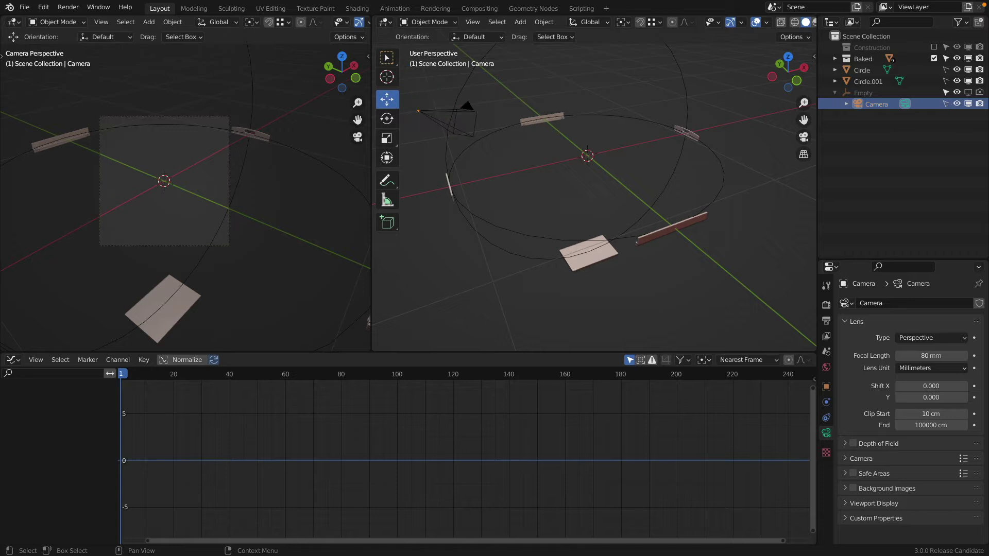
- Select all of the tray's parts and check their exploded positions in both the camera and perspective views
key(a)
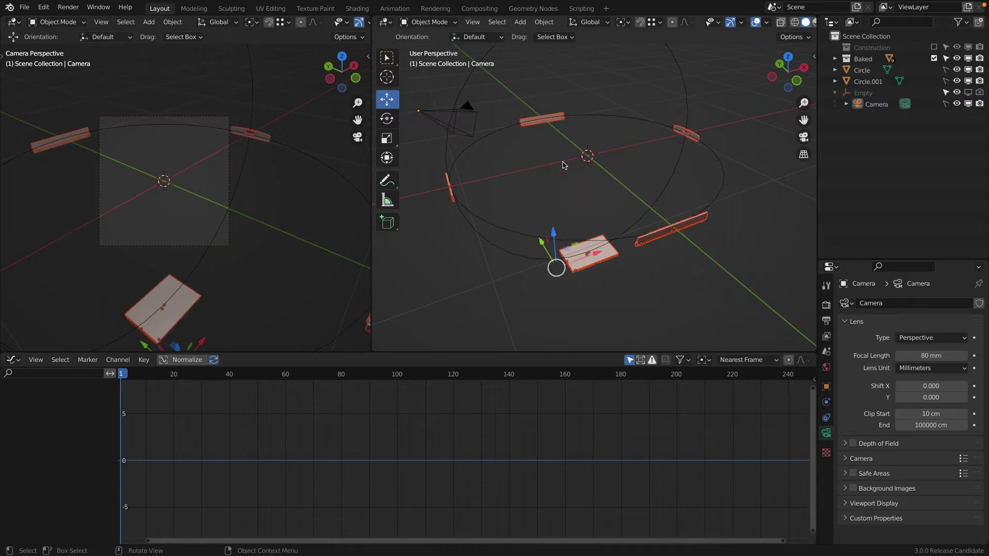
key(alt+a)
key(a)
scroll(271, 178, up, 2)
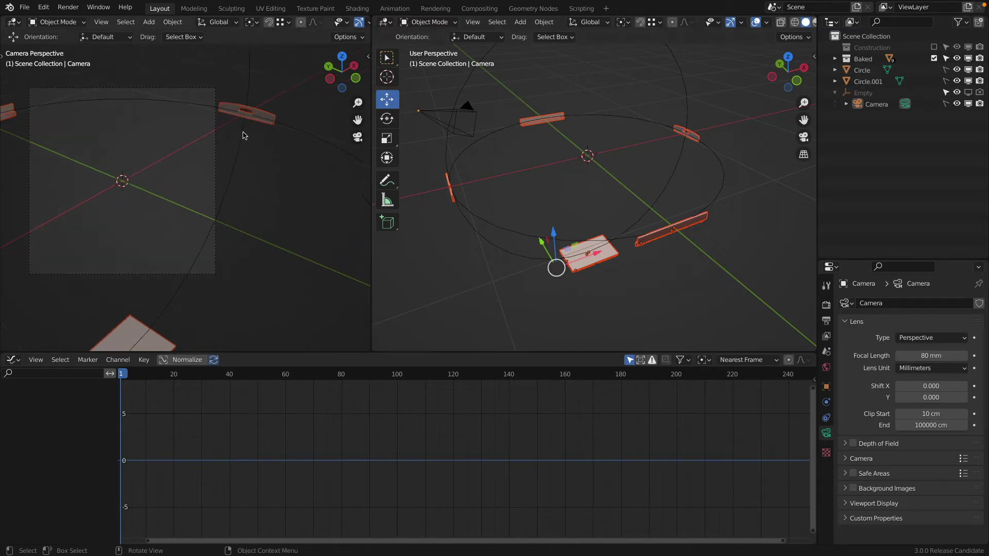
shift+middle_drag(205, 121, 268, 123)
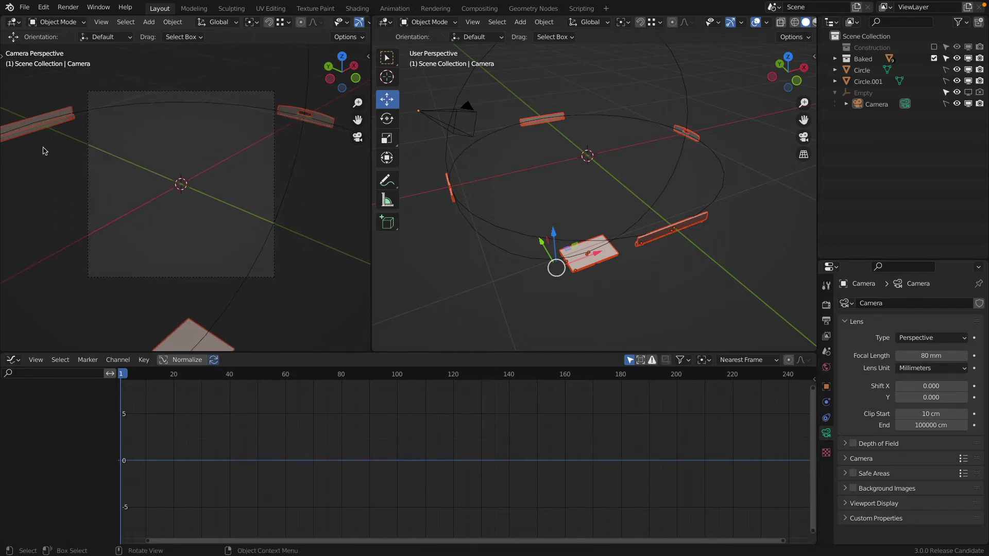
scroll(188, 221, down, 4)
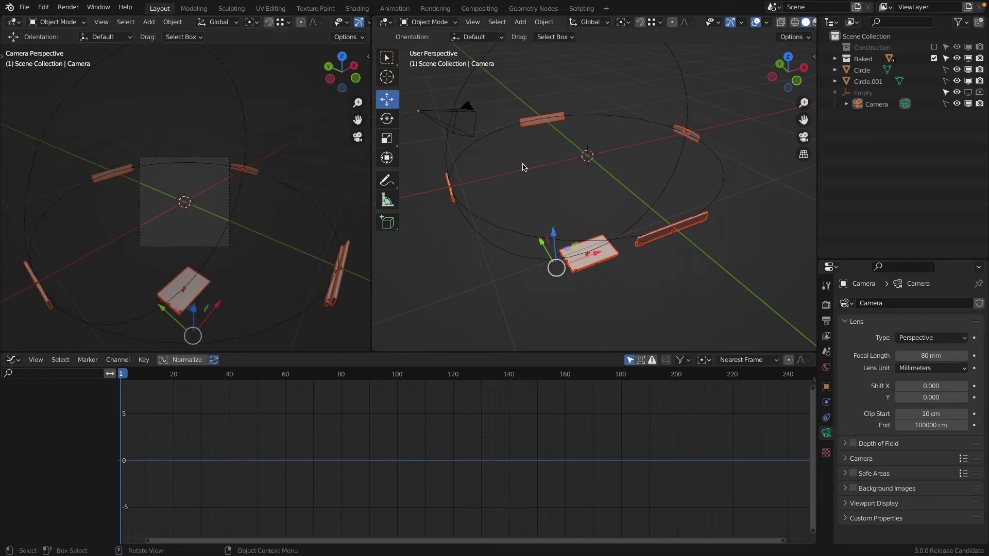
scroll(524, 167, up, 2)
middle_drag(524, 173, 552, 132)
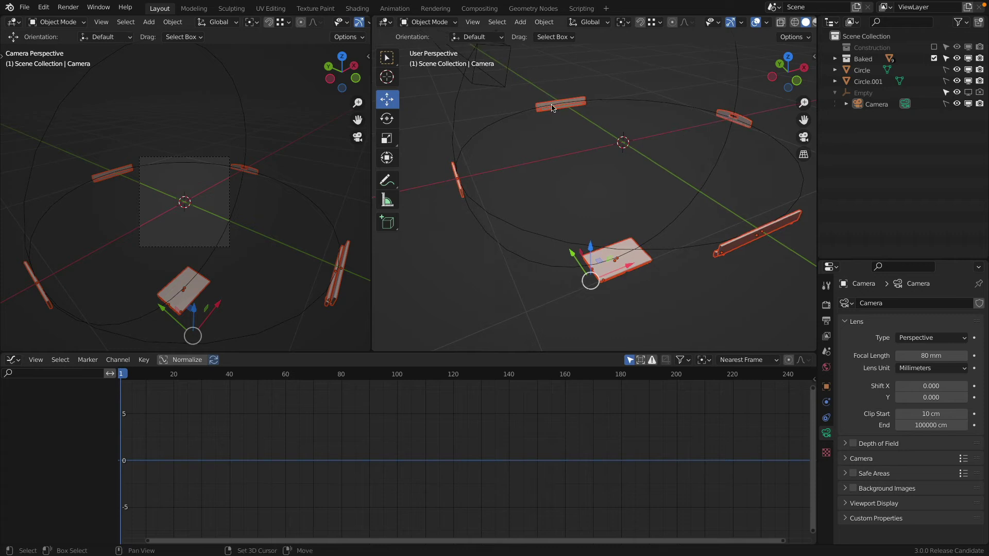
- In wireframe shading, make the bottom panel the active object and insert a Location keyframe for all selected parts at frame 1
scroll(605, 273, up, 5)
key(shift+z)
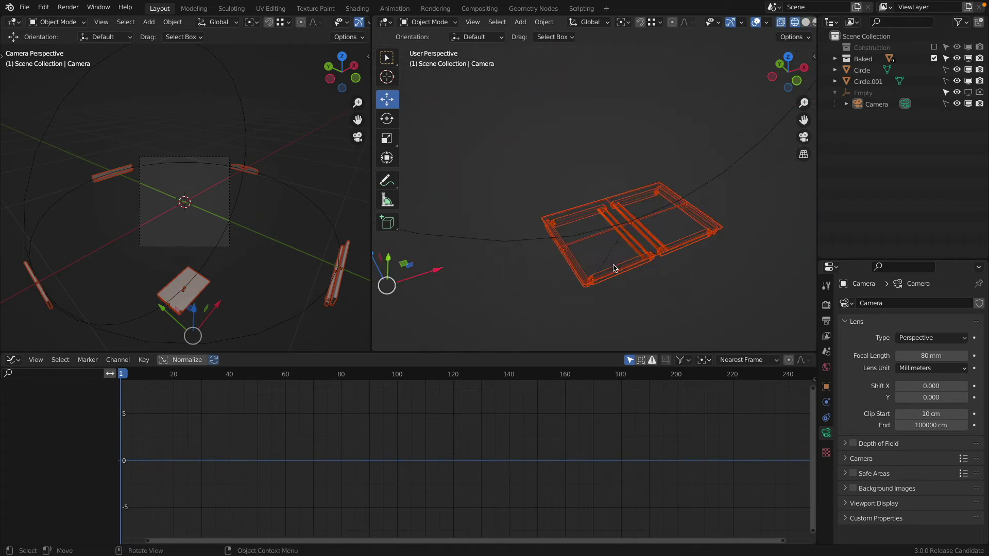
click(601, 204)
scroll(598, 201, down, 6)
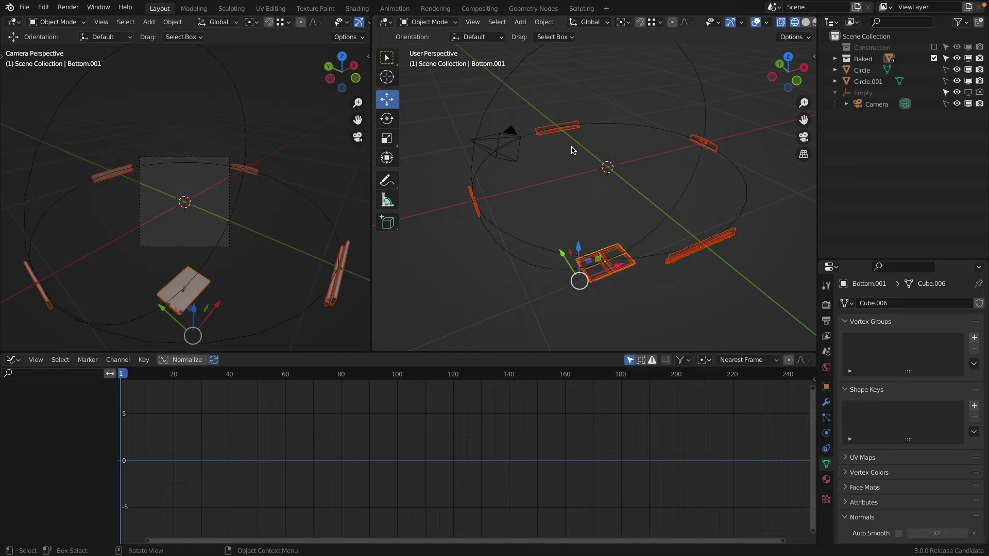
key(i)
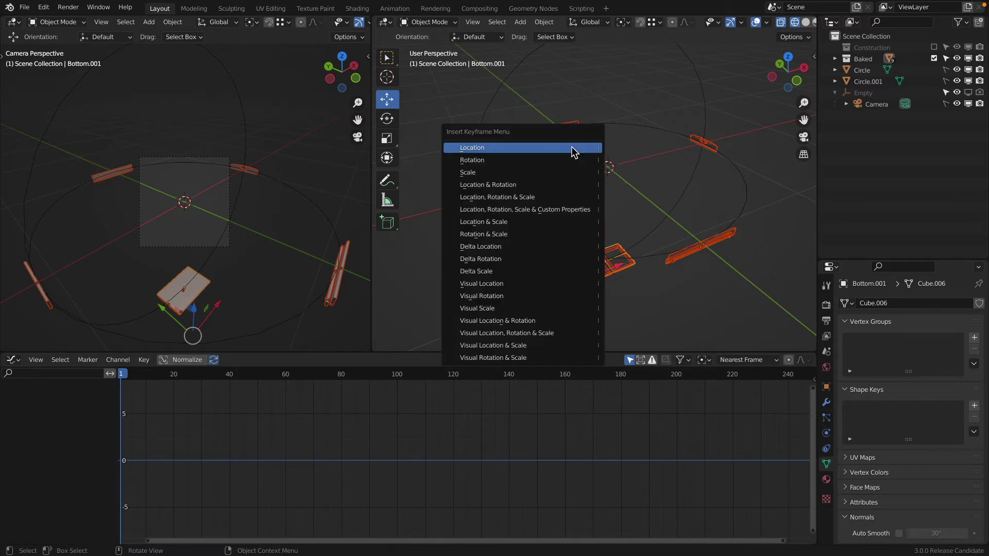
click(572, 147)
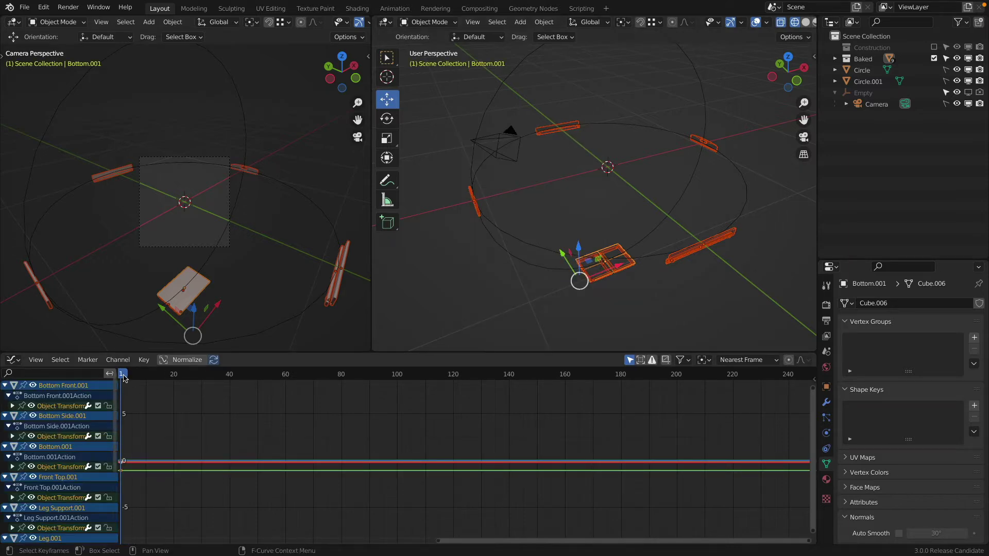
- Go to frame 10 and make the inside screws the only selected parts at the front board
drag(124, 378, 145, 354)
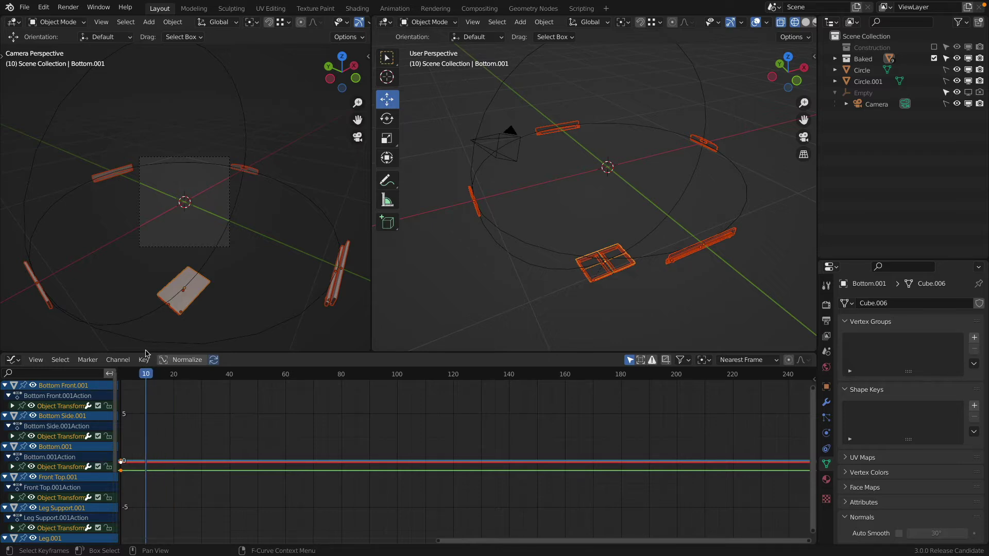
scroll(656, 273, up, 3)
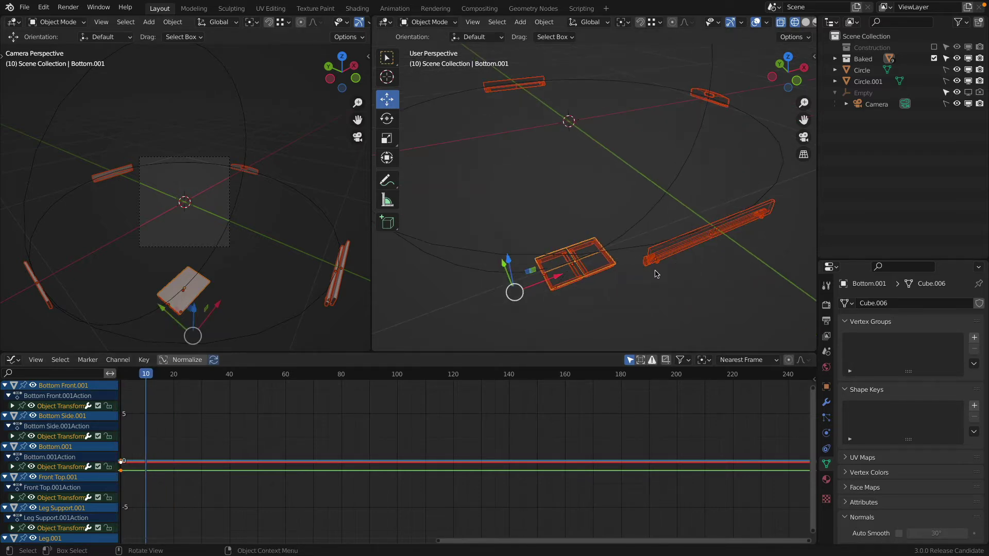
click(658, 257)
click(658, 257)
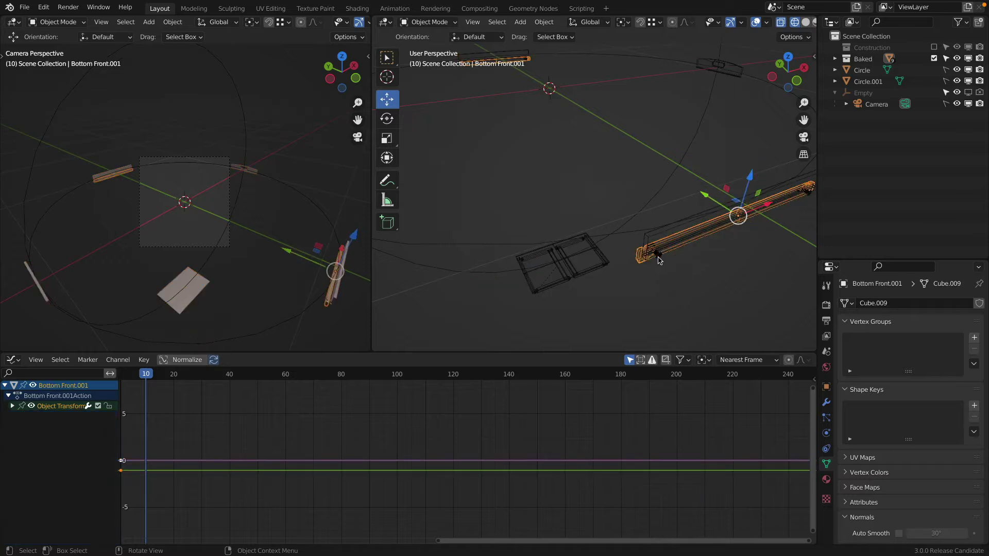
click(657, 257)
scroll(657, 257, up, 3)
scroll(657, 257, down, 3)
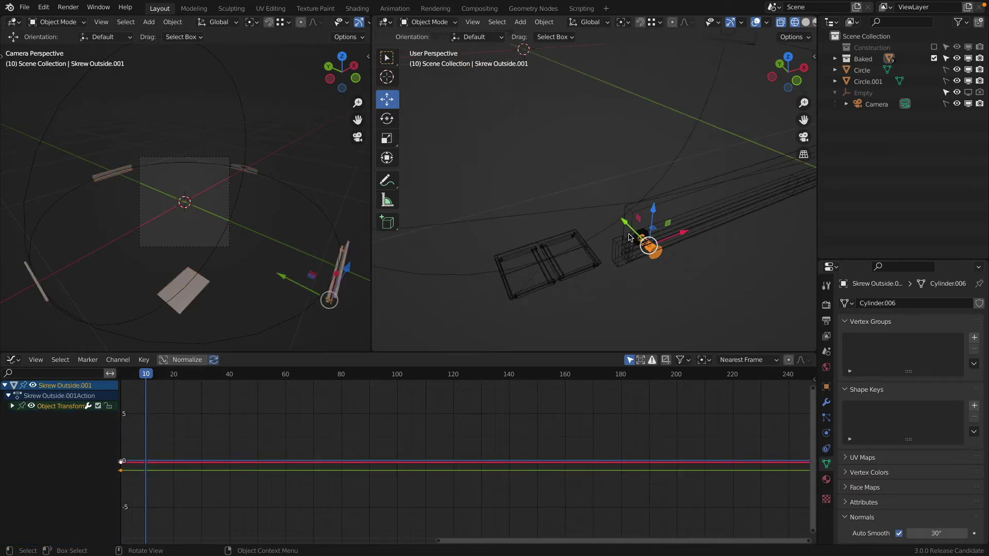
click(632, 237)
scroll(578, 217, down, 2)
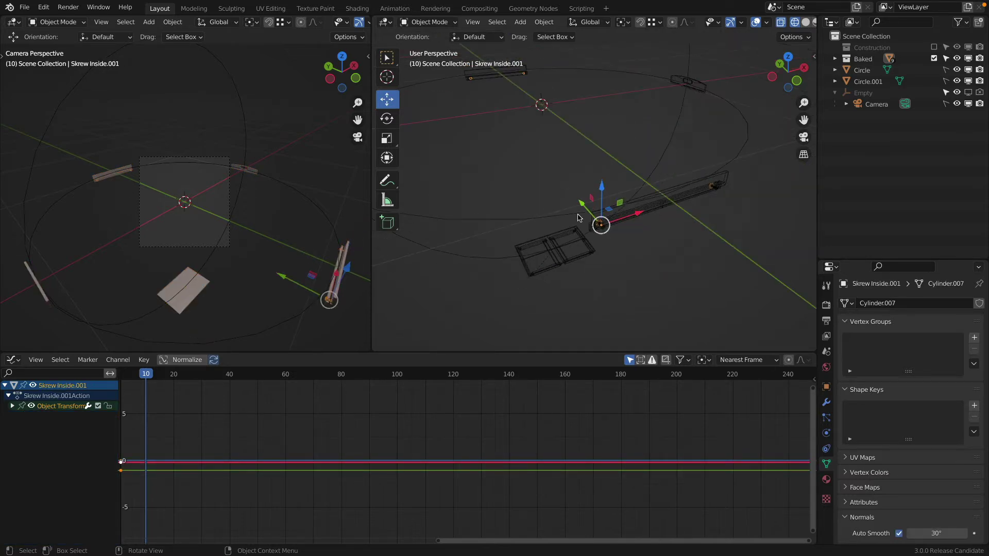
- In the top view, move the inside screws along Y back into the assembled tray's footprint near the origin
key(KP_7)
key(g)
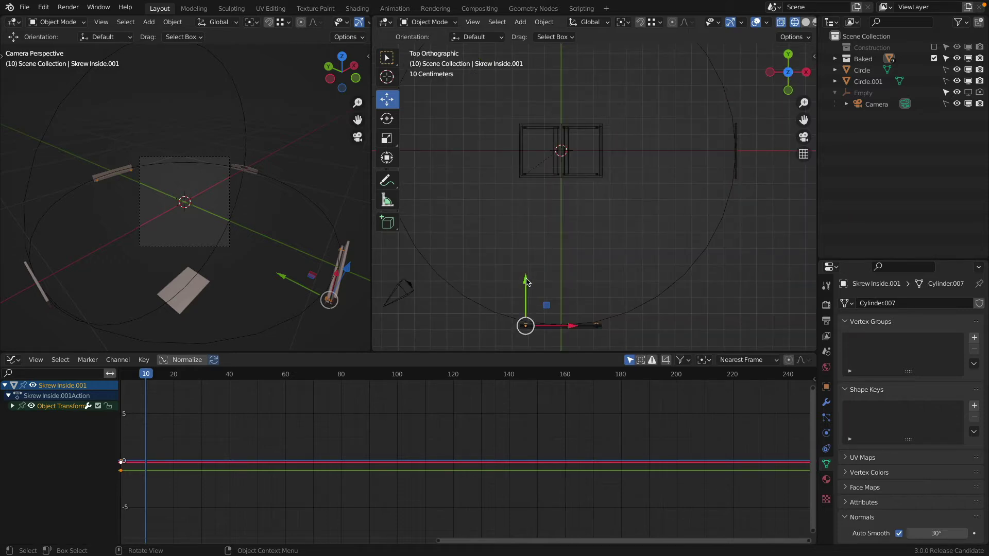
key(y)
click(574, 131)
- Adjust the inside screws along Y so their shafts pass through the legs and their heads sit close to the inner faces
scroll(544, 144, up, 10)
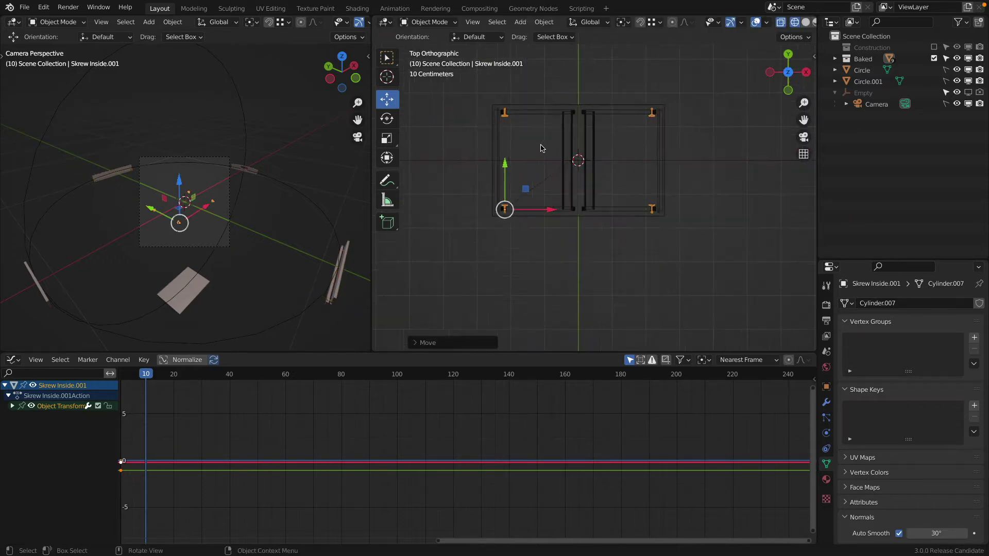
shift+middle_drag(481, 256, 567, 159)
scroll(566, 159, up, 7)
scroll(545, 226, up, 3)
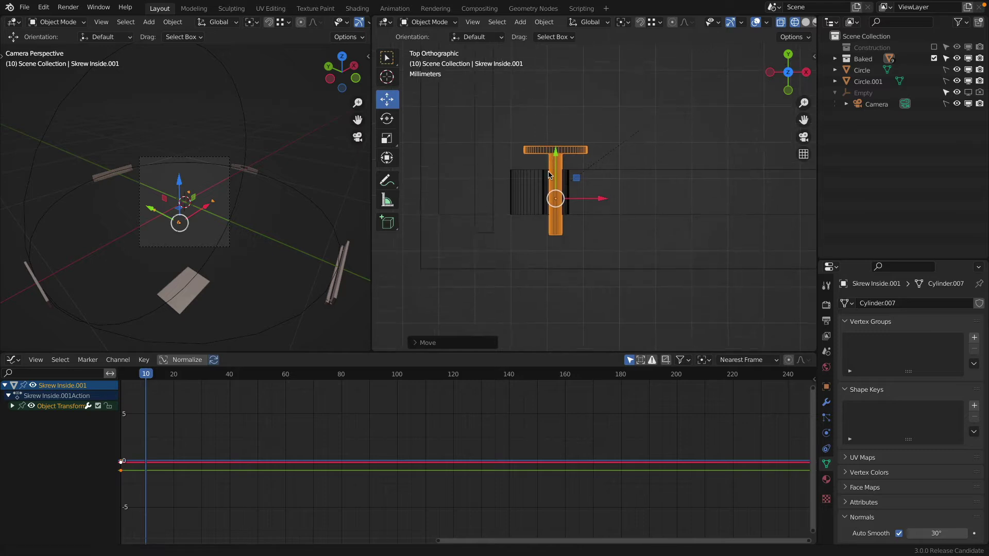
key(g)
key(y)
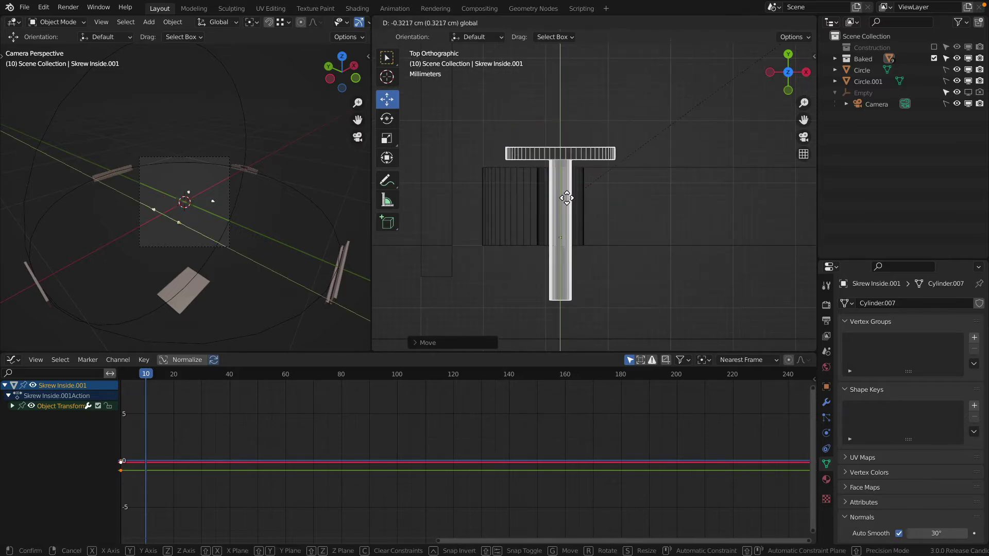
drag(571, 202, 539, 263)
scroll(561, 226, up, 3)
scroll(538, 261, down, 5)
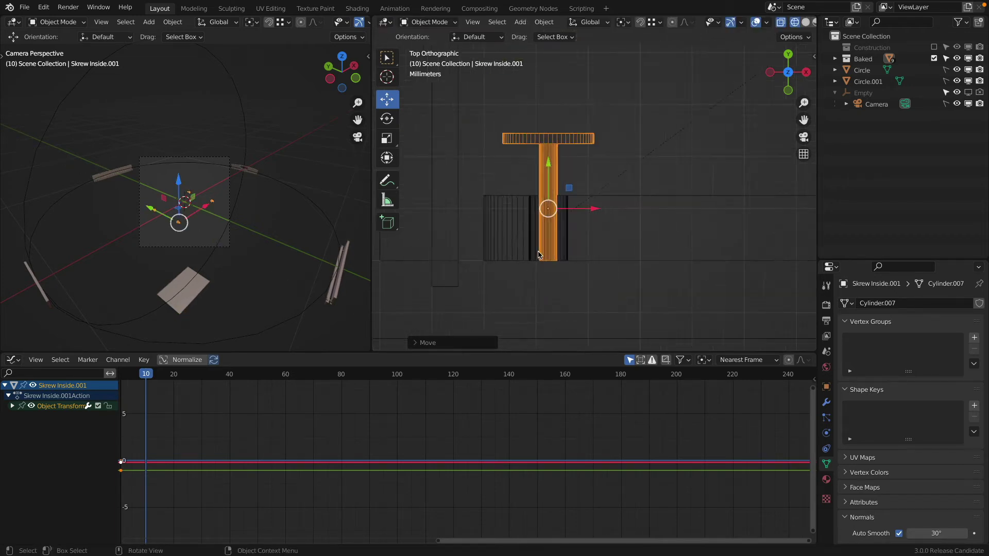
drag(547, 174, 549, 216)
scroll(547, 217, up, 3)
scroll(544, 220, up, 2)
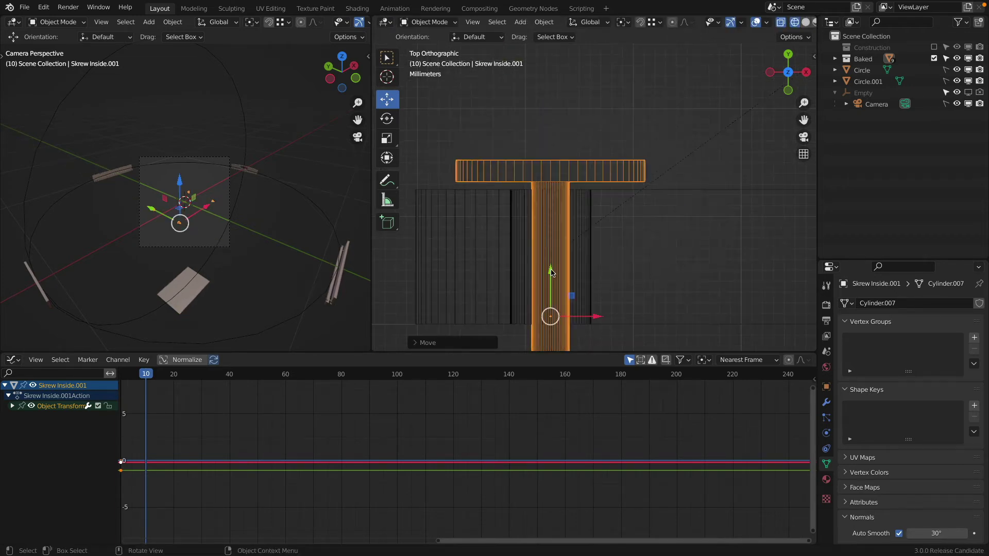
- Fine-tune the inside screws along Y until the undersides of their heads sit flush against the legs
drag(553, 273, 554, 281)
scroll(494, 241, up, 3)
scroll(495, 241, up, 1)
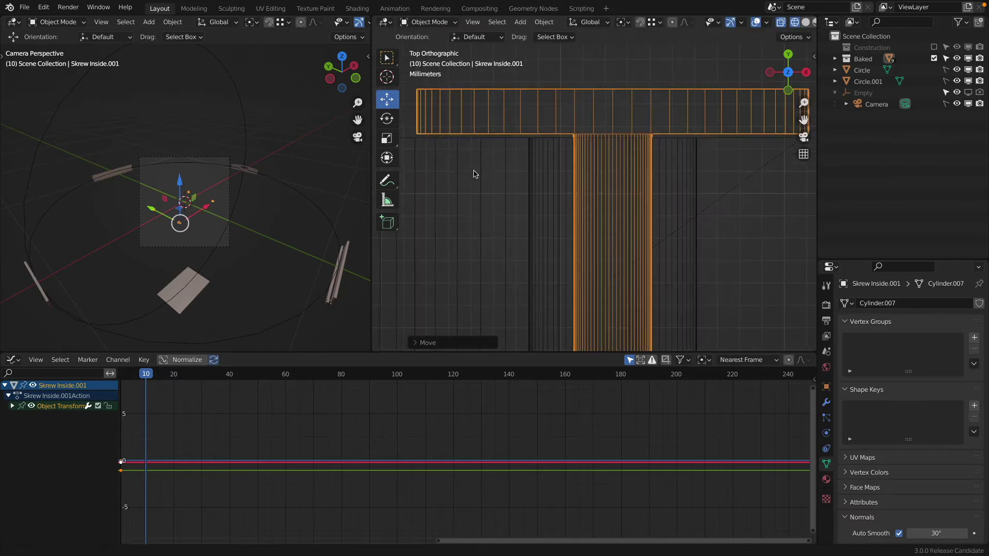
scroll(525, 172, up, 5)
key(g)
key(y)
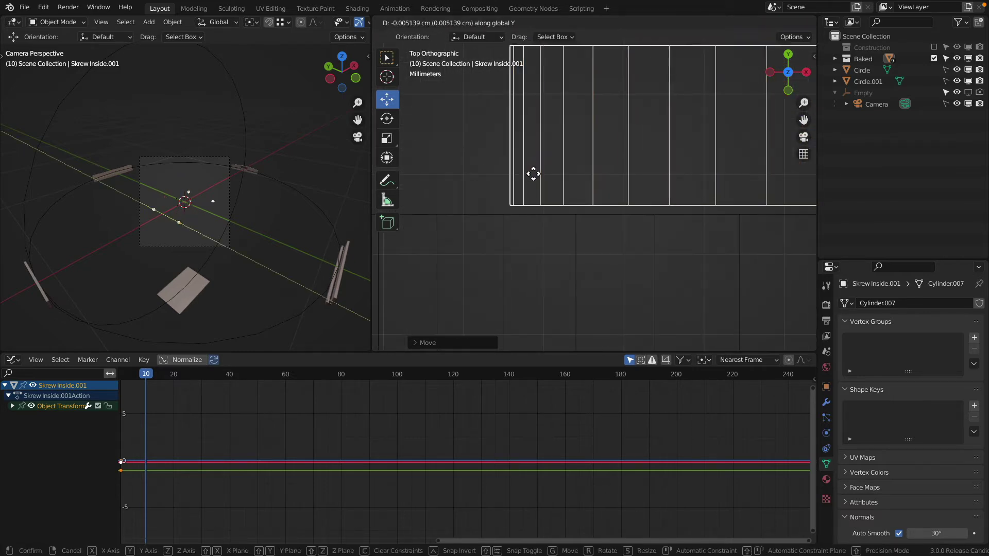
click(529, 175)
scroll(529, 175, down, 4)
scroll(529, 178, down, 3)
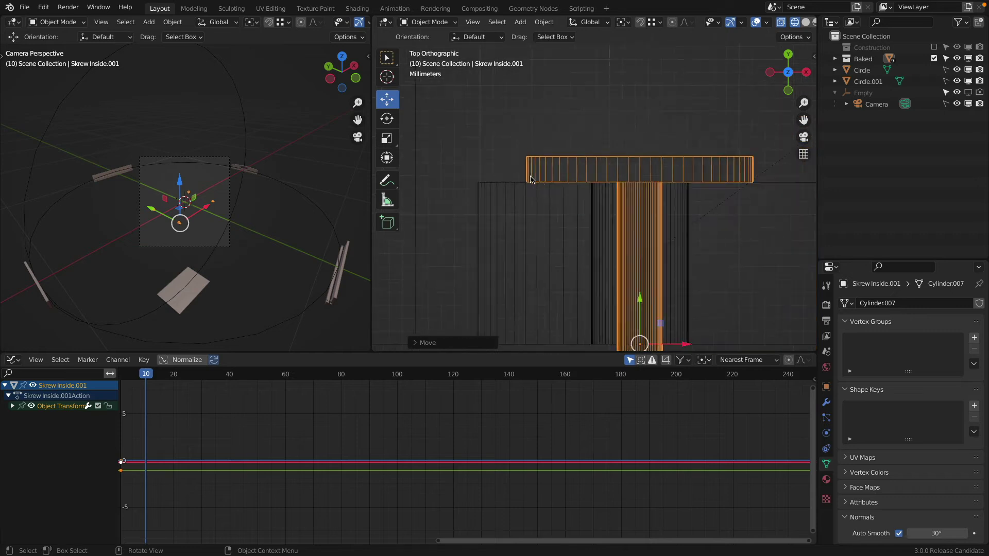
scroll(535, 183, up, 6)
scroll(543, 185, down, 7)
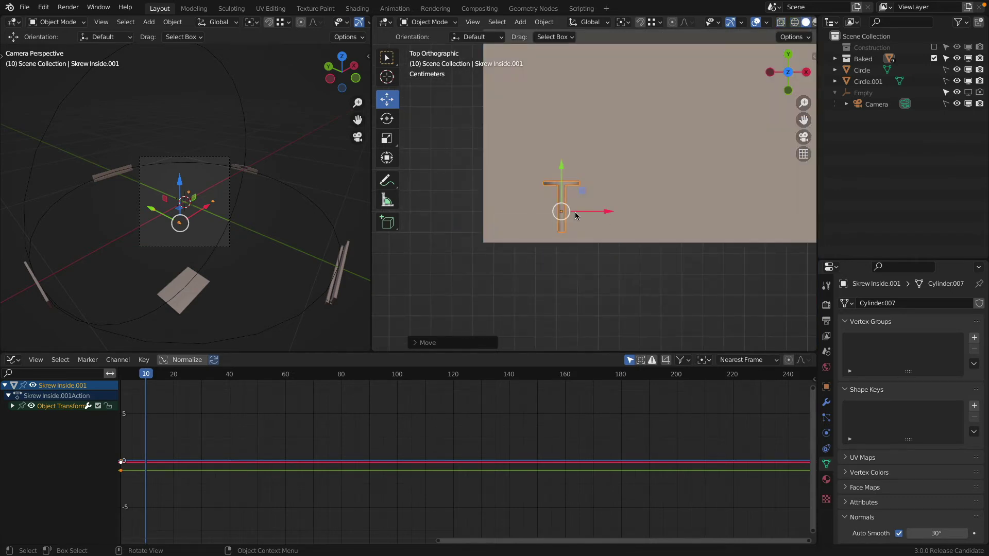
- Insert a Location keyframe for the inside screws at frame 10
scroll(571, 213, down, 2)
scroll(210, 225, up, 4)
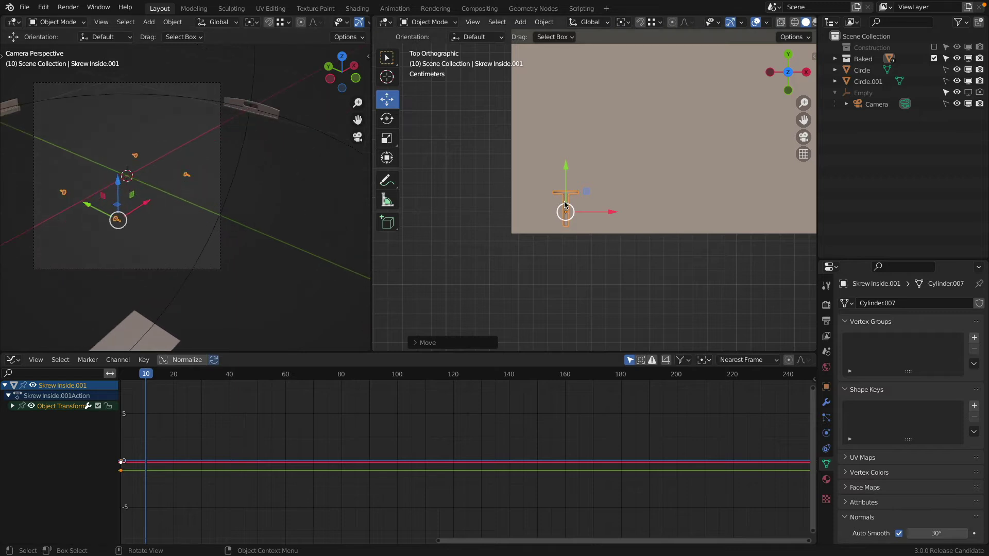
key(i)
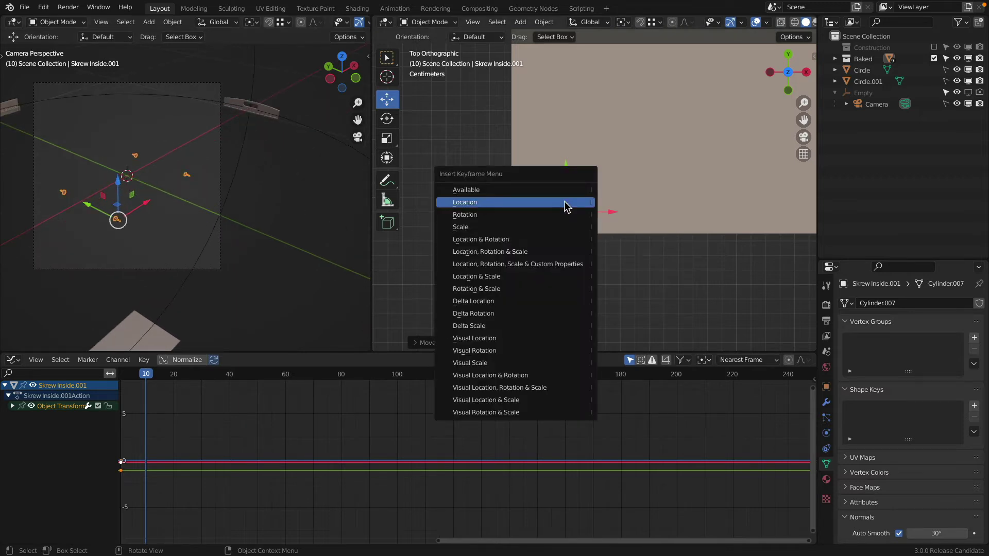
click(564, 202)
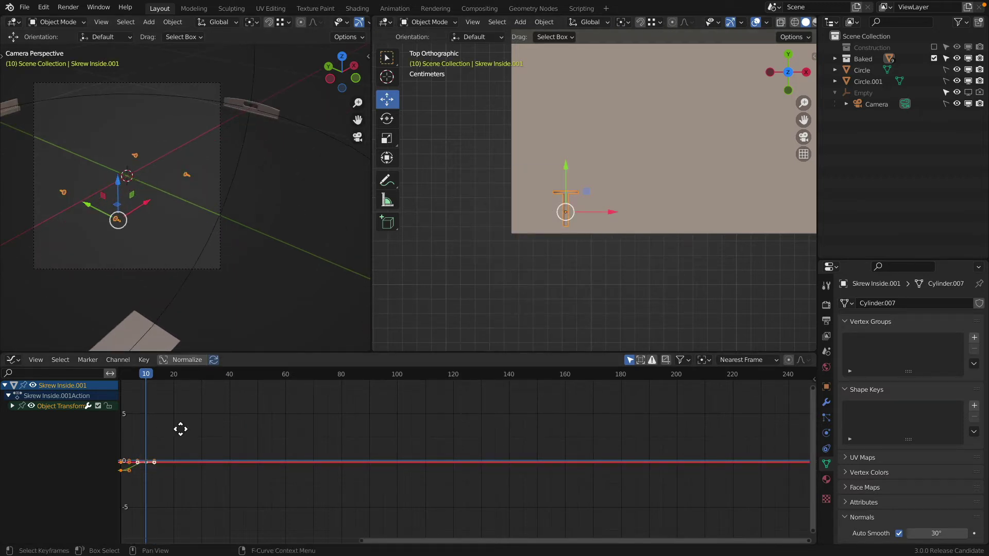
- Examine the inside screws' location curves between frames 1 and 10 in the graph editor
middle_drag(180, 429, 420, 467)
scroll(396, 457, down, 2)
scroll(395, 457, up, 20)
scroll(395, 457, up, 12)
scroll(395, 459, down, 7)
ctrl+middle_drag(420, 467, 442, 459)
scroll(414, 469, up, 5)
scroll(414, 467, down, 1)
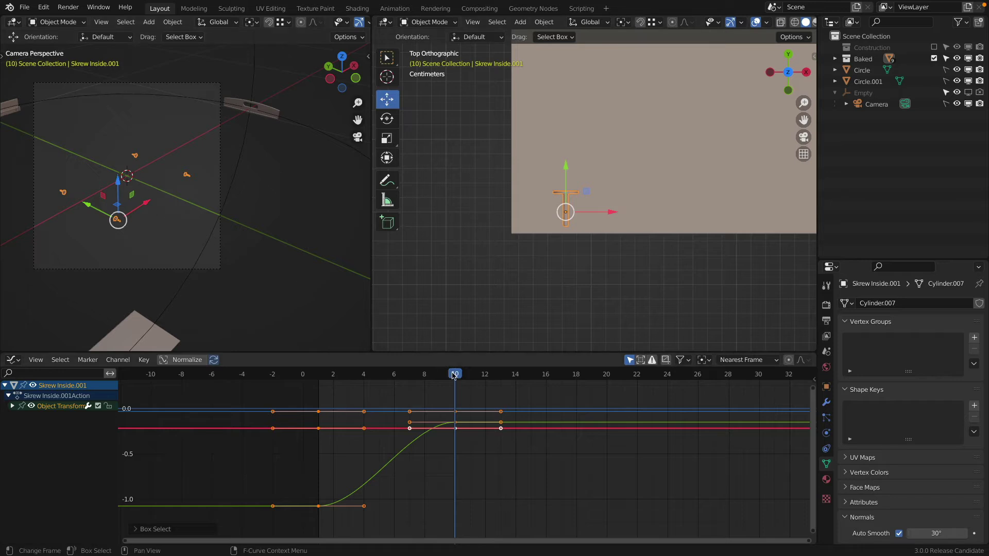
- Return to frame 1 and play the animation repeatedly to check the inside screws' motion
drag(454, 375, 321, 373)
key(F3)
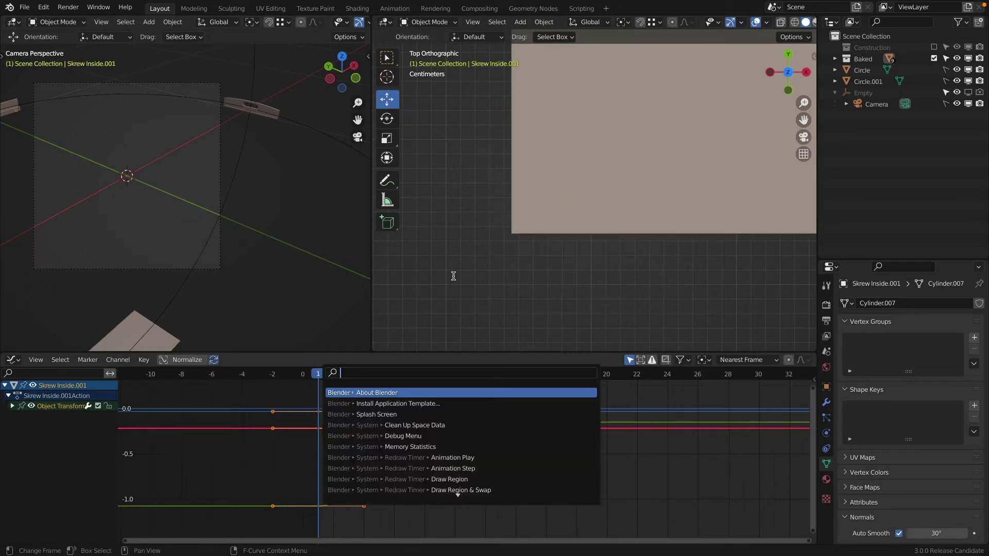
key(Escape)
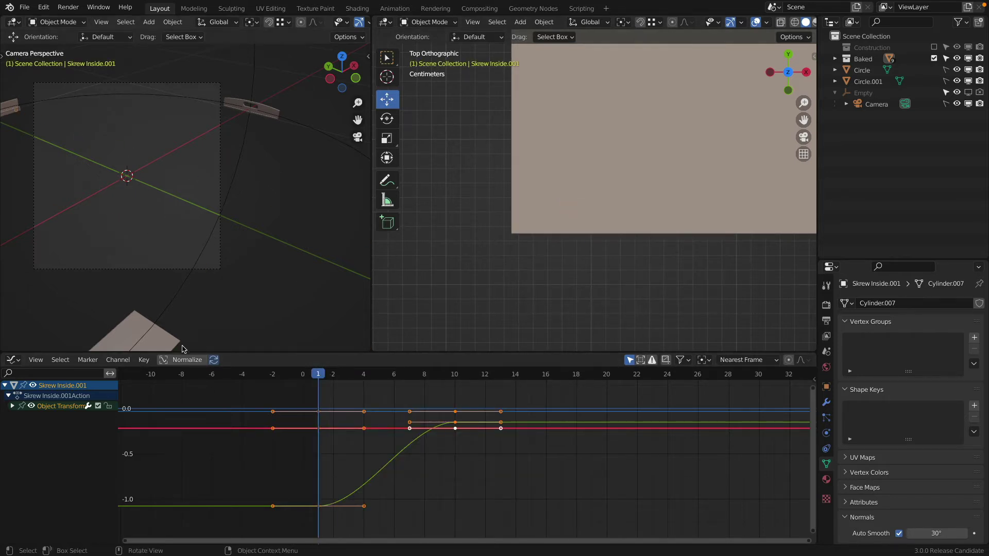
key(space)
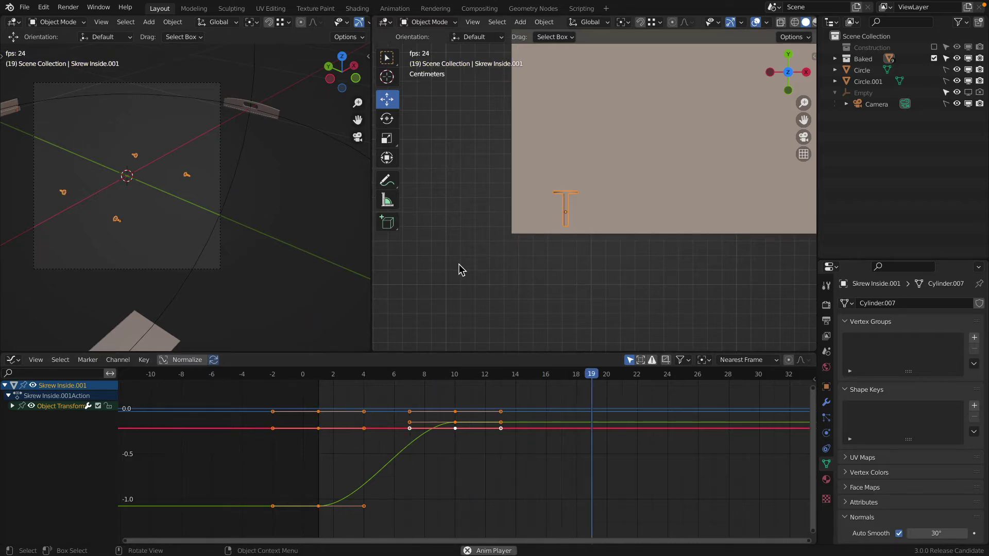
key(Escape)
key(space)
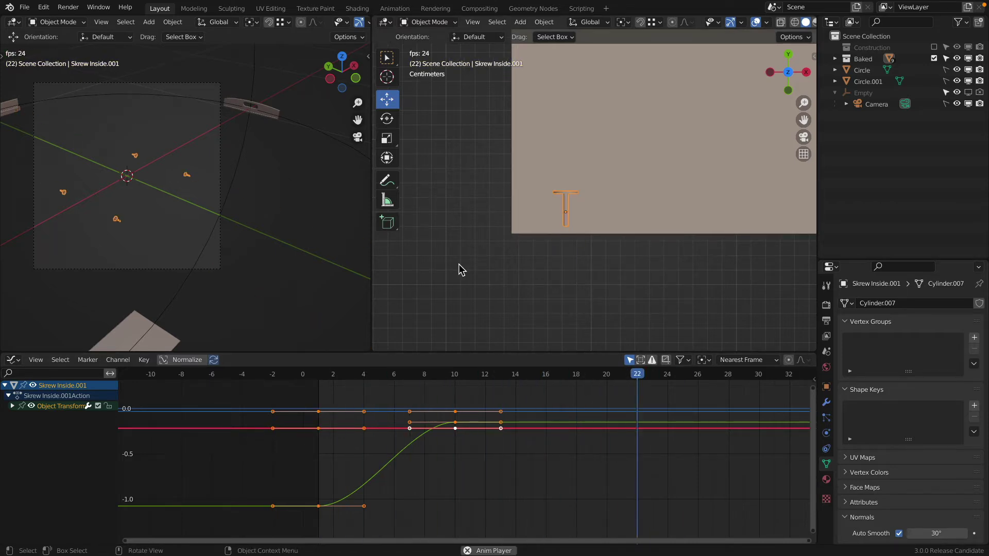
key(Escape)
key(space)
key(Escape)
key(space)
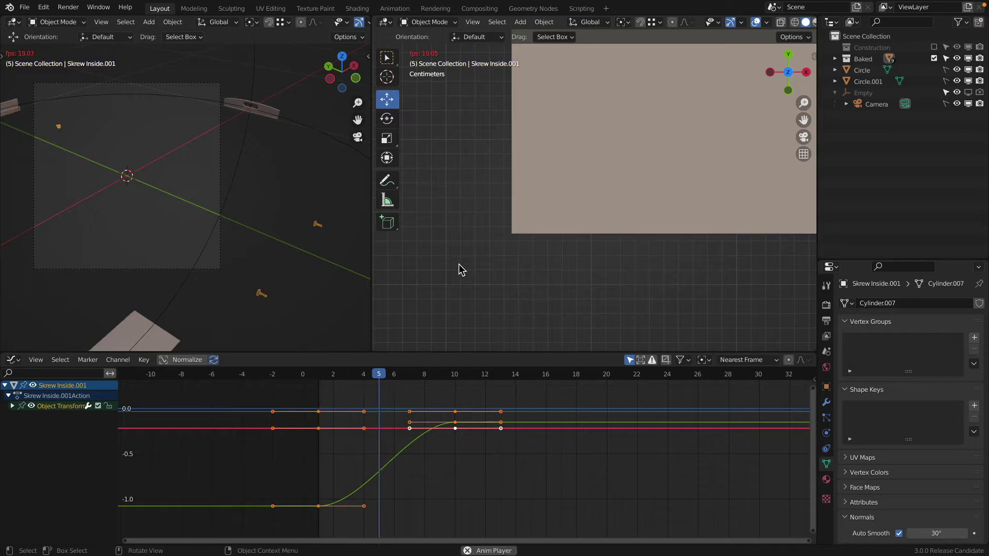
key(Escape)
- Open the scene's render properties
click(826, 308)
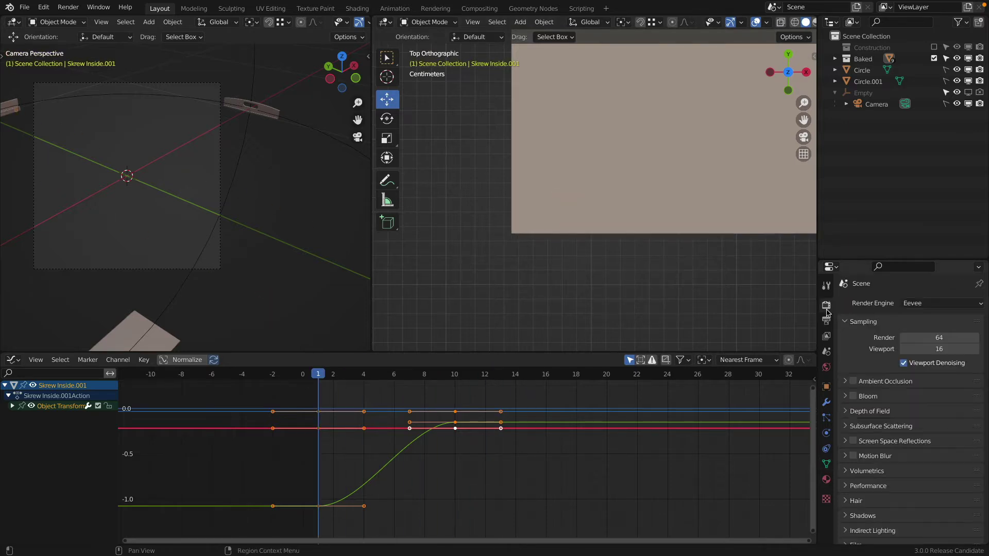
- Set the scene's end frame to 10 and play back the screw animation
click(826, 322)
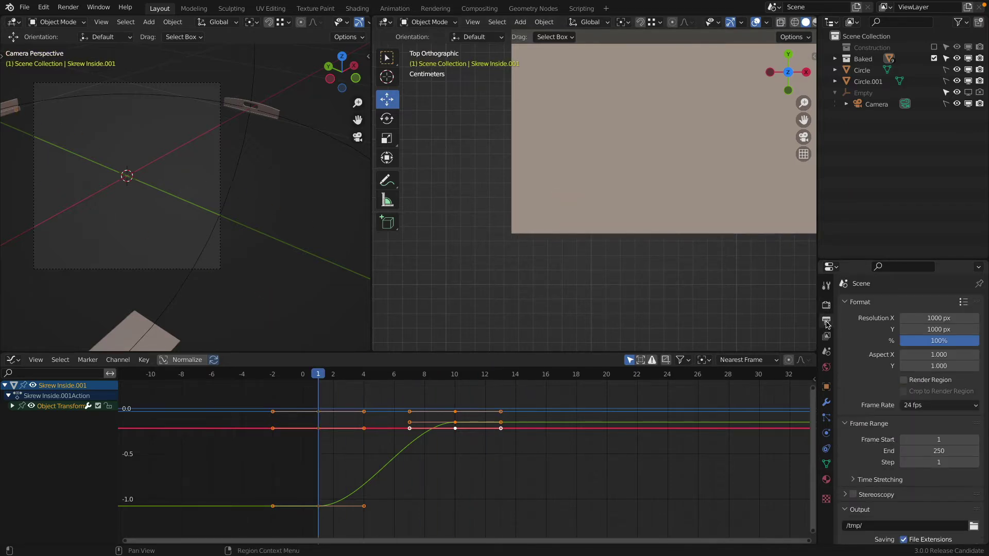
click(960, 451)
text(10)
key(Return)
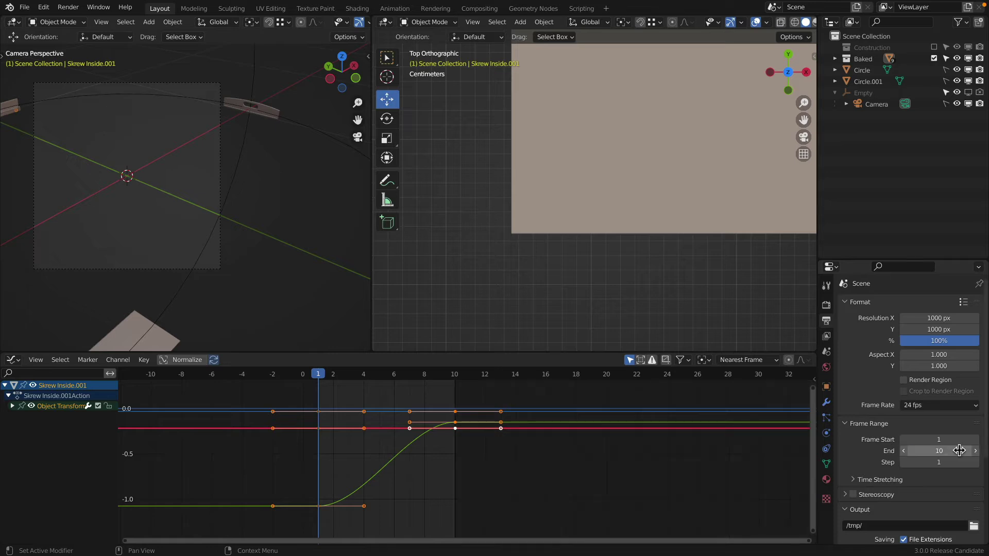
key(space)
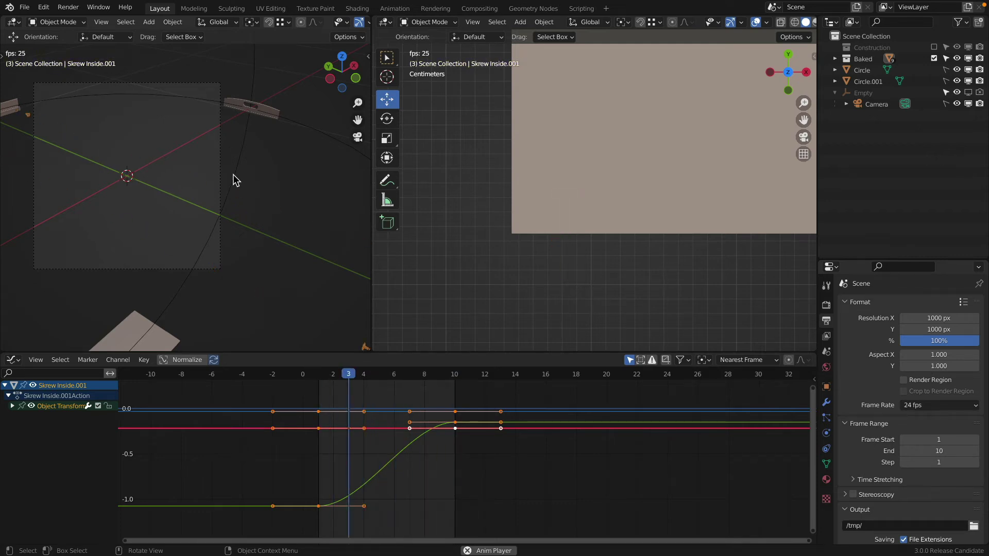
key(Escape)
- Select only the inside screw's final keyframes at frame 10 and shift them 10 frames along X to frame 20
key(alt+a)
key(b)
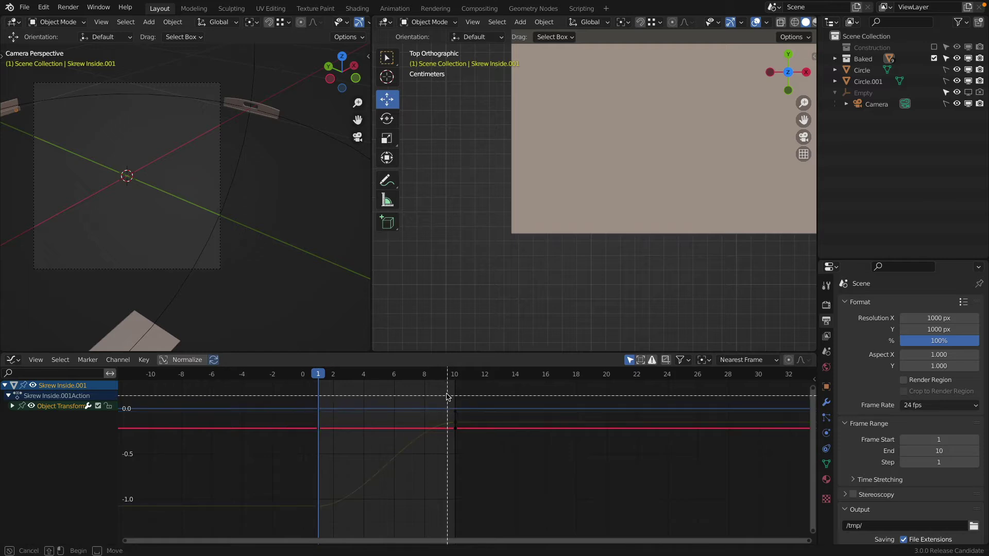
drag(448, 400, 471, 471)
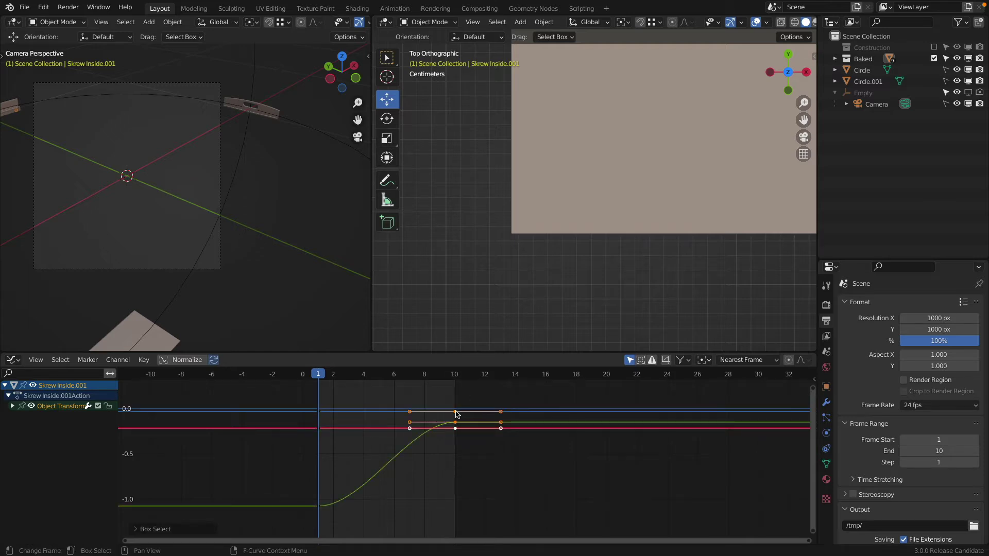
key(g)
key(x)
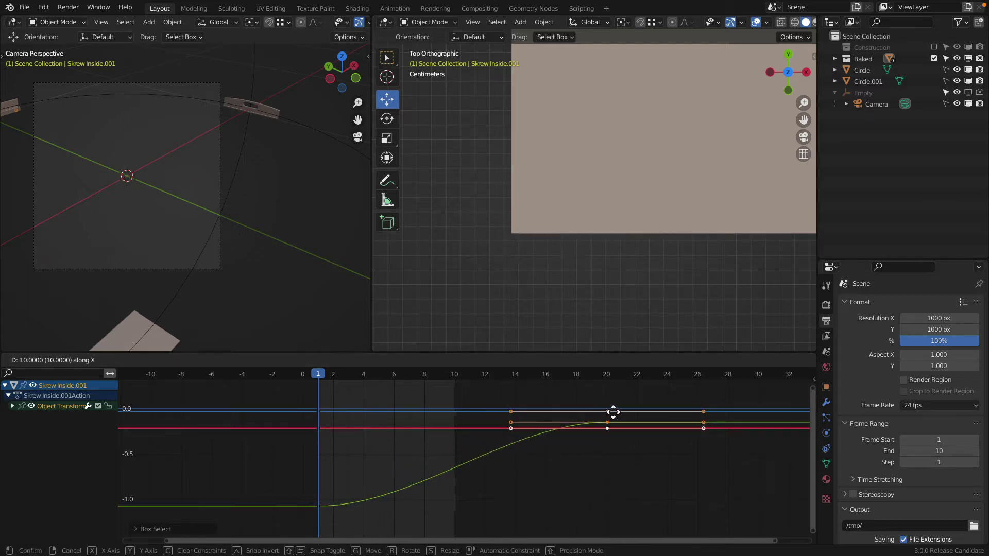
click(613, 412)
- Set the scene's end frame to 20 and play back the slower screw movement
double_click(936, 446)
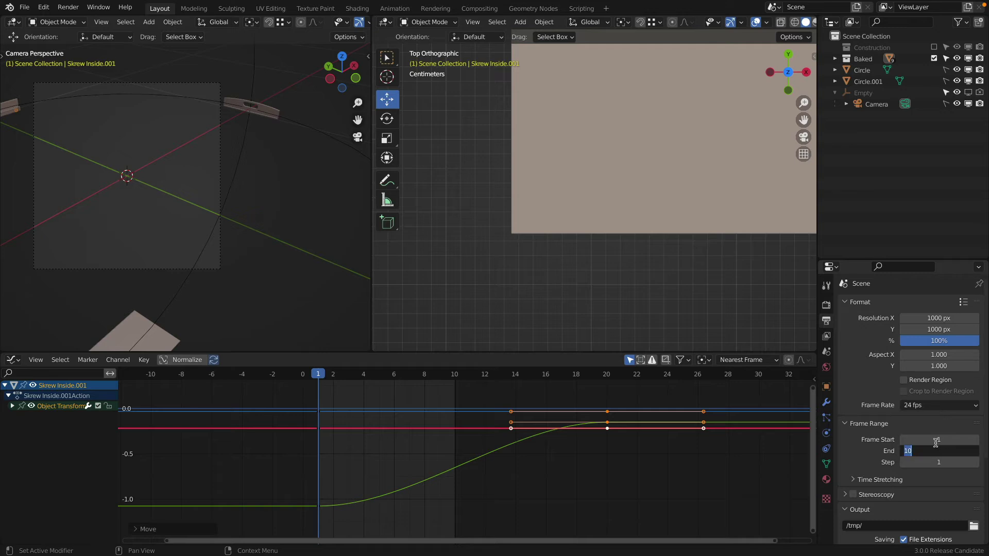
text(20)
key(Return)
key(space)
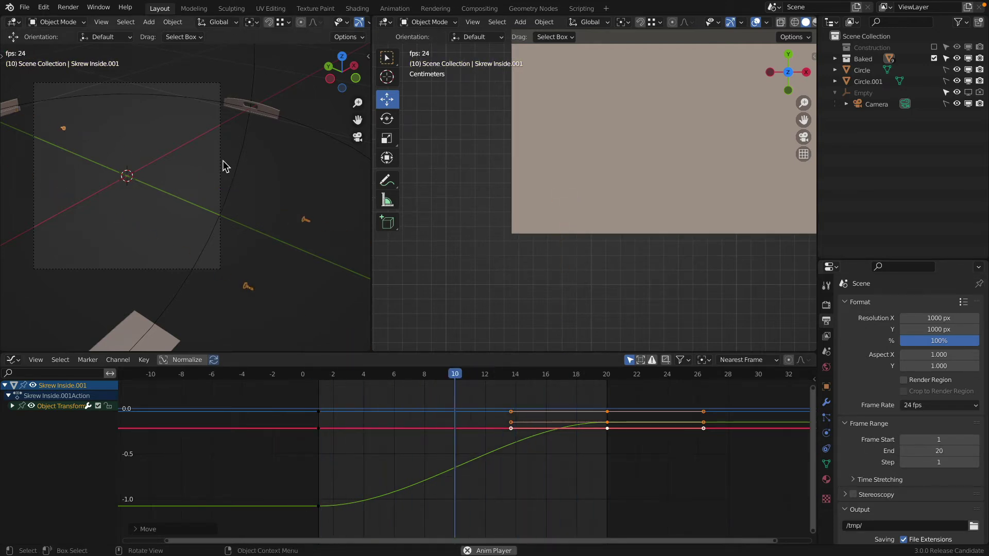
key(Escape)
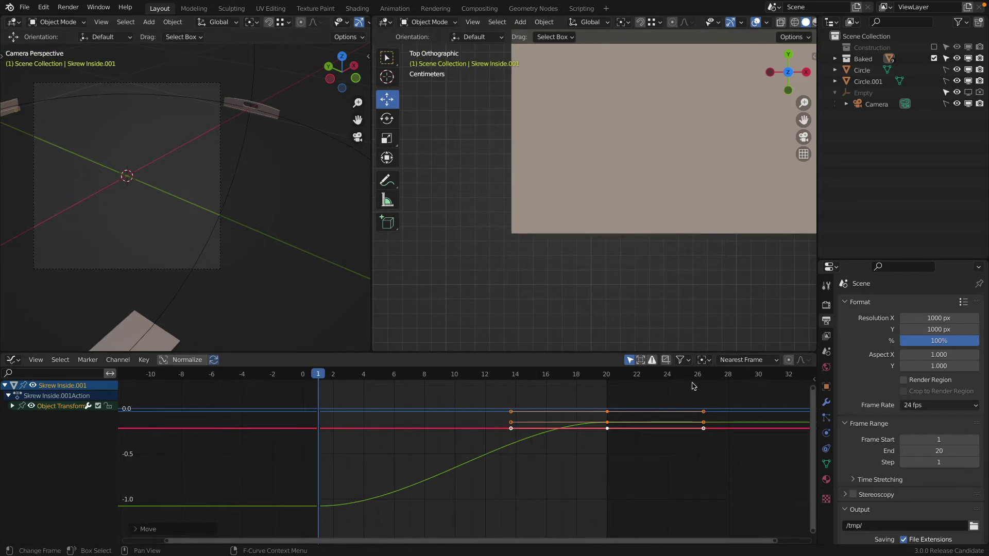
- Shift the selected final keyframes of the screw along the time axis to frame 40
scroll(675, 401, down, 3)
middle_drag(632, 404, 510, 416)
scroll(494, 403, down, 2)
key(g)
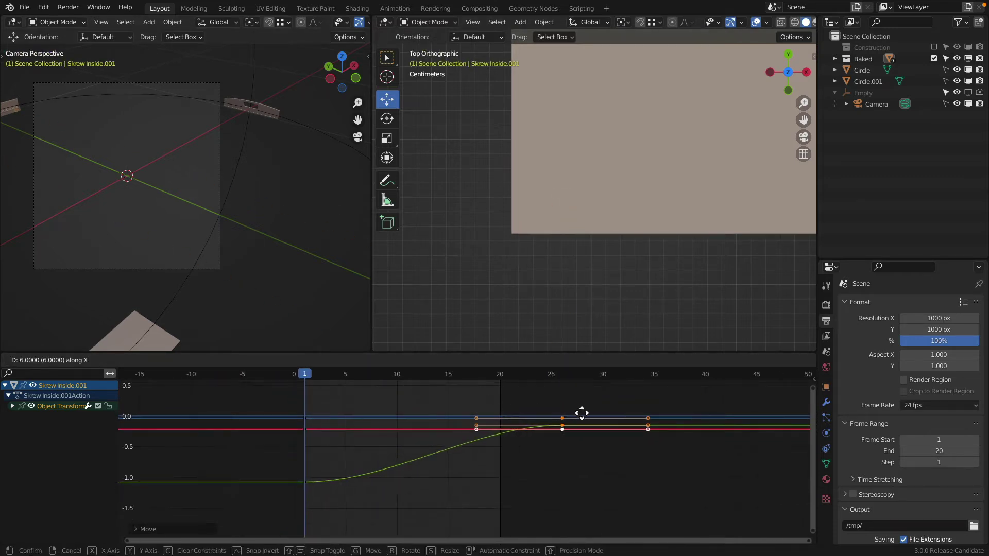
click(700, 437)
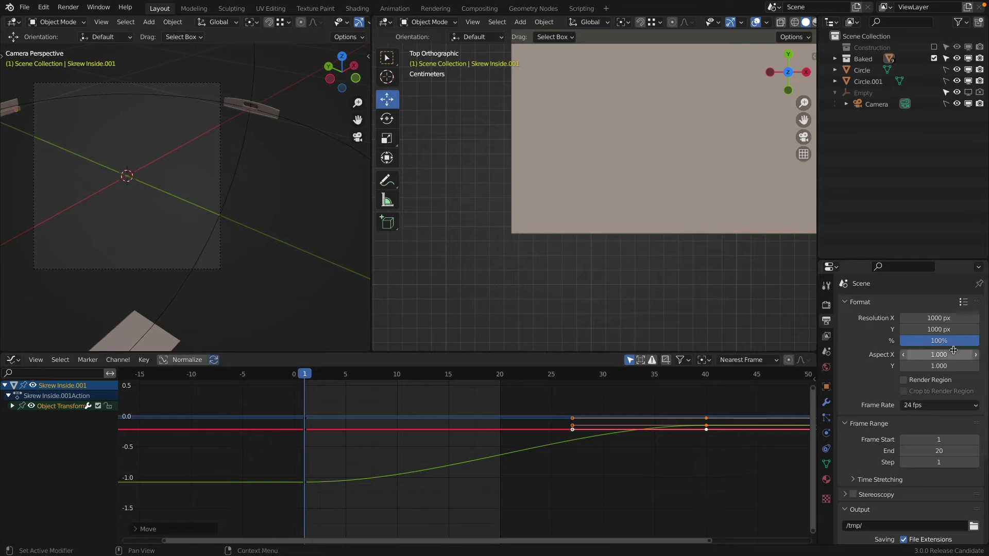
- Set the scene's end frame to 40 and play back the animation
click(934, 448)
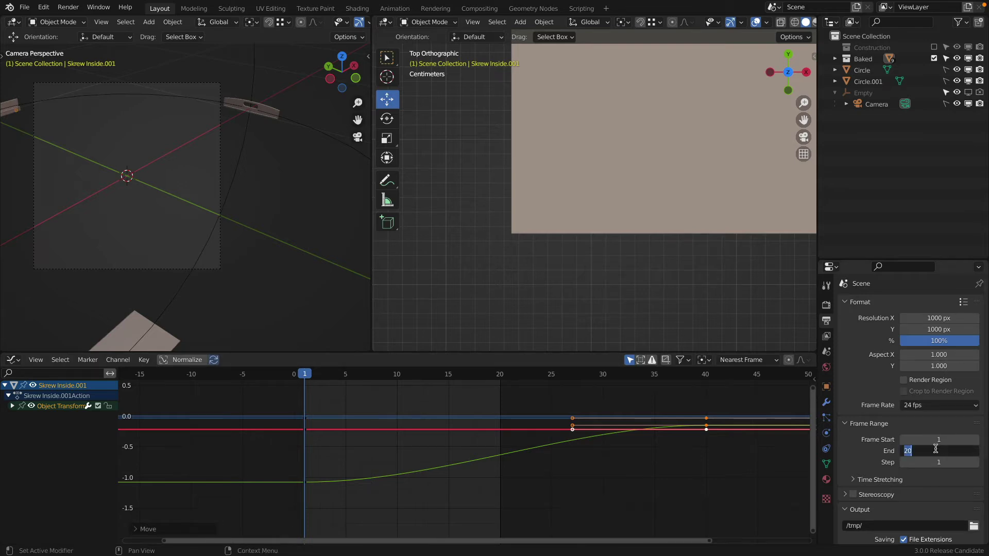
text(40)
key(Return)
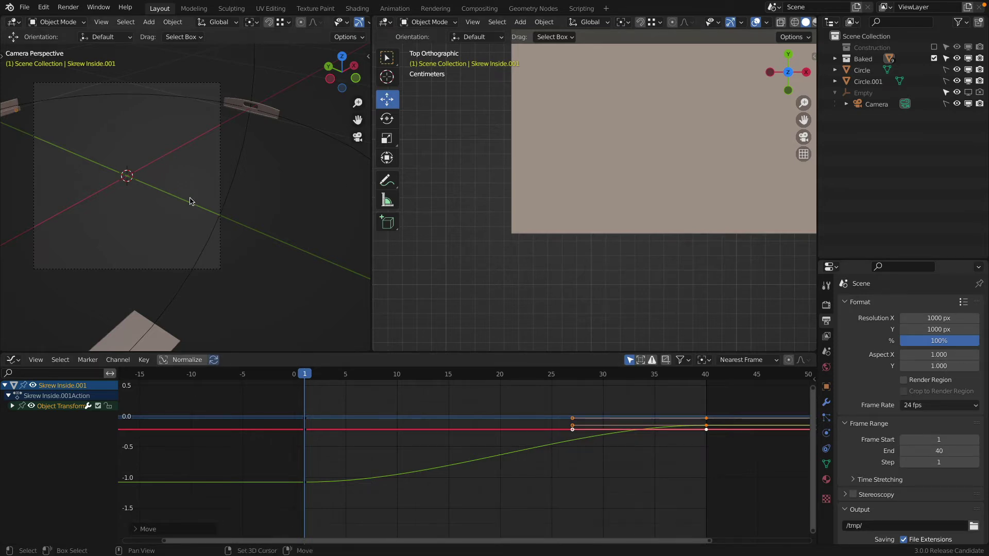
key(space)
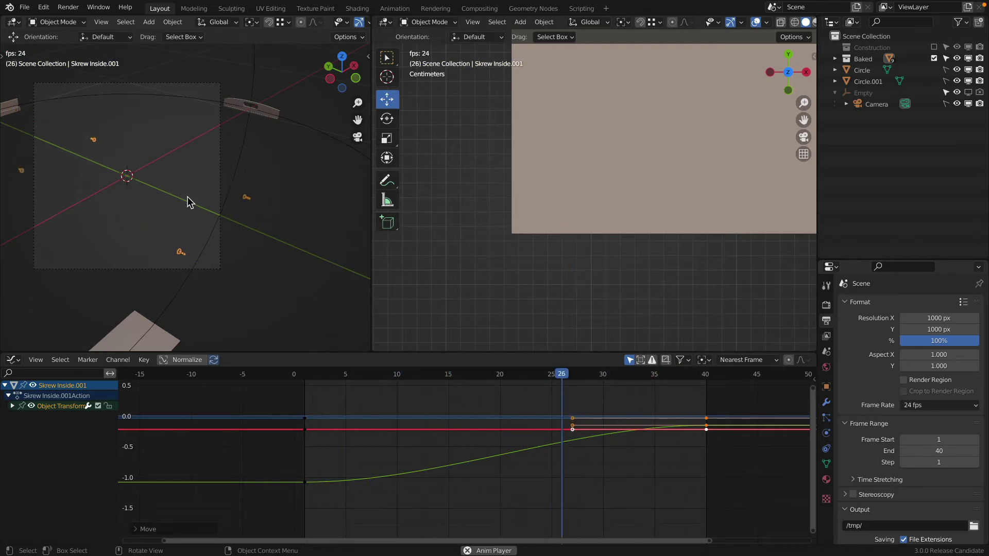
key(Escape)
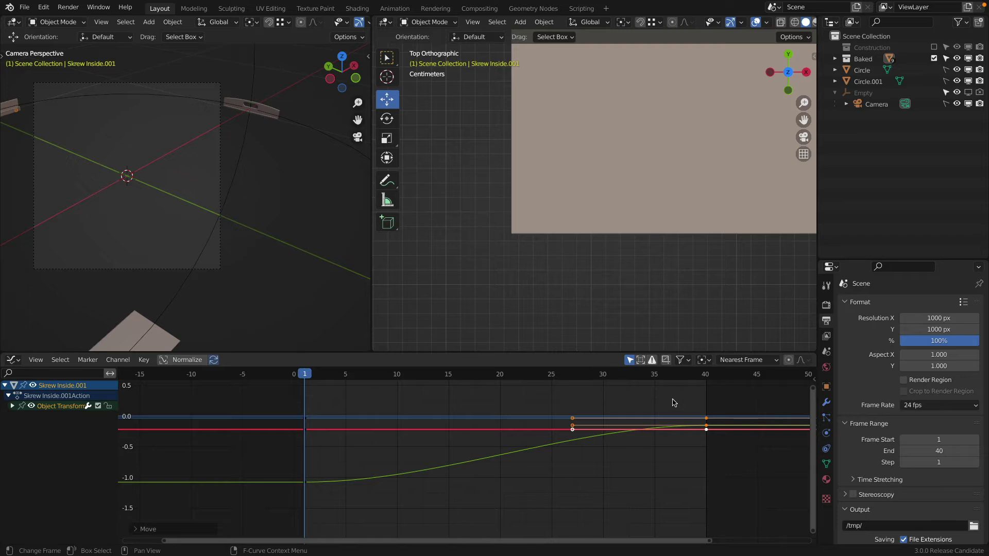
- Shift the screw's final keyframes back along X to frame 20 and play back the animation
key(g)
key(x)
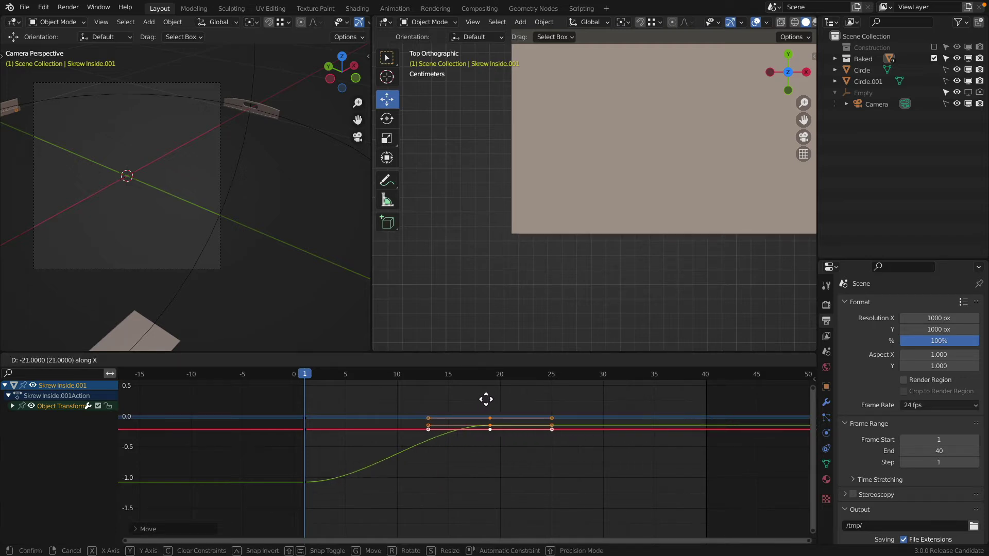
click(494, 401)
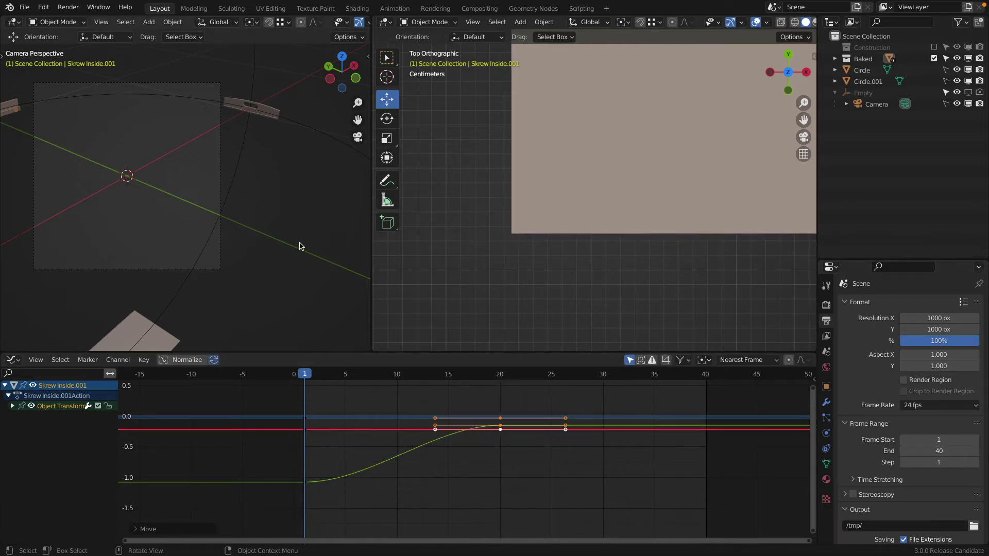
key(space)
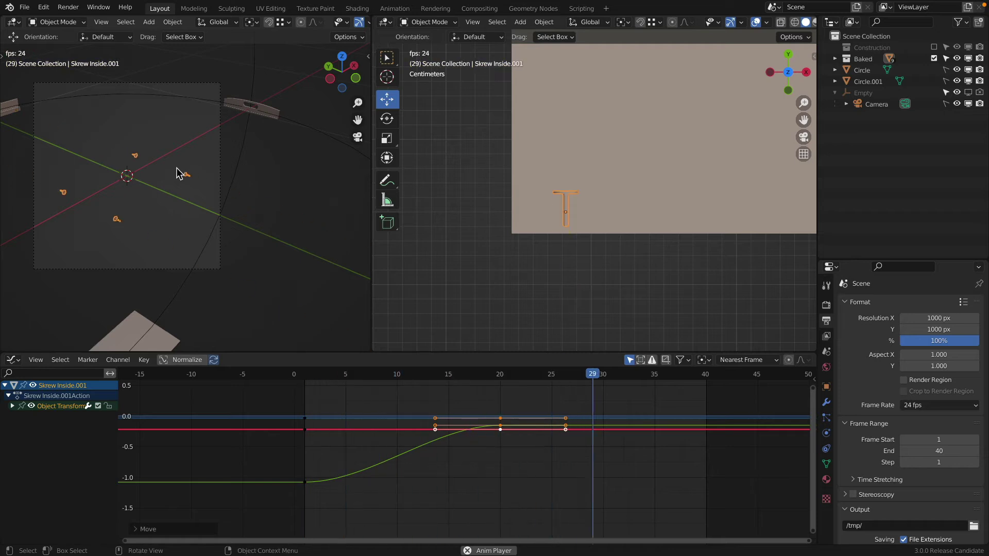
key(Escape)
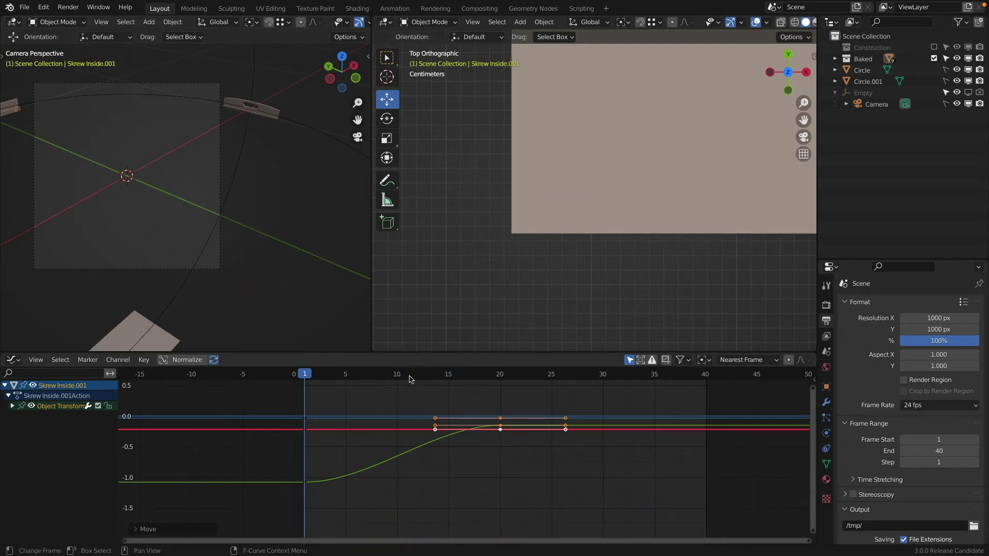
- Shift the screw's final keyframes 5 frames earlier to frame 15 and play back the animation
key(g)
key(x)
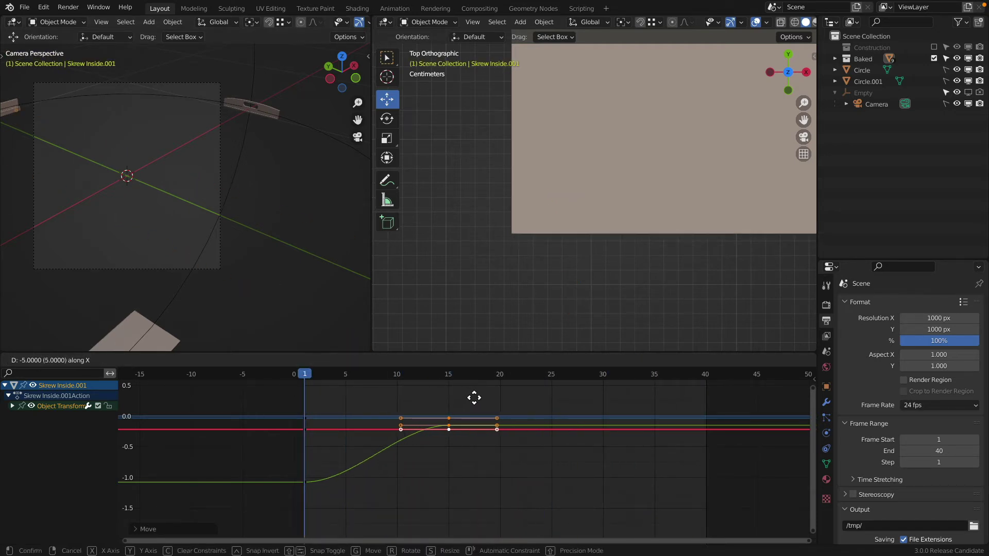
click(474, 397)
key(space)
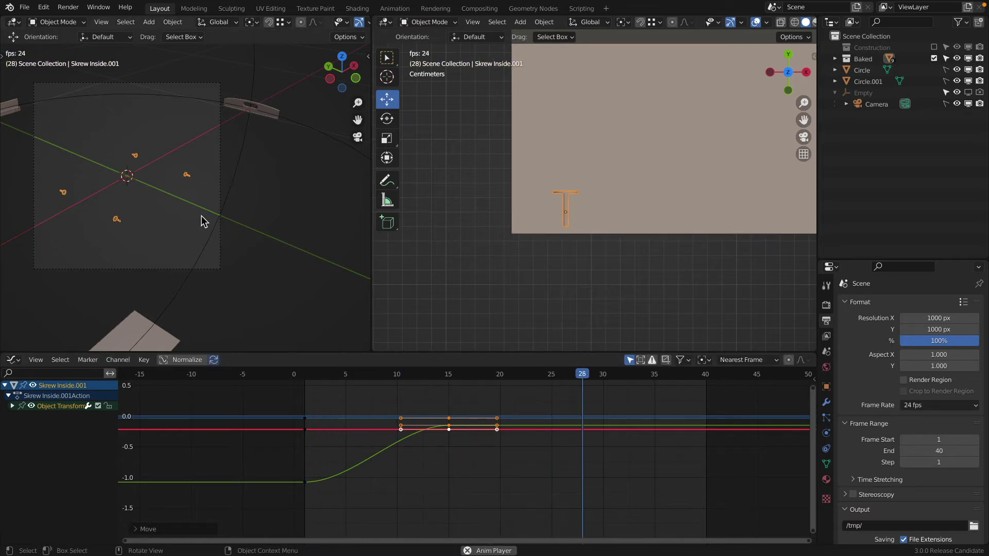
key(Escape)
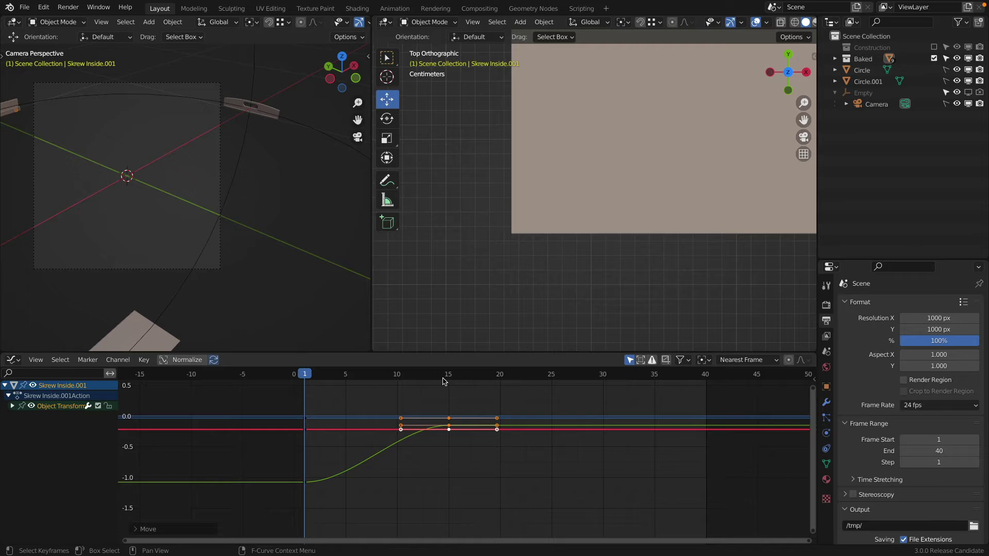
- Set the current frame to 15, where the screws reach their final position
scroll(606, 232, down, 11)
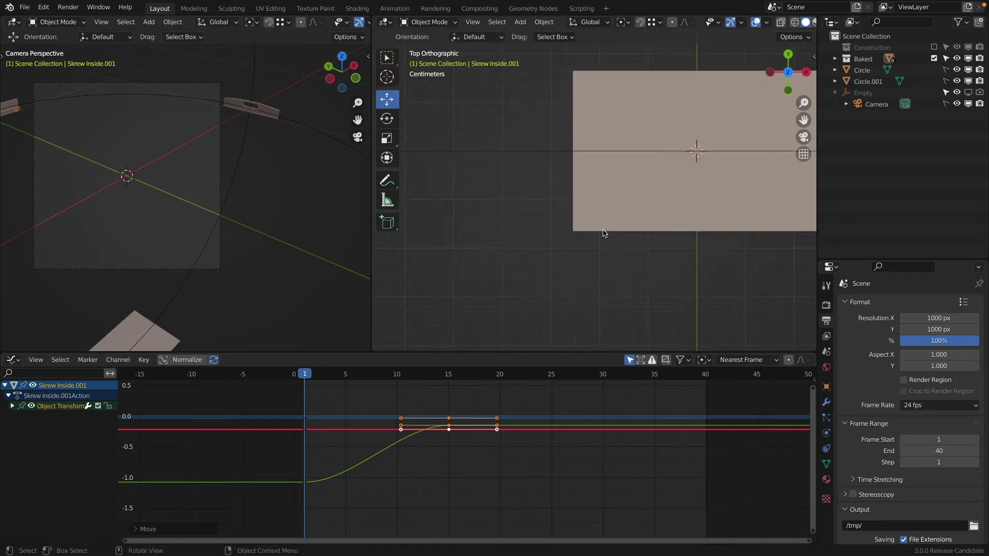
shift+middle_drag(606, 232, 564, 128)
scroll(578, 318, up, 1)
scroll(575, 303, up, 3)
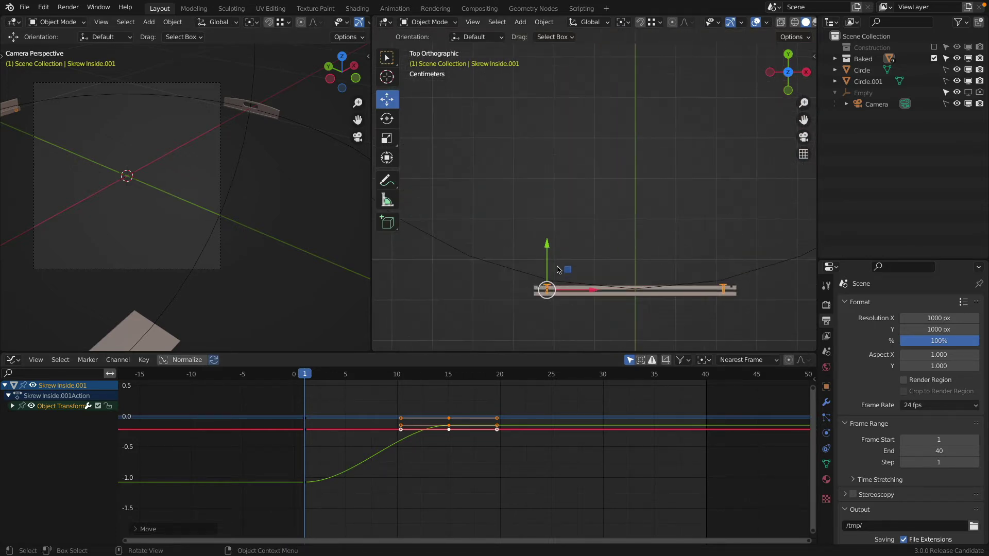
scroll(557, 284, up, 6)
scroll(558, 283, down, 6)
drag(322, 371, 448, 373)
scroll(164, 212, up, 4)
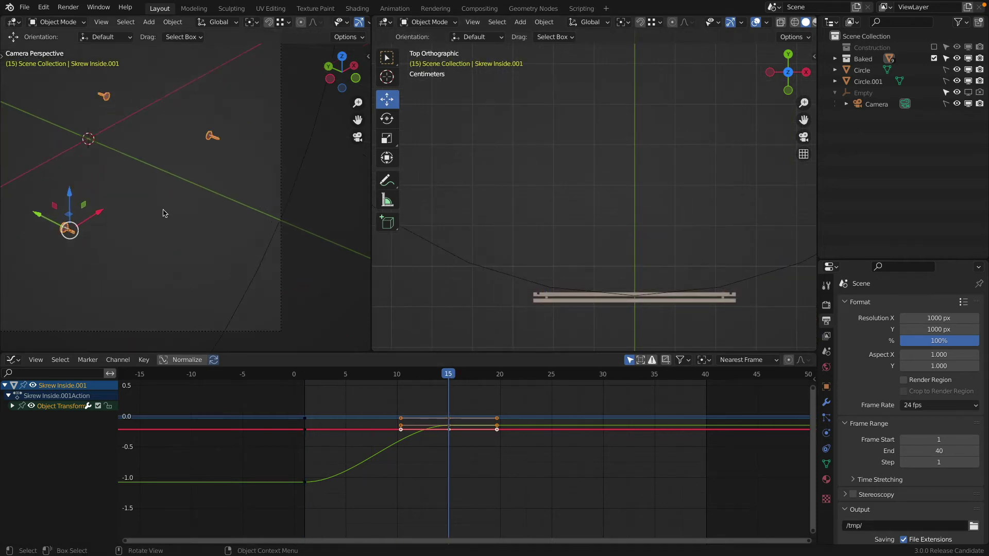
scroll(164, 213, down, 1)
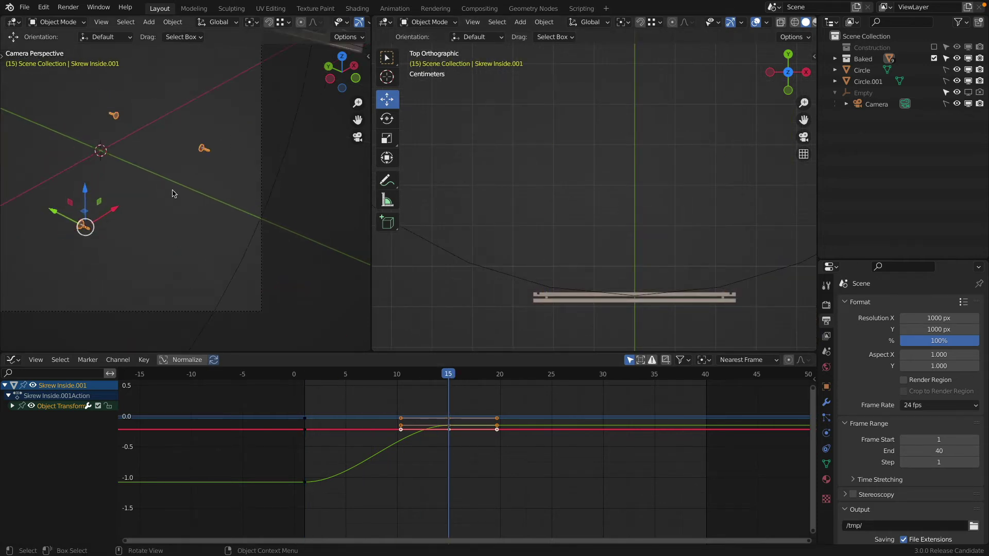
- Select only the Bottom Front.001 board in the stack of parts near the far edge of the circle
key(a)
scroll(205, 150, up, 6)
scroll(207, 154, down, 6)
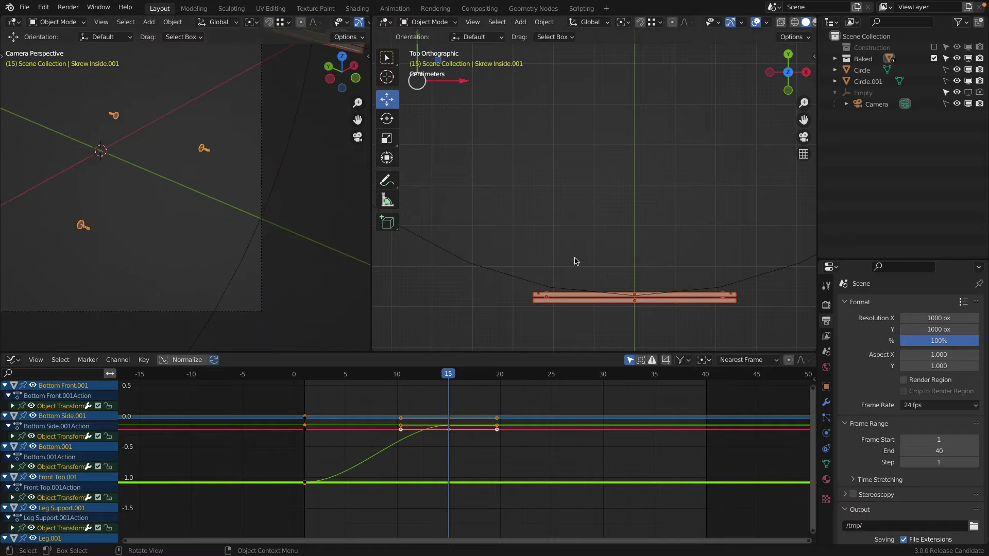
scroll(575, 259, down, 5)
middle_drag(542, 278, 647, 223)
scroll(708, 180, up, 5)
middle_drag(708, 180, 691, 160)
click(748, 168)
scroll(742, 159, down, 5)
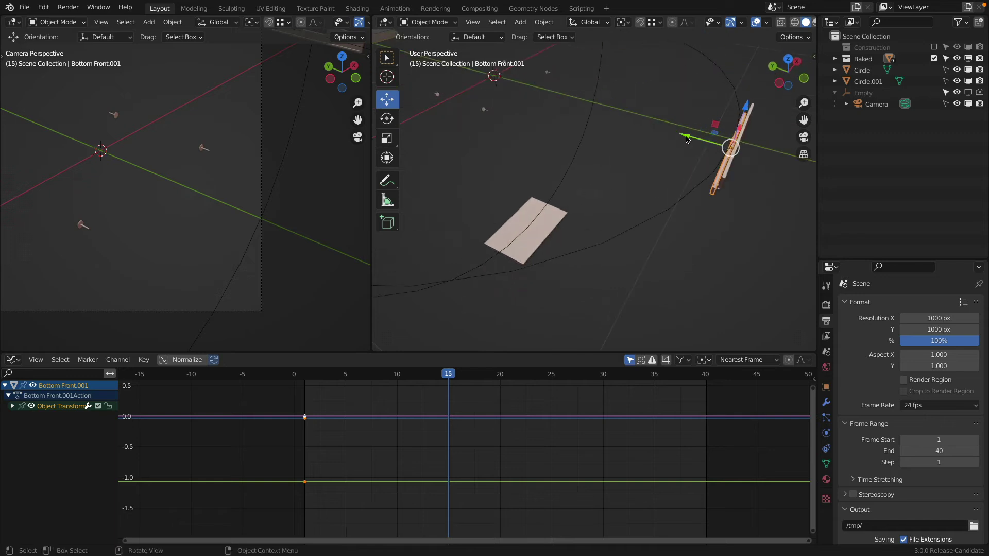
drag(686, 138, 650, 145)
right_click(650, 145)
- Insert a Location keyframe for the Bottom Front.001 board at frame 15
scroll(442, 425, down, 6)
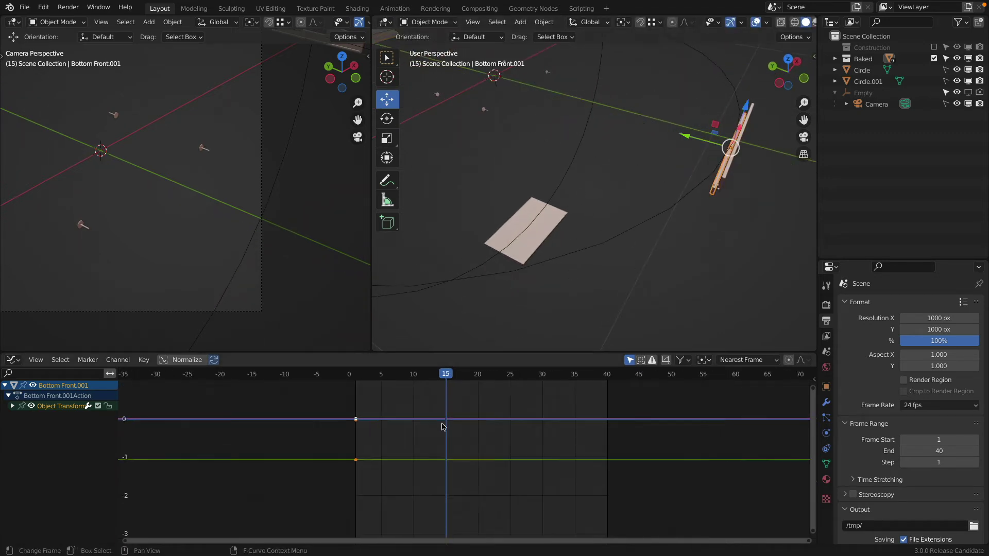
scroll(446, 421, up, 4)
scroll(671, 147, up, 3)
shift+middle_drag(685, 156, 622, 177)
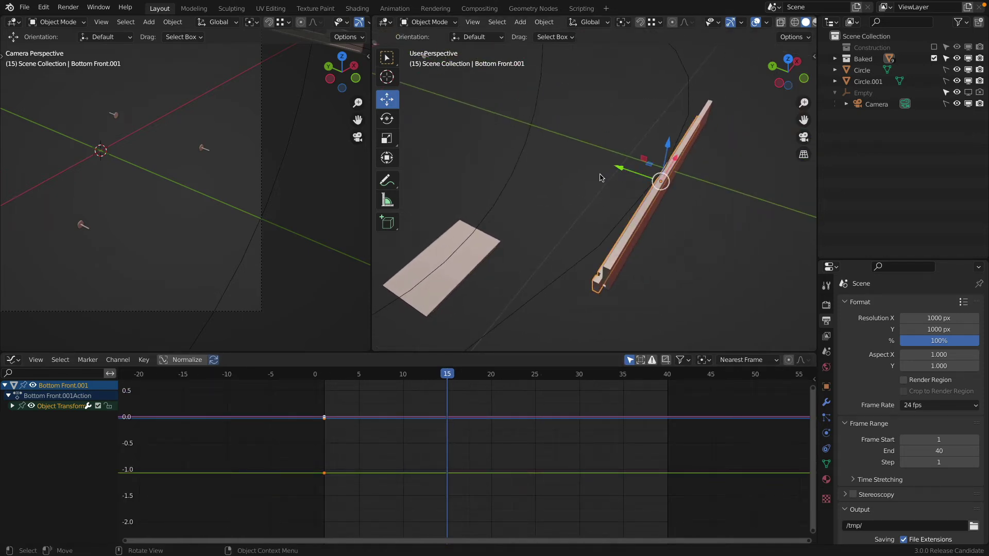
key(i)
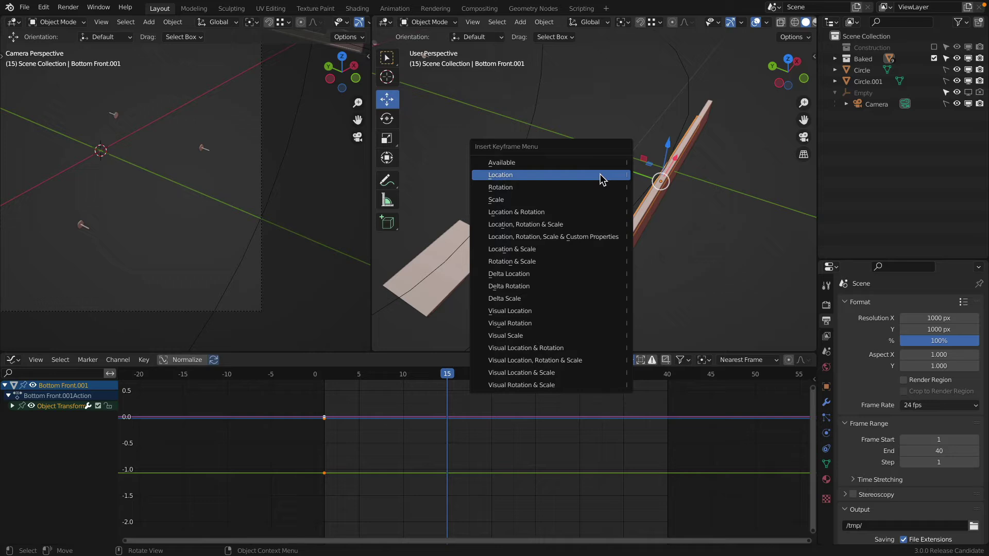
click(600, 174)
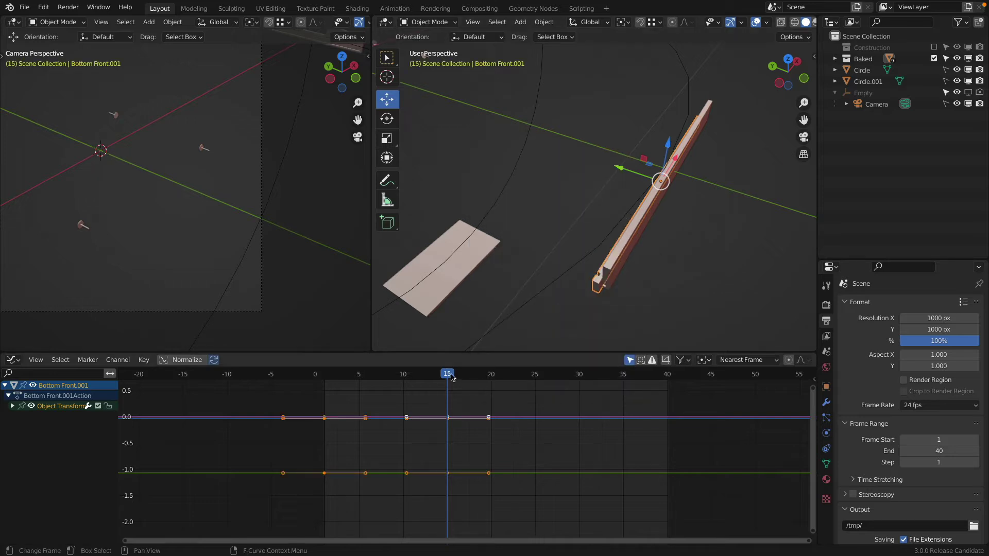
- At frame 30, move the Bottom Front.001 board along Y from the circle's edge to just short of the screws near the centre
drag(451, 376, 579, 370)
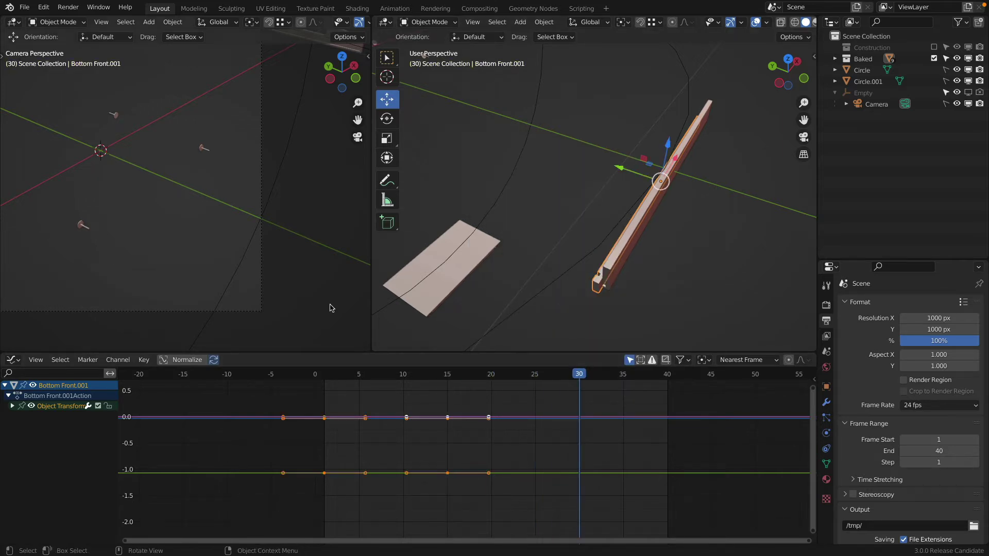
key(KP_7)
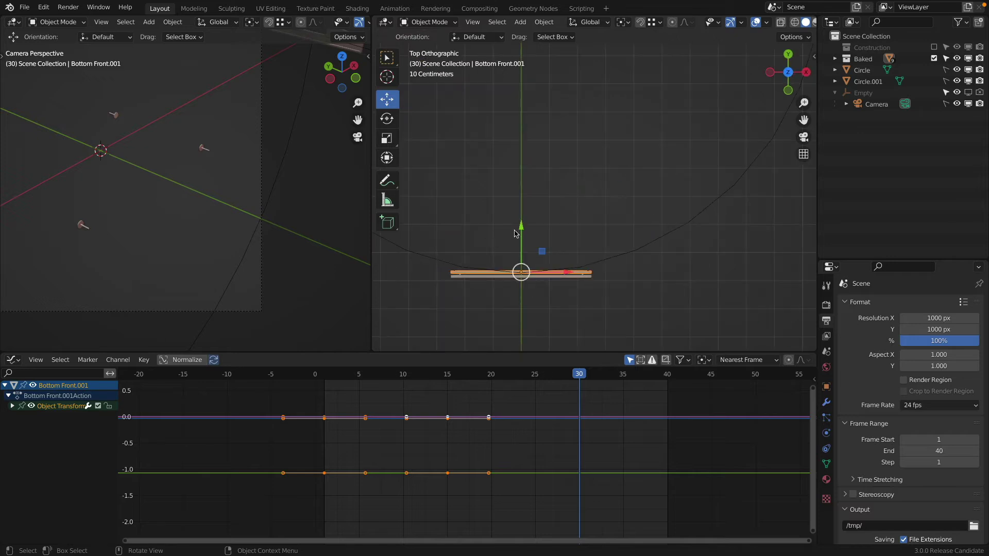
drag(521, 229, 525, 115)
shift+middle_drag(526, 116, 550, 245)
drag(547, 245, 539, 119)
scroll(483, 136, up, 8)
shift+middle_drag(489, 152, 529, 195)
scroll(530, 195, up, 4)
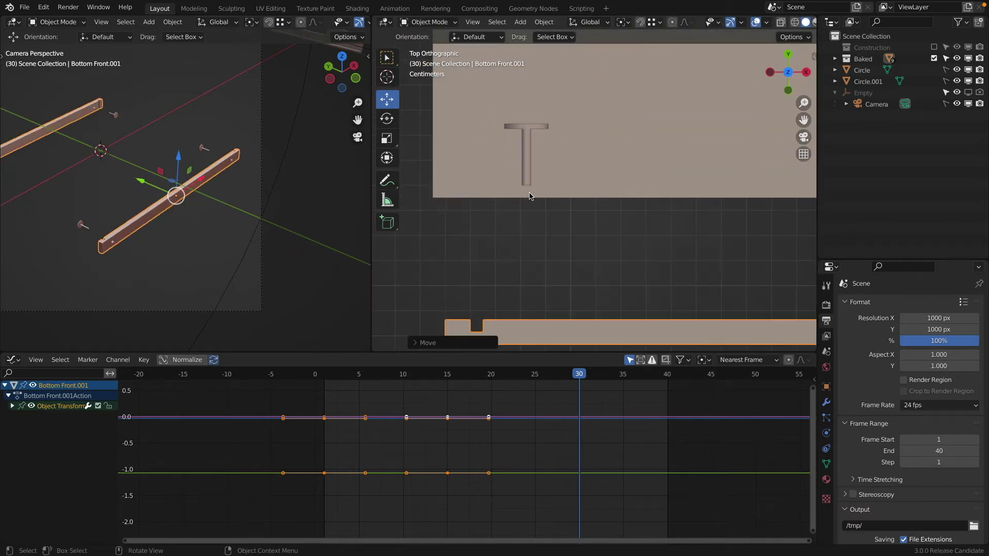
- Move the board about 8.6 cm along Y onto the screws, then pull it back slightly towards the underside of the screw heads
key(g)
key(y)
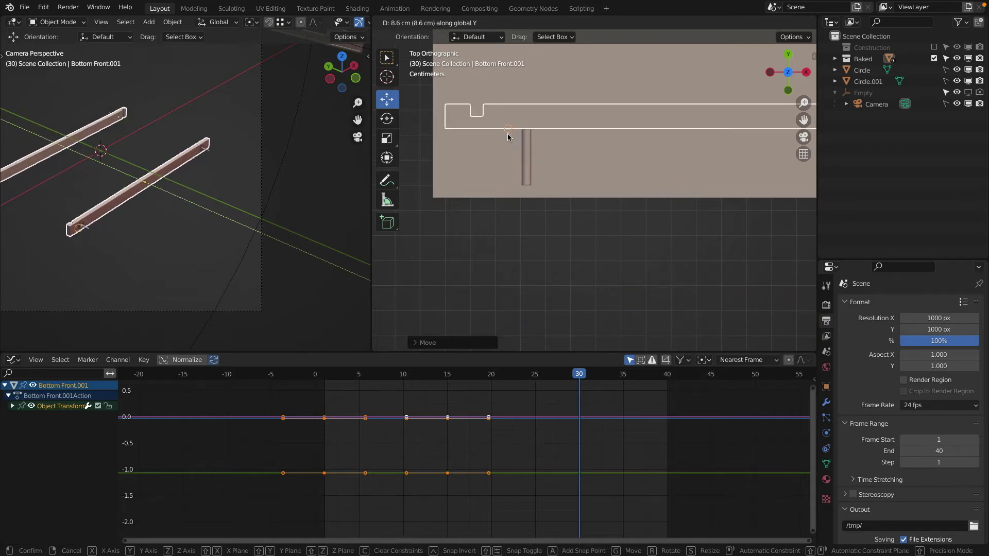
click(508, 137)
scroll(509, 135, up, 3)
key(shift+z)
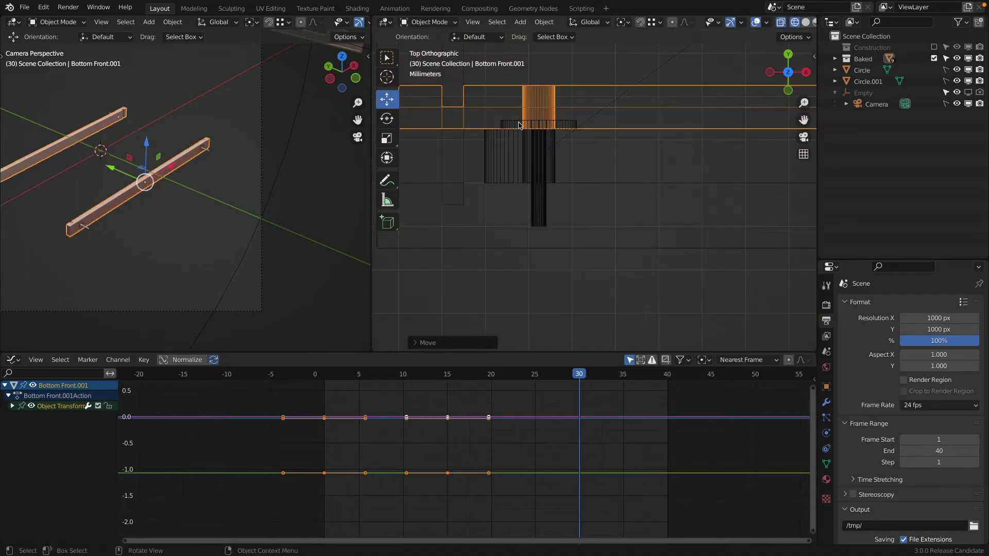
key(g)
key(y)
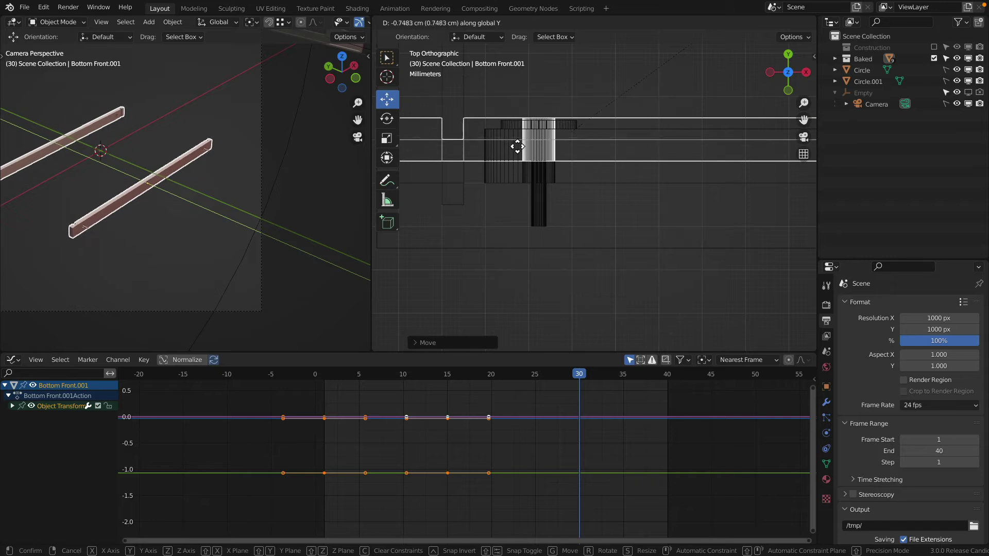
click(514, 155)
- Nudge the board along Y in small amounts until its inner face is flush with the underside of the screw heads
scroll(502, 132, up, 5)
scroll(497, 128, up, 5)
key(g)
key(y)
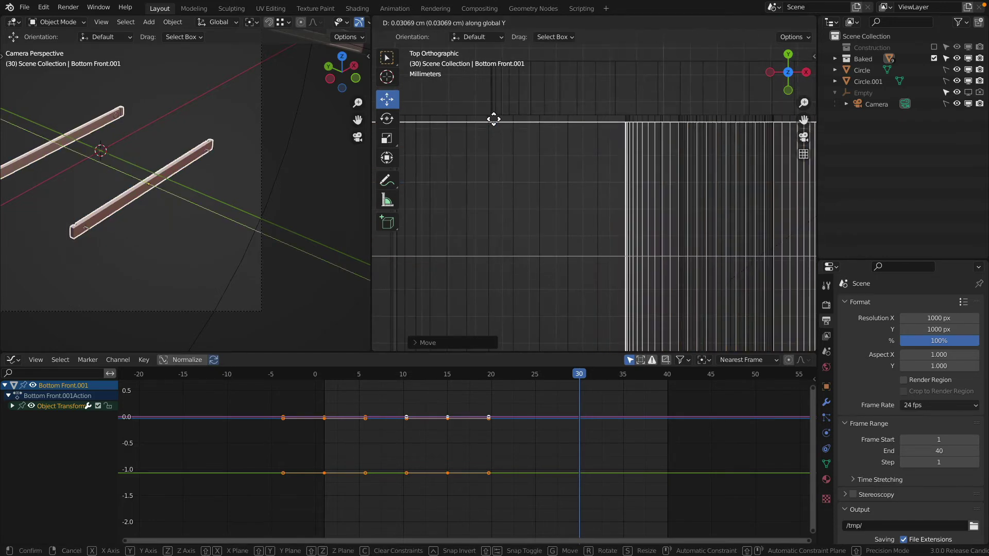
click(492, 118)
scroll(489, 114, up, 11)
key(g)
key(y)
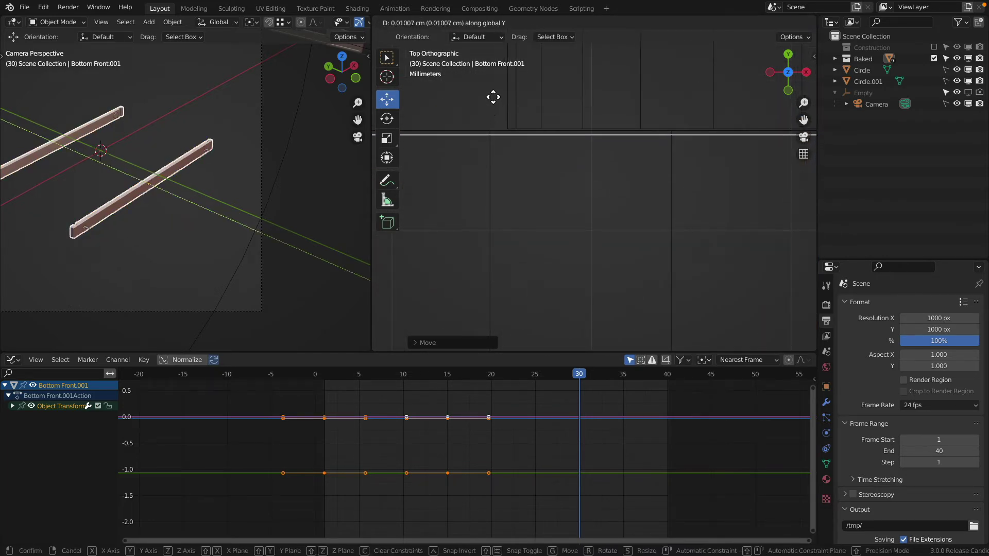
click(493, 95)
- Inspect the screw positions on the board and the corner of the tabletop stack from above and from the side
scroll(521, 106, down, 5)
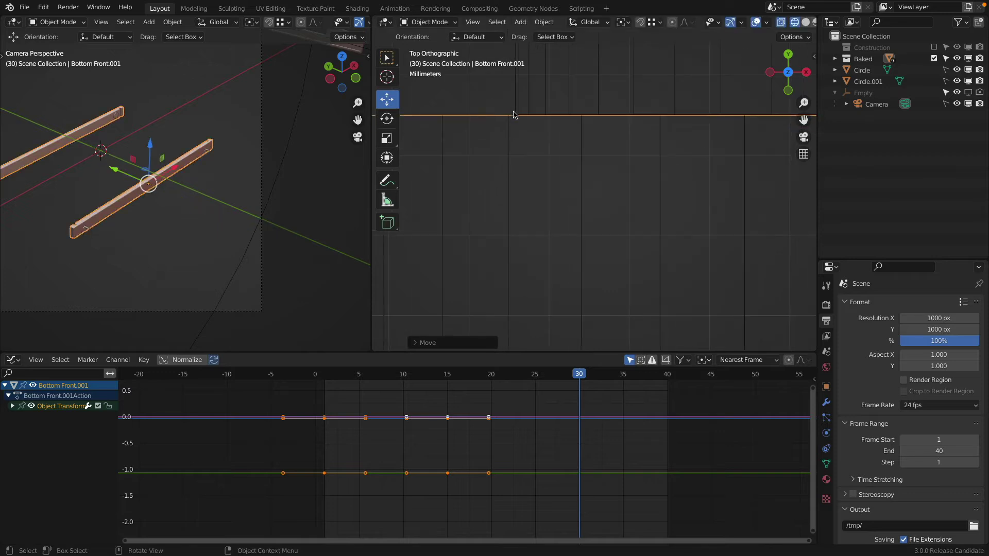
scroll(515, 113, down, 14)
scroll(514, 114, down, 5)
key(shift+z)
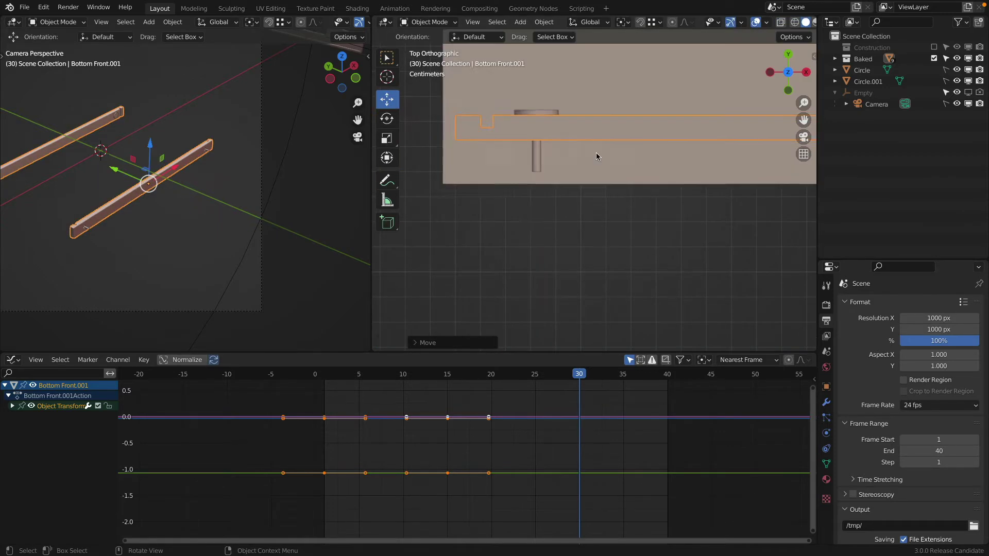
scroll(597, 155, down, 1)
mouse_move(535, 168)
middle_down()
mouse_move(541, 146)
mouse_move(567, 175)
middle_up()
scroll(567, 175, down, 1)
middle_drag(591, 248, 593, 185)
scroll(594, 198, down, 3)
shift+middle_drag(581, 338, 611, 205)
scroll(609, 205, up, 6)
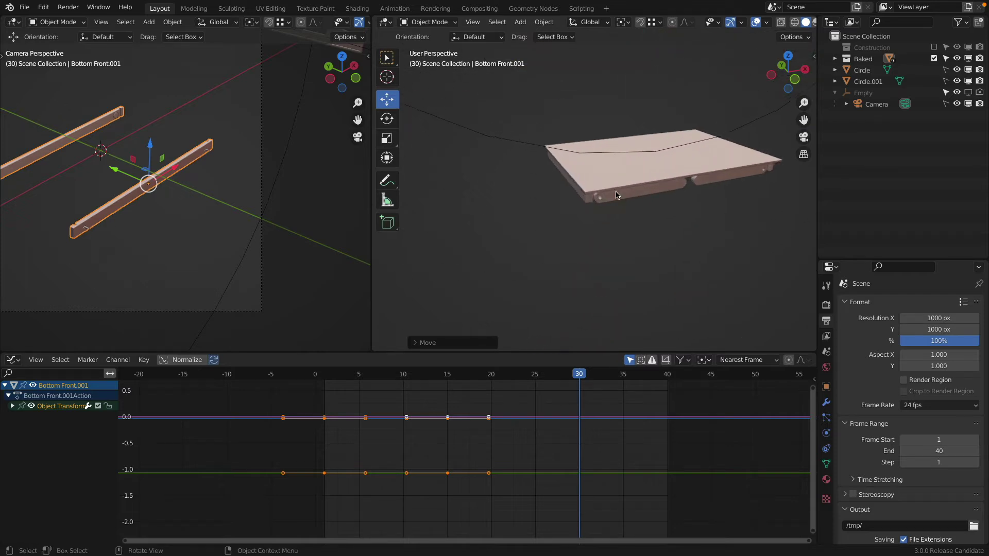
scroll(600, 193, down, 1)
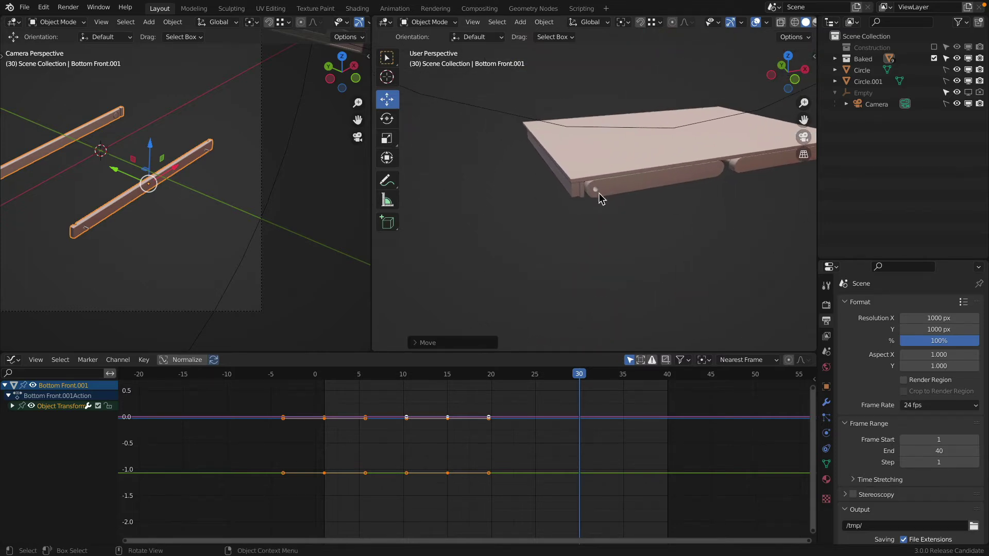
- In a wireframe top view, move the board back along Y, away from the screw heads, to the outer end of the cylindrical fitting
key(KP_7)
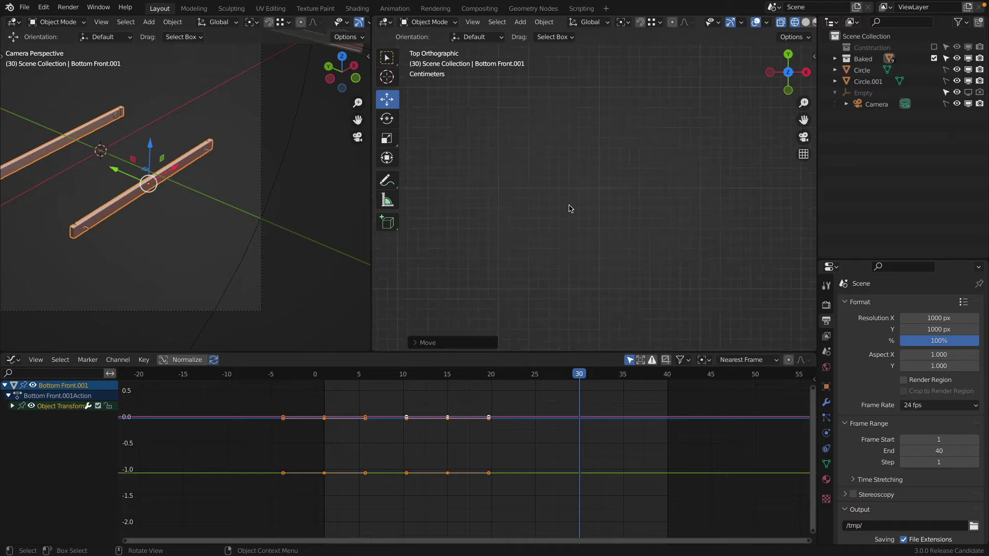
scroll(572, 202, down, 9)
scroll(587, 139, up, 8)
scroll(583, 216, up, 6)
scroll(549, 208, up, 4)
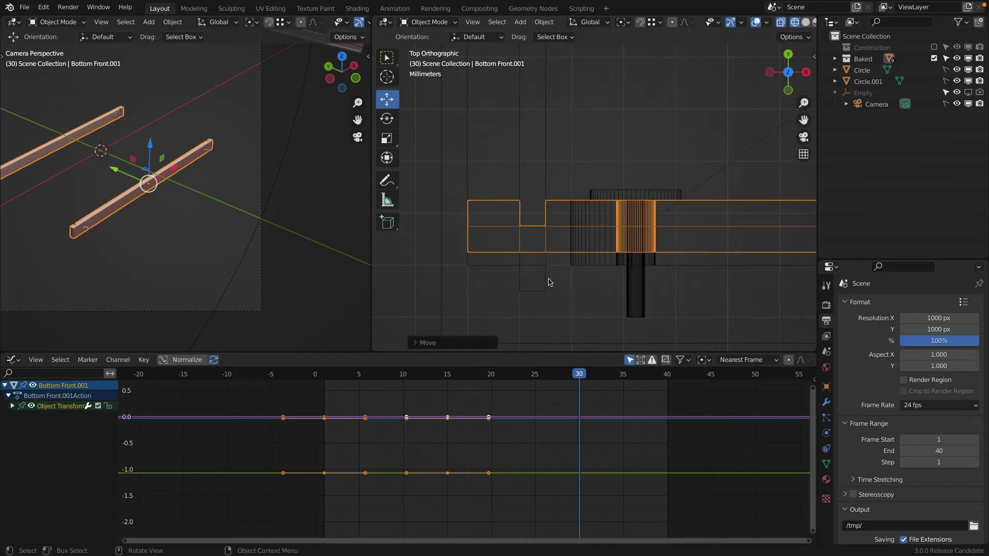
key(g)
key(y)
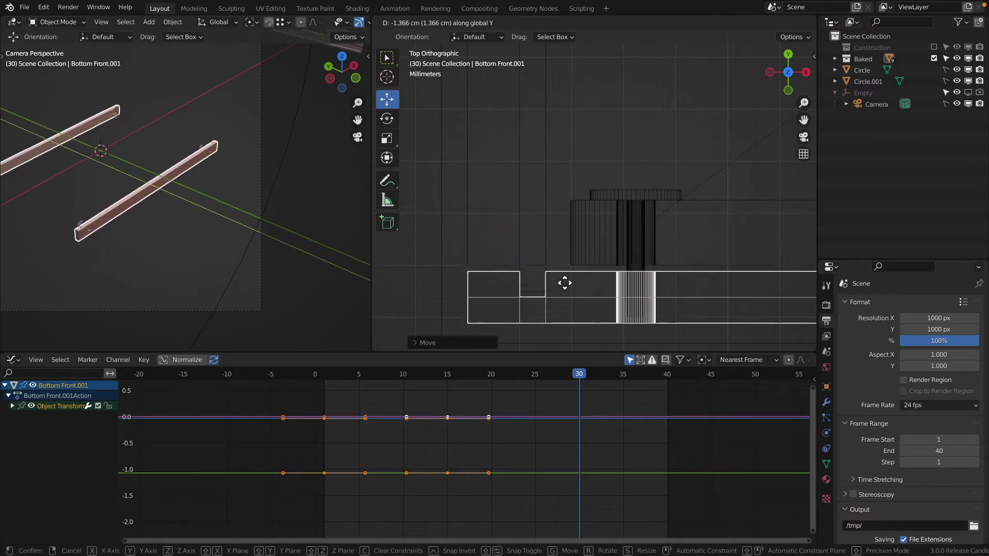
click(566, 278)
- Fine-tune the board along Y by about 0.01 cm and then 0.002 cm so its inner edge meets the reference edge
scroll(464, 279, up, 7)
scroll(488, 240, up, 6)
key(g)
key(y)
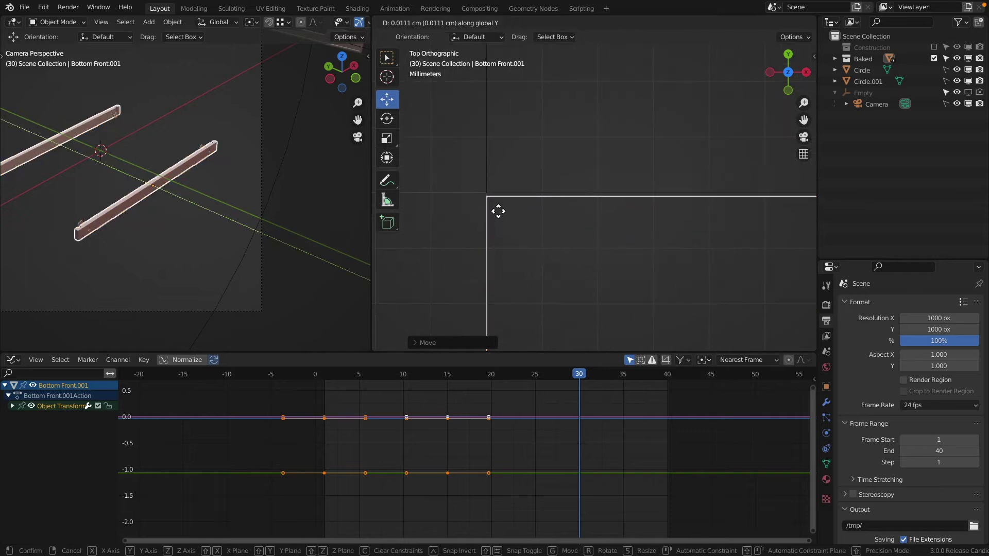
click(496, 209)
scroll(485, 199, up, 3)
key(g)
key(y)
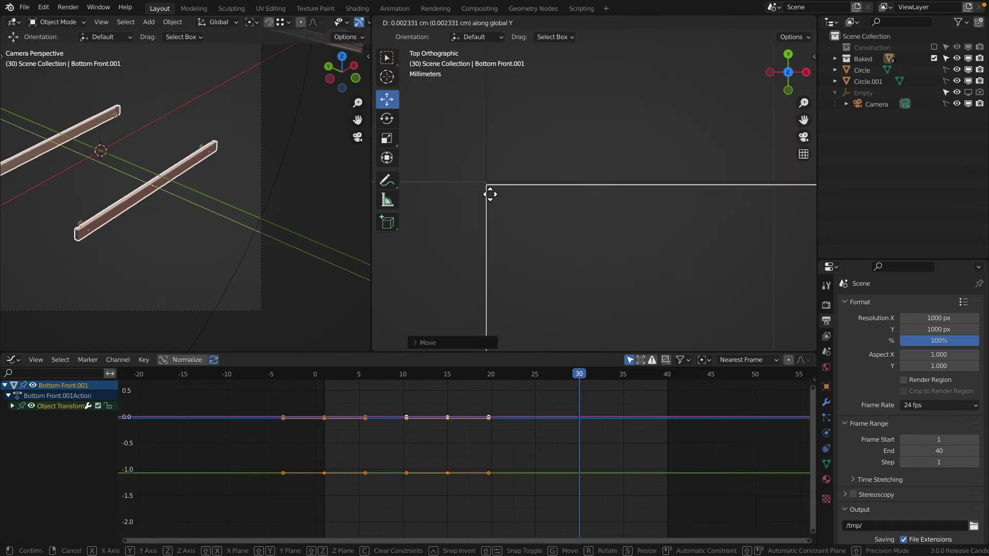
click(489, 193)
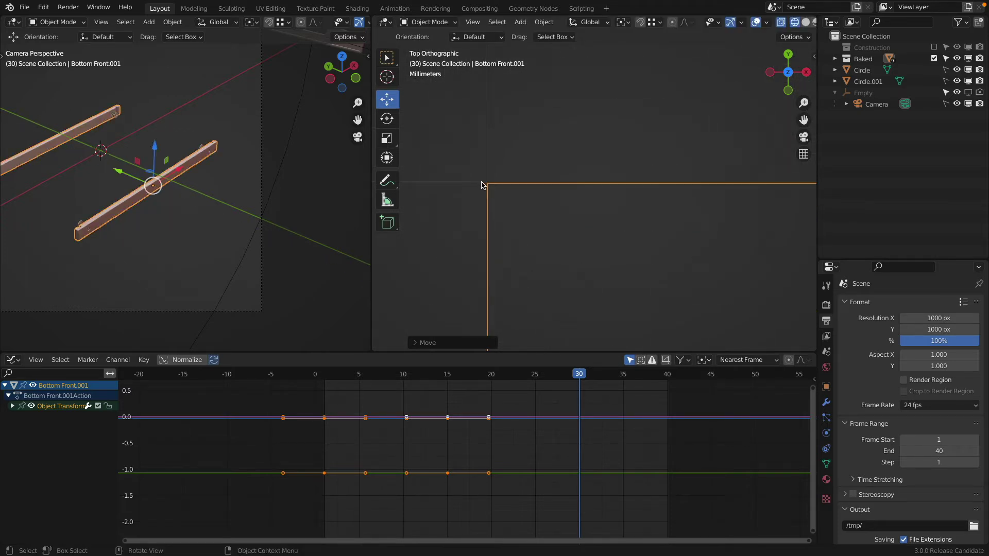
key(g)
key(y)
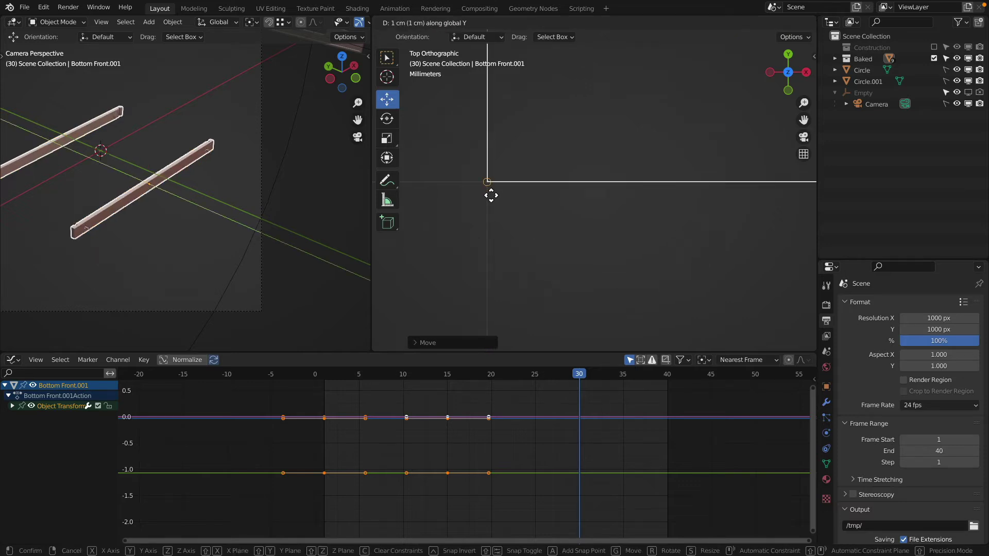
click(489, 196)
key(g)
key(y)
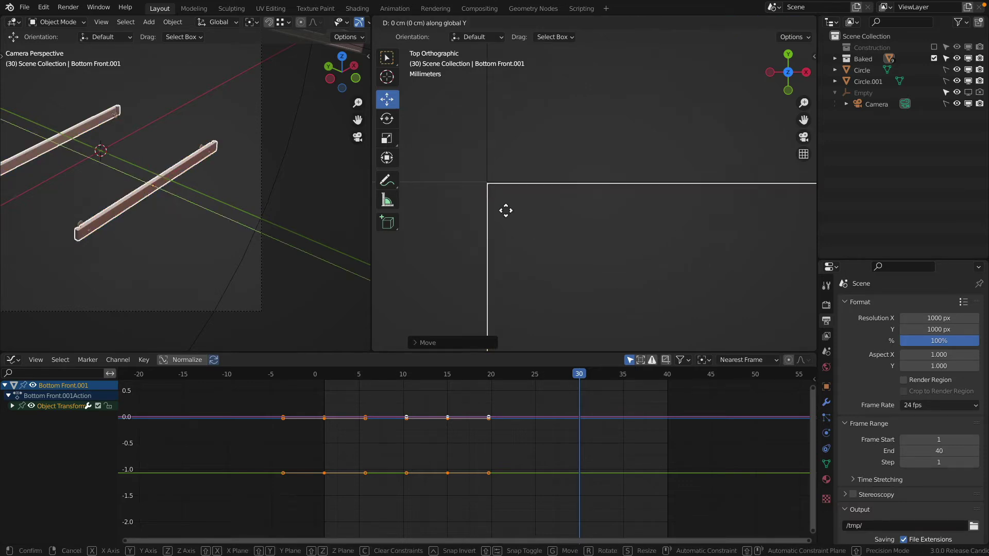
click(510, 214)
- Check the board's fit against the screws in solid view and insert a Location keyframe for it at frame 30
scroll(534, 216, up, 6)
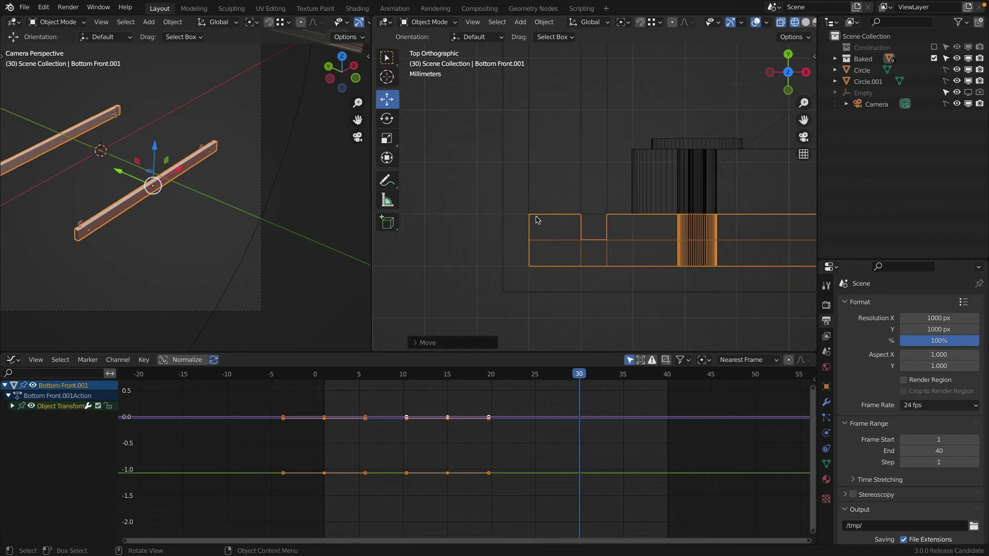
scroll(539, 219, down, 6)
scroll(558, 231, up, 5)
key(shift+z)
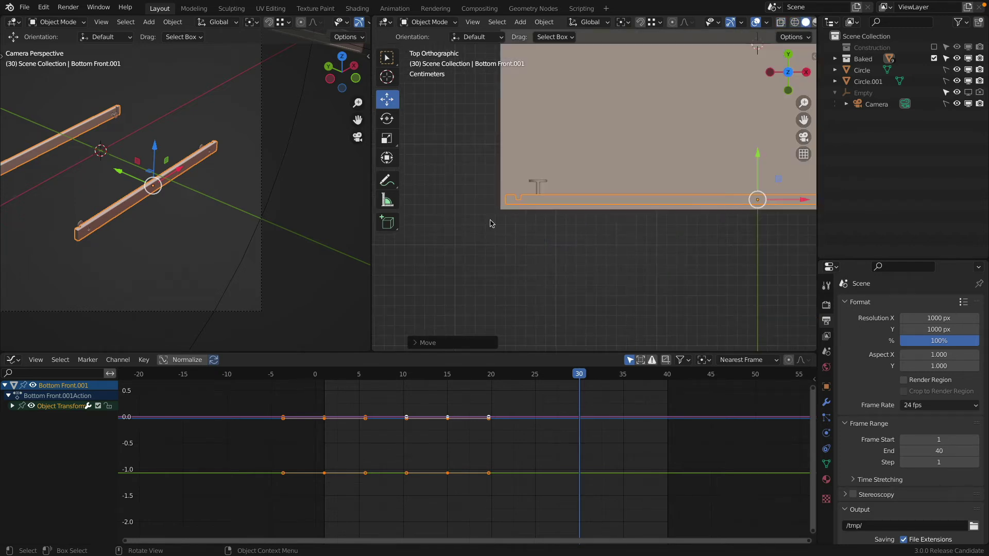
scroll(96, 224, up, 5)
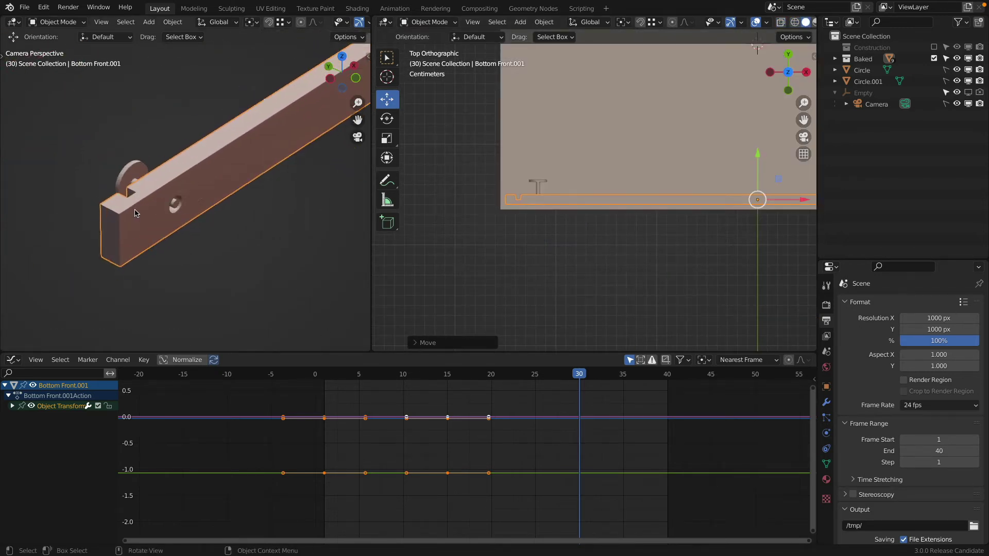
scroll(136, 213, down, 2)
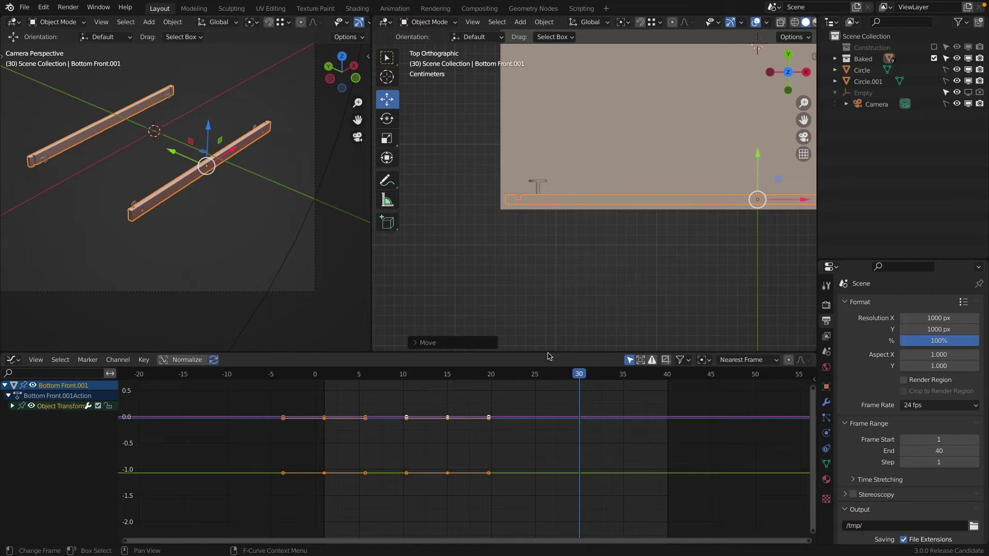
key(i)
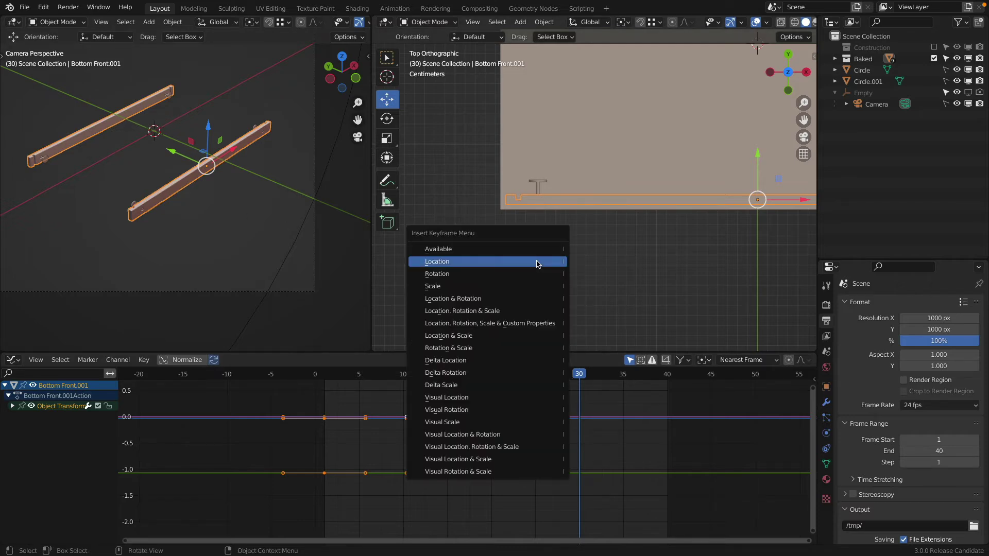
click(537, 263)
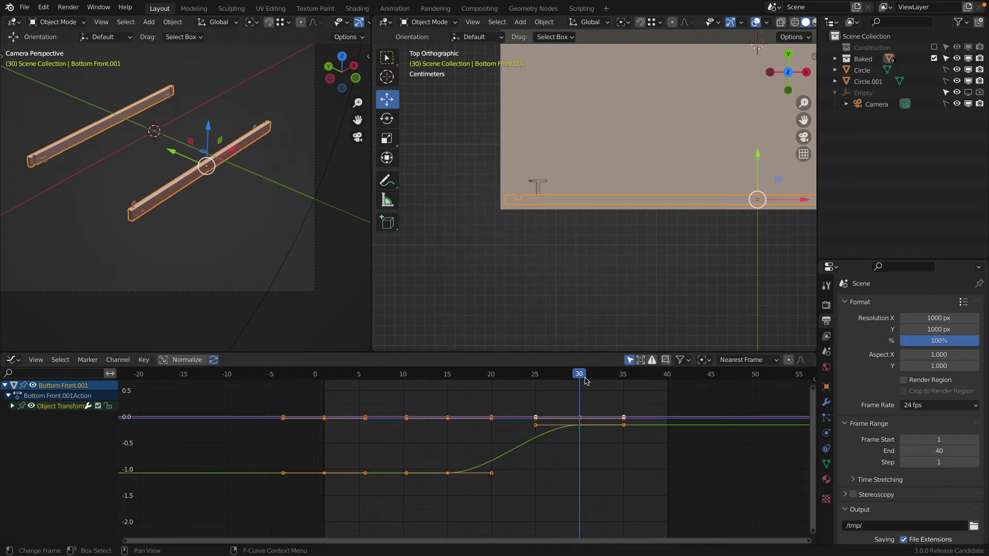
- Rewind to frame 1 and play back the animation to review the board's movement
drag(586, 381, 324, 383)
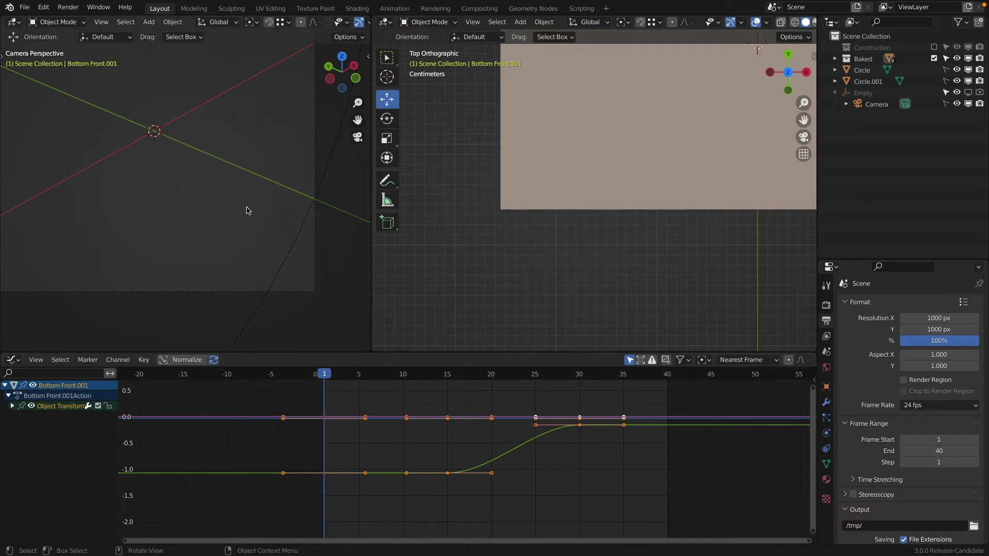
key(F3)
key(Escape)
key(space)
key(Escape)
- Select only the Leg.001 object inside the stack under the tabletop, using wireframe display to reach it
scroll(492, 258, down, 8)
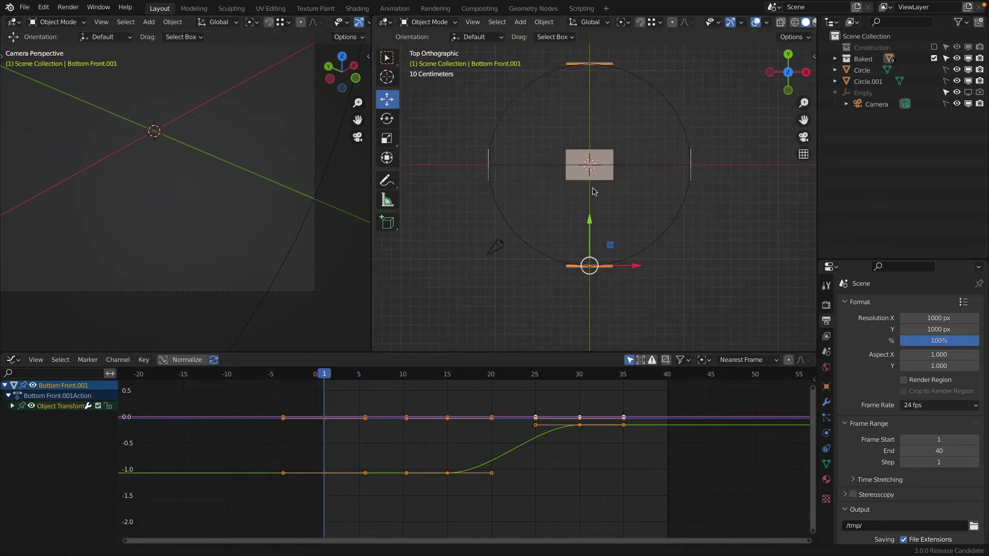
middle_drag(581, 200, 548, 241)
key(shift+z)
scroll(549, 188, up, 3)
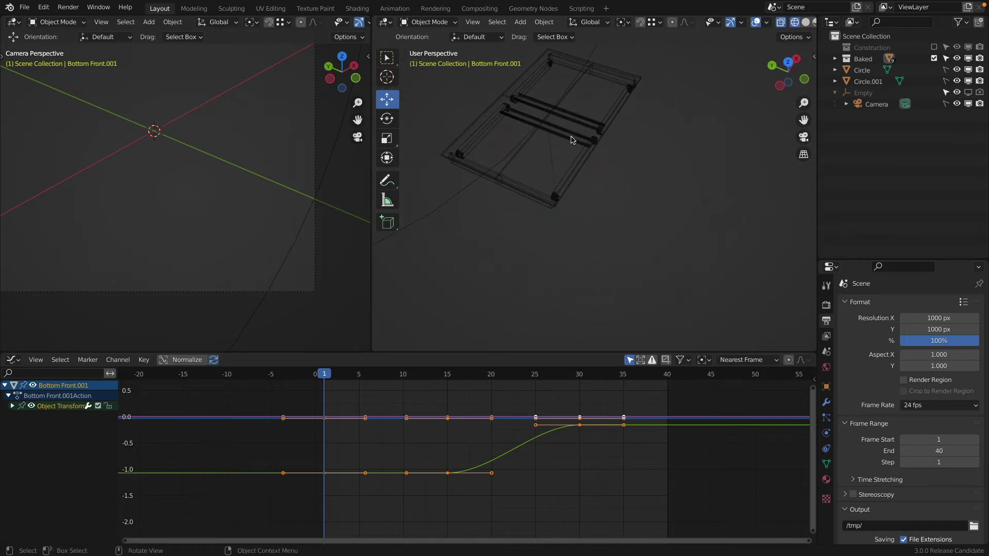
click(567, 140)
click(572, 167)
scroll(572, 166, down, 4)
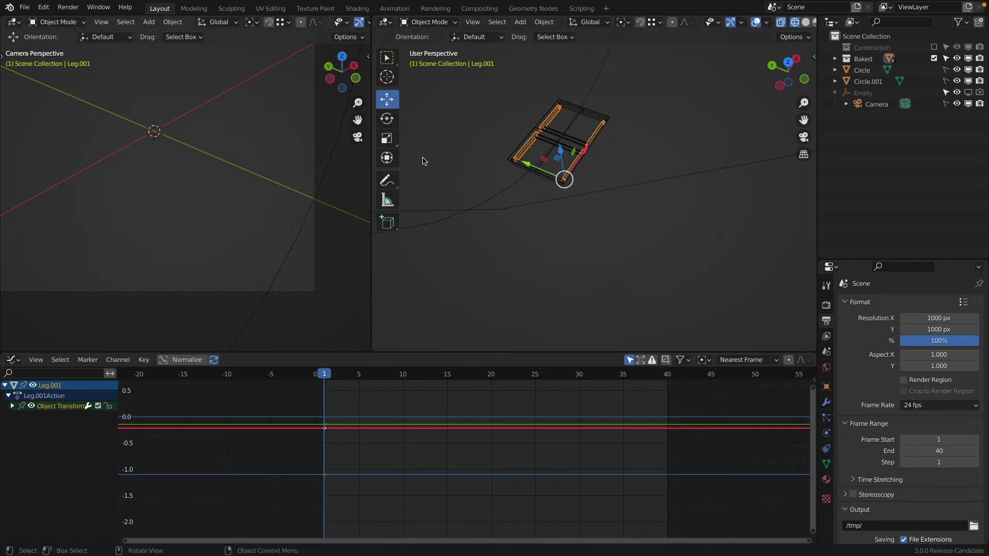
- Examine the legs in the stack relative to the assembled boards at frame 30, and return to frame 1
scroll(588, 172, down, 5)
shift+middle_drag(586, 124, 582, 154)
scroll(581, 154, up, 5)
scroll(548, 180, down, 4)
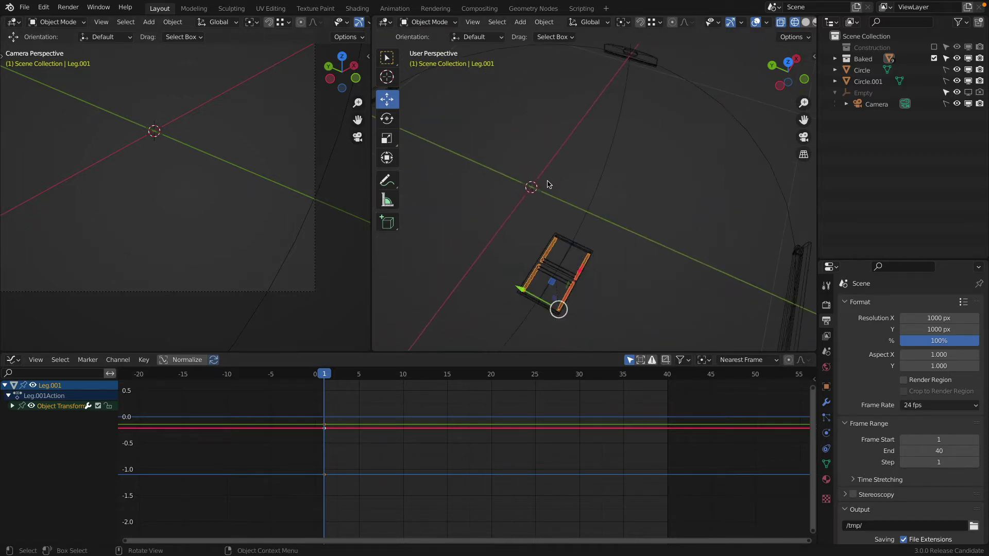
drag(325, 374, 579, 364)
key(shift+z)
shift+middle_drag(620, 256, 597, 199)
scroll(540, 257, up, 5)
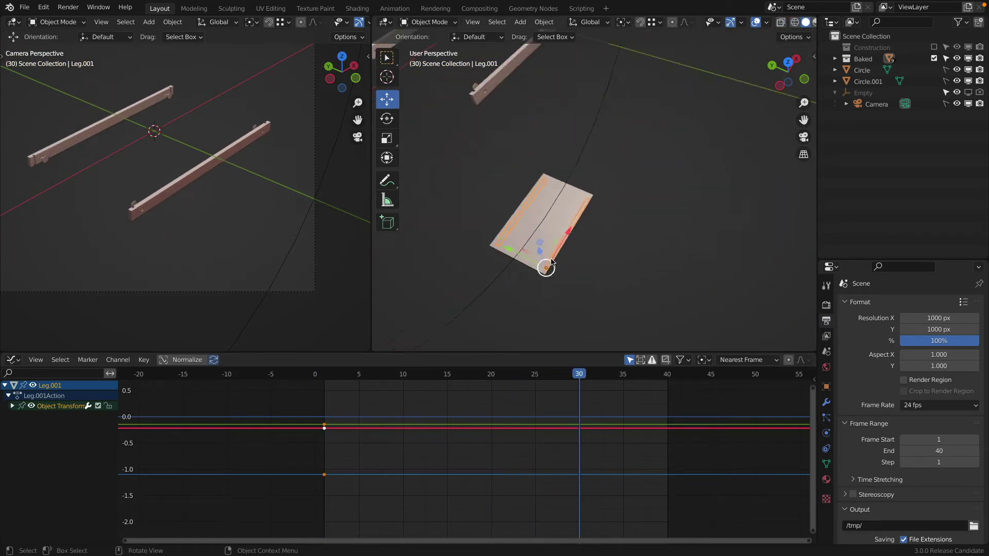
key(shift+z)
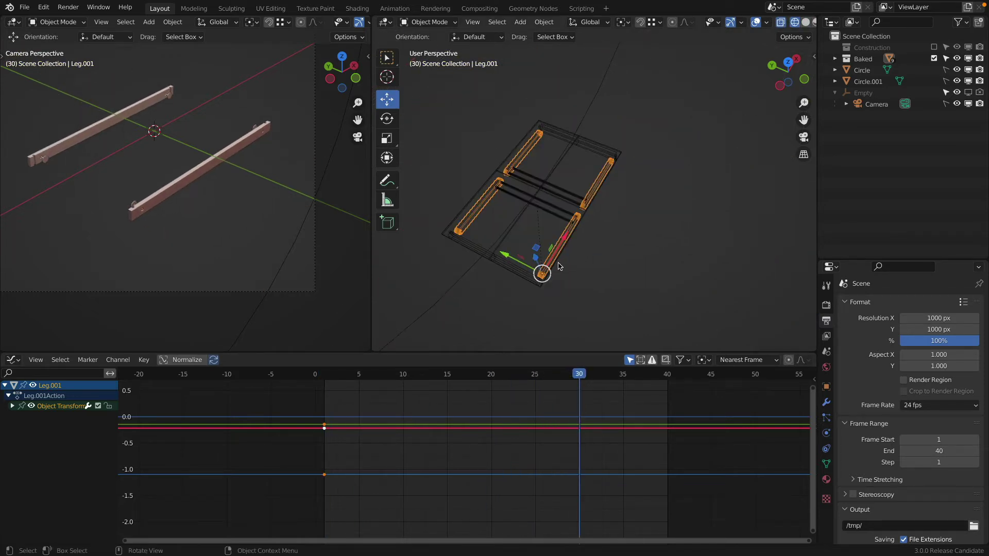
scroll(558, 258, down, 4)
middle_drag(558, 259, 538, 212)
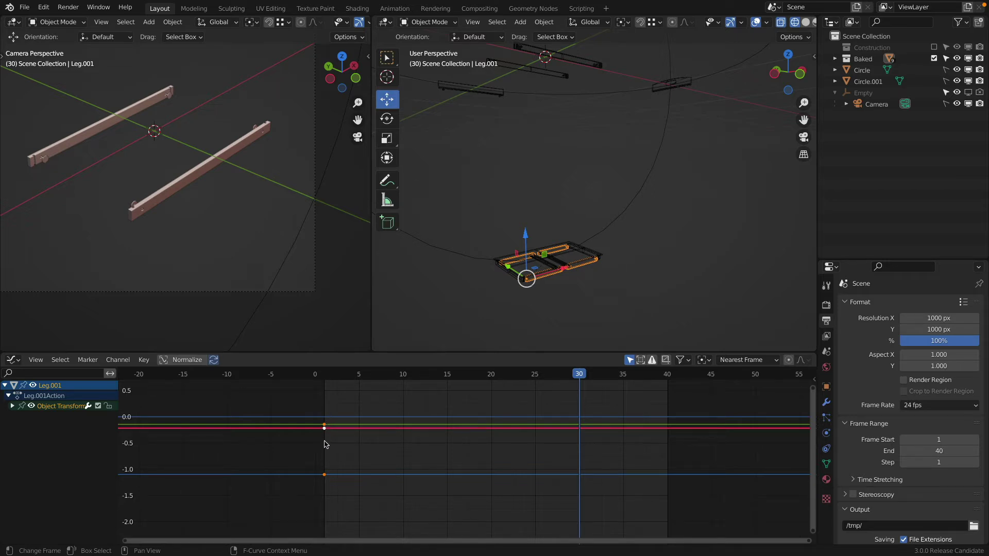
drag(580, 376, 326, 376)
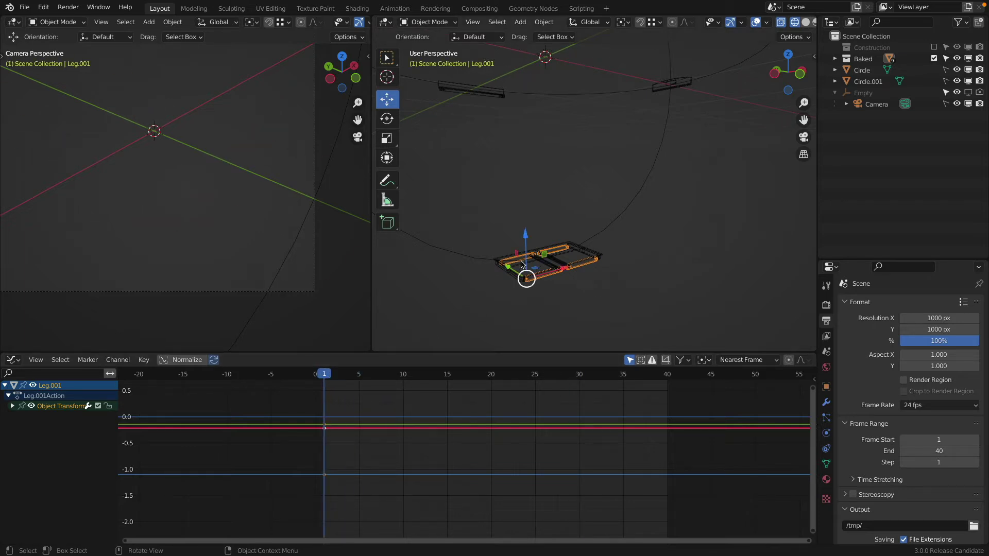
scroll(526, 234, down, 5)
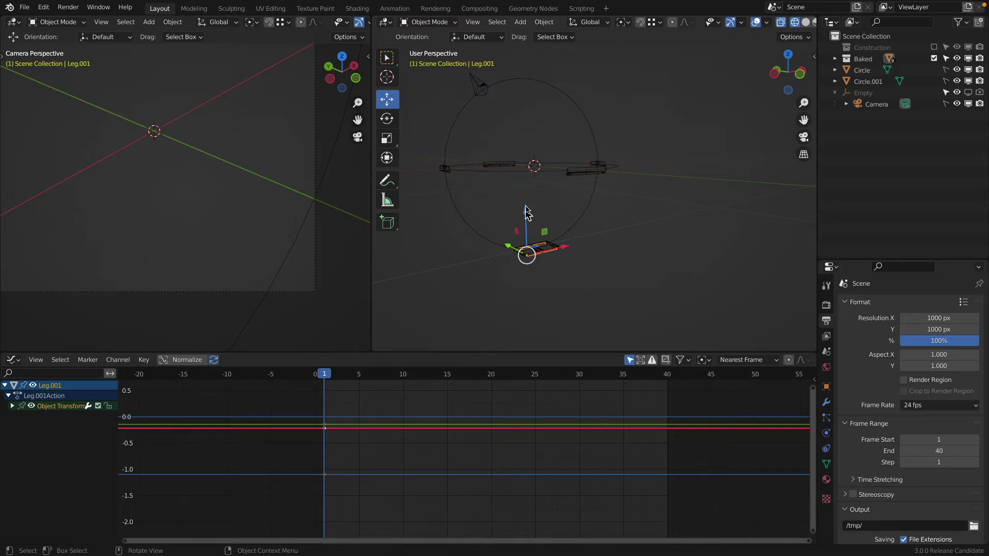
drag(526, 208, 551, 159)
right_click(551, 160)
drag(319, 403, 345, 507)
key(x)
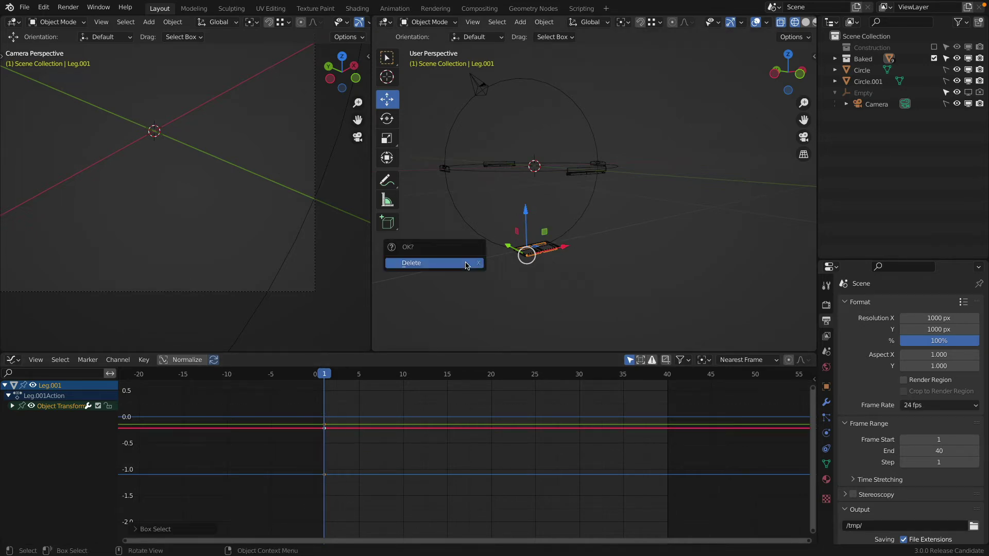
click(465, 266)
scroll(556, 142, up, 5)
scroll(518, 236, up, 5)
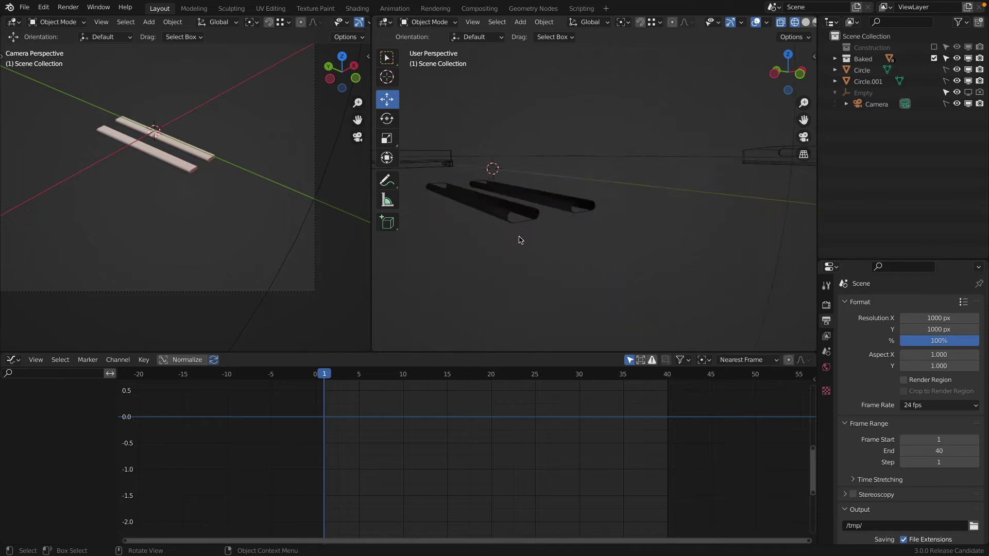
scroll(518, 236, down, 11)
key(ctrl+z)
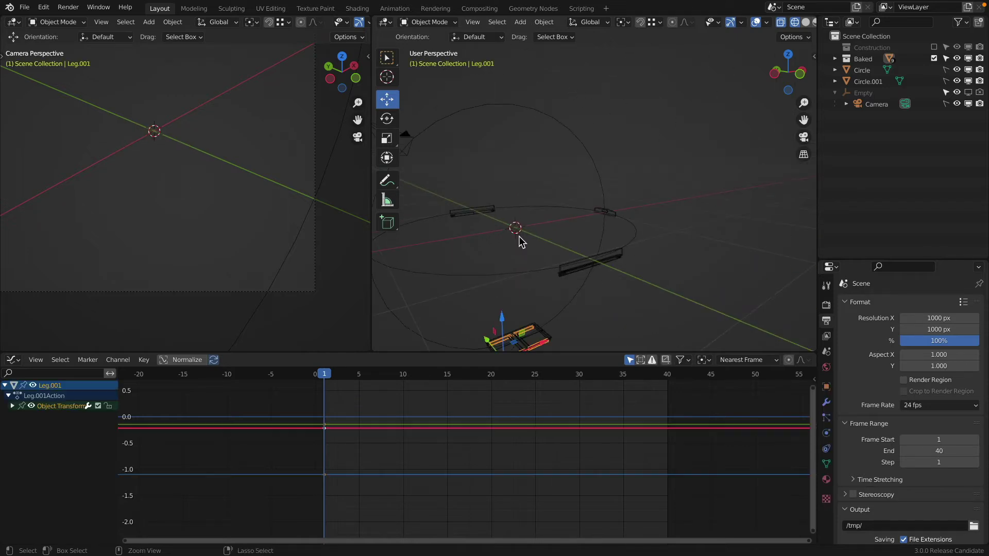
- Raise Leg.001 straight up and roughly align its hole with the screw head in front view
shift+middle_drag(515, 321, 526, 273)
scroll(517, 299, up, 3)
scroll(517, 300, up, 3)
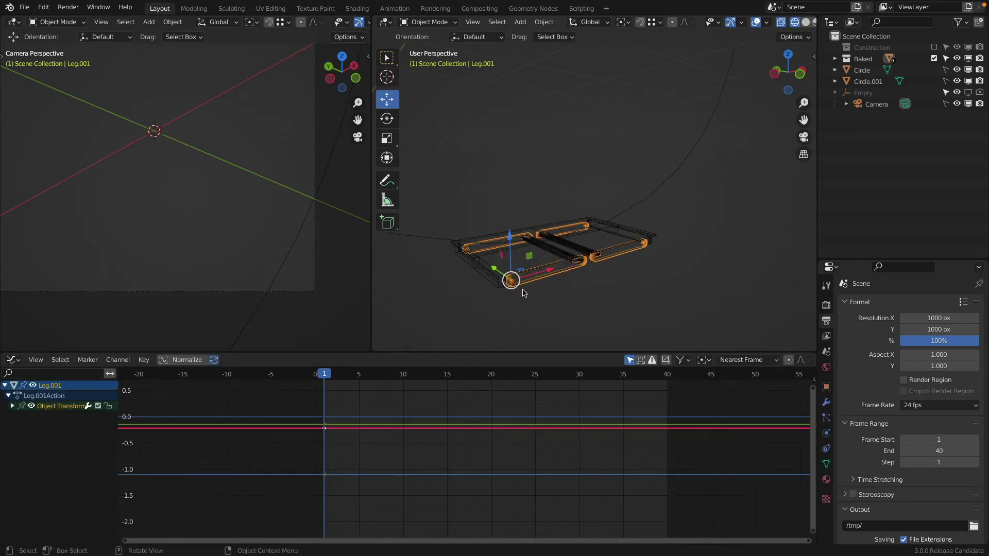
scroll(522, 287, down, 5)
drag(522, 247, 528, 87)
key(KP_1)
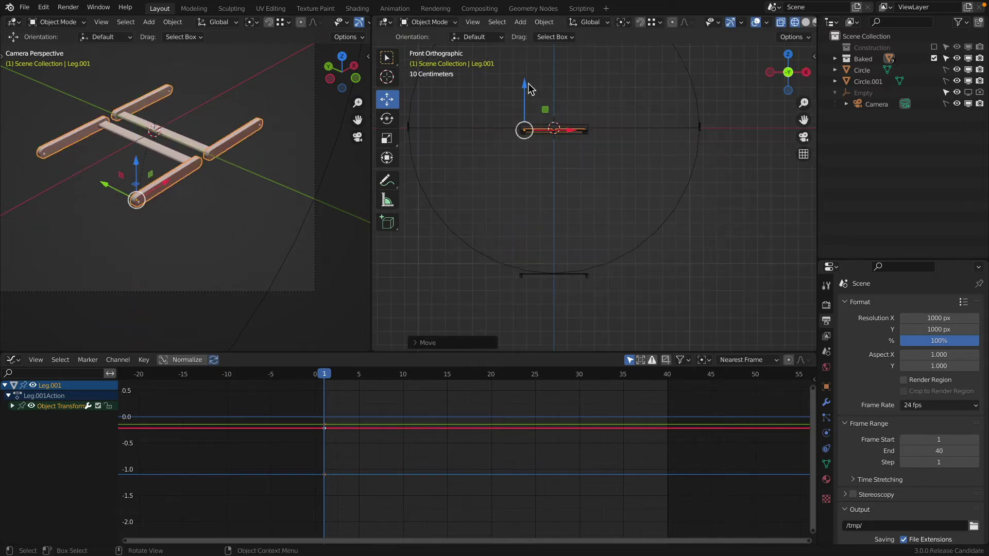
scroll(530, 108, up, 15)
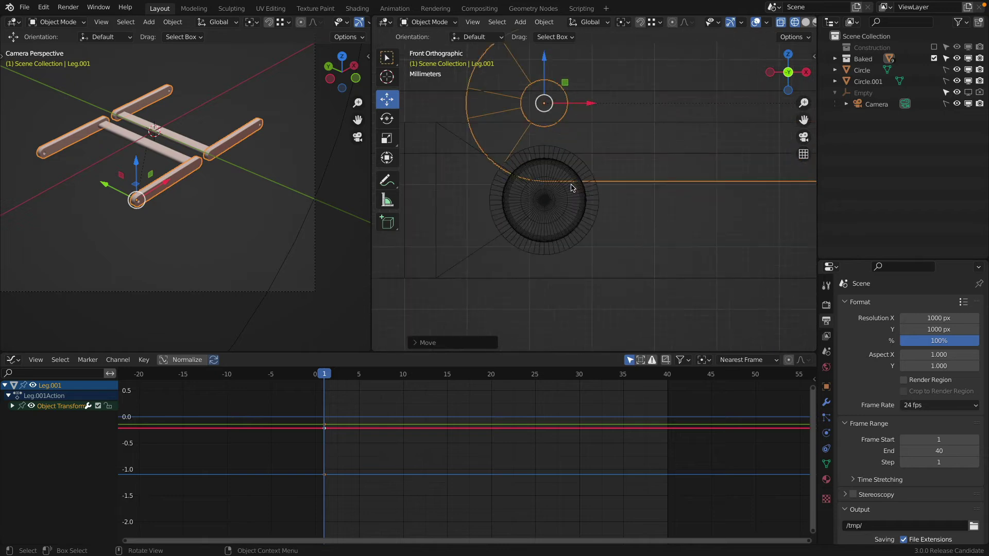
drag(548, 115, 563, 217)
scroll(555, 237, up, 7)
scroll(576, 155, up, 3)
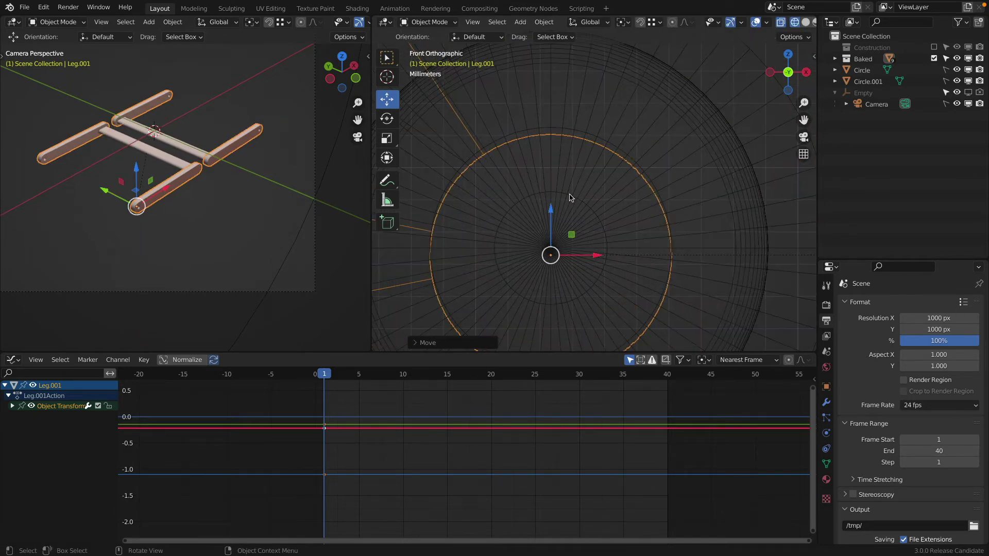
- Nudge Leg.001 about 0.02 cm up along Z to centre its hole on the screw head
scroll(569, 195, down, 1)
key(g)
key(y)
key(Escape)
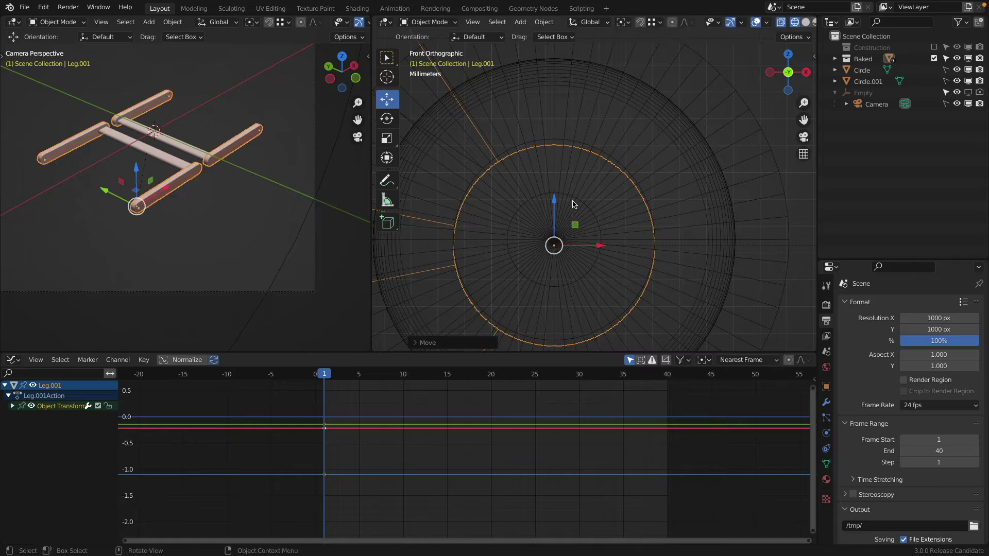
key(g)
key(z)
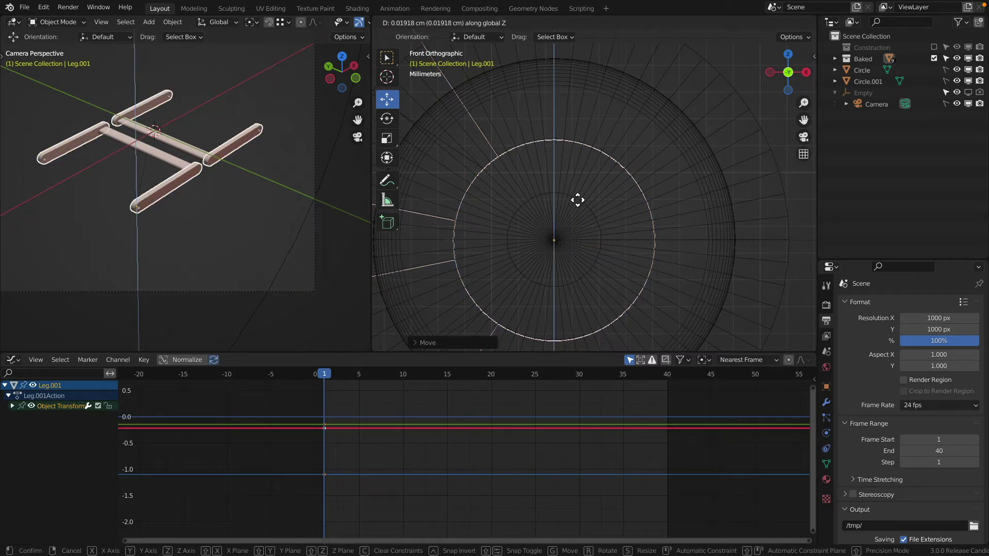
click(574, 200)
- Copy the Z location of Skrew Outside.001 to Leg.001 so that its Z location is -3.25 cm
scroll(575, 198, down, 4)
click(576, 192)
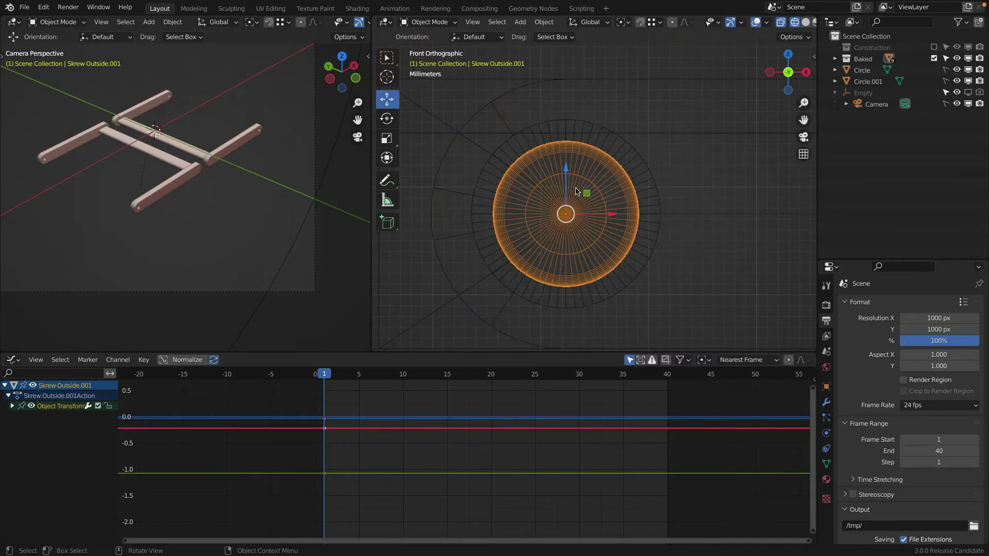
key(n)
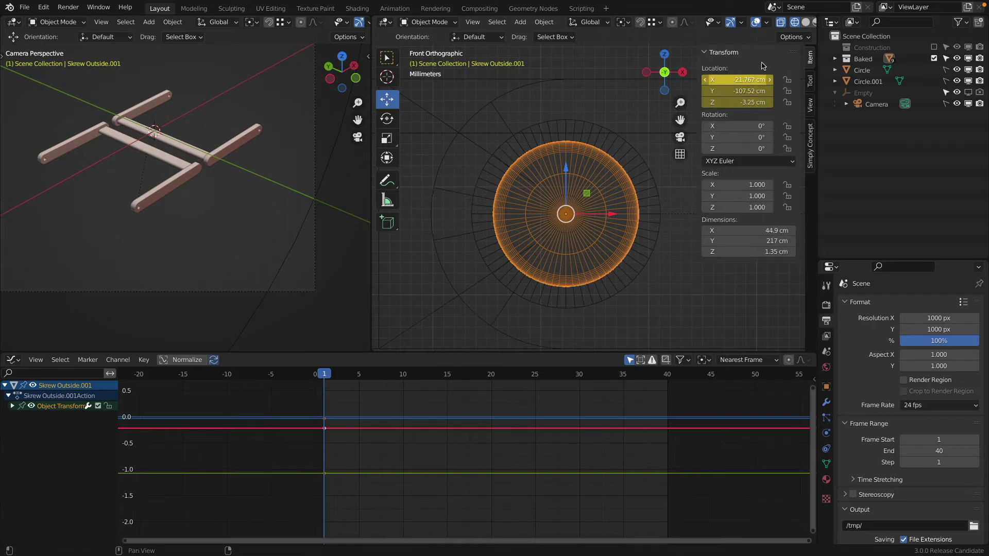
click(740, 102)
key(ctrl+c)
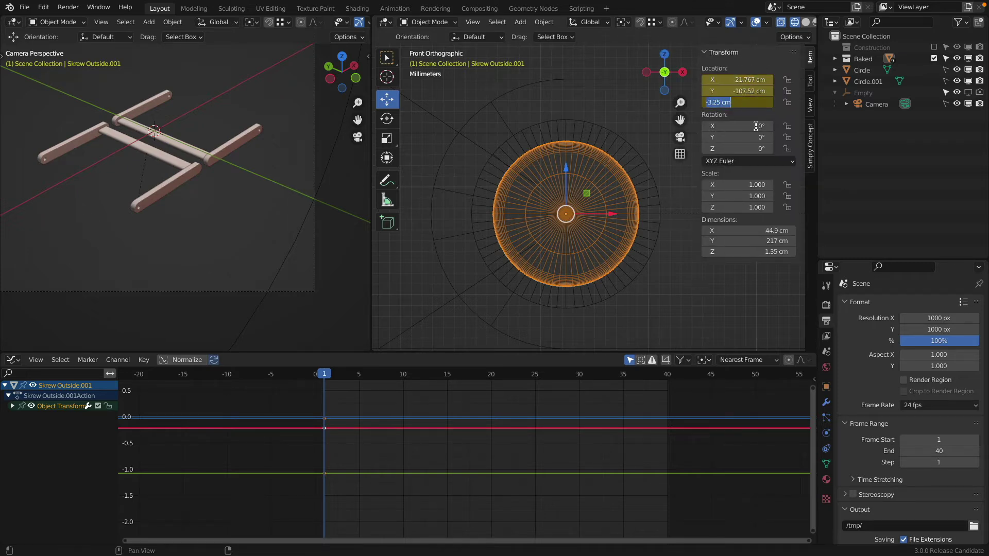
key(Escape)
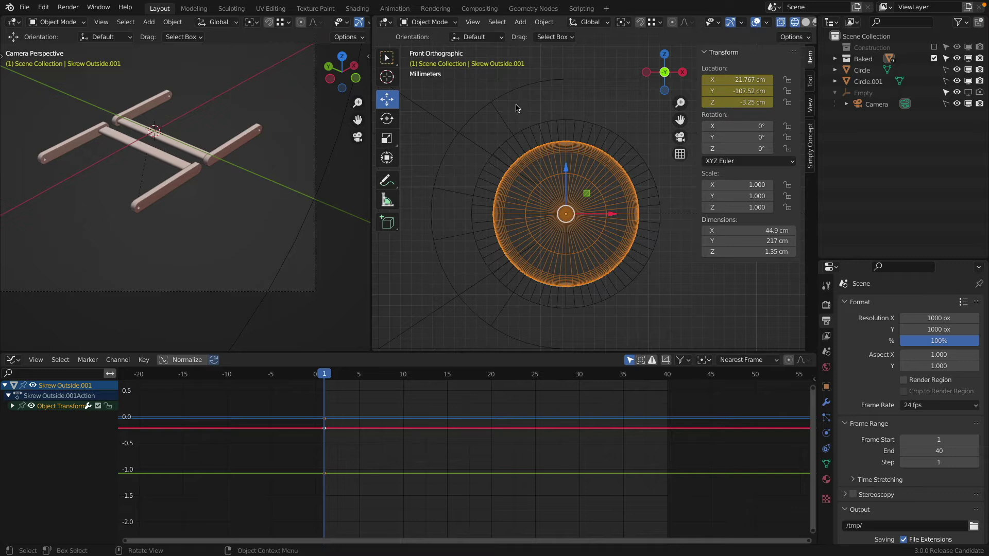
click(514, 98)
click(740, 102)
key(ctrl+v)
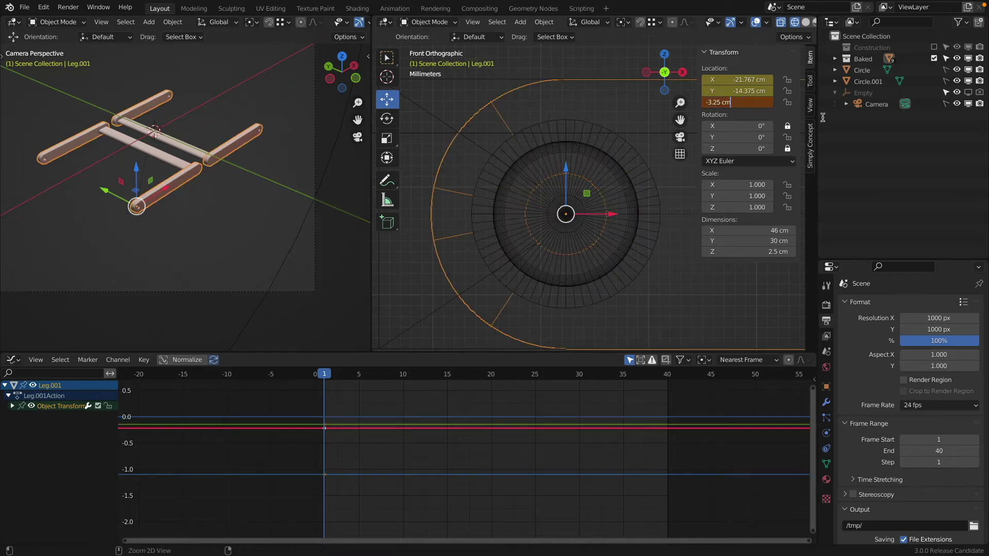
key(Return)
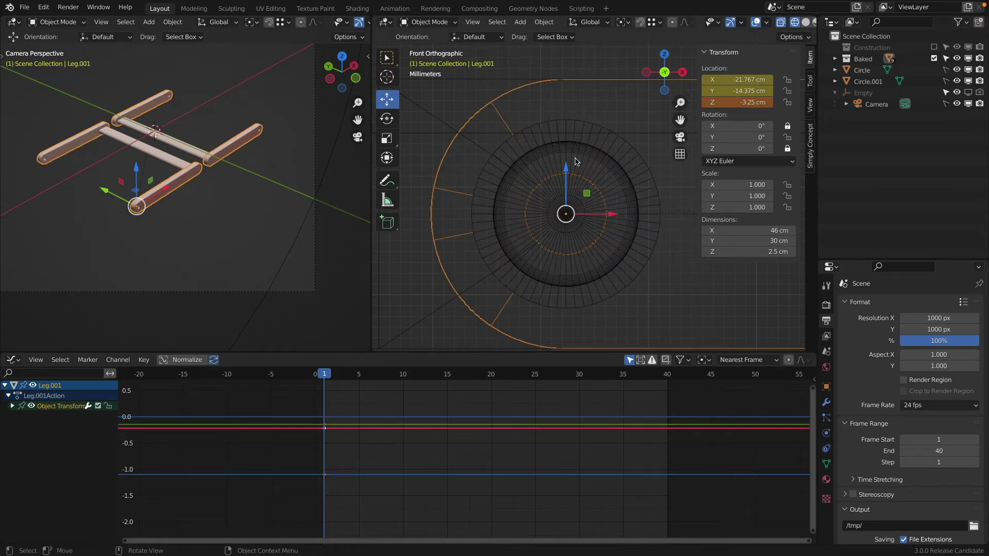
key(n)
- Move Leg.001 along Y out of the camera view beside the parked boards and insert a Location keyframe at frame 1
scroll(540, 179, down, 17)
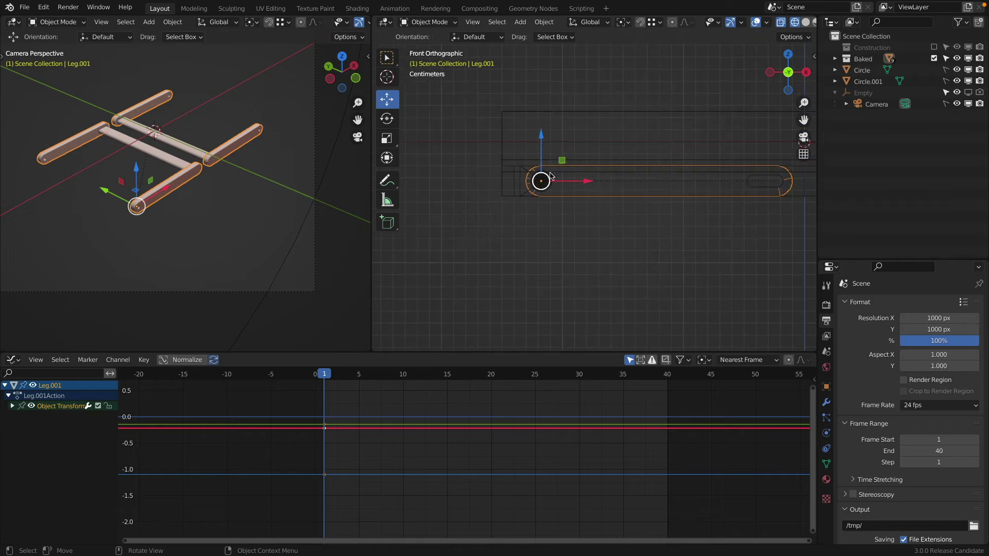
middle_drag(569, 177, 594, 227)
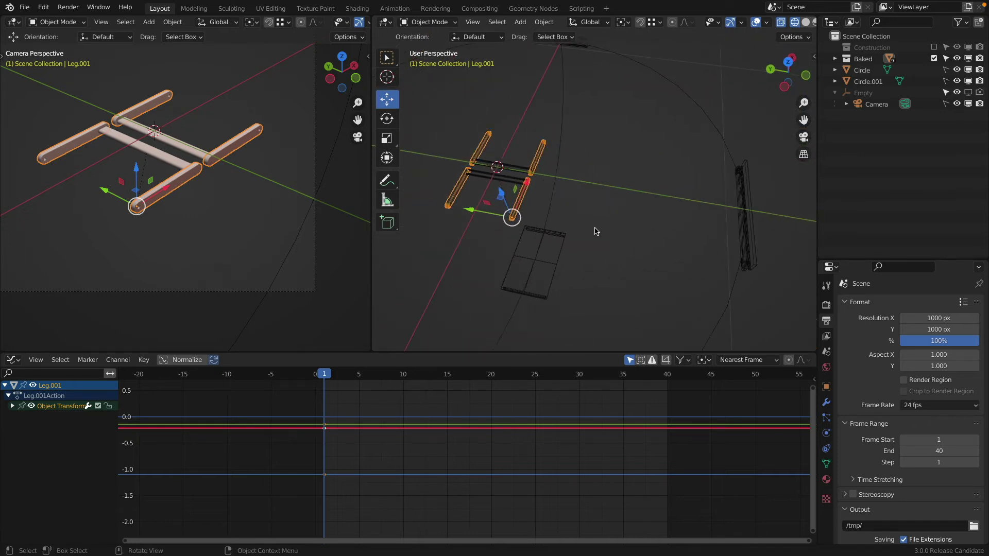
drag(472, 212, 721, 250)
shift+middle_drag(711, 252, 648, 230)
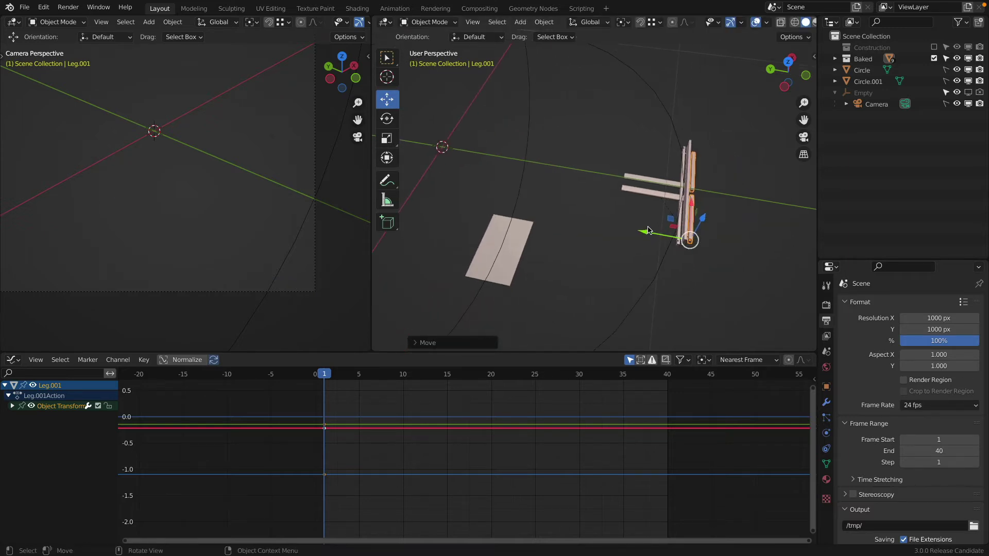
key(i)
click(595, 206)
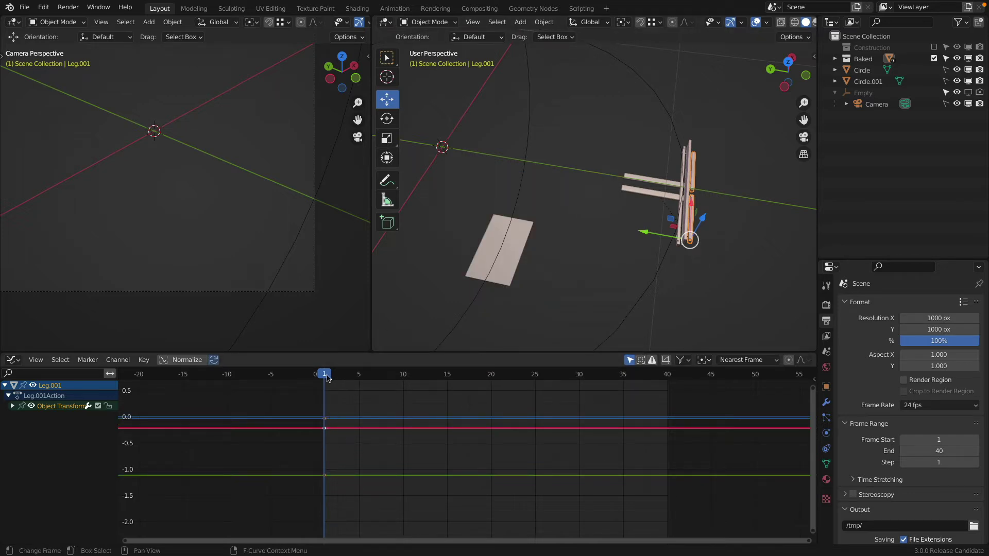
- Insert a Location keyframe for Leg.001 at frame 15, holding its parked position
drag(326, 378, 447, 383)
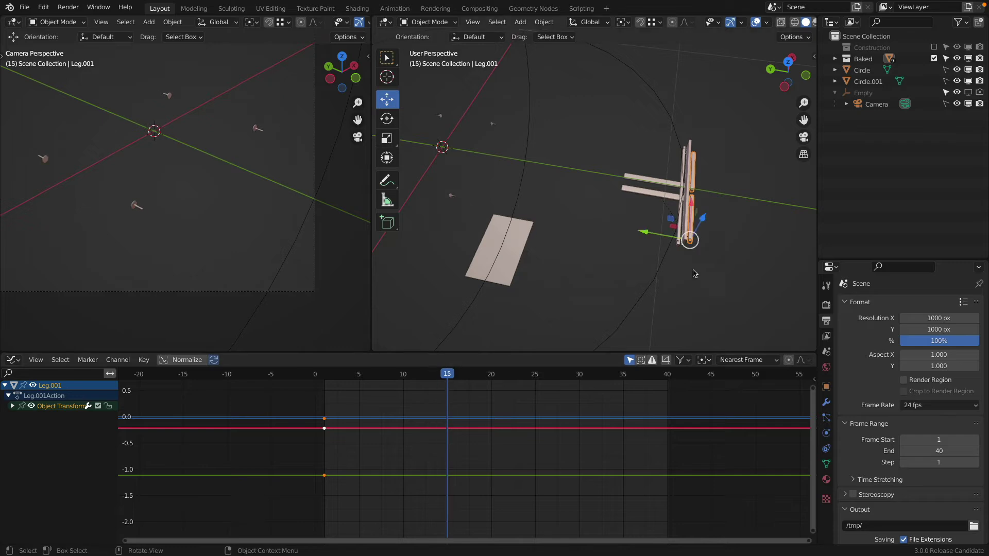
key(i)
key(i)
click(626, 221)
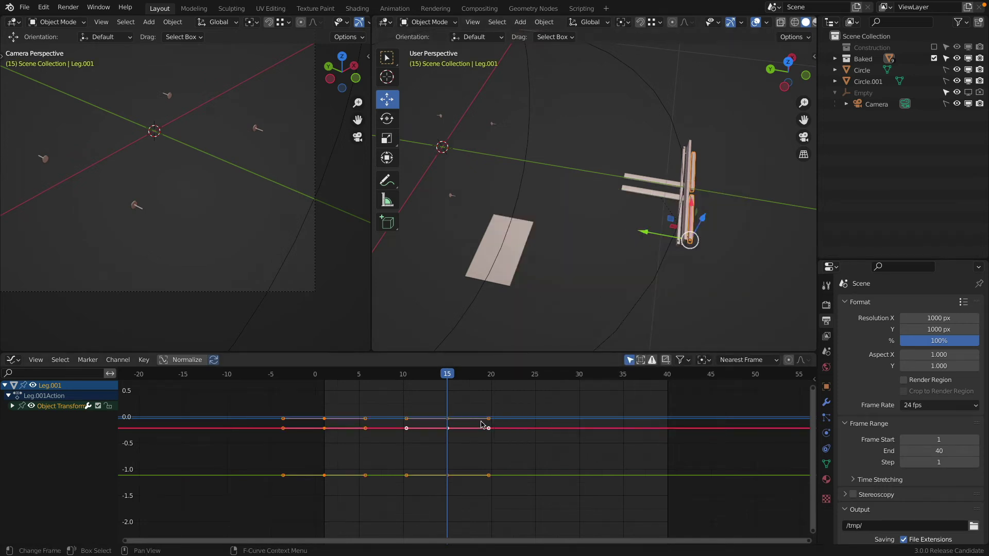
- At frame 30, move Leg.001 back along Y until it sits just inside the bottom front board, using the top view
drag(450, 376, 581, 377)
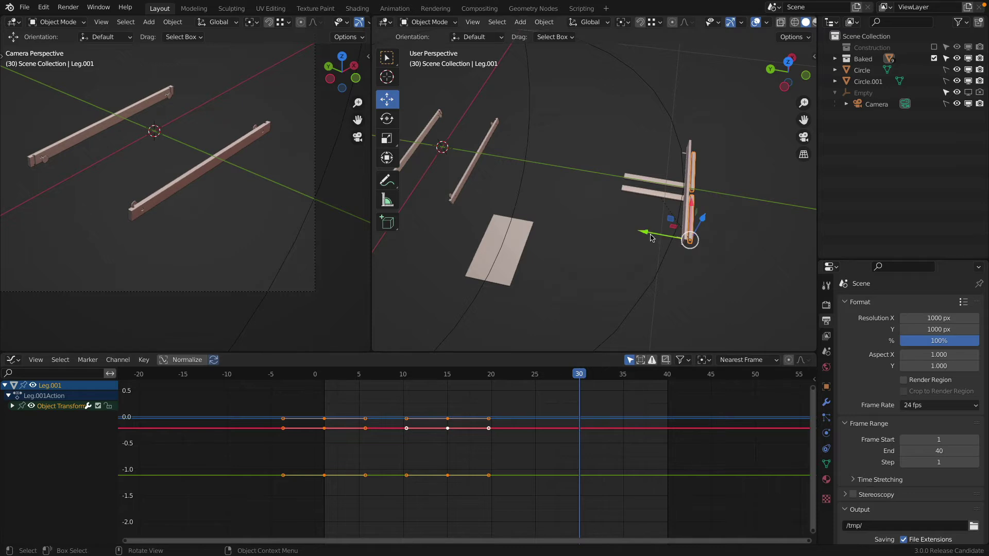
drag(646, 232, 422, 227)
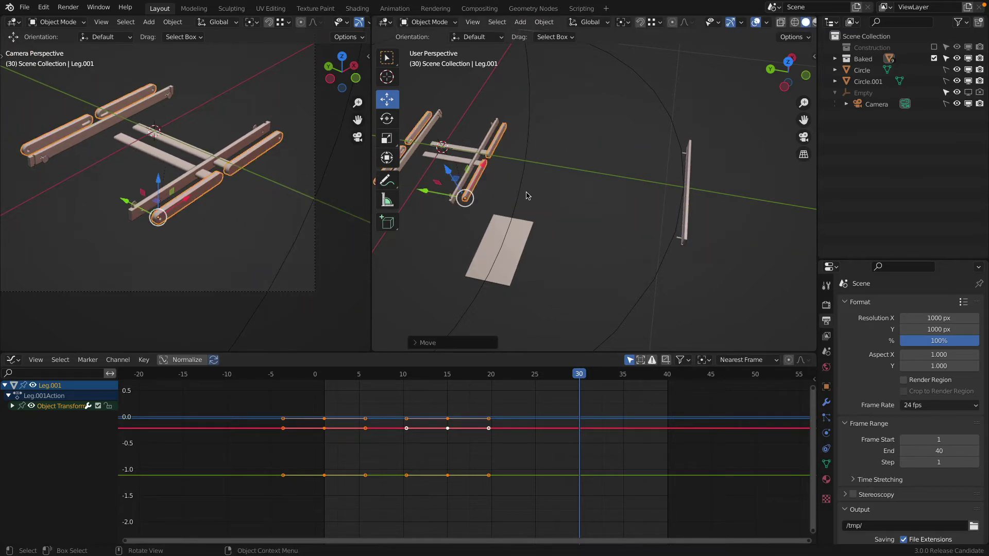
key(KP_7)
shift+middle_drag(653, 159, 630, 305)
scroll(477, 221, up, 7)
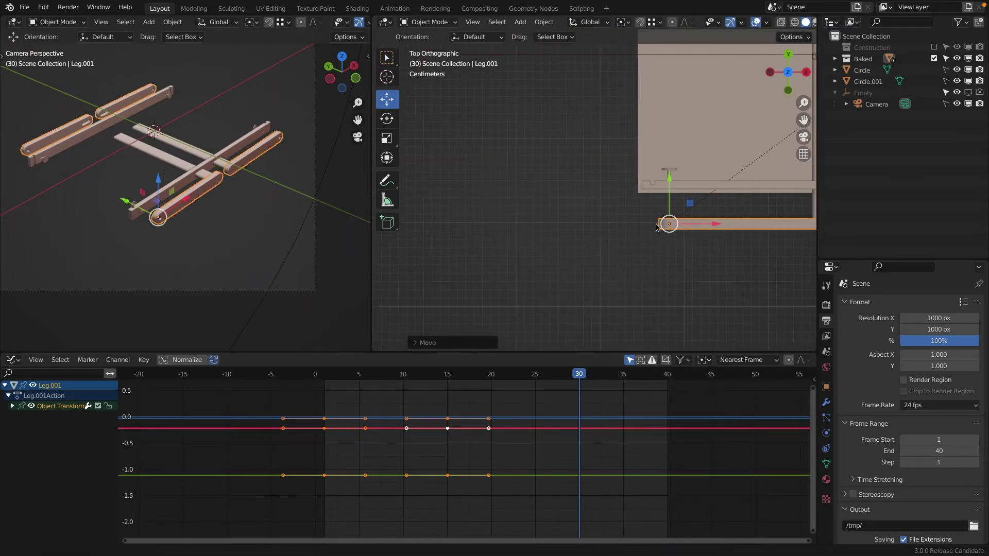
shift+middle_drag(676, 201, 557, 230)
scroll(557, 230, up, 4)
drag(542, 239, 569, 146)
- Fine-tune Leg.001 along Y so its inner edge lies flush against the edge of the screw end
scroll(537, 170, up, 5)
scroll(535, 205, up, 3)
shift+middle_drag(502, 134, 549, 161)
scroll(549, 162, up, 11)
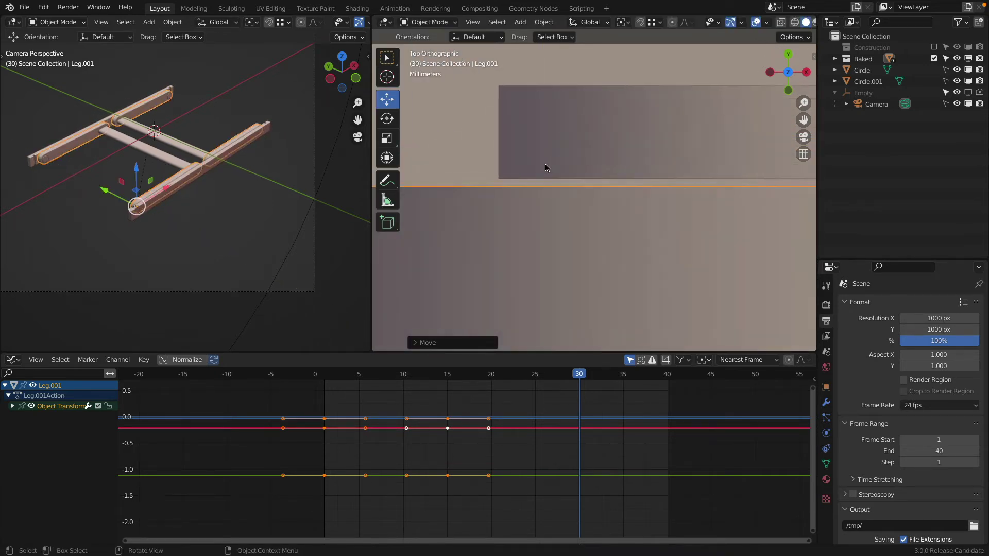
scroll(546, 168, up, 2)
key(g)
key(y)
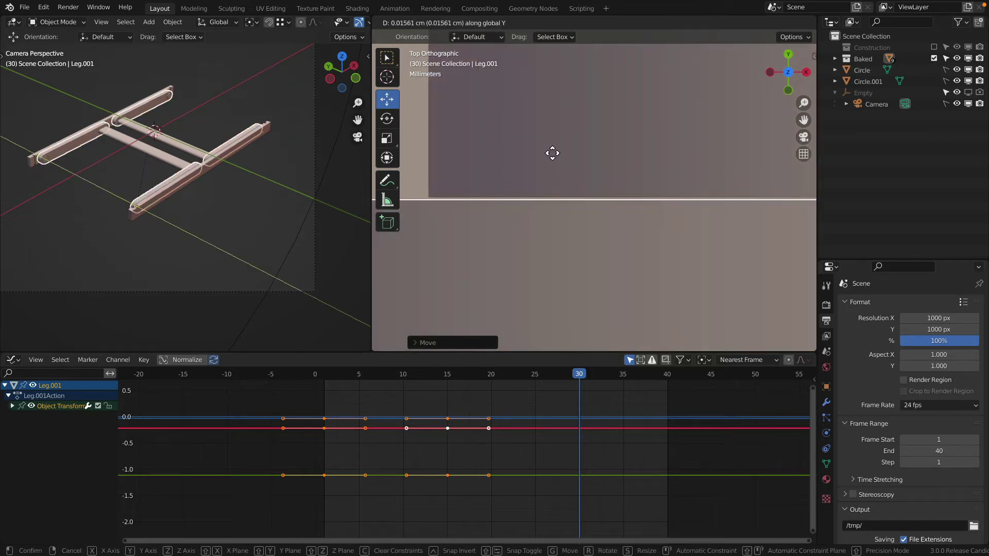
click(552, 153)
scroll(458, 187, up, 6)
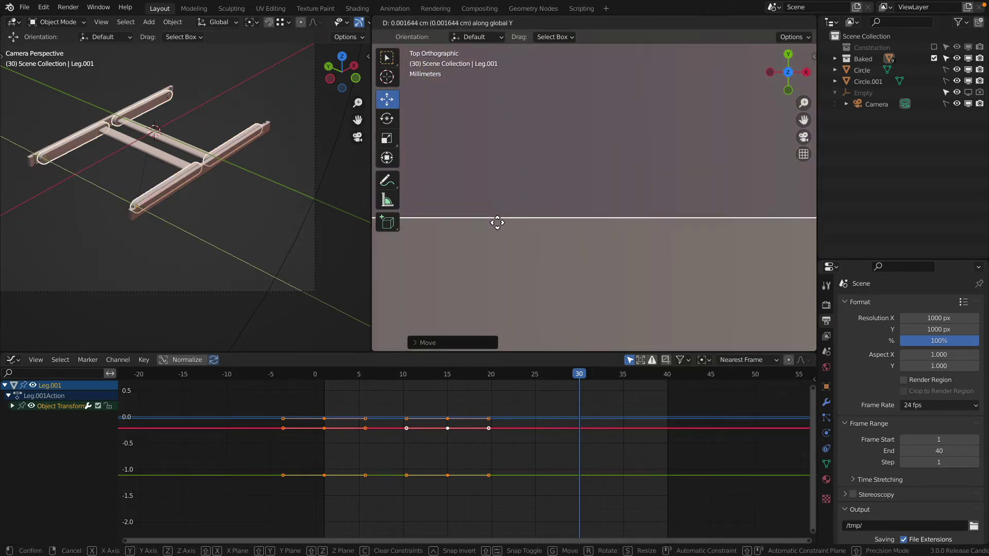
- Insert a Location keyframe for Leg.001 at frame 30 in its assembled position
scroll(545, 186, down, 5)
scroll(545, 186, down, 7)
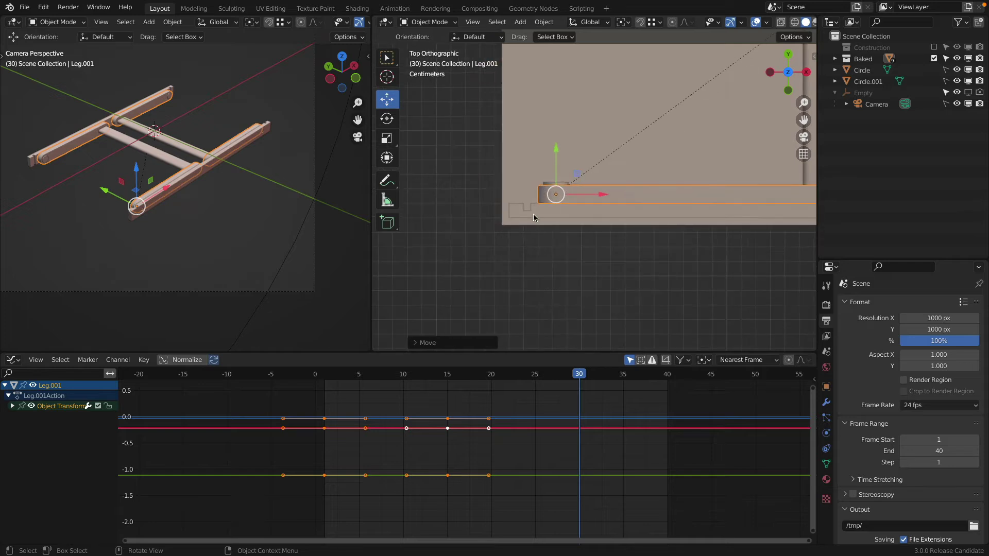
key(i)
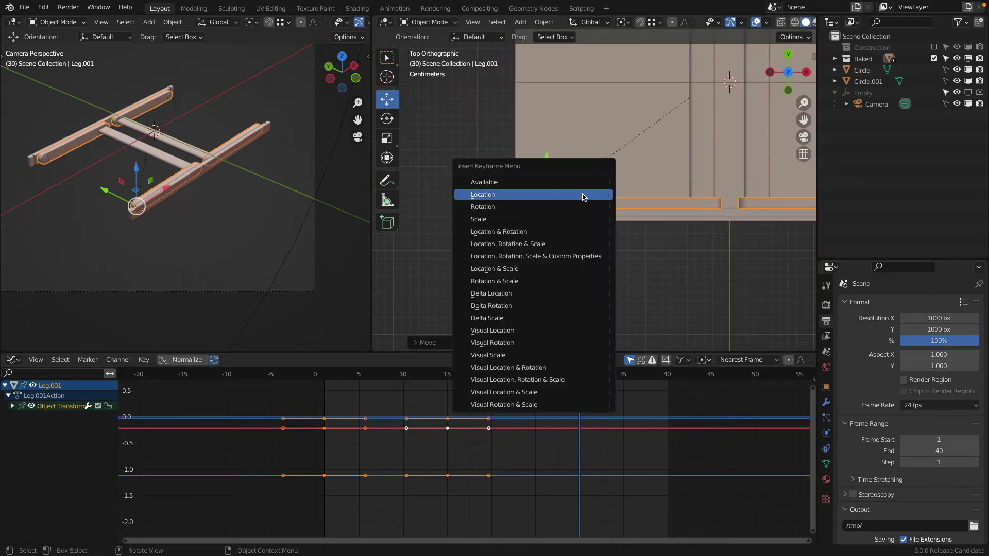
click(584, 198)
- Select the Bottom Front.001 board and set the scene's end frame to 100
middle_drag(520, 245, 581, 212)
scroll(576, 261, up, 6)
click(581, 170)
scroll(581, 170, down, 5)
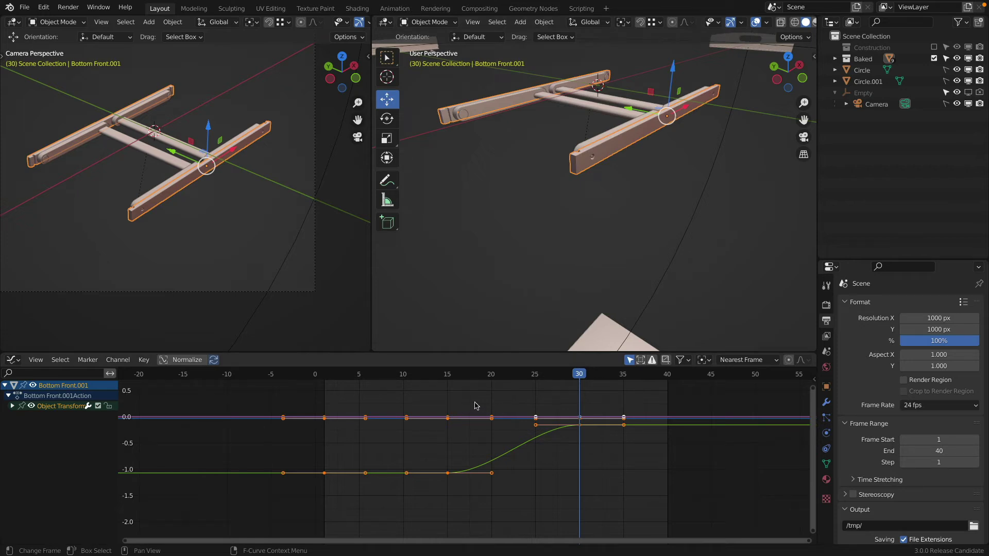
click(930, 451)
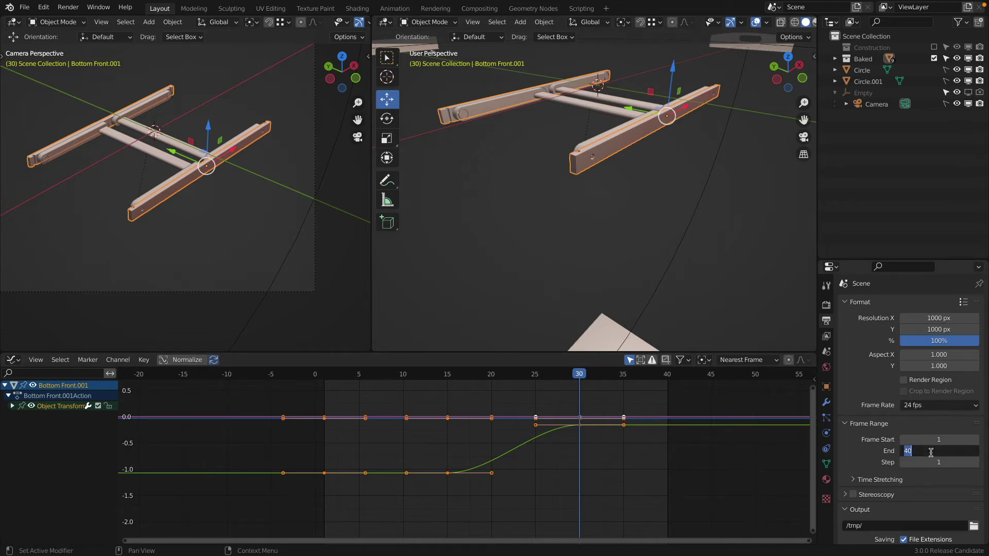
text(100)
key(Return)
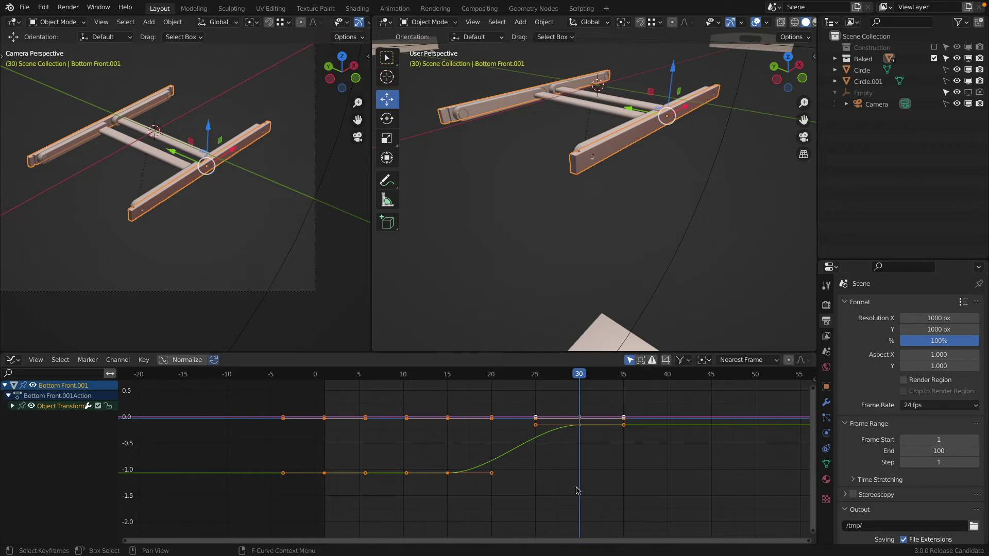
- Shift the last two Location keyframes of Bottom Front.001 15 frames later in the Graph Editor, to frames 30 and 45
click(458, 402)
drag(433, 398, 592, 487)
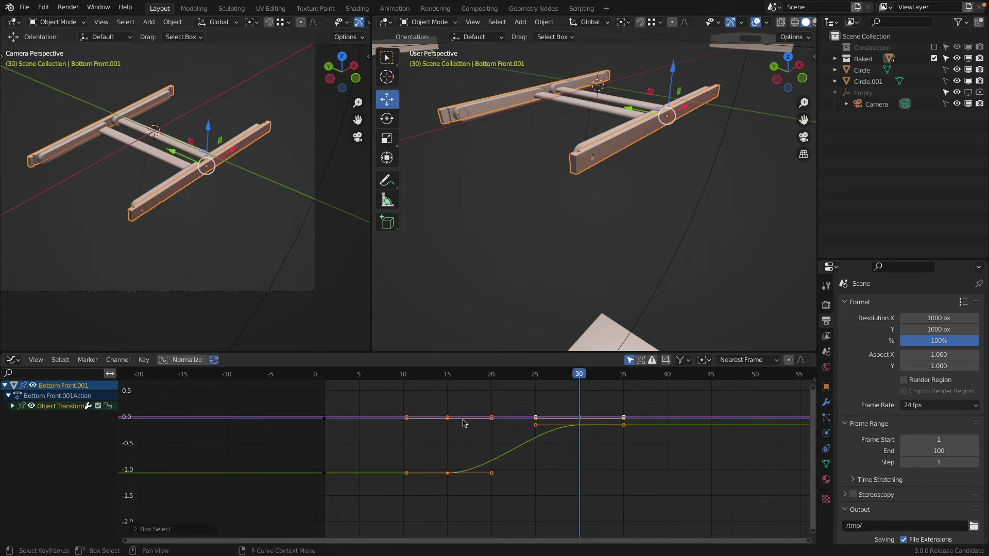
key(g)
key(x)
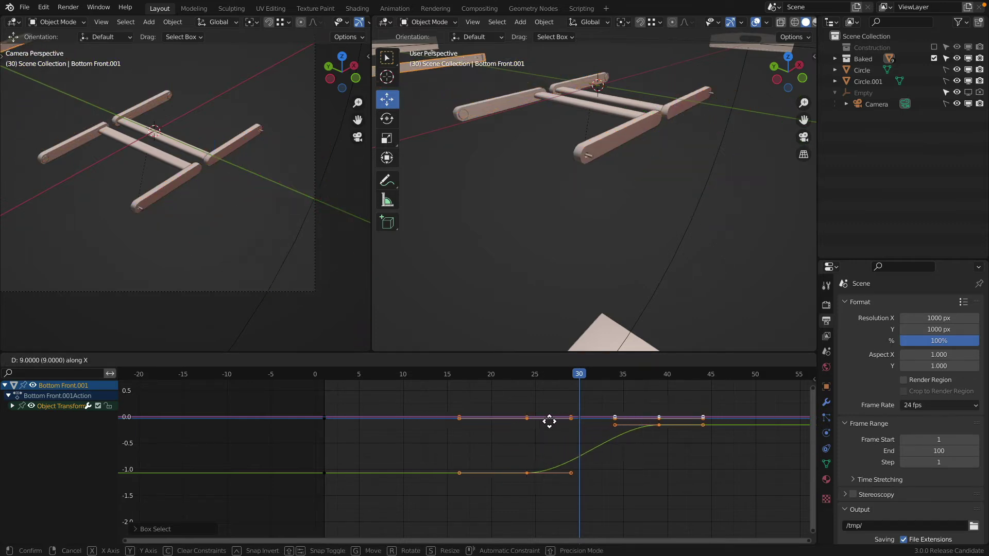
click(595, 423)
scroll(587, 419, down, 5)
middle_drag(569, 420, 474, 446)
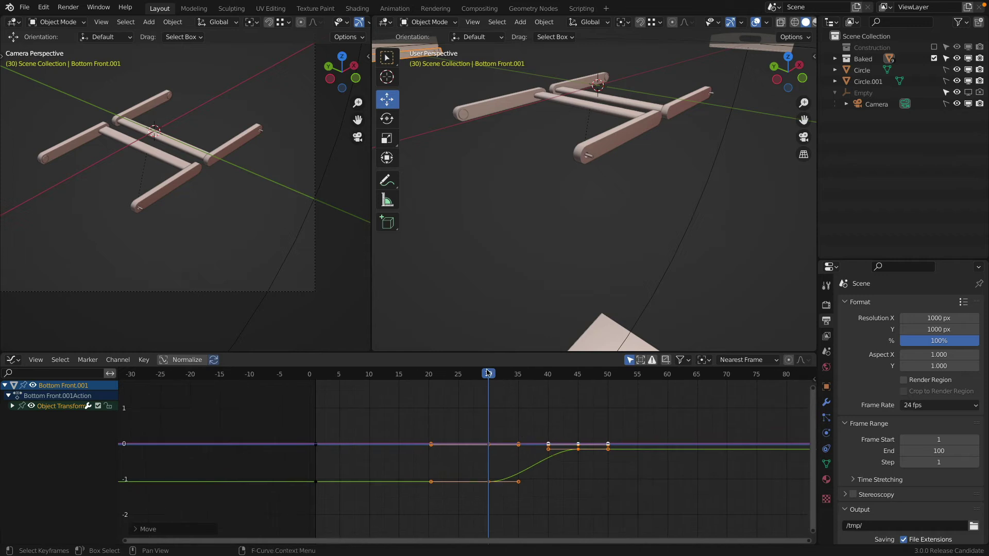
- Insert a Location keyframe at frame 45 for the Bottom Side.001 boards in their starting position
drag(488, 372, 578, 382)
scroll(587, 228, down, 5)
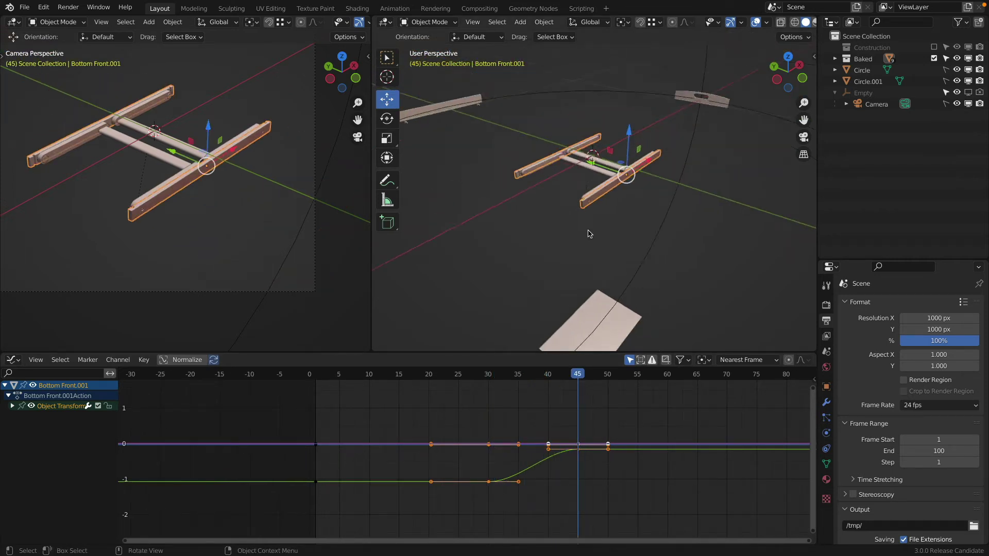
middle_drag(599, 197, 579, 287)
click(582, 288)
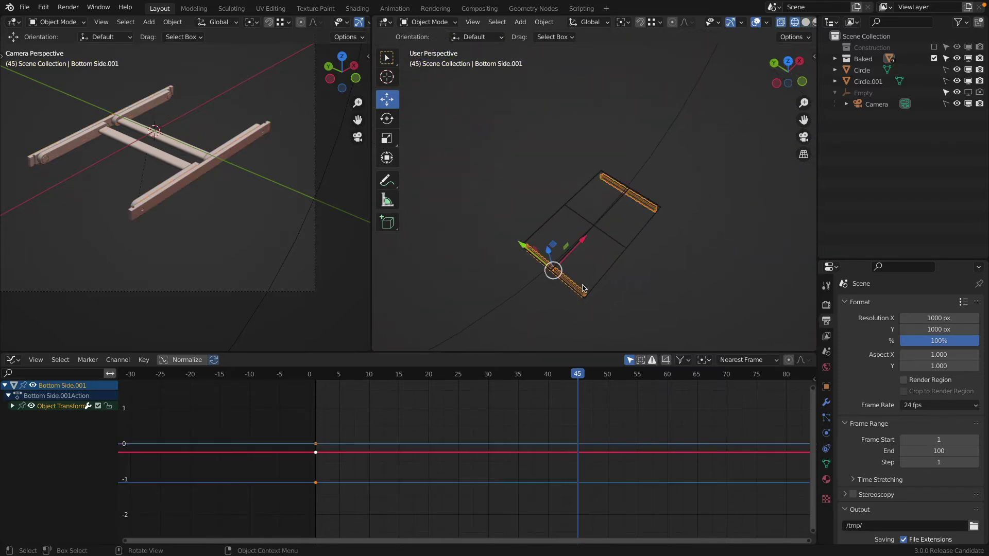
key(i)
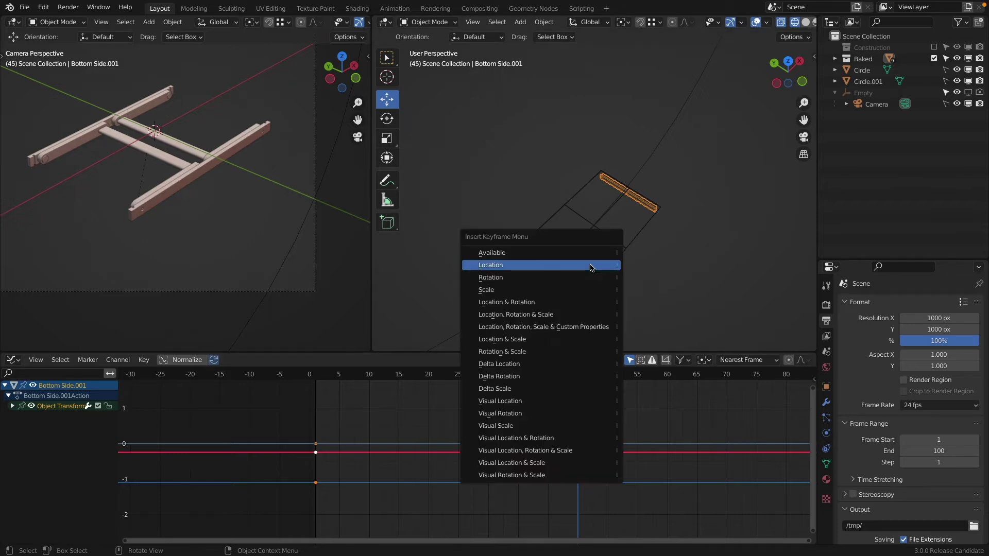
click(590, 266)
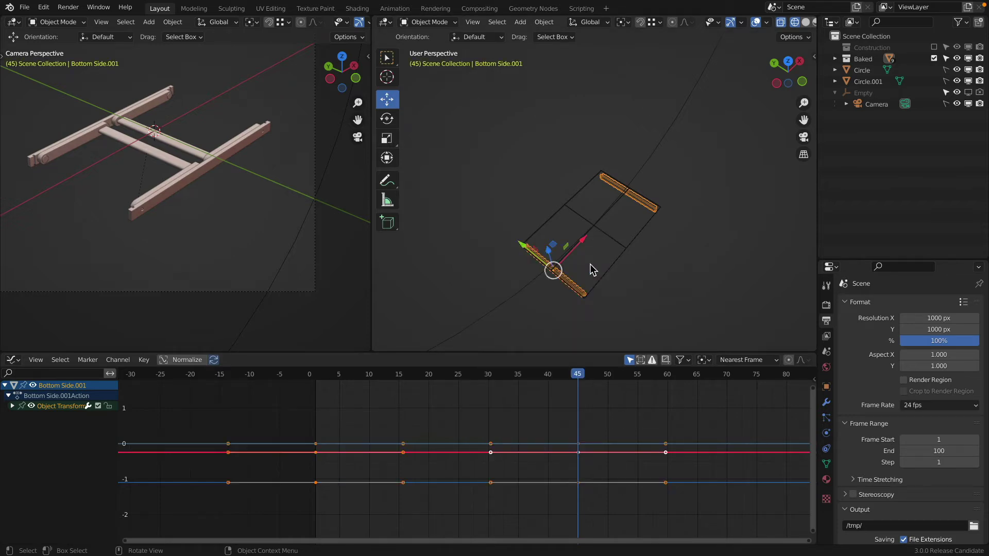
- At frame 60, raise the Bottom Side.001 boards along Z to just below the assembled parts, using the front view
drag(578, 377, 668, 379)
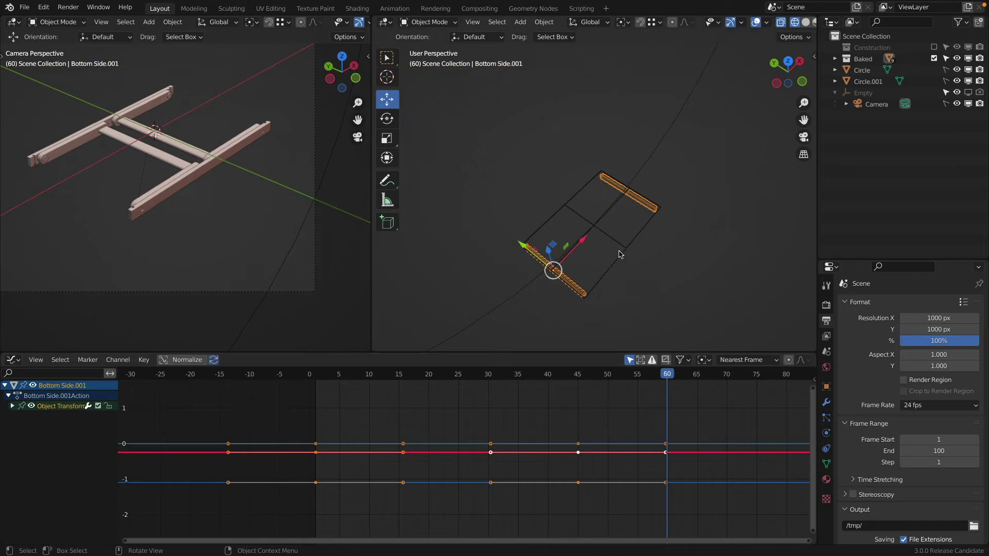
key(KP_1)
key(KP_Decimal)
scroll(619, 254, down, 5)
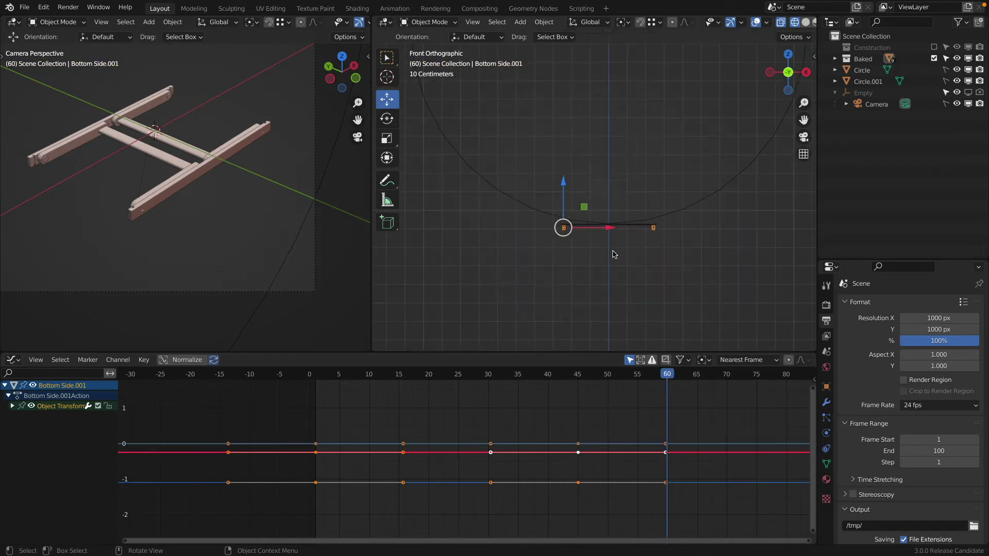
scroll(591, 158, down, 4)
shift+middle_drag(591, 160, 582, 247)
scroll(581, 249, up, 1)
scroll(580, 253, up, 3)
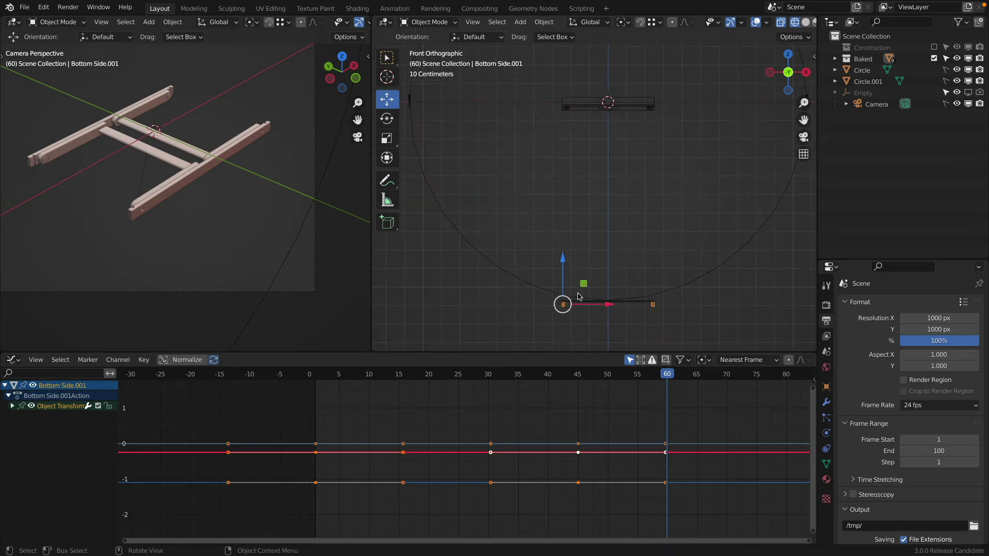
key(g)
key(z)
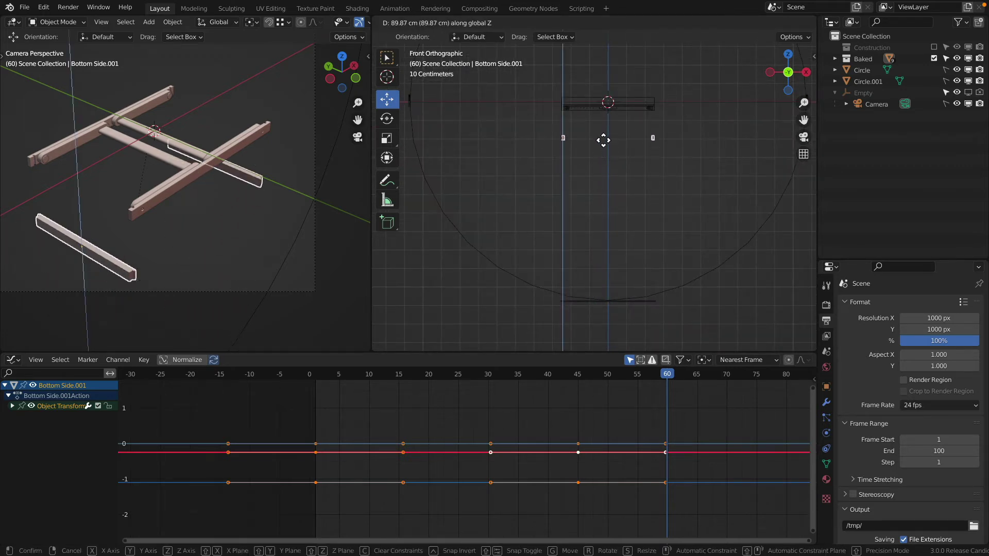
click(600, 130)
- Raise the Bottom Side.001 boards further along Z until they line up closely with the bottom front boards
scroll(582, 118, up, 6)
shift+middle_drag(583, 135, 618, 221)
scroll(583, 216, up, 6)
scroll(542, 261, down, 2)
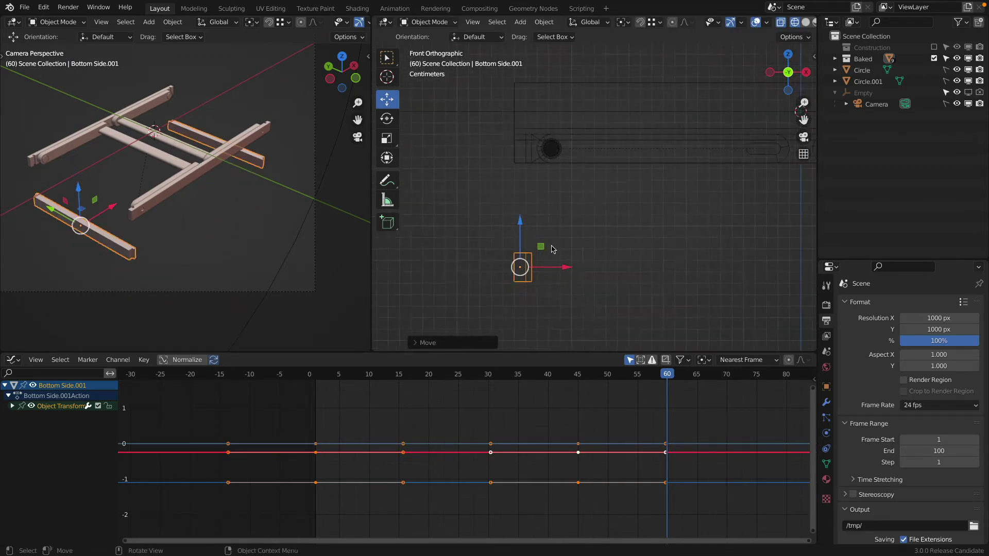
shift+middle_drag(545, 246, 562, 270)
scroll(561, 270, up, 3)
key(g)
key(z)
click(565, 28)
mouse_move(539, 66)
shift+middle_down()
mouse_move(567, 236)
mouse_move(556, 265)
mouse_move(627, 270)
shift+middle_up()
scroll(566, 237, up, 5)
key(z)
click(663, 267)
- Fine-tune Bottom Side.001 along Z at the corner so its top face sits flush with the bottom front board
scroll(644, 261, down, 5)
shift+middle_drag(569, 238, 689, 241)
scroll(528, 250, up, 3)
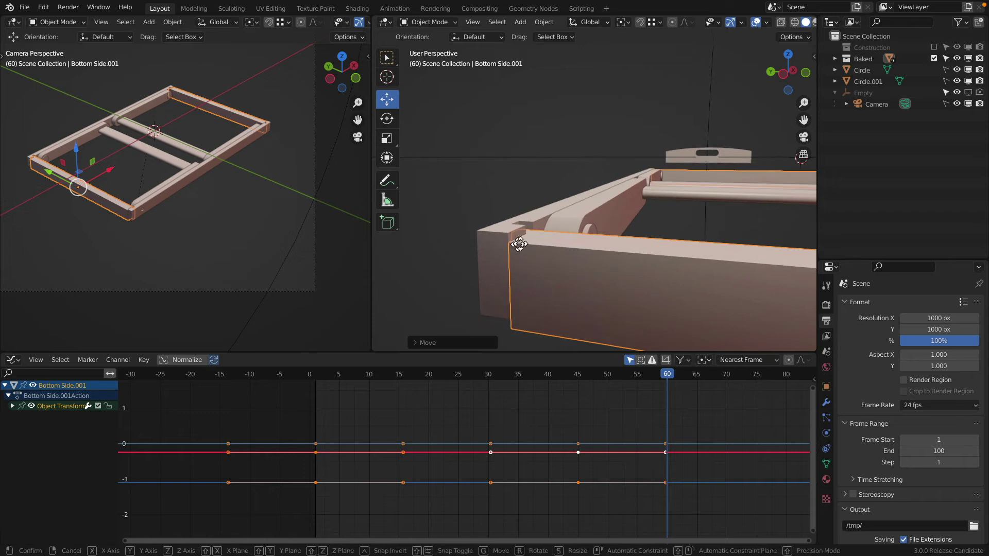
key(g)
key(z)
click(509, 236)
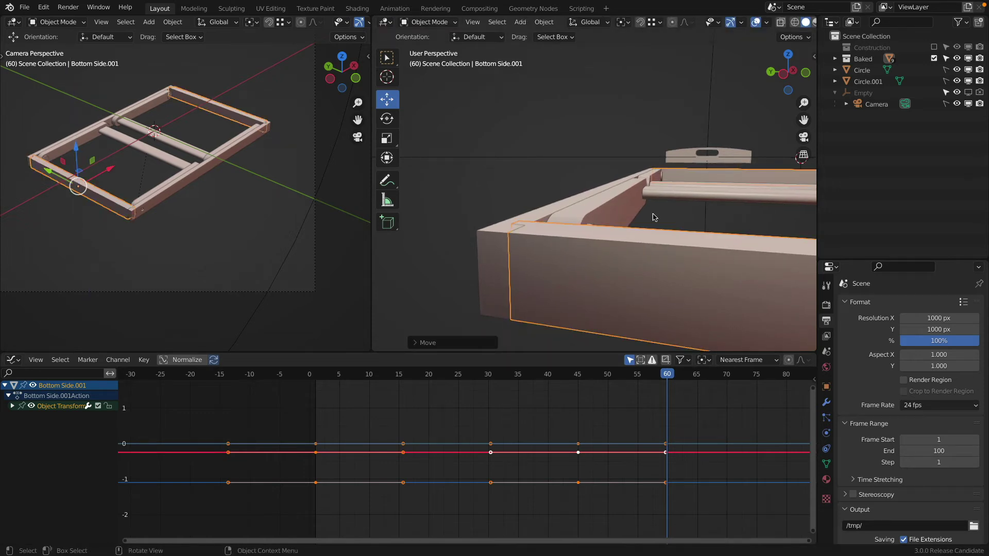
- Insert a Location keyframe for Bottom Side.001 at frame 60 in its assembled position
key(i)
click(559, 132)
scroll(570, 147, down, 8)
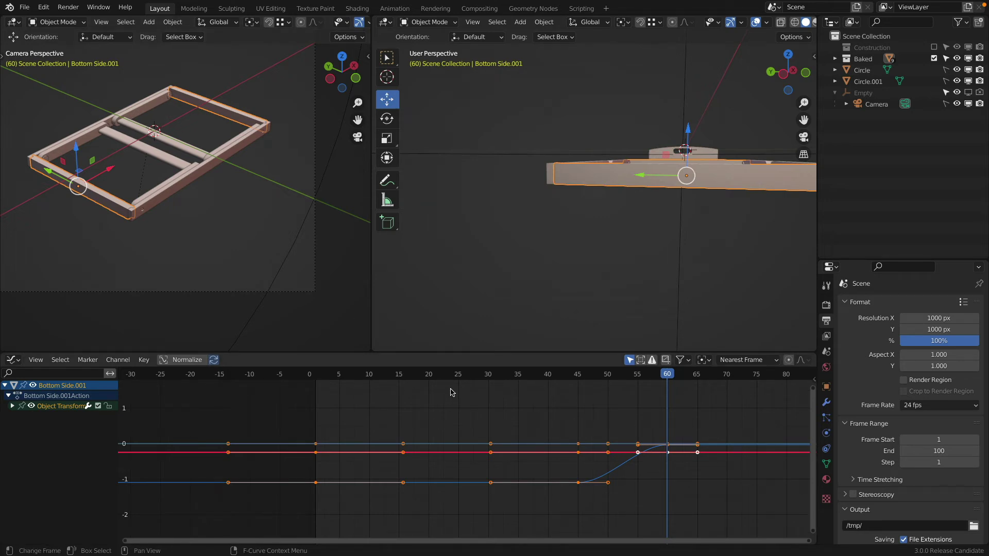
- At frame 1, move the Bottom.001 panel up along Z to the top of the vertical circle and keyframe its Location there
scroll(515, 227, down, 10)
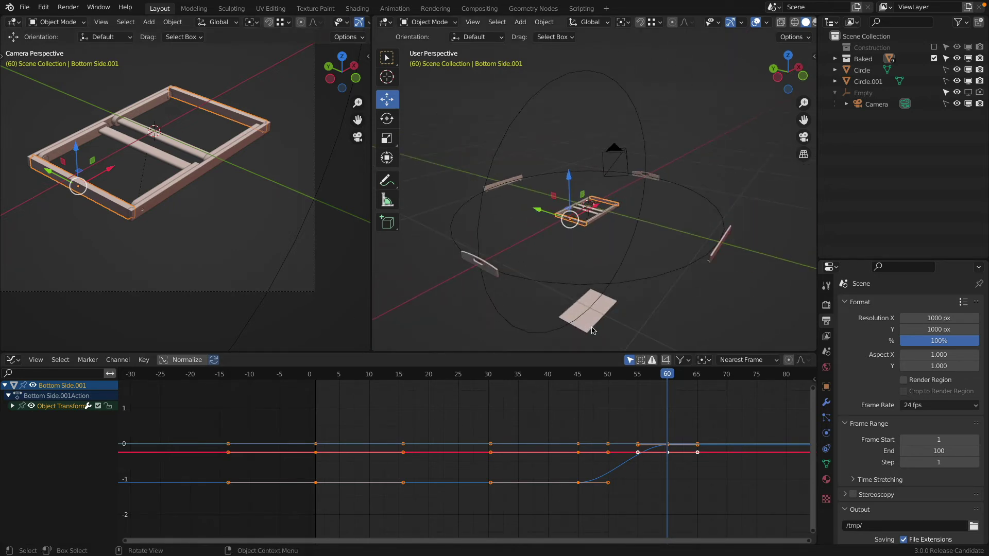
click(592, 325)
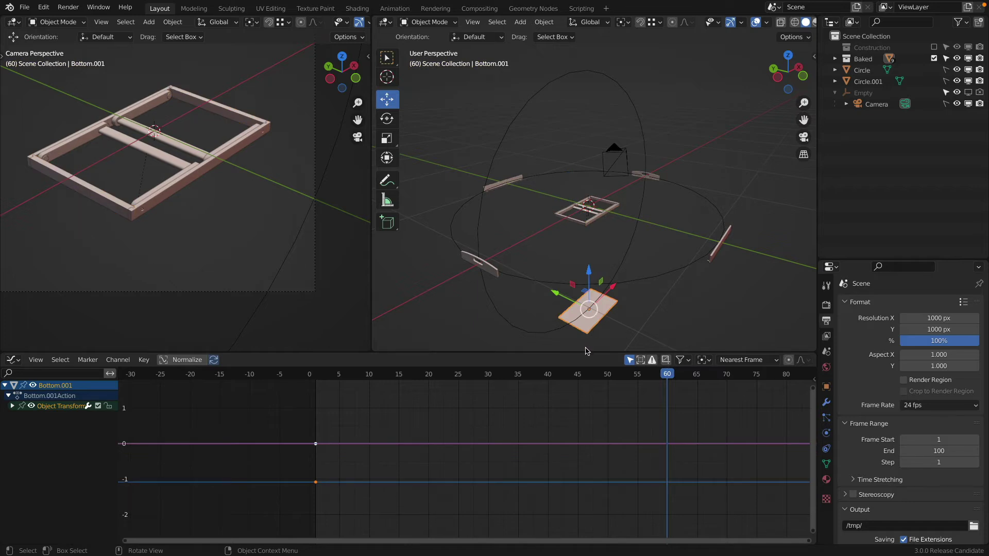
drag(669, 378, 315, 378)
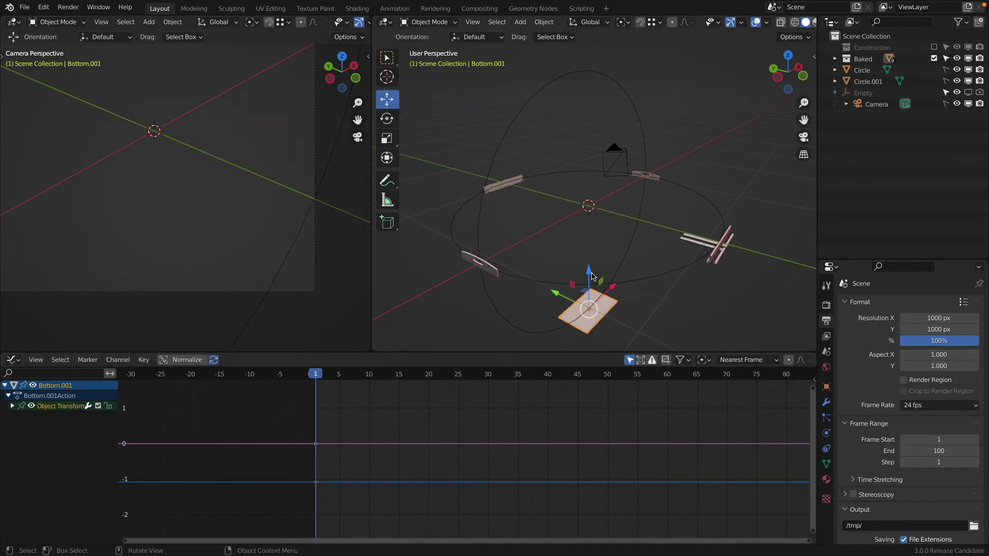
drag(590, 274, 648, 352)
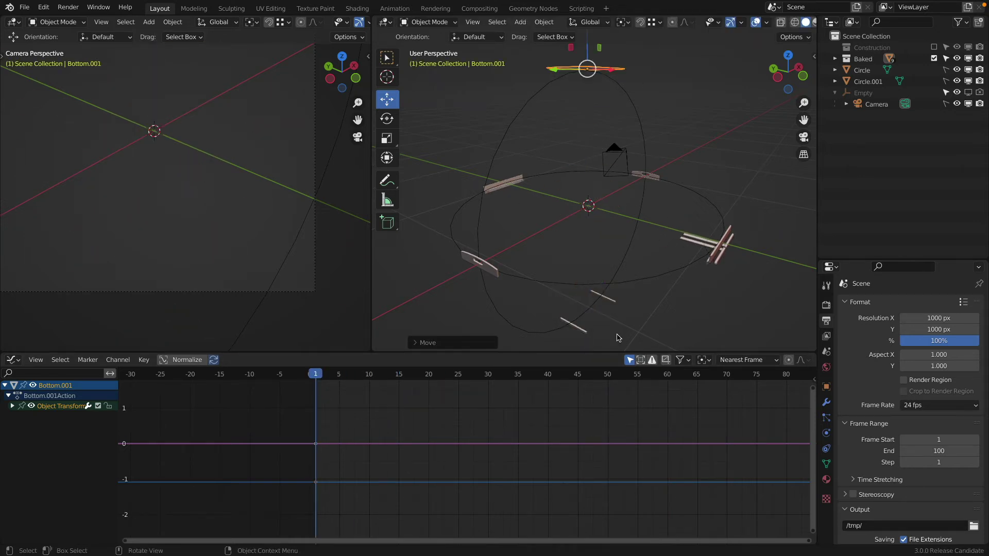
key(i)
click(591, 122)
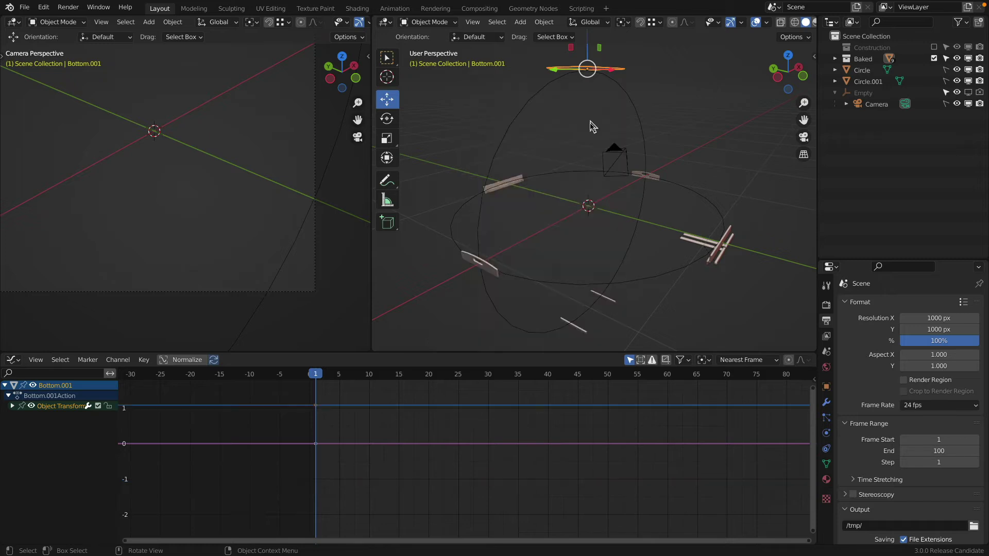
- Scrub the animation from frame 1 to frame 60 and inspect the assembled bottom frame and its front corner
drag(316, 377, 322, 402)
drag(398, 401, 668, 423)
scroll(600, 222, up, 10)
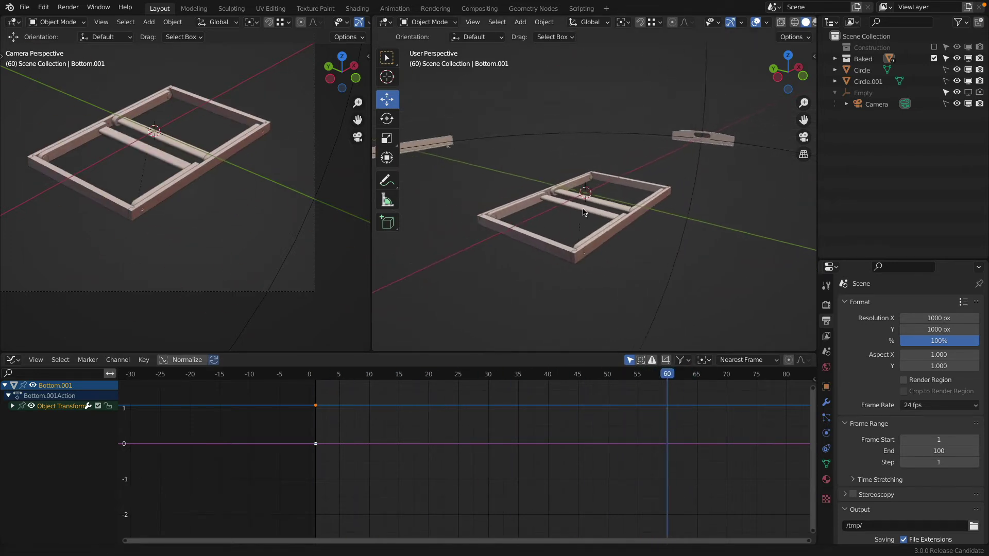
scroll(626, 256, down, 2)
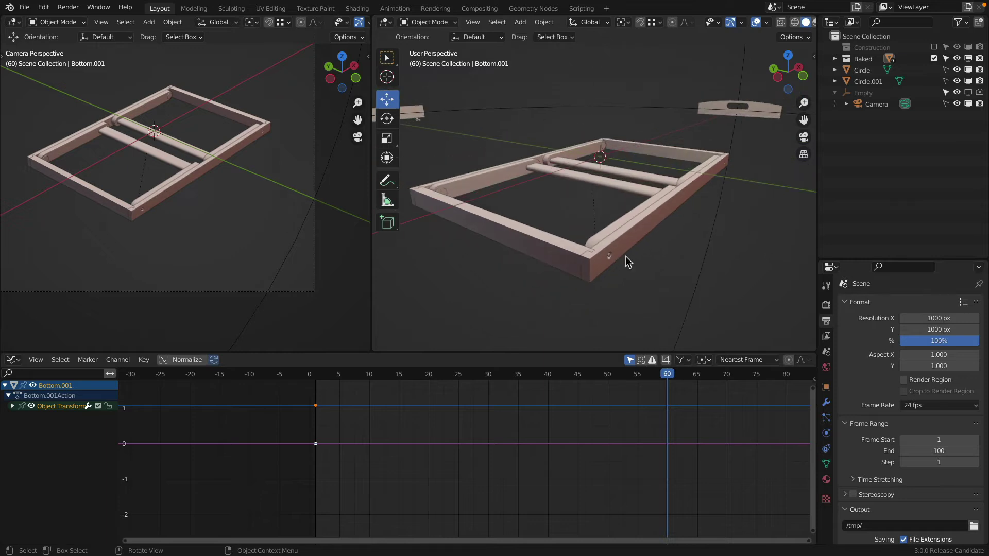
scroll(625, 256, down, 3)
scroll(625, 256, down, 1)
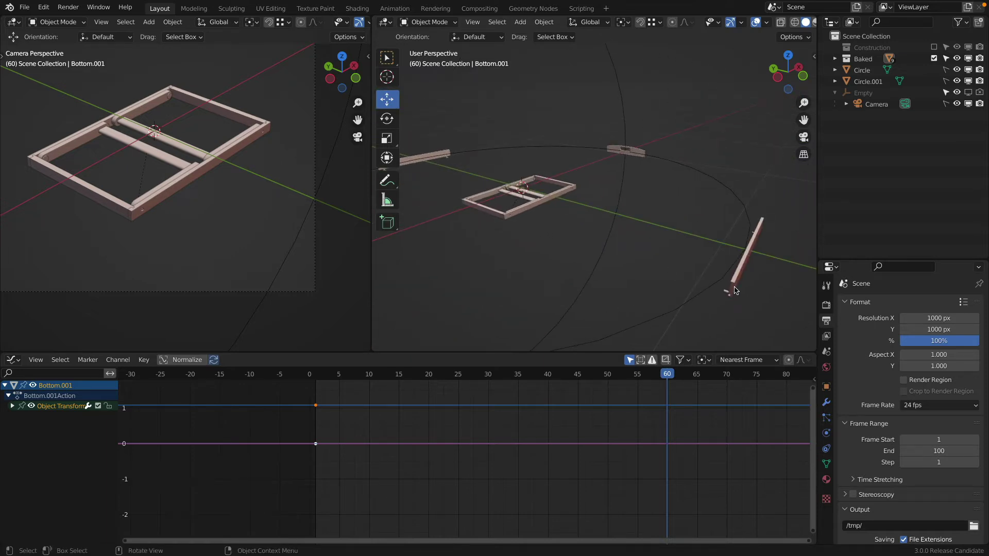
- Select the Skrew Outside.001 screws and insert a Location keyframe at frame 45 in their starting position
click(719, 291)
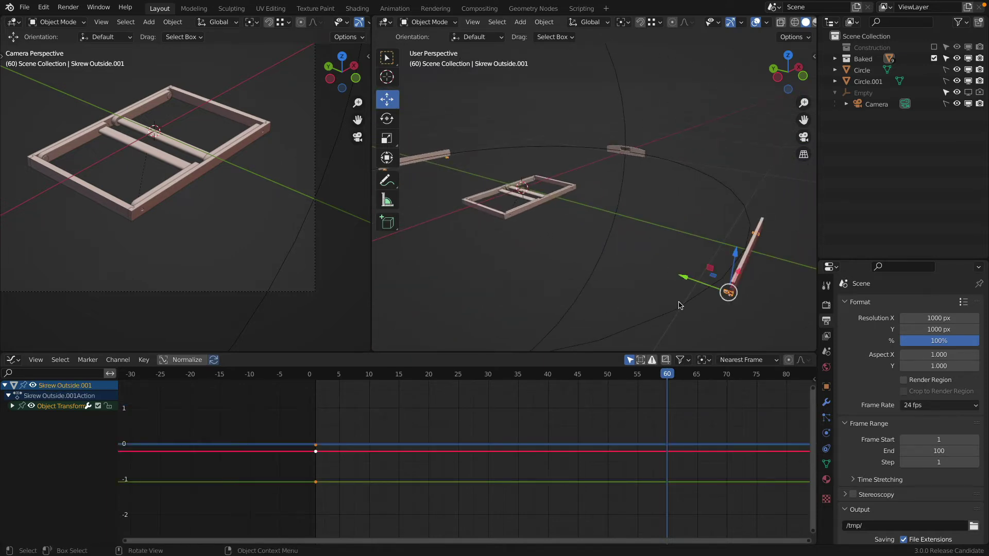
mouse_move(676, 296)
middle_down()
mouse_move(744, 289)
mouse_move(613, 259)
mouse_move(685, 292)
mouse_move(673, 290)
middle_up()
scroll(498, 215, up, 4)
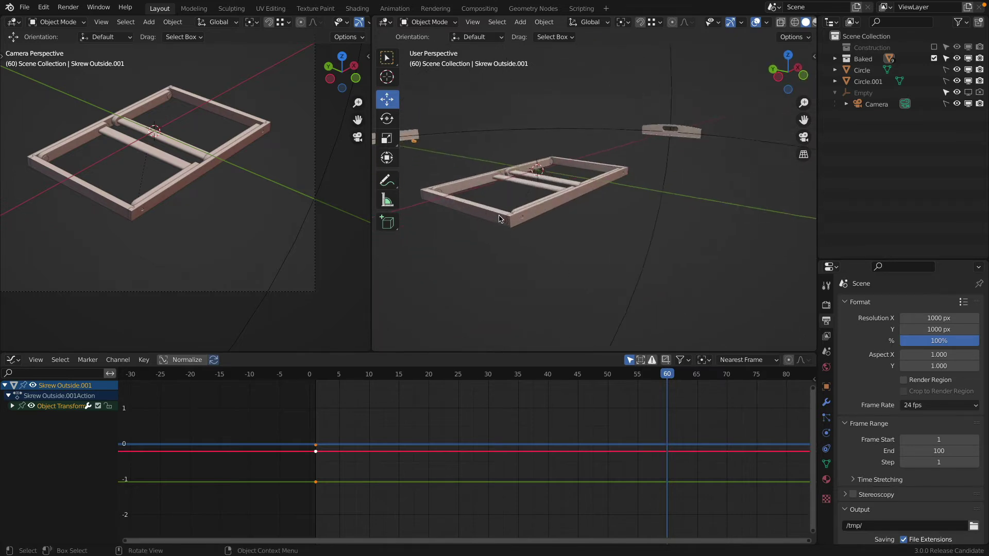
drag(665, 374, 578, 382)
scroll(627, 270, down, 5)
click(715, 292)
shift+middle_drag(714, 292, 688, 278)
key(i)
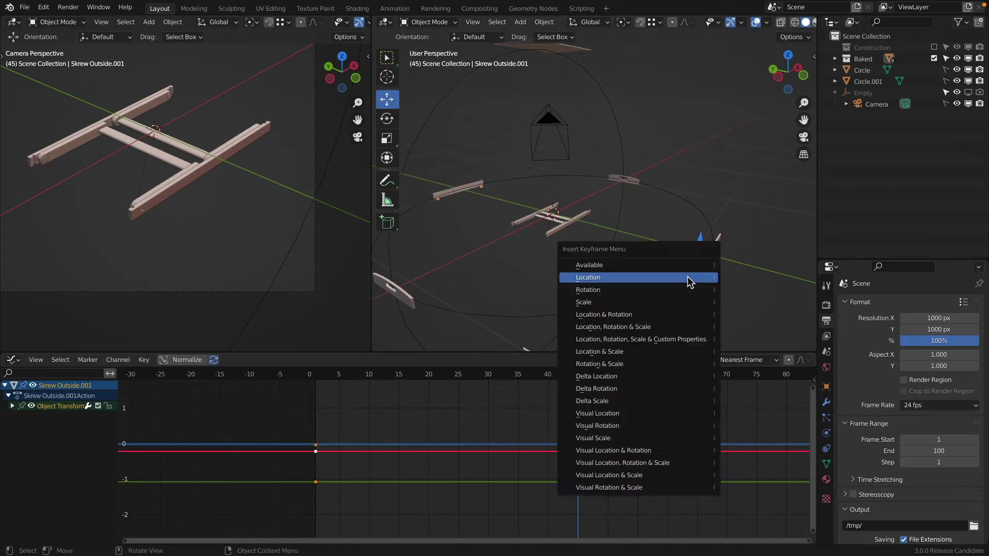
click(688, 278)
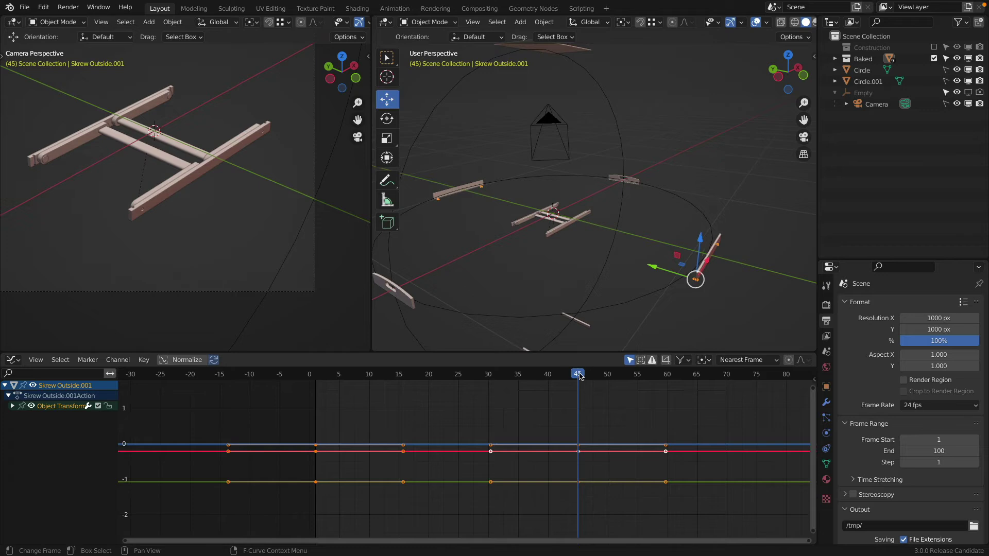
- At frame 60, move Skrew Outside.001 along Y into the bottom front board, using the top view in wireframe
drag(580, 377, 675, 380)
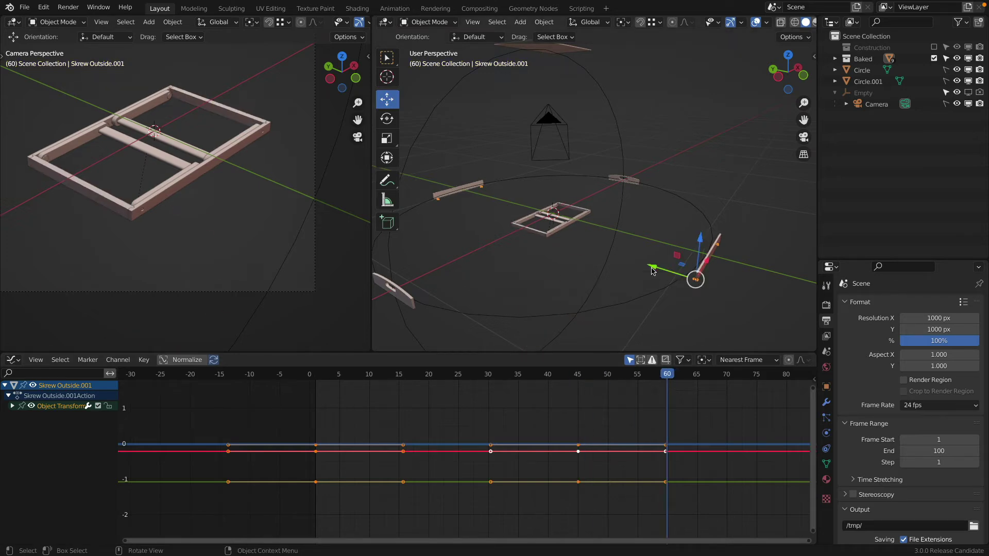
drag(653, 271, 499, 247)
key(KP_7)
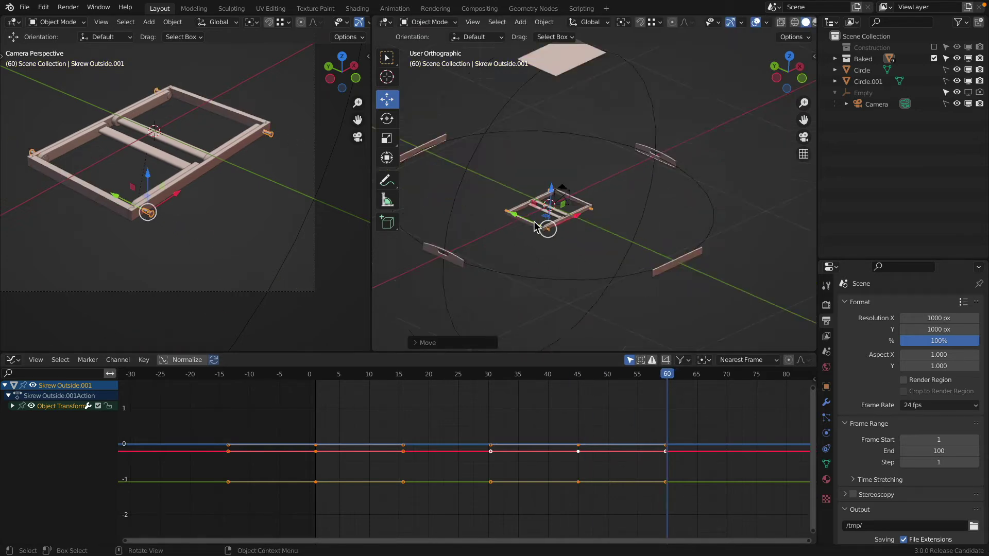
scroll(560, 139, up, 10)
scroll(567, 268, up, 1)
shift+middle_drag(554, 337, 629, 243)
key(shift+z)
scroll(582, 246, up, 4)
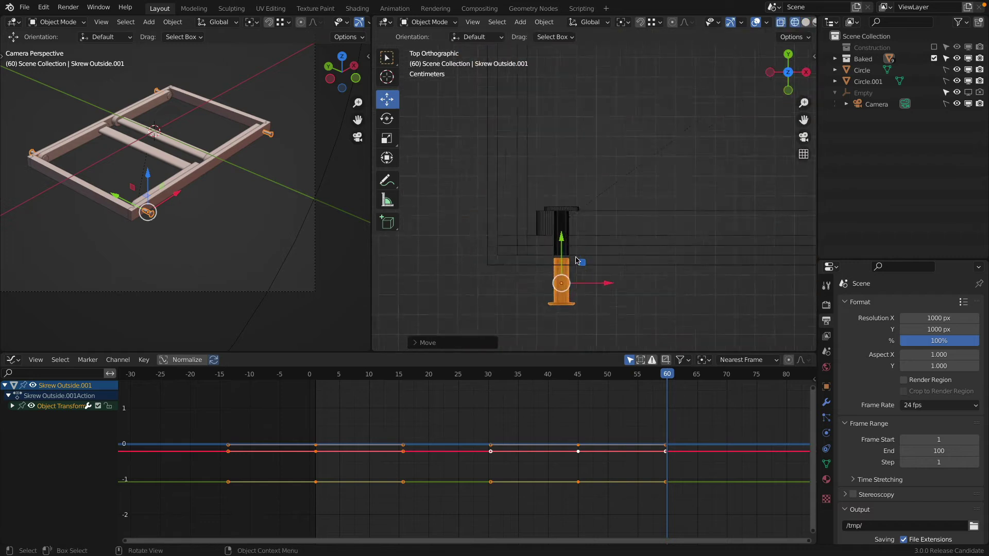
drag(561, 244, 573, 195)
- Fine-tune Skrew Outside.001 along Y until its end lies flush against the underside of the inner screw's head
scroll(561, 206, up, 8)
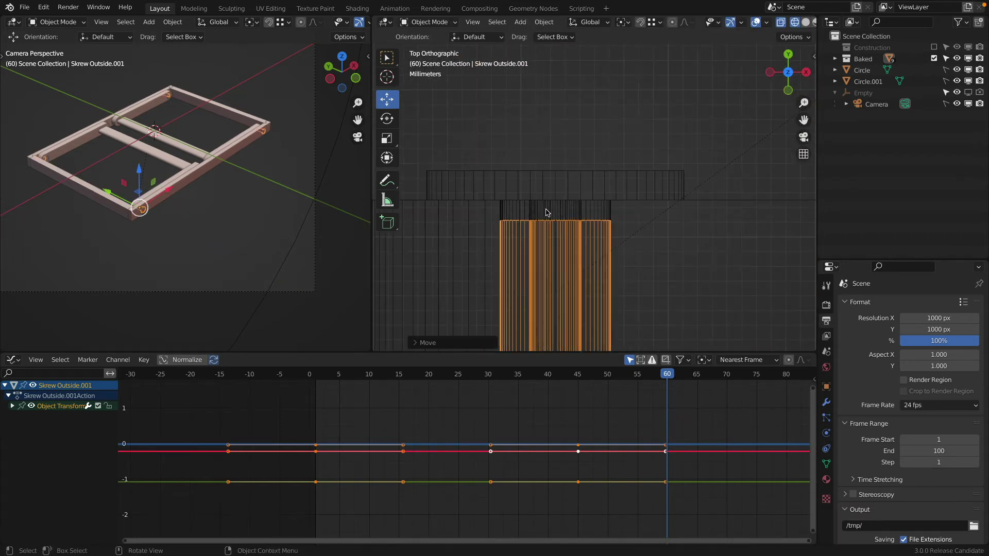
key(g)
key(y)
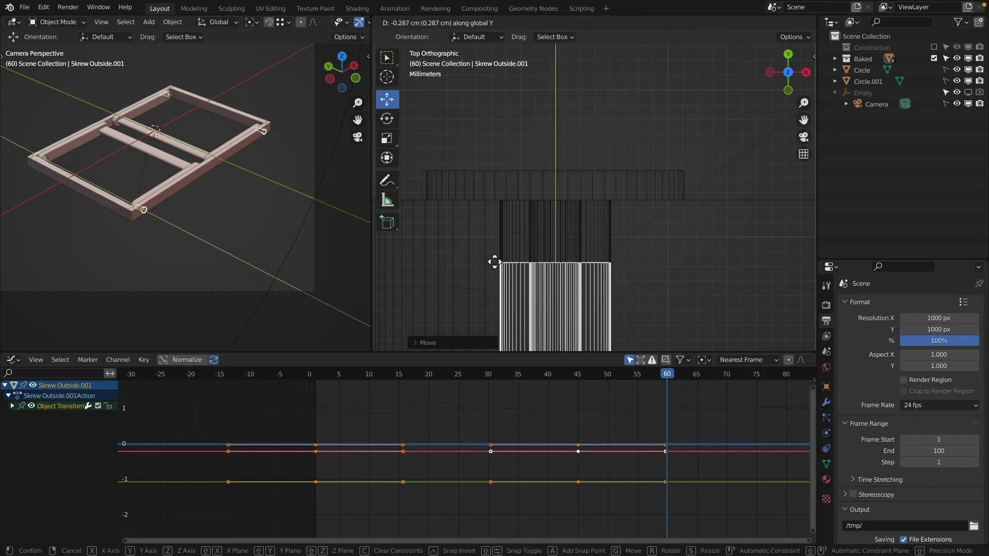
click(497, 203)
scroll(499, 200, up, 10)
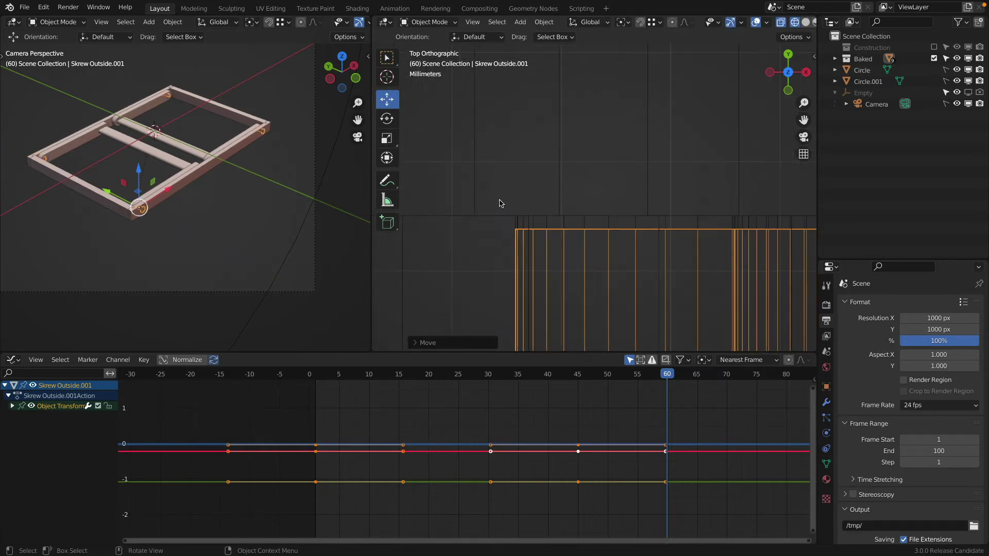
key(g)
key(y)
click(503, 194)
- Insert a Location keyframe for Skrew Outside.001 at frame 60 and return the viewport to solid shading
scroll(573, 187, down, 6)
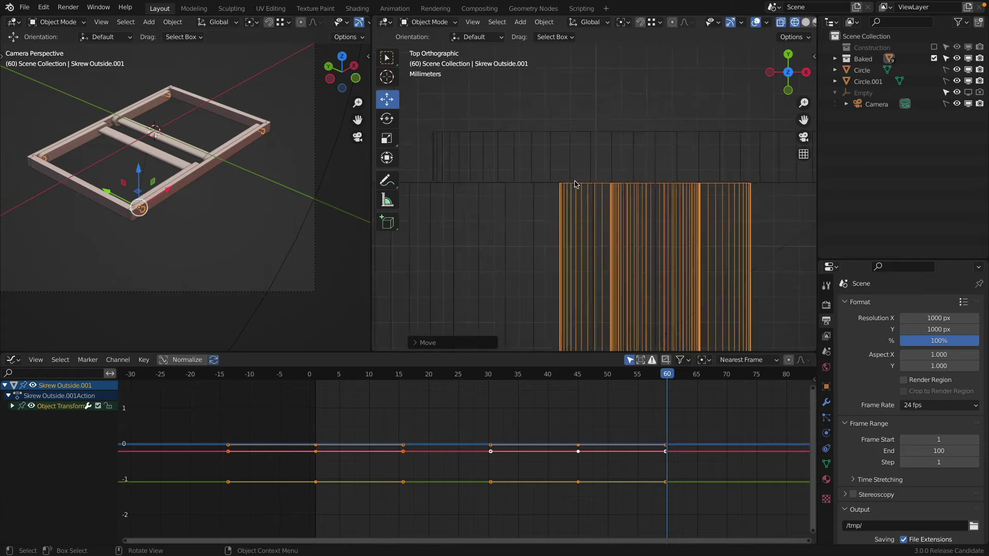
key(i)
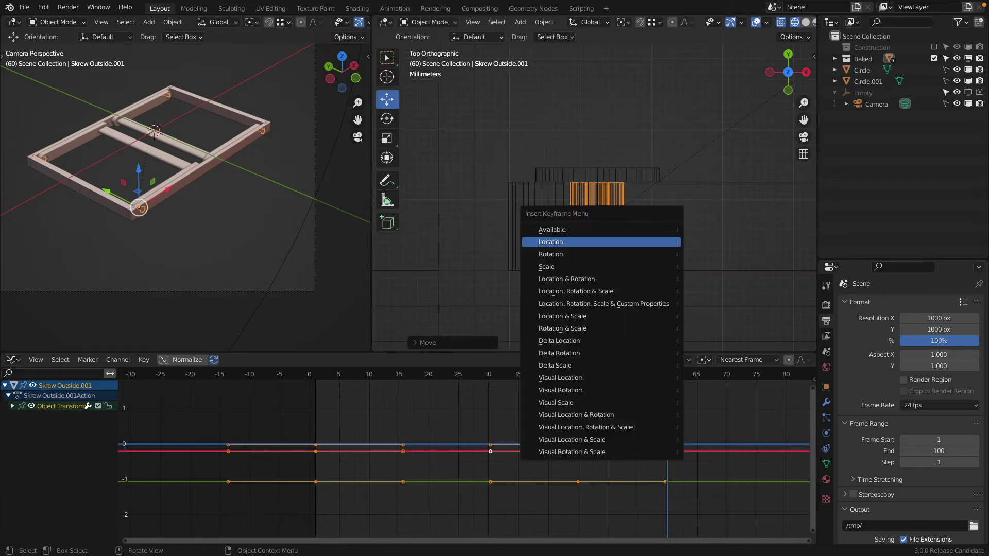
click(652, 246)
scroll(650, 247, down, 8)
key(shift+z)
scroll(686, 190, down, 12)
- Shift the Bottom Side.001 boards' fly-in keyframes 15 frames later, so they run from frame 60 to frame 75
middle_drag(642, 273, 695, 180)
click(613, 292)
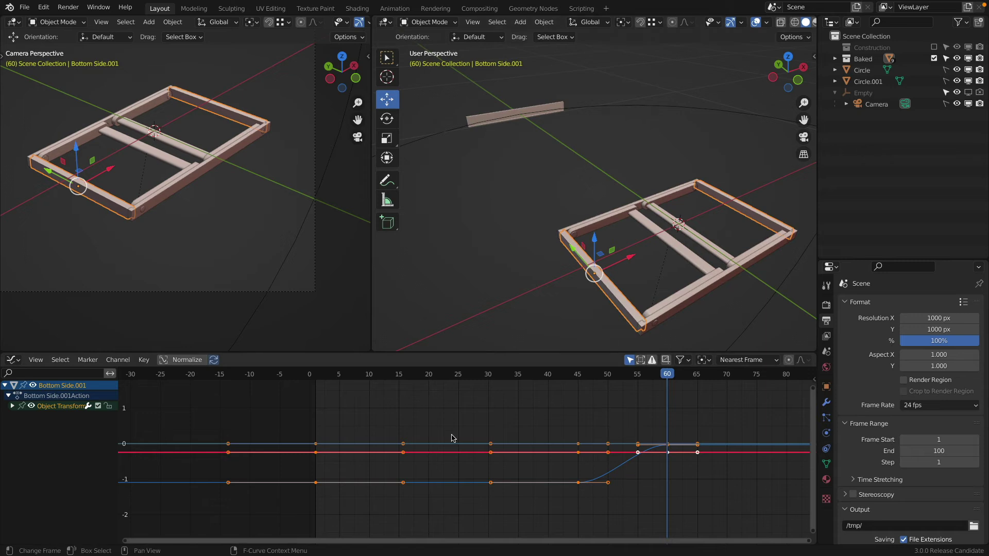
key(alt+a)
key(b)
drag(468, 405, 696, 510)
middle_drag(698, 505, 584, 510)
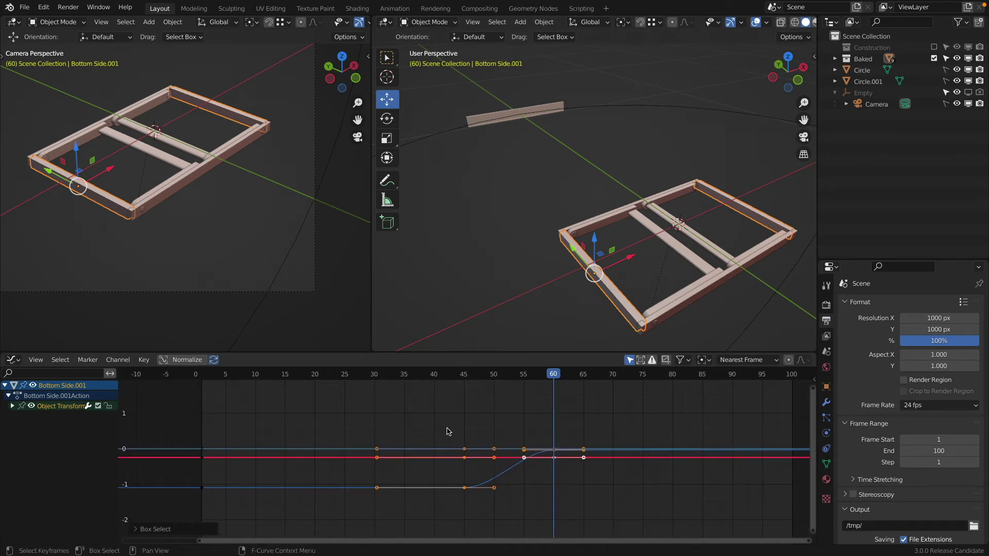
key(g)
key(x)
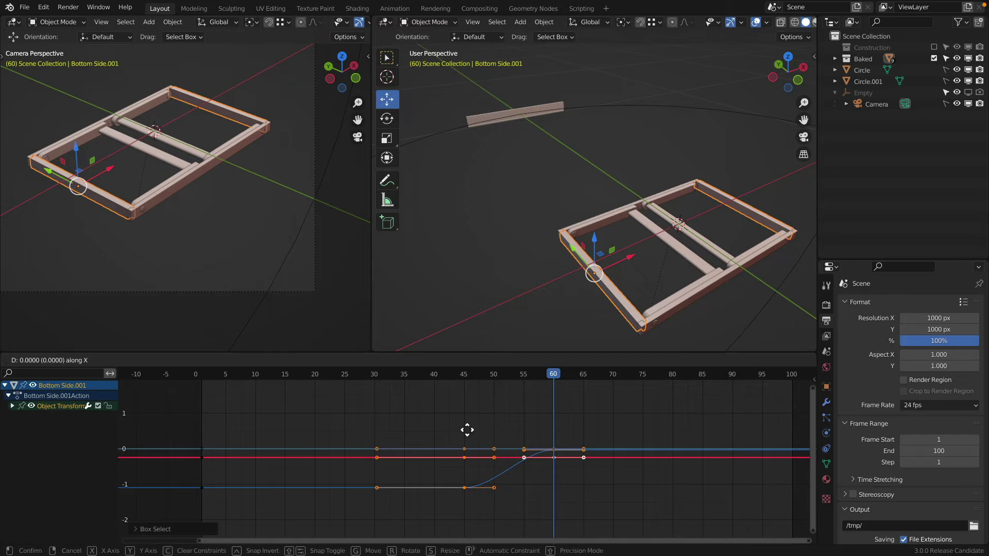
click(561, 439)
- Play the animation from frame 1 to check the timing of the outside screws and side boards
drag(555, 376, 644, 410)
key(space)
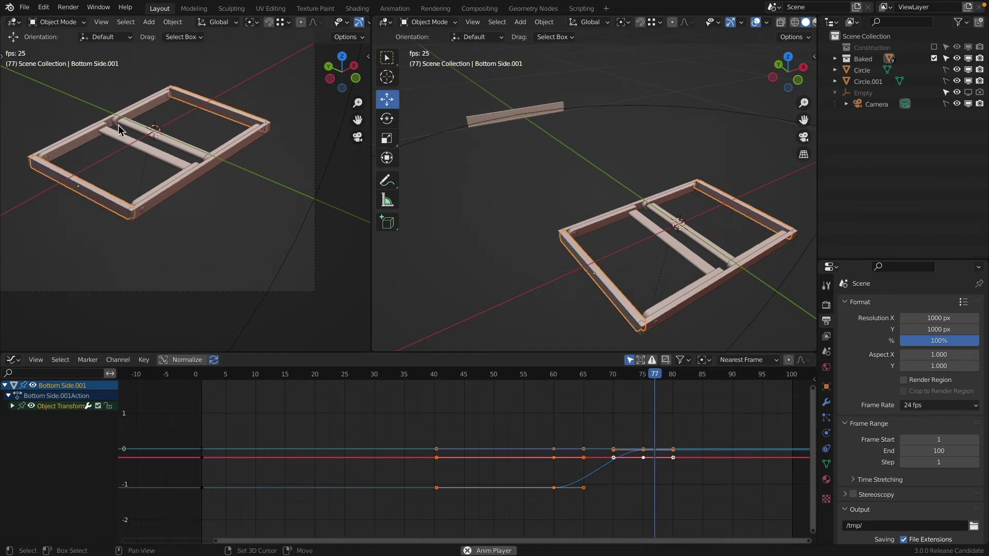
key(Escape)
key(shift+Left)
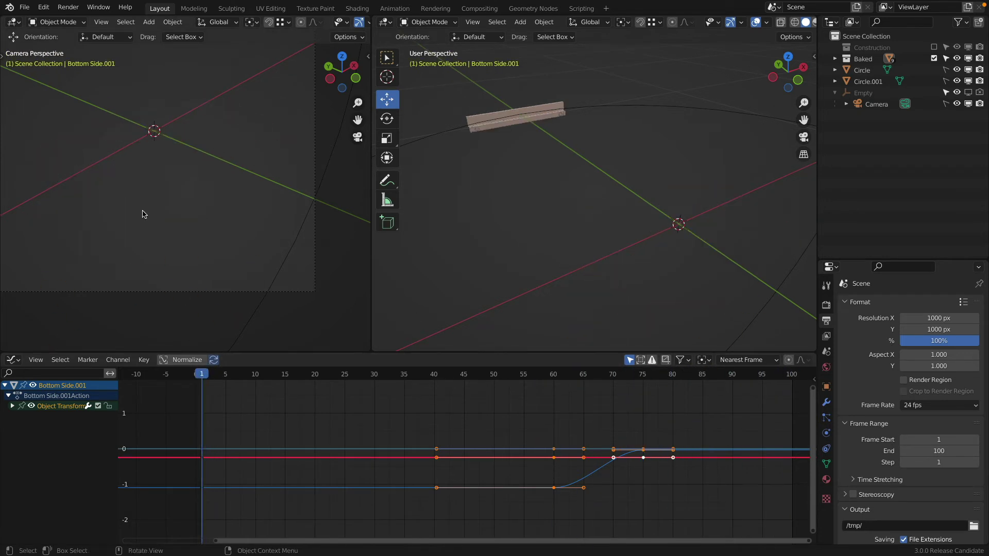
key(space)
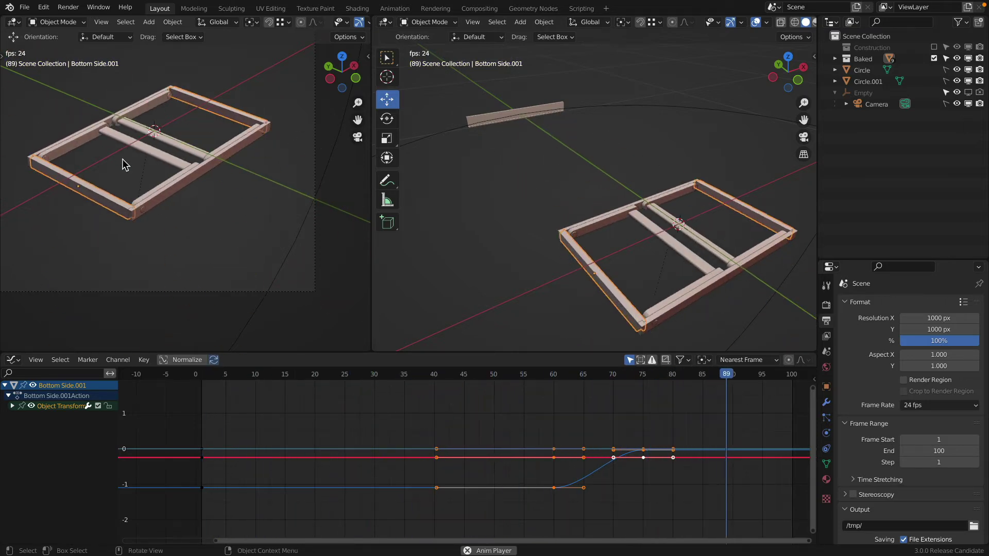
key(Escape)
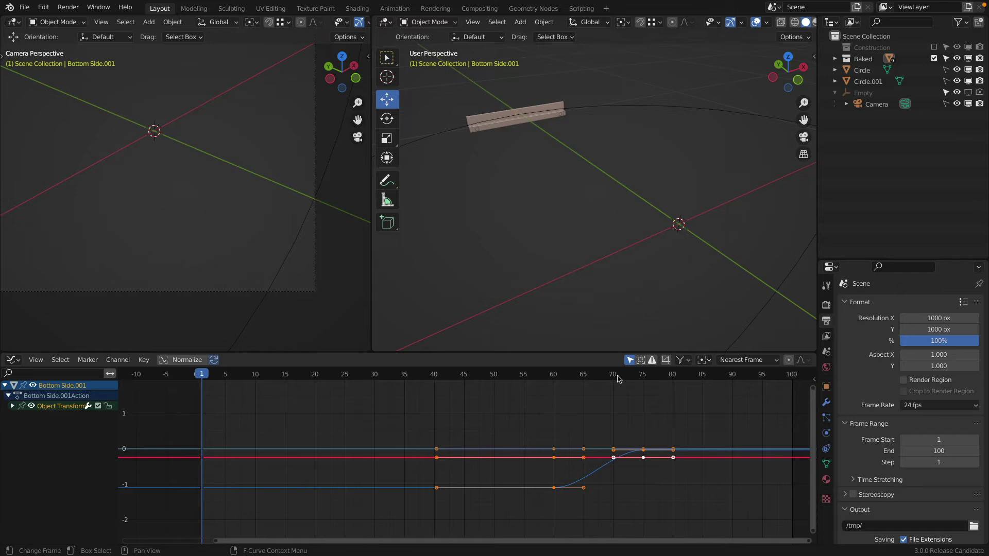
- At frame 75, select the Leg.001 legs and insert a Rotation keyframe in their folded position
drag(645, 376, 641, 374)
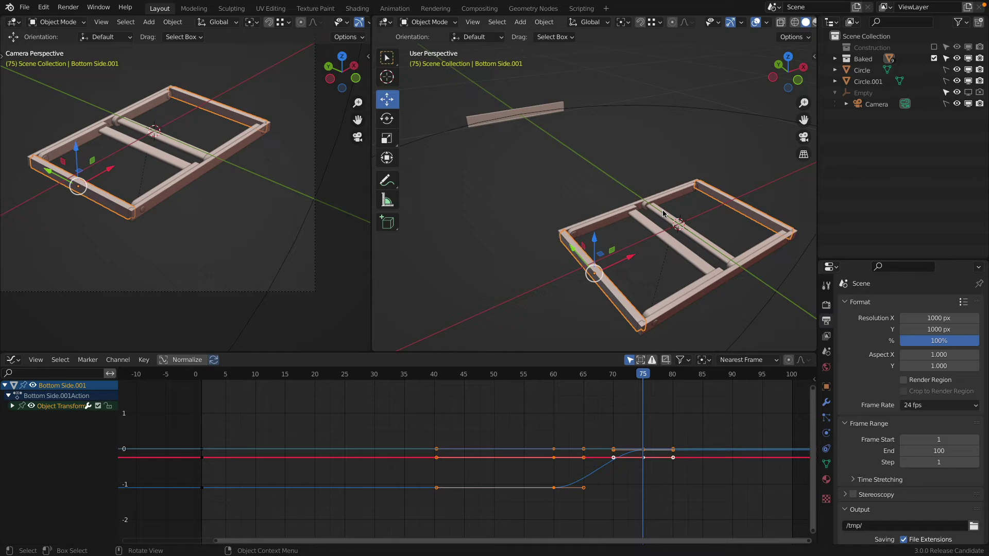
shift+middle_drag(663, 209, 617, 182)
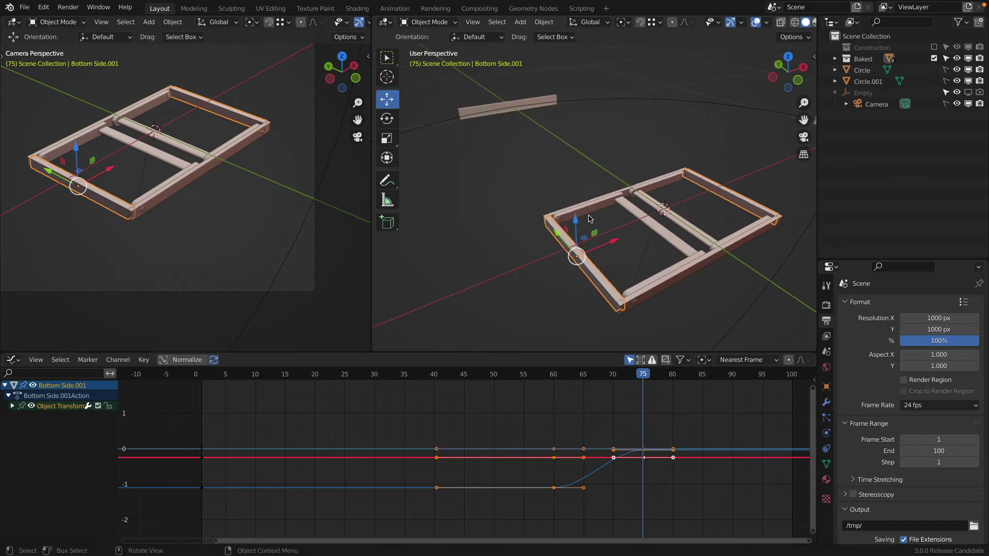
shift+middle_drag(586, 223, 580, 216)
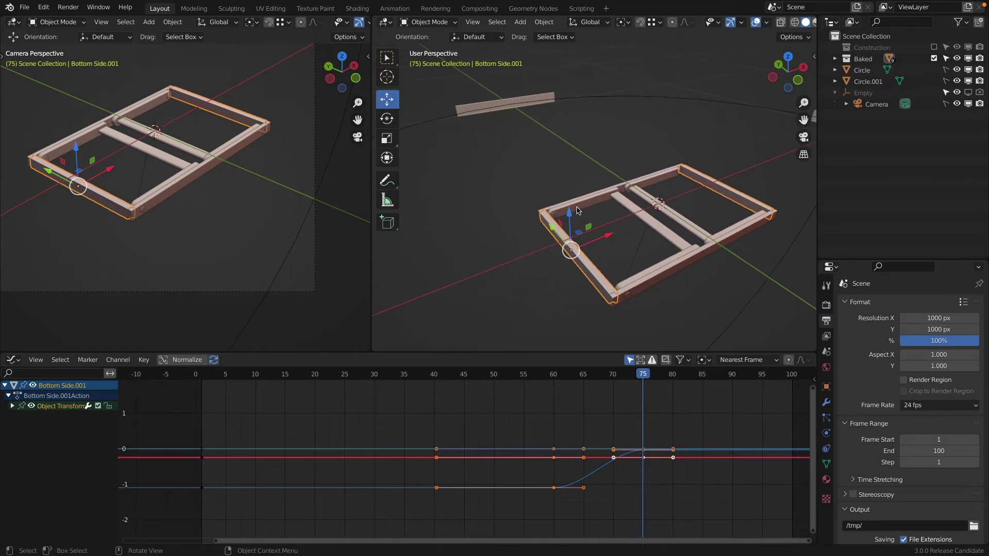
click(578, 211)
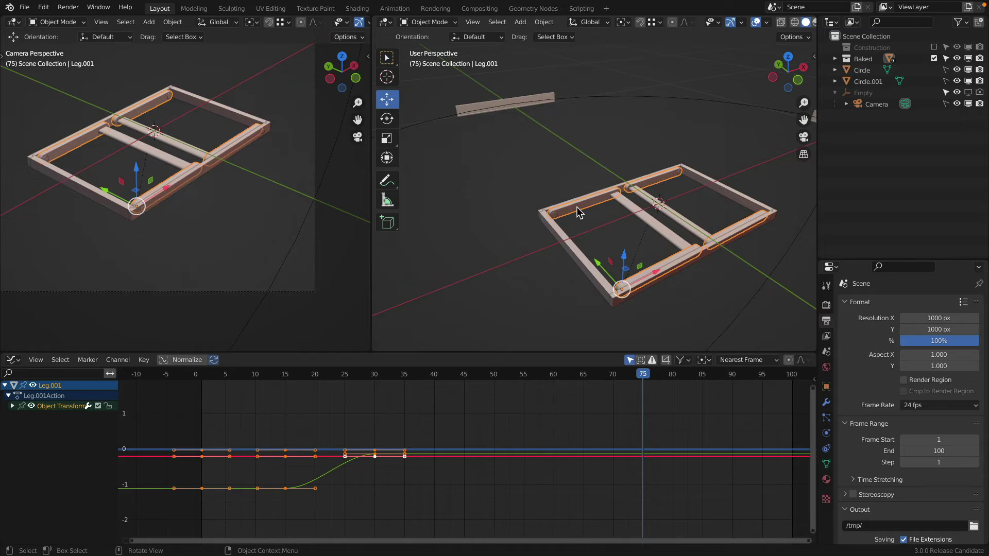
key(i)
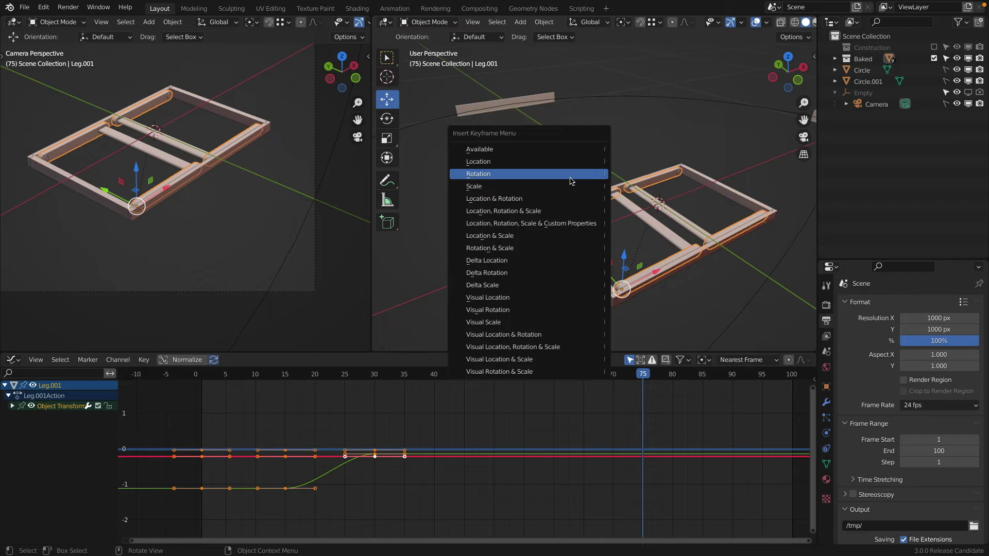
click(572, 183)
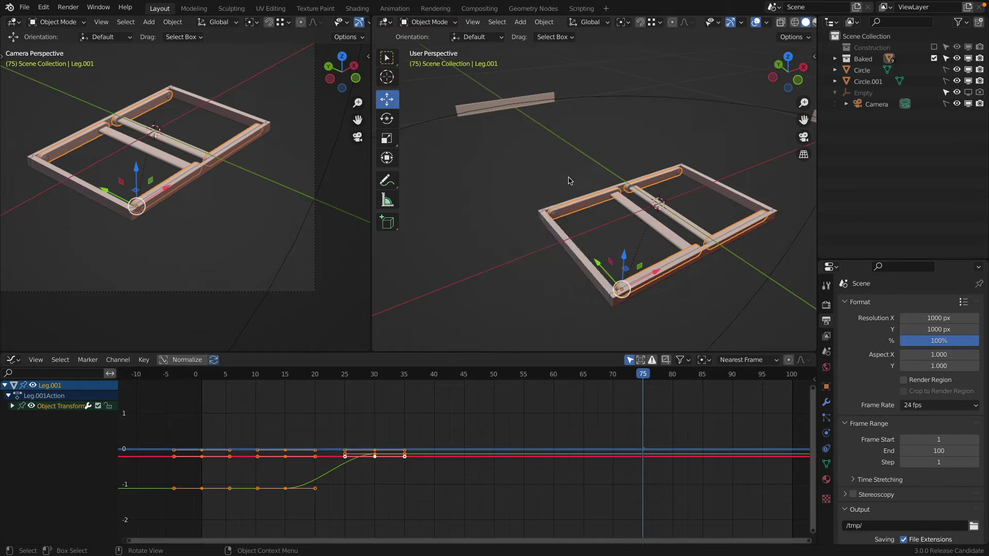
- Set the current frame to 90 and display the transform values of the Leg.001 legs
shift+middle_drag(516, 281, 485, 246)
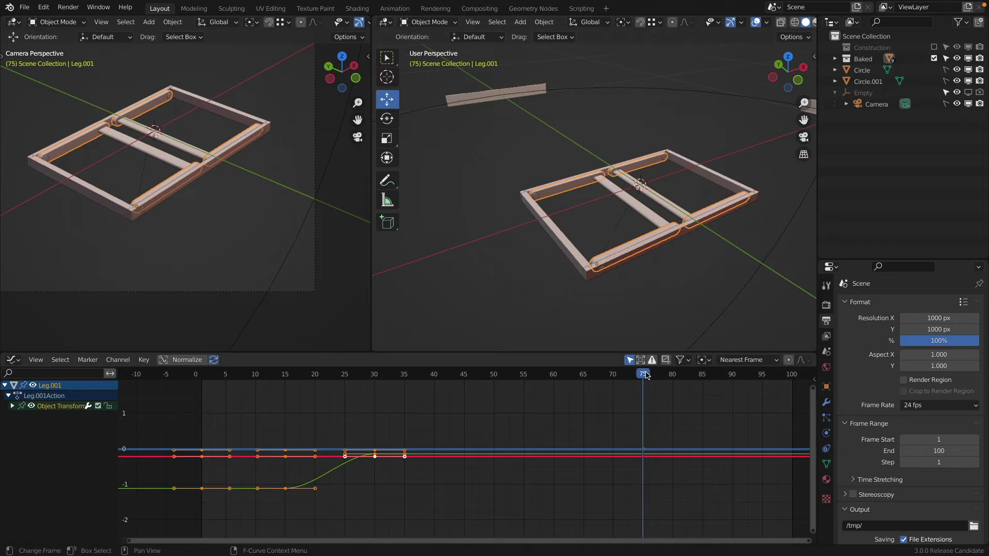
drag(647, 376, 662, 376)
drag(723, 376, 735, 376)
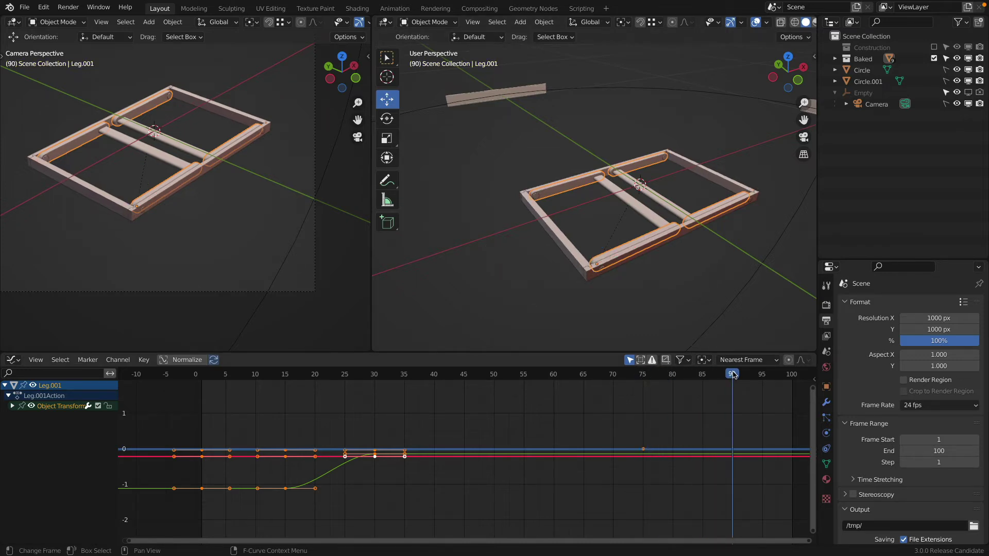
shift+middle_drag(639, 248, 631, 211)
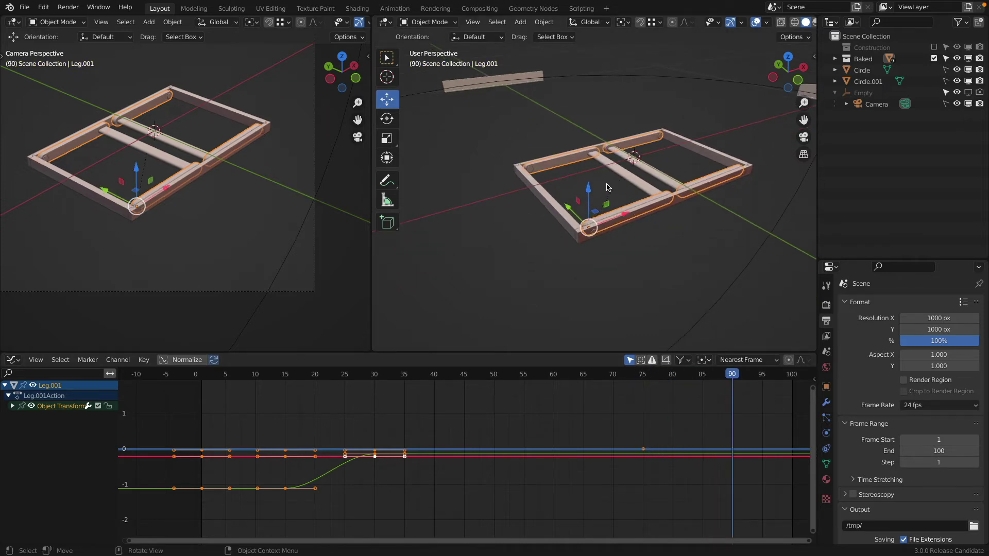
key(n)
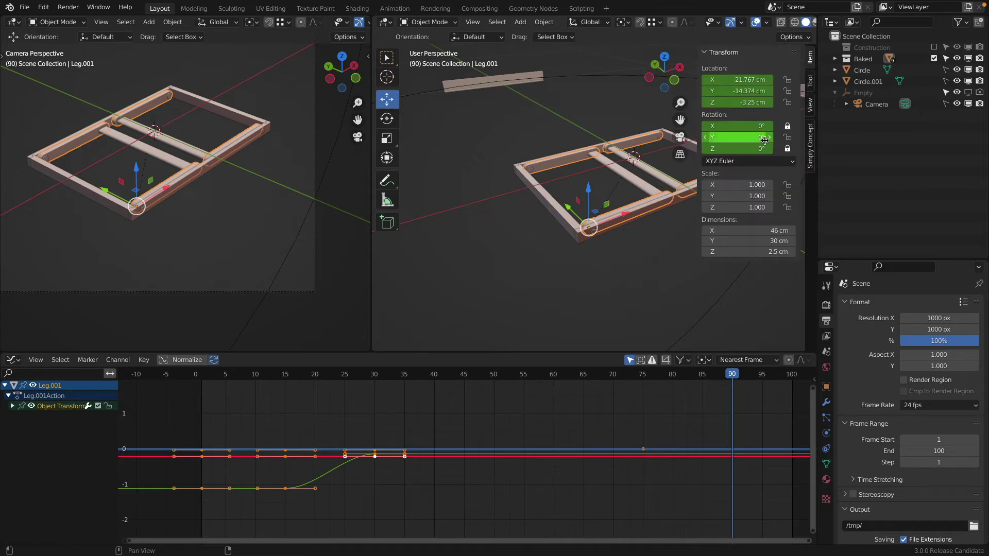
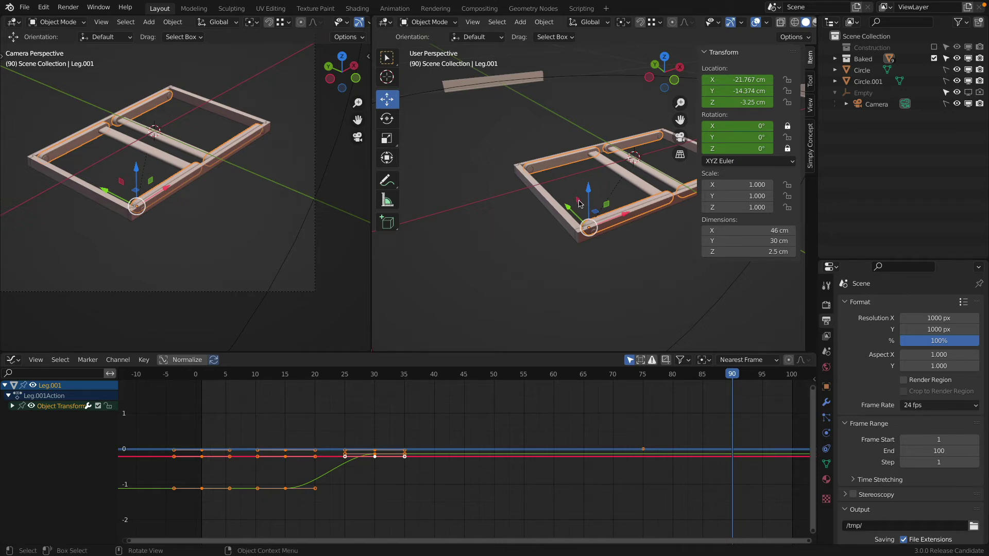
key(r)
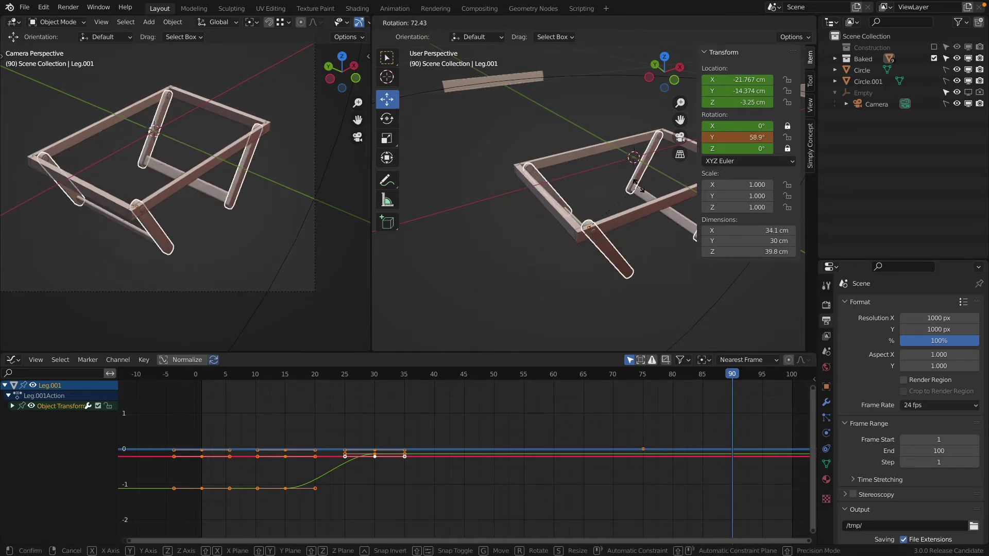
right_click(600, 250)
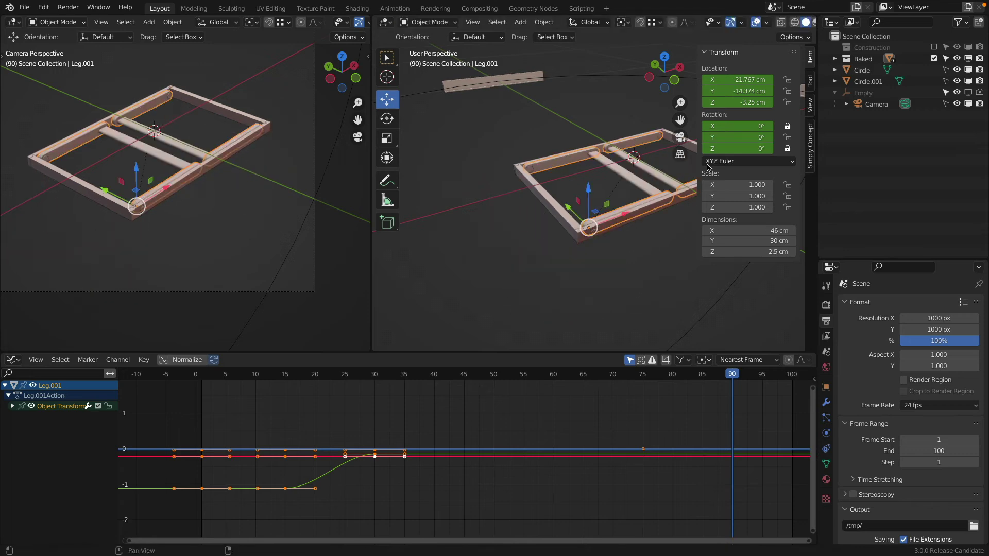
middle_drag(577, 237, 543, 238)
scroll(543, 238, up, 2)
key(r)
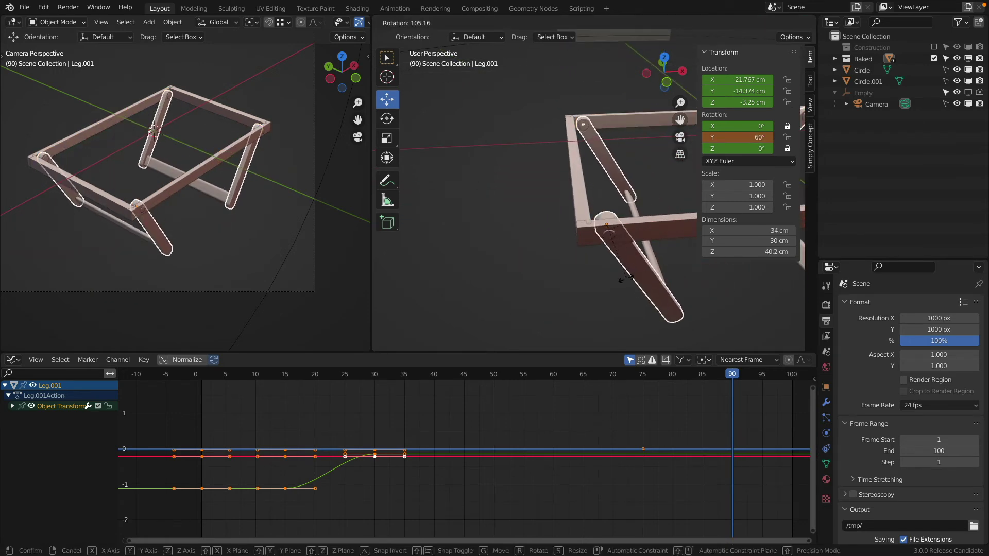
right_click(618, 281)
- Swing the Leg.001 legs open below the frame and set their Y rotation to 100°
middle_drag(623, 278, 656, 216)
key(r)
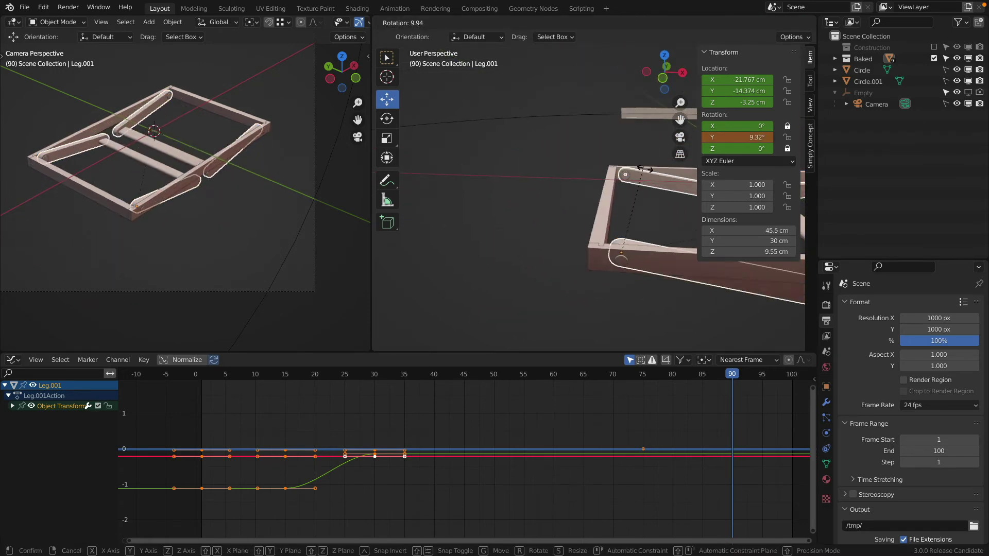
click(654, 263)
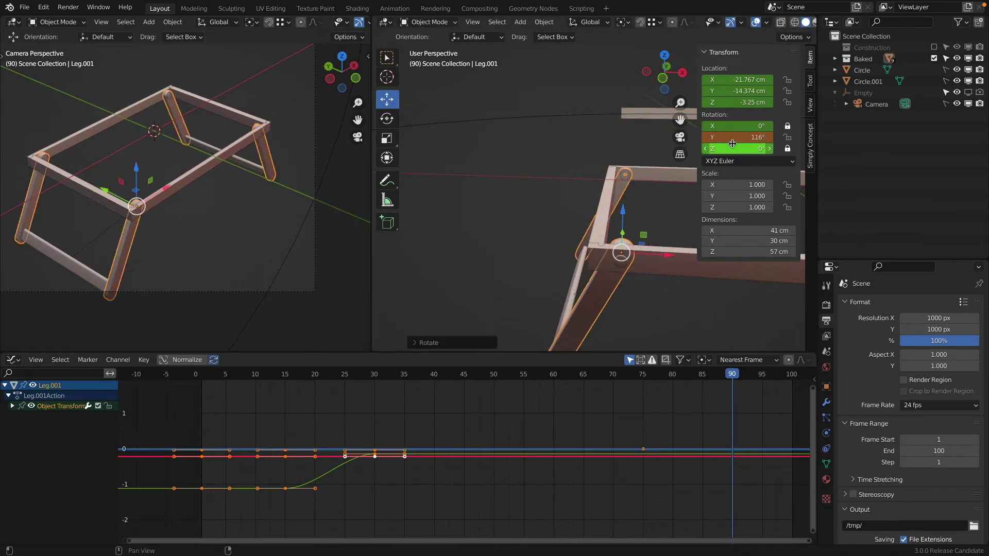
mouse_move(732, 138)
mouse_down()
mouse_move(740, 138)
mouse_move(725, 138)
mouse_up()
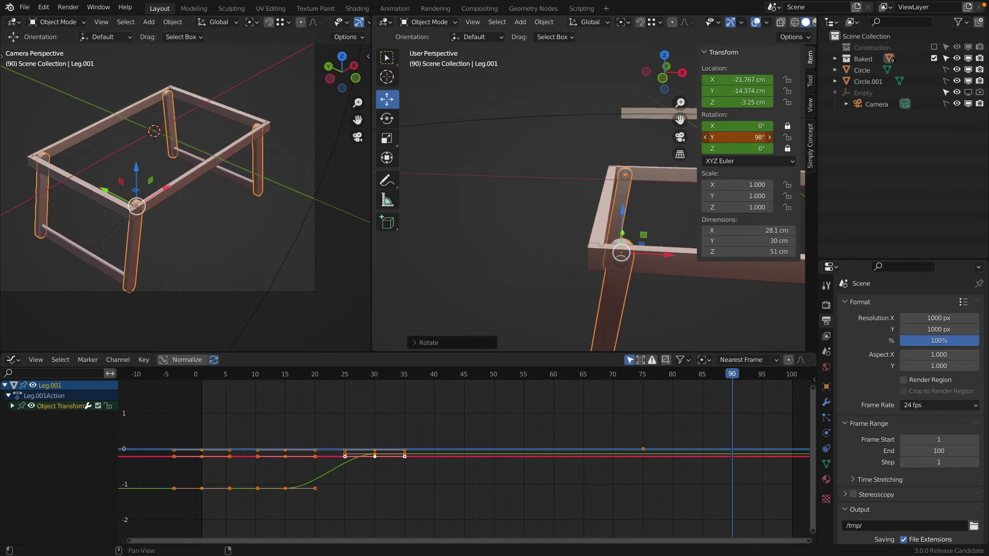
scroll(604, 181, up, 4)
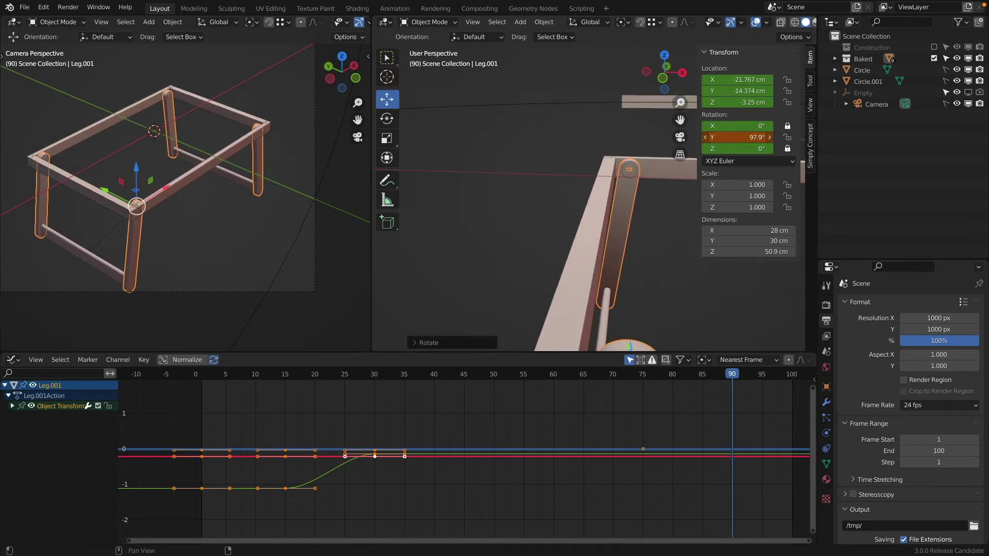
key(Return)
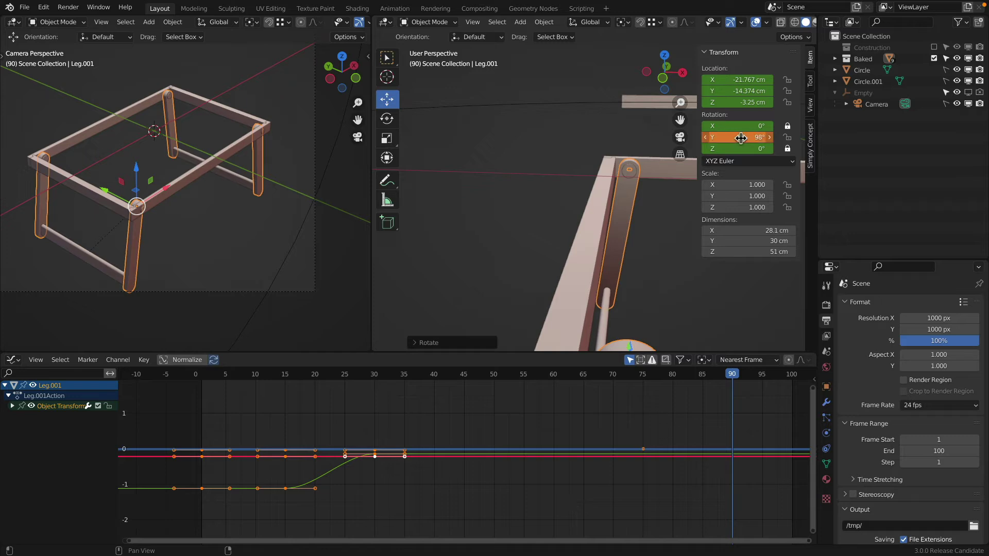
text(00)
key(Return)
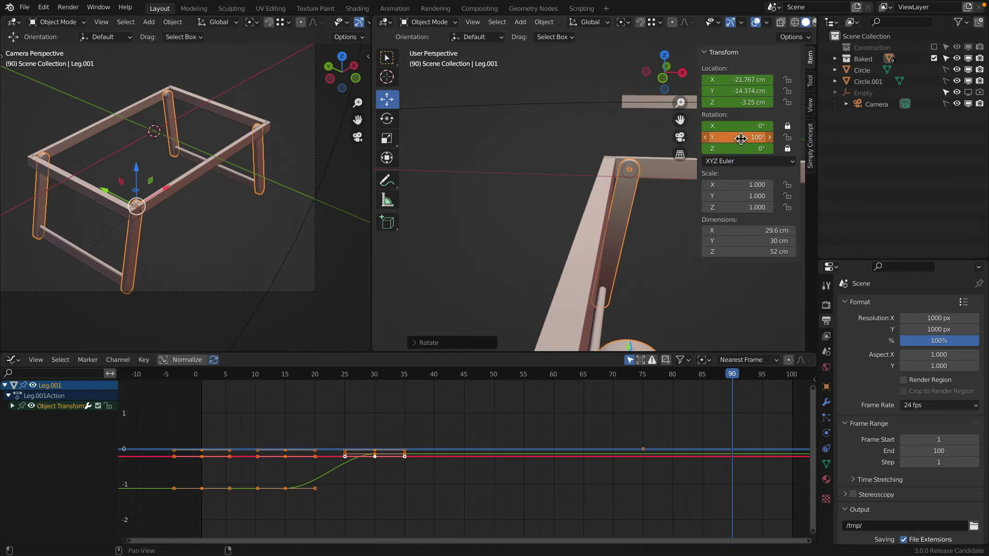
- Insert a Rotation keyframe for the unfolded Leg.001 legs at frame 90
scroll(584, 115, down, 5)
middle_drag(536, 140, 557, 143)
scroll(557, 143, down, 1)
key(i)
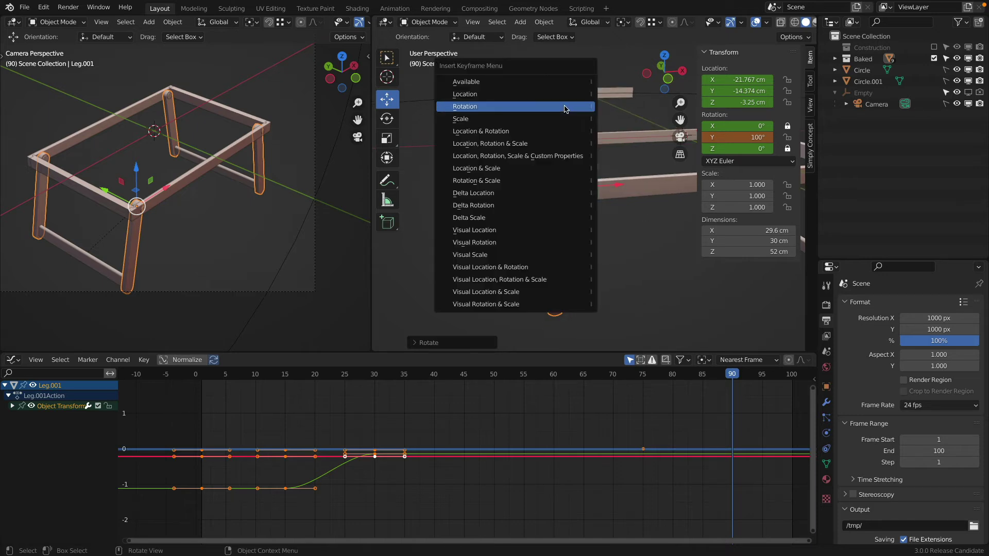
click(566, 109)
- Scrub back to about frame 51 and replay the animation to examine the side boards arriving and the legs unfolding
scroll(490, 181, down, 5)
middle_drag(489, 181, 534, 206)
drag(612, 376, 500, 377)
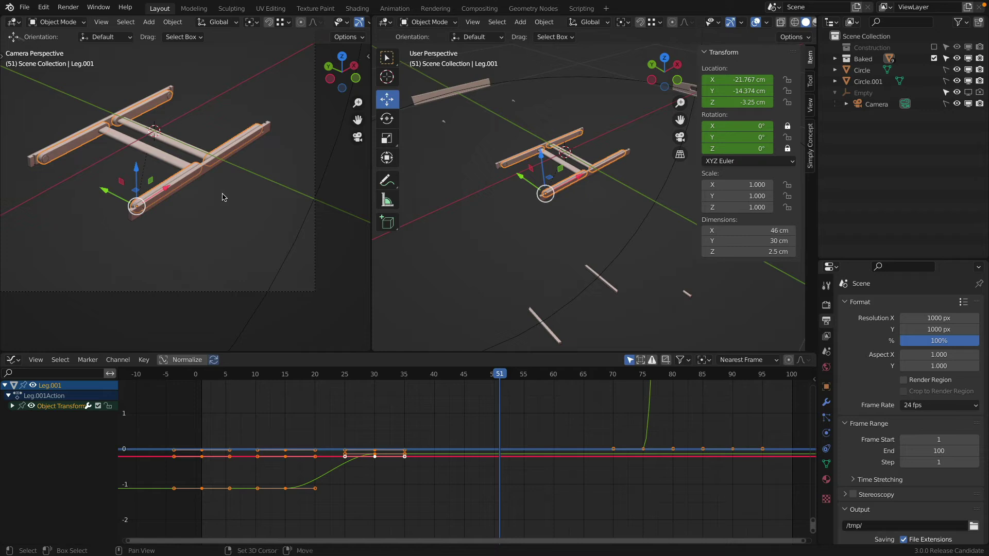
key(space)
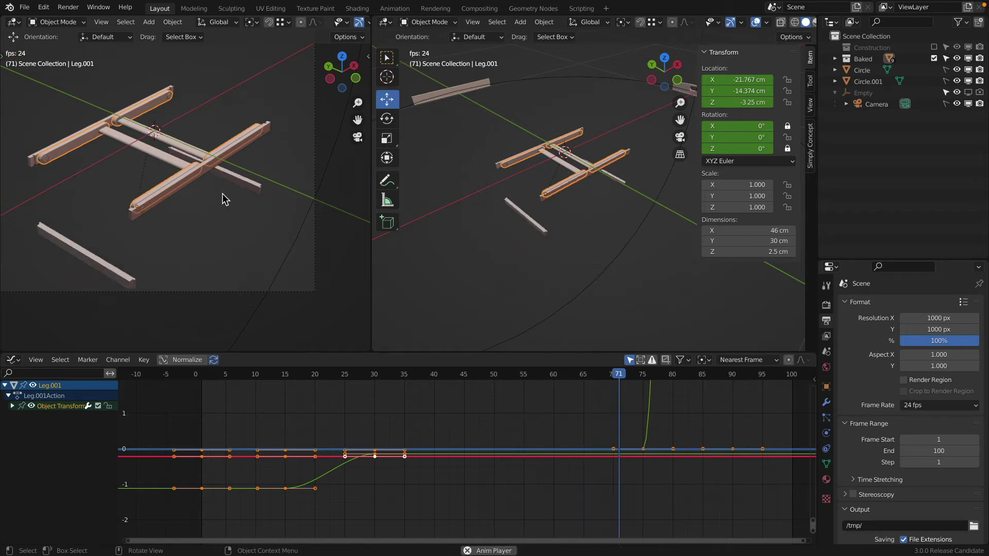
key(Escape)
key(space)
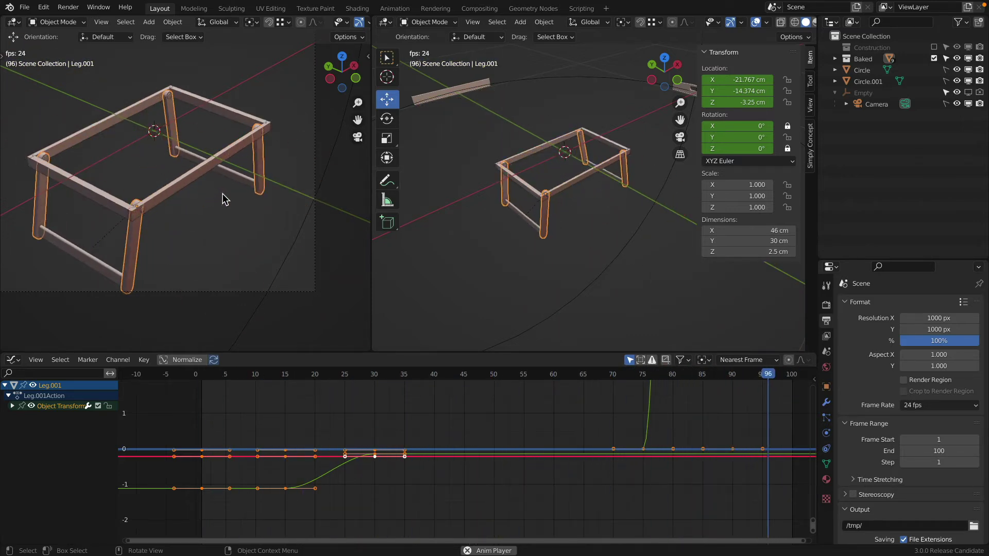
key(Escape)
key(shift+space)
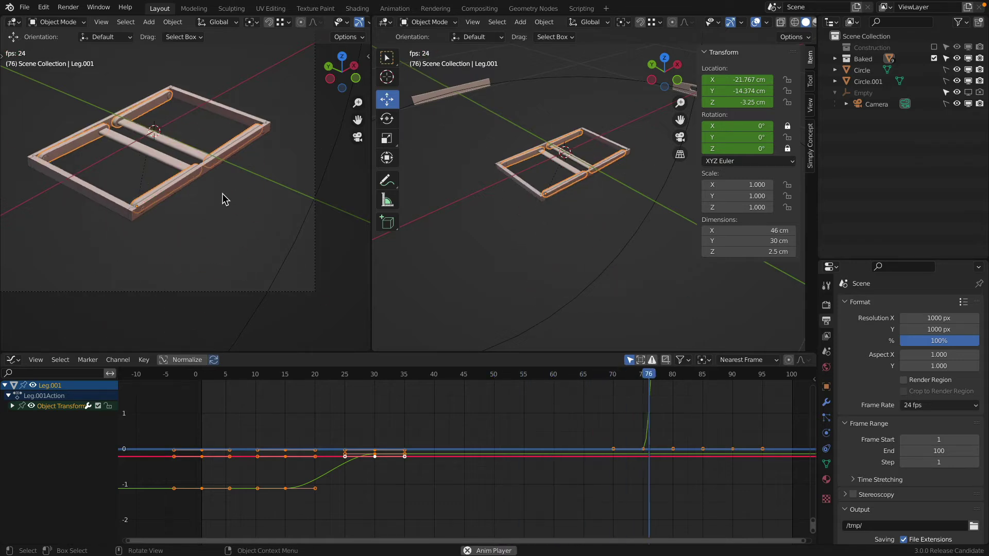
key(Escape)
key(shift+space)
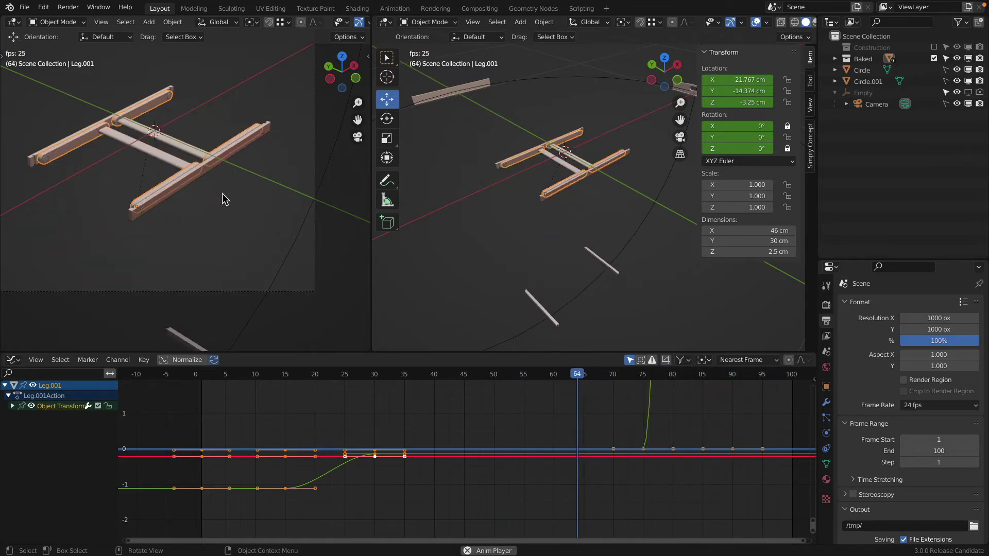
- Stop playback and examine the animation curves of Bottom Front.001 and Leg.001, focusing on the legs' unfolding rotation
key(Escape)
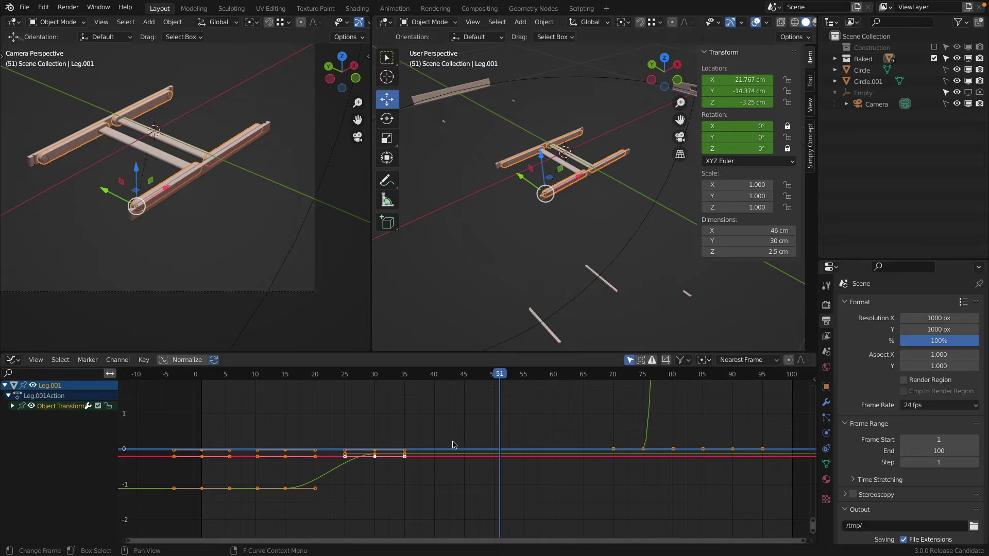
scroll(454, 445, down, 5)
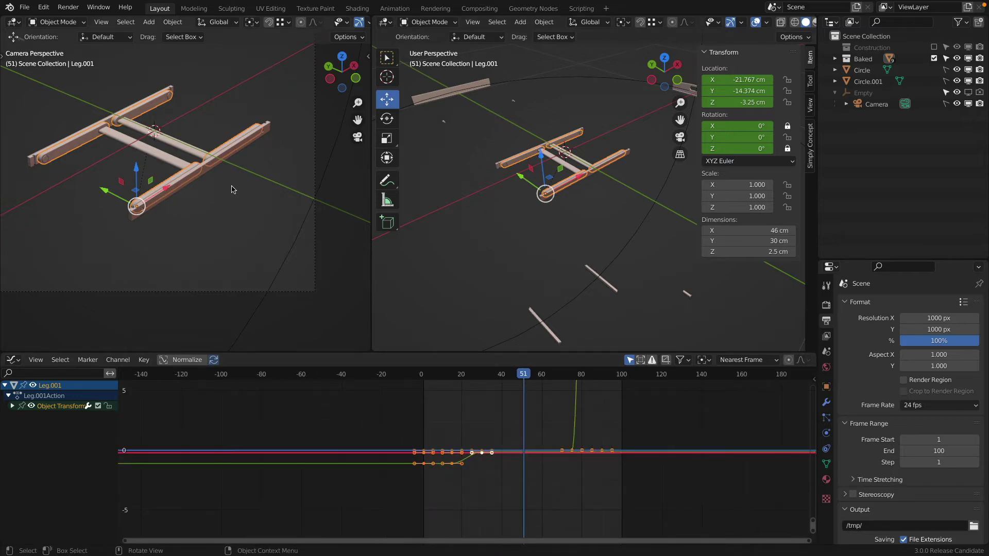
scroll(233, 190, up, 3)
scroll(533, 157, up, 3)
click(534, 157)
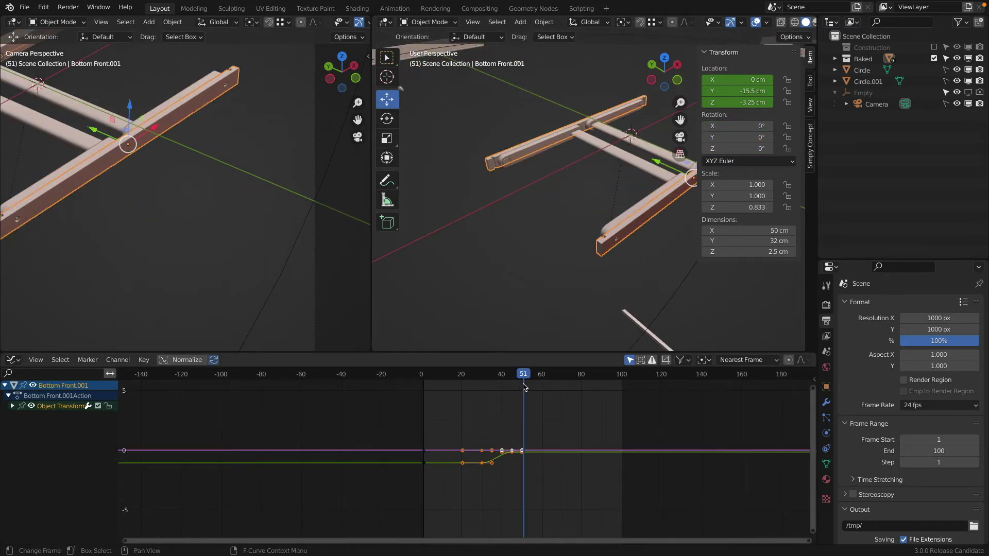
click(617, 220)
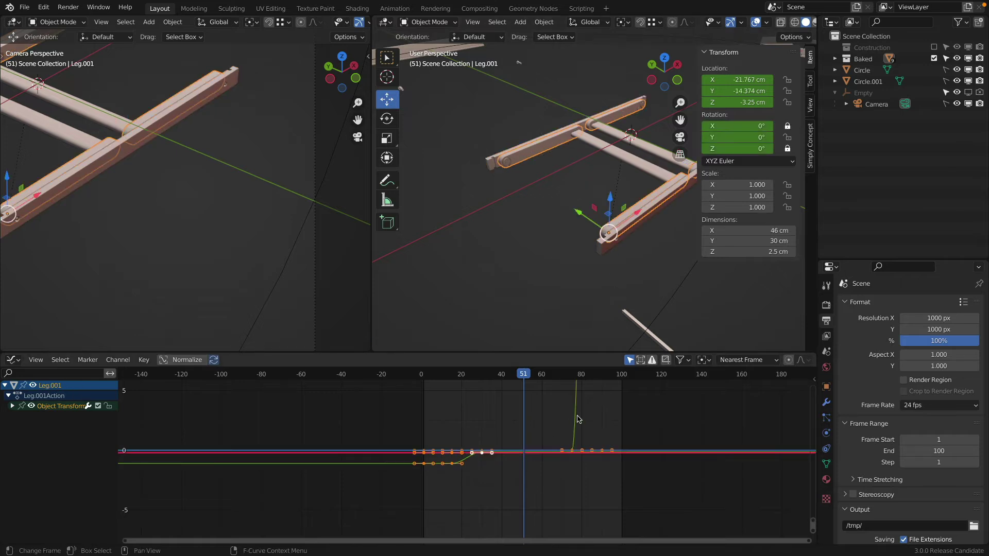
ctrl+middle_drag(577, 416, 538, 441)
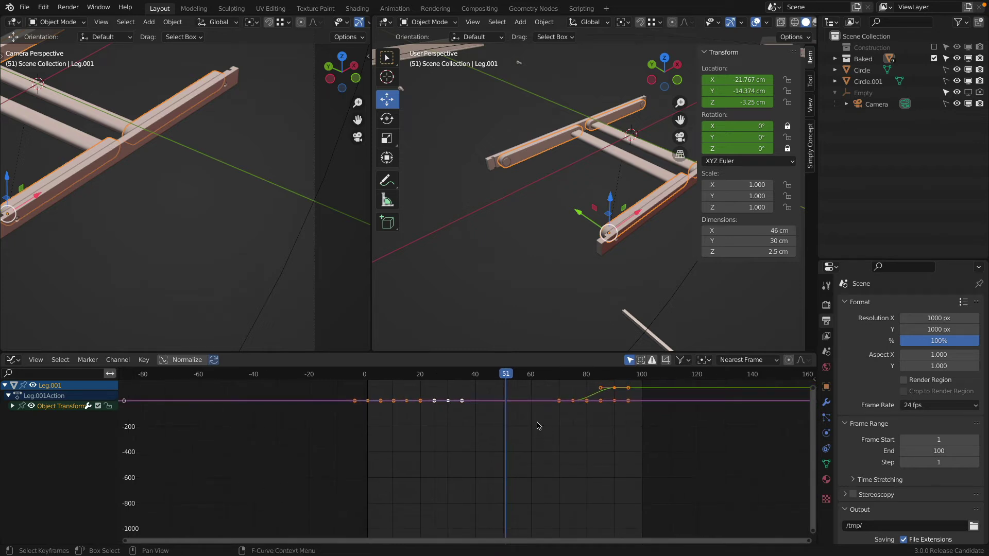
middle_drag(593, 390, 528, 415)
scroll(528, 416, up, 7)
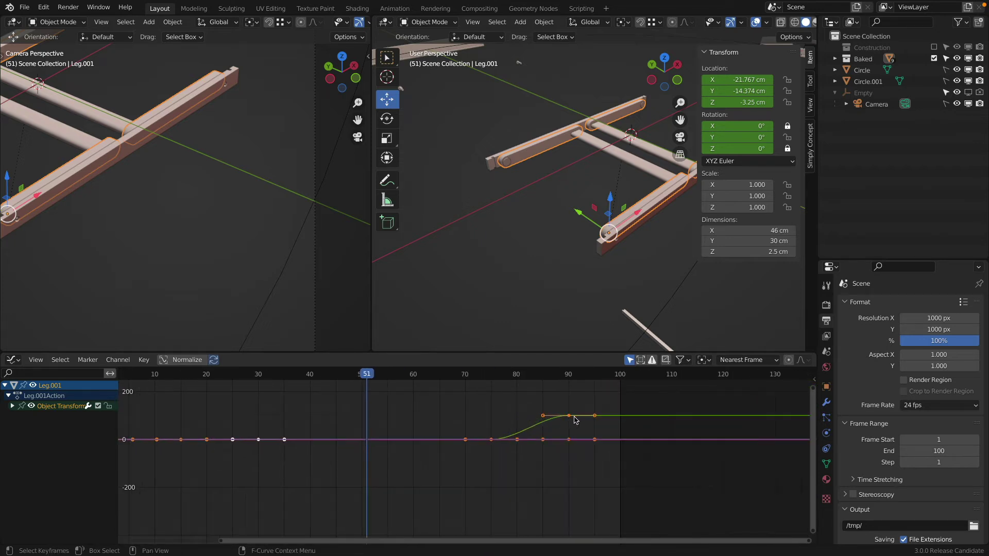
- Set the current frame to 75 and the scene's end frame to 200
drag(369, 374, 492, 390)
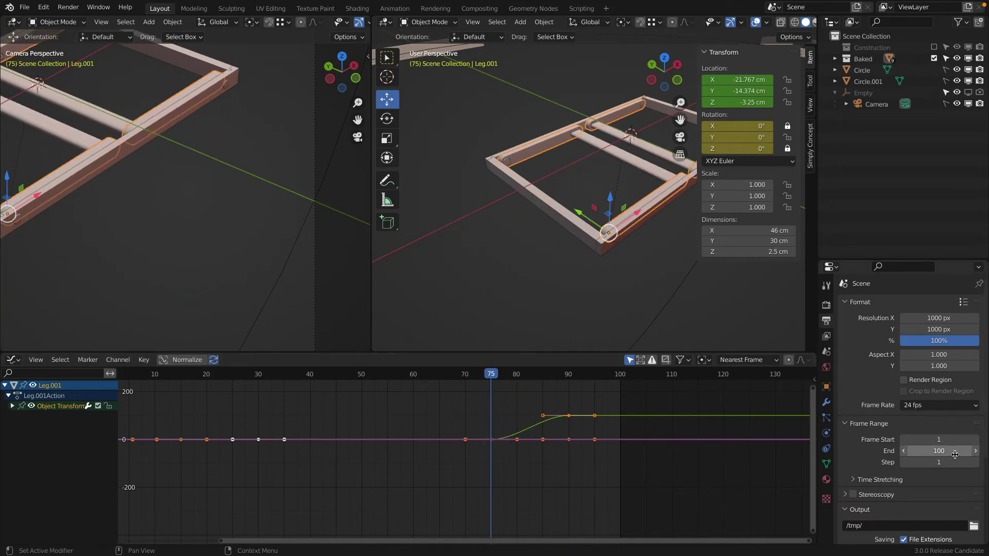
key(Return)
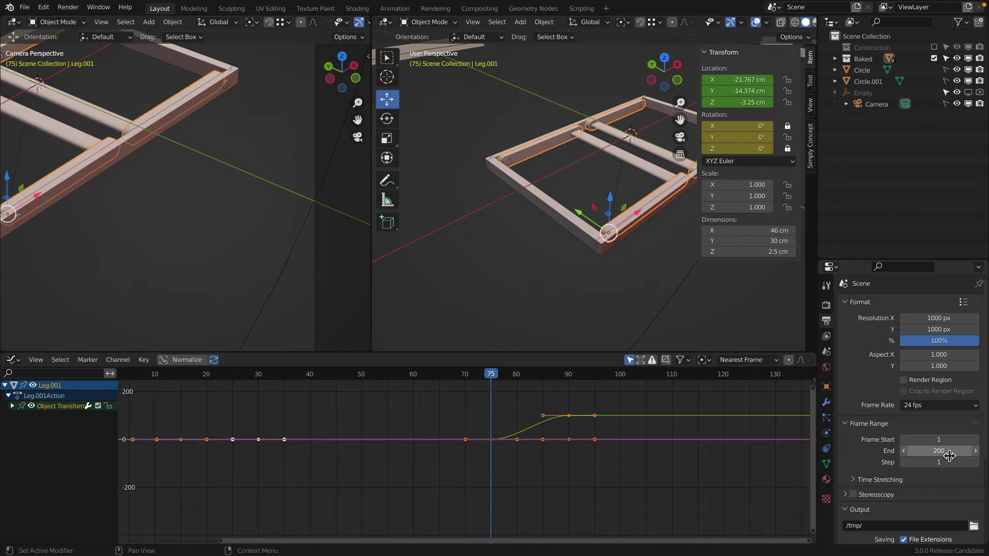
middle_drag(568, 418, 468, 441)
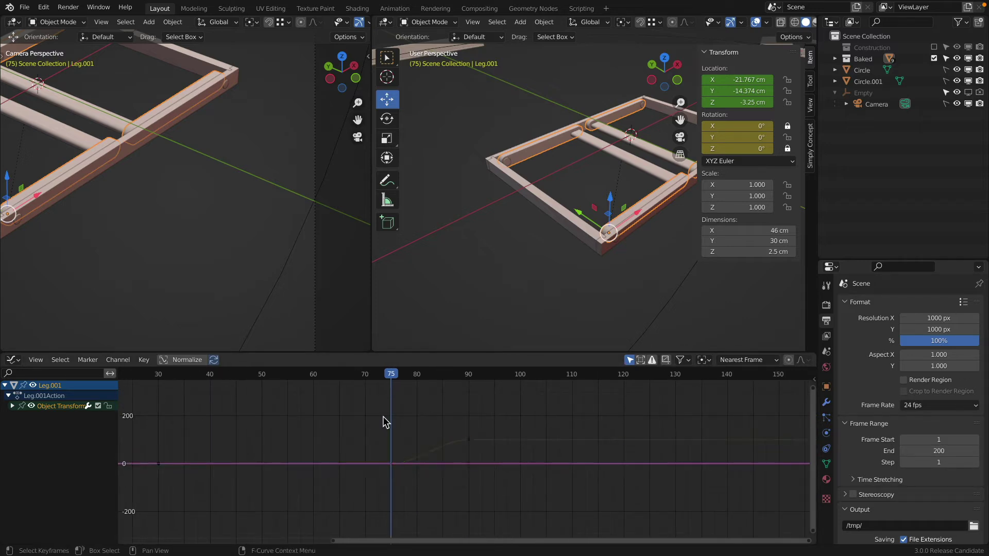
- Select the Leg.001 unfolding keyframes and shift them 15 frames forward in time, spanning frames 90 to 105
drag(386, 397, 490, 497)
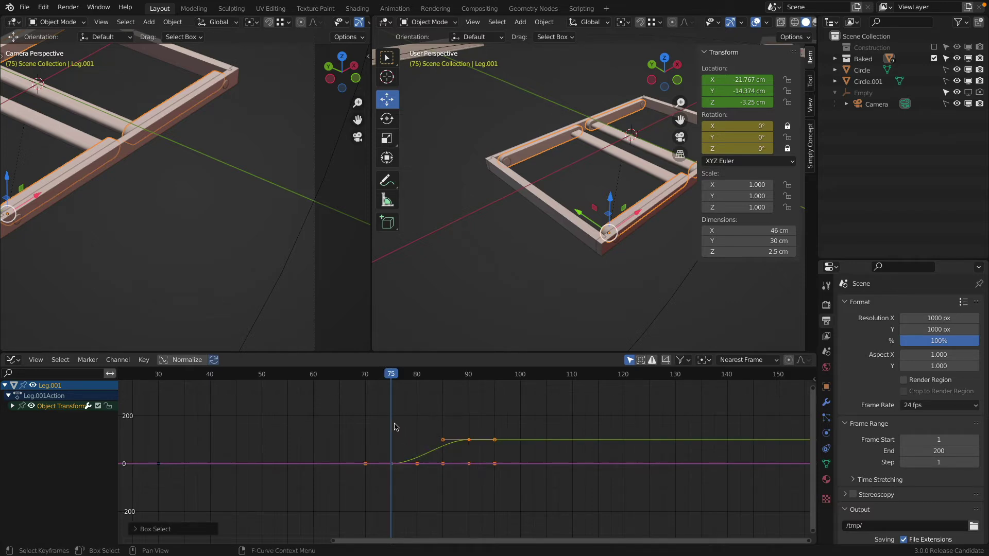
key(g)
key(x)
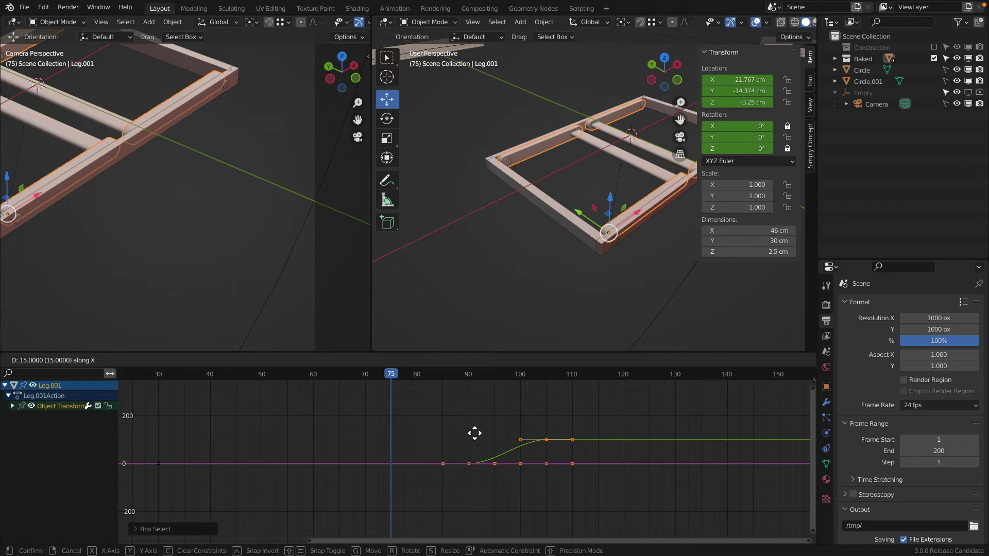
click(474, 433)
- Return to frame 34 and replay the animation to examine the timing between the side boards arriving and the legs unfolding
scroll(257, 232, down, 5)
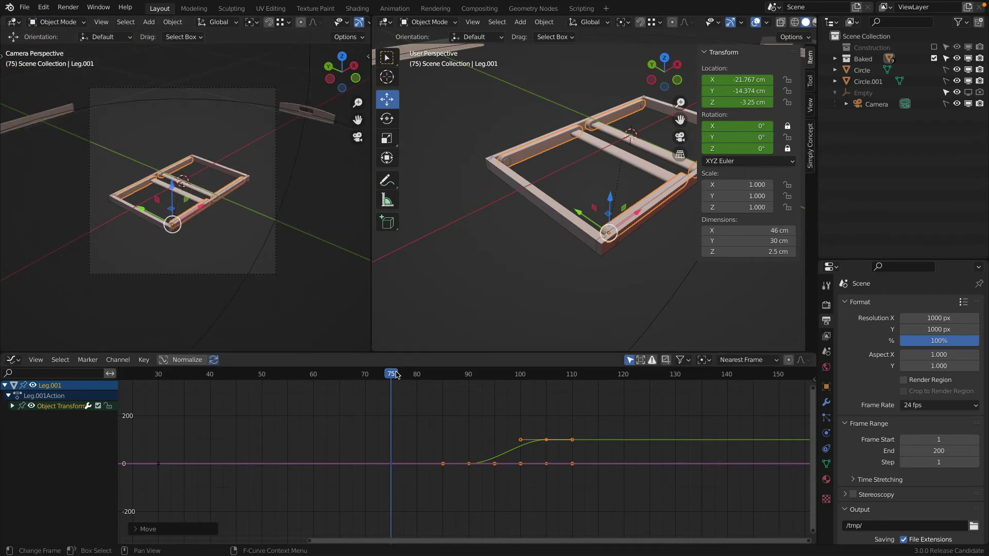
drag(396, 374, 178, 374)
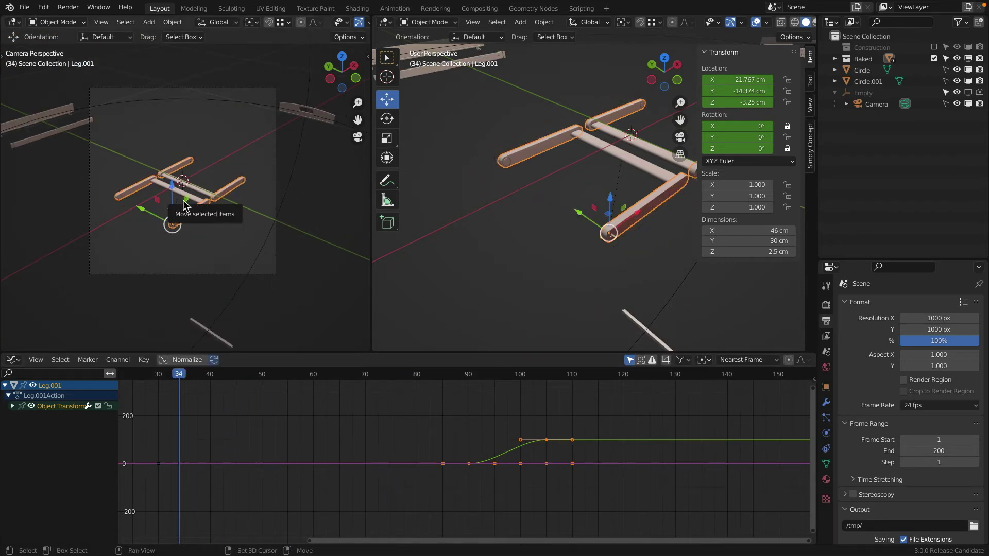
key(space)
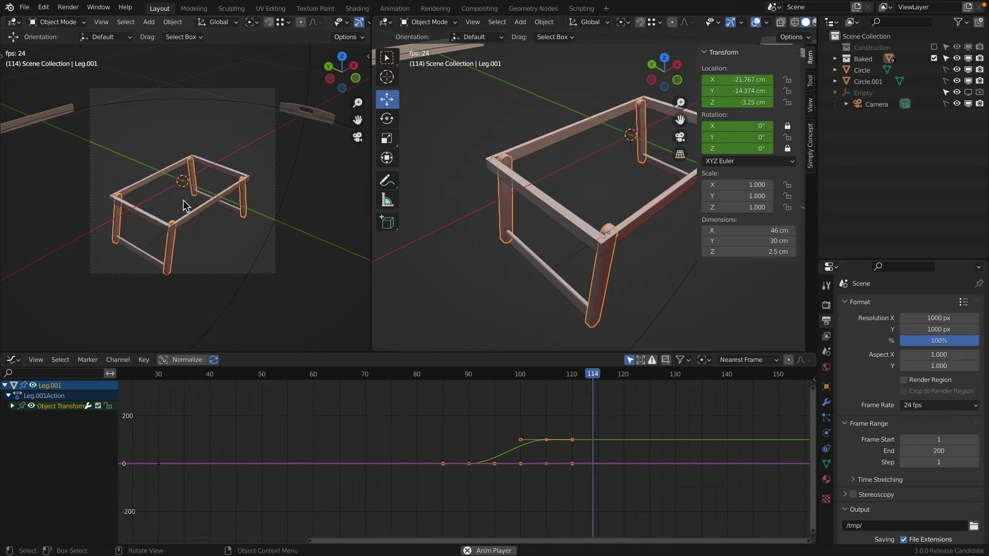
key(Escape)
key(space)
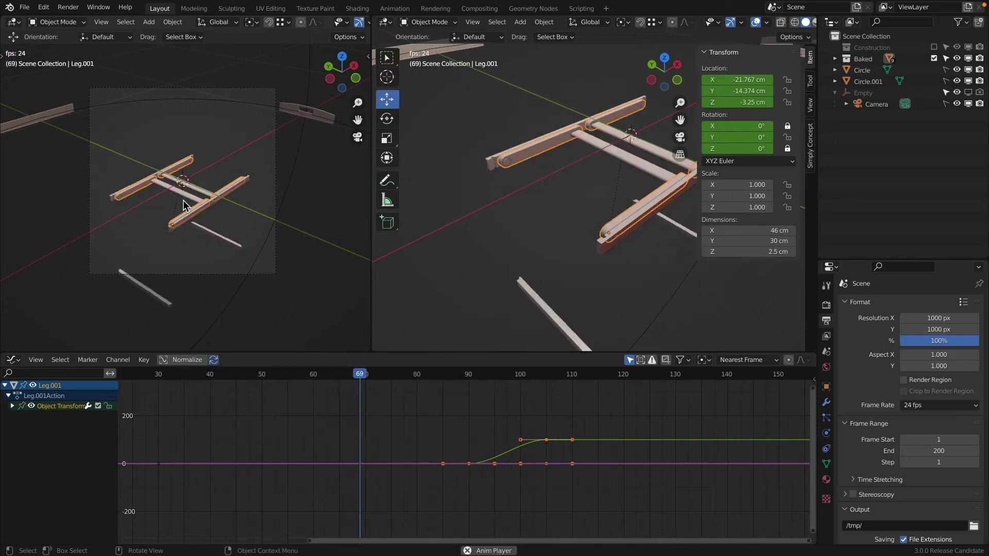
key(Escape)
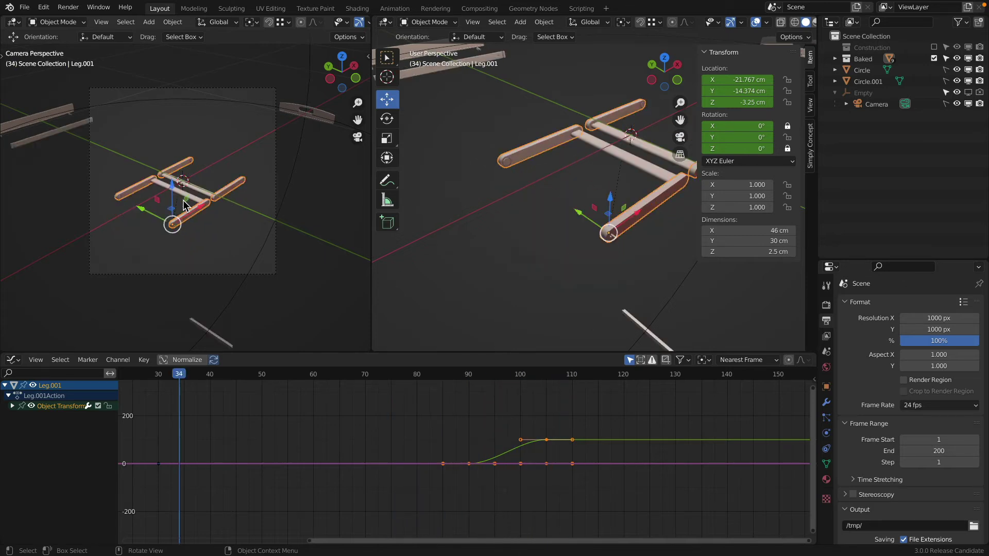
key(space)
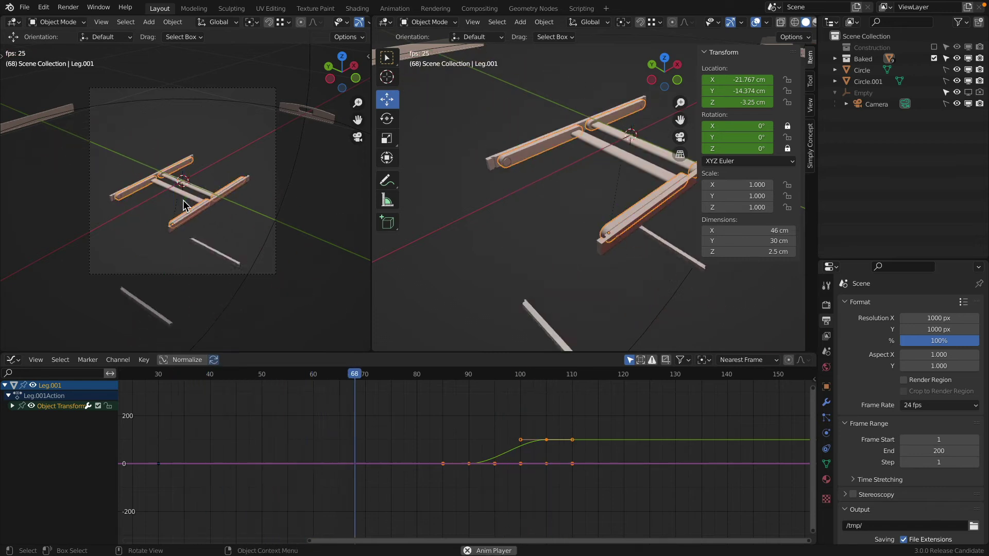
key(Escape)
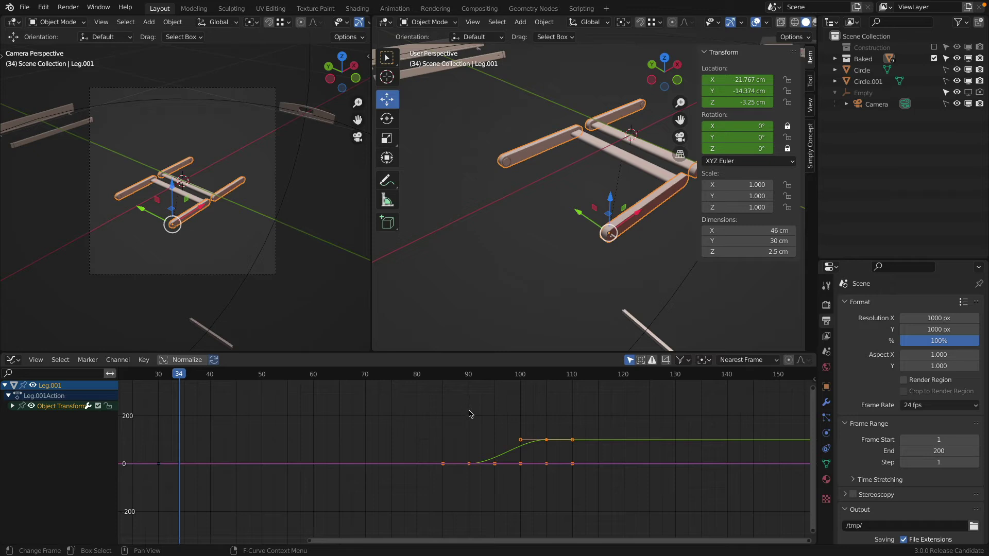
- Shift the Leg.001 unfolding keyframes 10 frames earlier, spanning frames 80 to 95, and replay the animation from frame 34
key(g)
key(x)
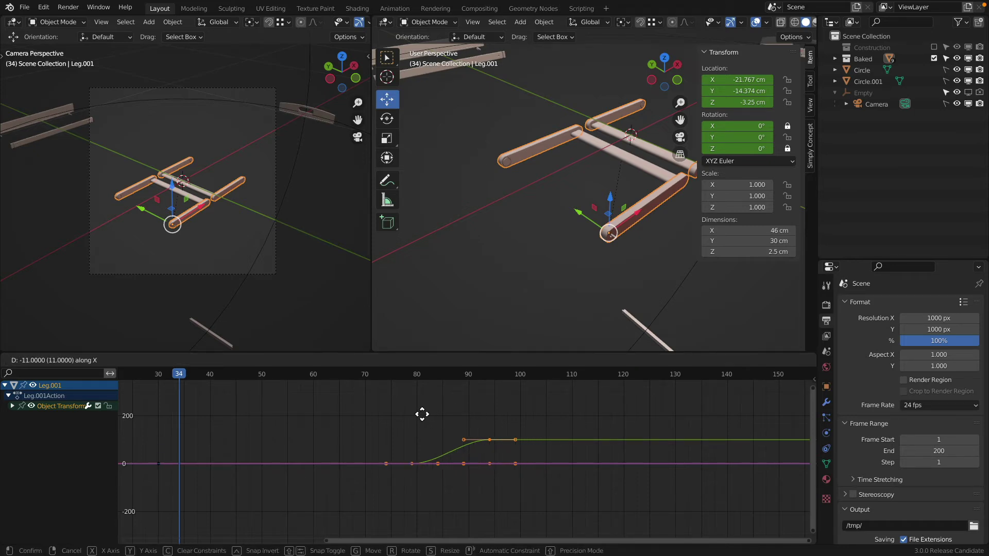
click(422, 414)
key(space)
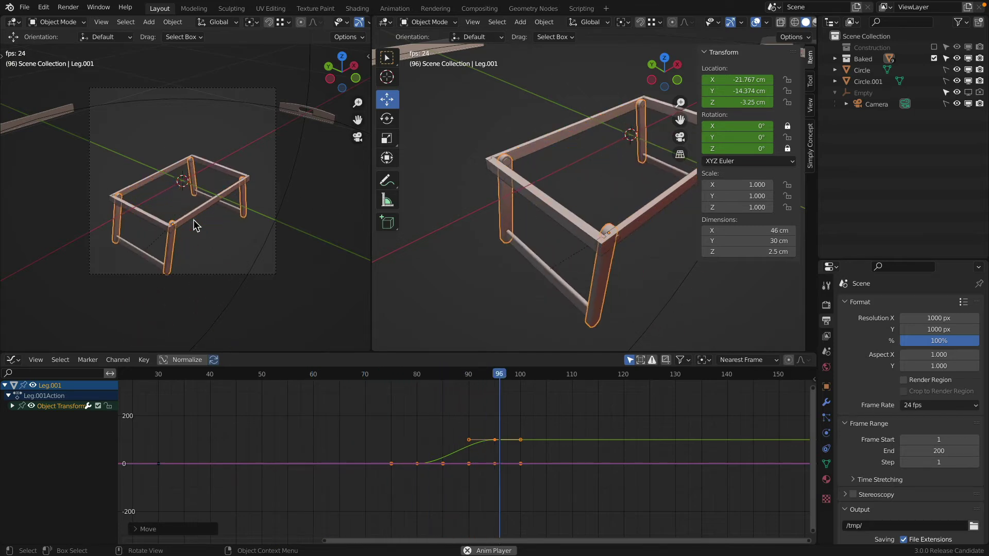
key(Escape)
key(space)
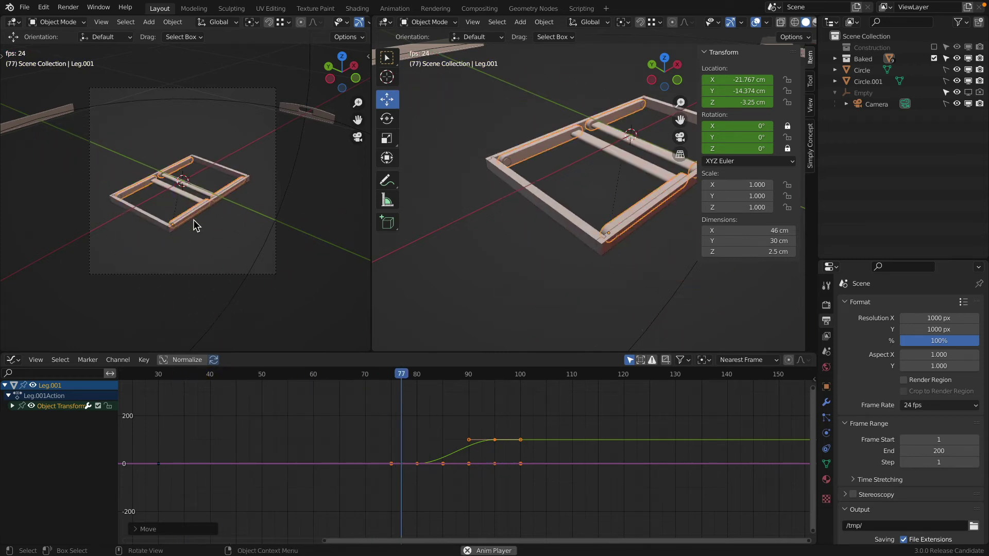
key(Escape)
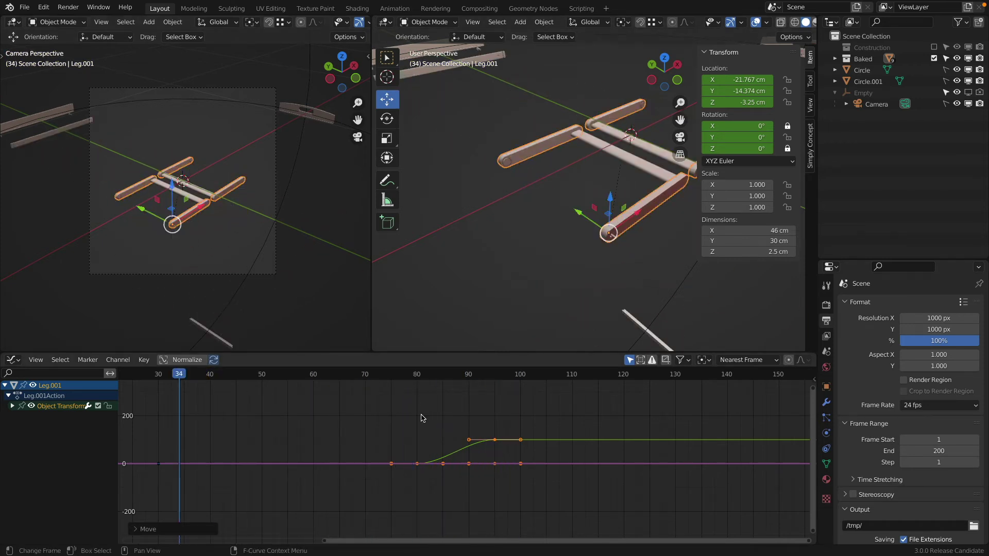
- Shift the Leg.001 unfolding keyframes 3 frames forward in time, spanning frames 83 to 98, and replay the animation
key(g)
key(x)
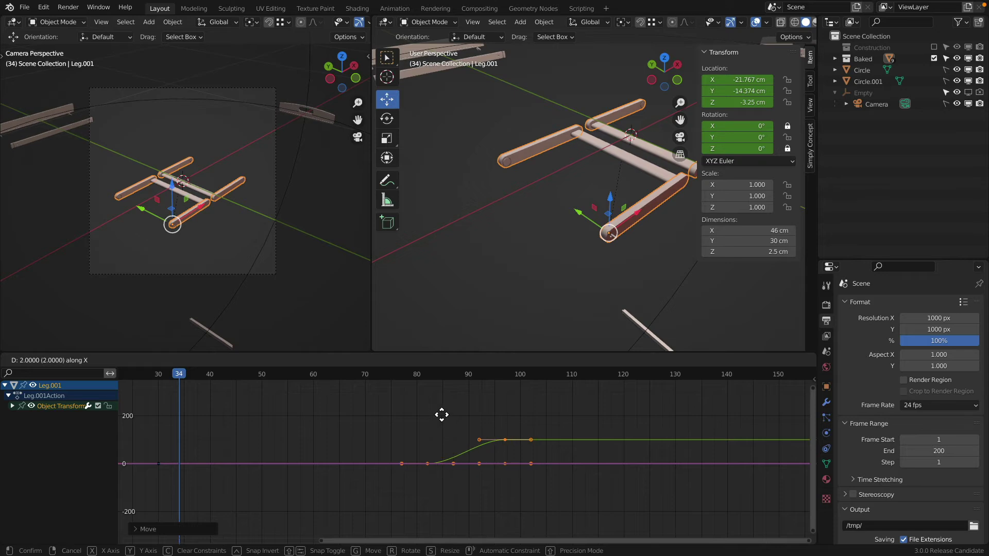
click(444, 415)
scroll(529, 475, up, 7)
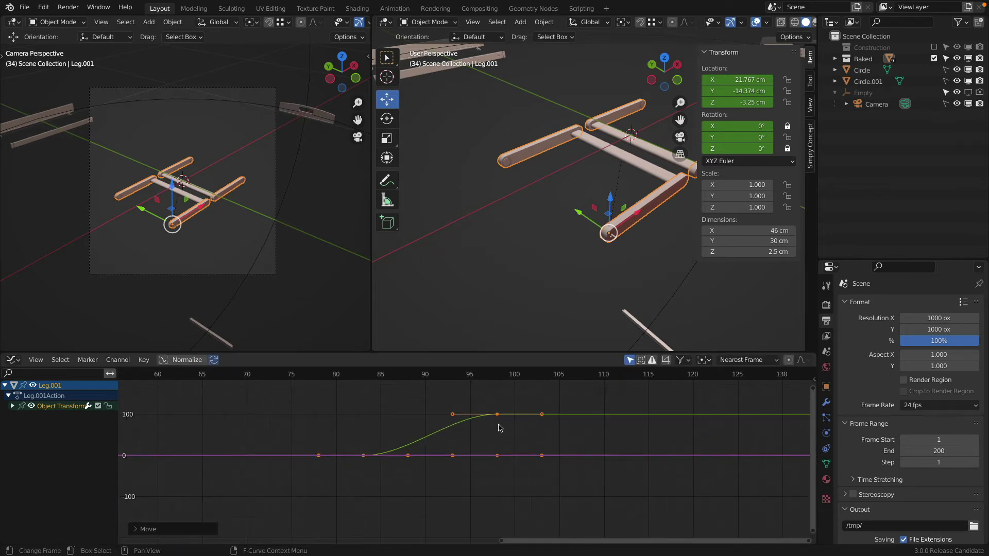
scroll(503, 426, up, 6)
scroll(511, 416, down, 4)
key(space)
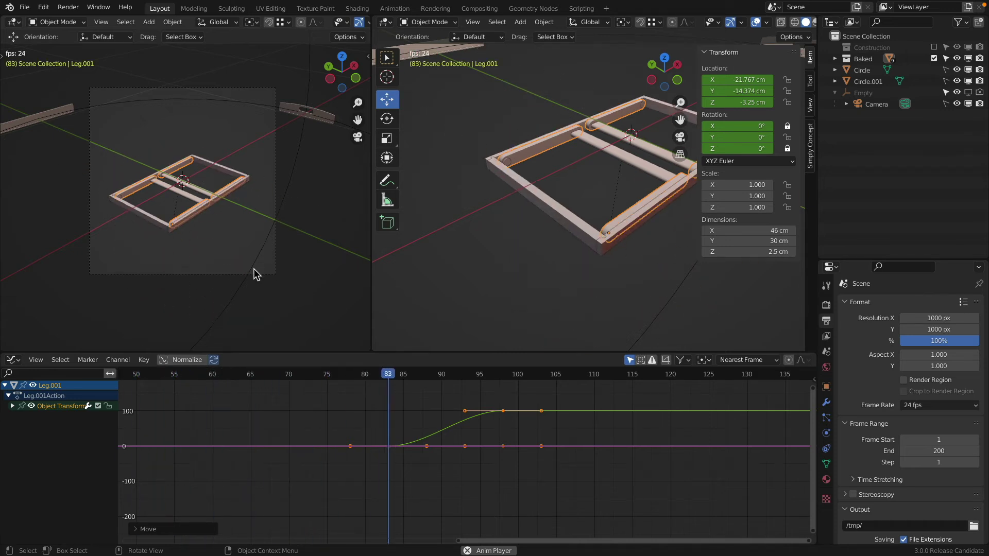
key(Escape)
- Set the current frame to 98, where the Leg.001 legs finish unfolding
scroll(499, 387, down, 7)
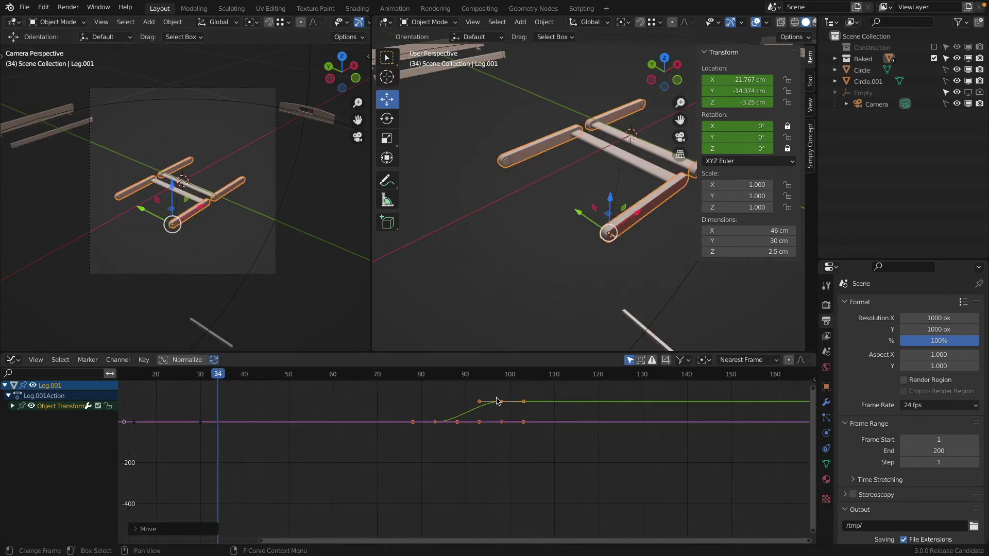
middle_drag(490, 385, 478, 407)
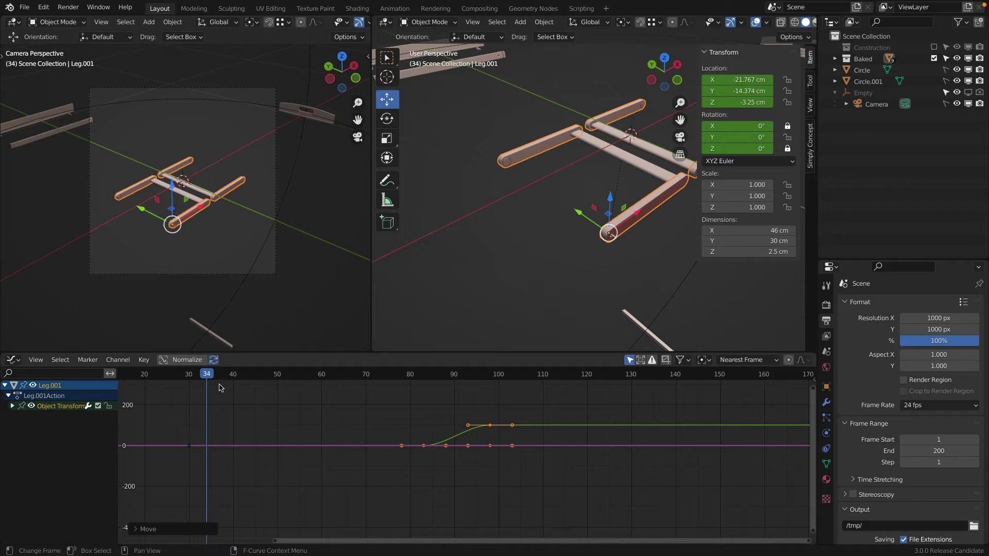
drag(207, 374, 490, 395)
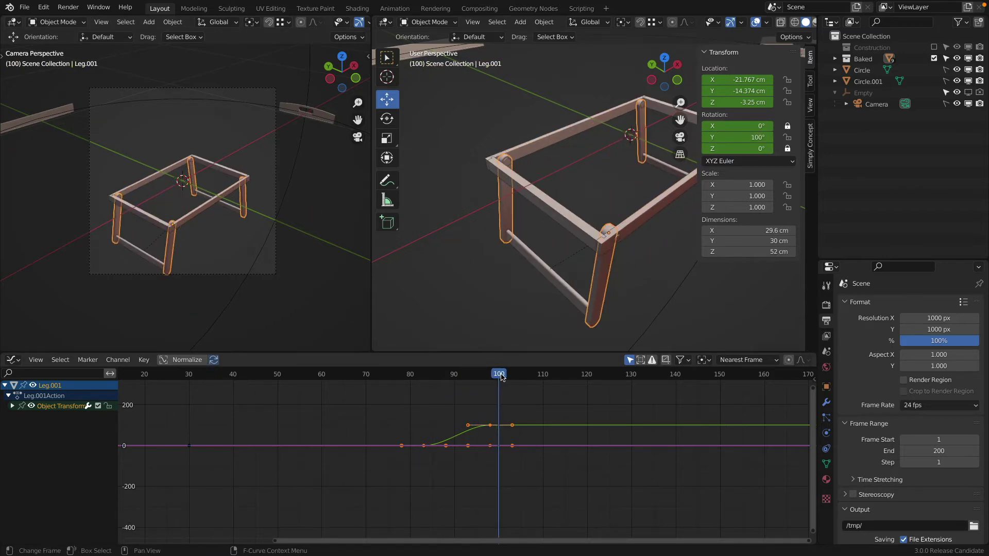
- Insert a Location keyframe for the Bottom.001 panel at frame 98 and undo it
scroll(228, 255, down, 5)
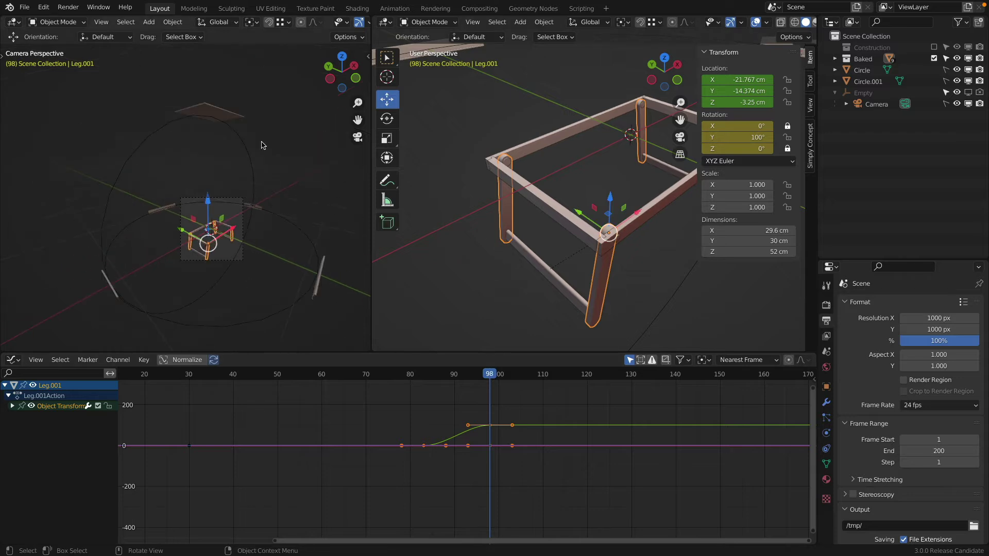
click(235, 115)
key(i)
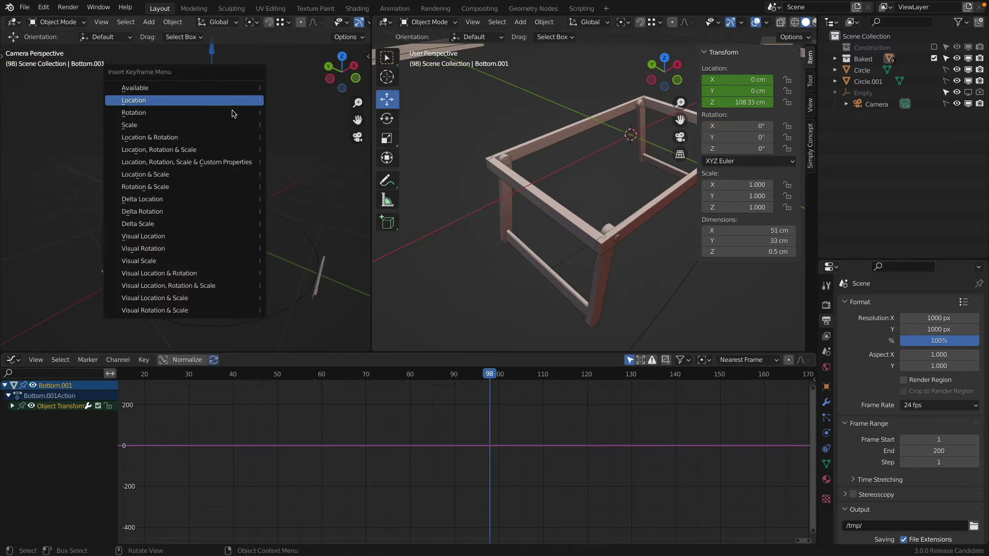
click(226, 100)
scroll(496, 403, up, 5)
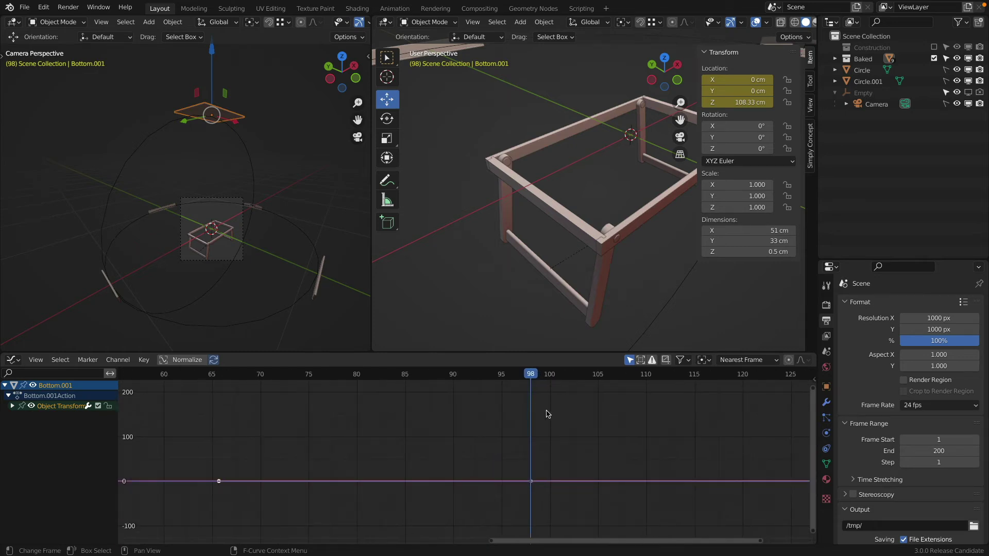
key(ctrl+z)
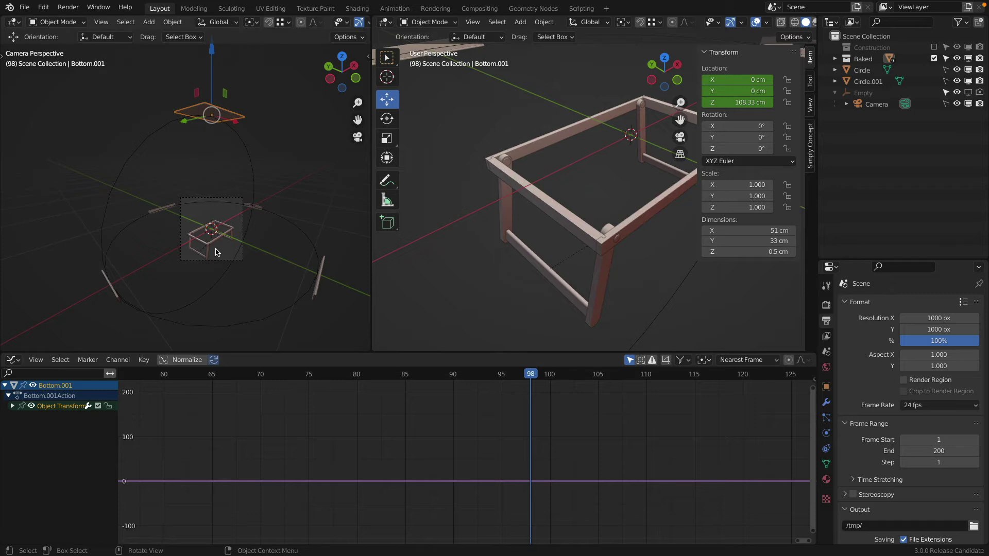
- Select the Leg.001 legs and examine their unfolding rotation curve against the whole frame range
scroll(210, 260, up, 4)
click(202, 238)
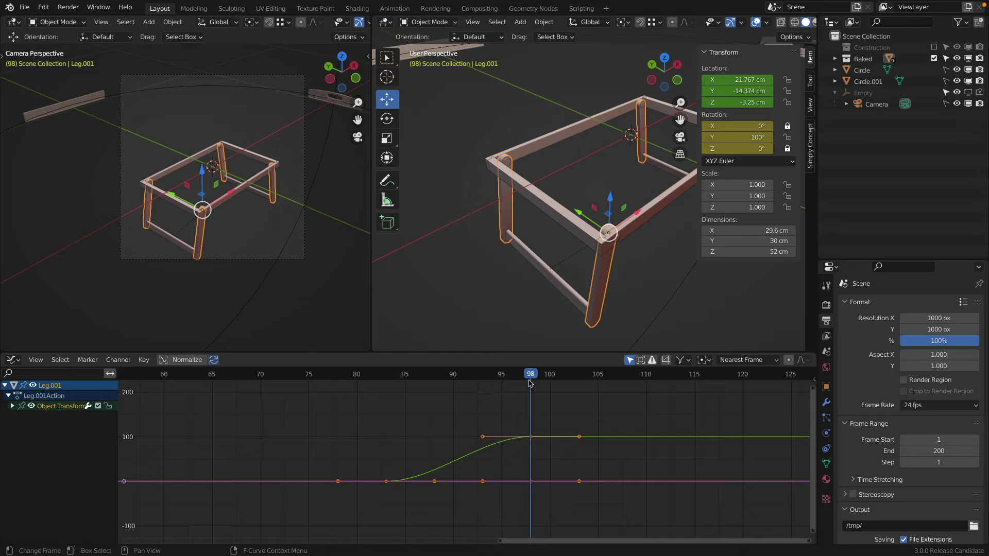
scroll(492, 437, down, 3)
scroll(512, 428, up, 1)
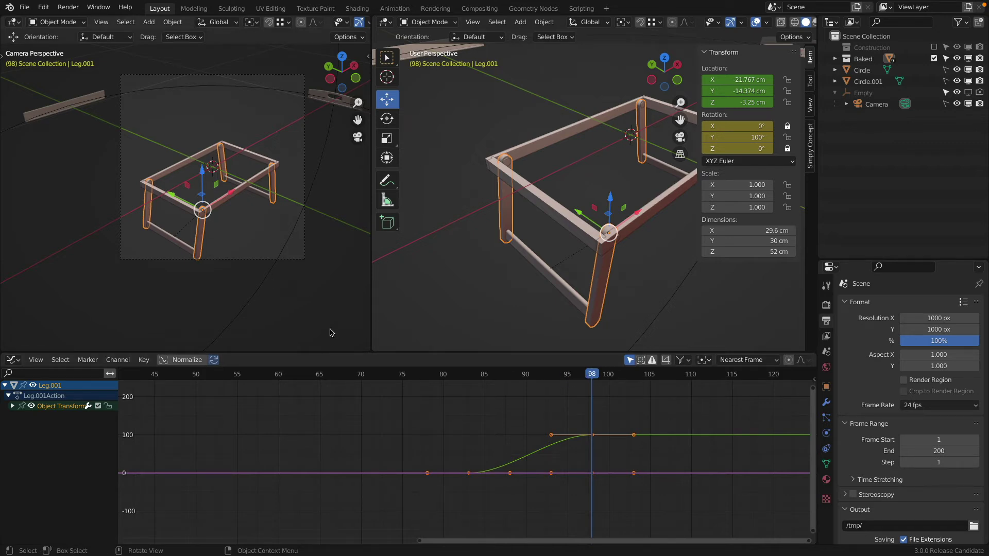
scroll(453, 443, down, 15)
scroll(447, 443, up, 1)
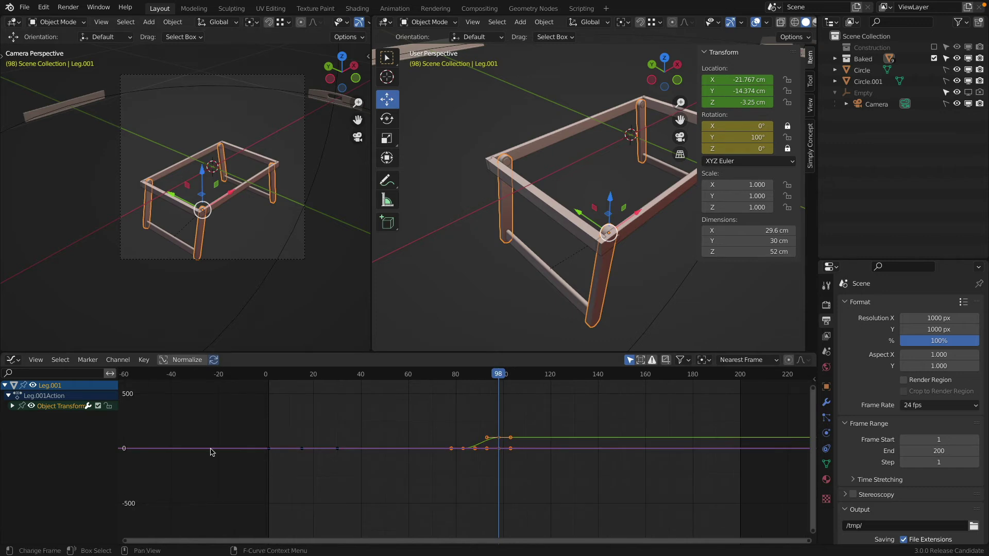
- Select the Leg.001 legs and examine their unfolding rotation curve, scrubbing back to frame 76
click(576, 302)
click(605, 251)
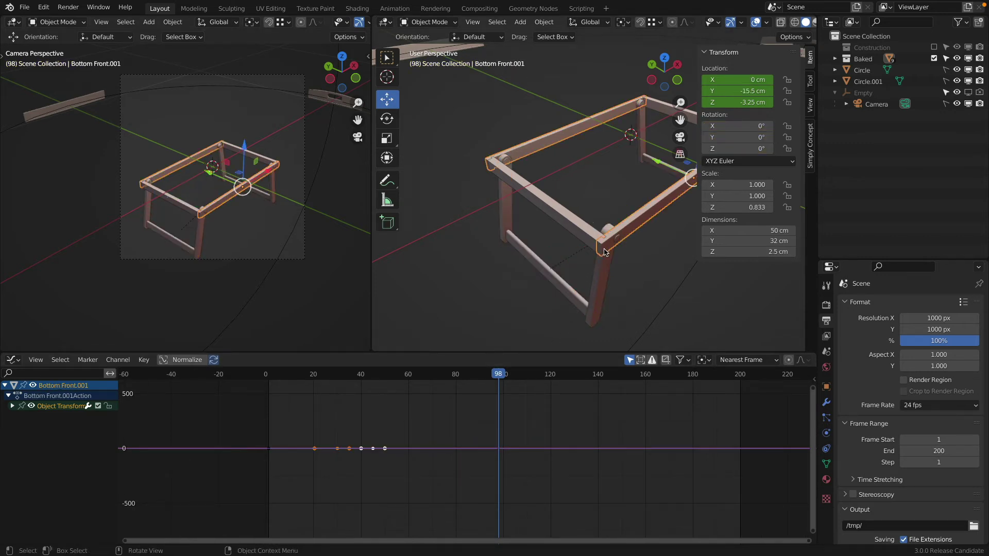
click(605, 280)
scroll(505, 432, up, 4)
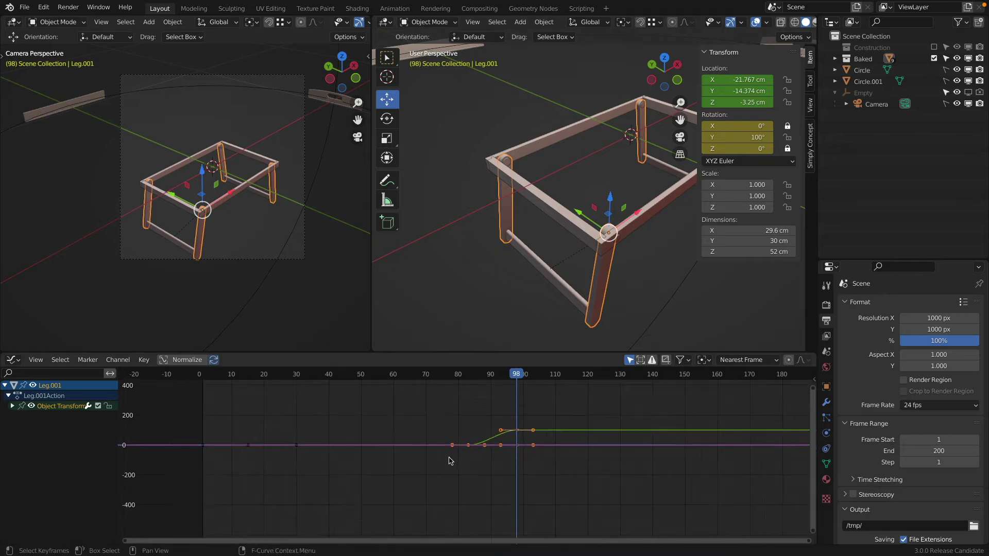
scroll(499, 465, up, 2)
scroll(492, 466, down, 11)
ctrl+middle_drag(476, 465, 465, 438)
scroll(486, 442, up, 5)
drag(524, 379, 438, 381)
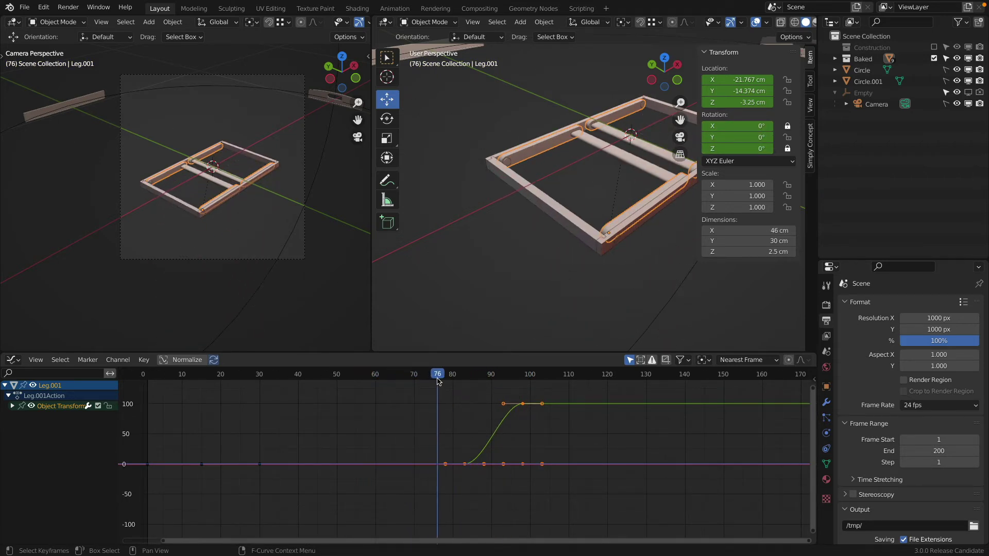
- Select the Bottom Side.001 boards and check their final keyframe timing at frame 75
click(541, 200)
scroll(445, 411, up, 1)
scroll(446, 414, up, 5)
drag(433, 378, 425, 379)
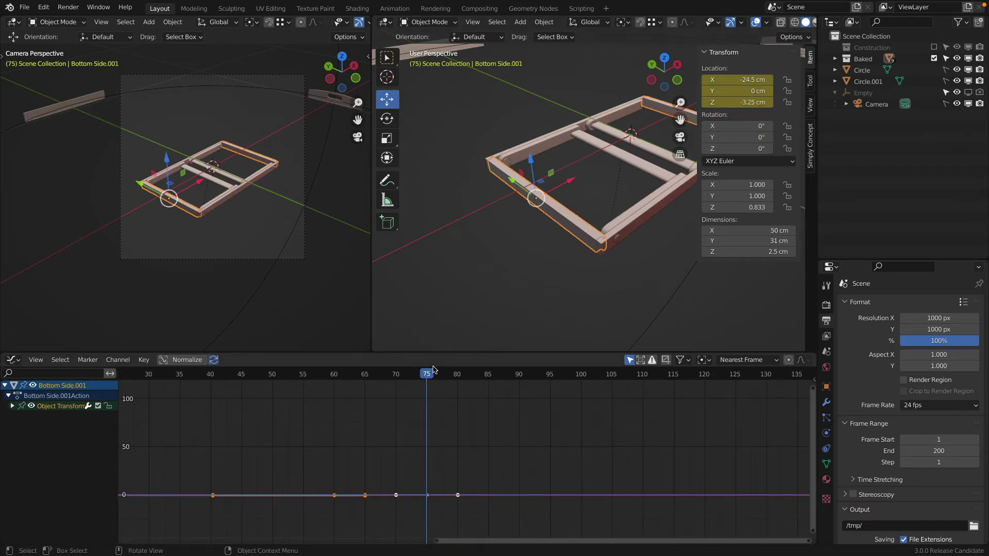
- Shift the Leg.001 unfolding keyframes 2 frames forward in time, spanning frames 85 to 100
click(628, 212)
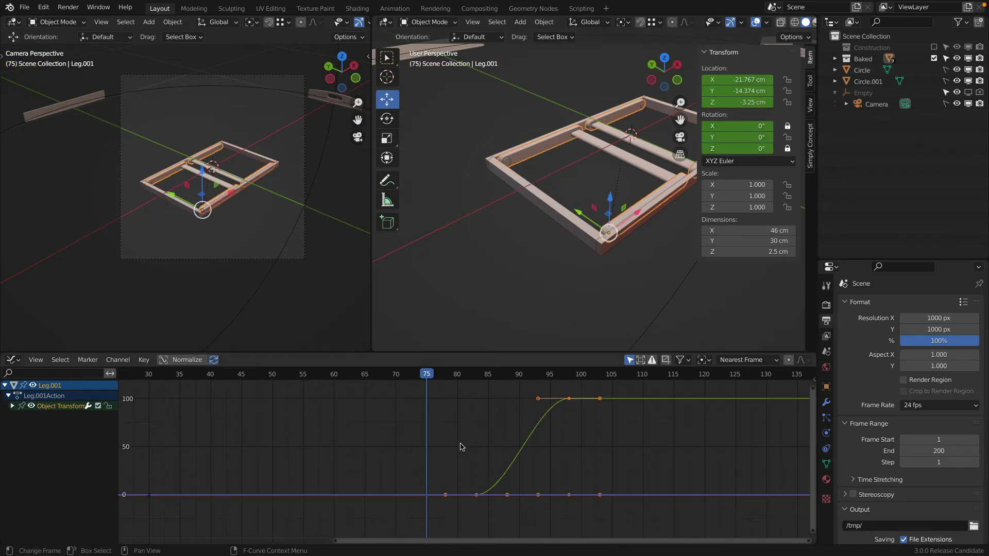
drag(430, 378, 488, 378)
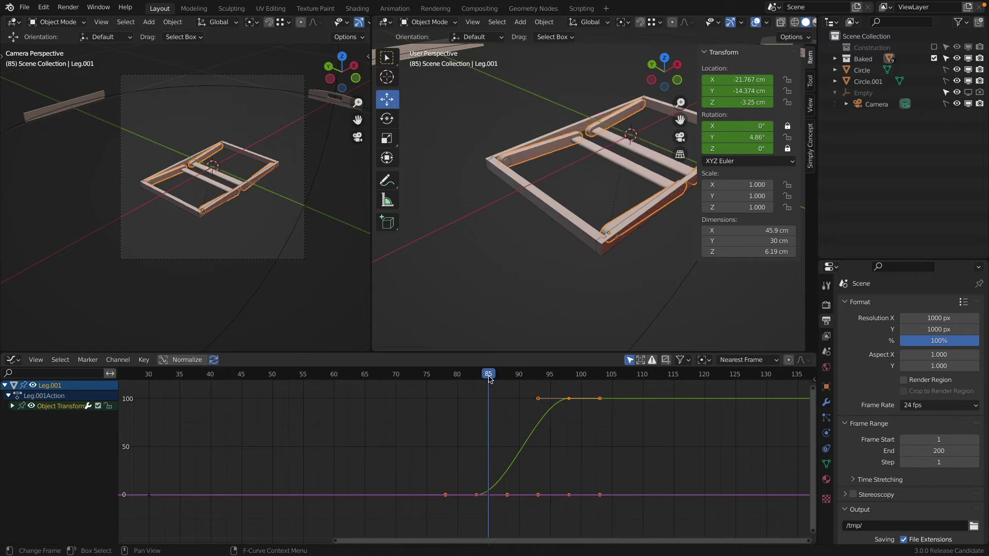
middle_drag(598, 456, 557, 457)
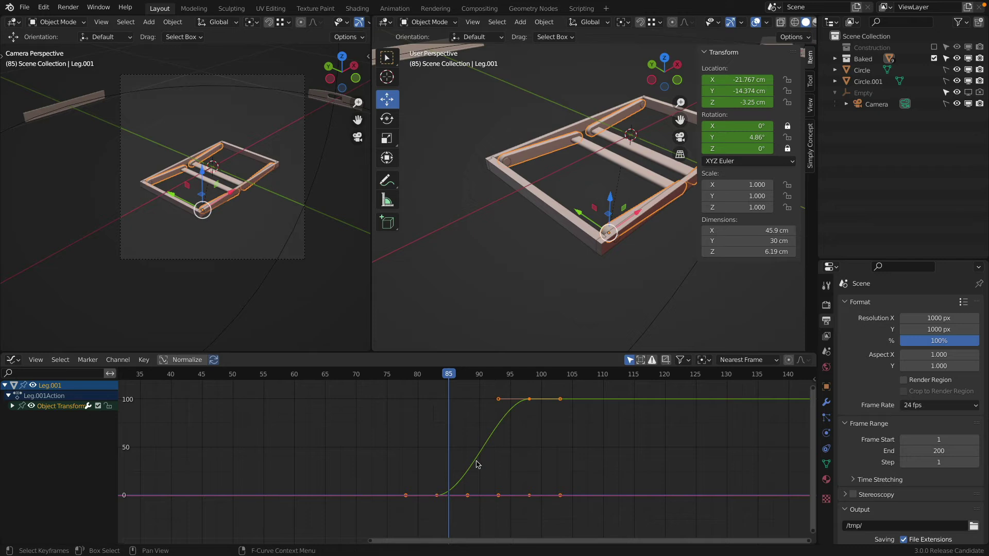
key(g)
key(x)
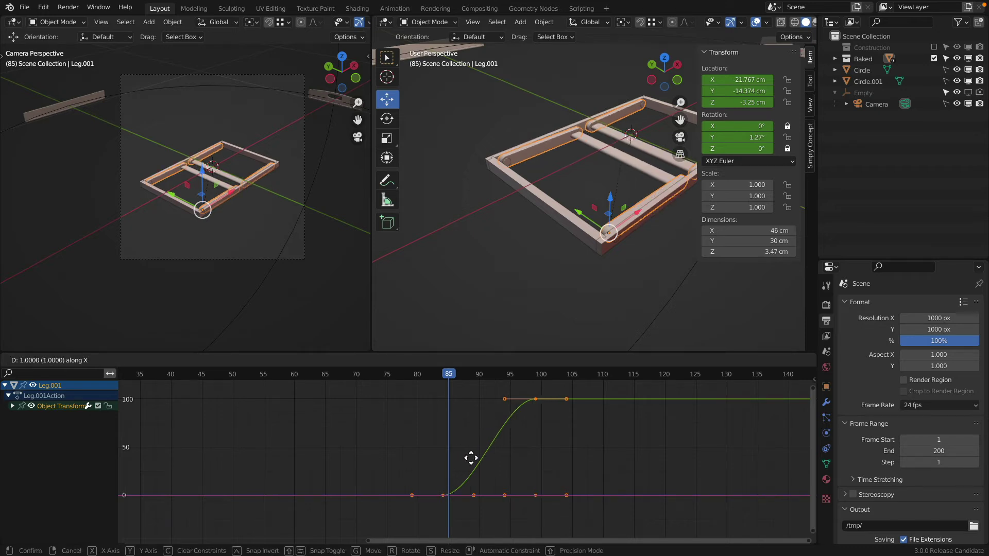
click(475, 458)
- Check the legs' unfolding up to frame 100 and replay the animation from frame 52
scroll(468, 502, up, 8)
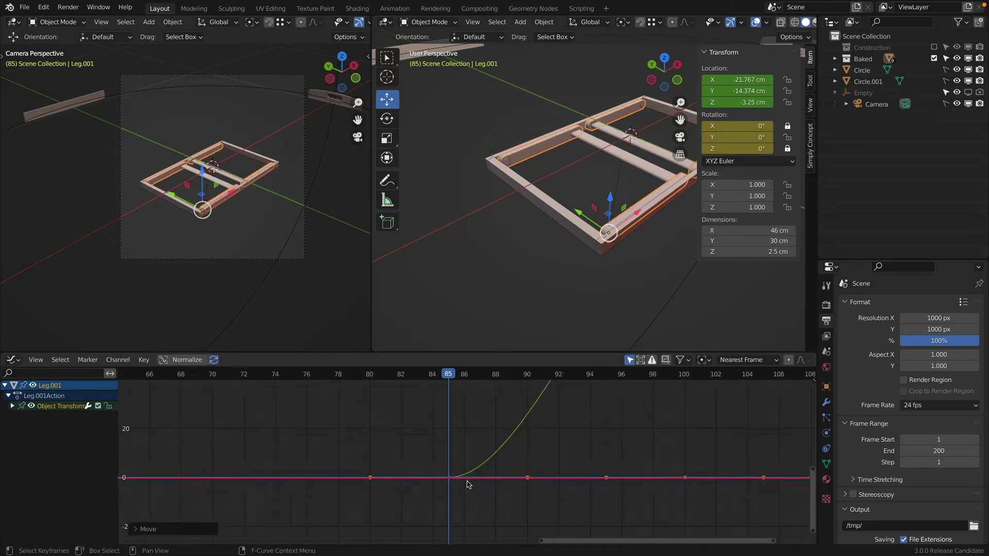
scroll(468, 484, down, 12)
drag(466, 375, 529, 386)
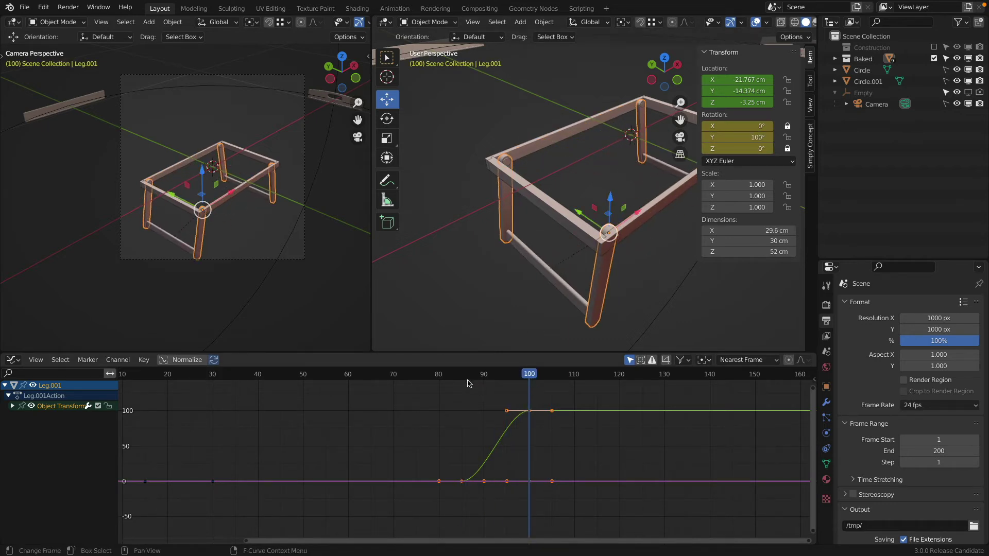
drag(456, 376, 311, 381)
key(F3)
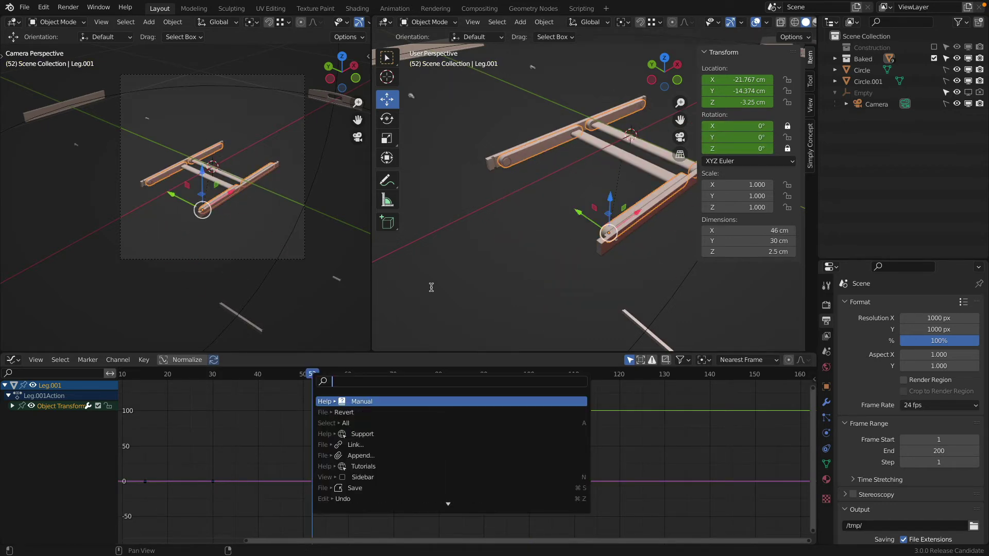
key(Escape)
key(space)
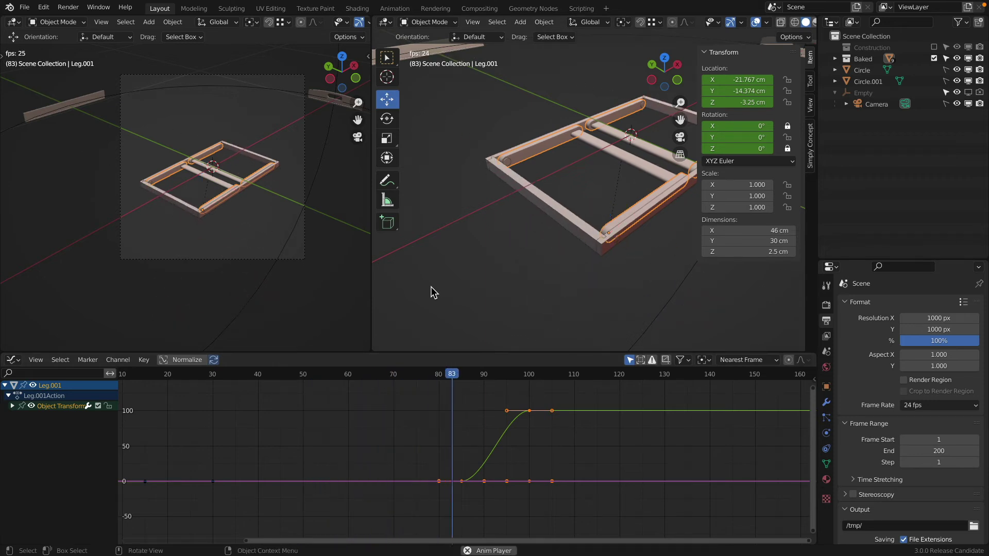
key(Escape)
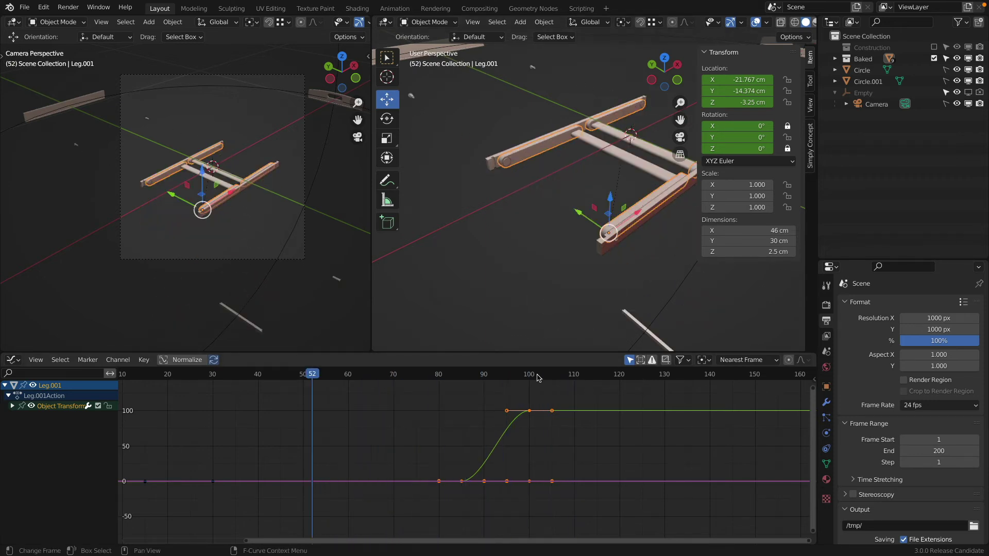
- Insert a Location keyframe for the raised Bottom.001 panel at frame 100
drag(534, 376, 530, 377)
scroll(220, 212, down, 1)
scroll(222, 216, down, 4)
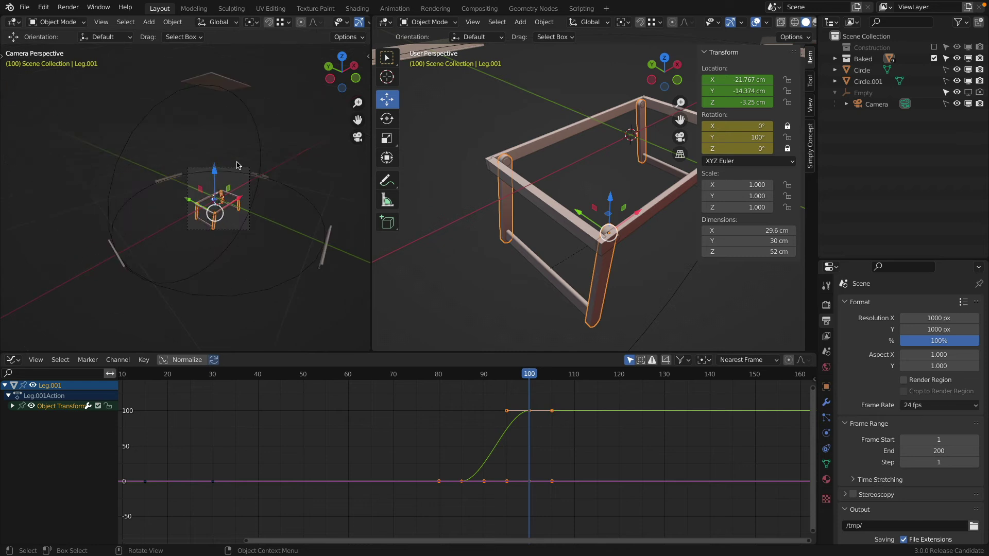
click(242, 89)
key(i)
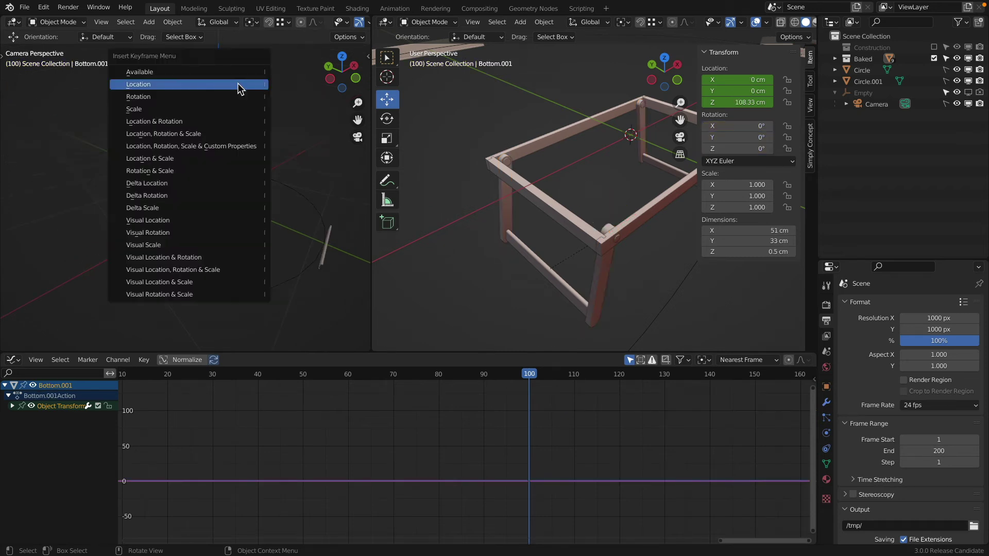
click(238, 85)
- At frame 115, lower the Bottom.001 panel along Z to about 2.24 cm, close above the table frame
drag(530, 376, 596, 389)
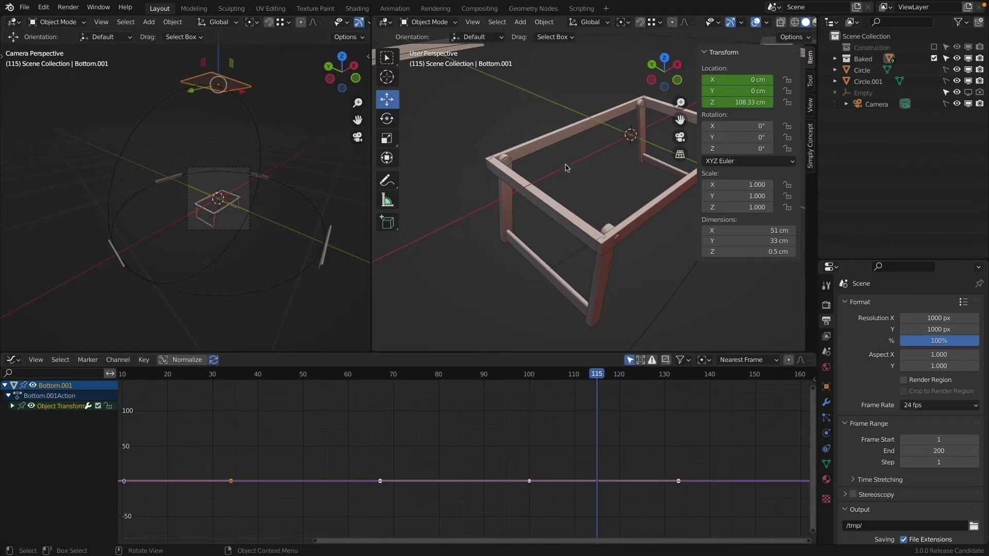
key(KP_1)
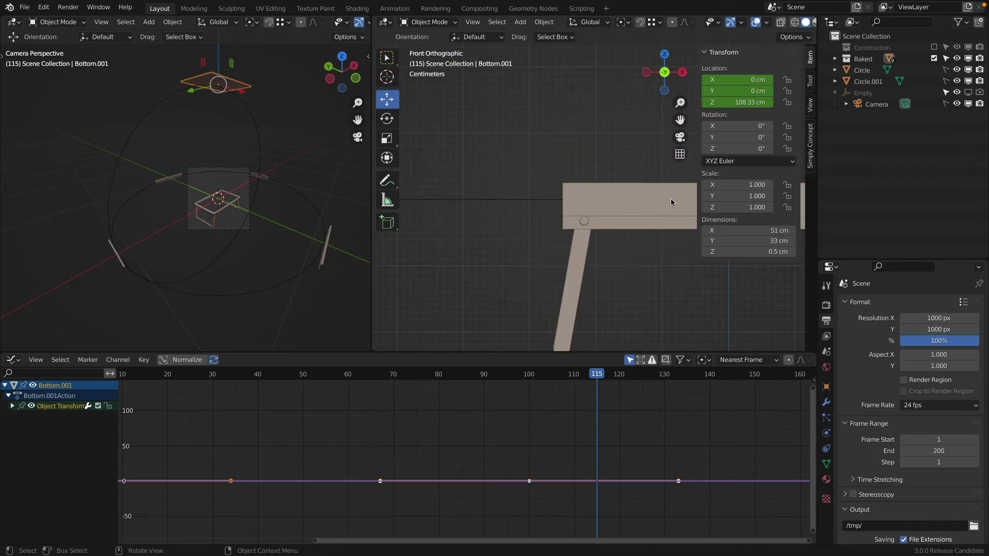
key(g)
key(z)
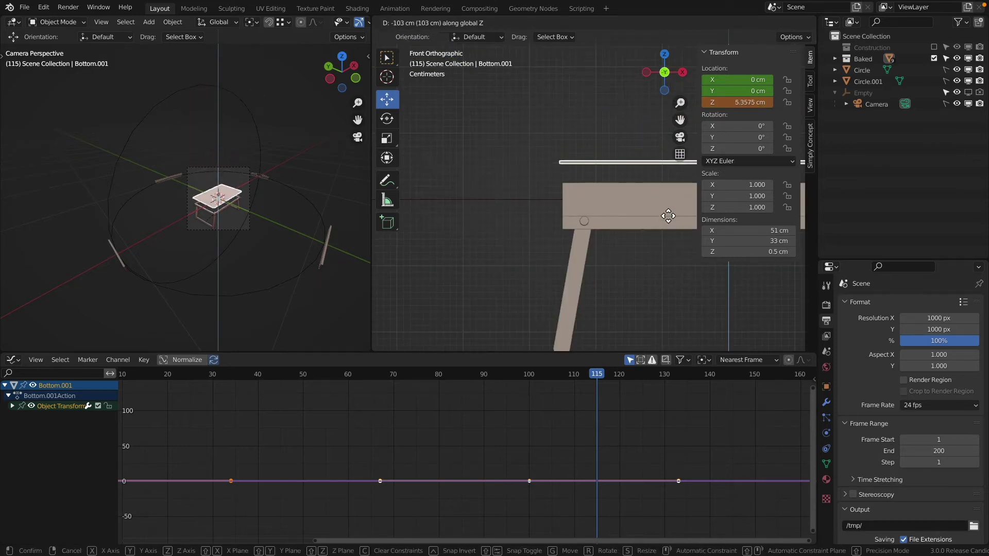
click(666, 254)
middle_drag(588, 174, 608, 195)
scroll(604, 214, up, 5)
middle_drag(605, 231, 595, 198)
key(g)
key(z)
click(536, 188)
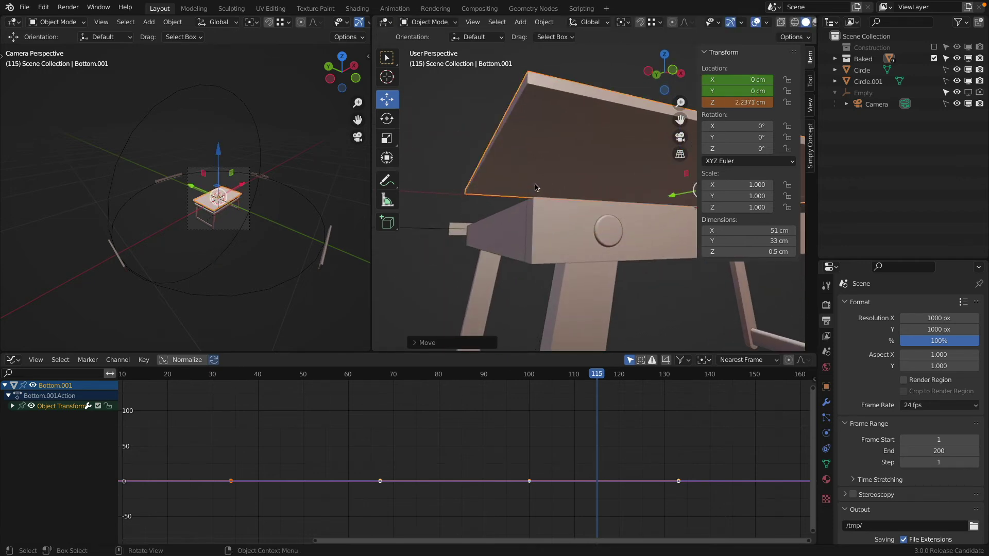
key(g)
key(z)
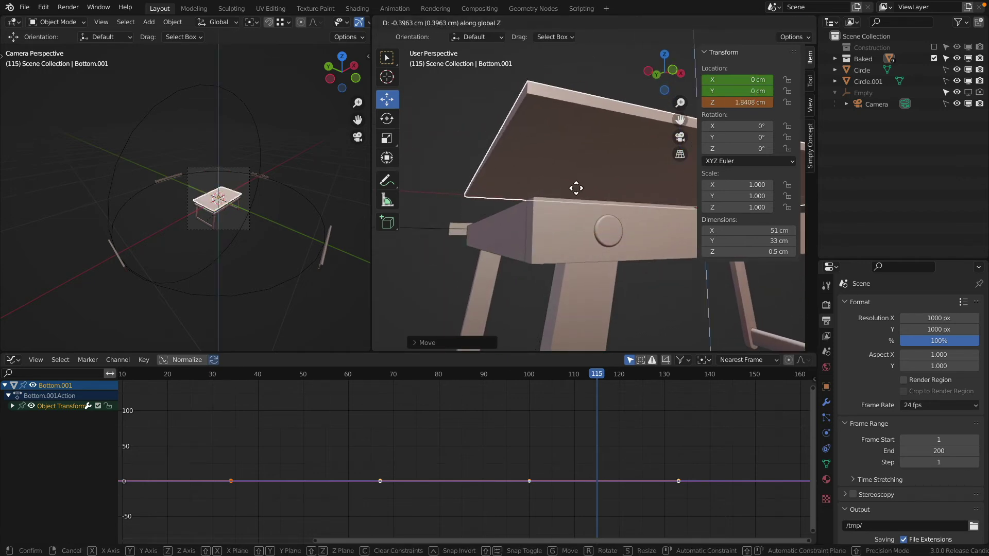
right_click(537, 199)
- Lower the Bottom.001 panel along Z to about -1.73 cm, judging the gap to the frame boards from the side
key(KP_1)
scroll(533, 168, up, 5)
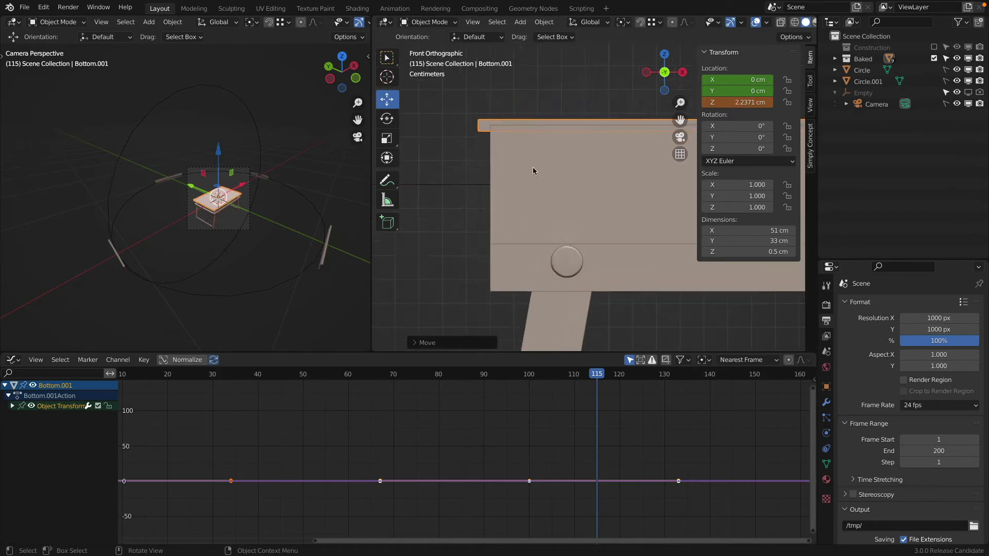
scroll(528, 169, down, 5)
scroll(529, 169, down, 5)
key(KP_1)
key(KP_4)
key(KP_4)
key(KP_4)
key(KP_4)
key(KP_4)
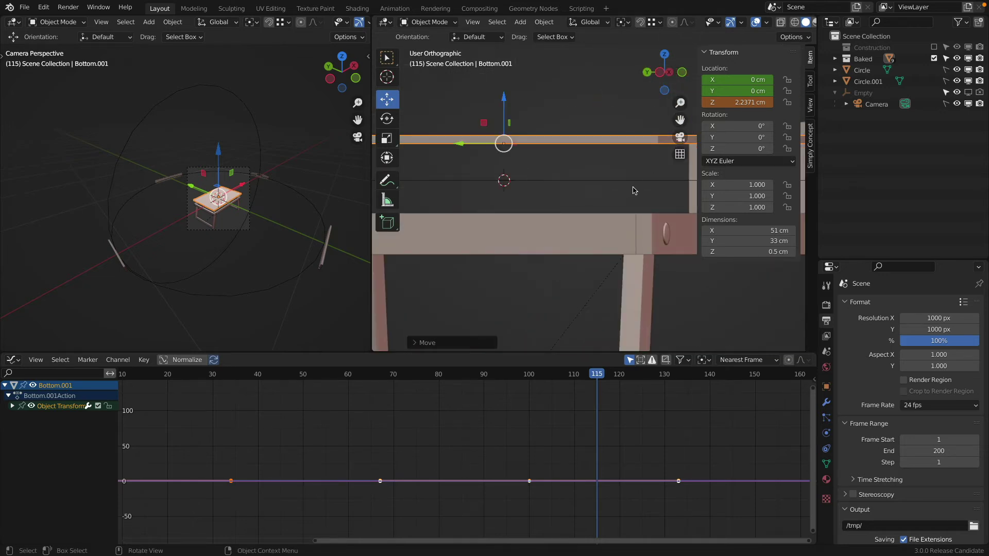
key(g)
key(z)
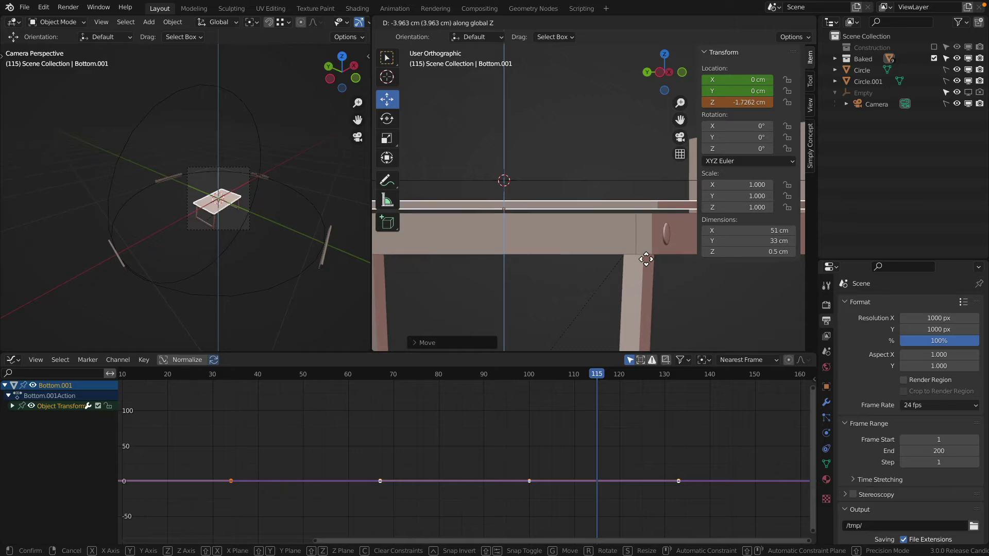
click(647, 259)
- Lower the Bottom.001 panel along Z to about -1.99 cm so it meets the frame boards
scroll(653, 218, up, 10)
shift+middle_drag(631, 192, 566, 213)
scroll(571, 201, up, 4)
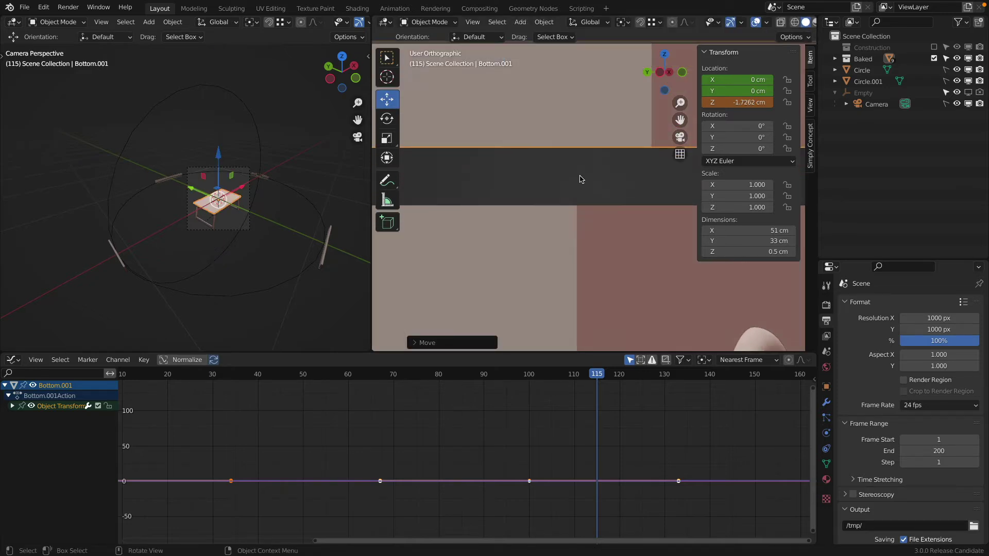
key(g)
key(z)
click(586, 237)
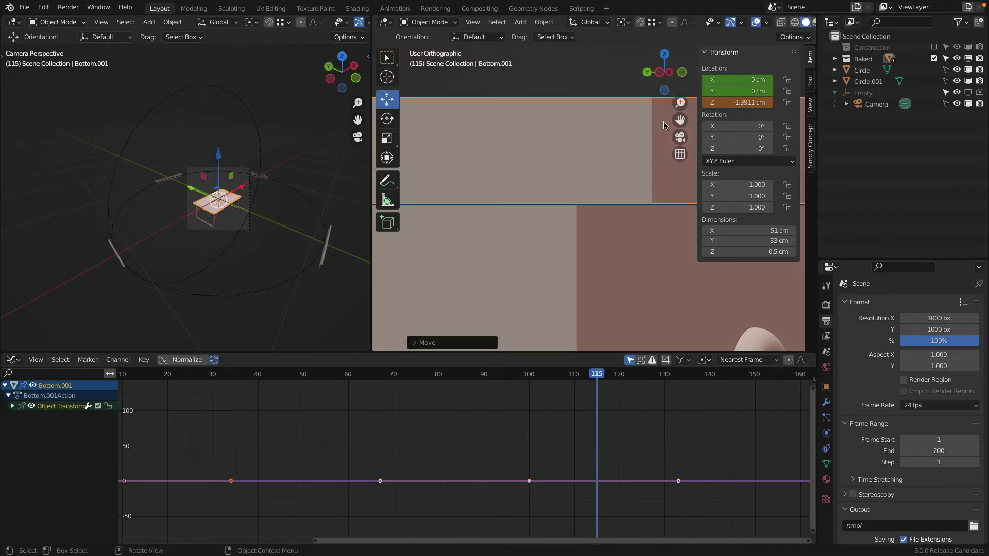
- Hide the Side Top Handle.001 part in the left orthographic view to expose the panel's edge
click(681, 155)
click(681, 155)
scroll(586, 197, down, 6)
scroll(586, 197, up, 2)
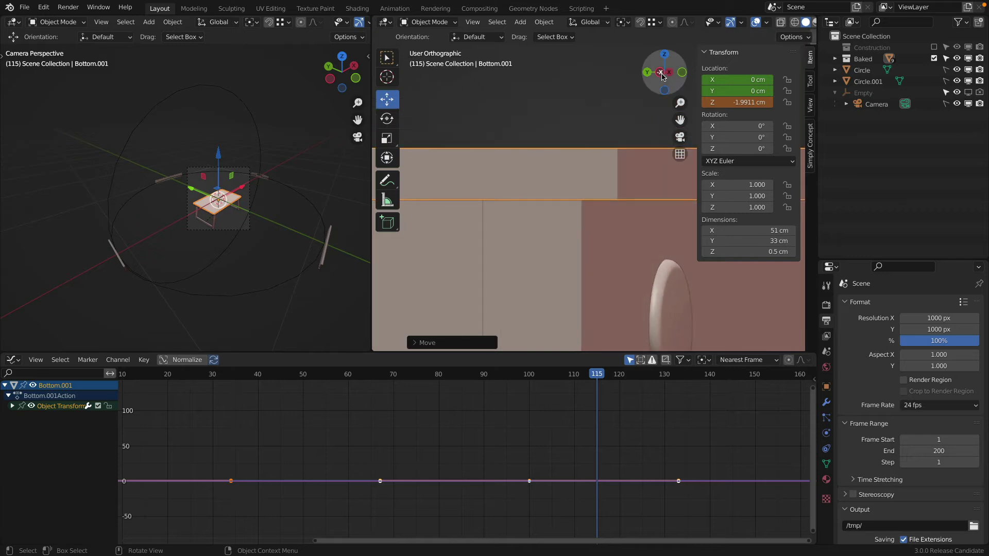
click(662, 76)
scroll(619, 155, down, 15)
scroll(619, 155, up, 2)
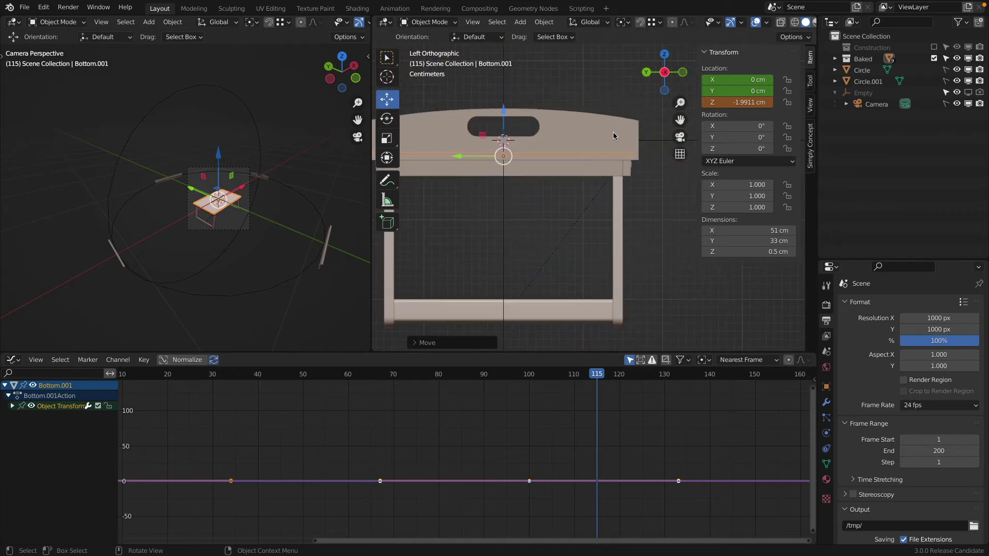
click(613, 132)
key(h)
- Select the Bottom.001 panel and adjust its height along Z to about -1.996 cm against the frame boards' upper edge
scroll(632, 147, up, 10)
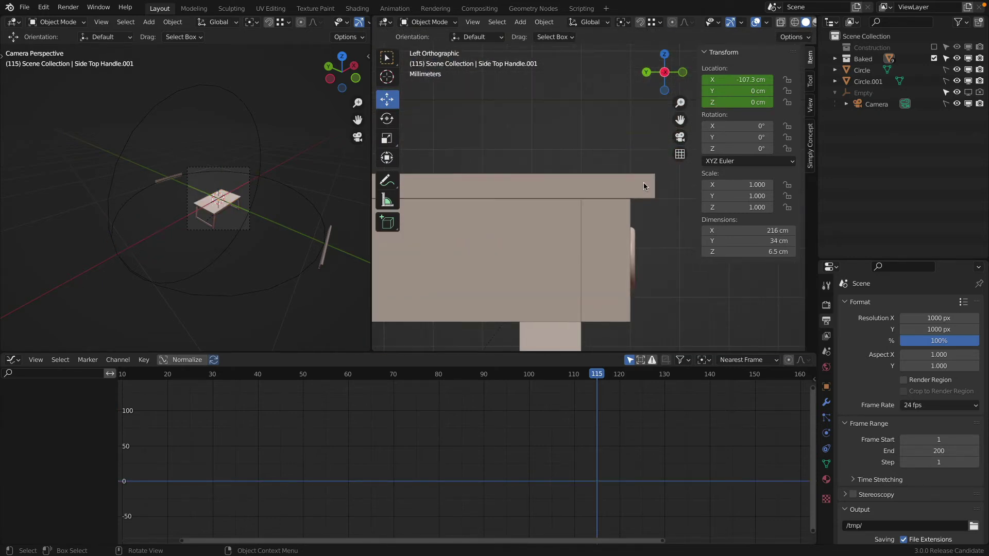
click(644, 183)
scroll(639, 189, up, 6)
key(g)
key(z)
click(640, 186)
scroll(636, 216, up, 6)
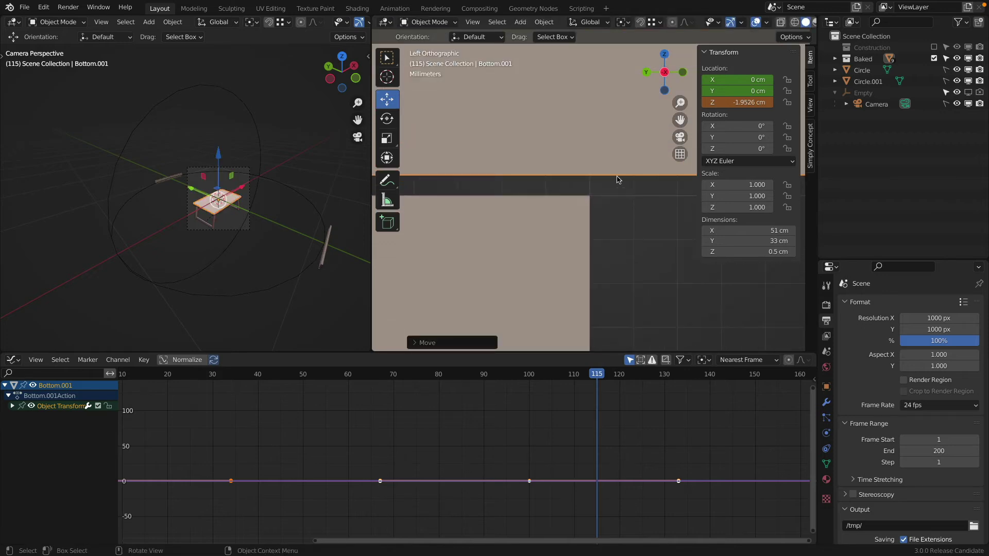
key(g)
key(z)
click(623, 198)
- Fine-tune the Bottom.001 panel's height along Z to about -1.9998 cm, flush on the frame boards
scroll(590, 199, up, 6)
key(g)
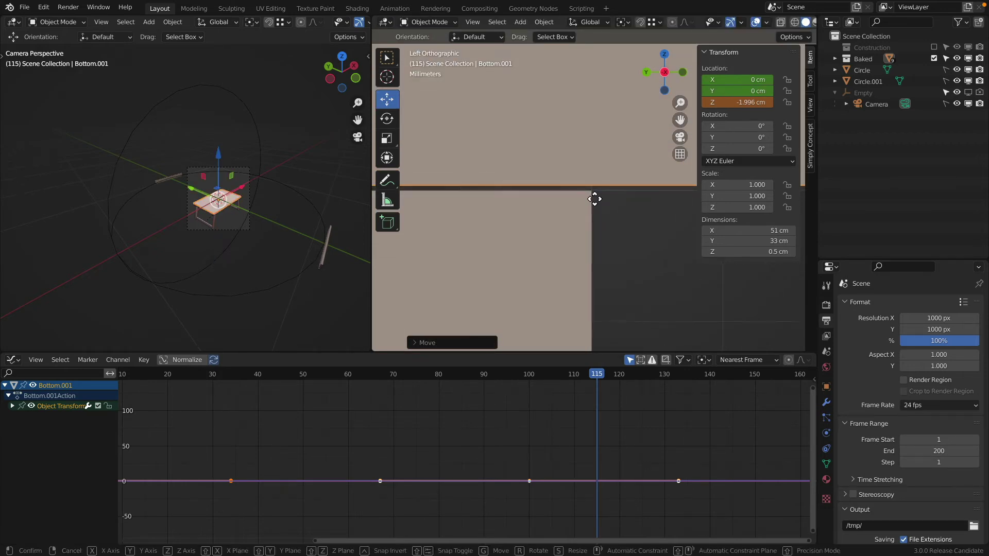
key(z)
click(596, 200)
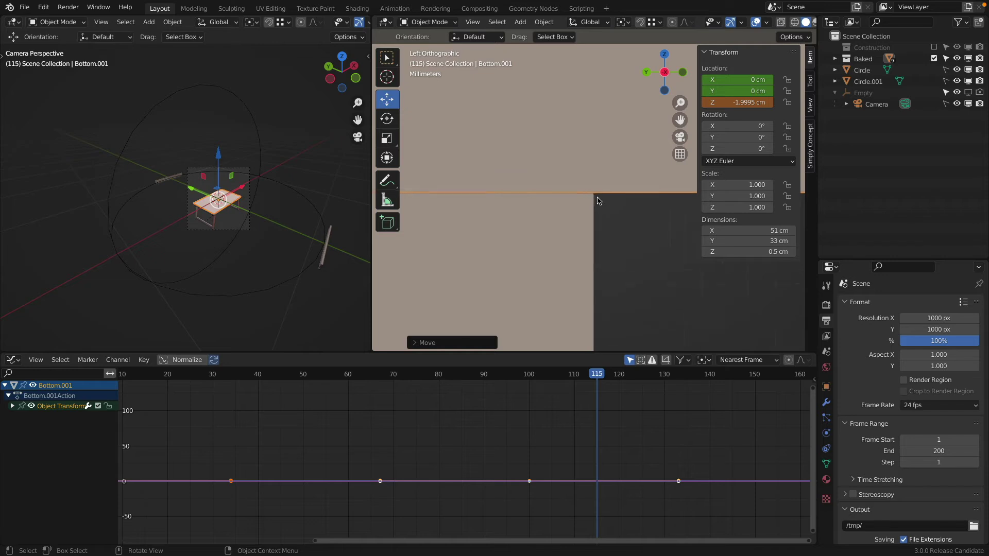
scroll(597, 197, up, 6)
key(g)
key(z)
click(597, 194)
scroll(597, 192, down, 15)
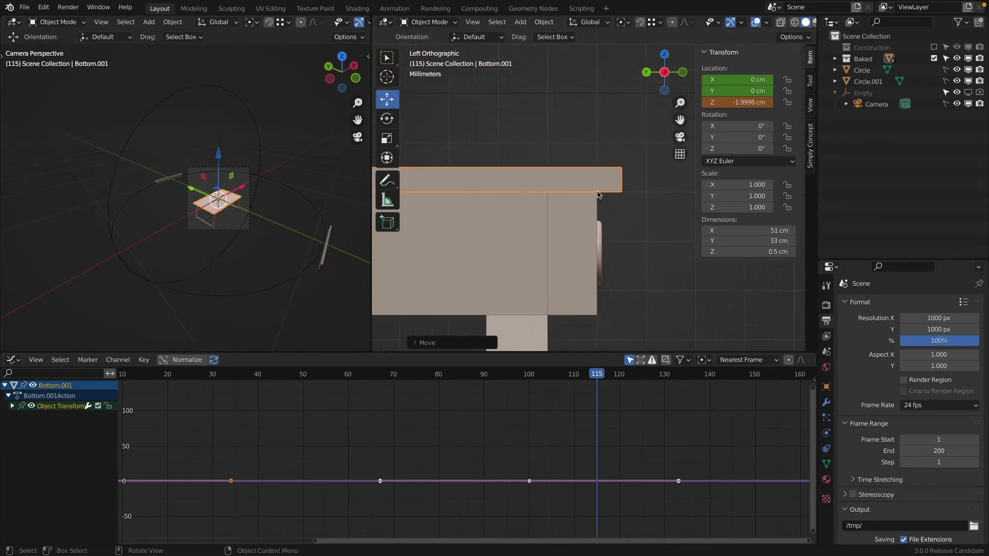
scroll(598, 195, down, 2)
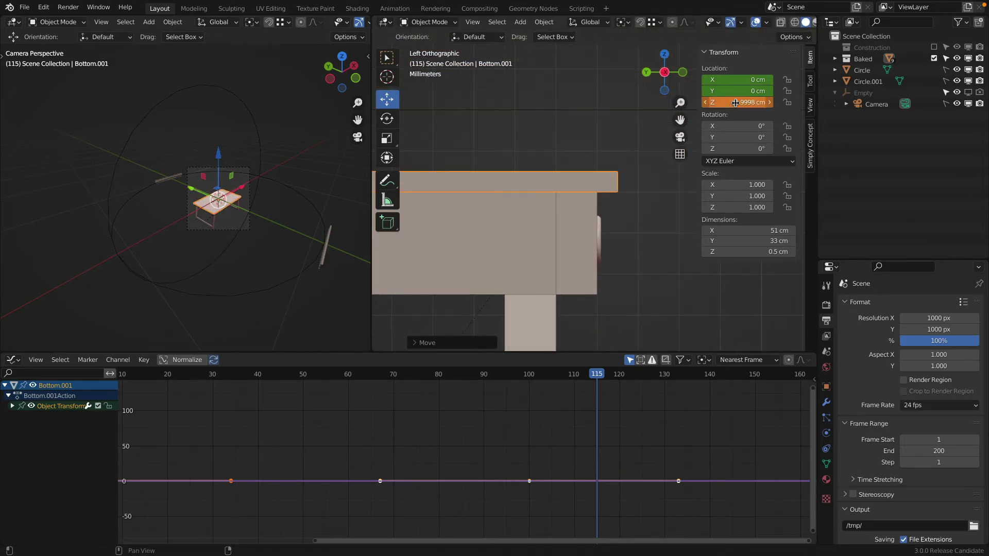
- Set the Bottom.001 panel's Z location to -2 cm so it rests exactly on the frame boards
click(573, 210)
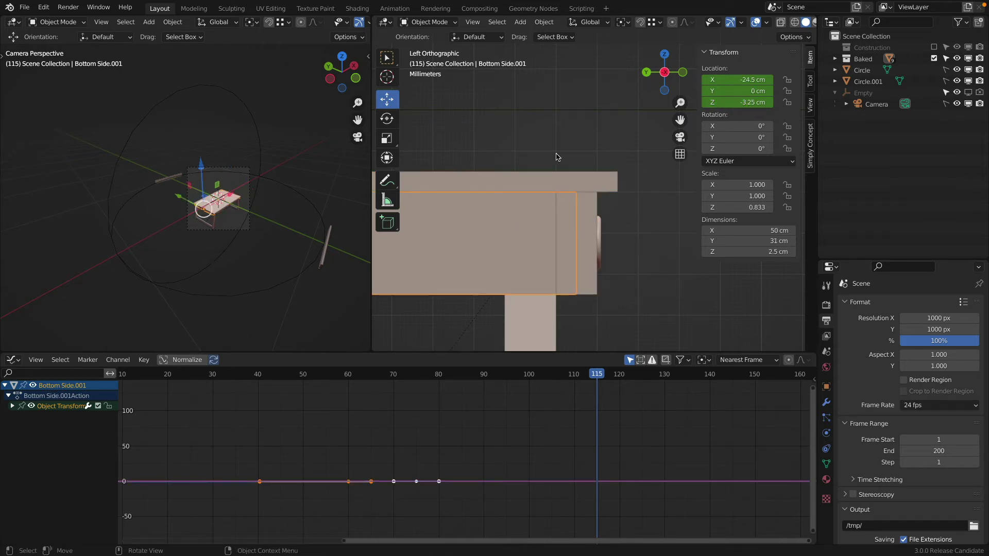
click(582, 177)
click(739, 103)
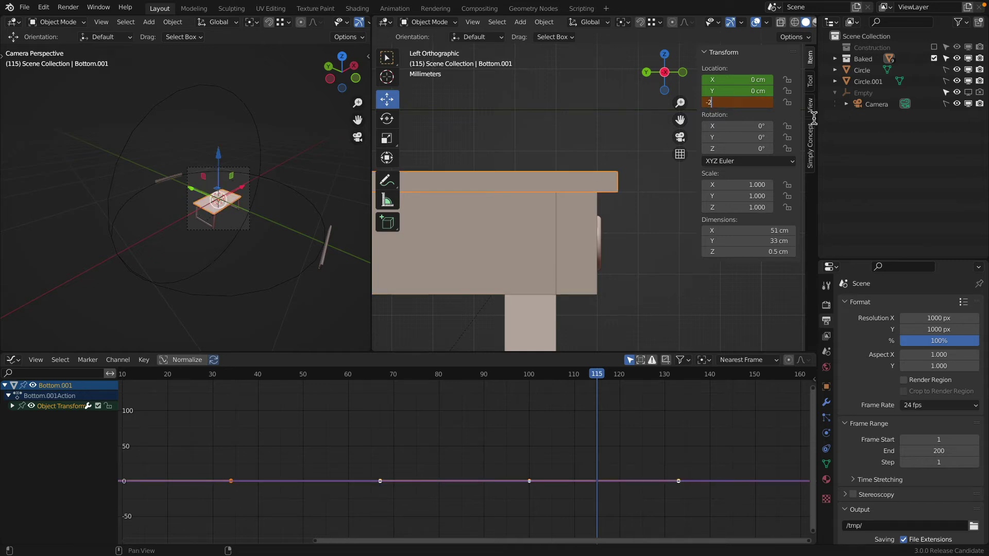
key(Return)
scroll(511, 174, down, 6)
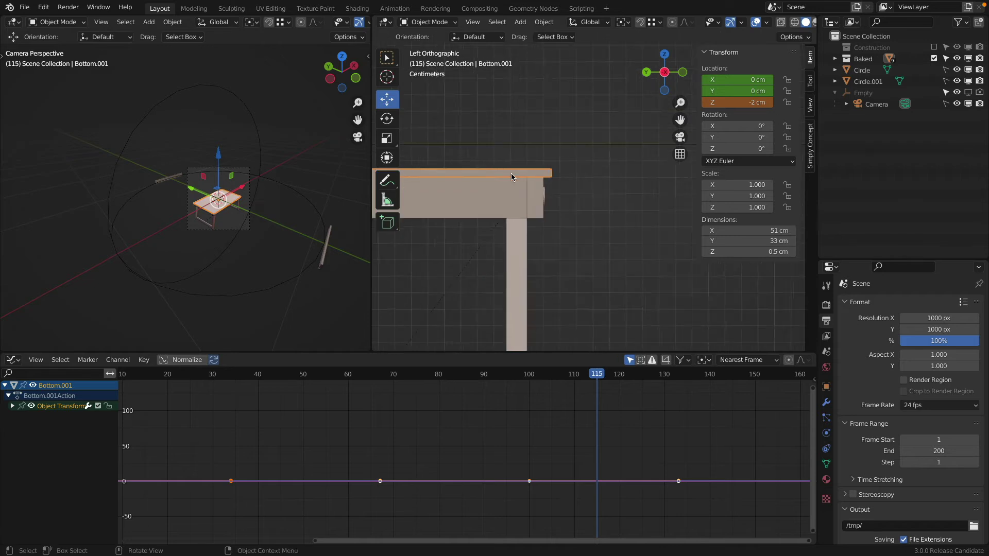
- Insert a location keyframe for the Bottom.001 panel at frame 115
shift+middle_drag(511, 173, 667, 175)
shift+middle_drag(473, 179, 534, 185)
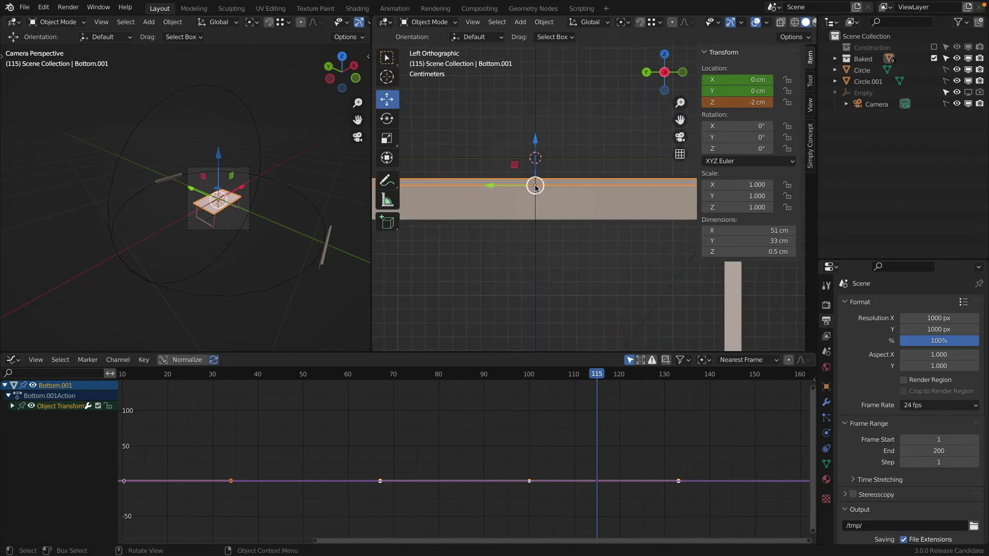
key(i)
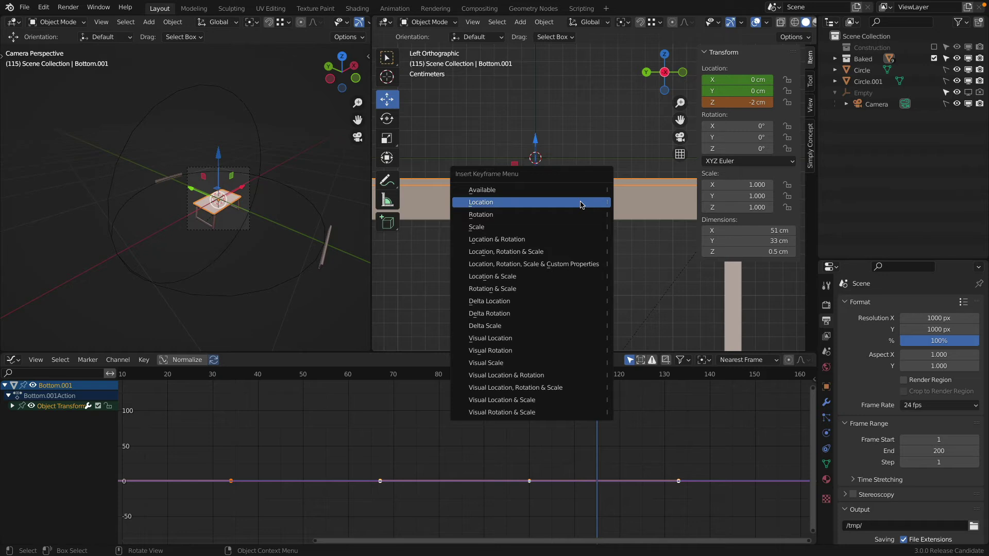
click(580, 200)
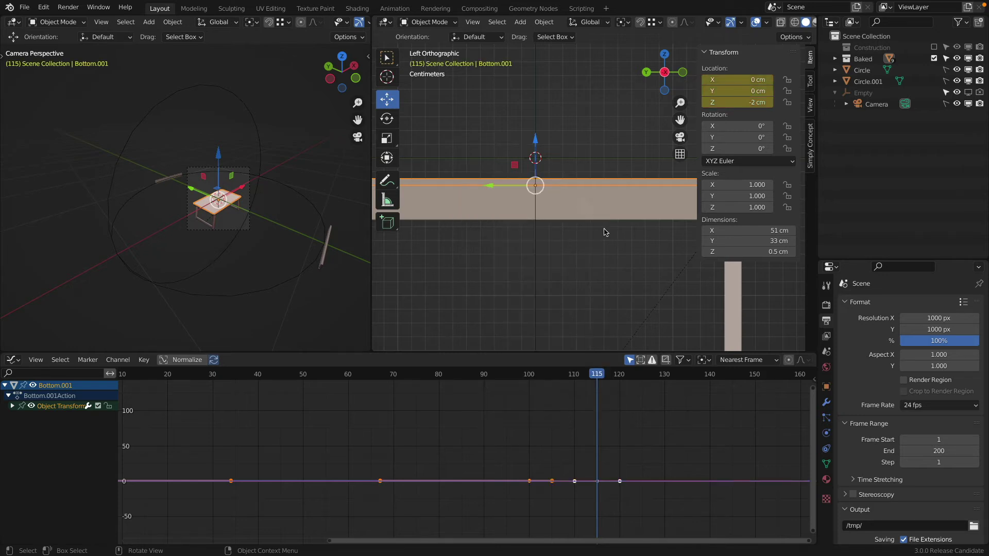
- Inspect the exact Y location of the Bottom Front.001 board without changing it
shift+middle_drag(605, 179, 551, 182)
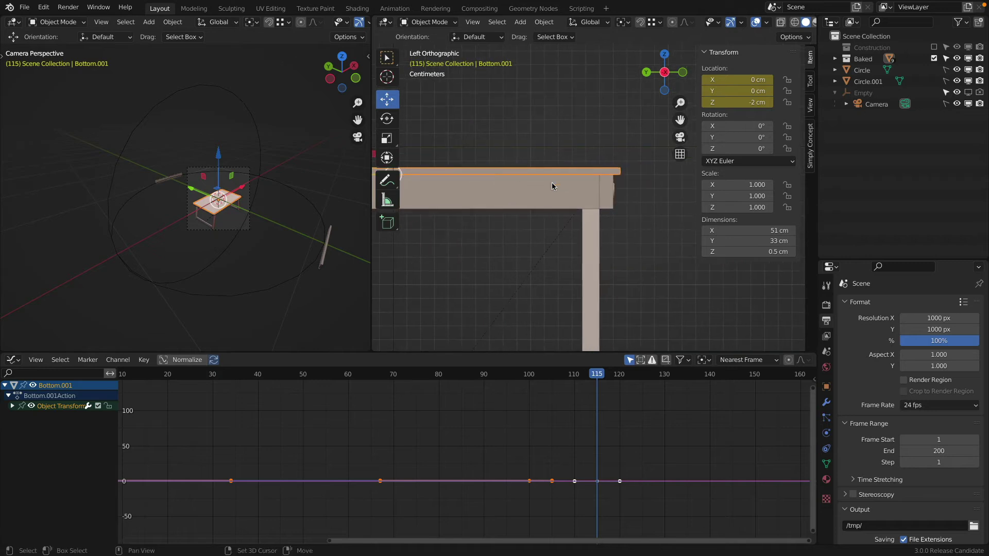
click(608, 194)
click(733, 92)
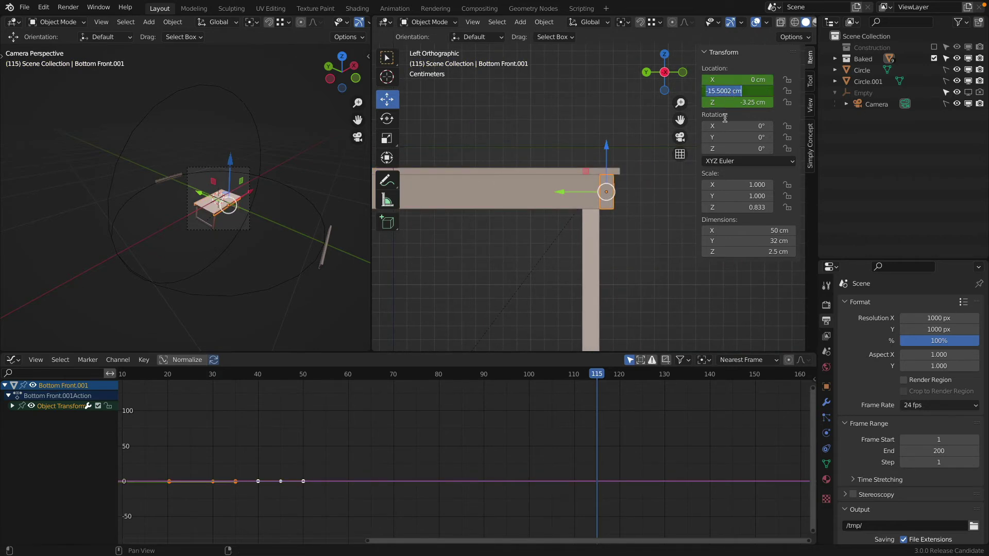
key(Tab)
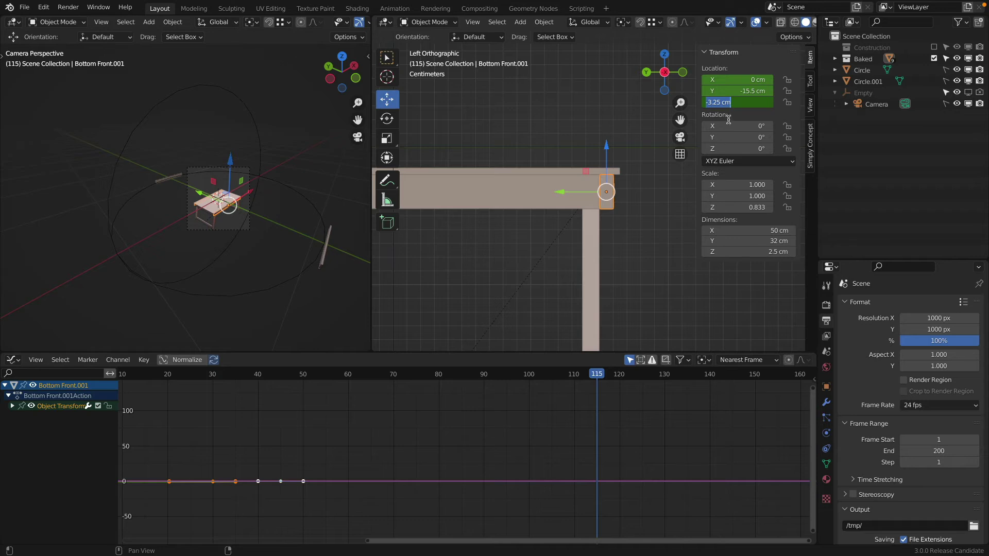
key(shift+Tab)
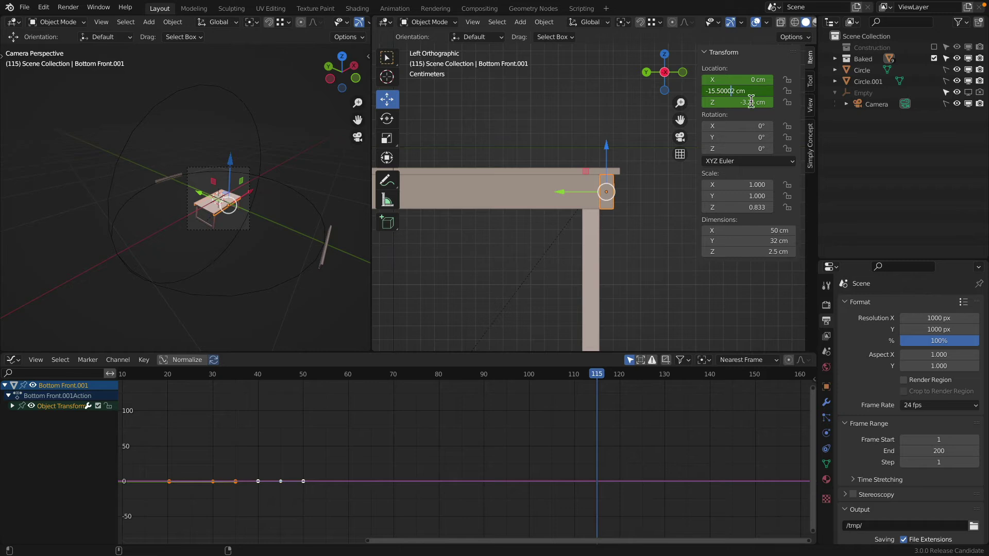
key(Escape)
- Reselect the Bottom.001 panel in a perspective view and insert its location keyframe at frame 115 again
middle_drag(639, 151, 590, 181)
key(a)
key(a)
scroll(622, 191, up, 3)
scroll(622, 187, down, 1)
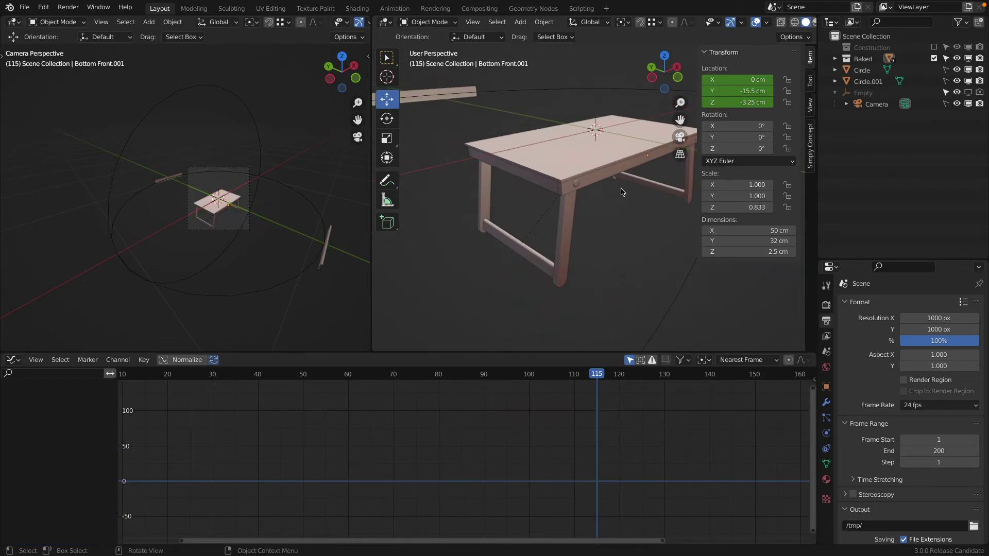
click(587, 138)
key(i)
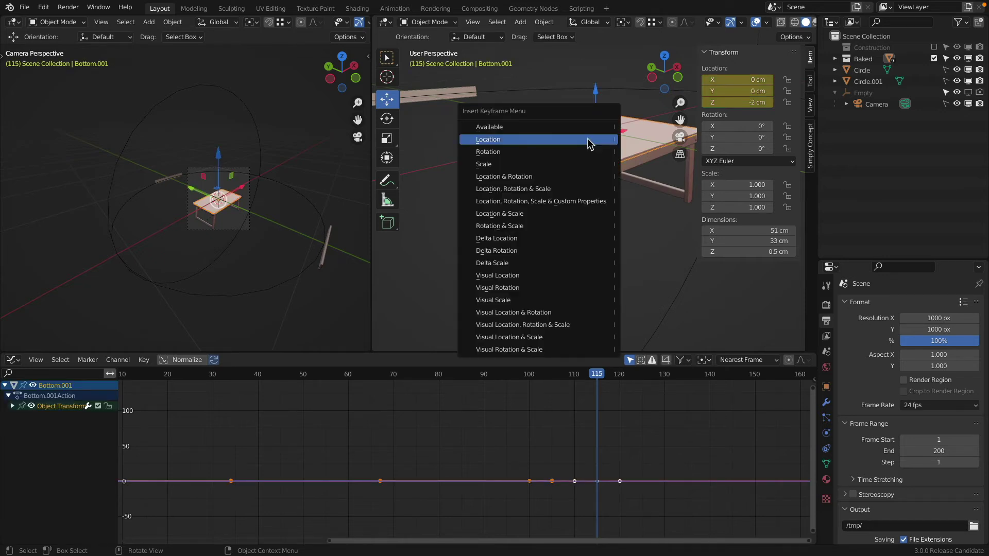
click(588, 139)
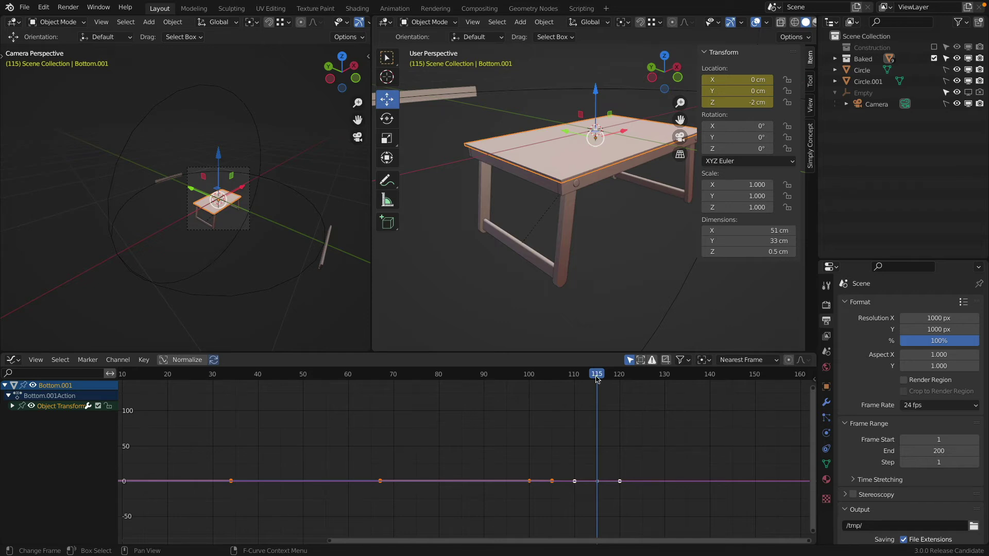
key(i)
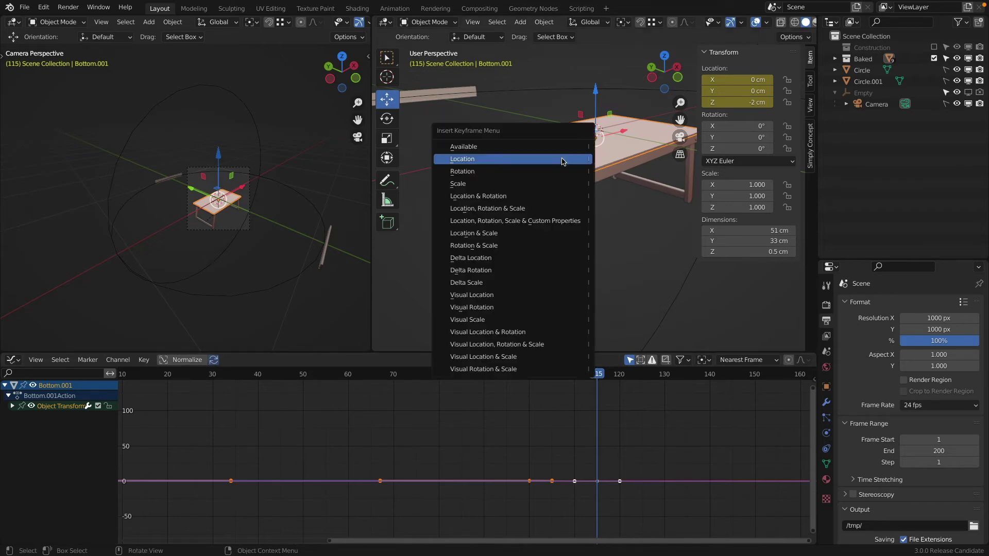
click(561, 162)
scroll(555, 169, down, 8)
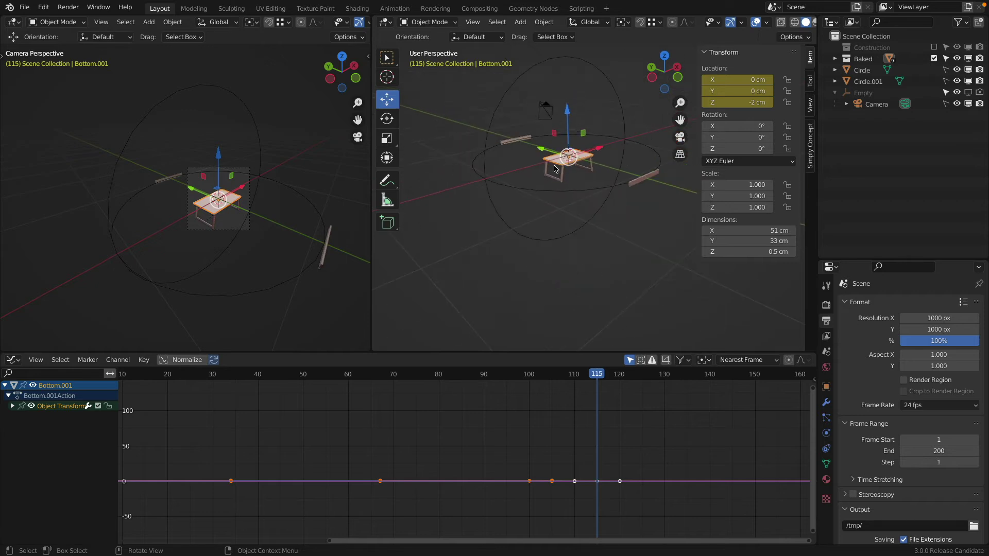
click(639, 184)
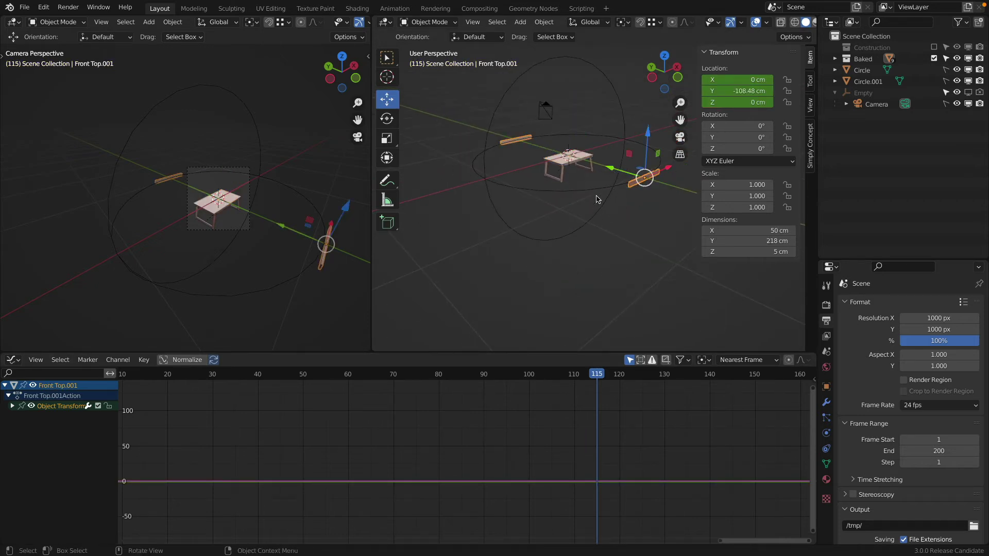
key(i)
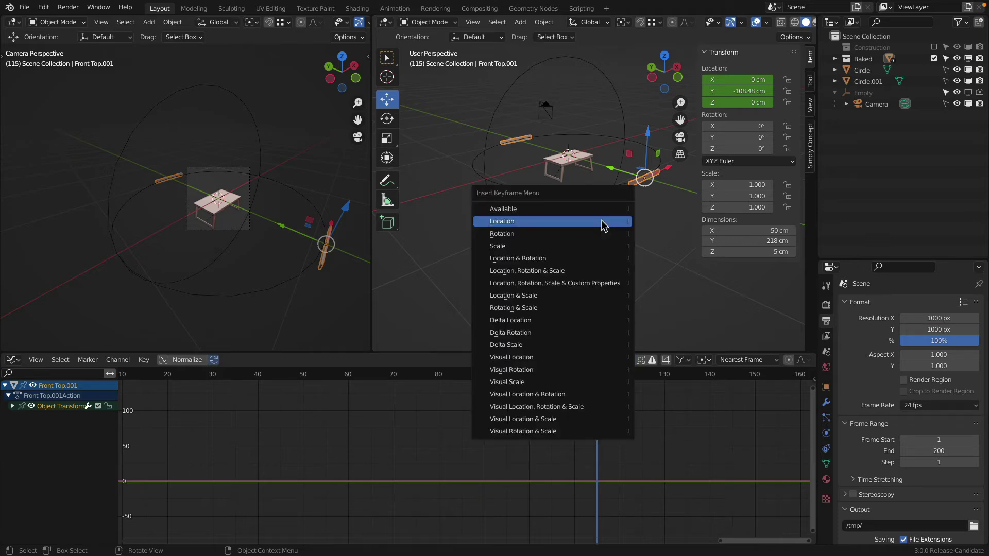
scroll(616, 154, down, 6)
scroll(616, 155, up, 6)
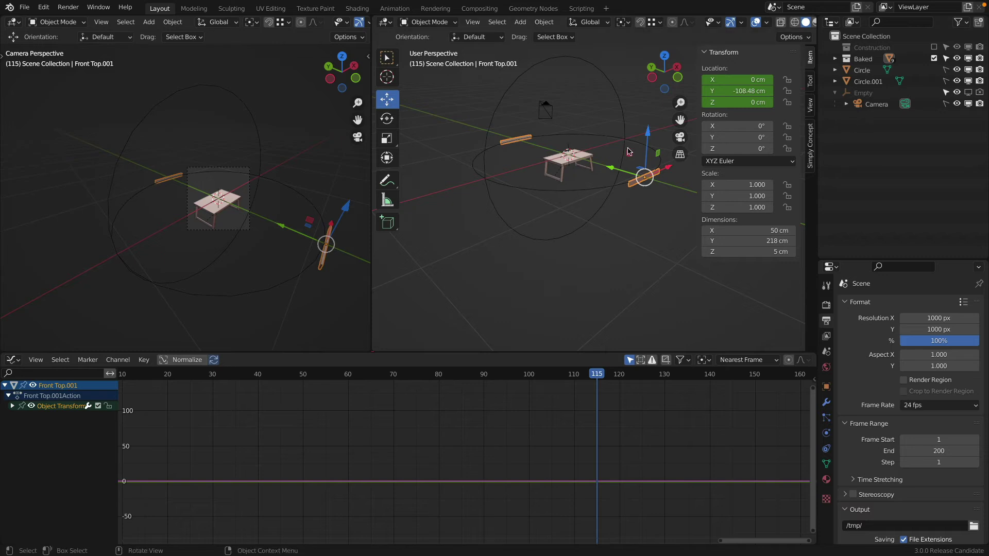
- Unhide the Side Top Handle.001 part and move it along X toward the table to about -36.7 cm
key(alt+h)
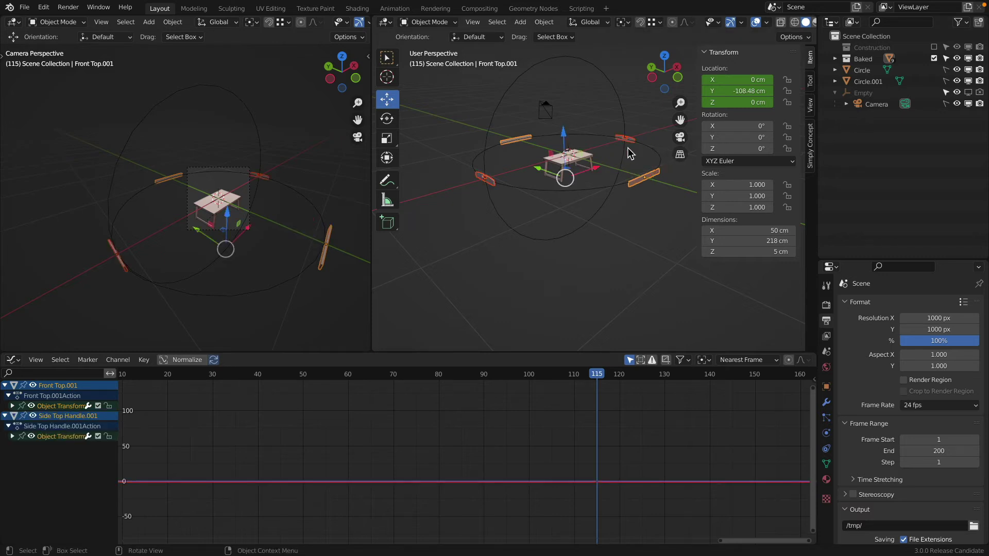
click(489, 183)
scroll(510, 173, up, 2)
drag(499, 166, 569, 179)
- In the front orthographic view, snap Side Top Handle.001 to the frame's end at X -24.5 cm
key(KP_3)
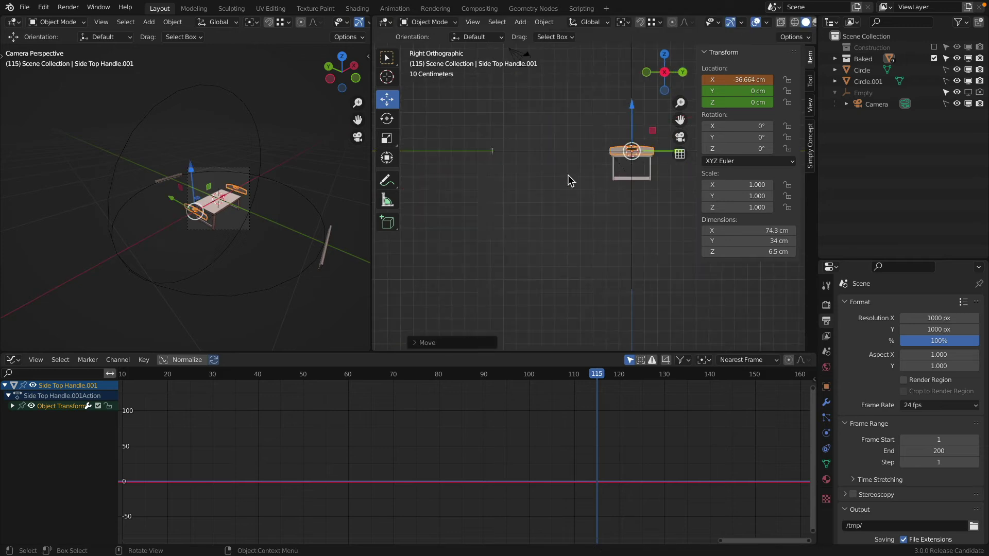
scroll(586, 153, up, 4)
key(KP_1)
scroll(585, 150, up, 5)
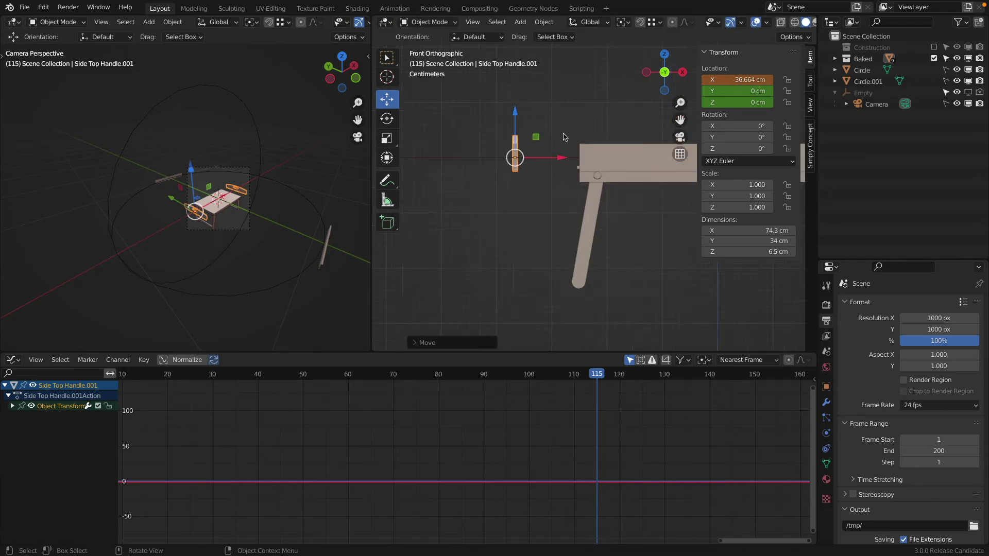
key(g)
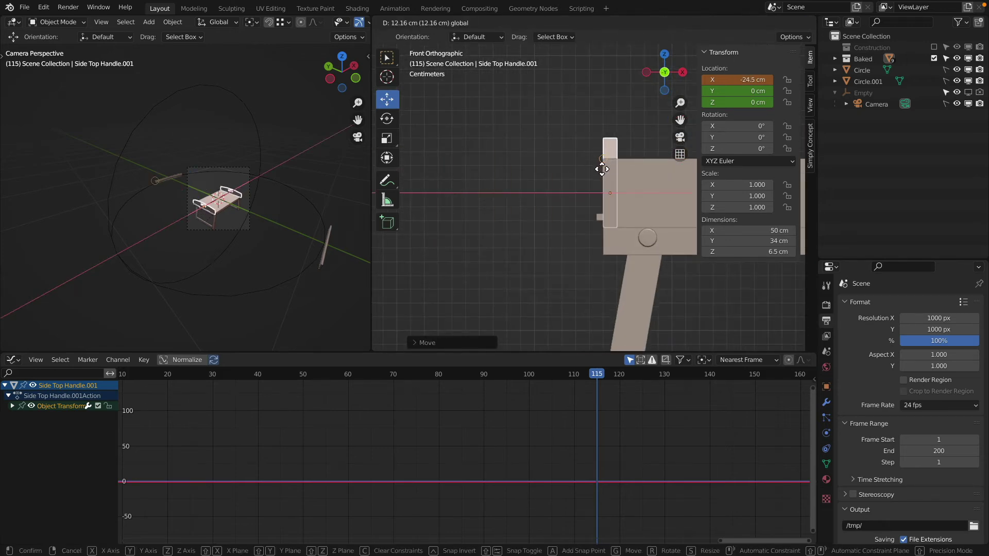
click(611, 212)
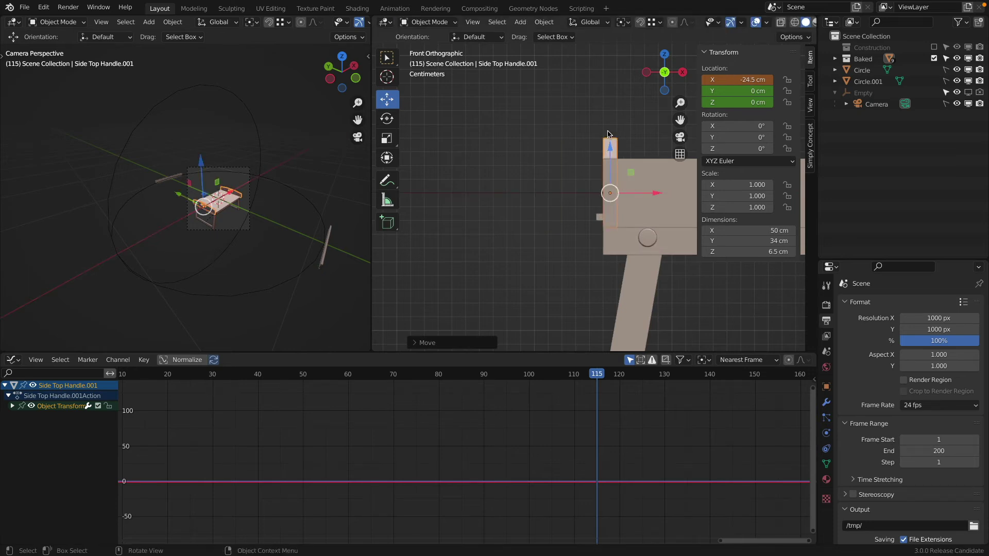
- Shift Side Top Handle.001 by -1 cm along X so it sits against the outside of the frame
scroll(633, 140, up, 5)
scroll(633, 140, down, 4)
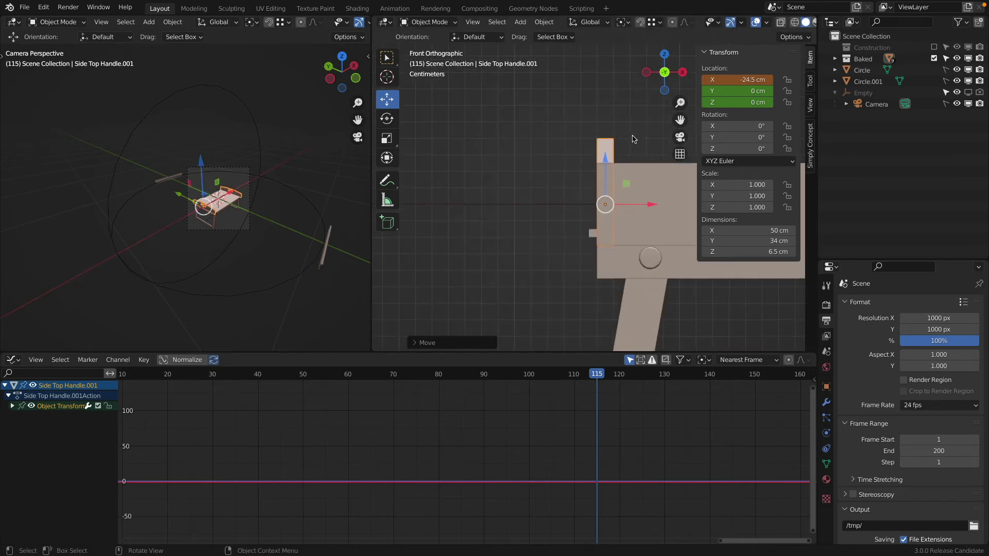
scroll(632, 141, up, 2)
text(gx)
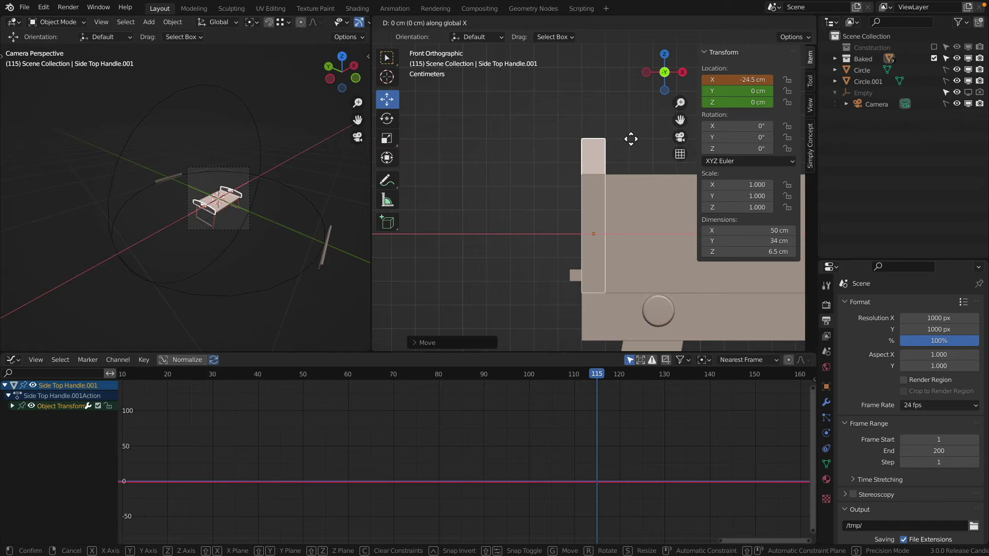
text(-1)
key(Return)
scroll(613, 138, down, 3)
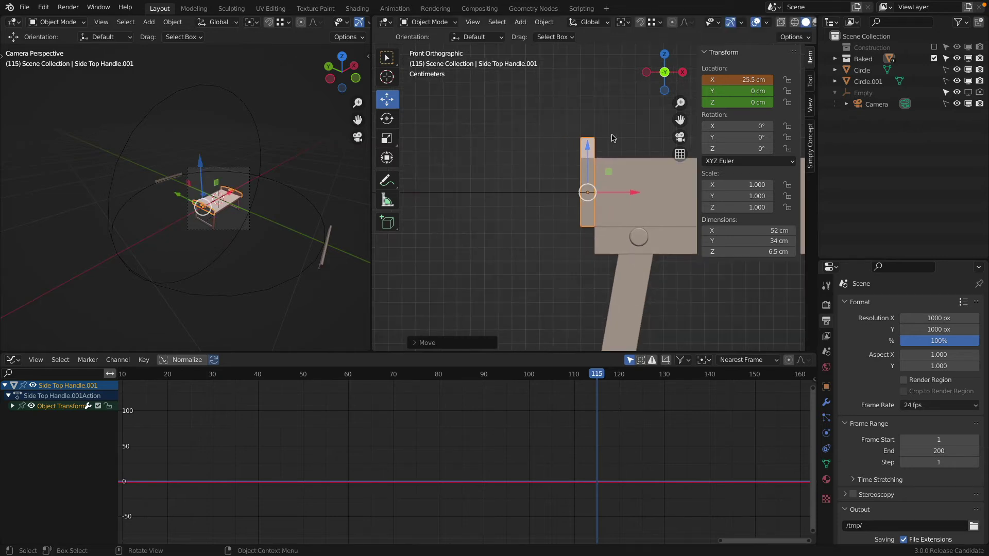
scroll(611, 132, down, 6)
middle_drag(611, 132, 639, 166)
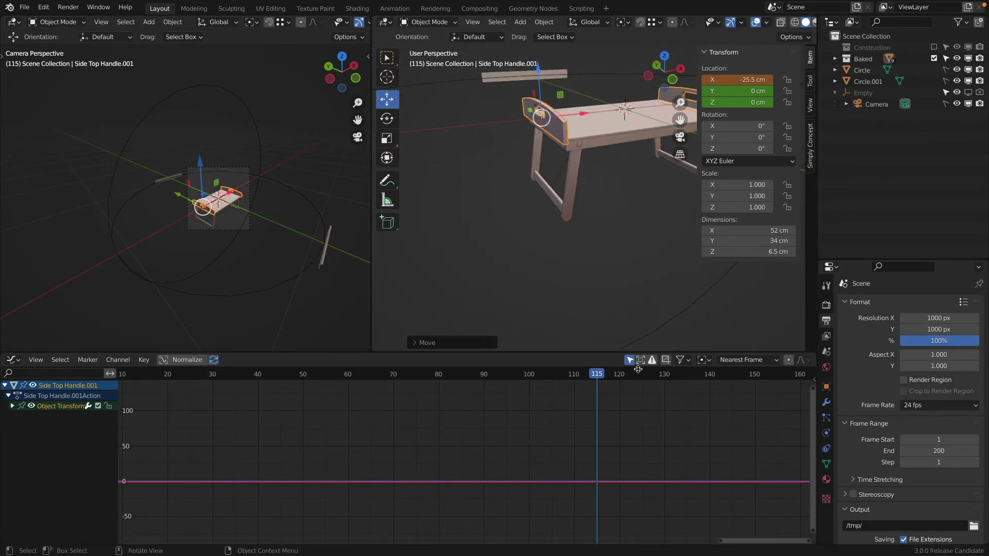
- Check the handle's position at frame 117 and return the timeline to frame 115
drag(599, 379, 606, 379)
scroll(564, 227, down, 4)
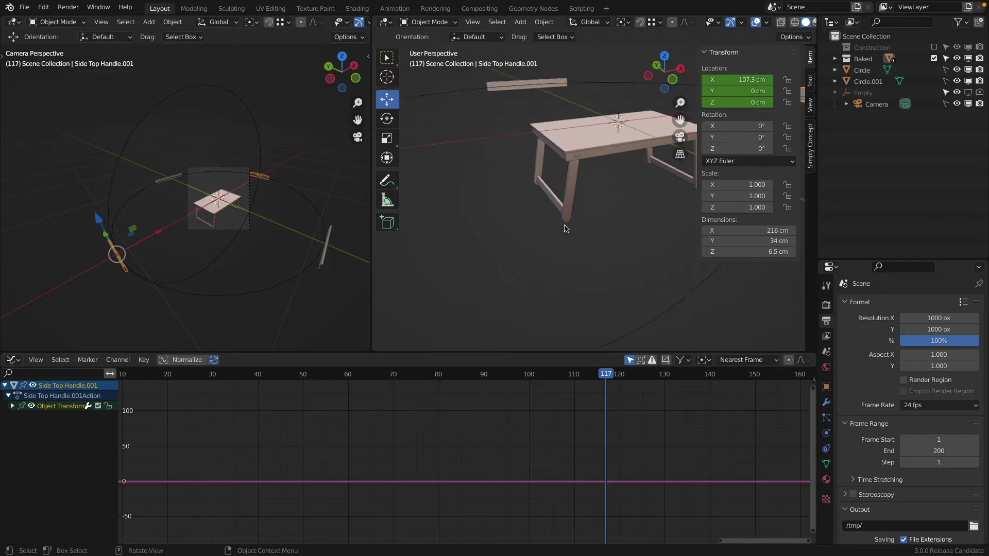
shift+middle_drag(501, 227, 597, 222)
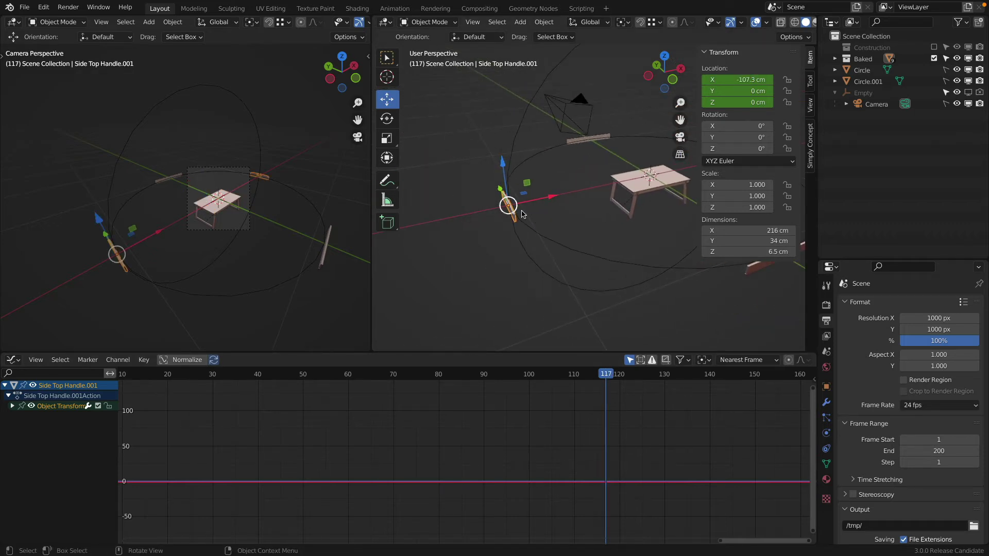
drag(608, 379, 599, 379)
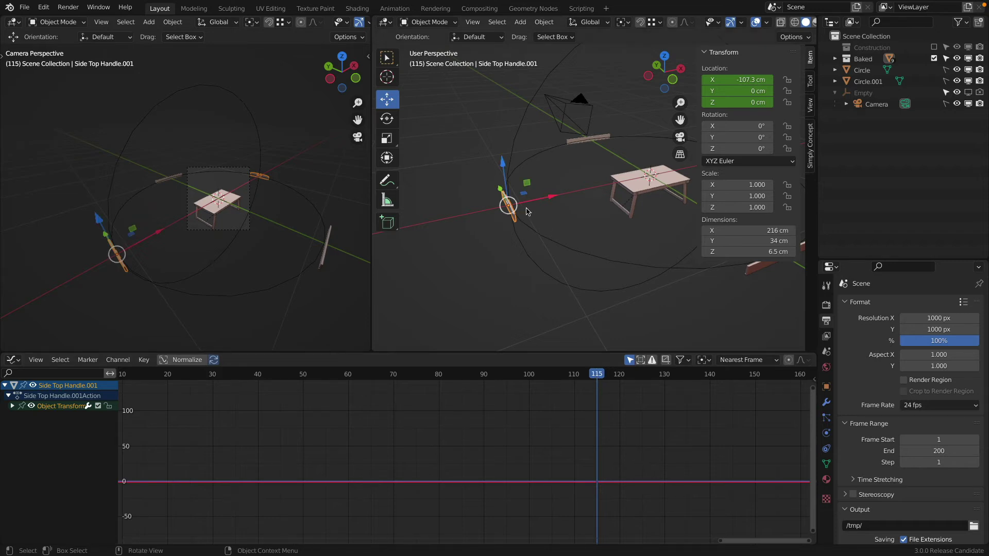
- Move Side Top Handle.001 back to the table along X, snapping it to the frame's end at -24.5 cm
drag(554, 200, 669, 185)
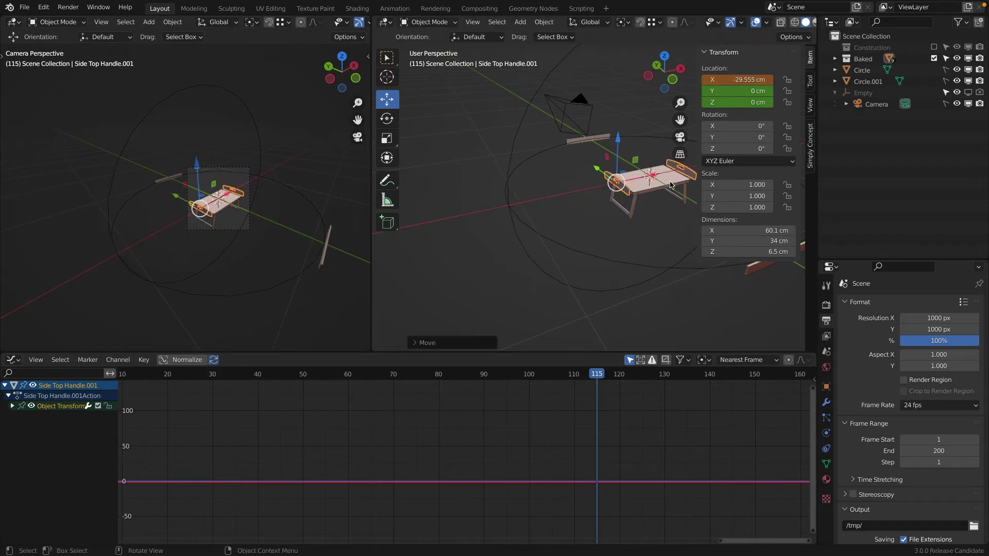
scroll(670, 185, up, 4)
key(KP_1)
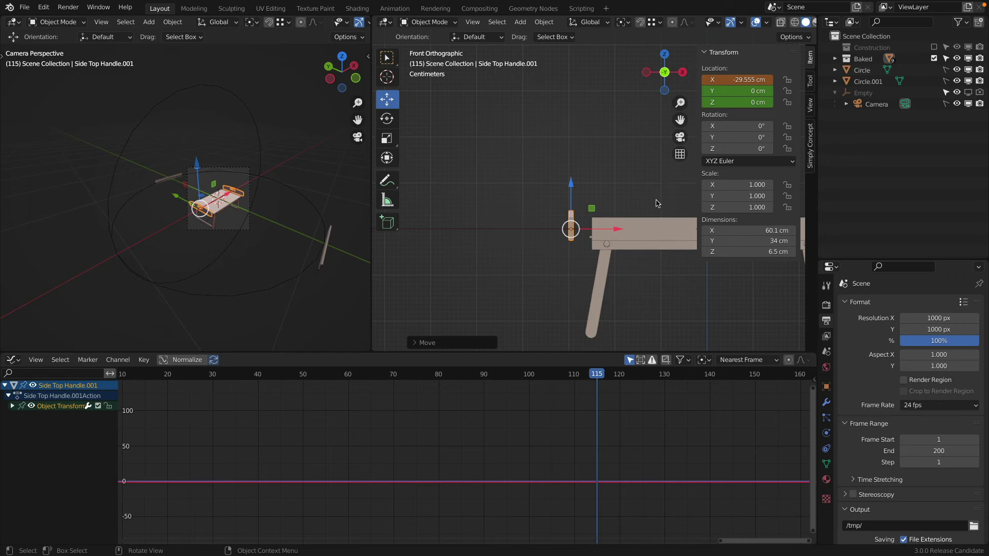
scroll(625, 222, up, 6)
drag(498, 218, 519, 189)
key(h)
key(x)
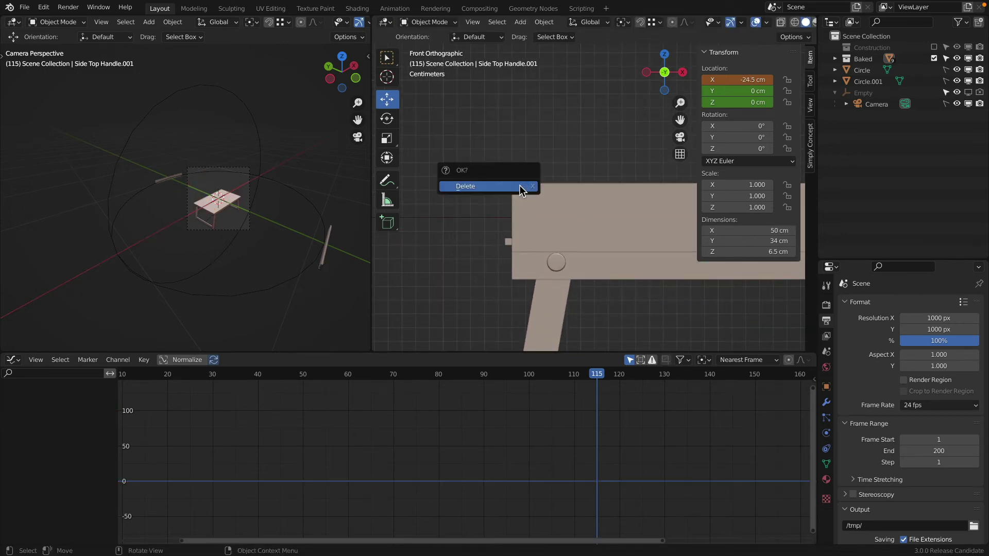
click(520, 186)
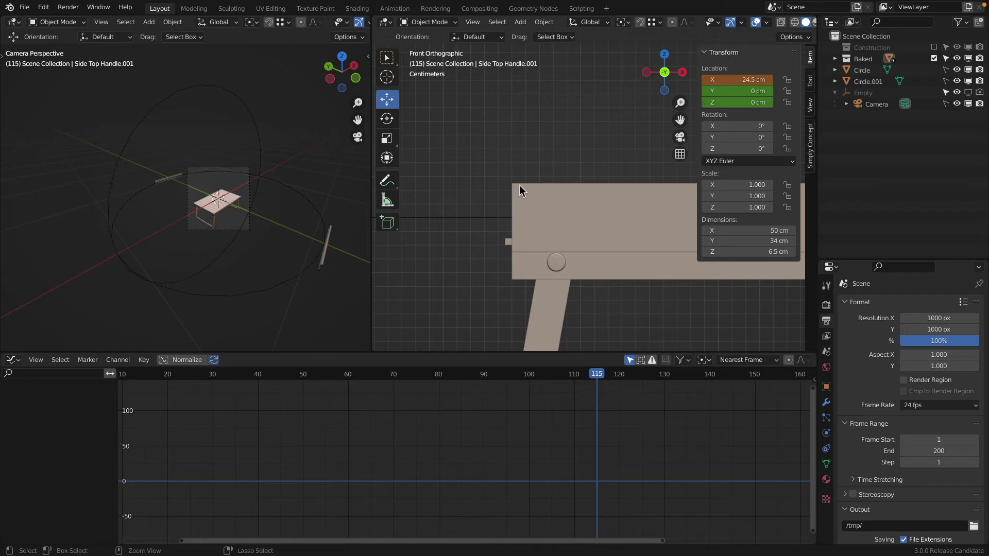
key(ctrl+z)
- Shift Side Top Handle.001 outward to X -25.5 cm and insert a location keyframe at frame 115
key(g)
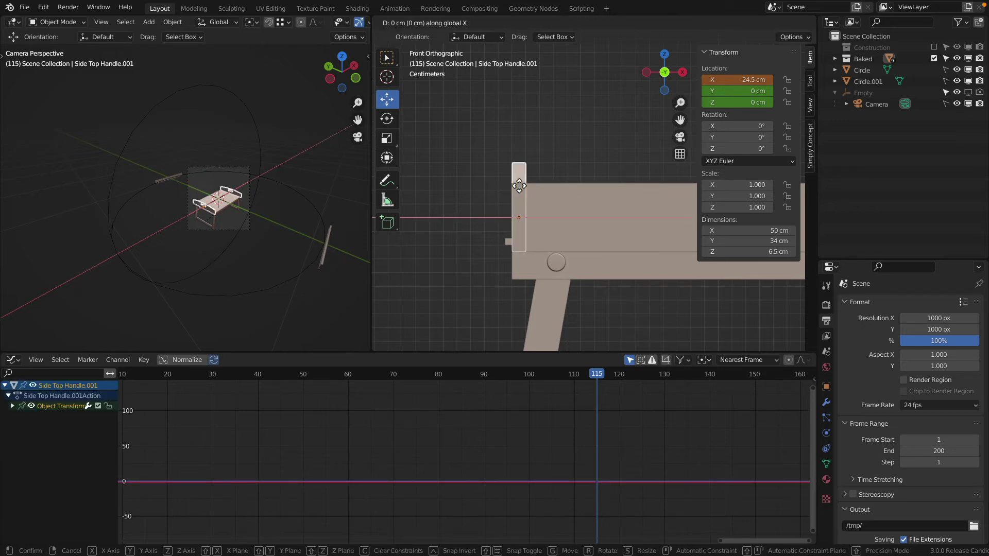
click(519, 185)
key(i)
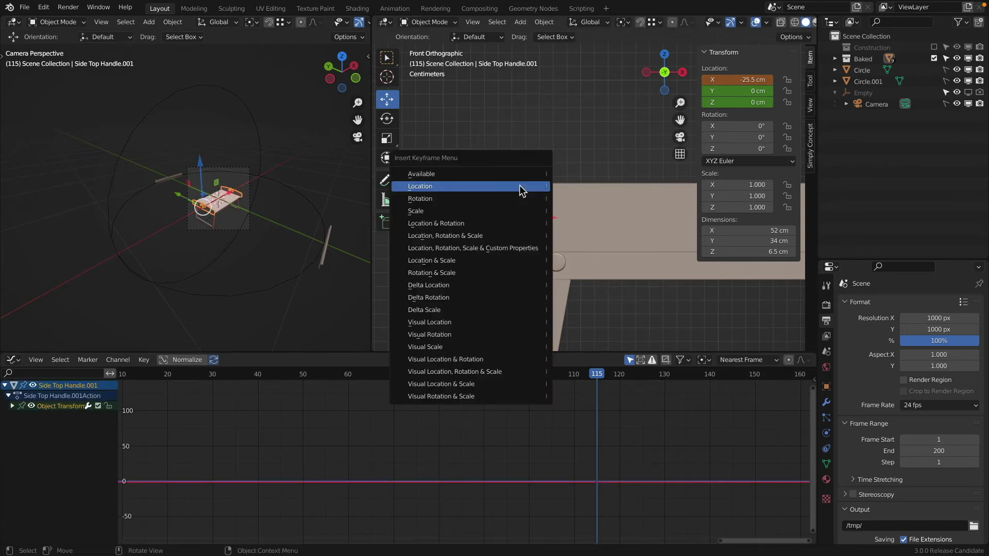
click(519, 184)
- Select Front Top.001 away from the table and insert a location keyframe for it at frame 115
key(Home)
scroll(577, 403, down, 4)
scroll(540, 242, down, 5)
scroll(531, 172, down, 3)
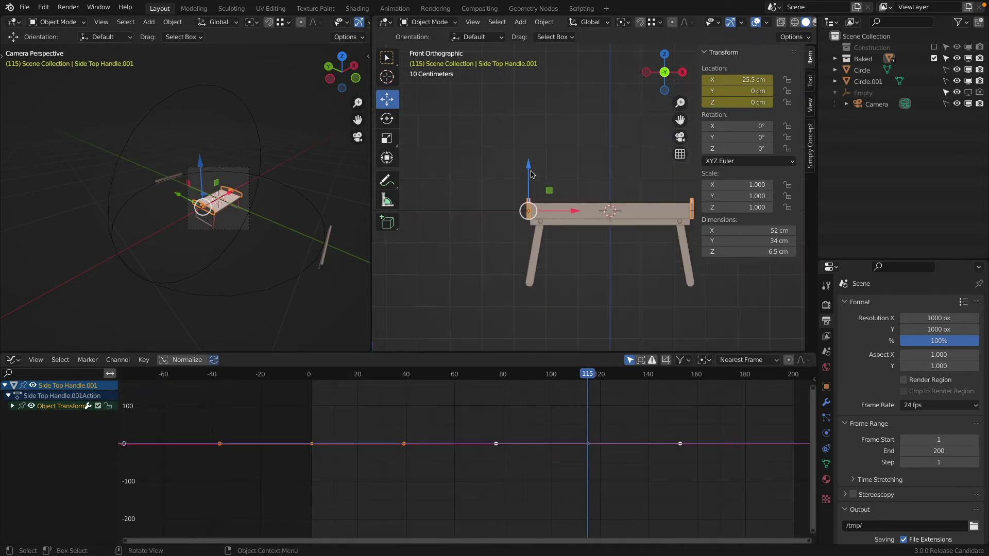
middle_drag(531, 172, 599, 221)
scroll(599, 221, down, 5)
click(486, 142)
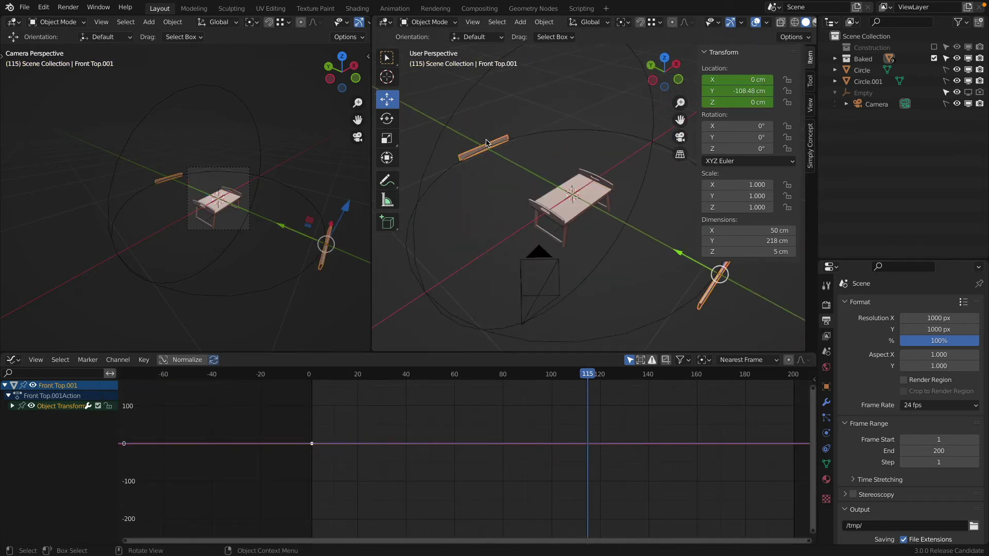
key(i)
click(486, 139)
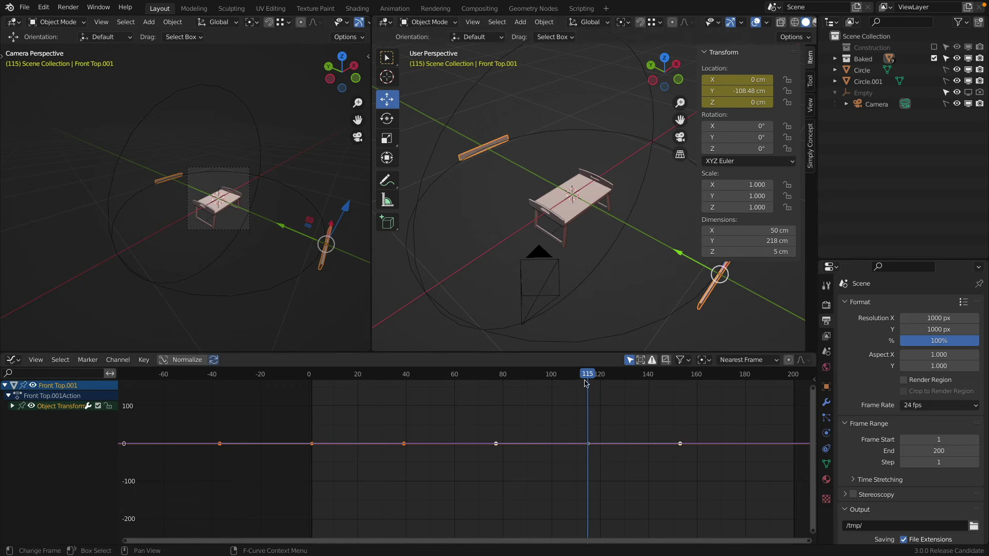
- At frame 130, move Front Top.001 along Y in the right orthographic view to about -15.4 cm, close to the table
drag(590, 378, 623, 378)
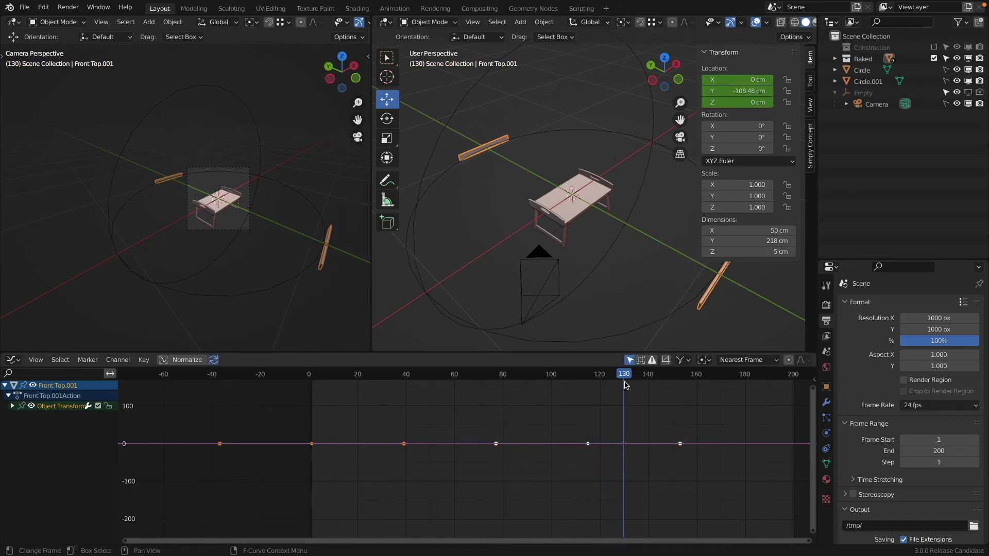
key(KP_1)
key(KP_3)
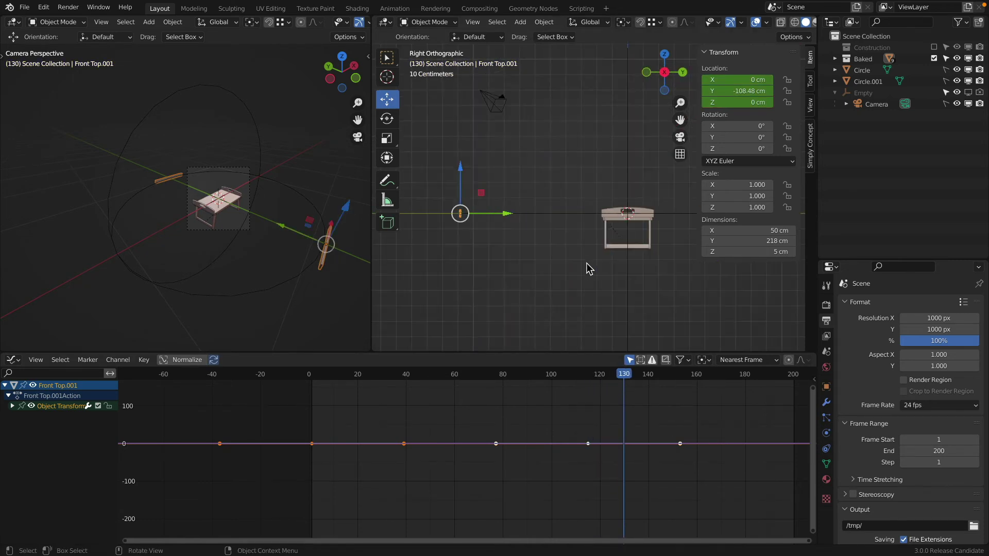
drag(507, 213, 631, 220)
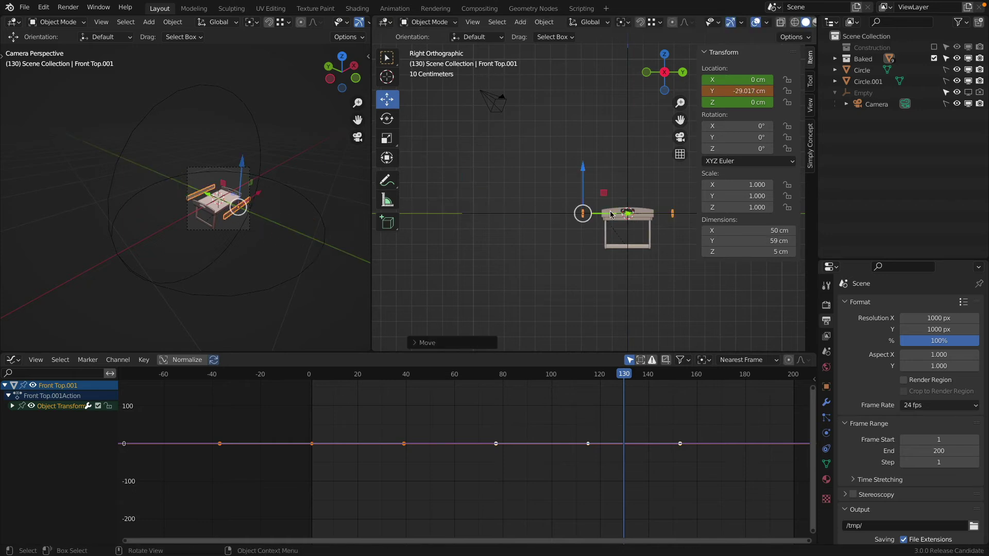
scroll(610, 213, up, 7)
drag(562, 216, 641, 206)
- Snap Front Top.001 along Y to the side handle's corner at -16.5 cm and insert a location keyframe at frame 130
scroll(589, 206, up, 4)
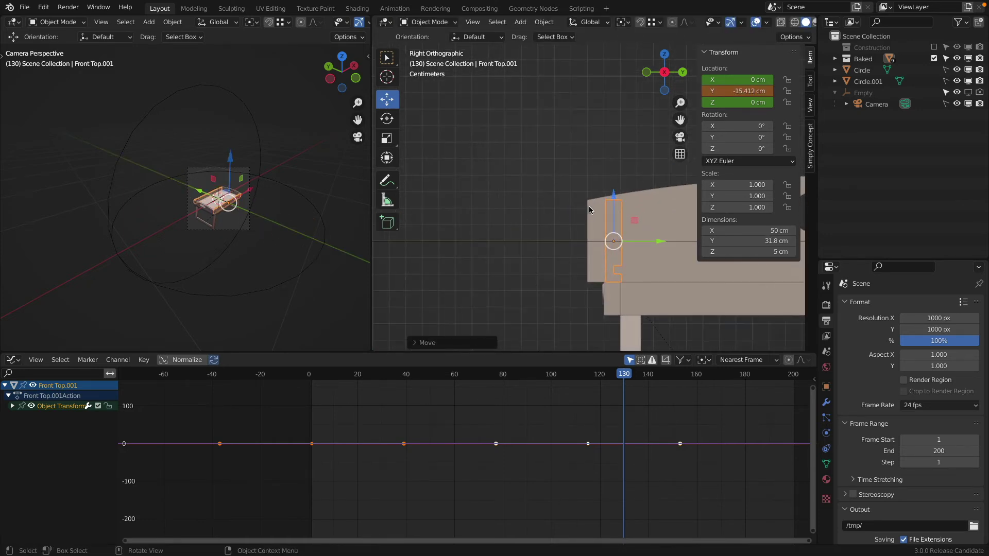
key(g)
key(y)
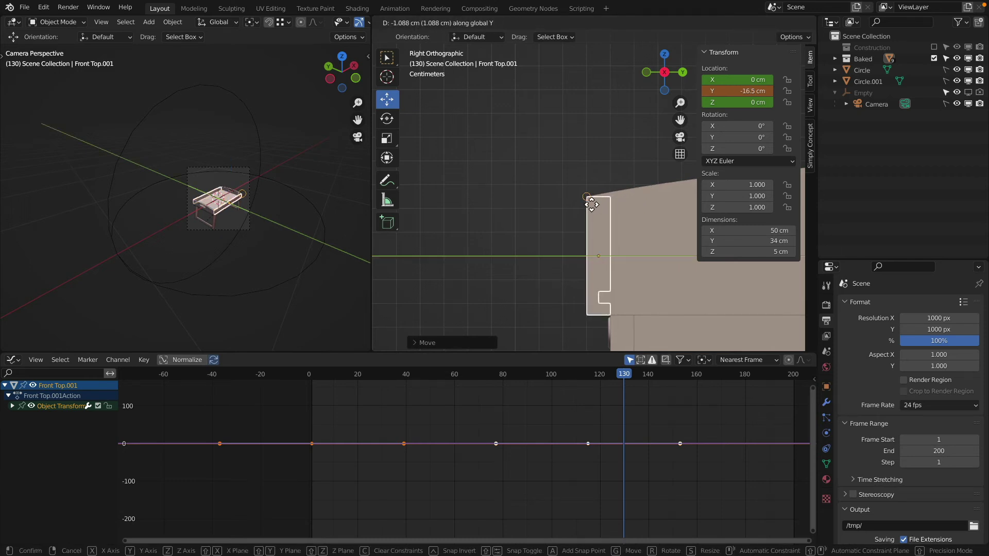
click(587, 200)
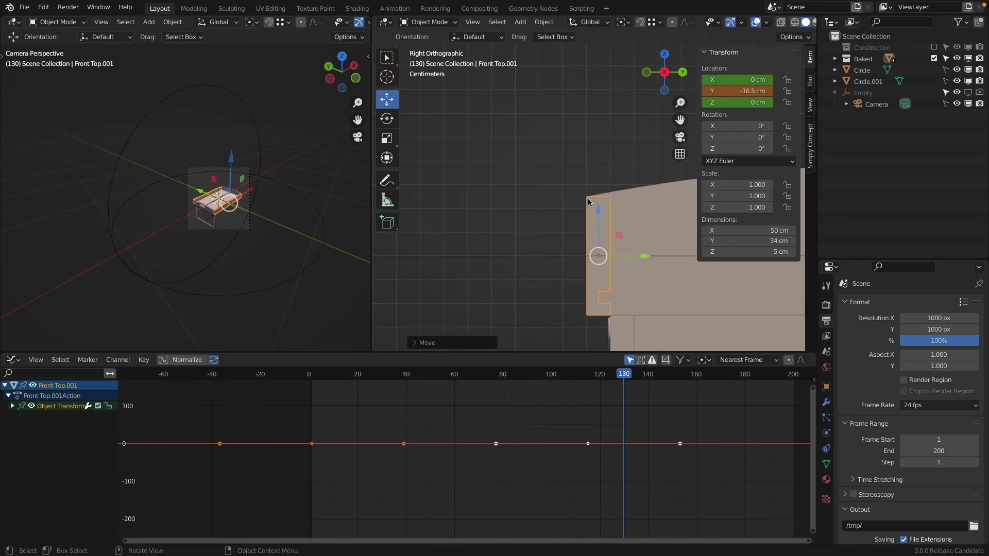
key(i)
click(556, 178)
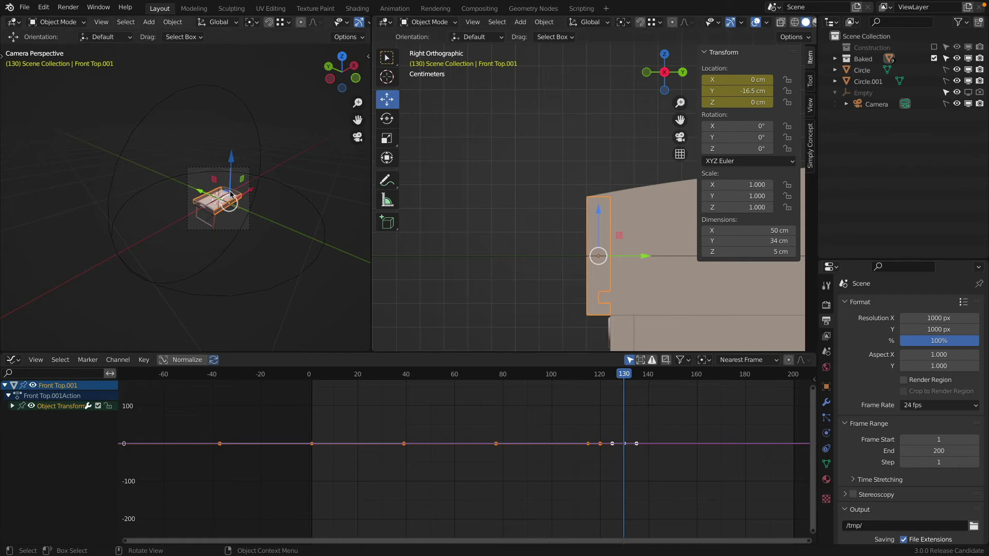
- Select all the table parts to show their keyframes and set the scene's end frame to 130
scroll(231, 198, up, 4)
key(a)
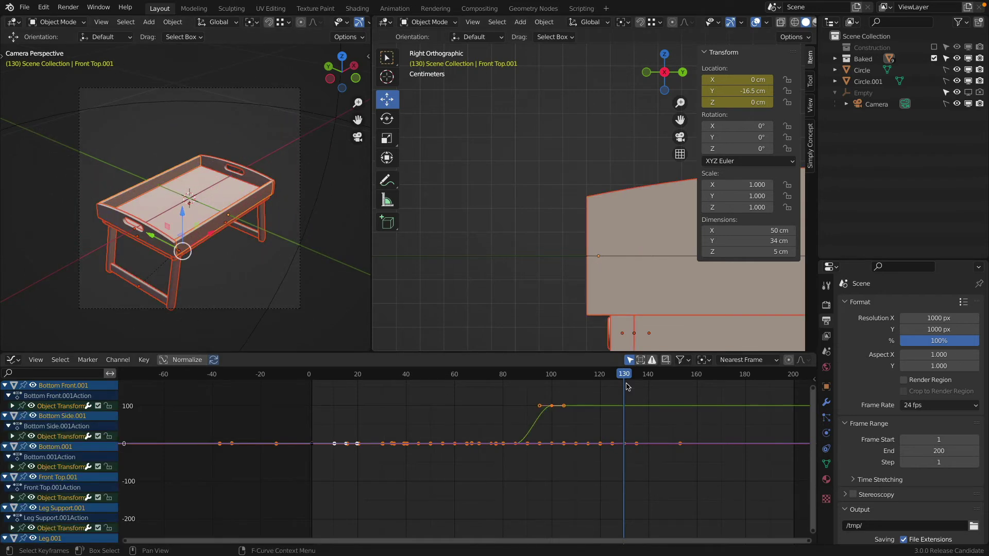
click(934, 460)
click(933, 452)
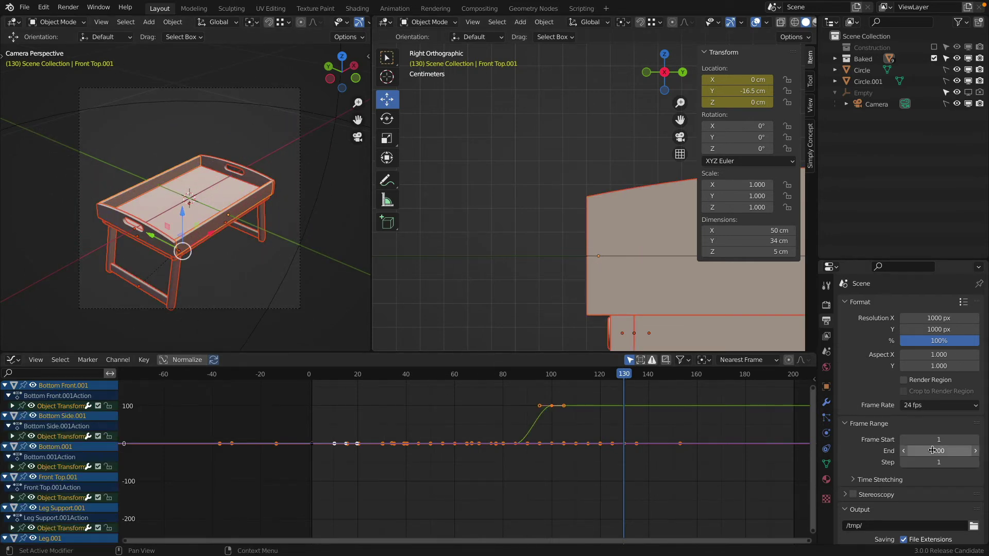
click(932, 451)
text(130)
key(Return)
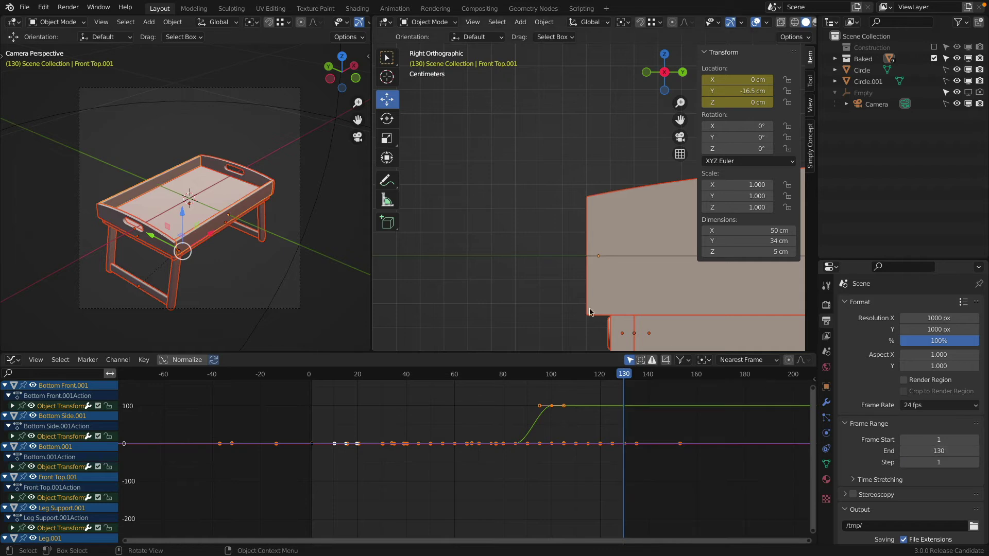
- Play the assembly animation from frame 1 and select Side Top Handle.001 to inspect its movement
drag(626, 375, 312, 381)
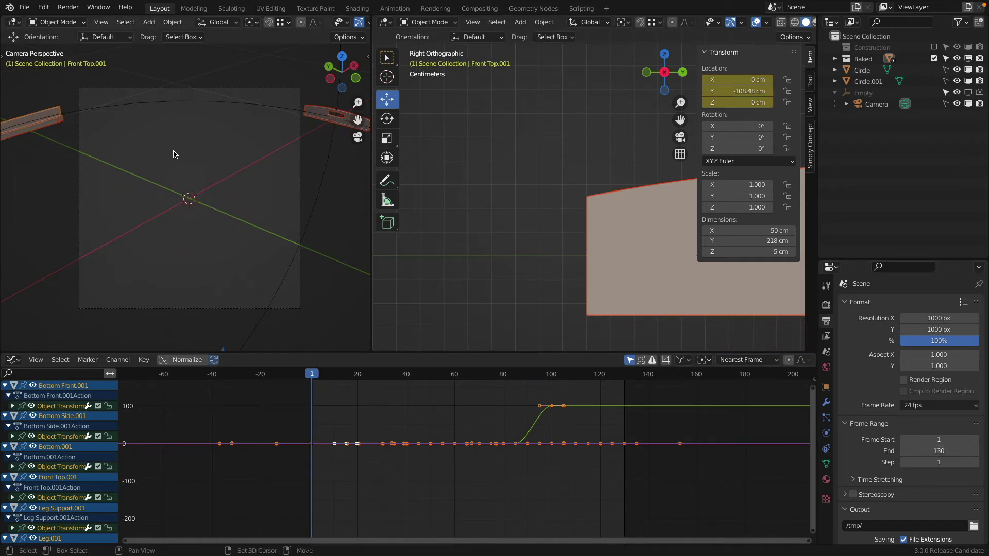
key(space)
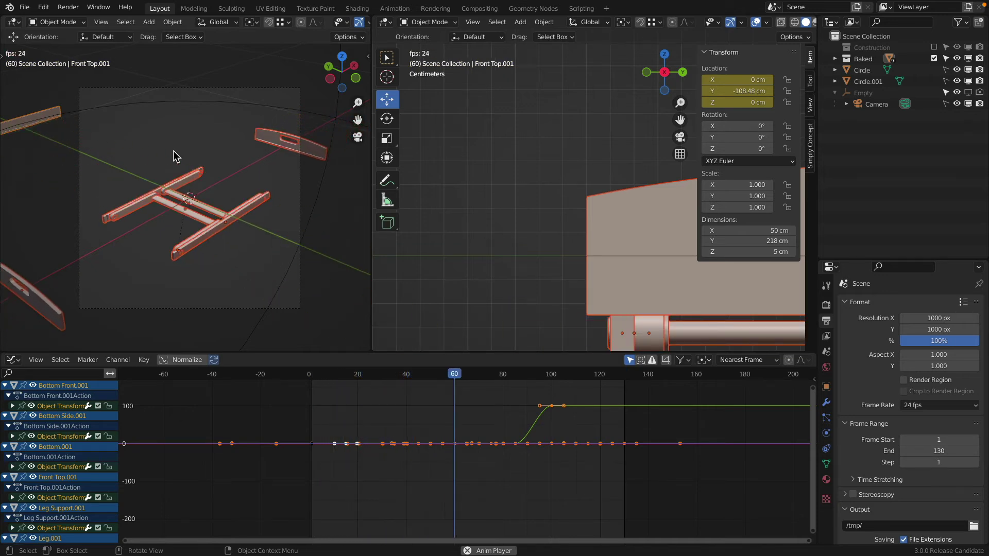
click(219, 165)
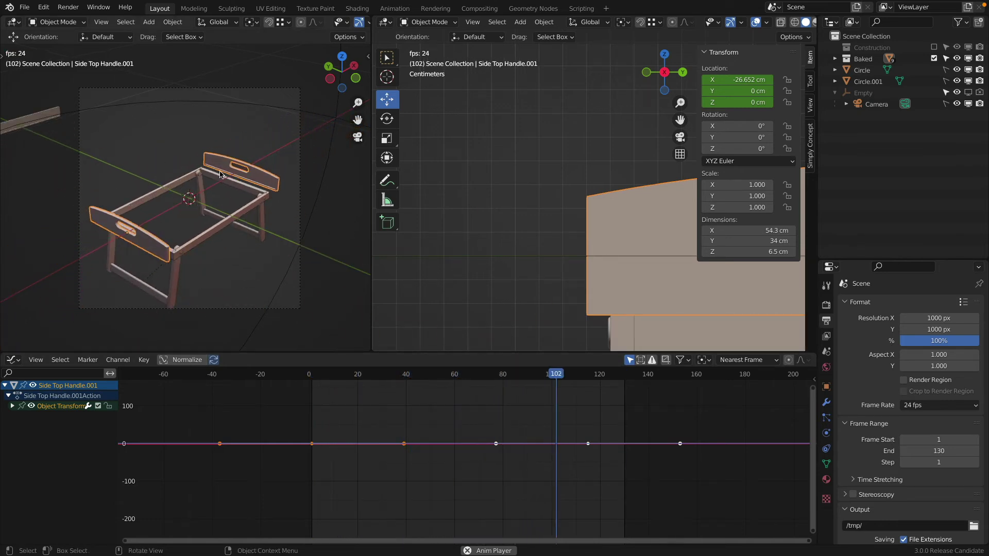
key(Escape)
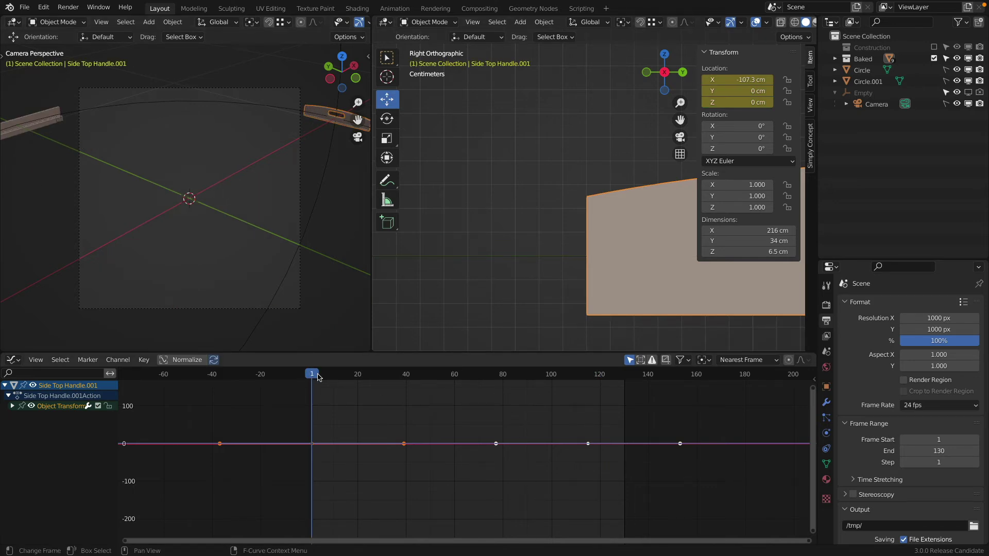
- With the timeline at frame 100, duplicate Side Top Handle.001's frame 1 keyframes and place the copies at frame 99
drag(318, 377, 589, 395)
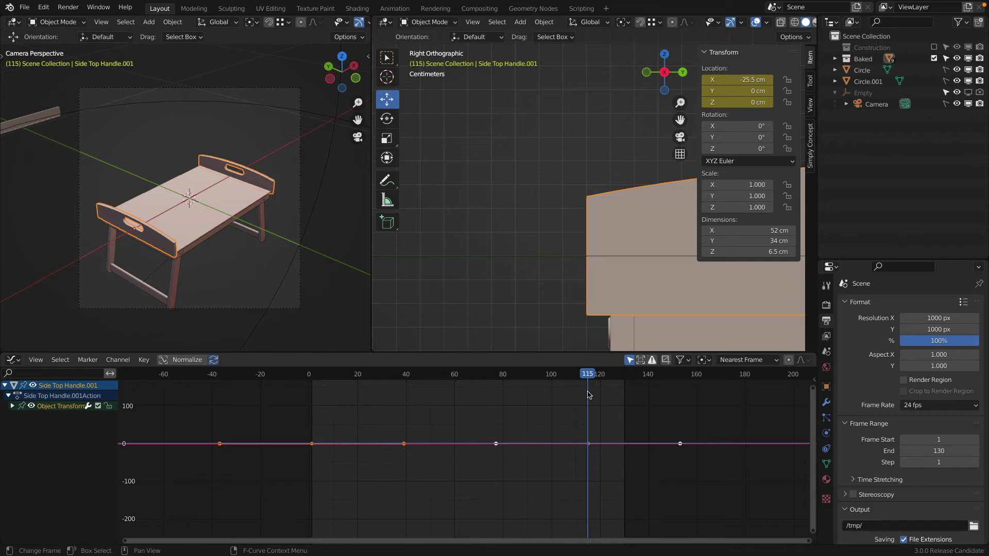
drag(589, 377, 551, 382)
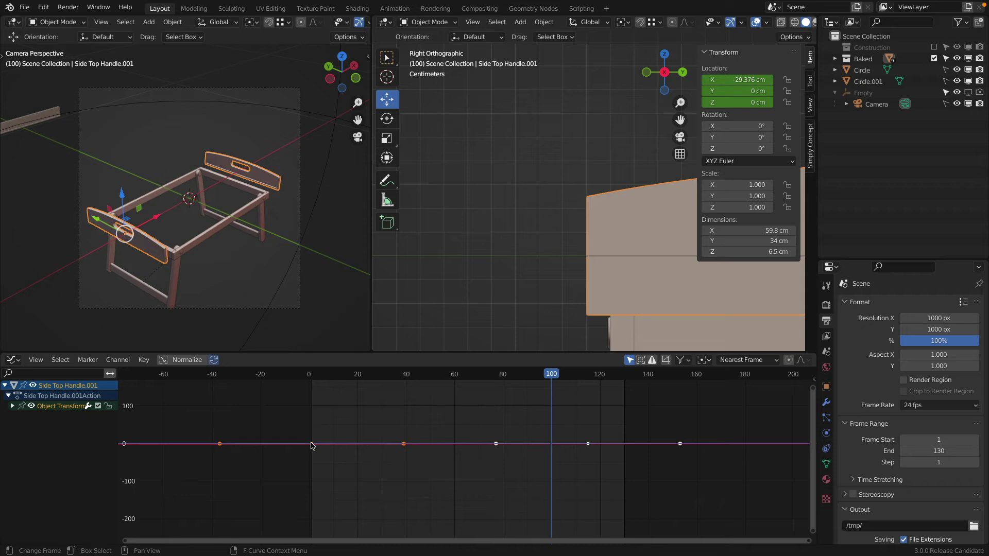
key(alt+a)
key(b)
drag(324, 427, 295, 472)
drag(321, 442, 562, 436)
key(x)
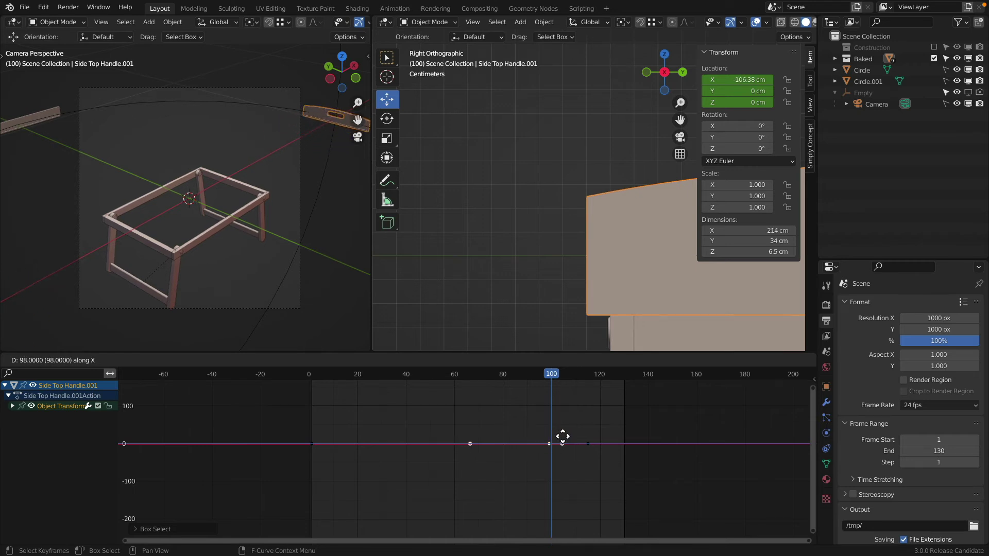
click(562, 437)
- Shift the duplicated handle keyframes by 1 frame onto frame 100 and show the active keyframe's properties
scroll(560, 443, up, 20)
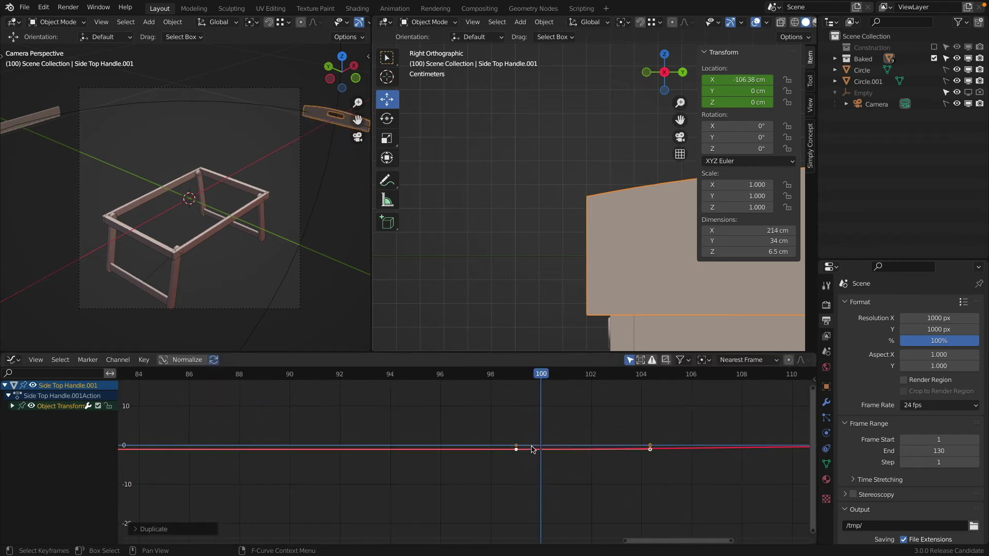
scroll(531, 449, up, 10)
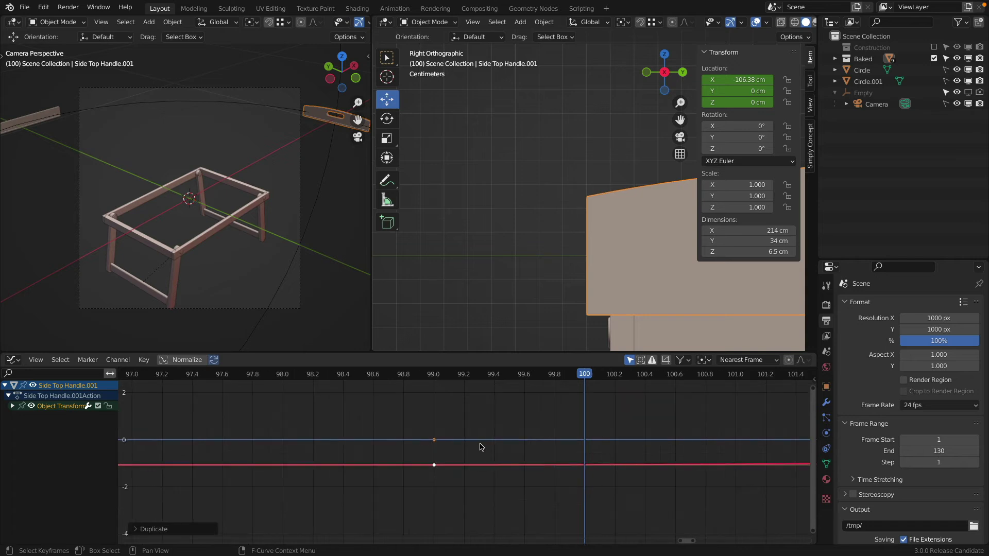
key(g)
key(x)
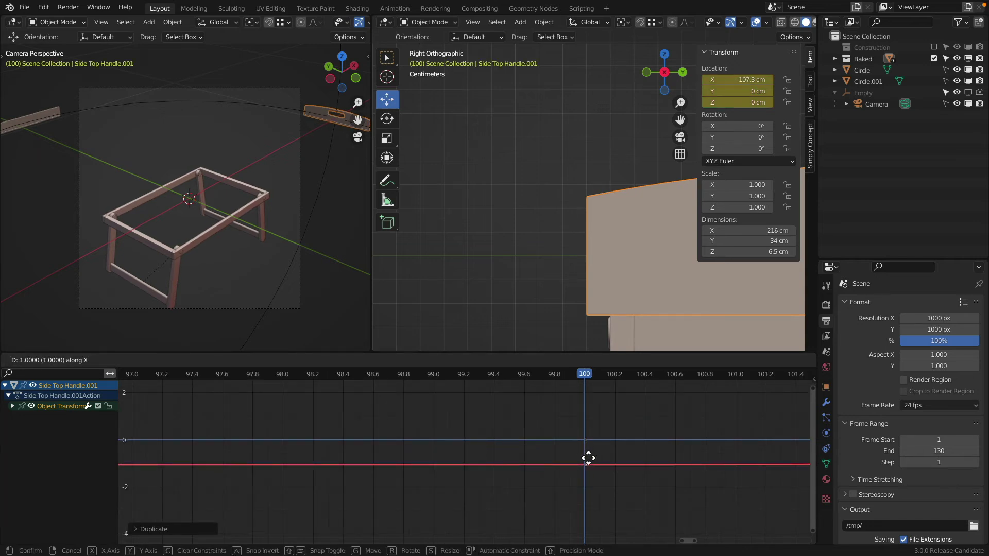
click(588, 458)
key(n)
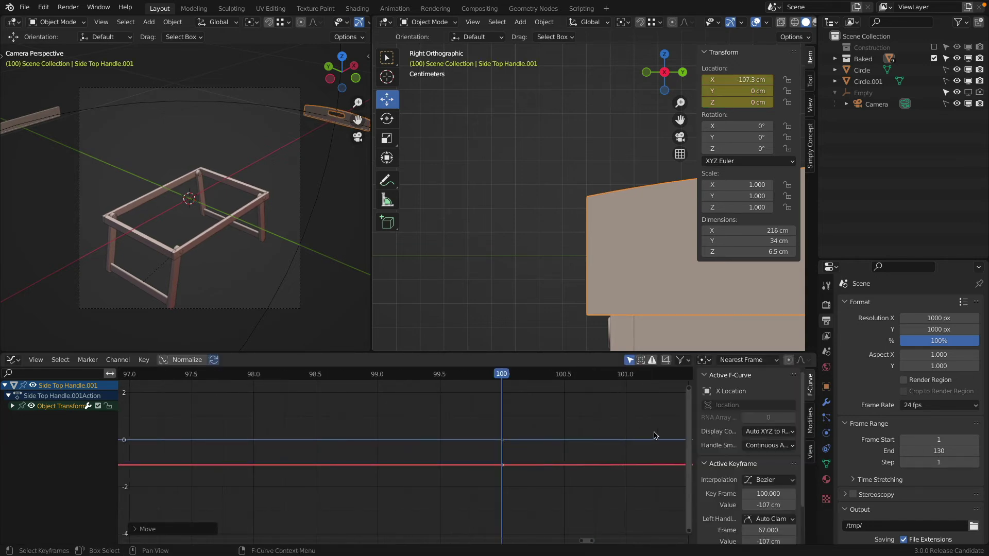
scroll(780, 448, down, 3)
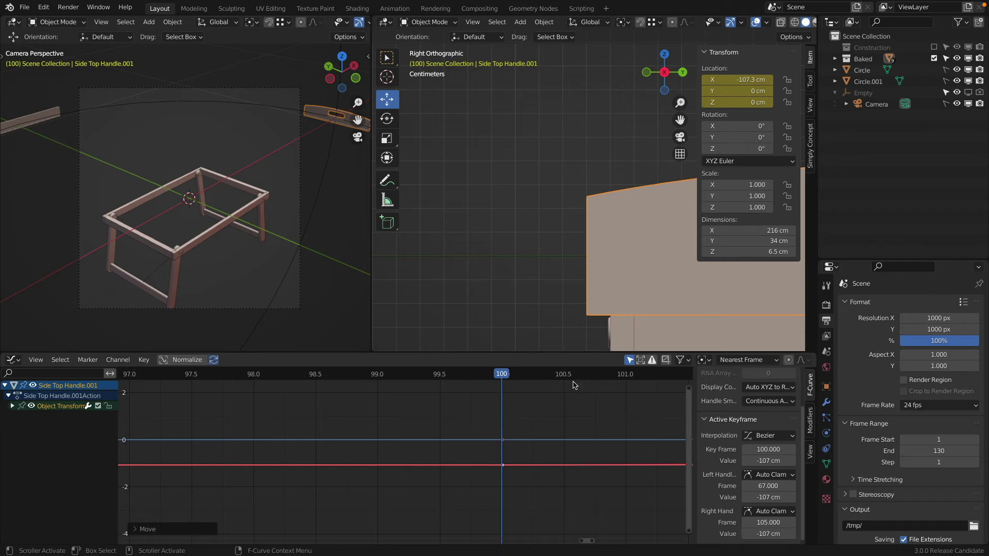
- Step through the frames from 100 to 110 to check how Side Top Handle.001 approaches the table
key(Right)
key(Left)
key(Right)
scroll(575, 388, down, 9)
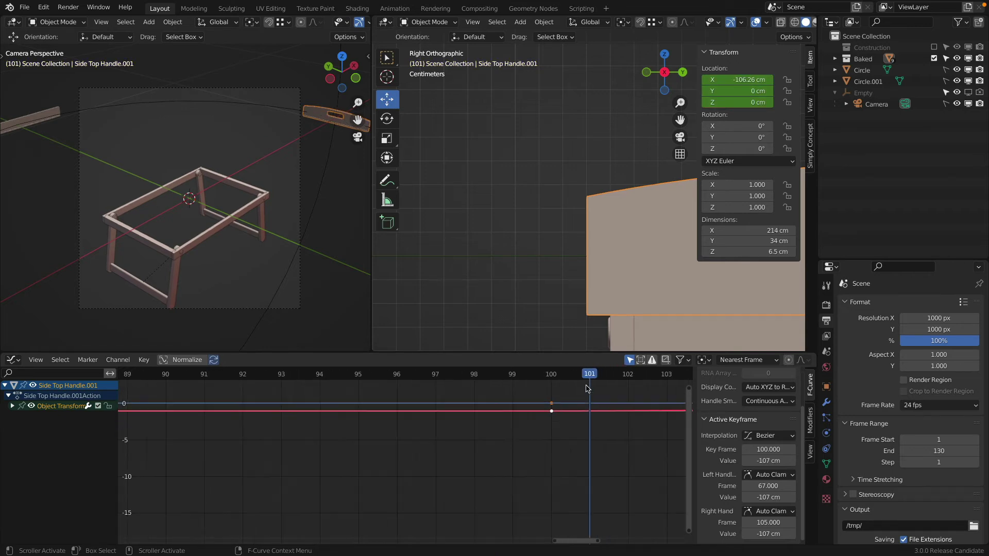
key(Right)
key(Right)
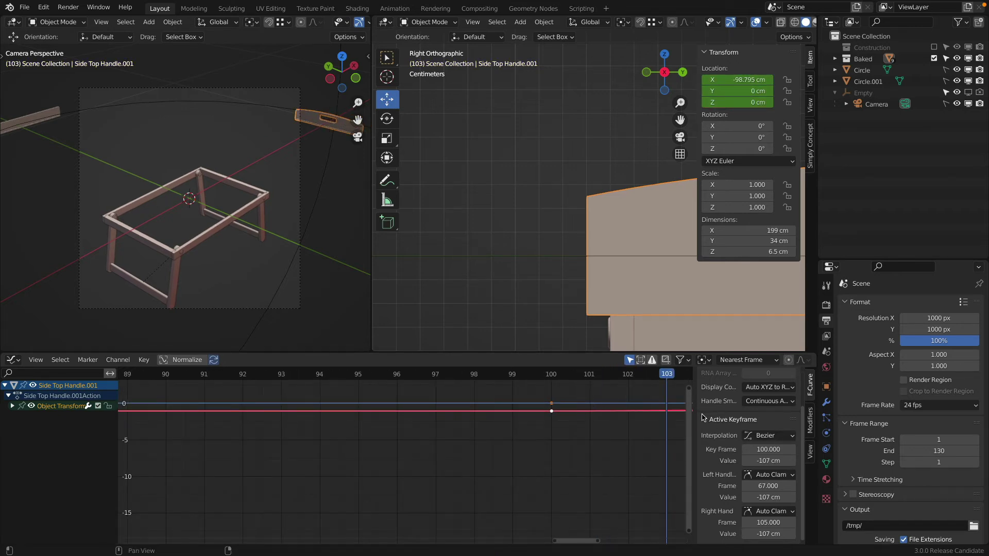
key(Right)
key(Right)
key(Right)
key(Right)
key(Right)
key(Right)
key(Right)
scroll(545, 426, down, 13)
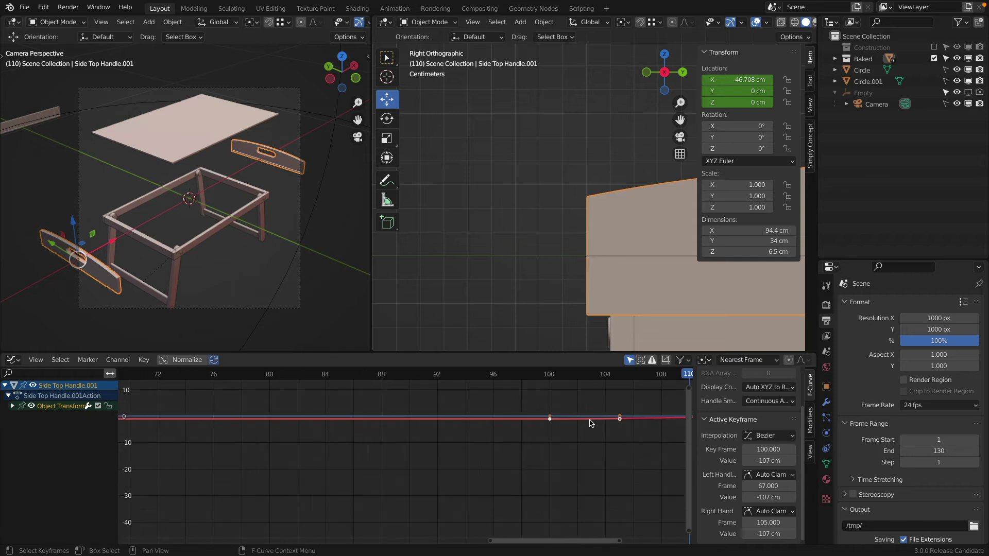
- Compare the location keyframes of the tray bottom and the side handles, moving to frame 117 and selecting the handles' keyframe at frame 115
middle_drag(602, 420, 364, 479)
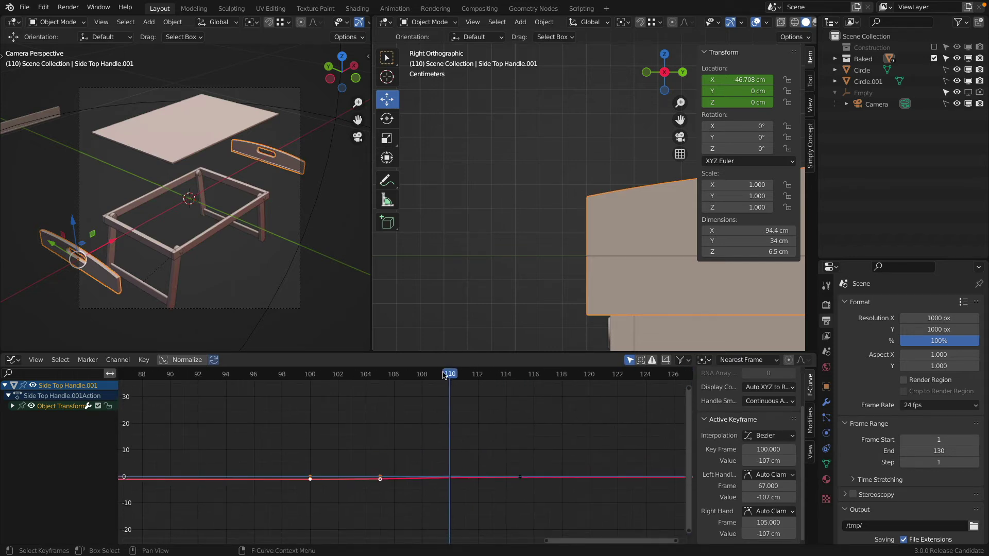
drag(453, 374, 549, 394)
scroll(750, 451, up, 1)
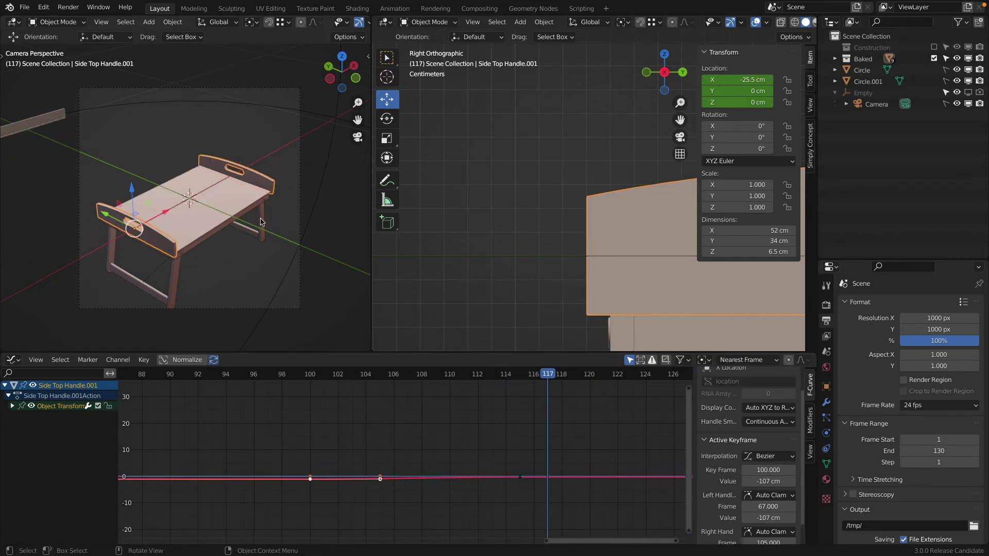
click(157, 241)
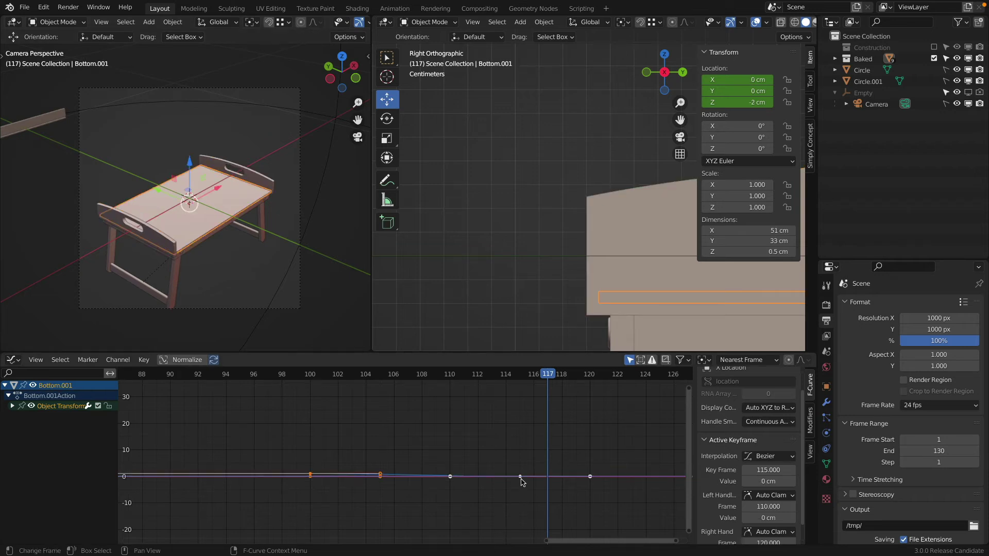
click(157, 237)
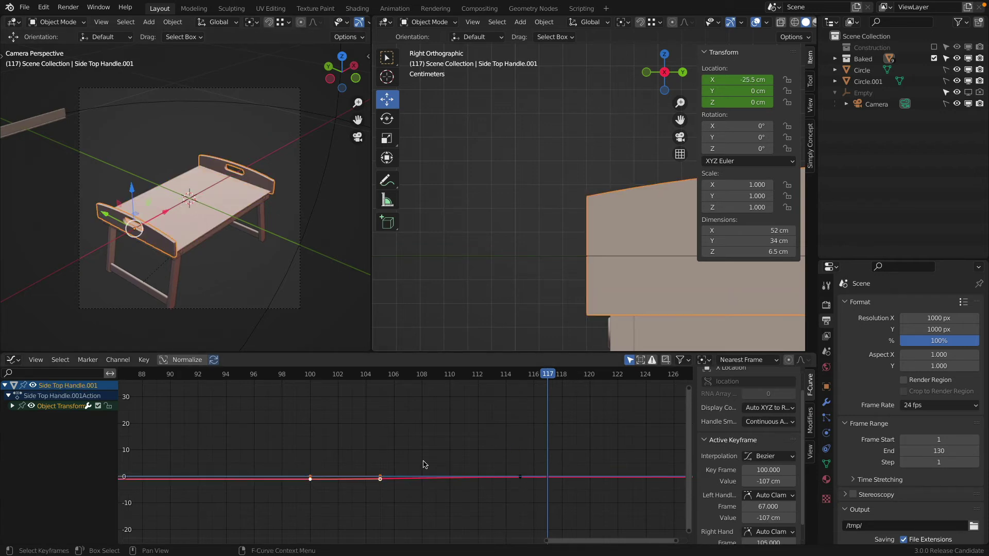
click(519, 478)
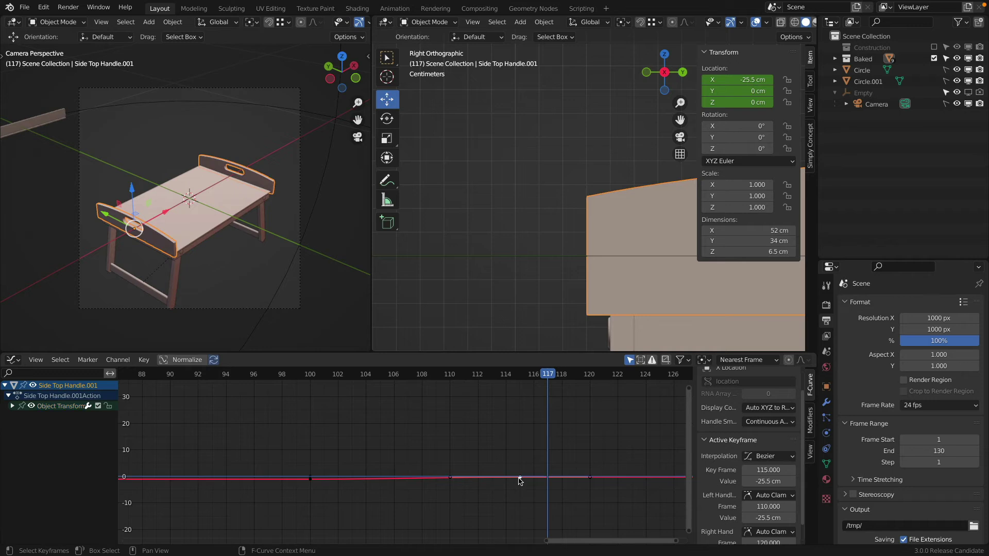
- Scrub between frames 115 and 124 and inspect the handles' active keyframe, modifier and cursor settings in the graph editor
drag(554, 374, 604, 389)
scroll(725, 460, down, 1)
scroll(714, 447, up, 3)
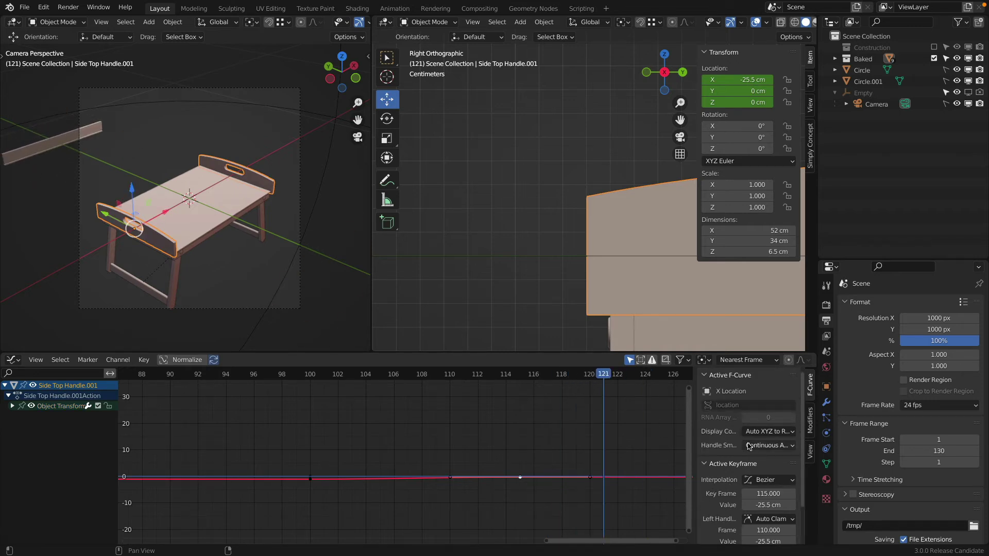
click(704, 375)
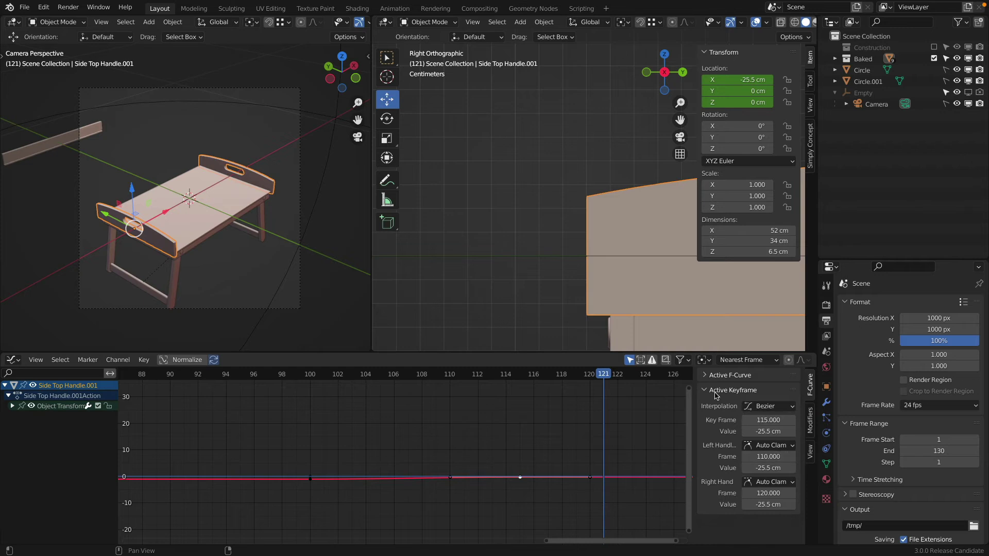
drag(604, 375, 646, 383)
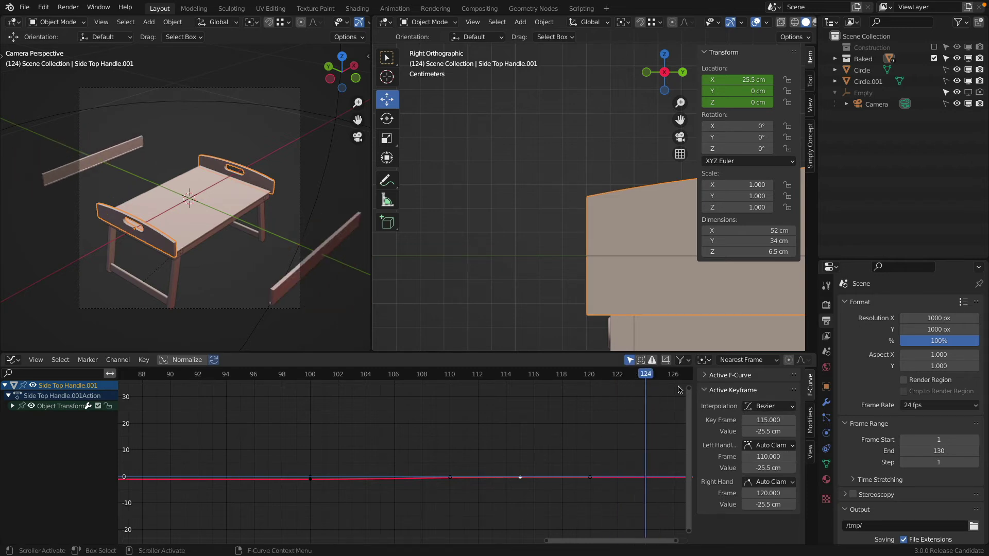
click(810, 417)
click(810, 452)
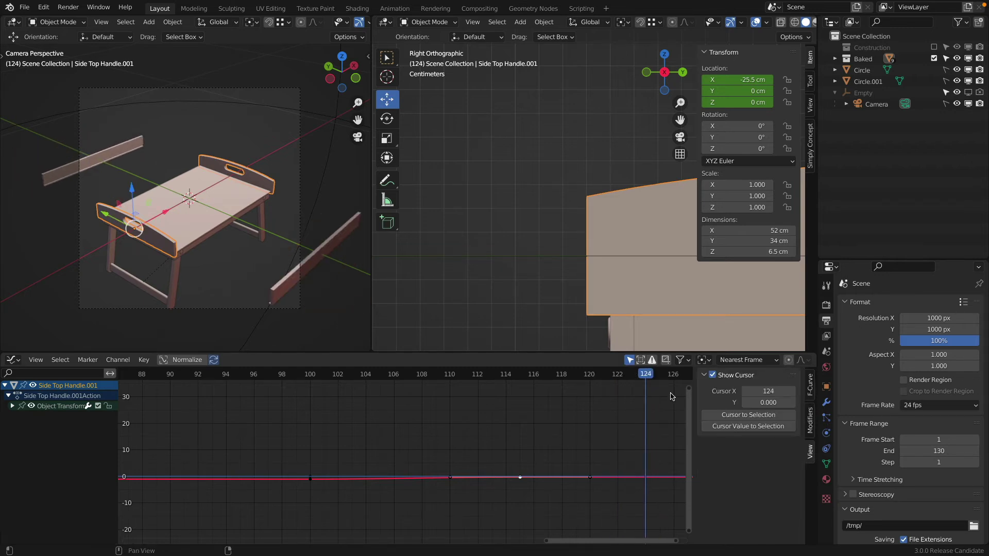
drag(646, 372, 524, 398)
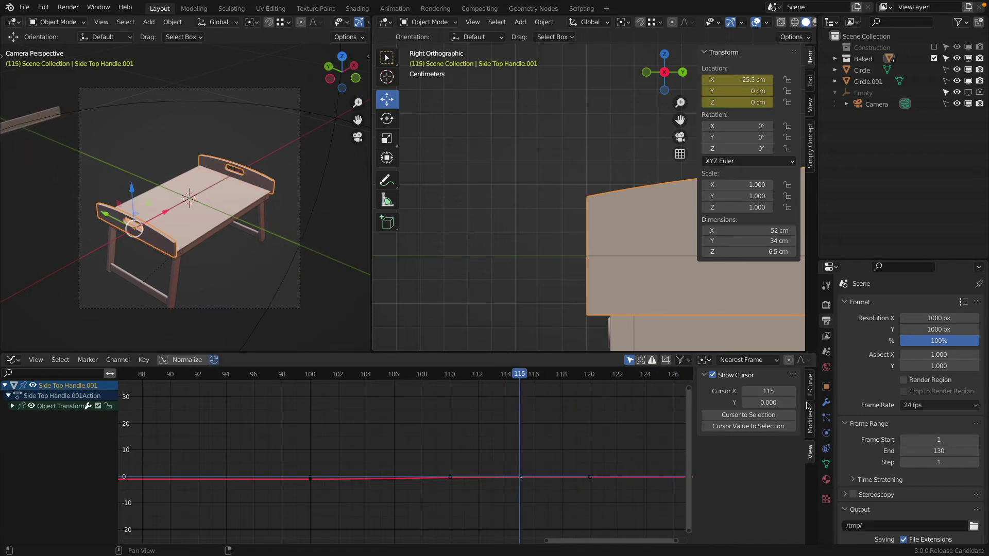
click(809, 419)
- Reselect the side handles and set their active X location keyframe to frame 115
key(a)
key(a)
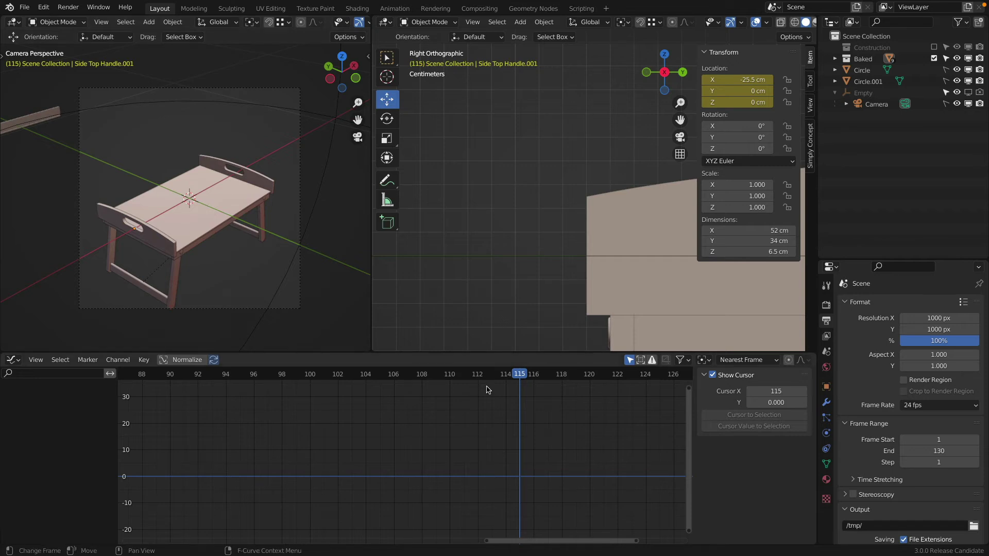
scroll(479, 399, down, 6)
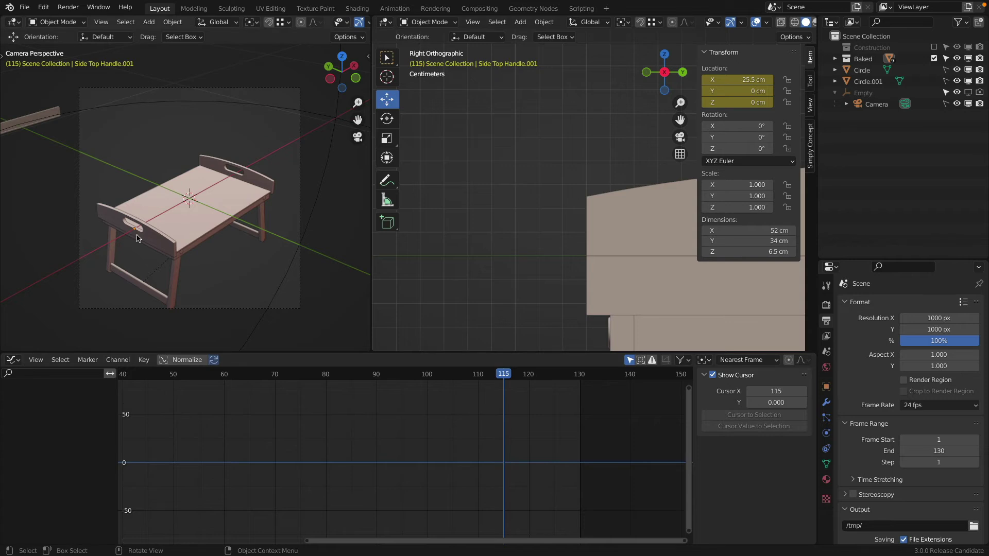
click(153, 236)
scroll(487, 466, up, 3)
scroll(502, 468, up, 12)
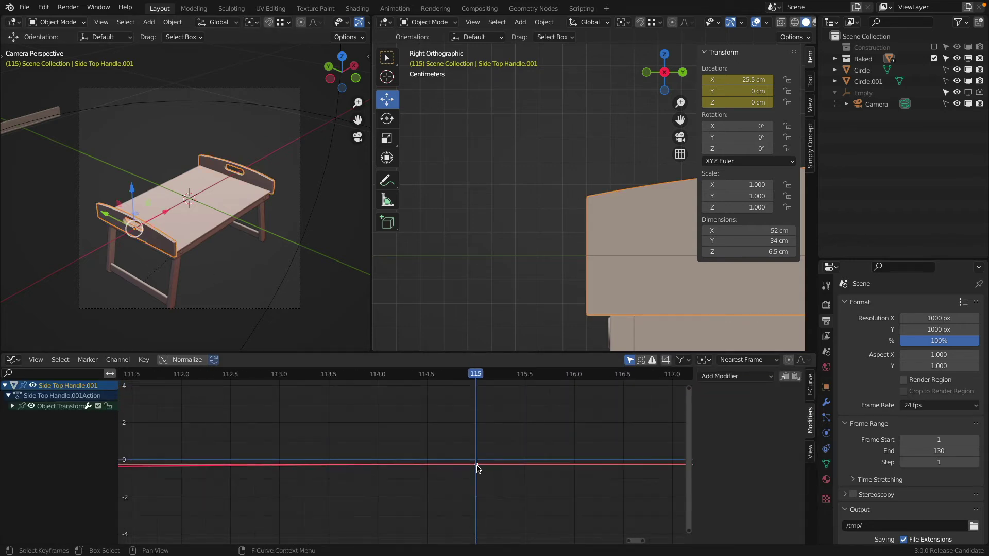
click(810, 390)
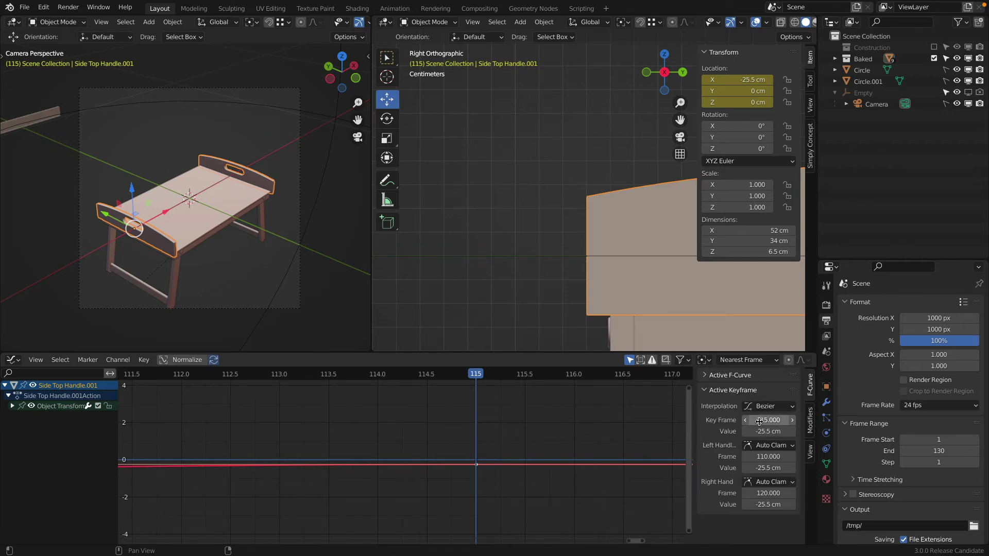
mouse_move(760, 421)
mouse_down()
mouse_move(734, 421)
mouse_move(763, 421)
mouse_up()
click(768, 421)
text(11)
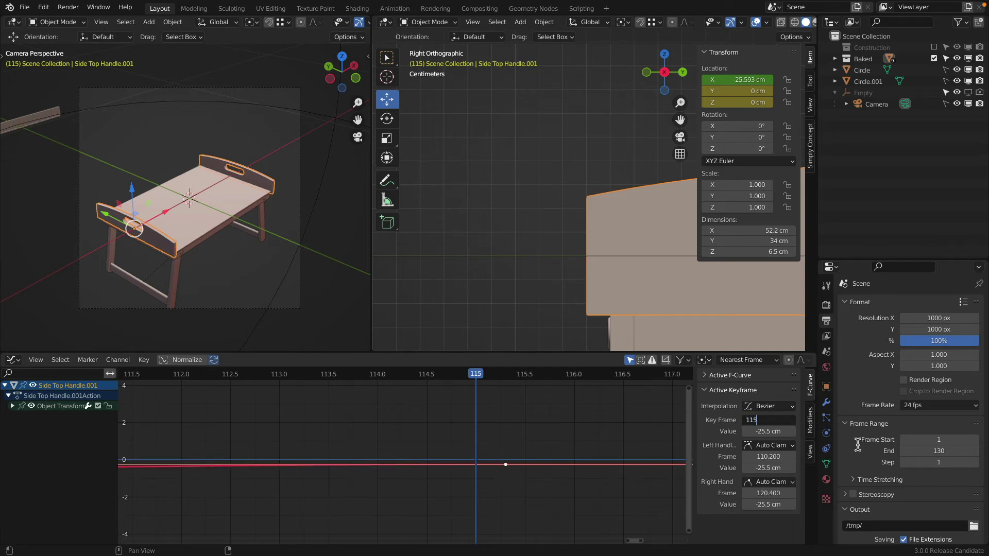
text(5)
key(Return)
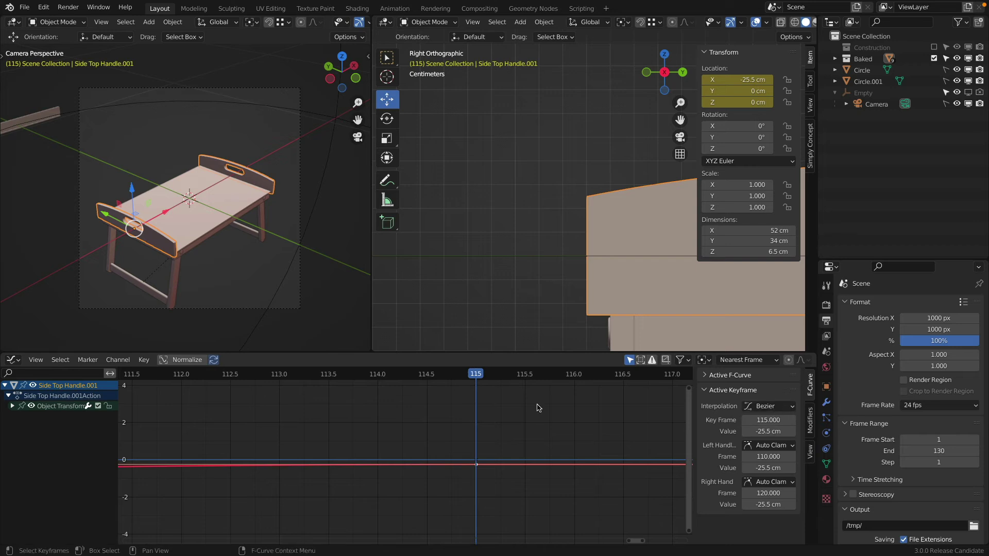
- Go to frame 96 and select the side handles' keyframe at frame 100 to examine its frame and value
scroll(581, 439, down, 20)
middle_drag(580, 439, 497, 435)
scroll(280, 445, down, 8)
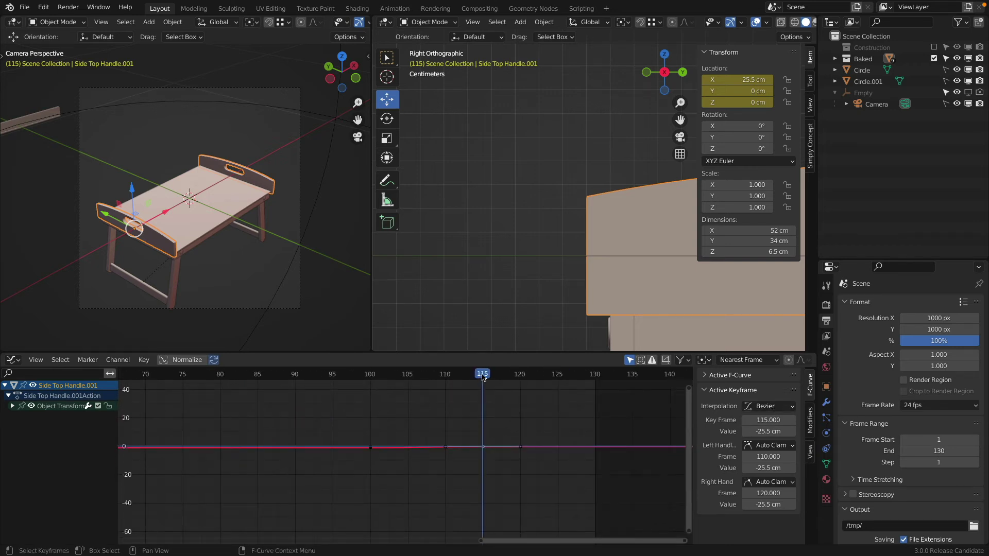
drag(482, 378, 340, 398)
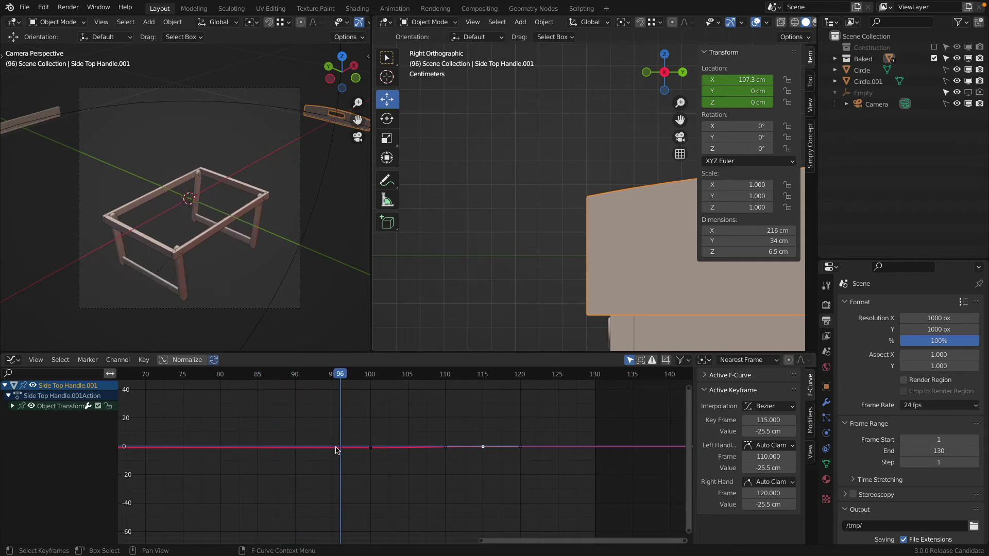
click(371, 447)
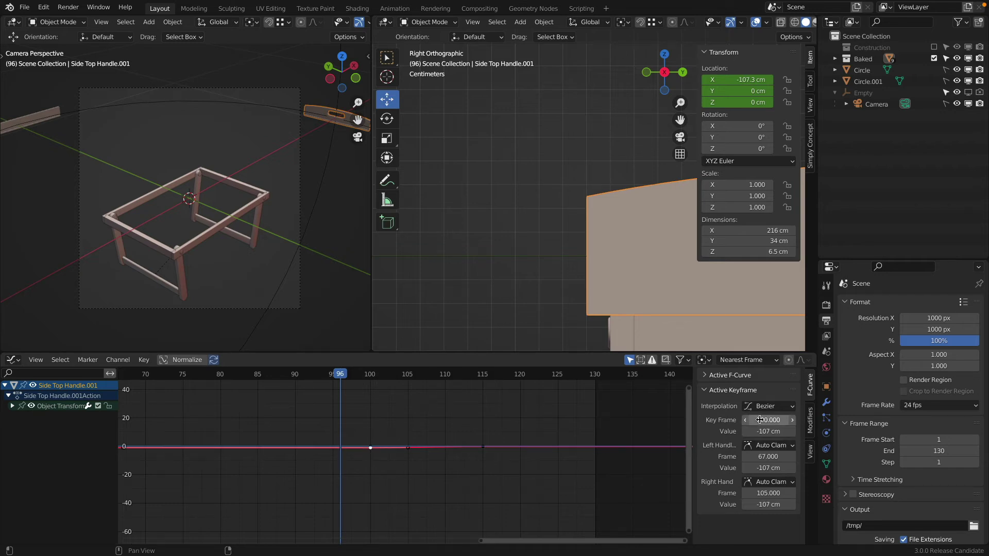
scroll(318, 289, down, 4)
scroll(300, 279, up, 2)
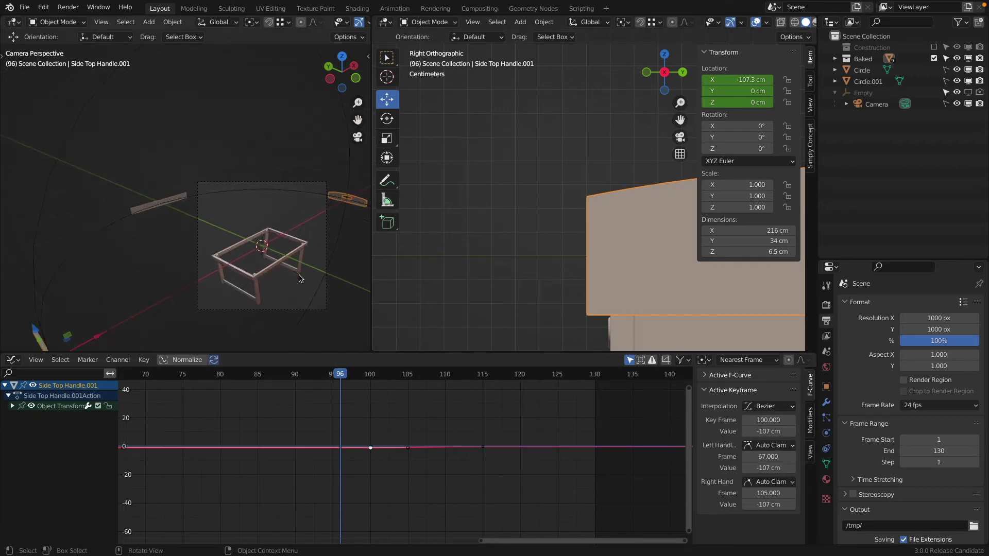
scroll(300, 279, up, 2)
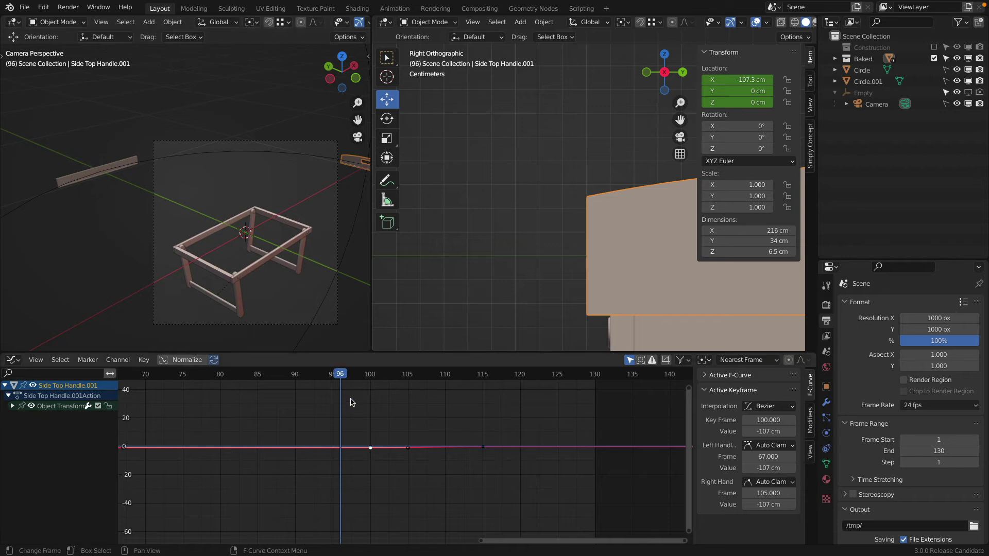
- Play the assembly animation from the beginning of the timeline, then scrub to frame 111 to check how the parts come together
scroll(508, 444, down, 5)
drag(501, 376, 201, 371)
key(space)
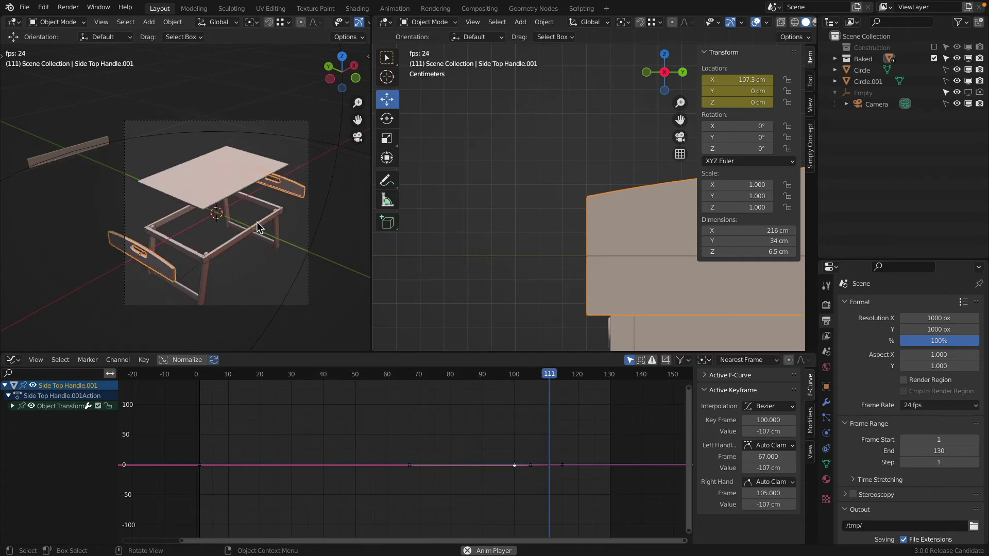
key(Escape)
drag(233, 374, 549, 398)
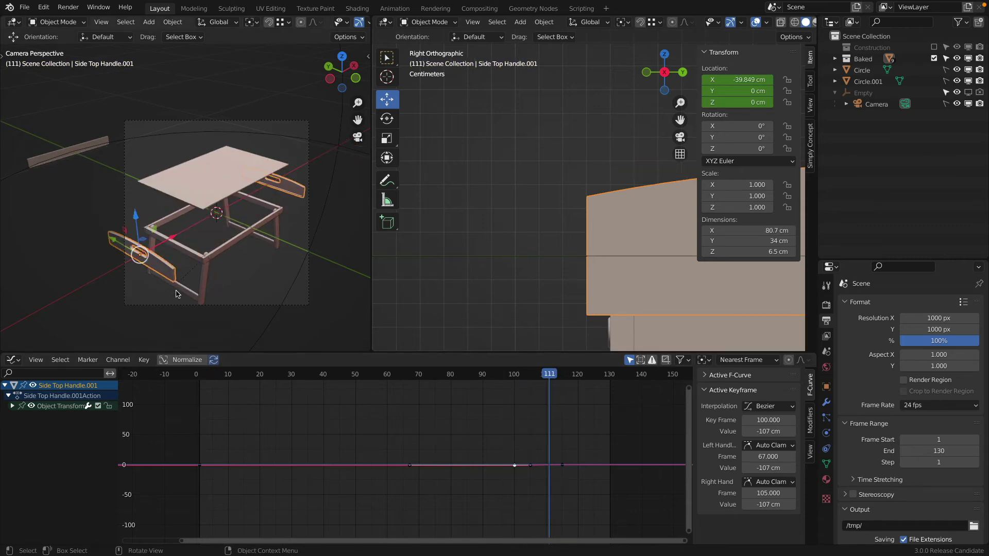
- Select the tray bottom, go to frame 110, and extend the scene's frame range to end at 160
click(202, 174)
scroll(551, 409, up, 1)
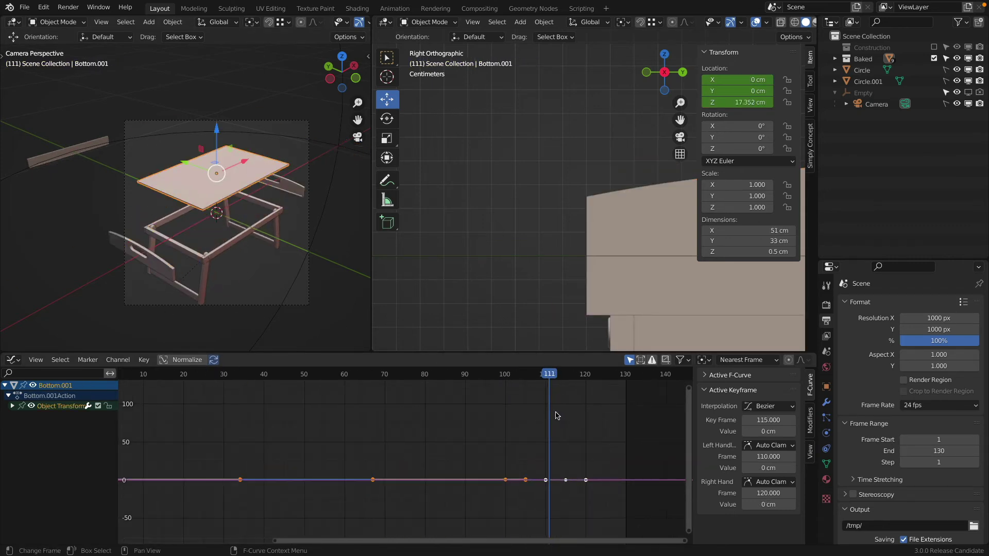
drag(552, 379, 547, 377)
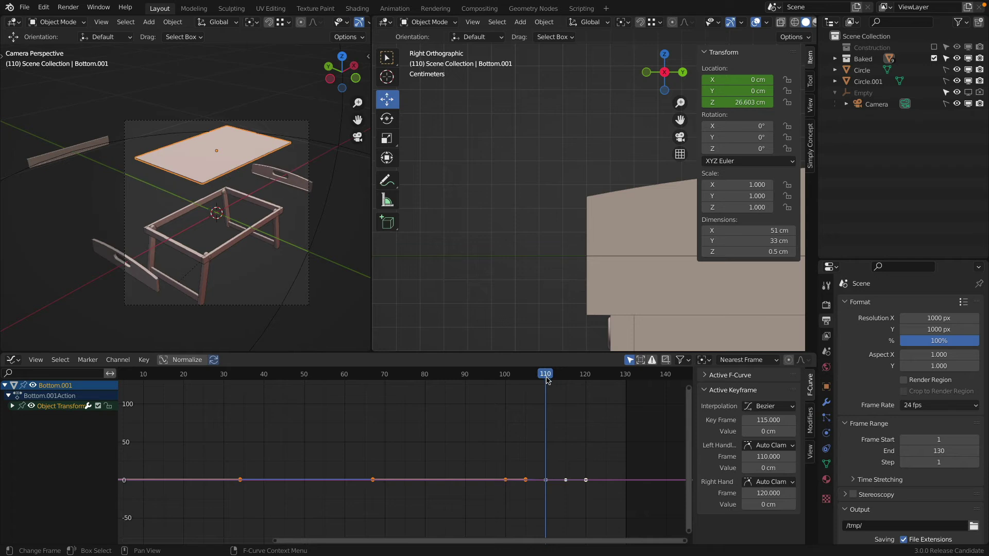
middle_drag(575, 416, 506, 417)
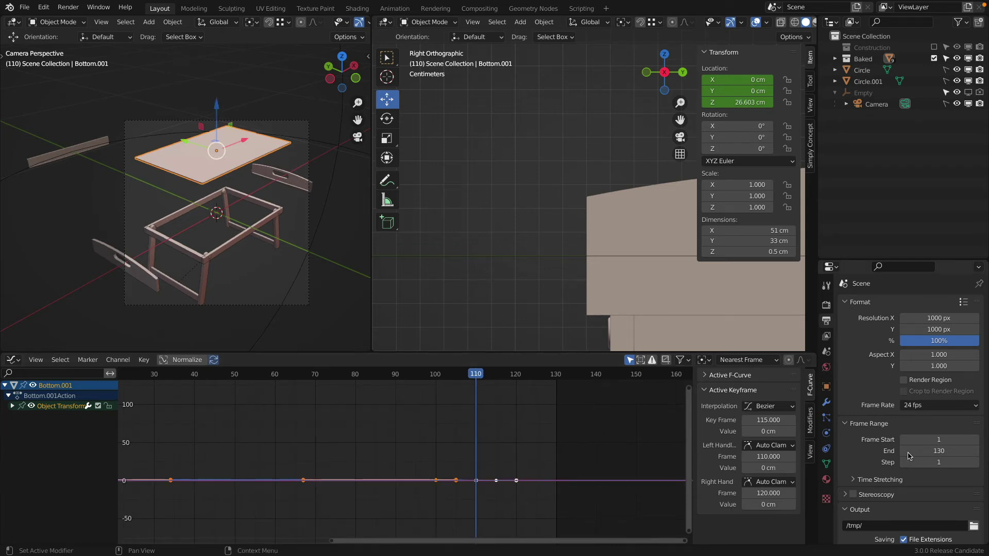
click(925, 454)
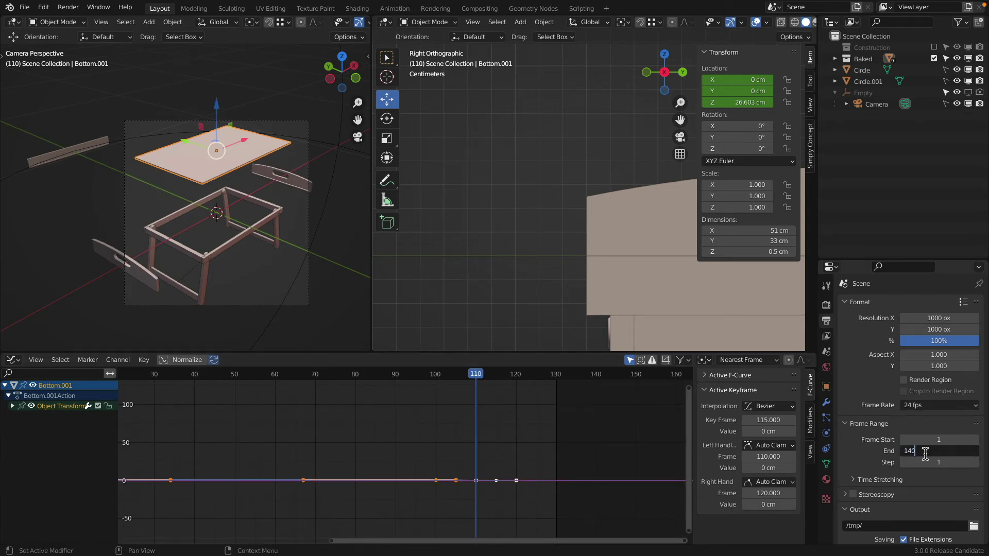
text(160)
key(Return)
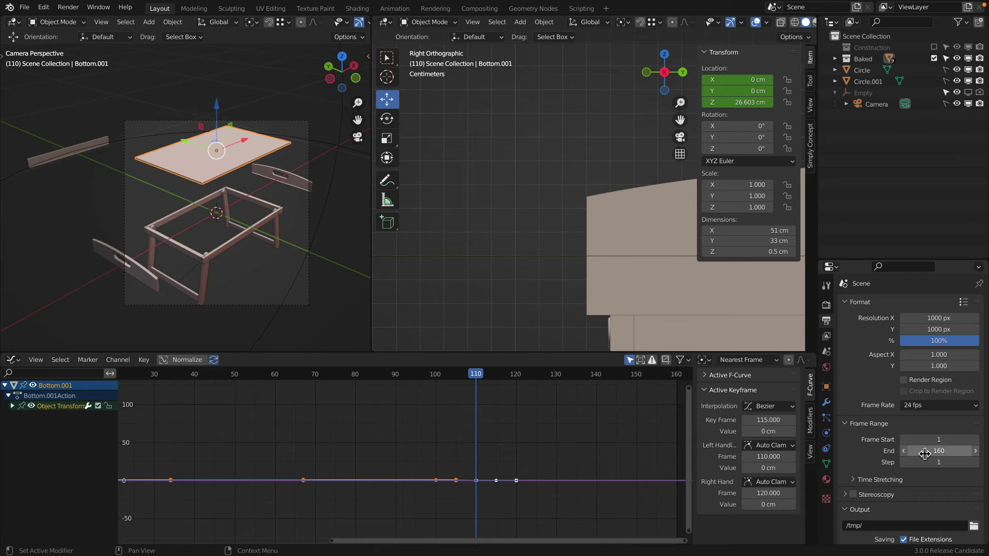
- Shift the side handles' keyframes from frame 100 onward by 15 frames to start at frame 115, and preview the result at frame 130
drag(476, 377, 496, 381)
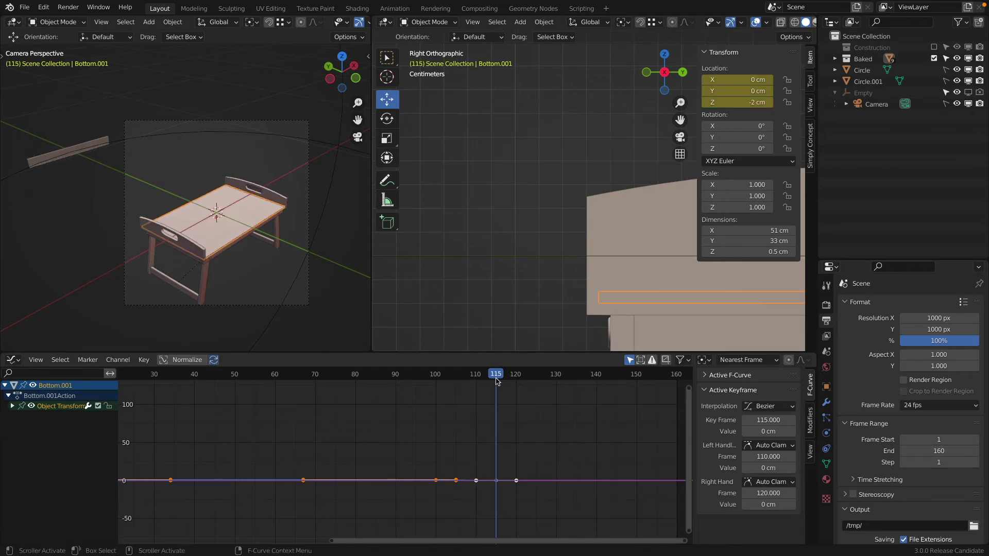
click(277, 199)
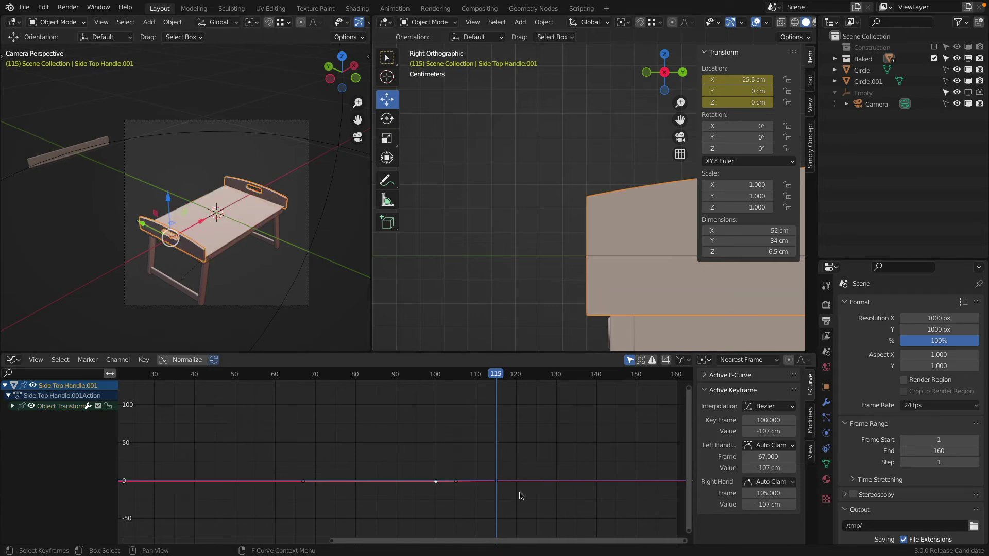
key(a)
key(alt+a)
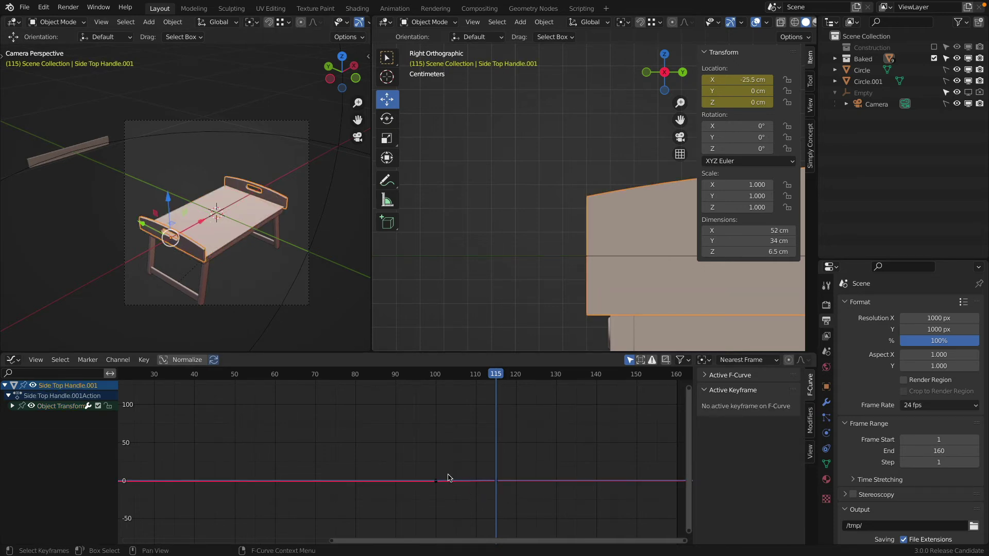
drag(420, 455, 542, 517)
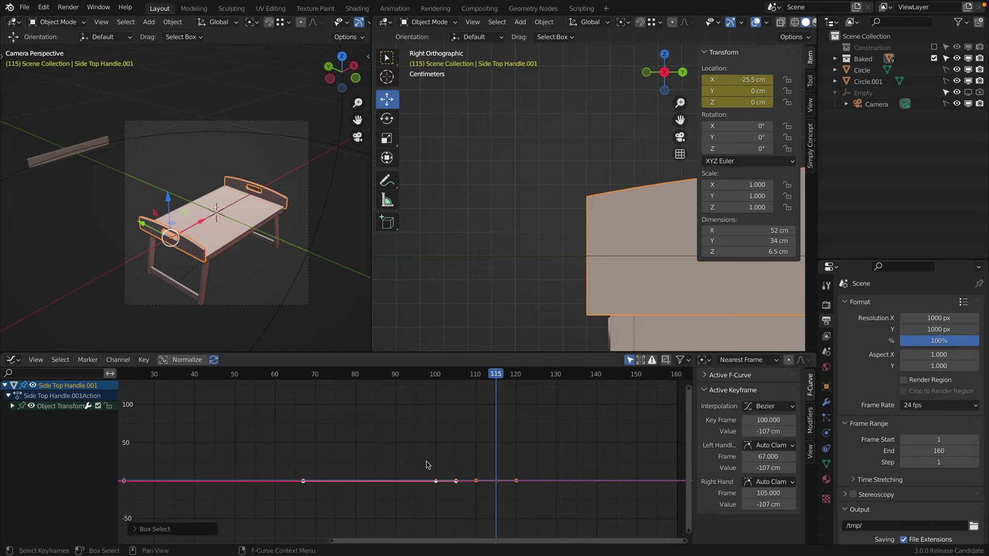
key(g)
key(x)
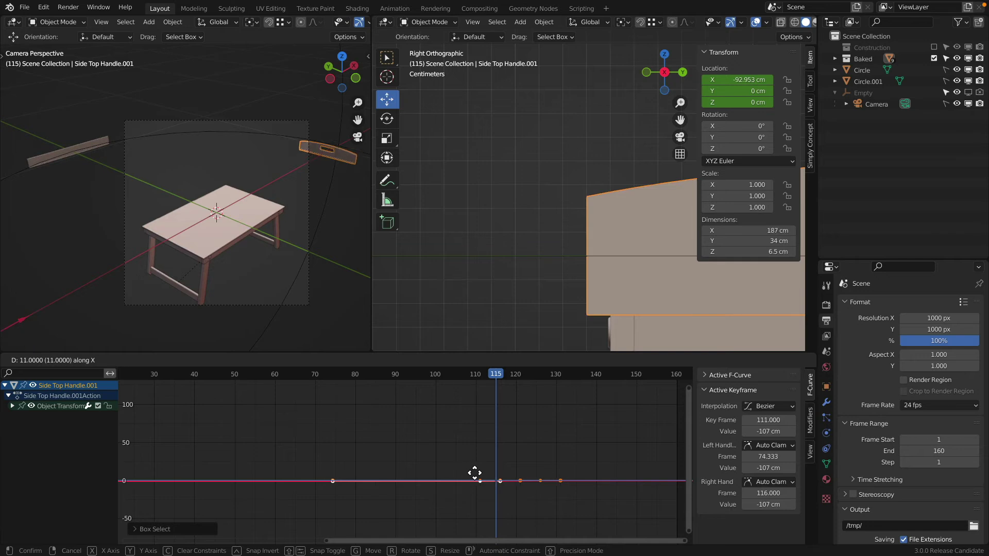
click(486, 473)
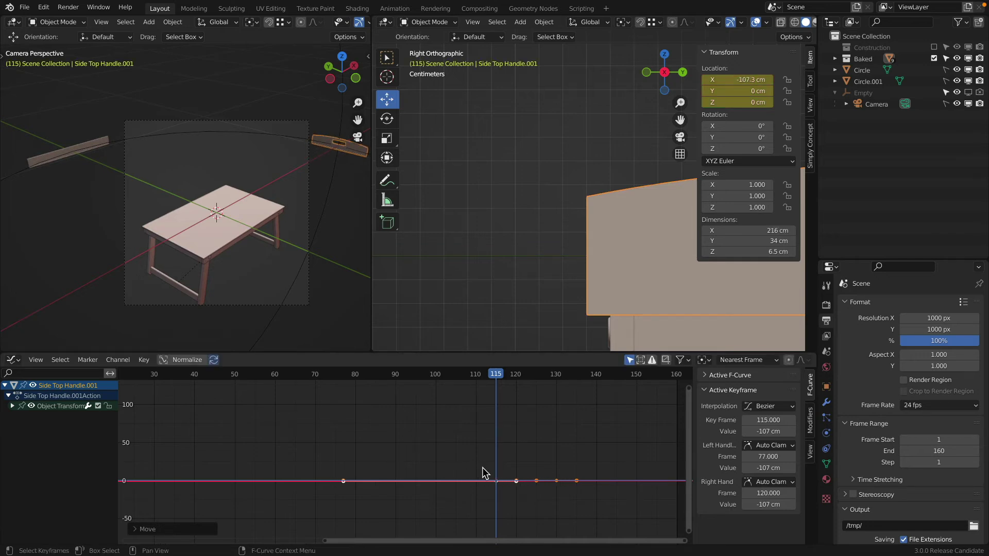
drag(526, 374, 556, 379)
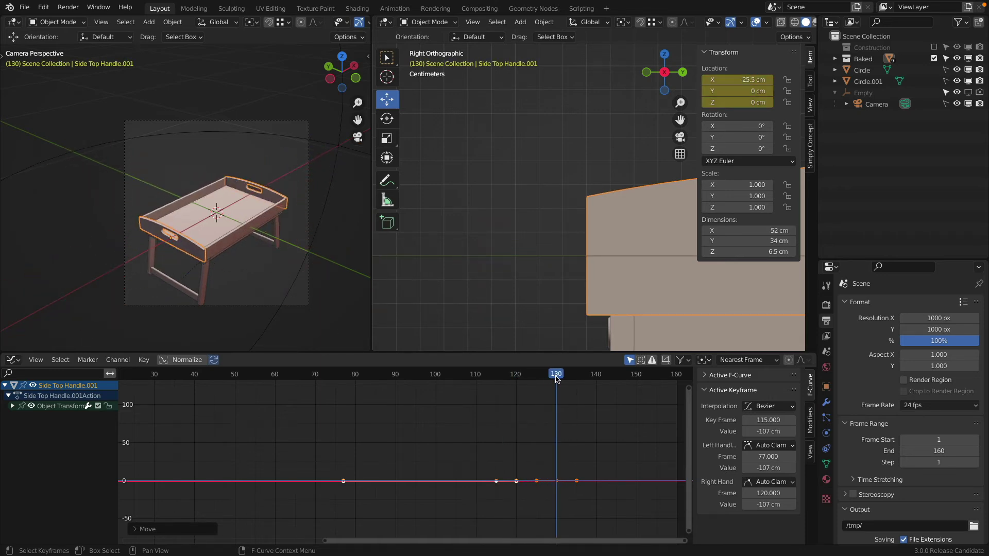
- Select the tray's long front and back panels and shift their last two keyframes by 10 frames, to frames 125 and 140
click(253, 220)
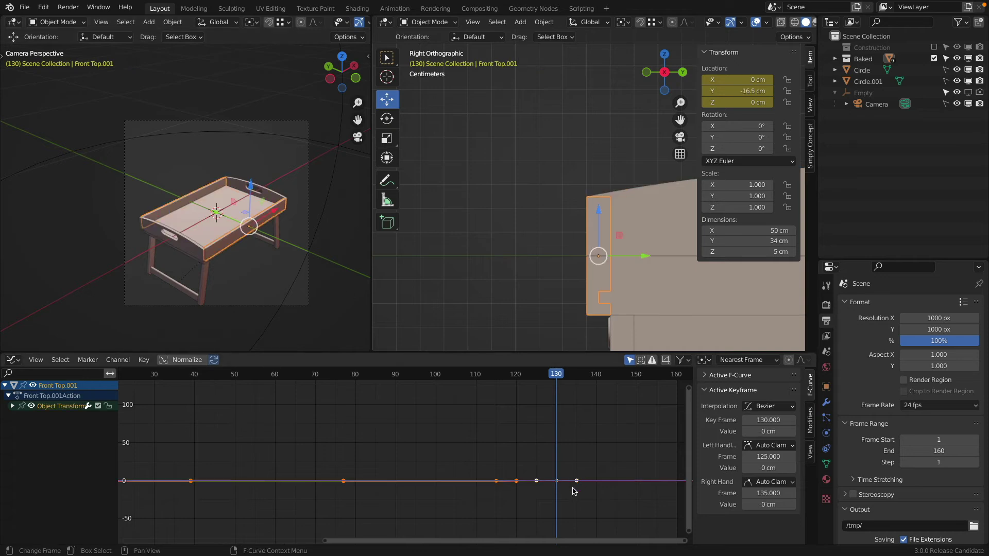
middle_drag(578, 447, 489, 433)
key(alt+a)
key(b)
drag(382, 425, 492, 484)
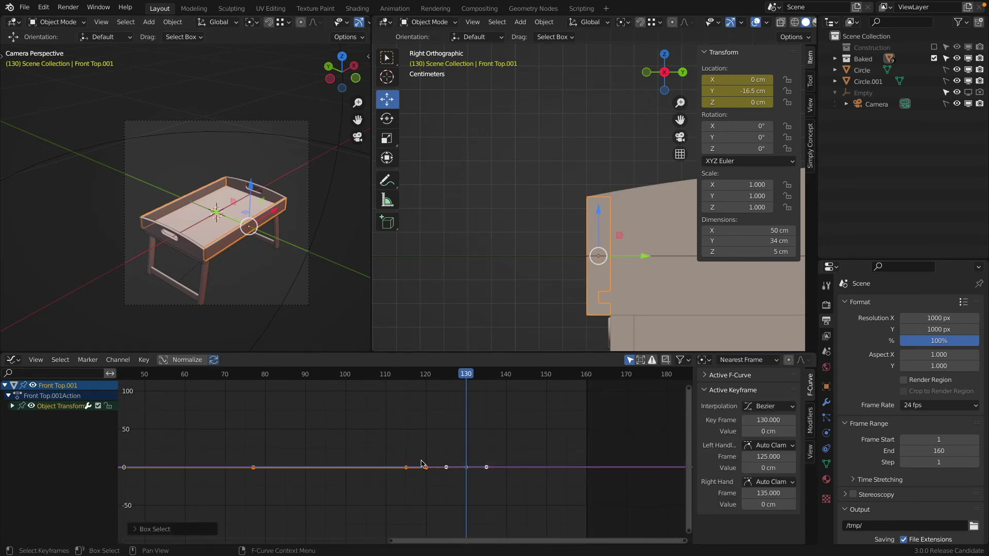
key(g)
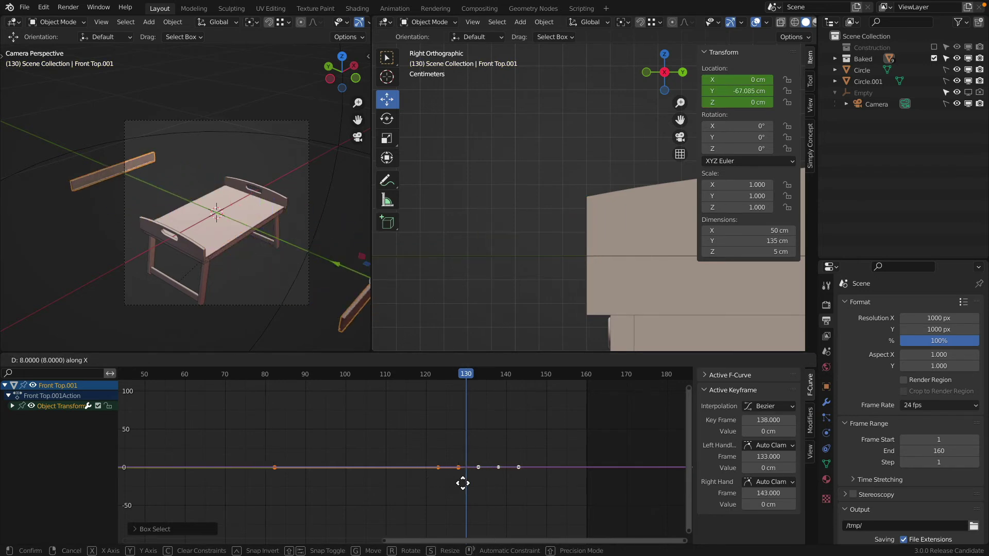
click(467, 485)
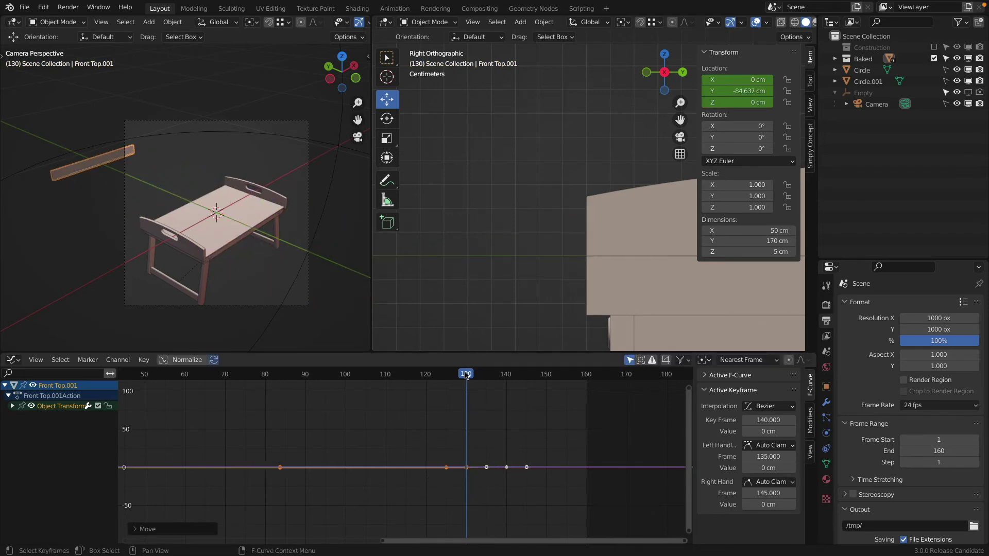
- Shift the front and back panels' last two keyframes by another 5 frames, to frames 130 and 145
drag(465, 372, 465, 378)
scroll(475, 484, up, 6)
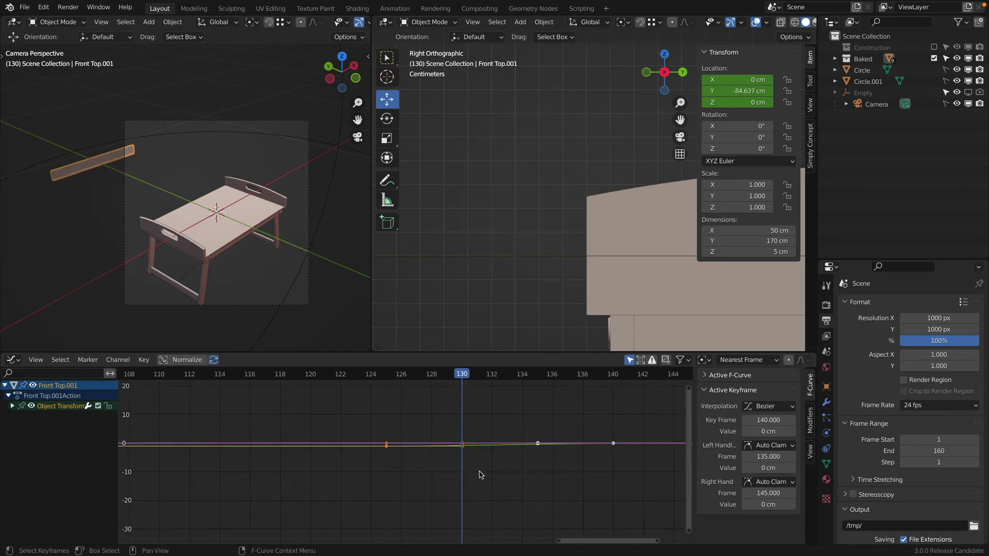
click(489, 484)
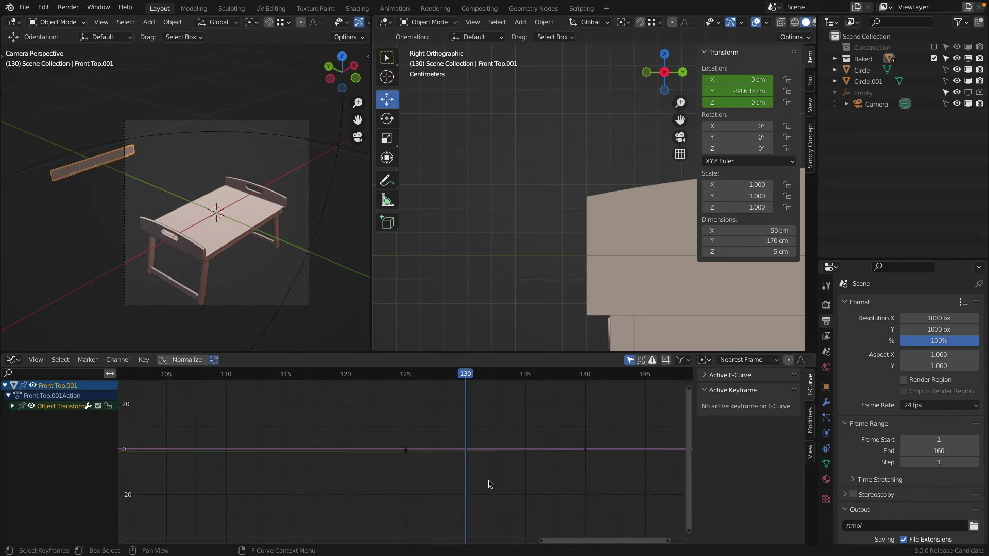
key(n)
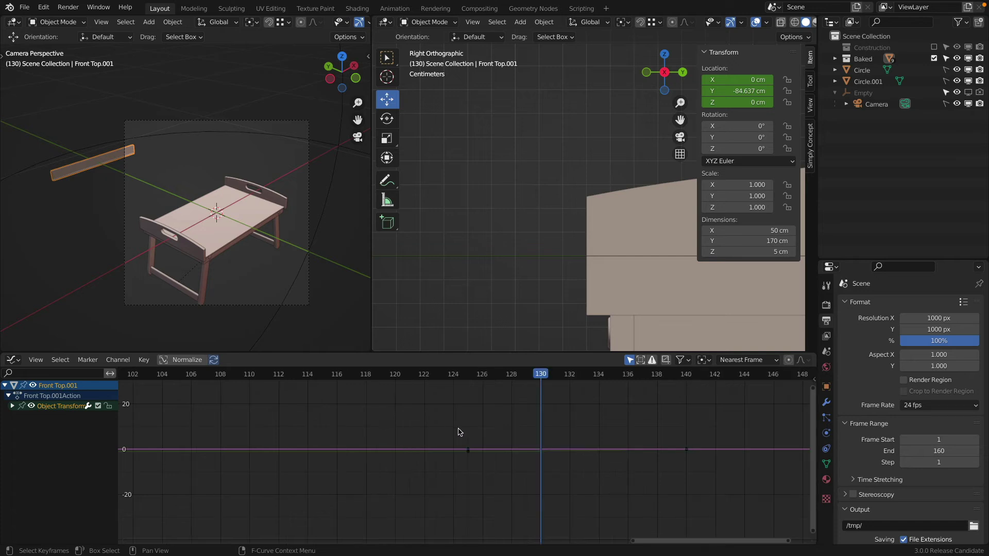
drag(456, 420, 734, 492)
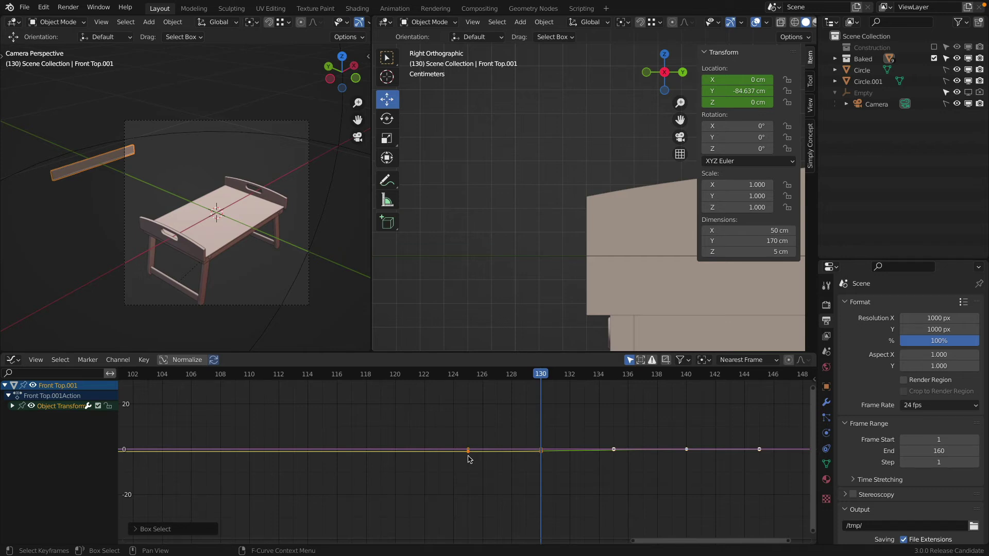
drag(467, 451, 542, 466)
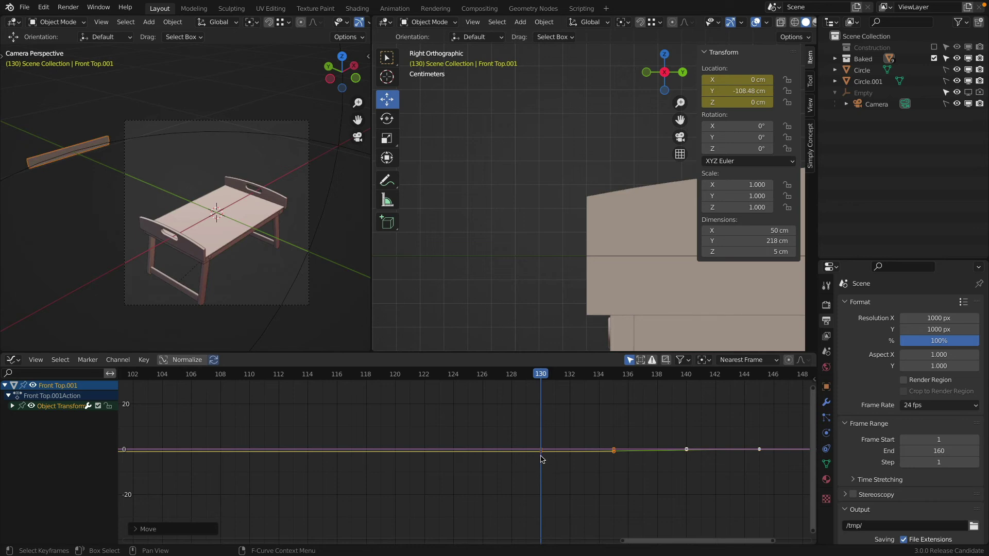
click(541, 455)
click(541, 445)
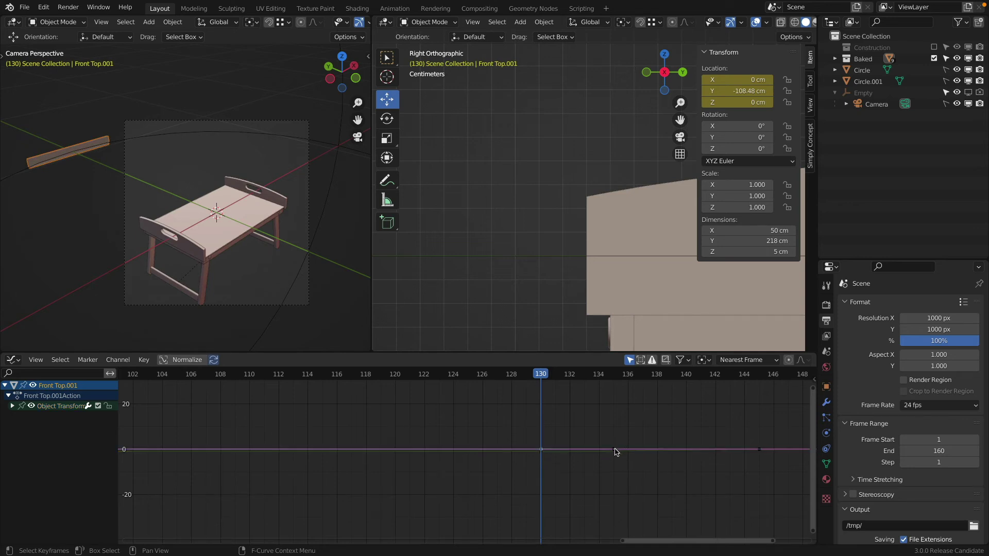
- Scrub the timeline to frame 145 and set the end of the scene's frame range to 145
scroll(505, 404, down, 6)
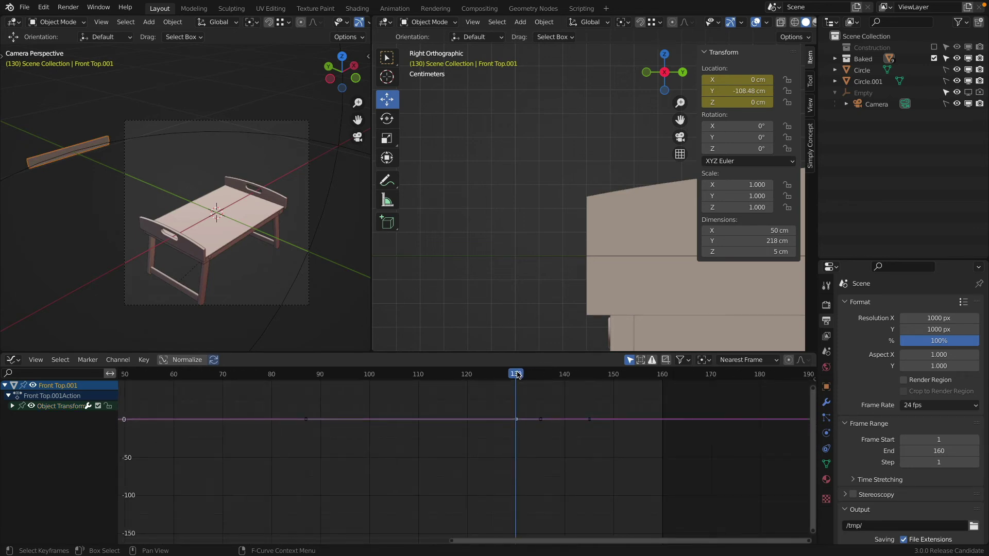
drag(518, 374, 590, 387)
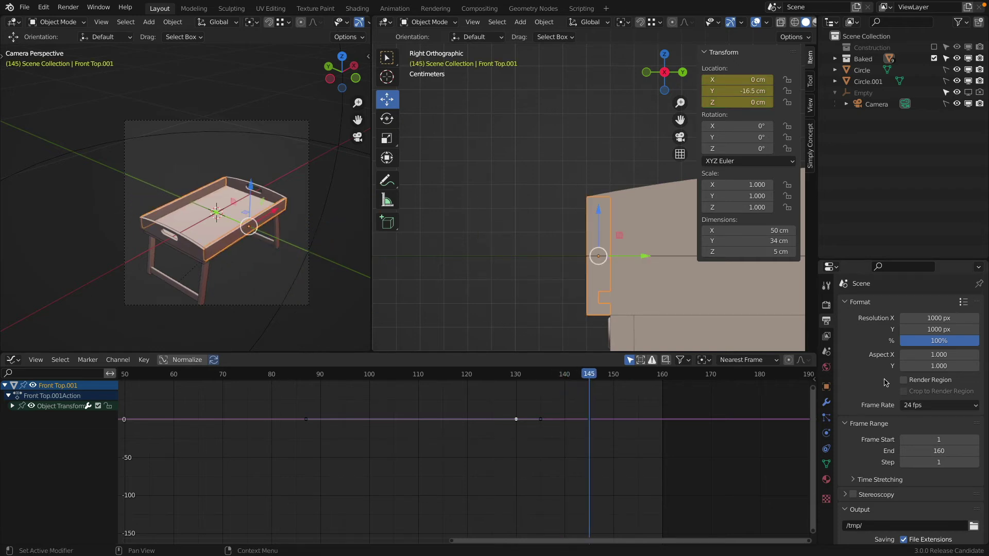
click(950, 451)
key(Return)
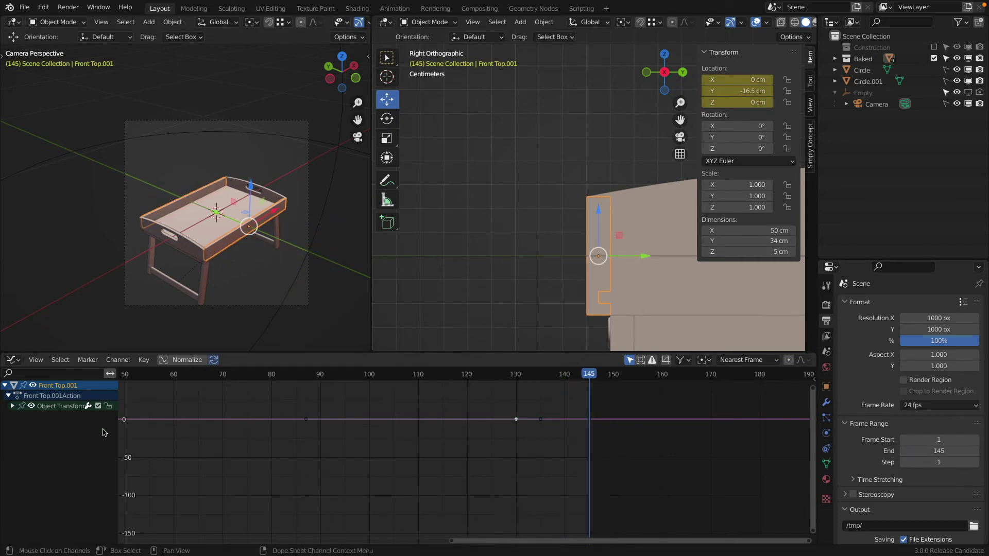
- Play the retimed assembly animation from frame 1 to review how the parts come together
scroll(198, 413, down, 7)
middle_drag(350, 464, 574, 480)
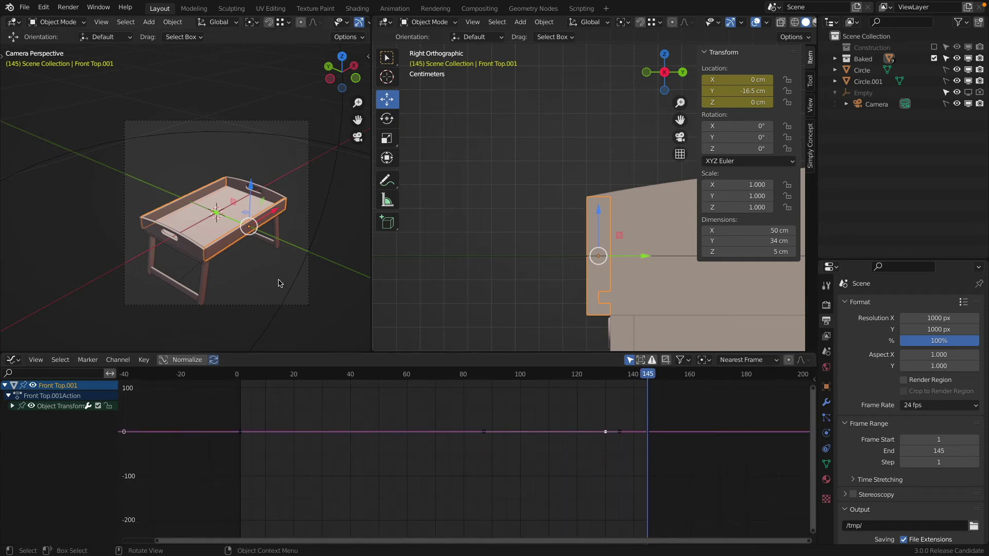
drag(291, 375, 240, 375)
key(space)
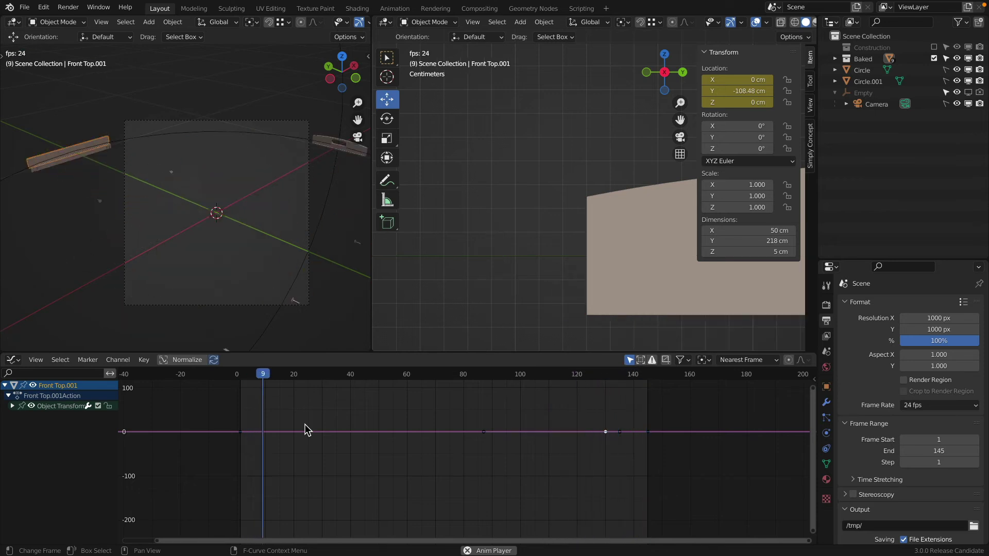
key(Escape)
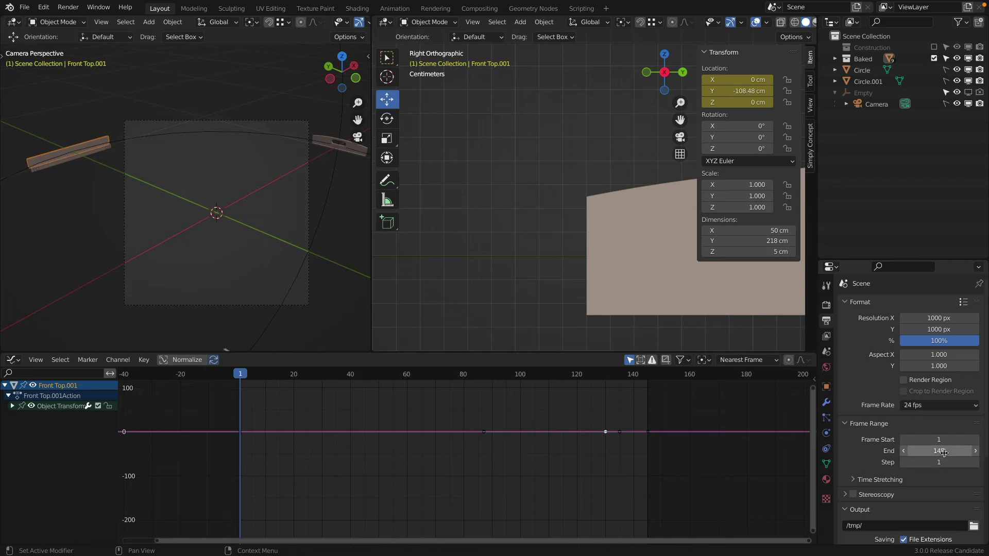
- Set the end of the scene's frame range to 160 and replay the assembly animation
click(976, 452)
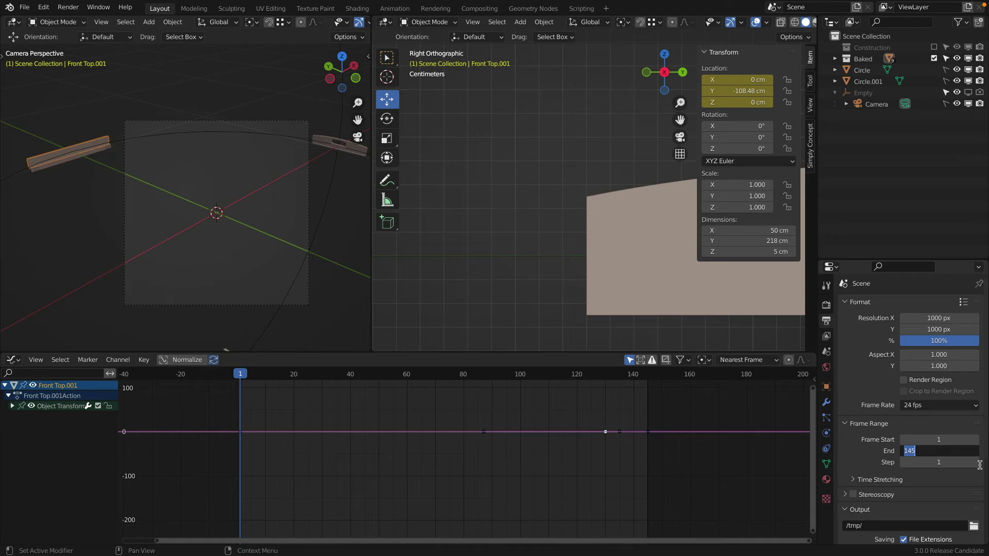
text(160)
key(Return)
key(space)
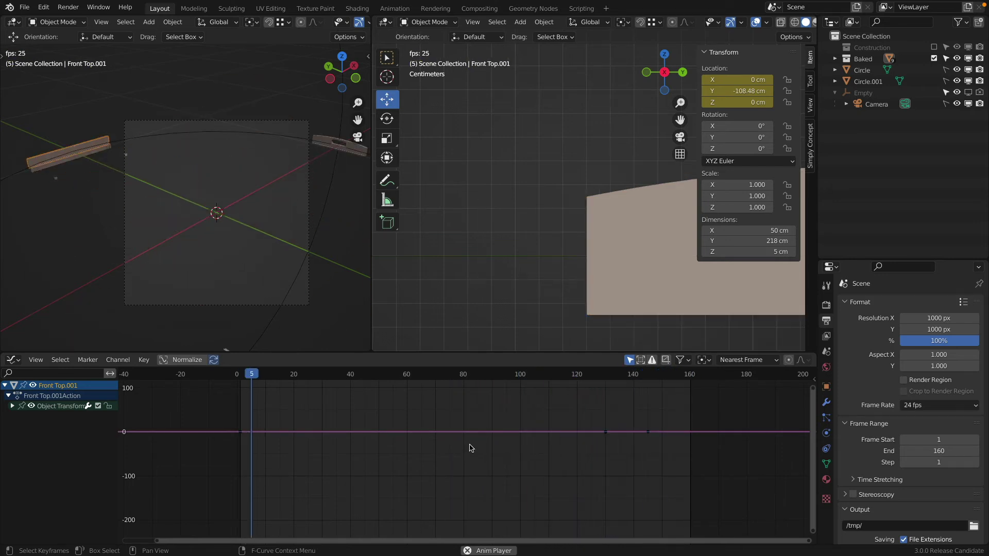
key(Escape)
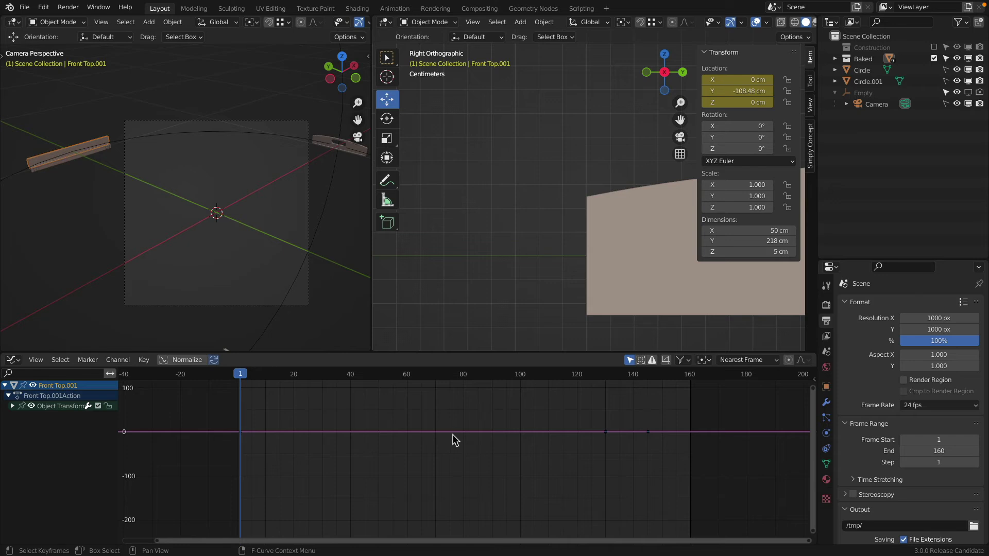
- Extend the scene's frame range to end at frame 400
scroll(452, 434, down, 3)
middle_drag(440, 429, 403, 440)
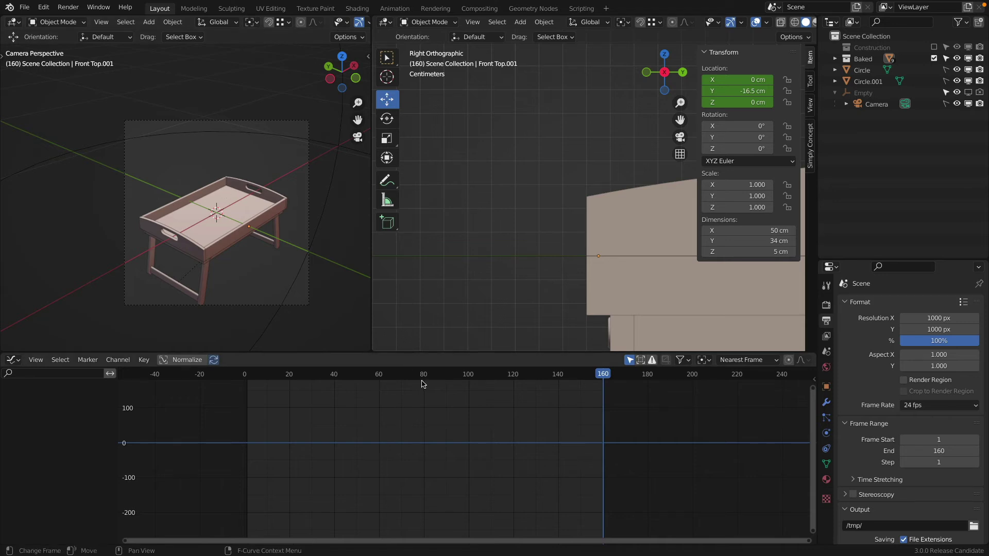
click(939, 451)
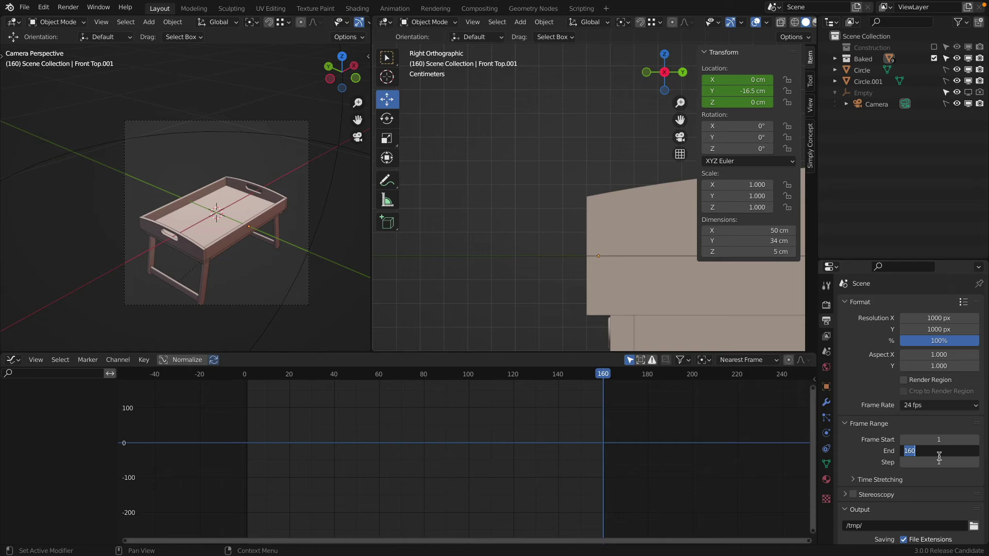
text(400)
key(Return)
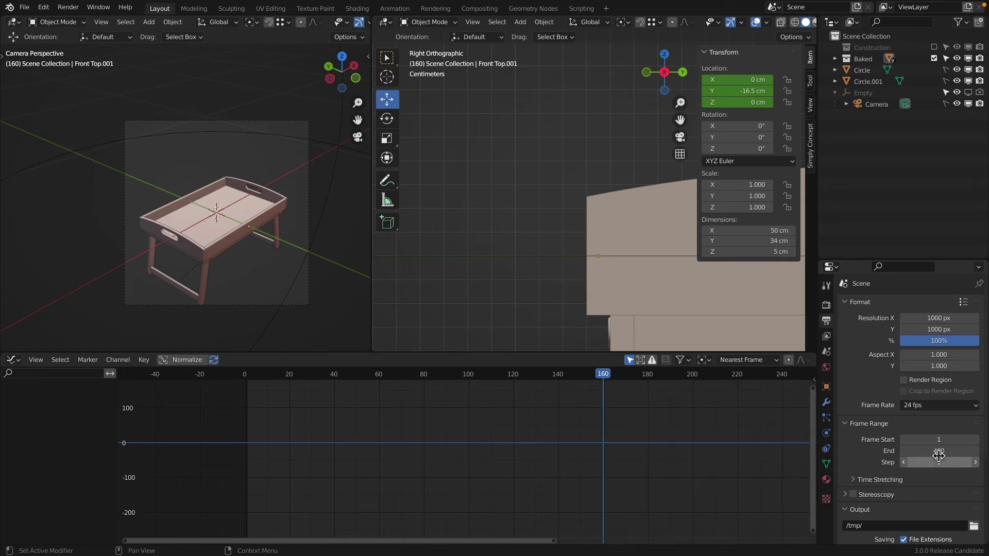
- Select the front and back panels and insert a location keyframe for their assembled position at frame 160
click(237, 234)
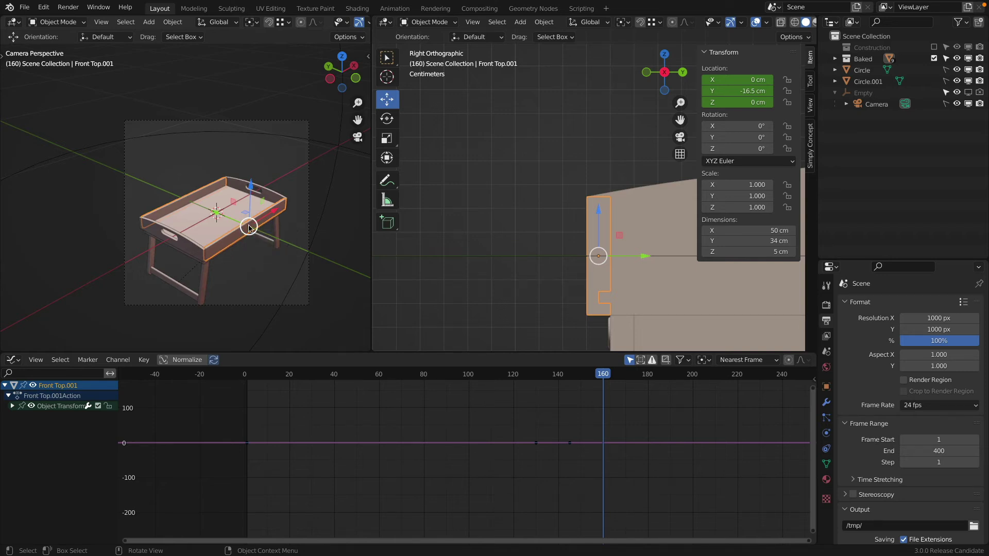
key(i)
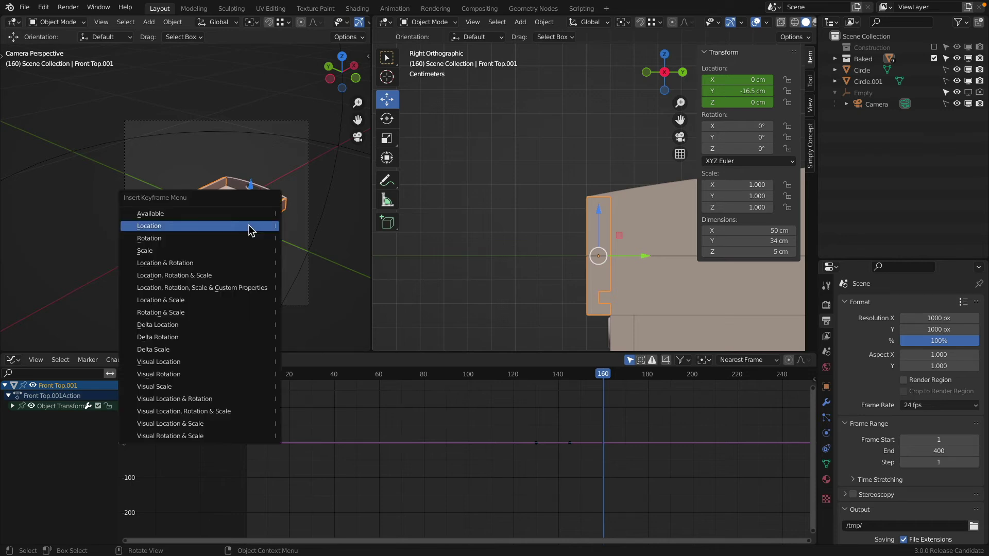
click(248, 227)
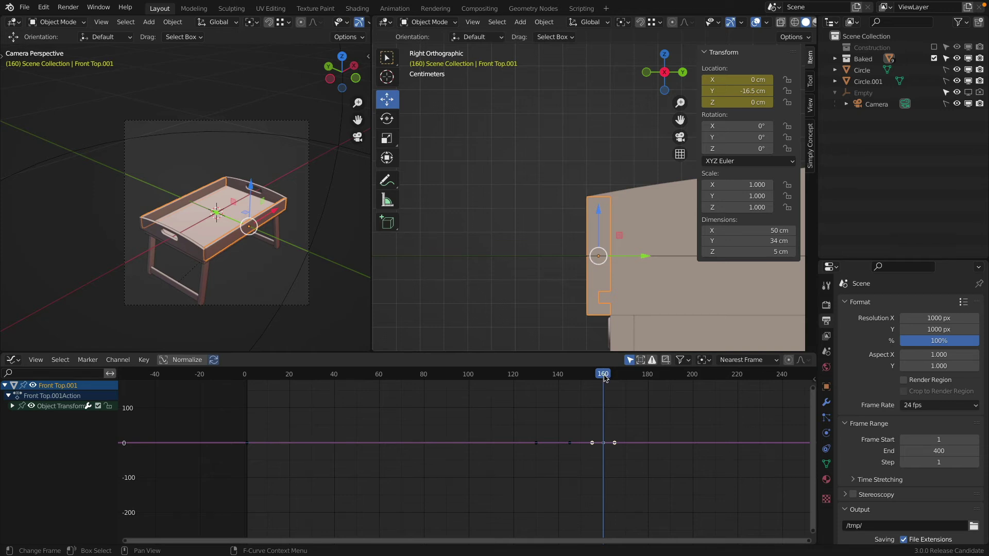
- At frame 175, move the front and back panels about 91.5 cm outward along Y and insert a location keyframe
drag(604, 378, 638, 386)
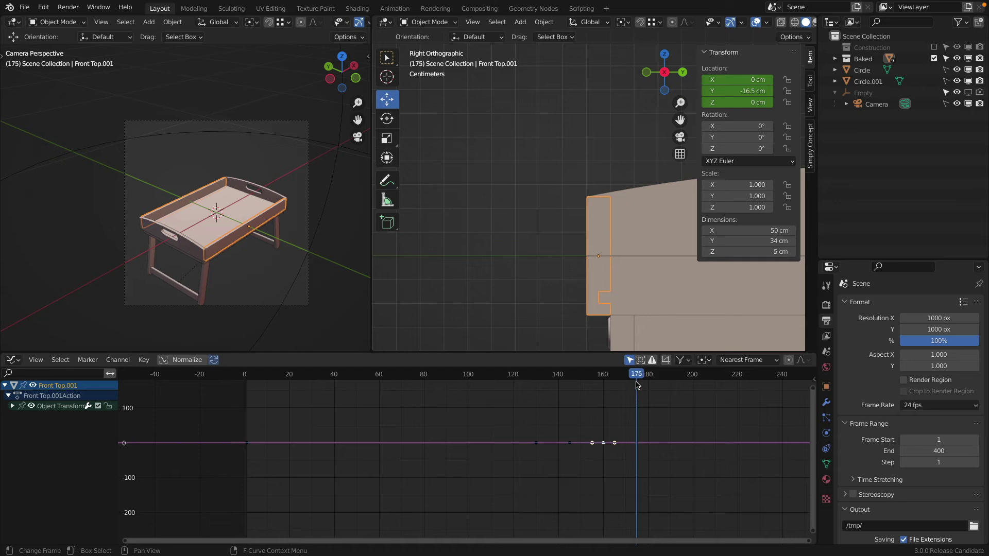
scroll(259, 225, down, 2)
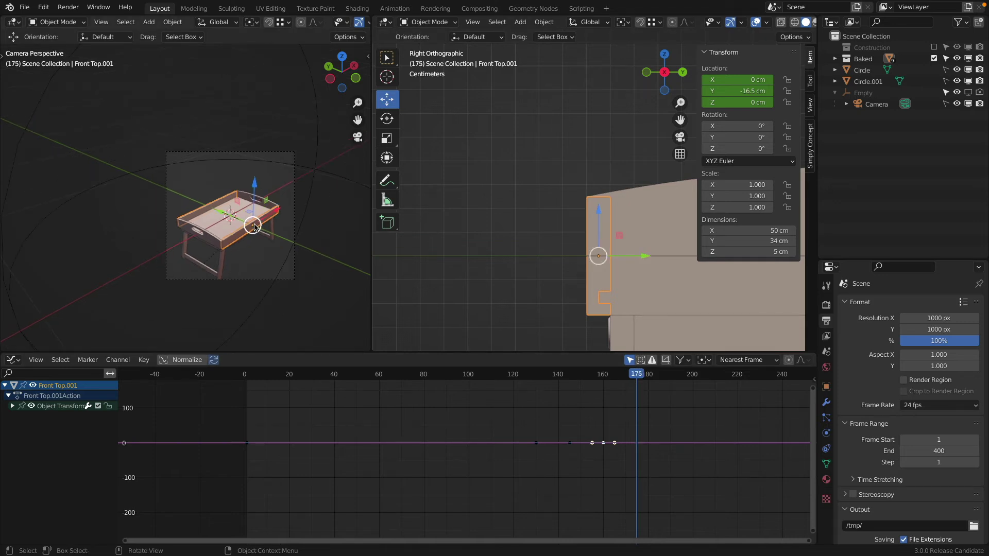
shift+middle_drag(245, 226, 233, 219)
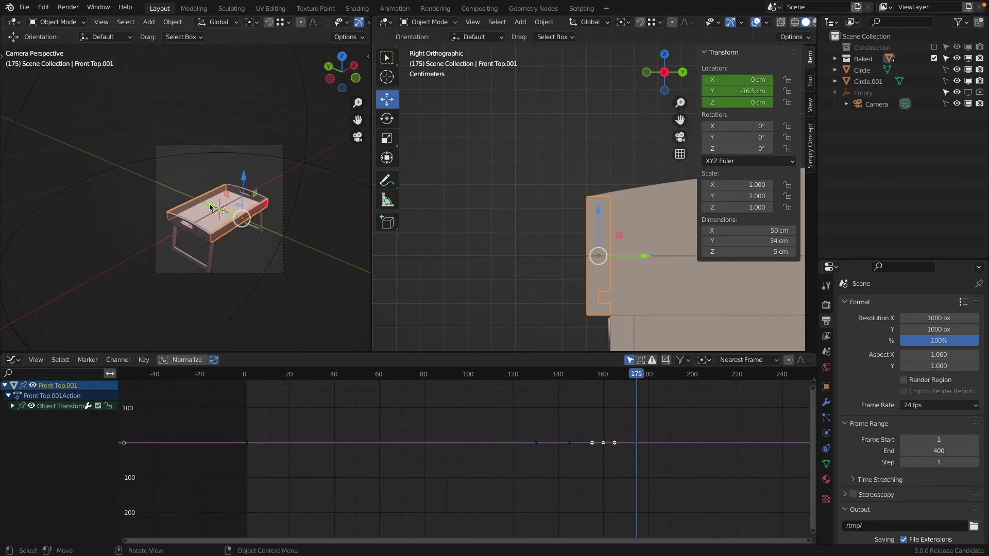
scroll(213, 208, down, 2)
drag(198, 200, 288, 258)
key(i)
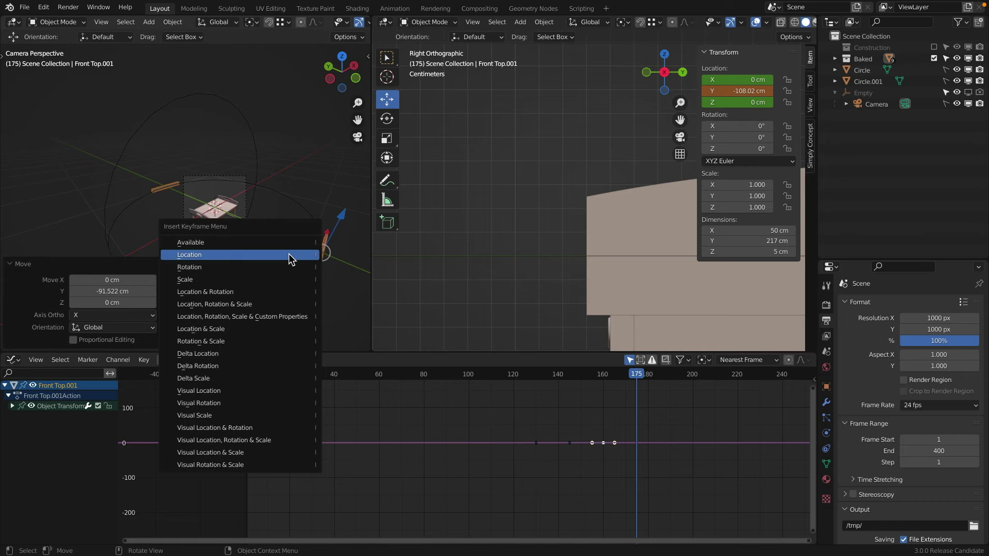
click(289, 254)
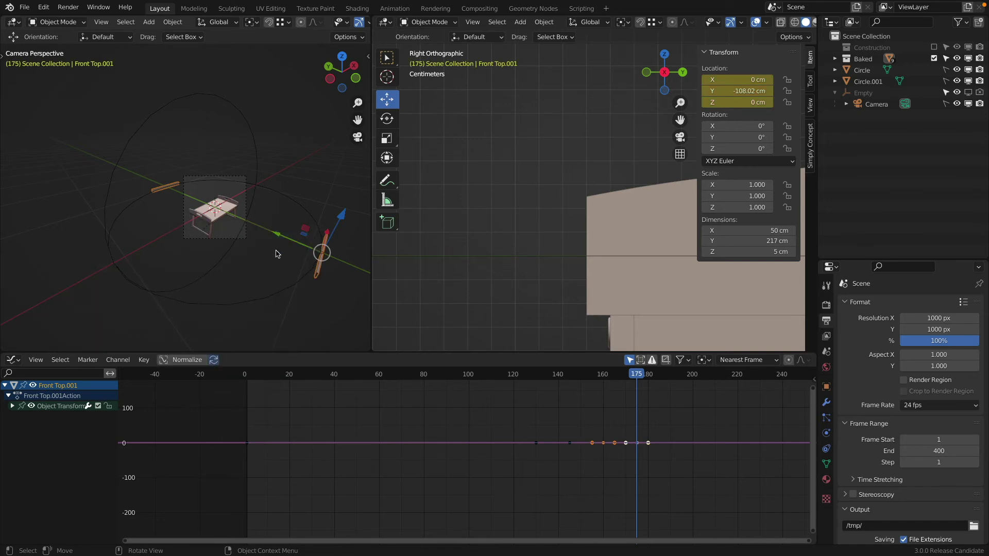
- Select the side handles and insert a location keyframe for their assembled position at frame 175
scroll(206, 229, up, 4)
click(210, 201)
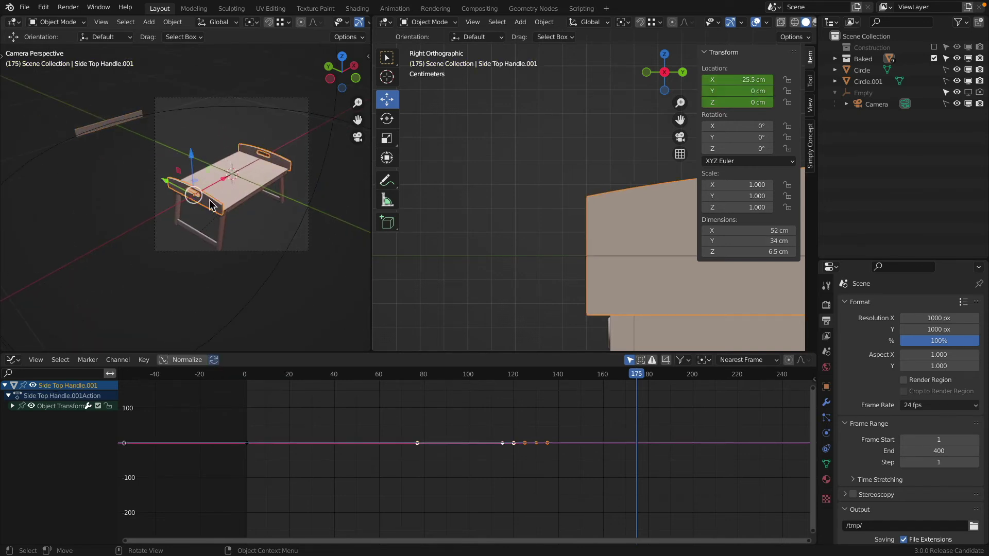
key(i)
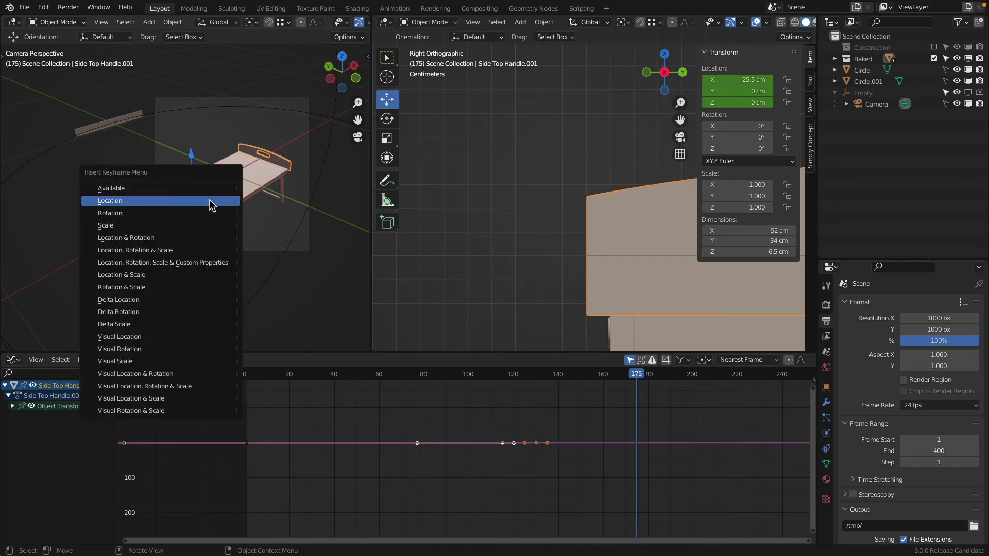
click(210, 200)
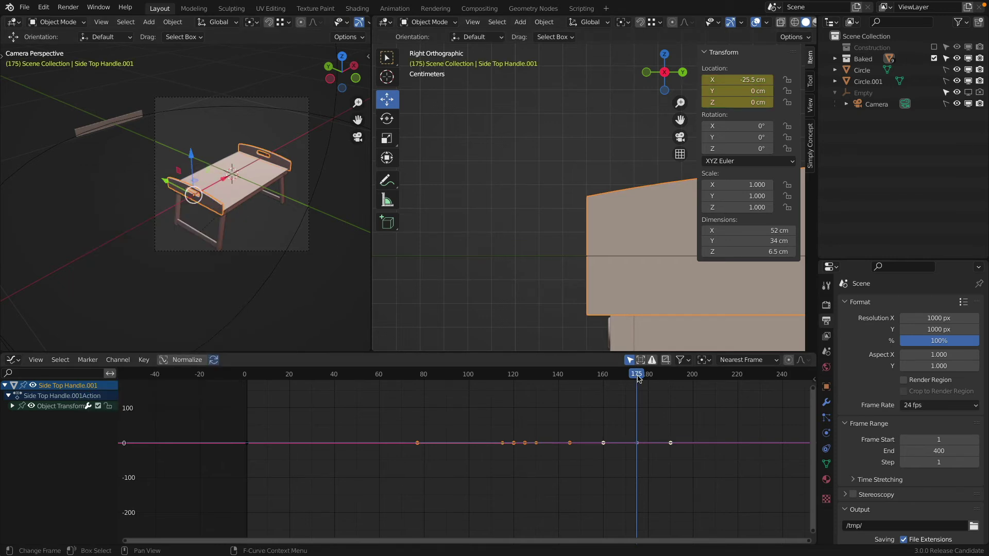
- At frame 190, move the side handles about 80.8 cm outward along X and insert a location keyframe
drag(638, 379, 671, 384)
key(g)
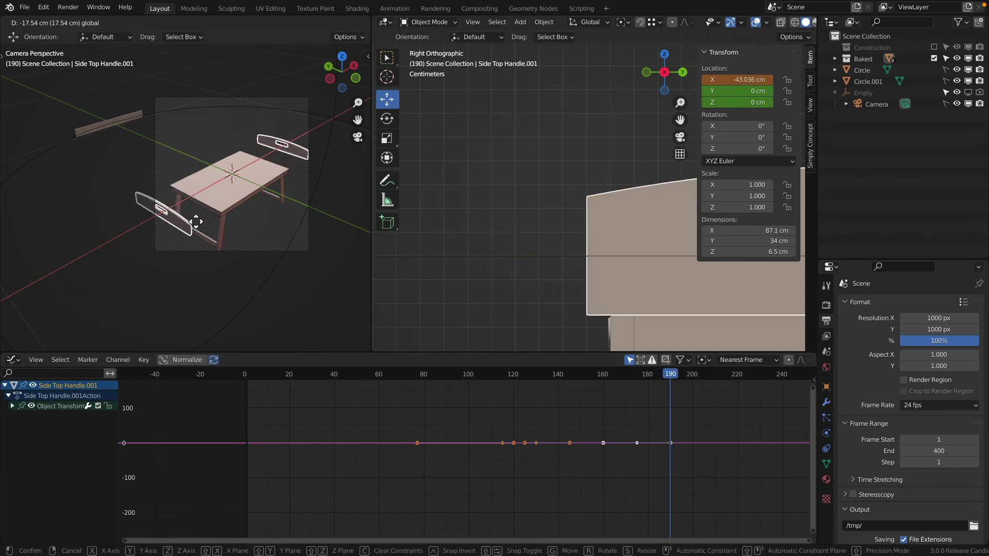
click(28, 319)
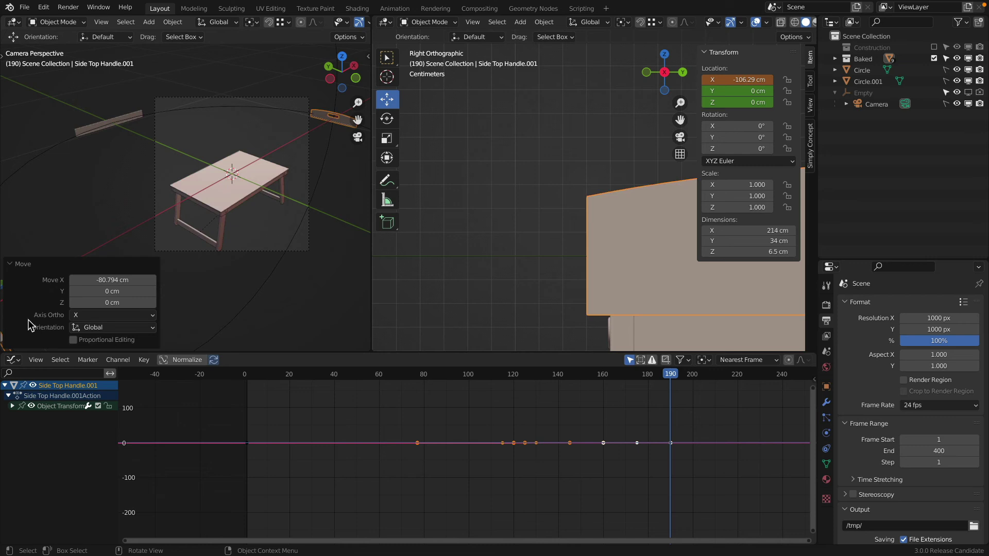
key(i)
click(225, 117)
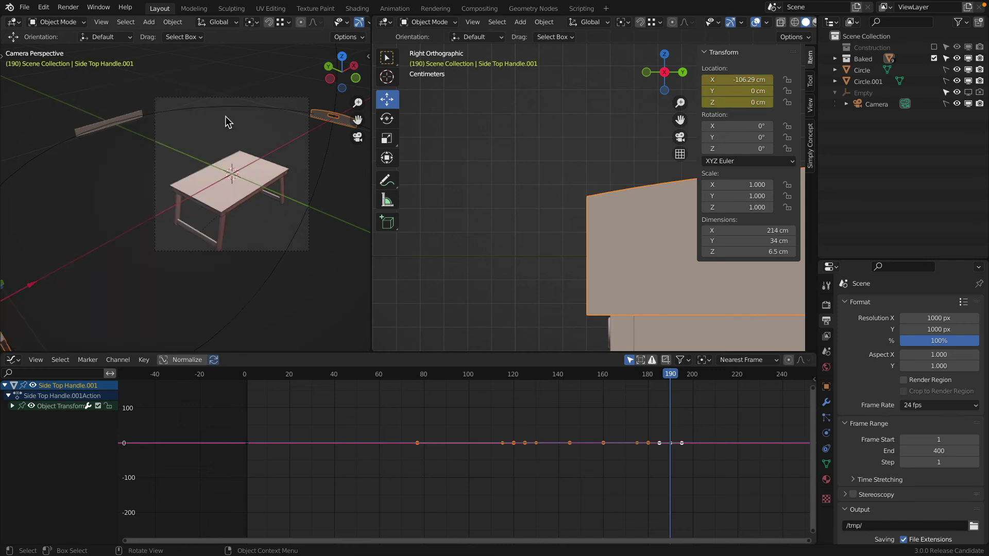
- Select the tray's bottom panel and insert a location keyframe for its assembled position at frame 190
click(265, 168)
key(i)
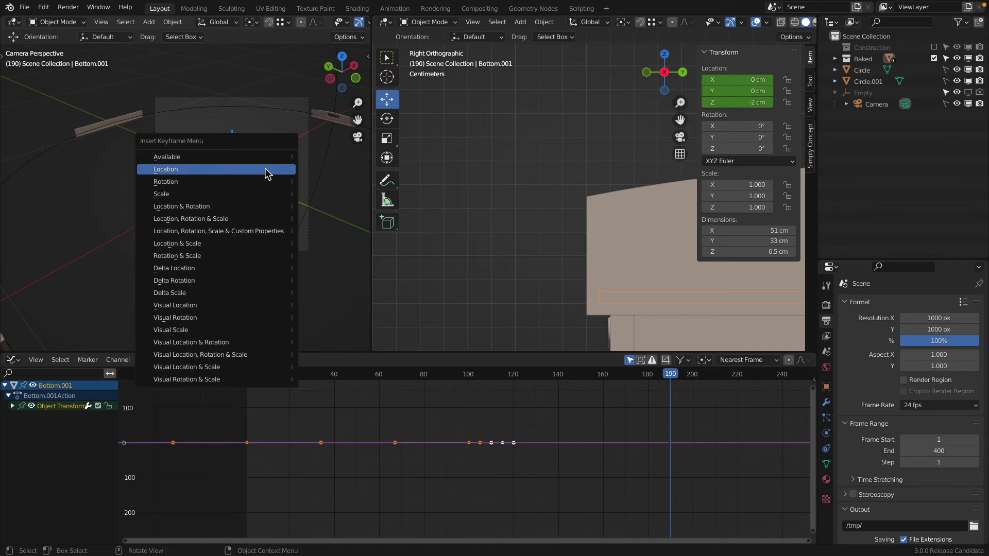
click(265, 169)
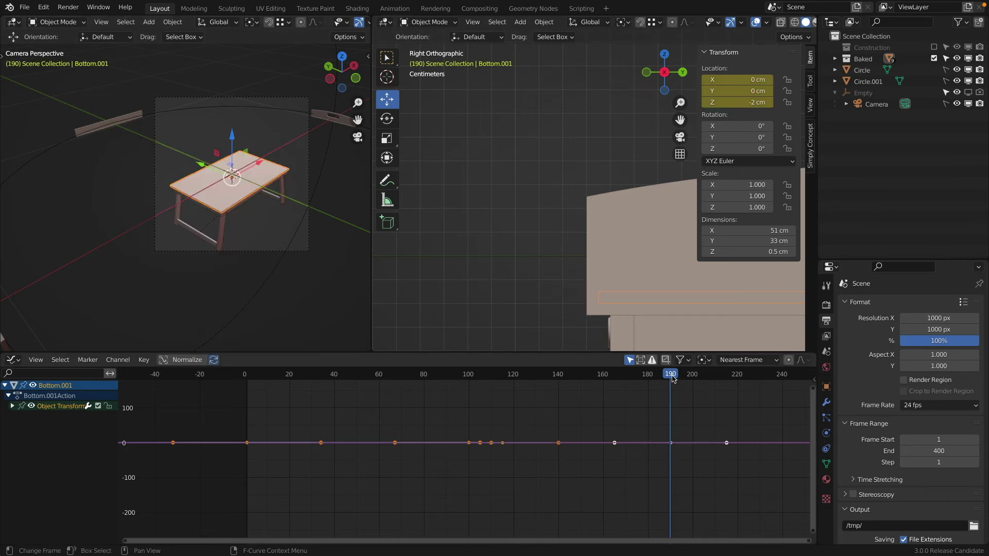
- At frame 205, raise the tray's bottom panel about 109.3 cm along Z and insert a location keyframe
drag(672, 378, 704, 386)
scroll(245, 141, down, 5)
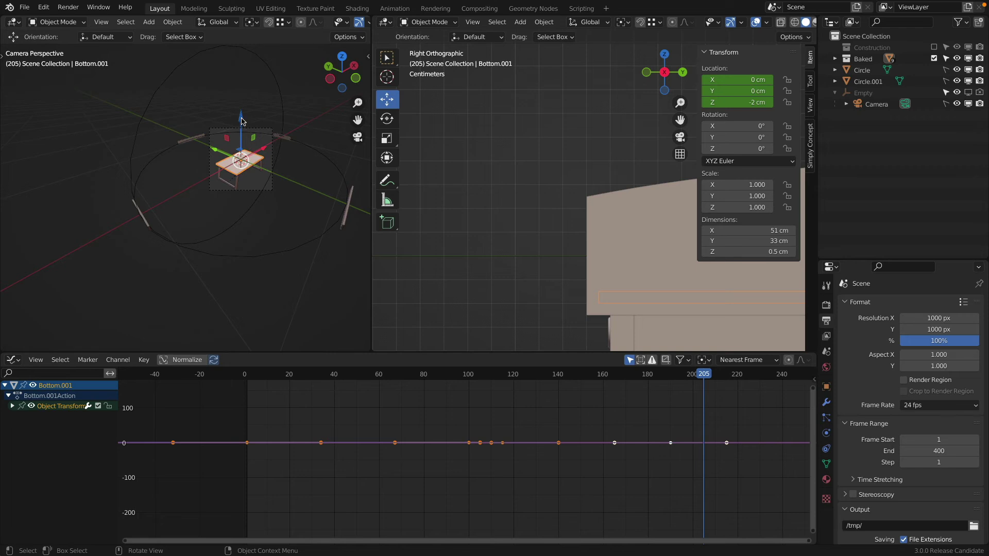
shift+middle_drag(246, 131, 246, 199)
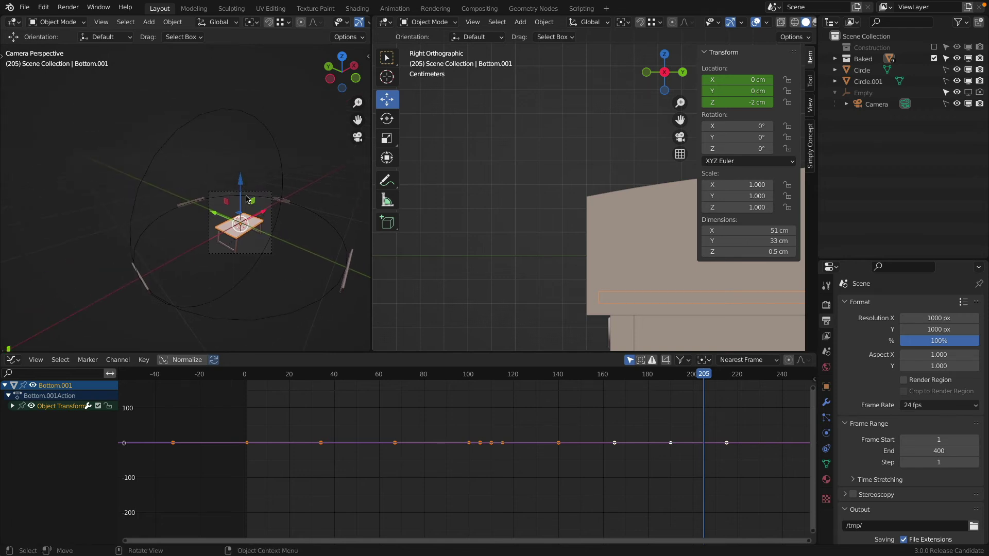
drag(241, 186, 254, 98)
key(i)
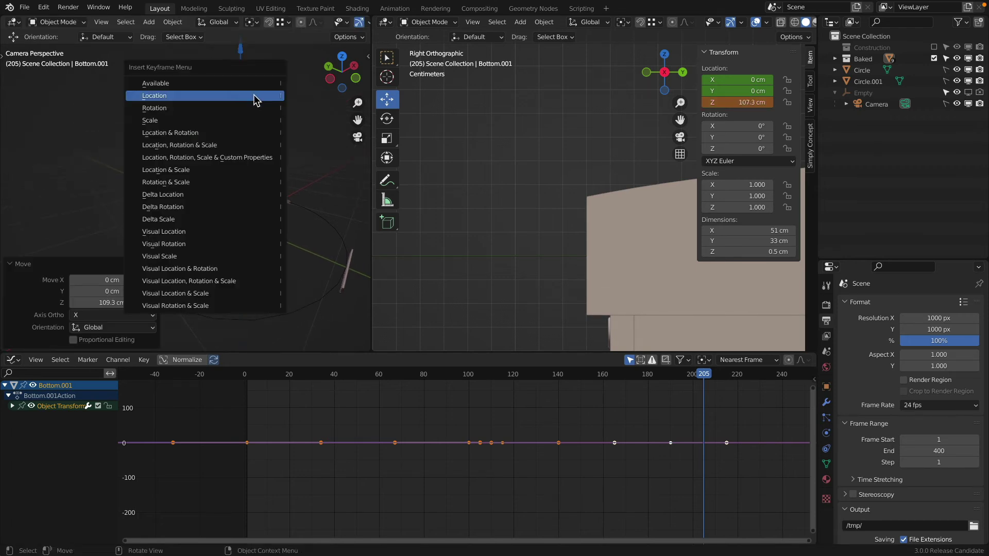
click(254, 97)
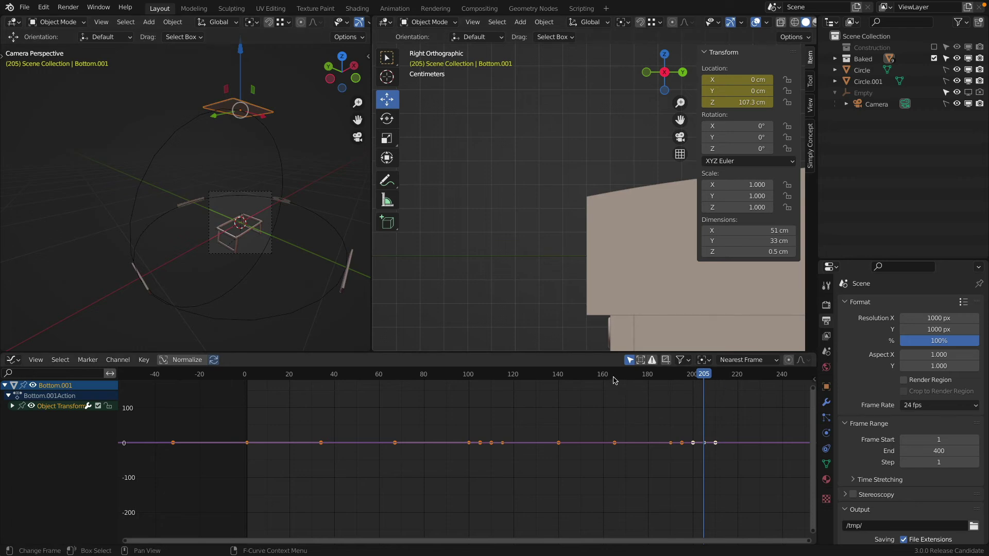
- Select the legs and insert a rotation keyframe for their unfolded position at frame 205
middle_drag(622, 407, 504, 390)
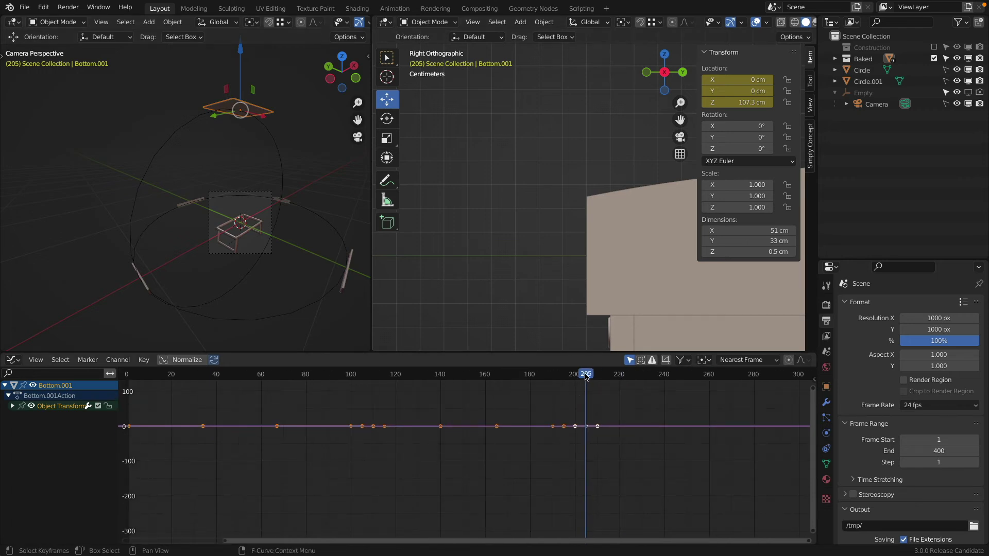
scroll(222, 232, up, 7)
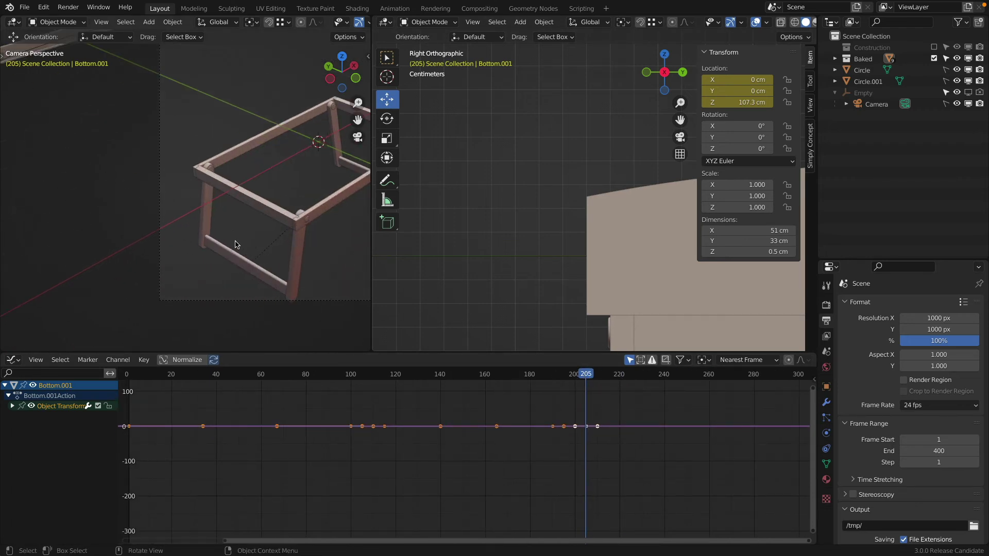
shift+middle_drag(252, 216, 236, 210)
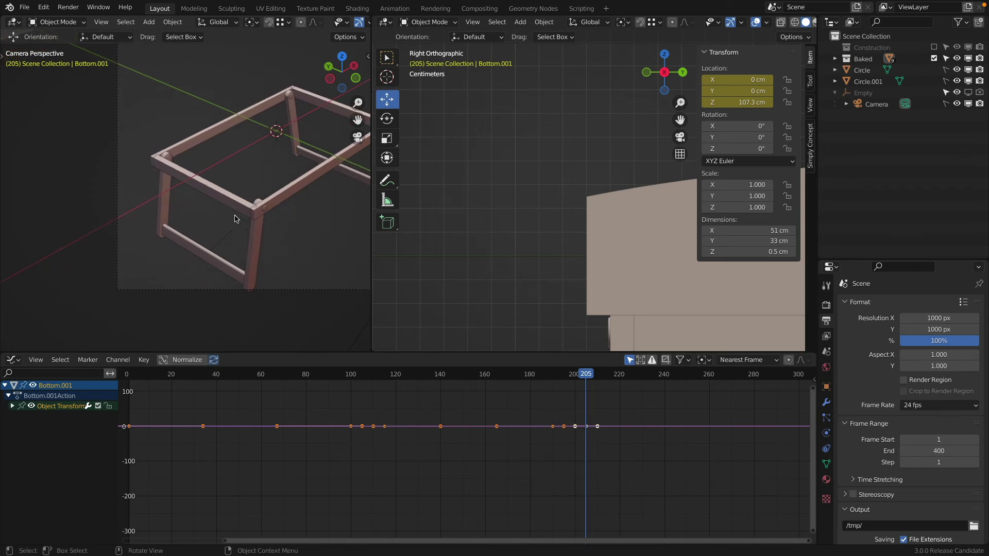
click(259, 232)
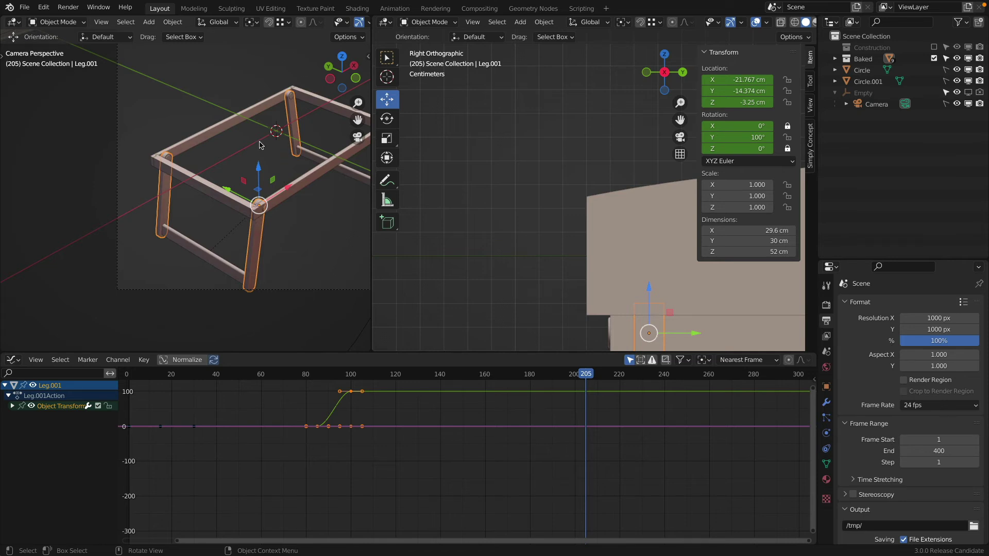
key(i)
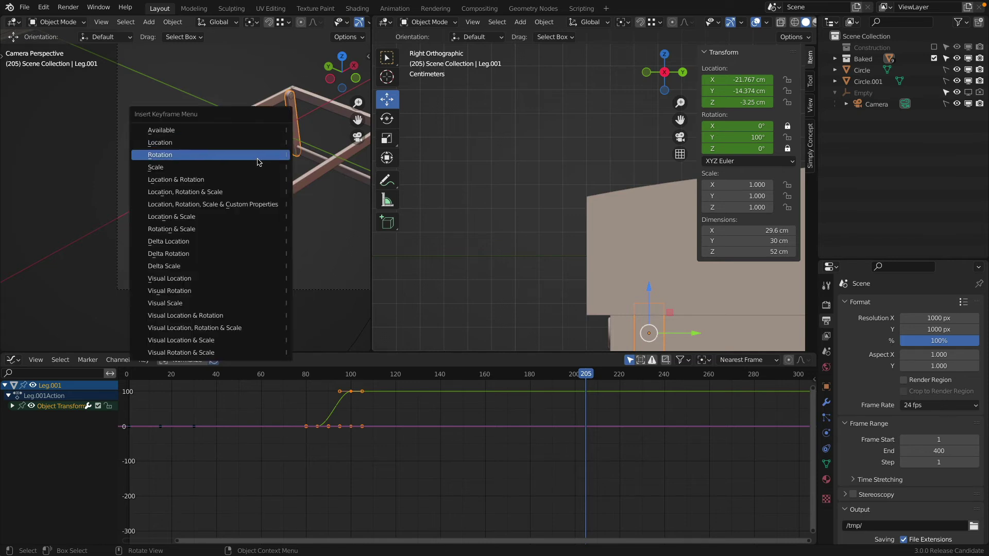
click(257, 158)
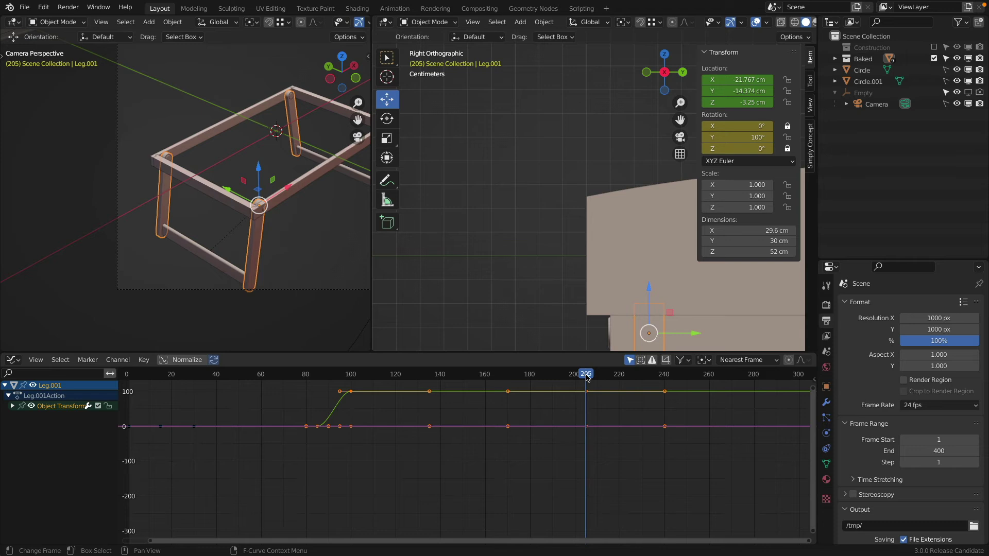
- At frame 220, fold the legs by setting their Y rotation to 0° and insert a rotation keyframe
drag(587, 378, 619, 378)
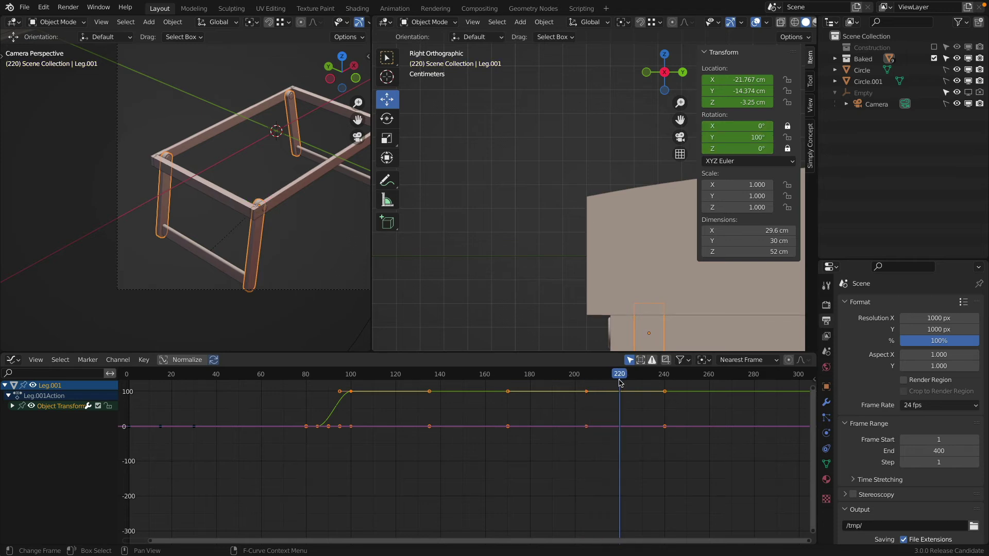
click(729, 139)
text(0)
key(Return)
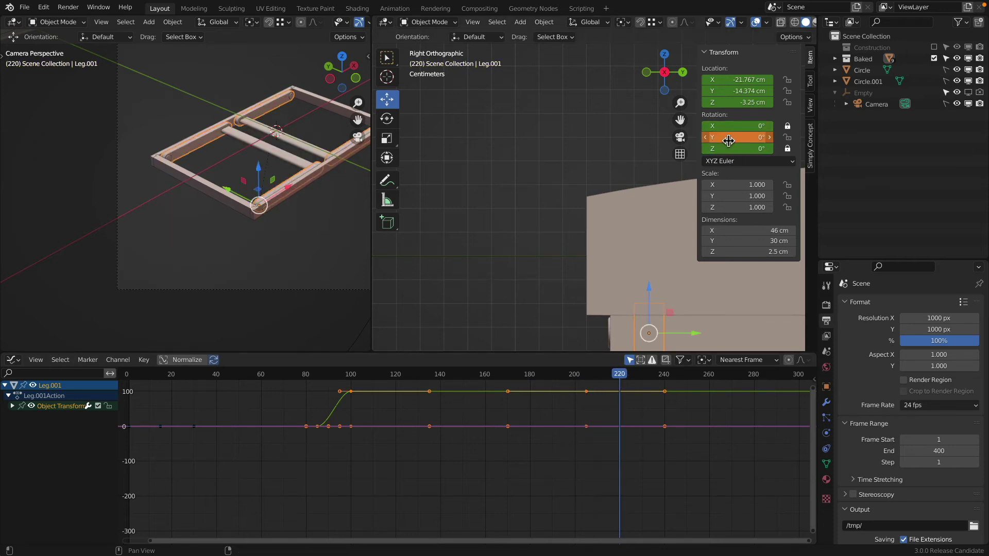
key(i)
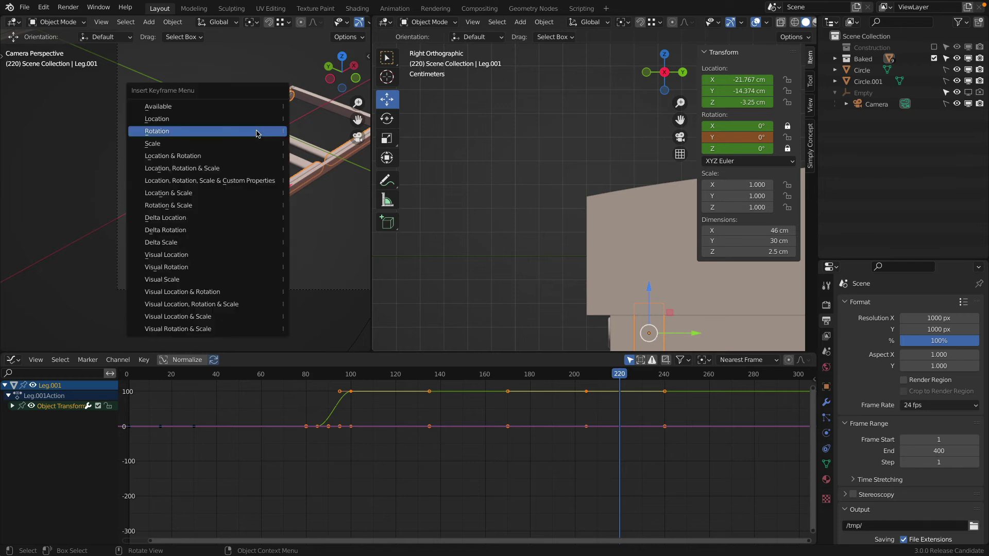
click(257, 133)
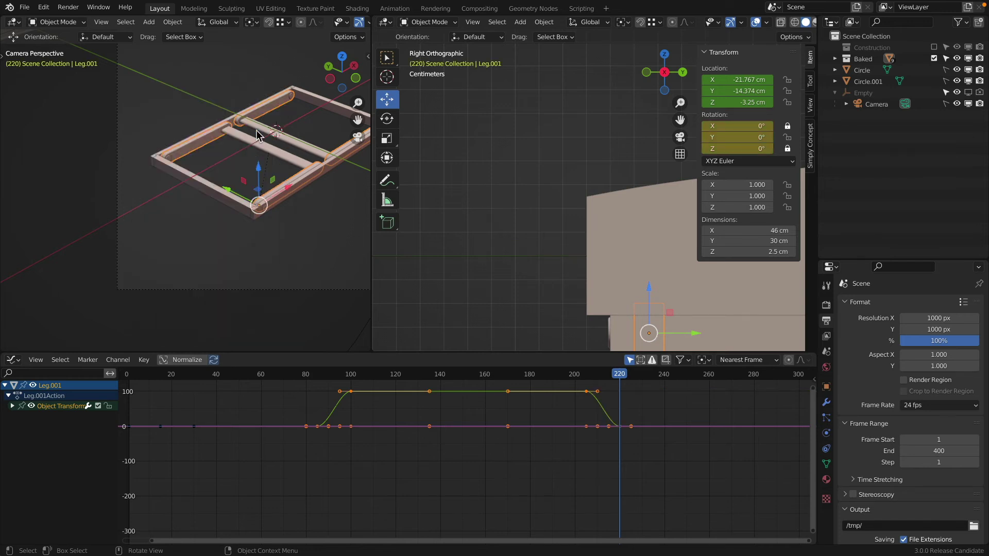
- Select the lower frame's side rails and insert a location keyframe for their assembled position at frame 220
click(196, 184)
key(i)
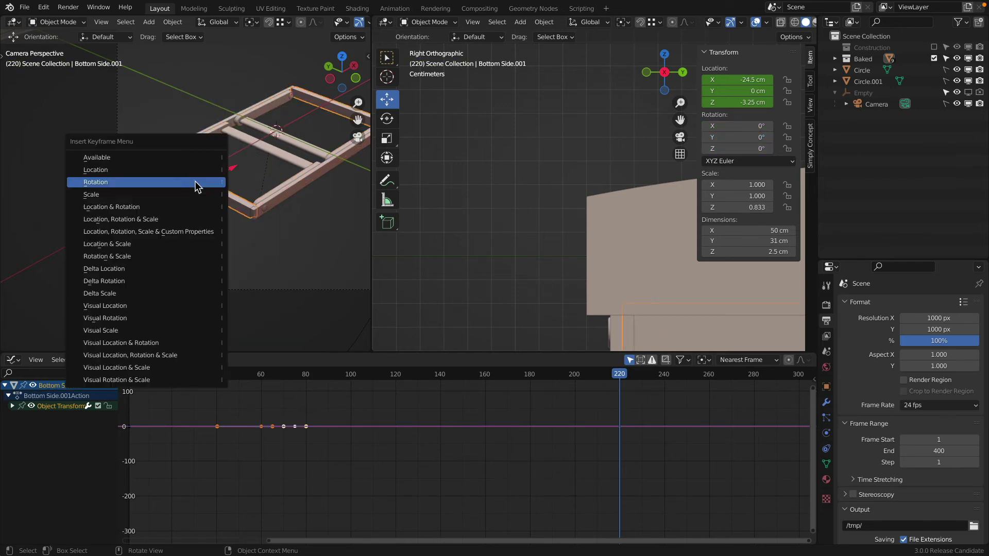
click(196, 181)
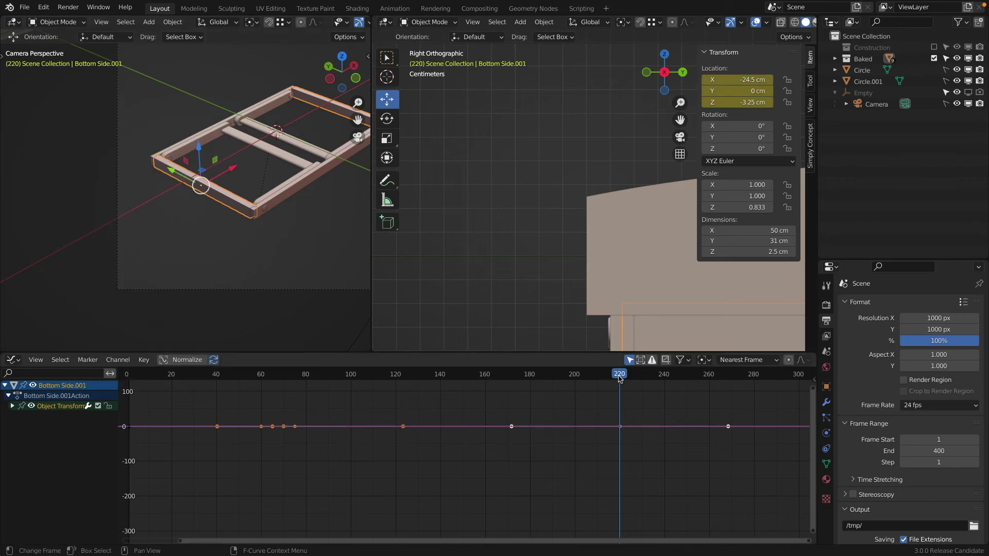
- At frame 235, move the lower side rails down along Z to about -107.1 cm and insert a location keyframe
drag(622, 380, 653, 385)
scroll(573, 264, down, 5)
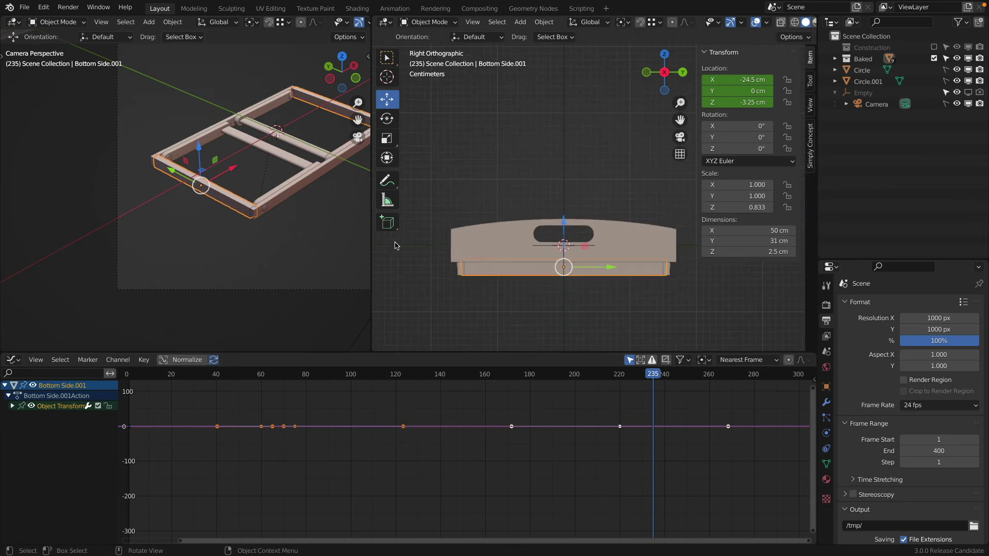
scroll(577, 266, down, 9)
scroll(573, 290, up, 6)
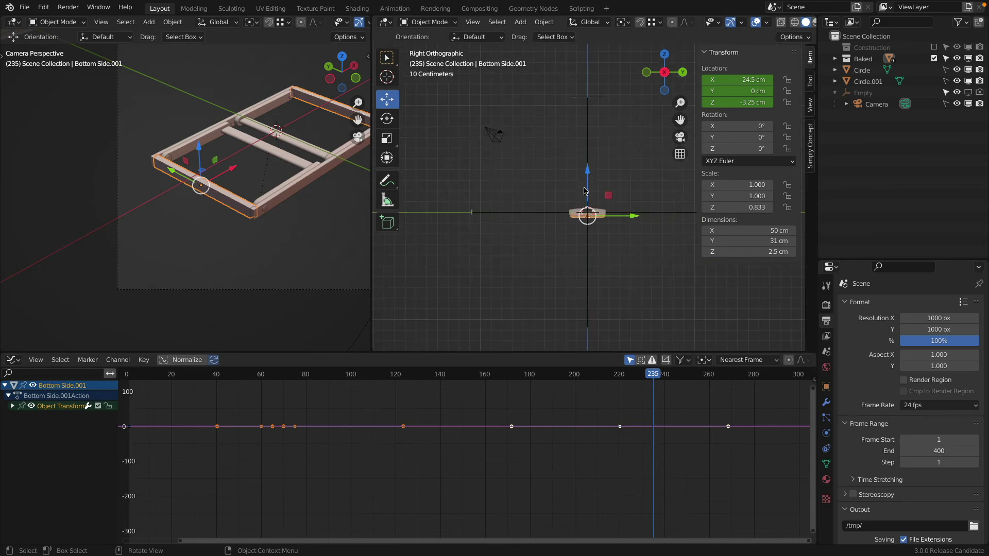
drag(587, 175, 641, 288)
middle_drag(642, 288, 589, 279)
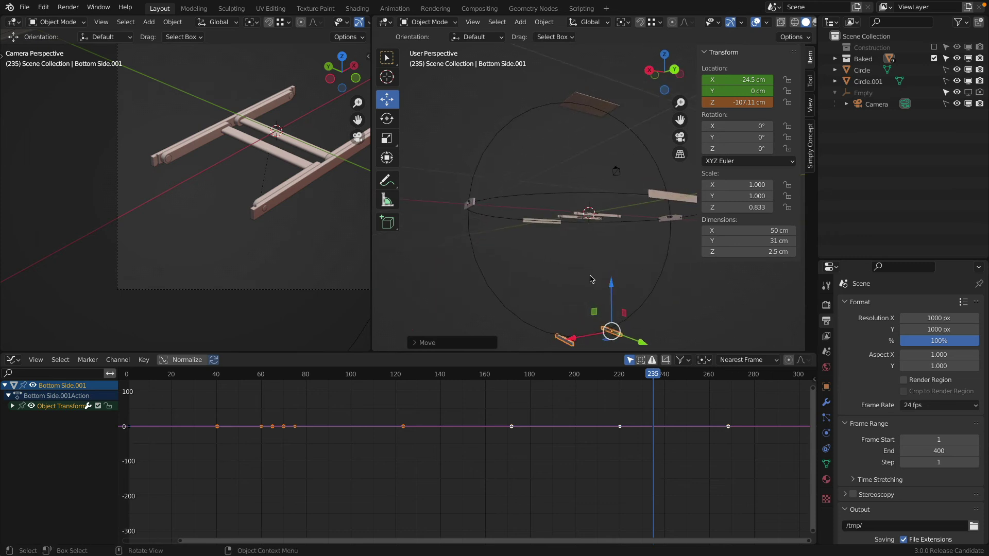
key(i)
click(592, 280)
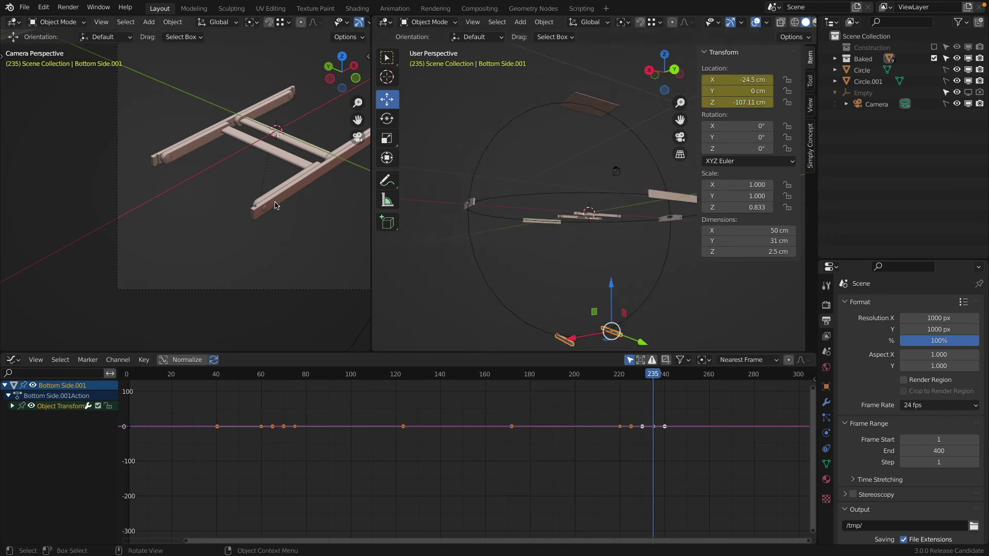
- Select the outside screws and insert a location keyframe for their assembled position at frame 235
scroll(278, 208, up, 1)
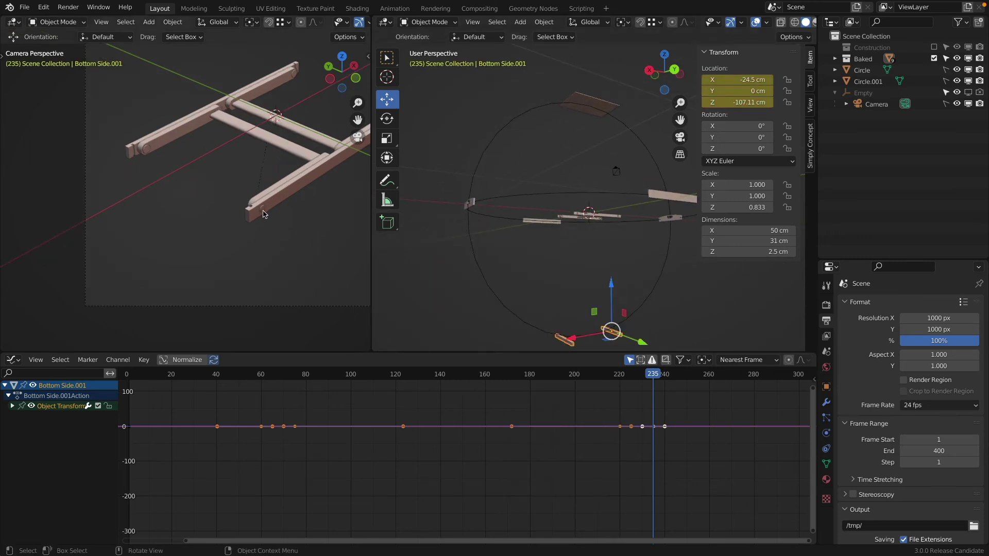
click(263, 213)
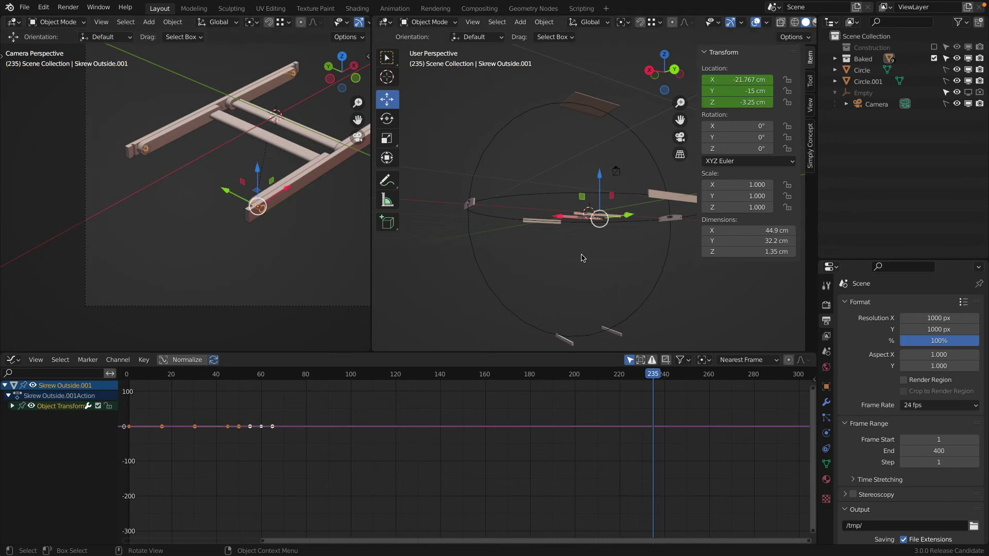
key(i)
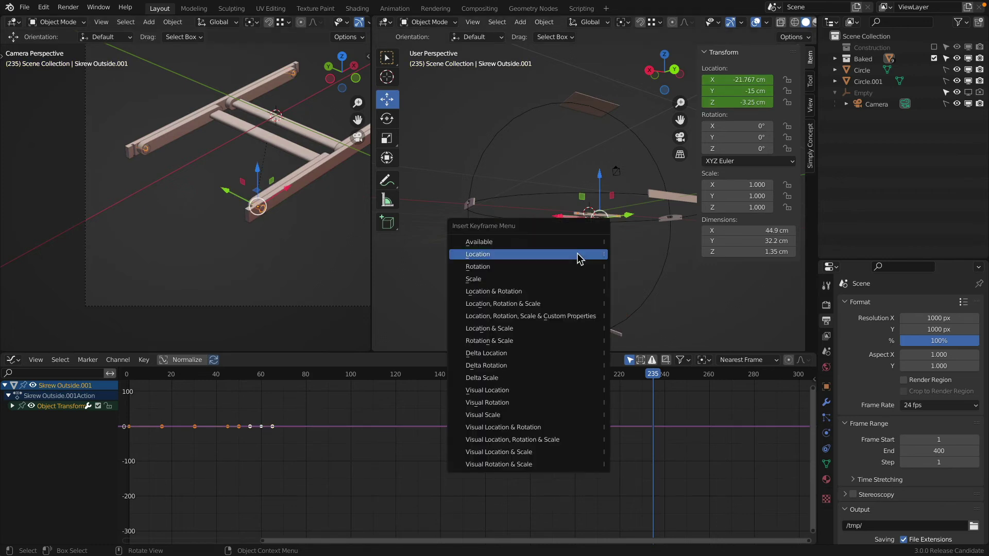
click(577, 253)
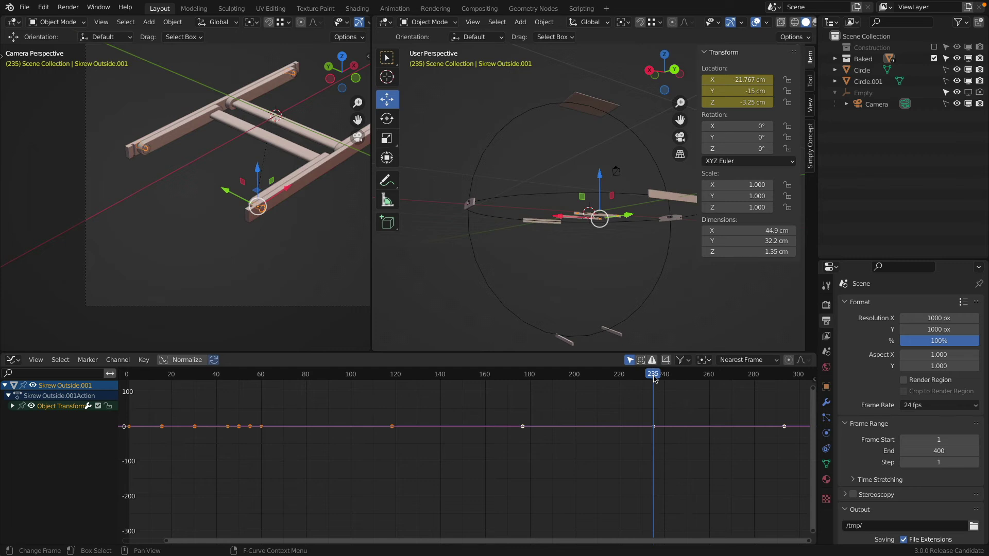
- At frame 250, move the outside screws outward along Y to about -107.7 cm and insert a location keyframe
drag(653, 379, 687, 383)
scroll(611, 208, down, 3)
middle_drag(612, 209, 618, 245)
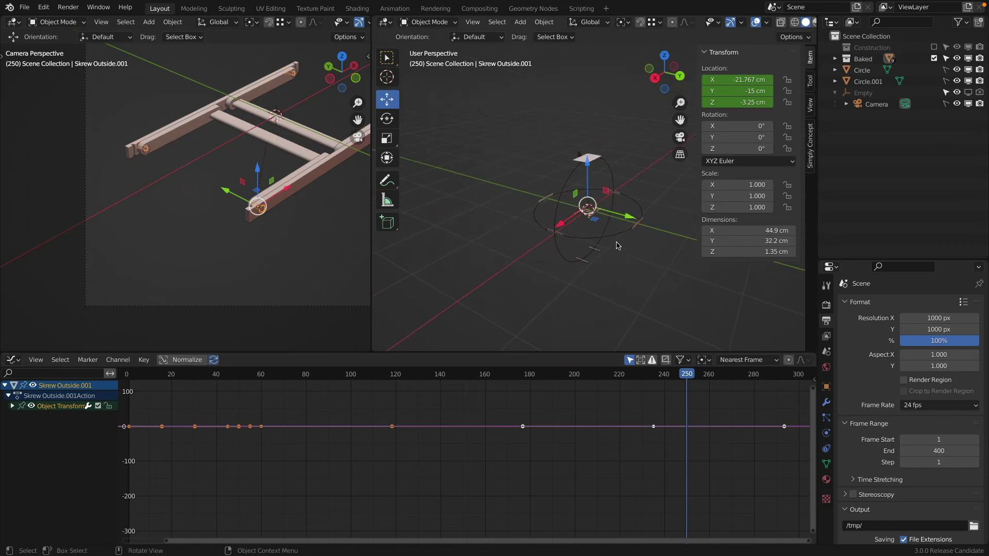
key(KP_7)
drag(585, 165, 595, 214)
scroll(595, 226, up, 5)
scroll(596, 233, up, 2)
key(i)
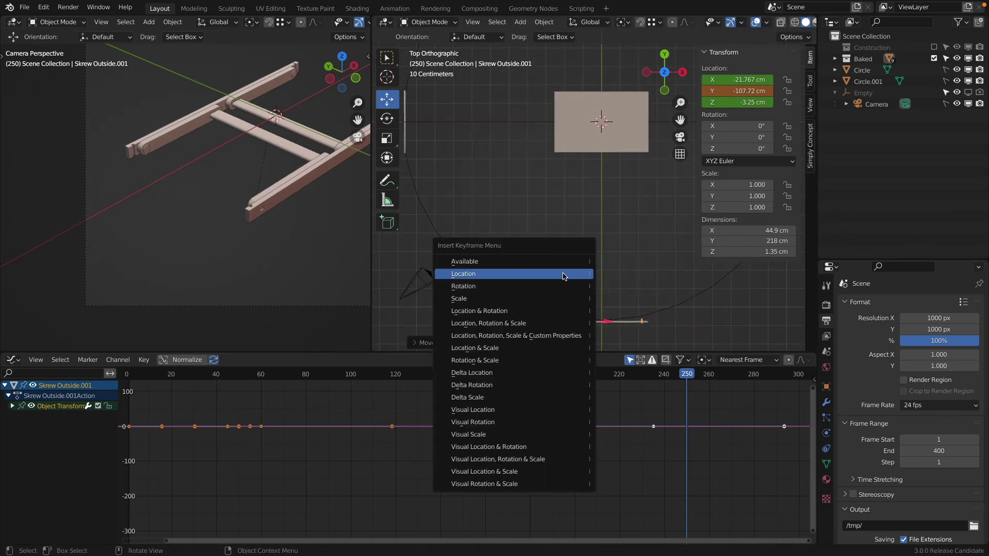
click(563, 274)
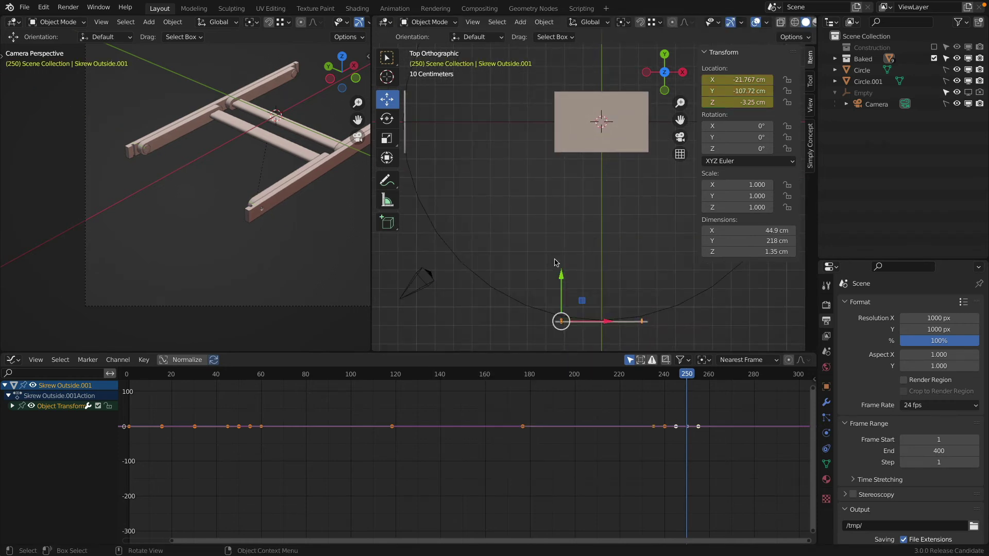
- Select the lower frame's front and back rails and insert a location keyframe for their assembled position at frame 250
click(273, 202)
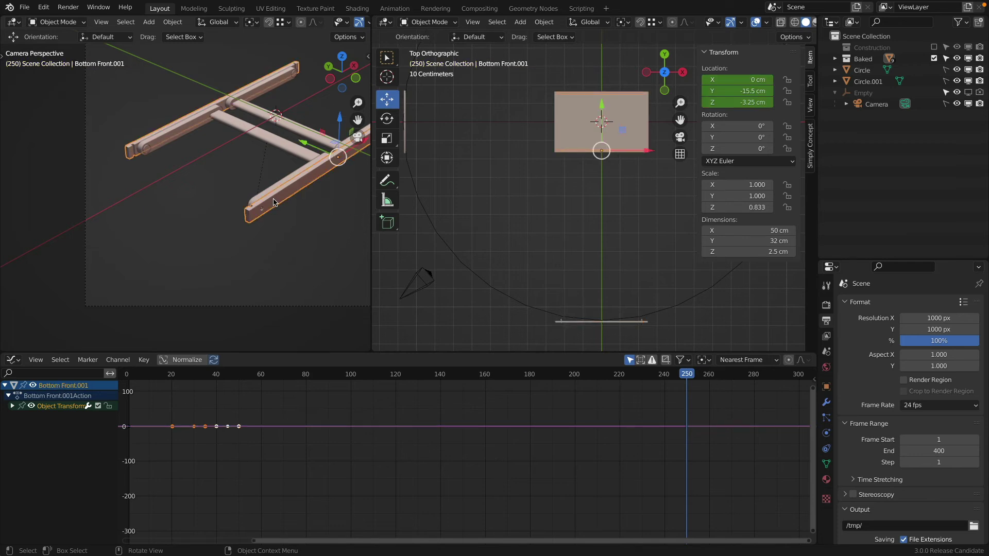
key(i)
click(616, 214)
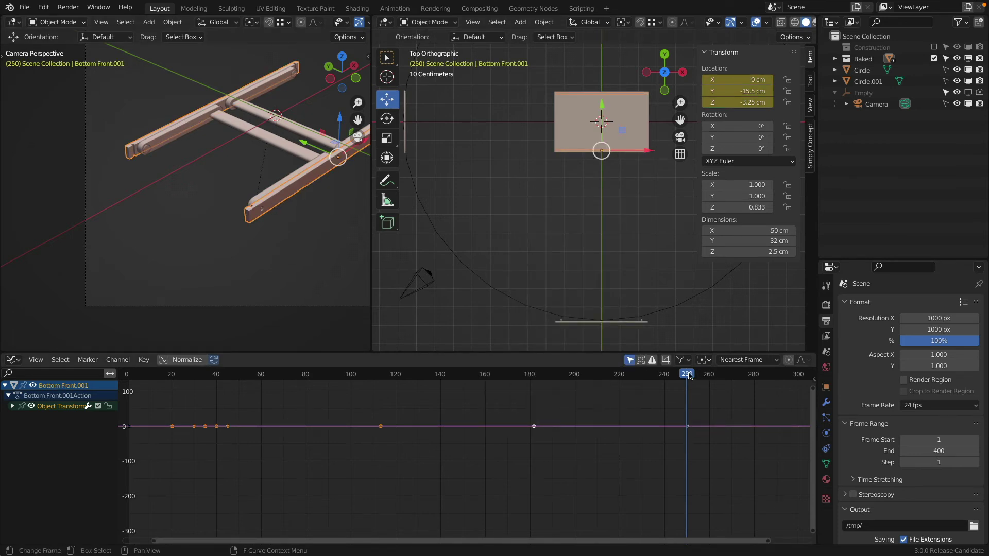
- At frame 265, move the lower frame's front and back rails outward along Y to about -107.3 cm and insert a location keyframe
drag(690, 378, 720, 382)
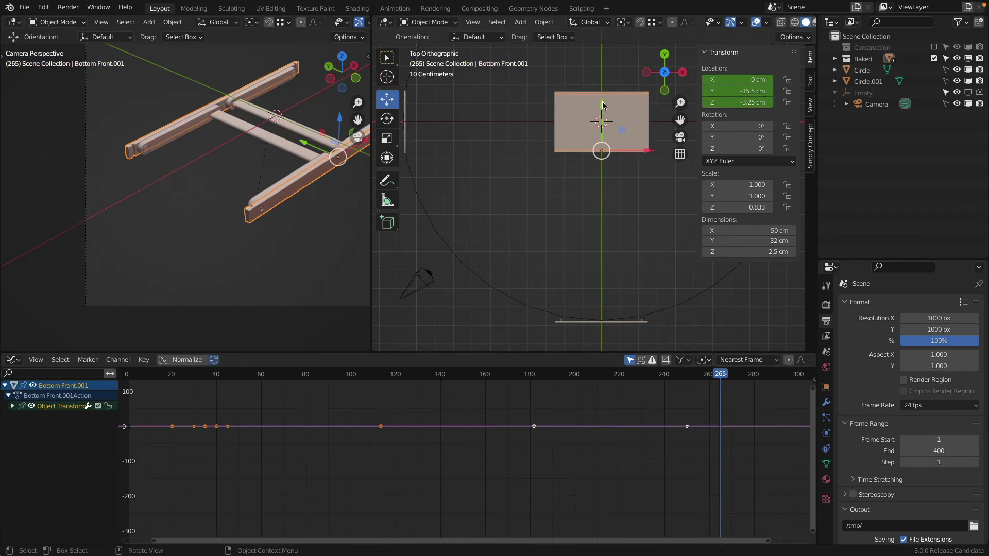
drag(604, 105, 603, 278)
key(i)
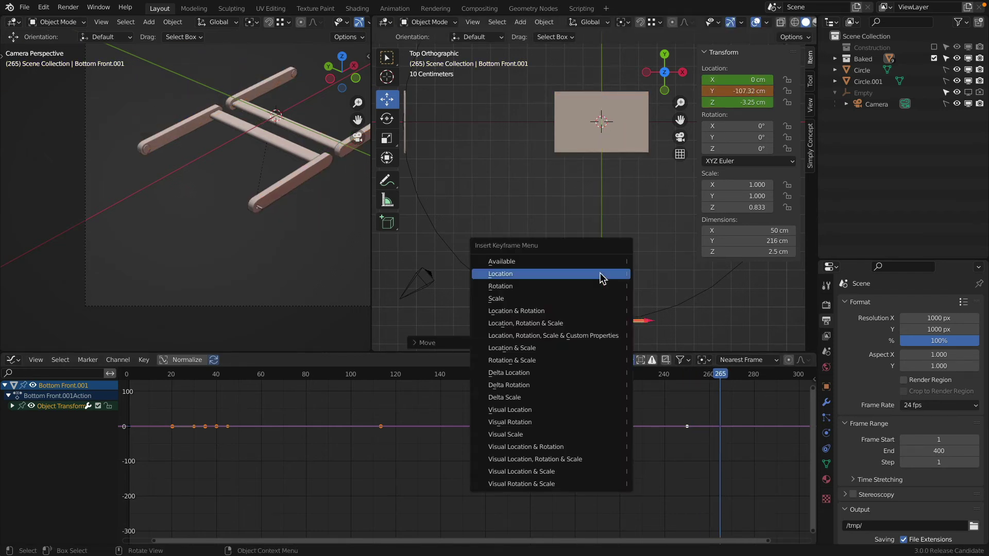
click(599, 274)
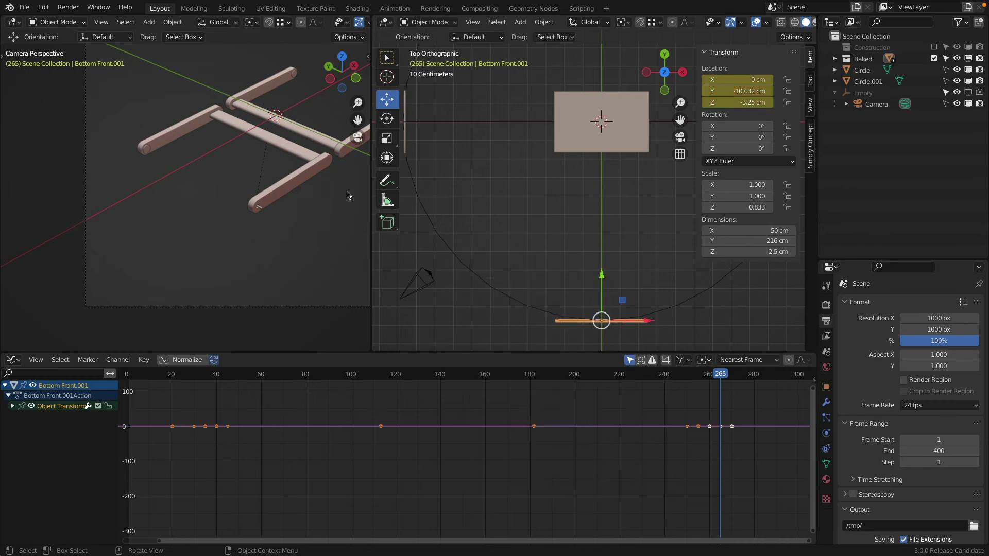
- Select the legs and insert a location keyframe for their assembled position at frame 265
click(300, 186)
key(i)
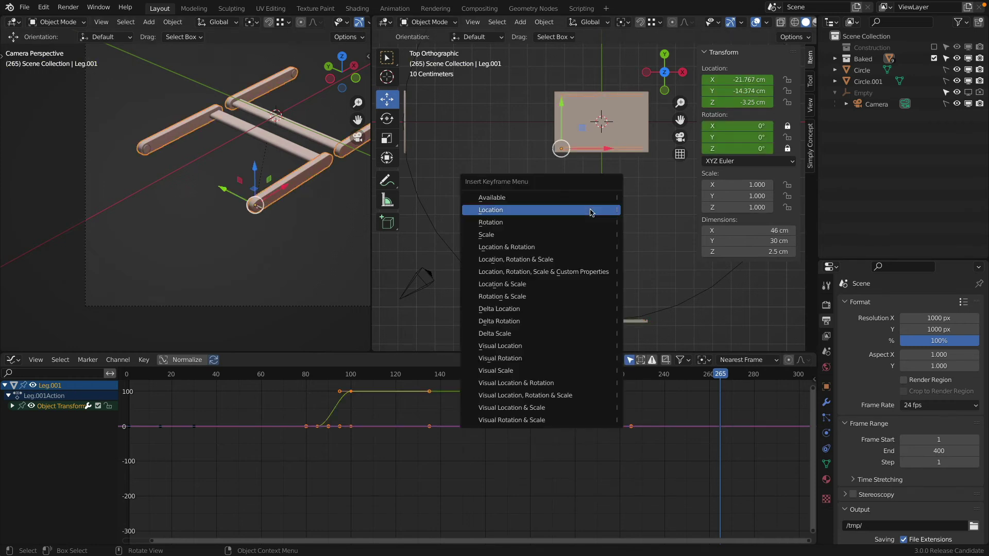
click(591, 212)
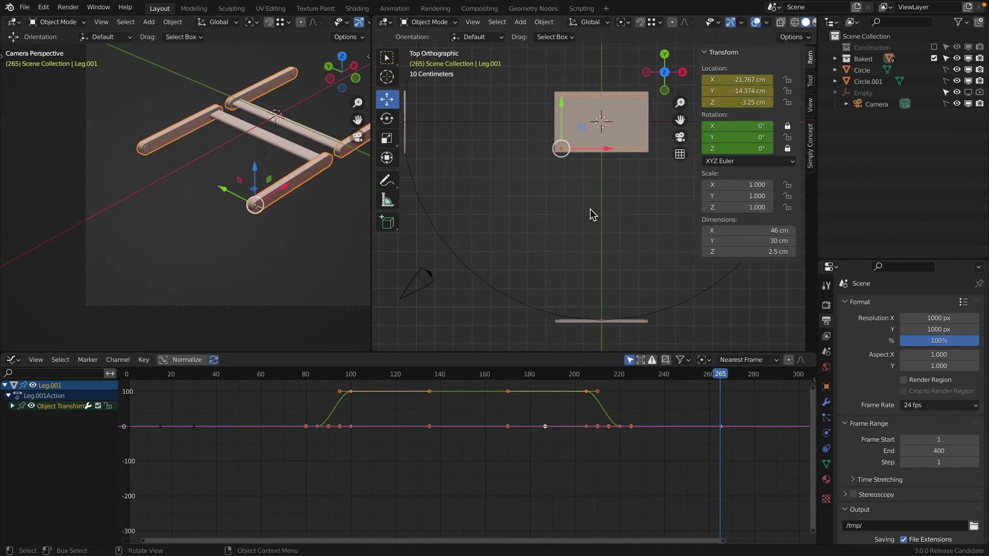
- At frame 280, move the legs outward along Y to about -109 cm and insert a location keyframe
middle_drag(739, 431, 524, 432)
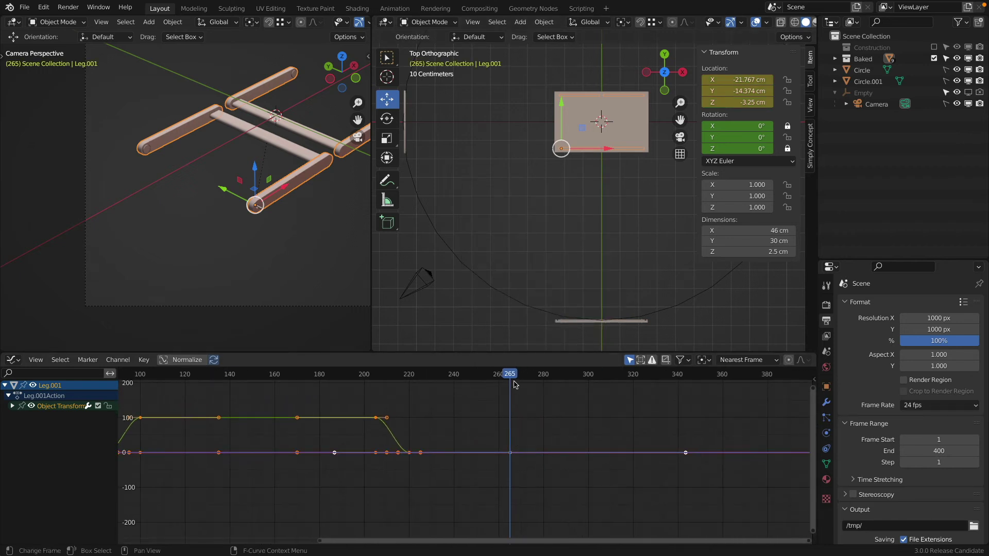
drag(511, 379, 545, 386)
drag(562, 103, 586, 279)
key(i)
click(584, 278)
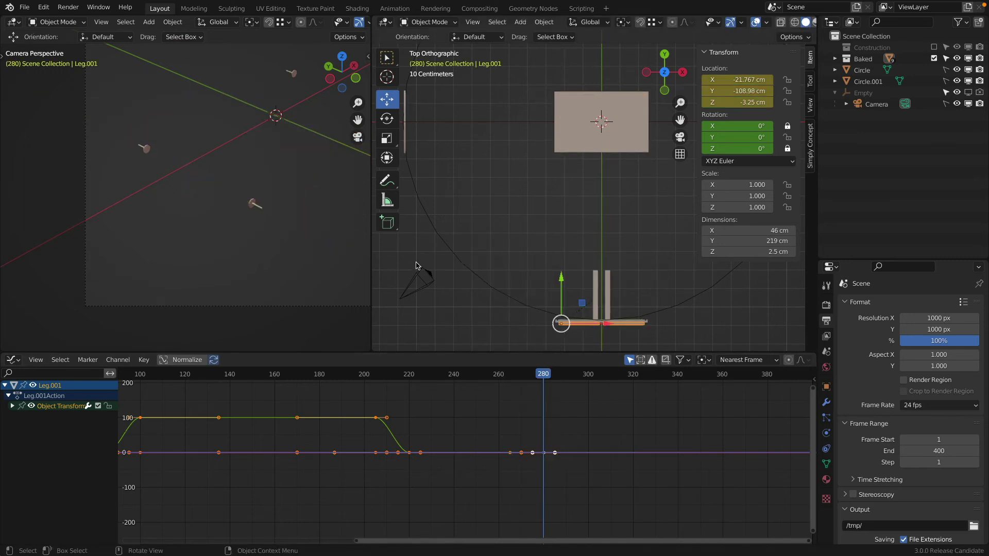
- Select the inside screws and insert a location keyframe for their assembled position at frame 280
click(252, 205)
key(i)
click(551, 197)
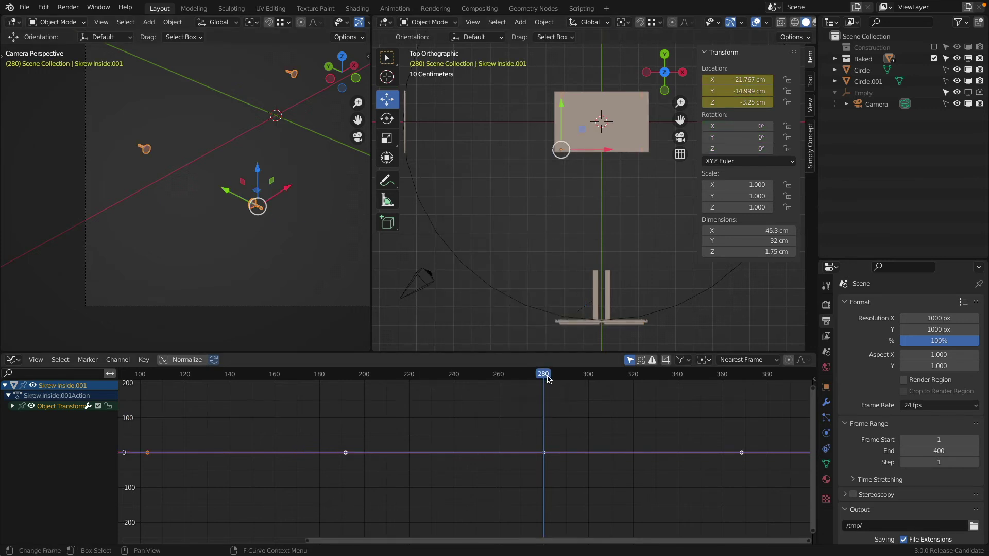
- At frame 295, move the inside screws outward along Y to about -107.1 cm and insert a location keyframe
drag(547, 379, 578, 382)
key(g)
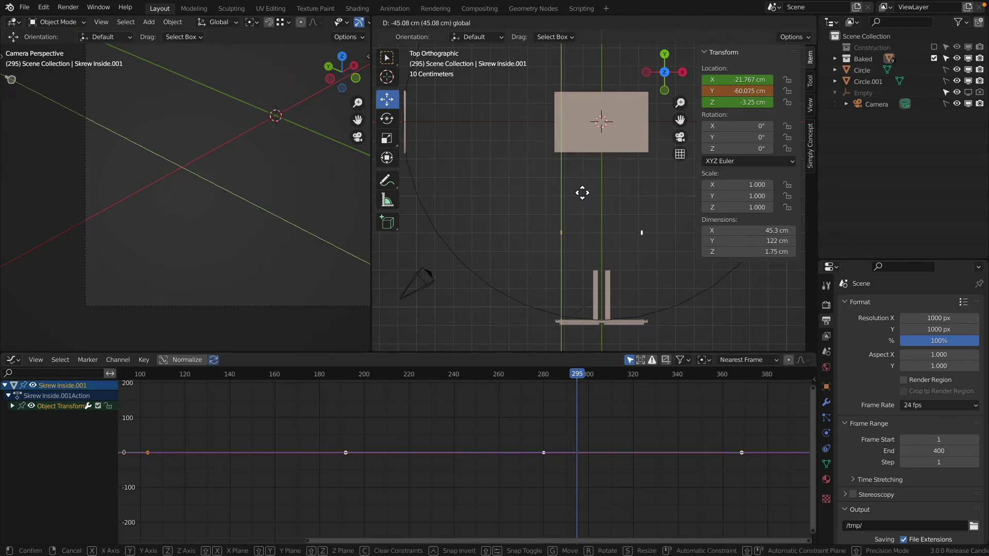
click(578, 280)
key(i)
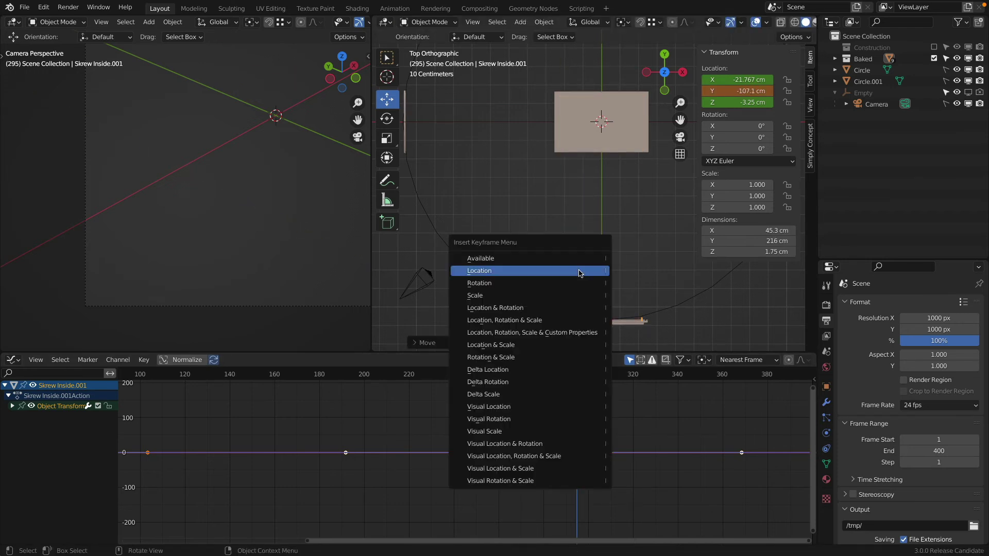
click(579, 269)
- Set the animation's end frame to 300
scroll(245, 184, down, 5)
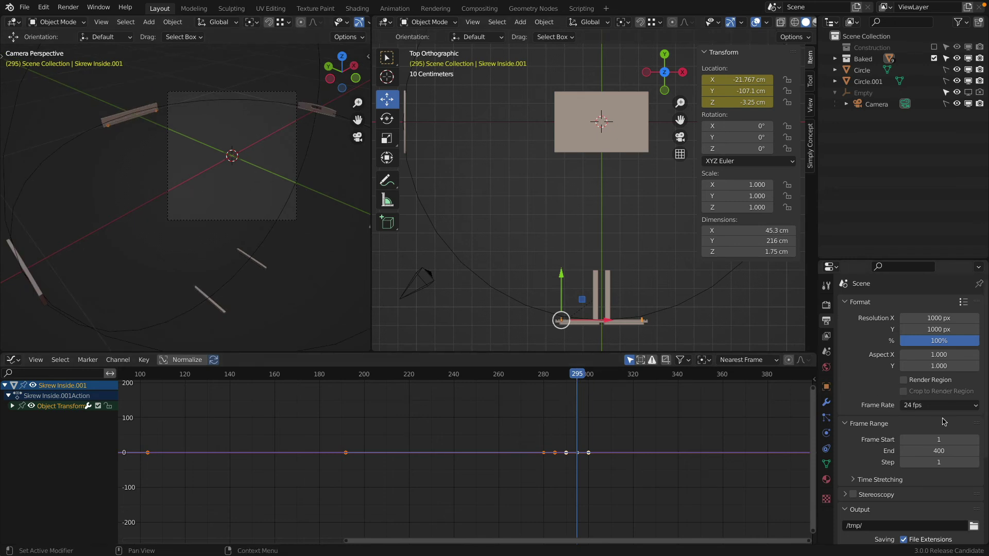
click(944, 452)
text(300)
key(Return)
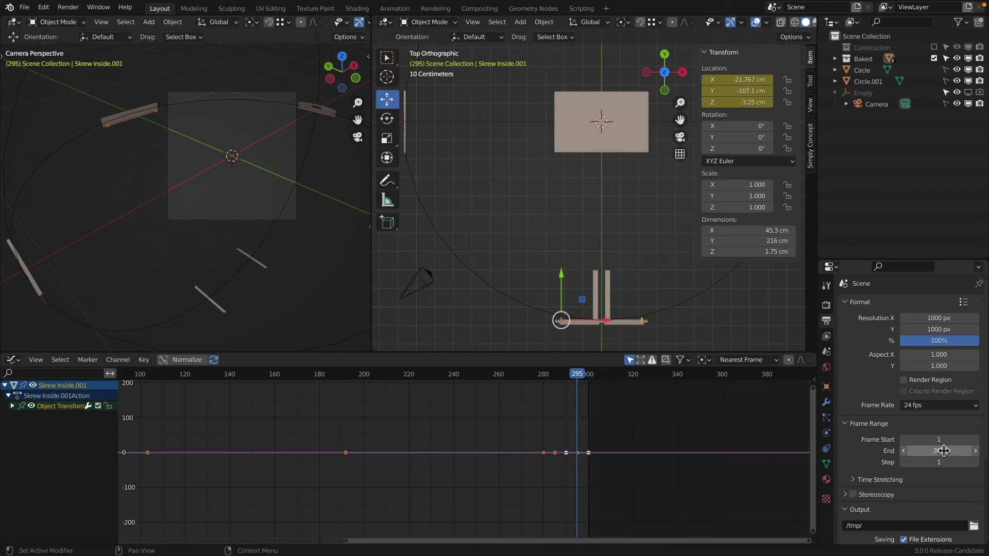
- Play the animation from frame 1 to check the full assembly and disassembly sequence in the camera view
scroll(450, 397, down, 10)
middle_drag(390, 412, 537, 433)
scroll(537, 433, down, 3)
drag(629, 376, 391, 394)
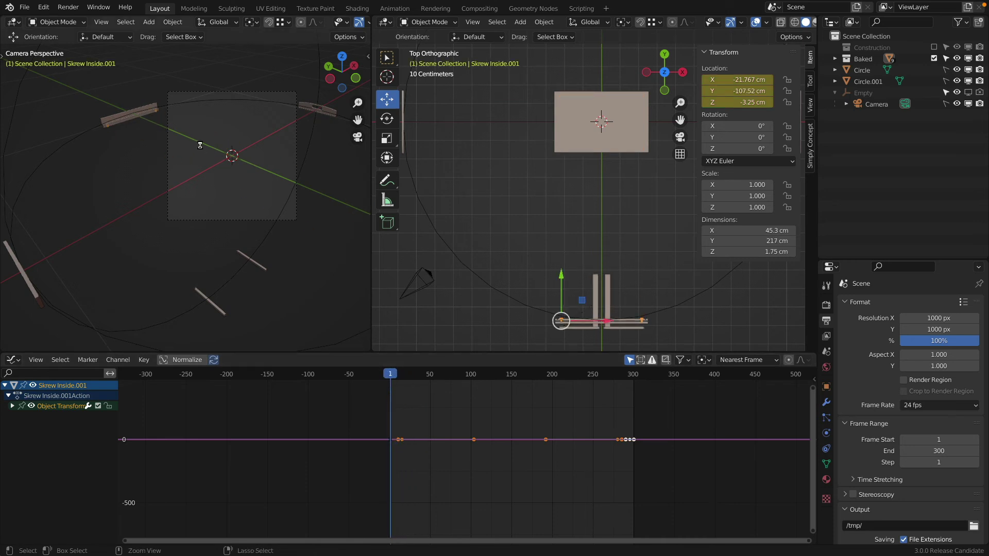
scroll(245, 164, up, 3)
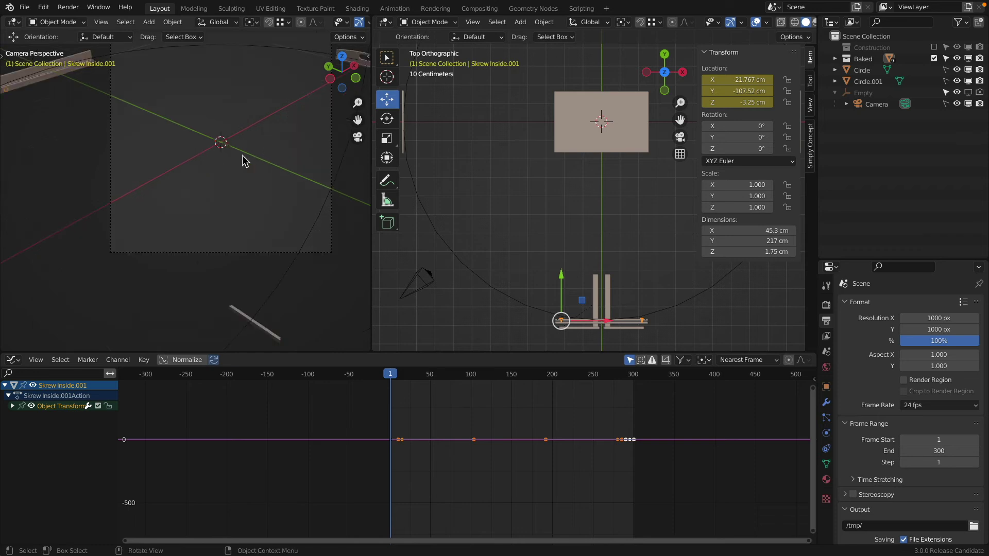
shift+middle_drag(238, 136, 226, 170)
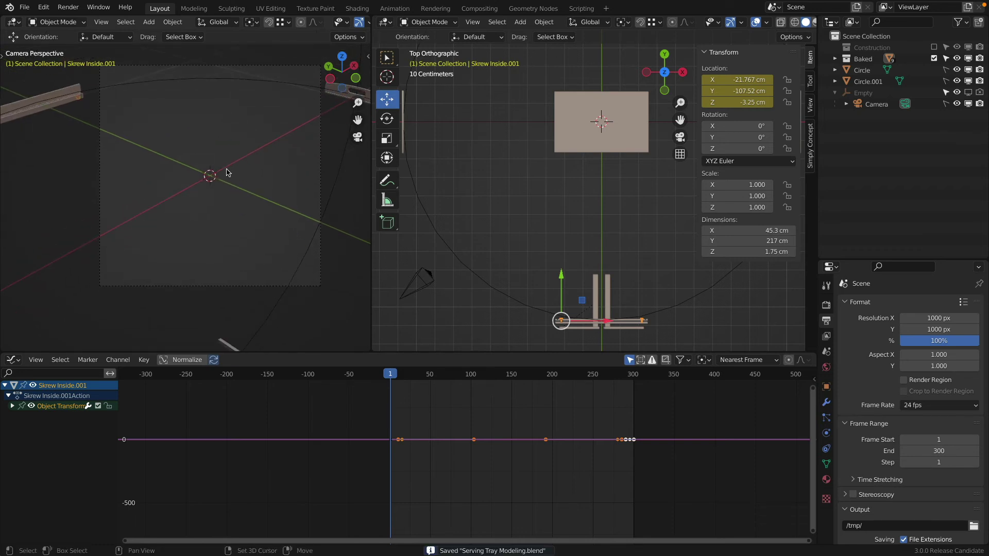
key(space)
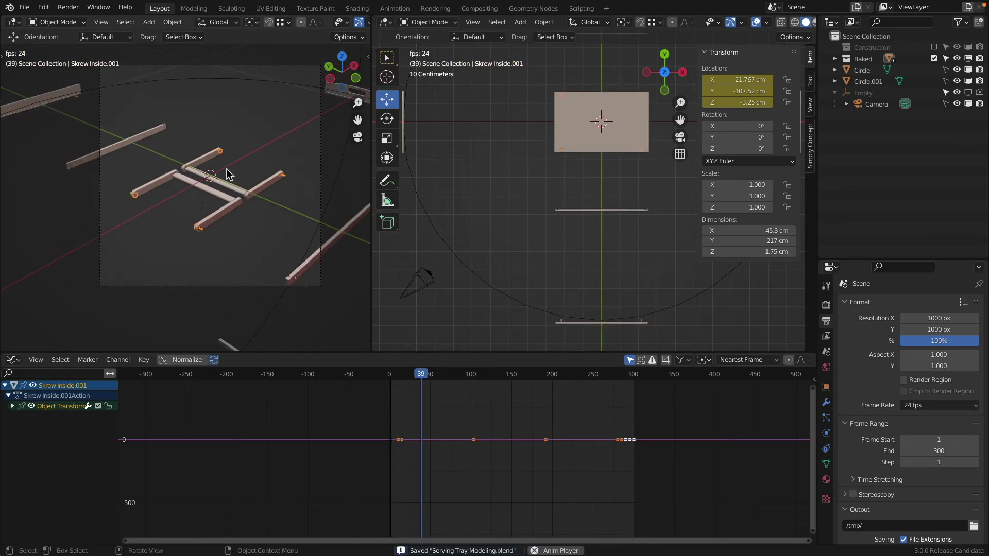
key(a)
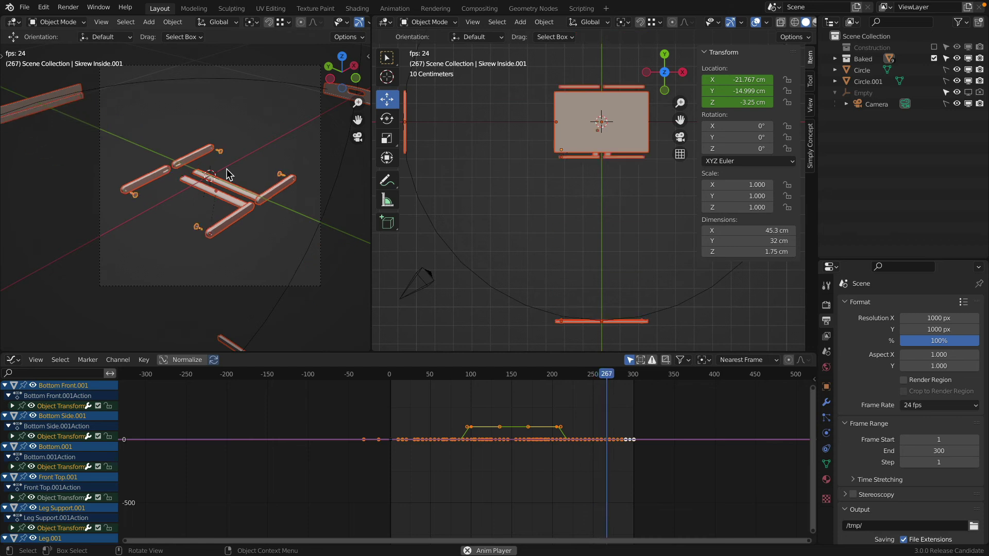
key(Escape)
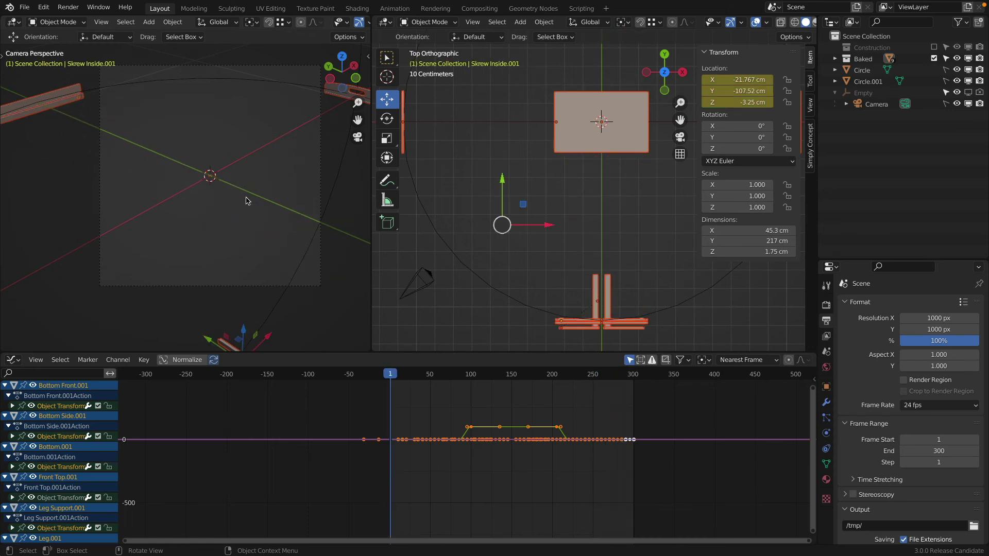
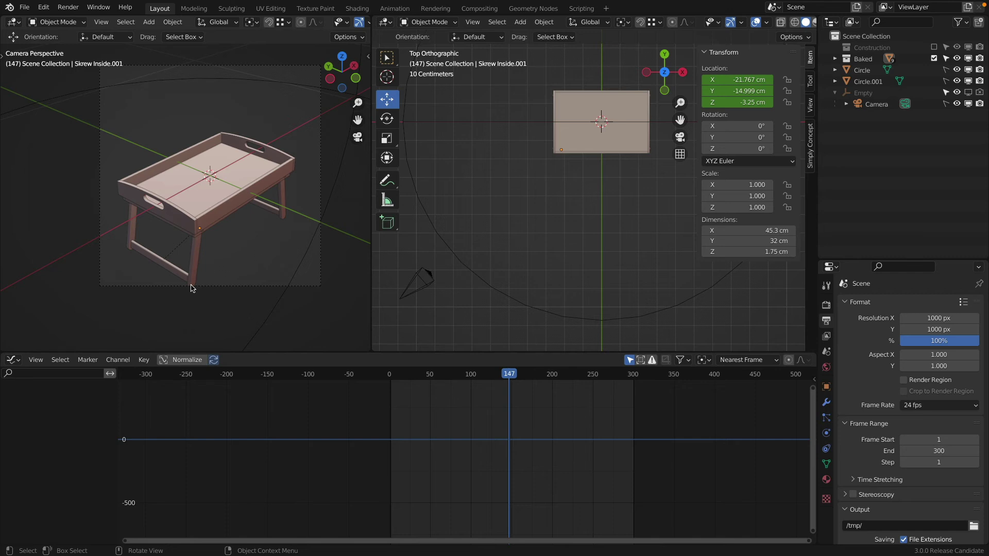
- Enable the camera's parent Empty in the viewports and move it down along Z to about -8.5 cm
middle_drag(617, 215, 565, 150)
scroll(565, 150, down, 3)
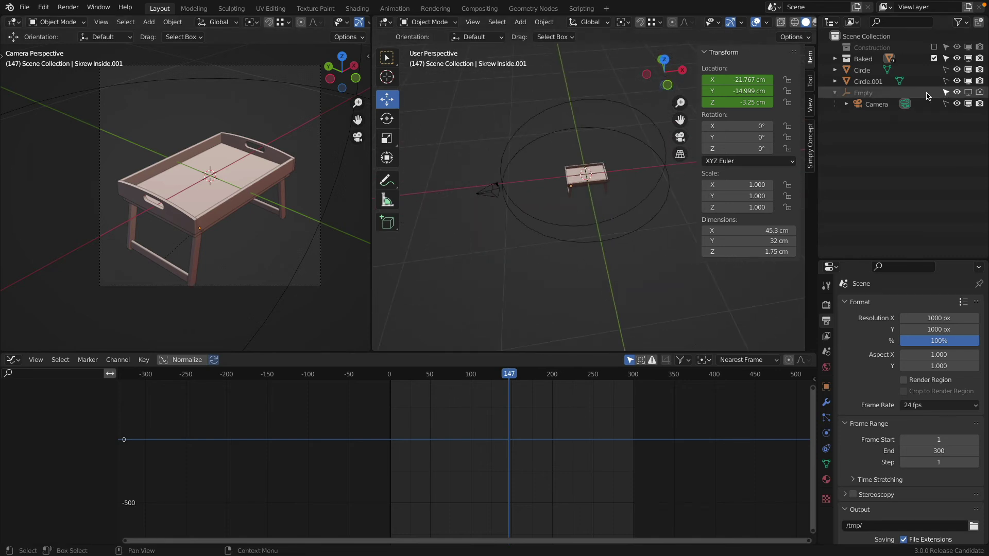
click(874, 95)
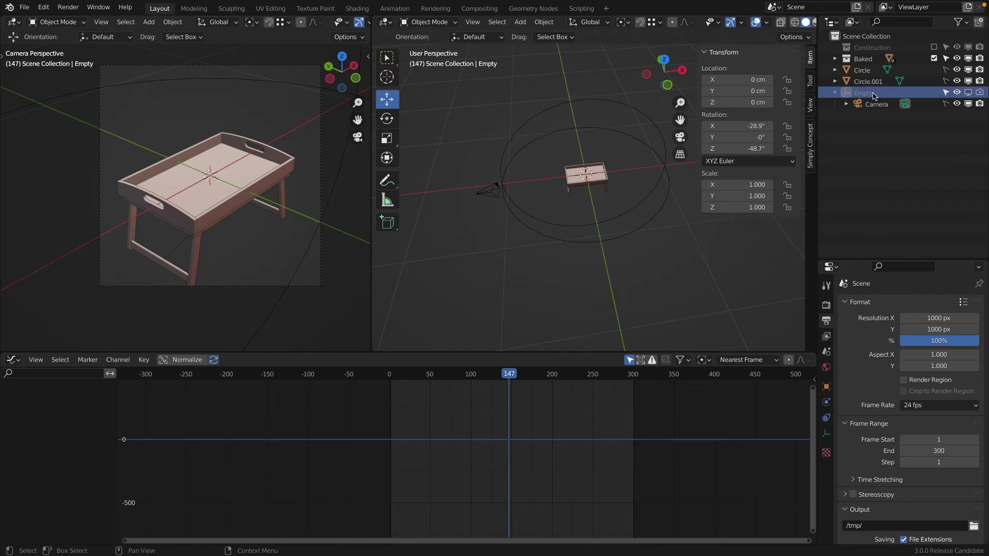
click(864, 94)
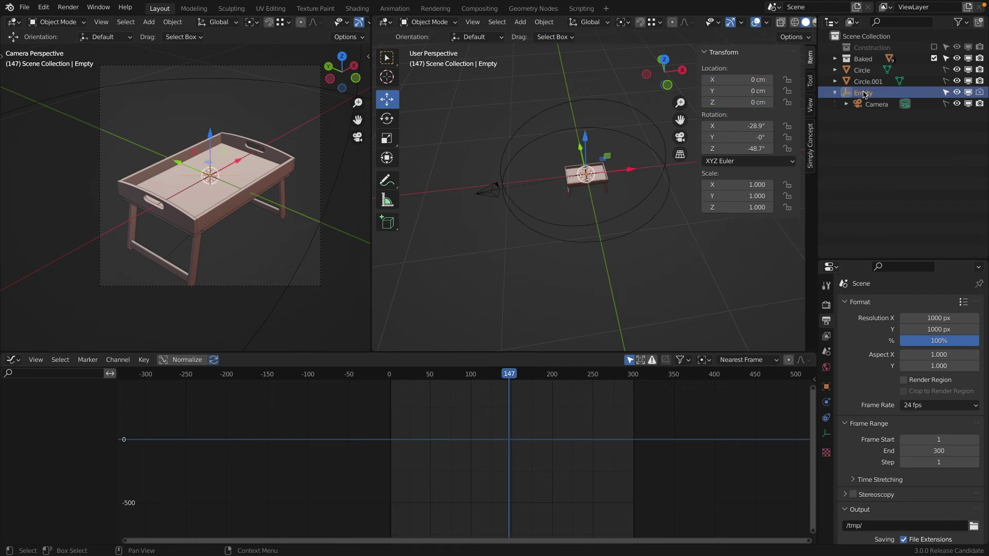
drag(585, 137, 595, 149)
- Inspect the camera framing at frame 1 and of the assembled tray table at frame 150
drag(505, 374, 391, 424)
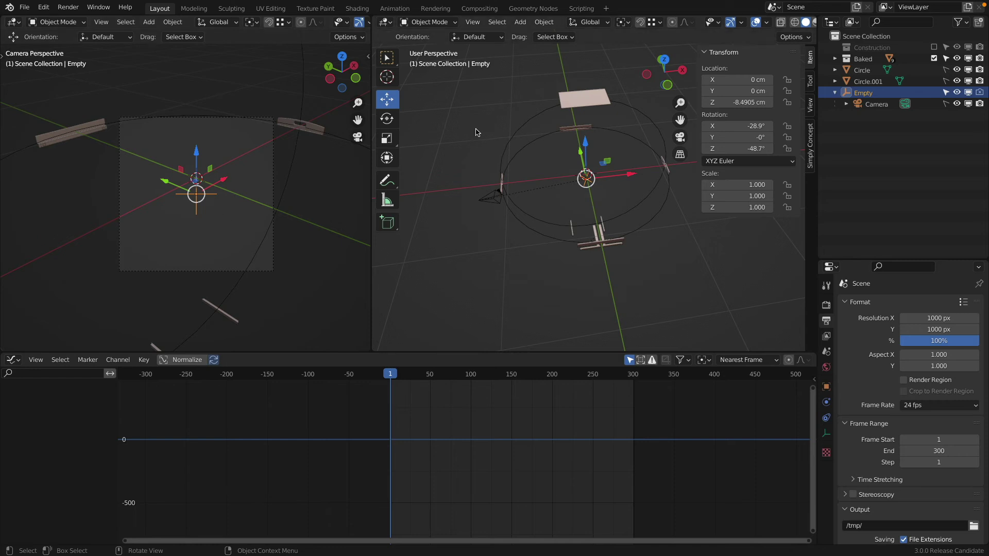
drag(431, 381, 512, 377)
scroll(239, 198, up, 1)
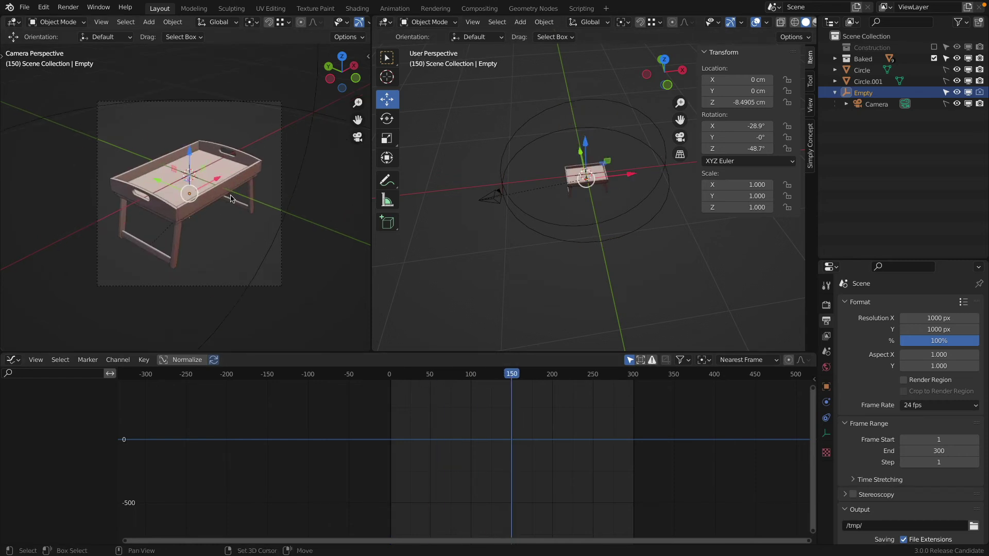
shift+middle_drag(239, 197, 239, 192)
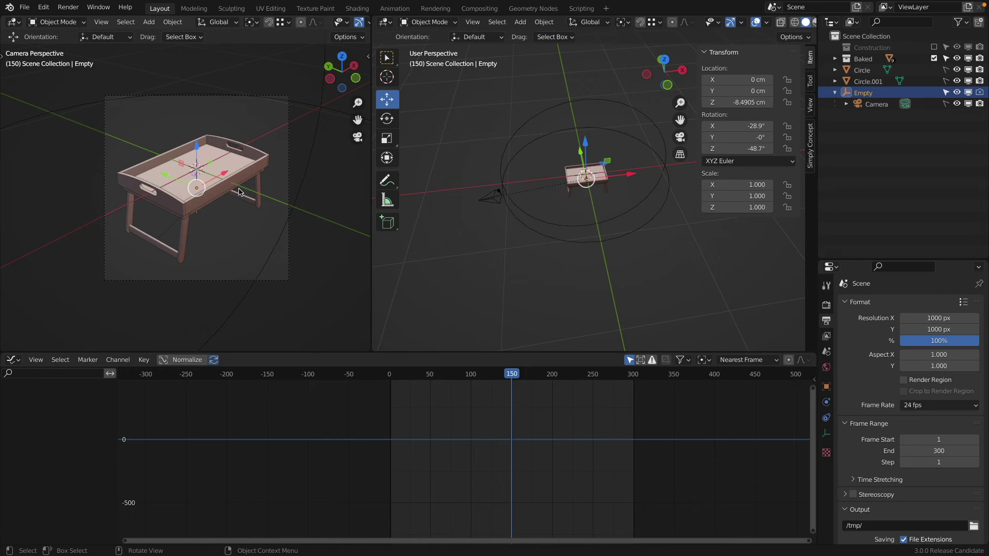
scroll(258, 197, up, 2)
shift+middle_drag(260, 200, 278, 222)
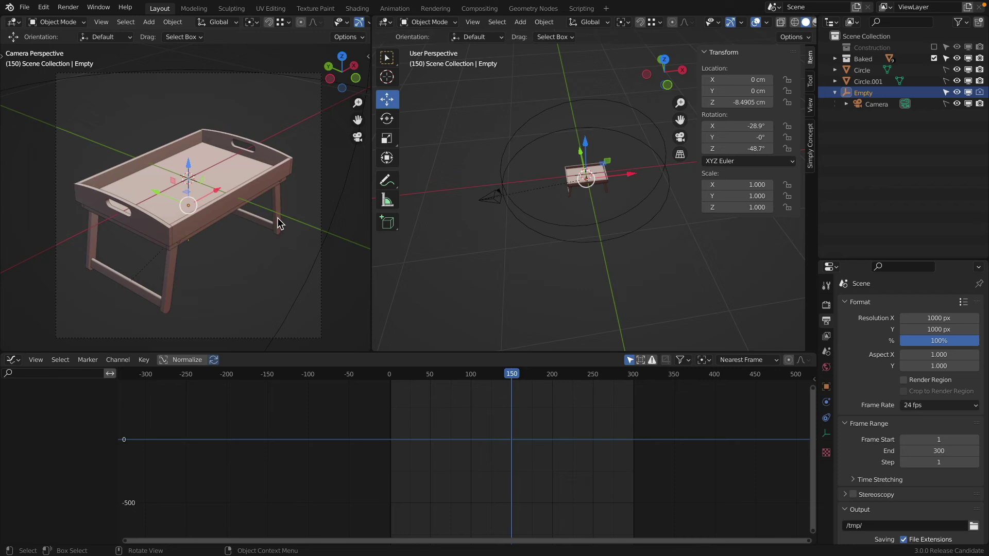
key(a)
key(a)
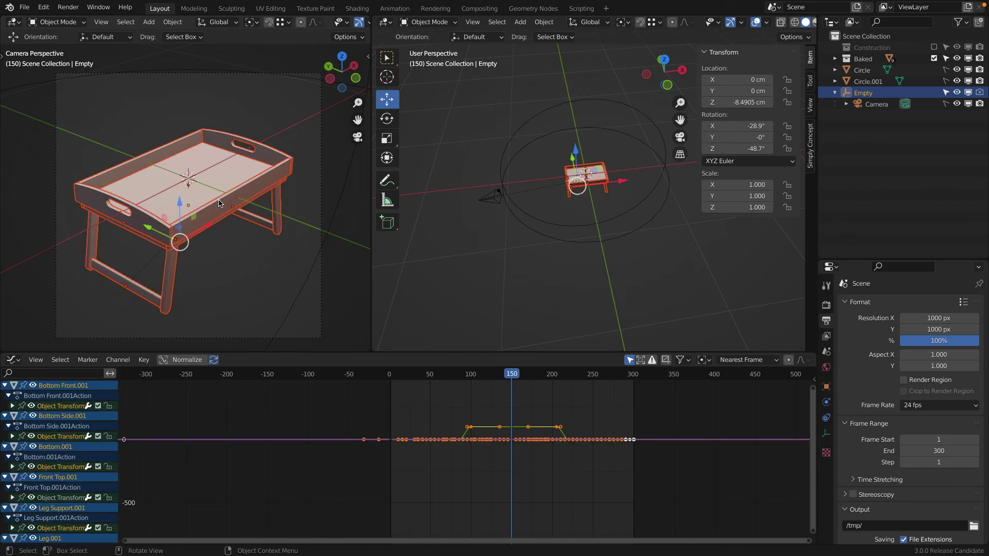
shift+middle_drag(222, 208, 231, 198)
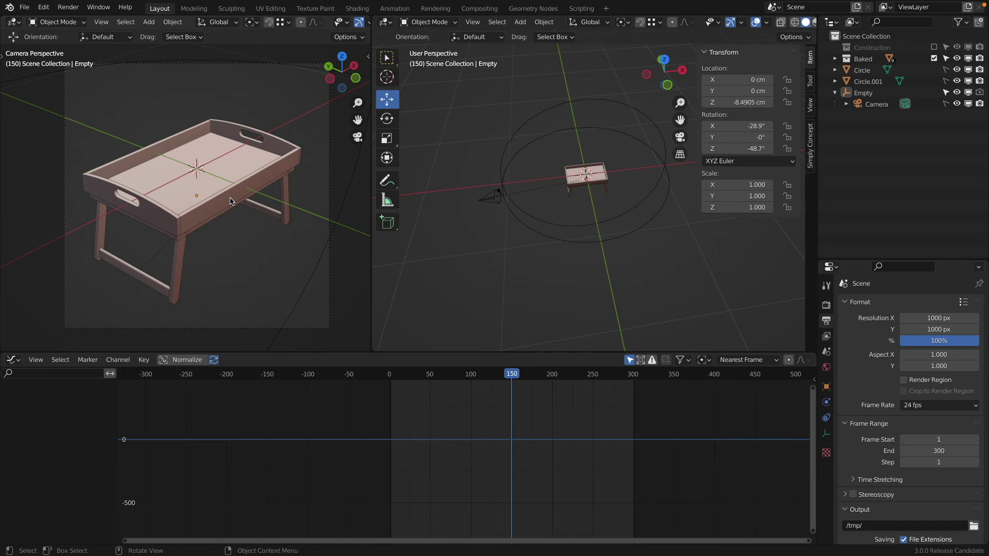
- Open the render properties and switch the solid shading of both 3D viewports to Studio lighting
click(826, 304)
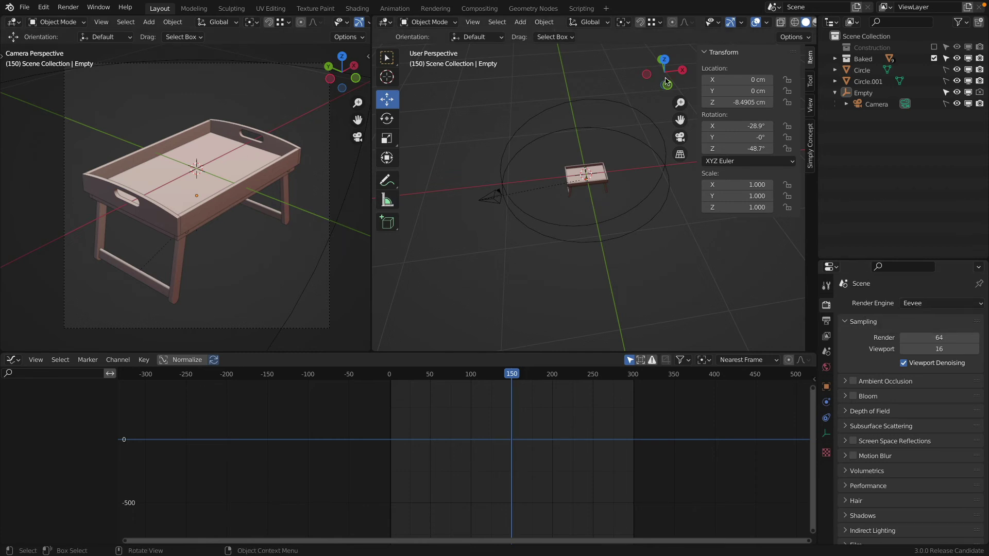
scroll(796, 25, down, 2)
click(786, 22)
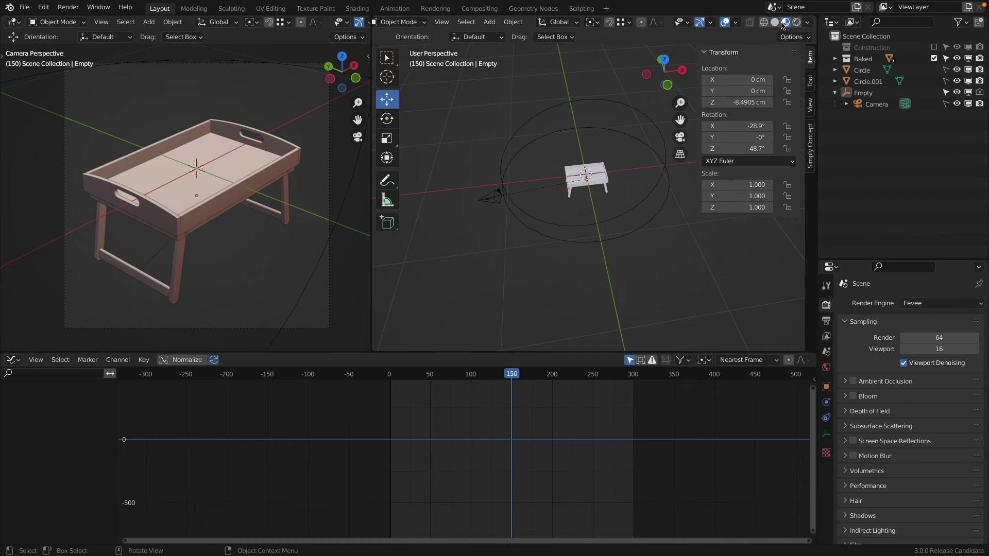
click(776, 24)
click(808, 23)
click(755, 77)
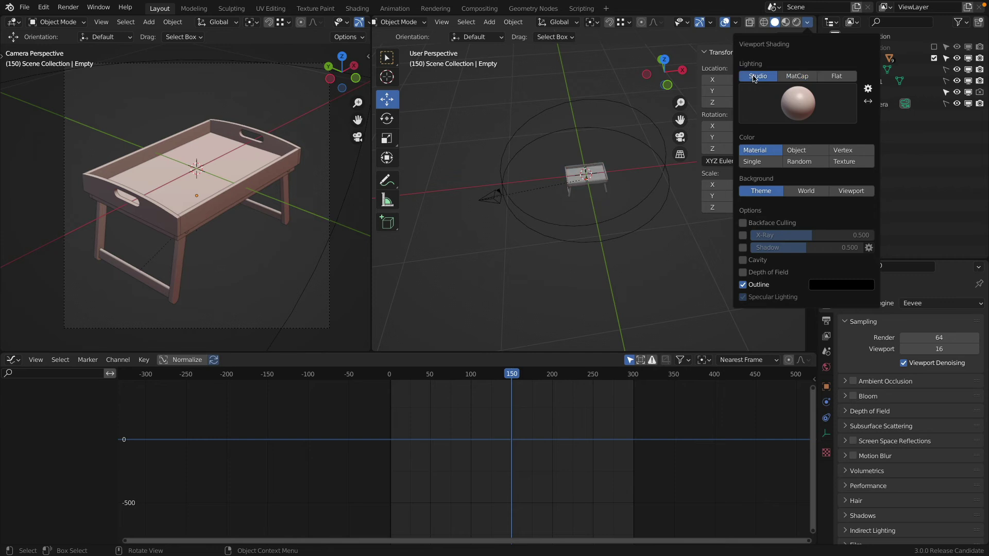
scroll(354, 29, down, 4)
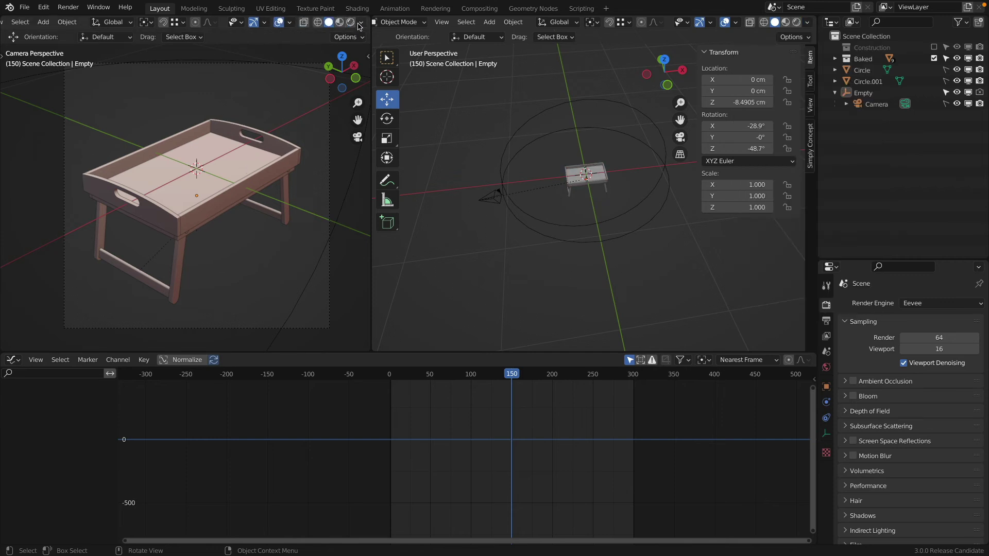
click(361, 24)
click(311, 77)
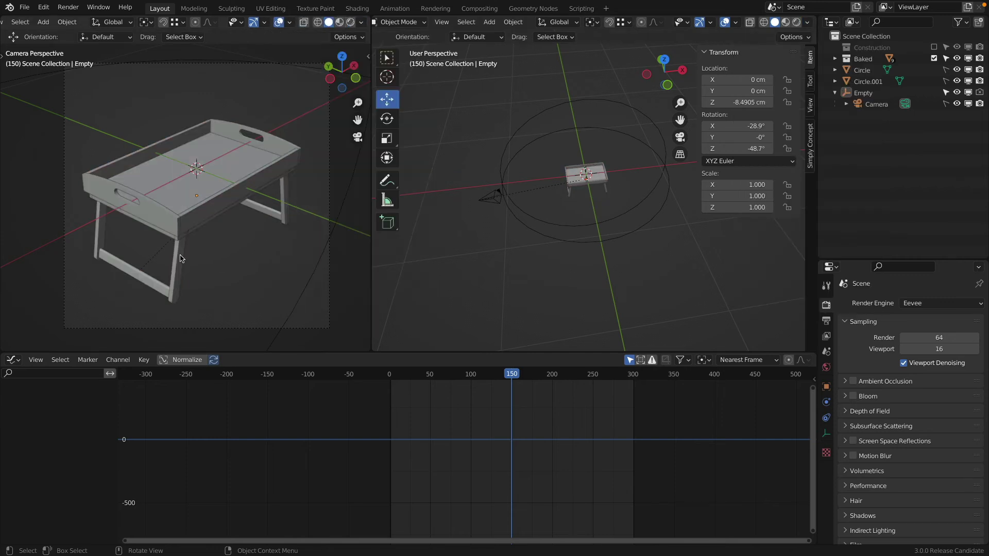
- Select the tray's bottom panel
click(208, 191)
click(146, 205)
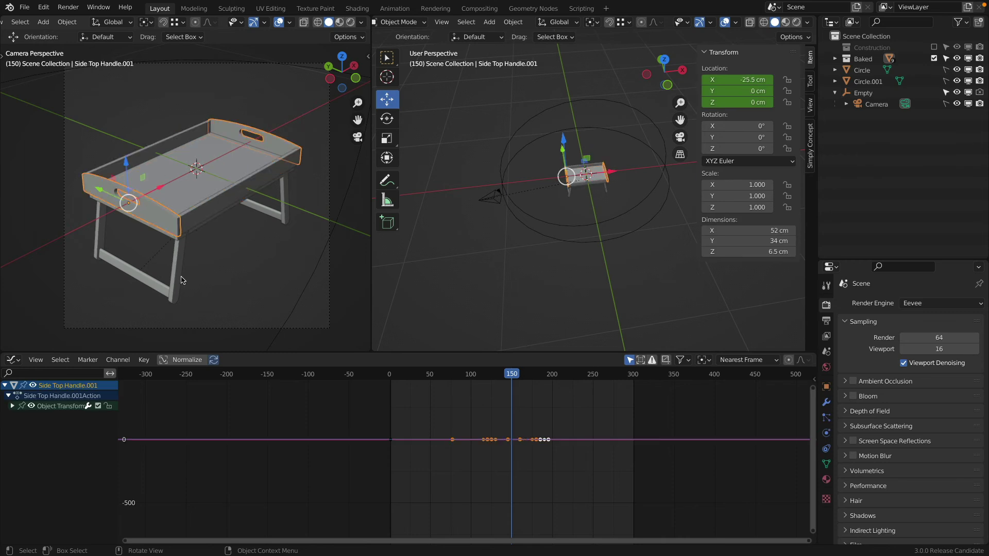
click(177, 275)
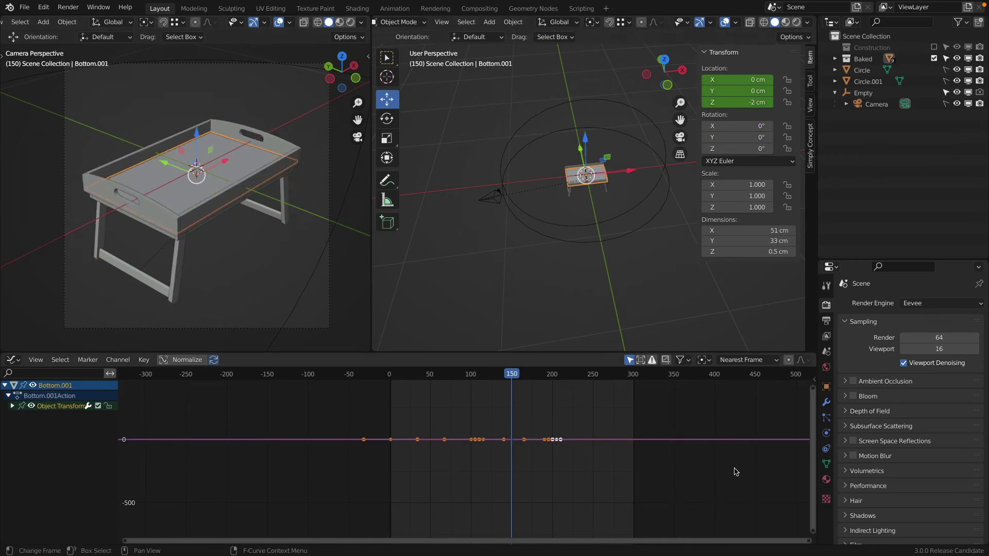
- Create a new material for the tray's bottom panel and name it Wood
click(826, 479)
click(888, 358)
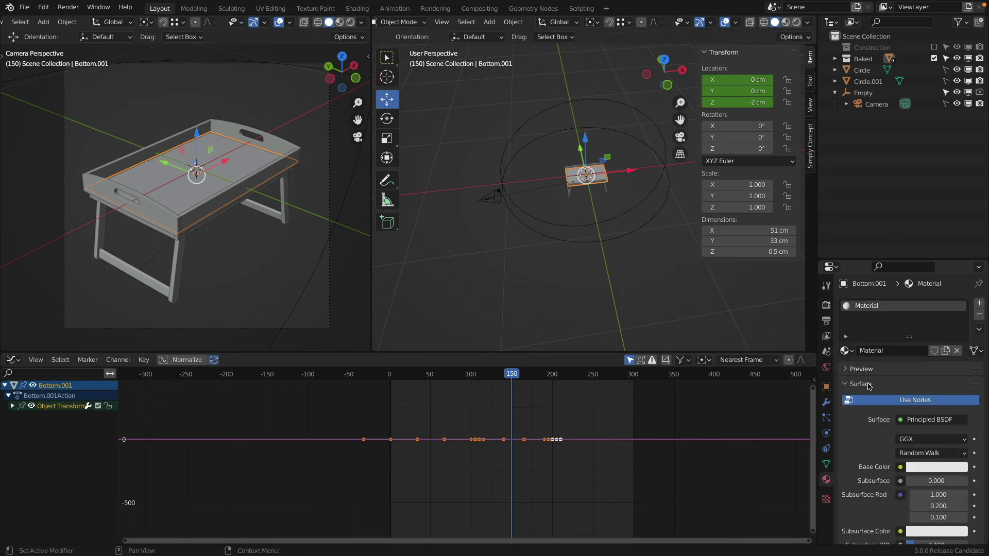
double_click(884, 352)
text(Wood)
key(Return)
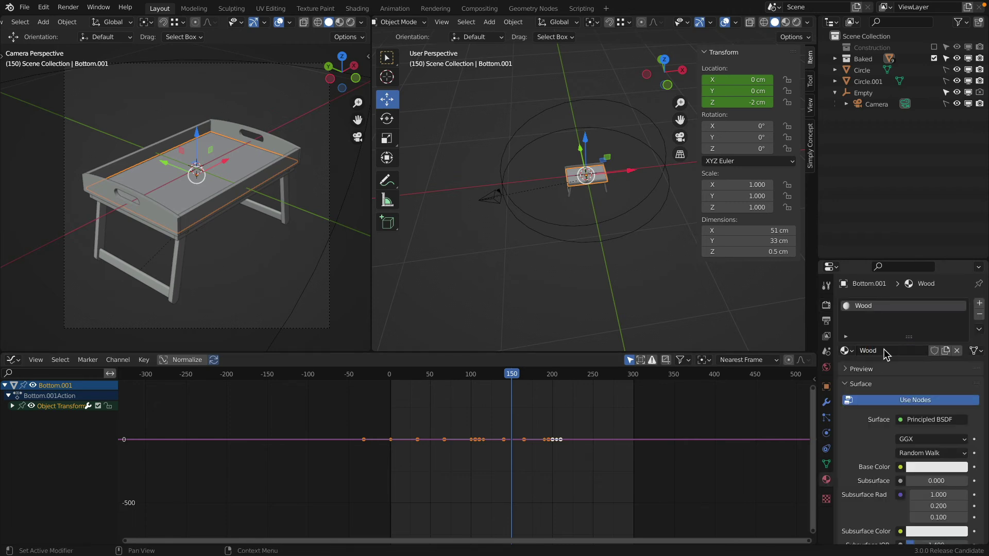
- Show the camera viewport in Material Preview and set Wood's base color to orange with hue 0.055, saturation 0.963 and value 0.8
click(340, 24)
click(351, 23)
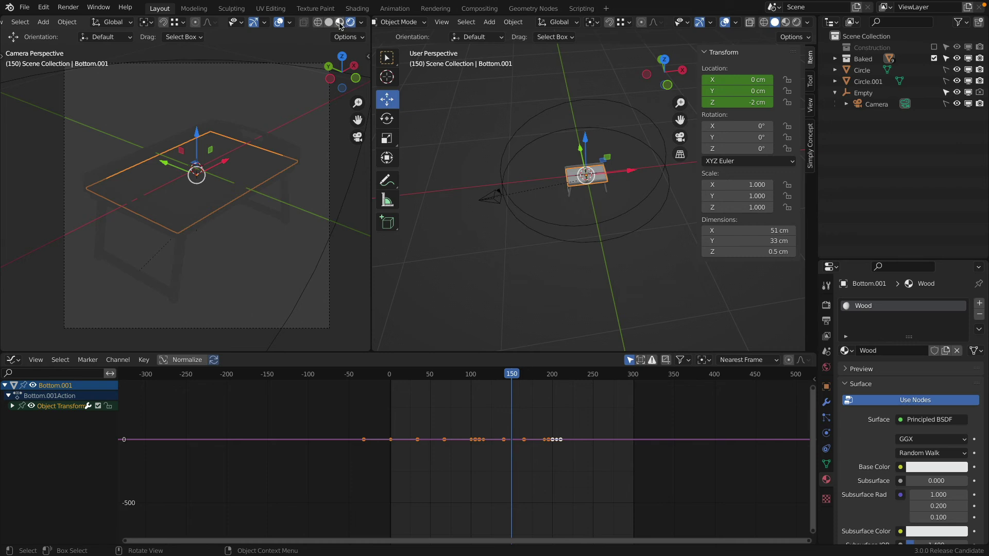
click(339, 23)
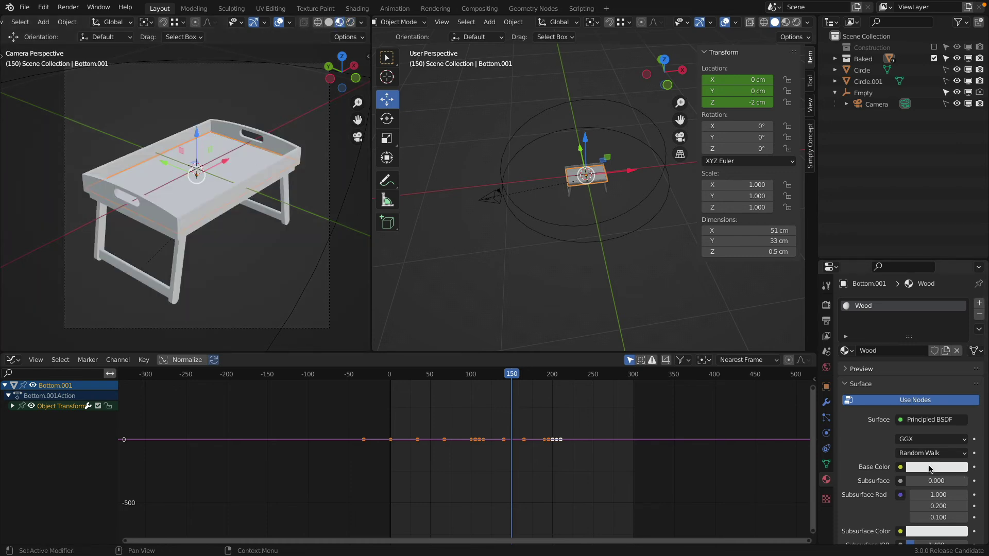
click(929, 469)
drag(905, 359, 881, 377)
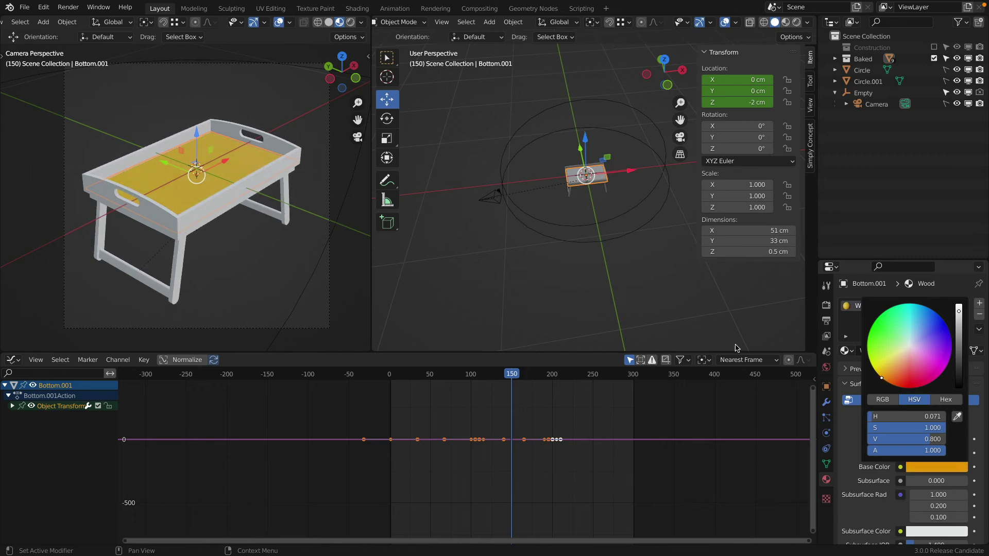
click(910, 472)
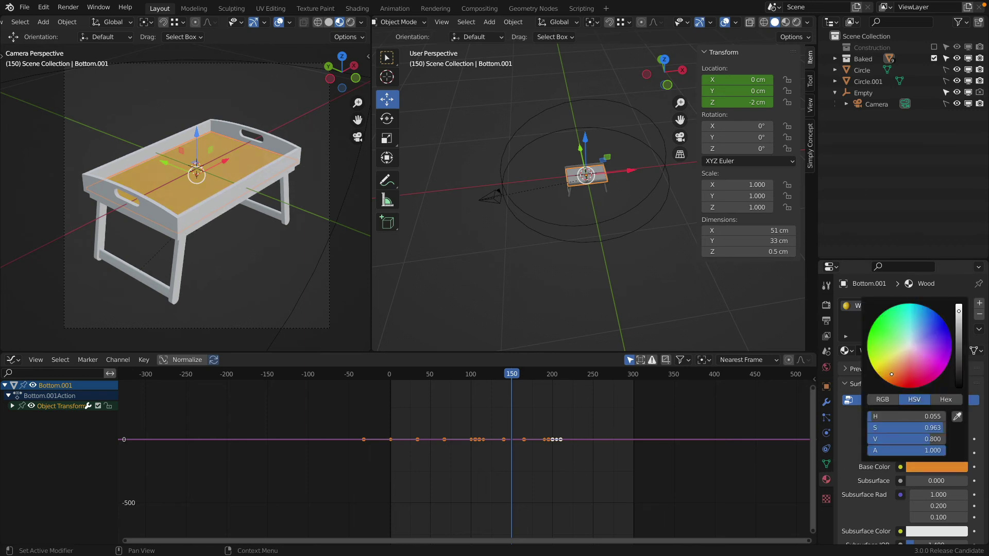
- Select the handle sides, front top, legs, leg support and bottom side and front parts together, with the bottom panel as the active object
click(151, 208)
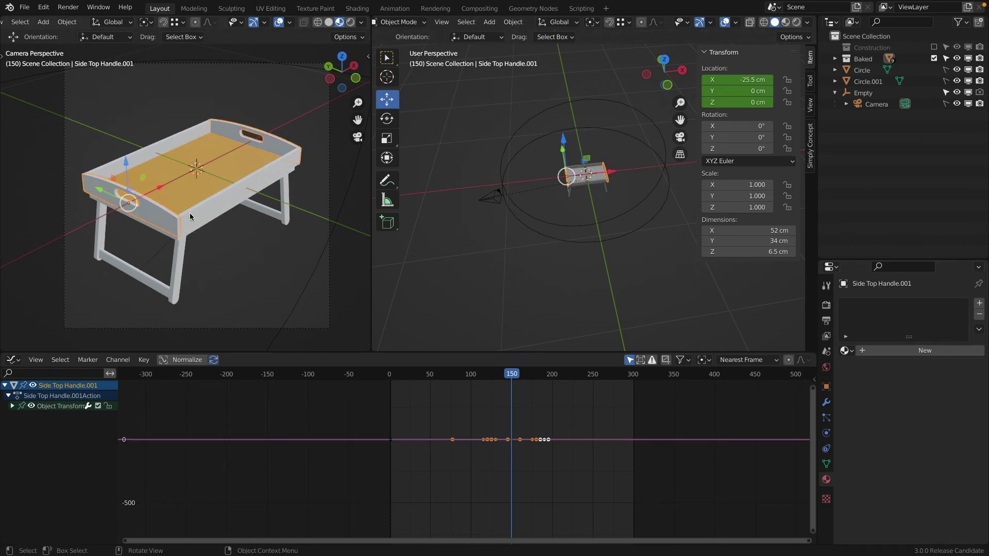
shift+click(191, 215)
shift+click(177, 257)
shift+click(133, 266)
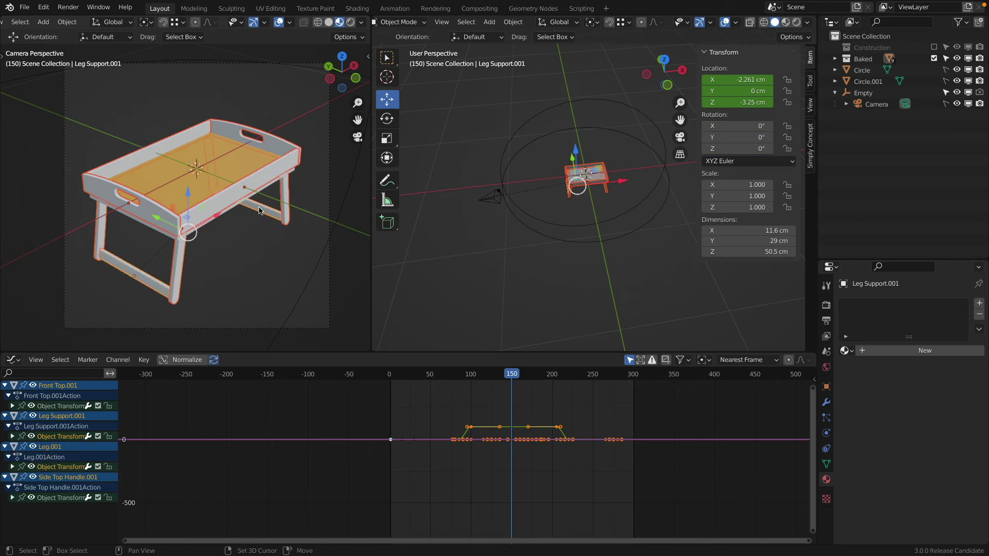
scroll(125, 225, up, 4)
scroll(201, 177, down, 3)
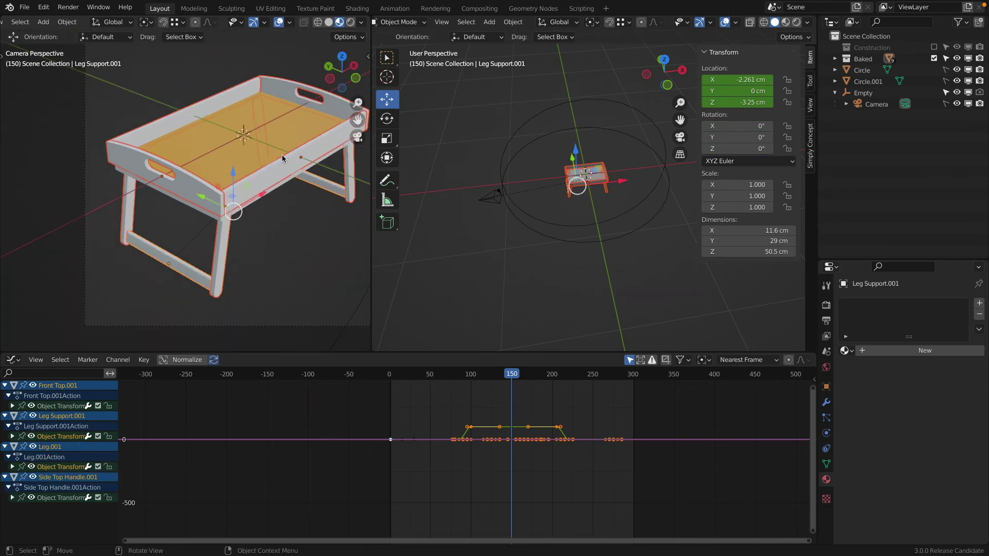
key(alt+z)
shift+click(283, 112)
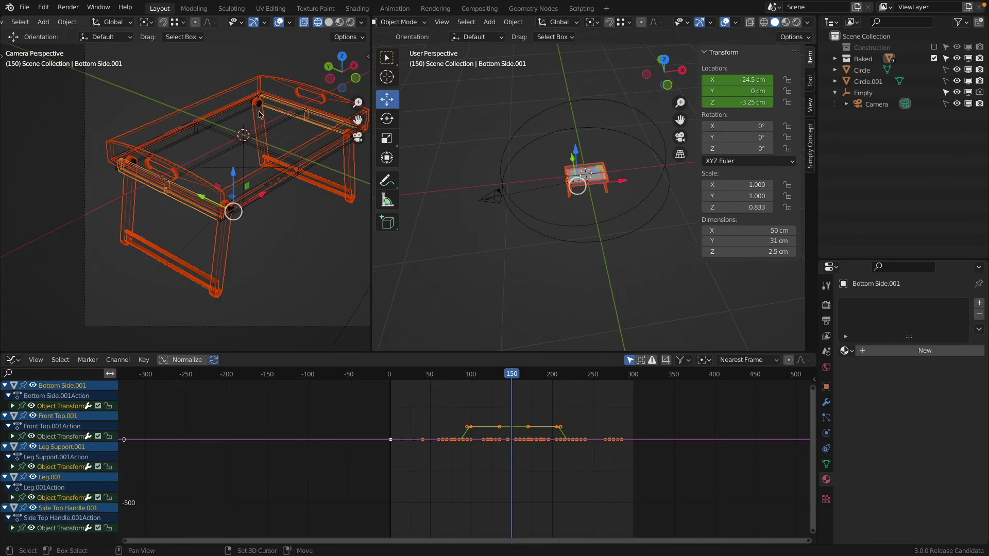
shift+click(227, 122)
shift+click(224, 150)
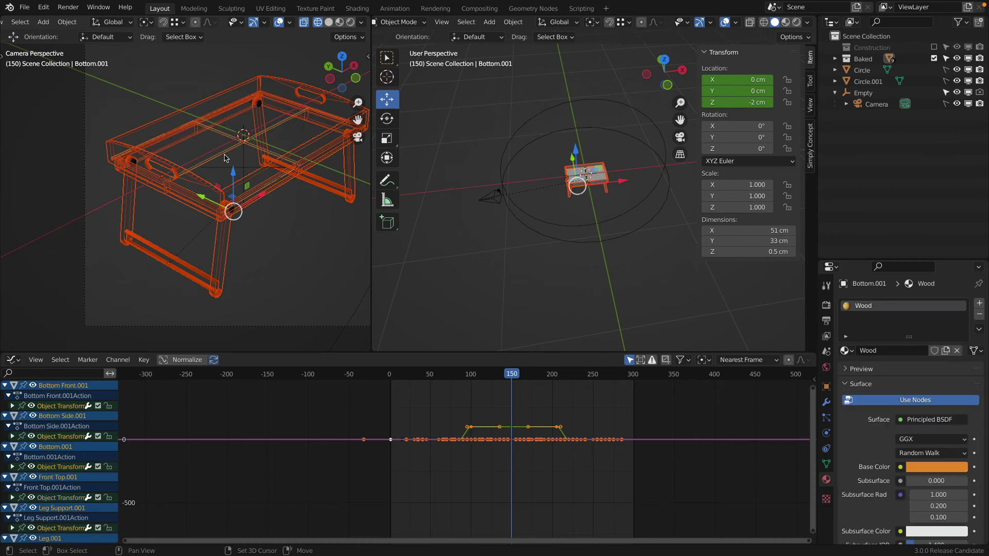
- Link the bottom panel's Wood material to the other selected parts and show the camera viewport in Material Preview
key(z)
click(359, 205)
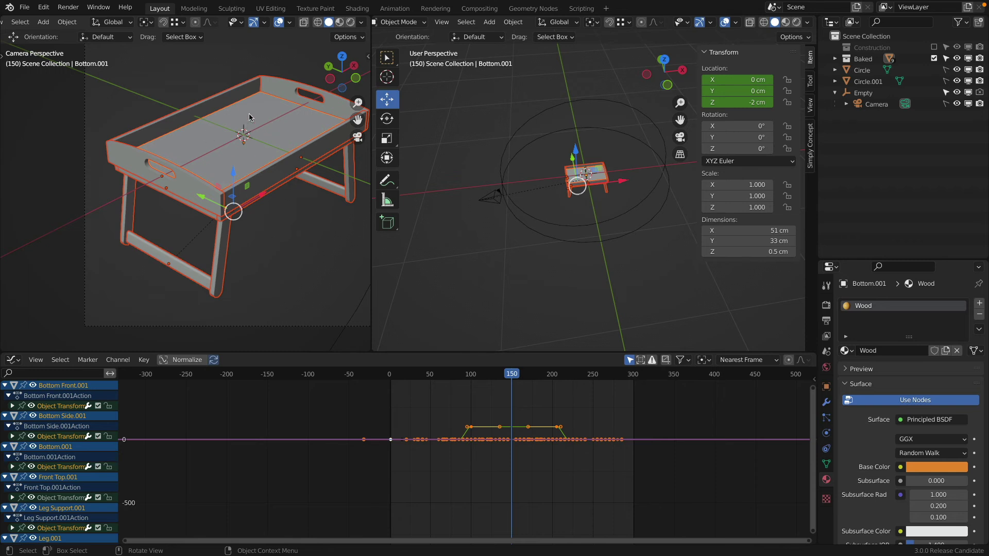
click(68, 22)
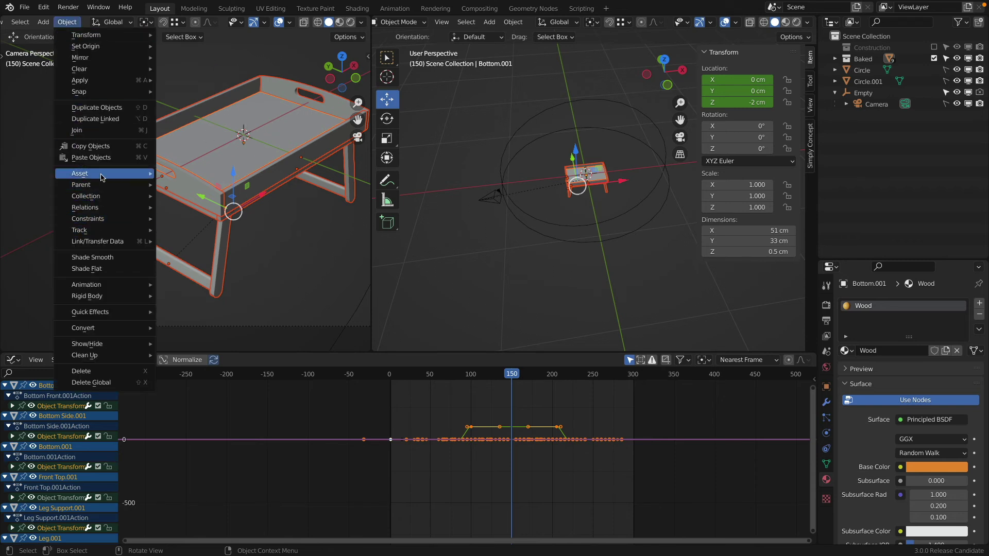
mouse_move(101, 179)
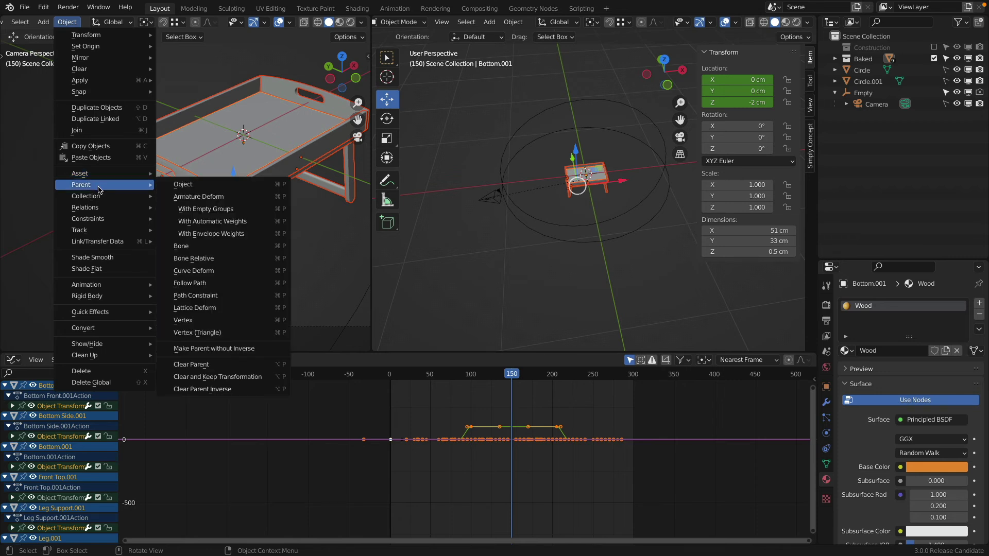
mouse_move(106, 241)
click(219, 266)
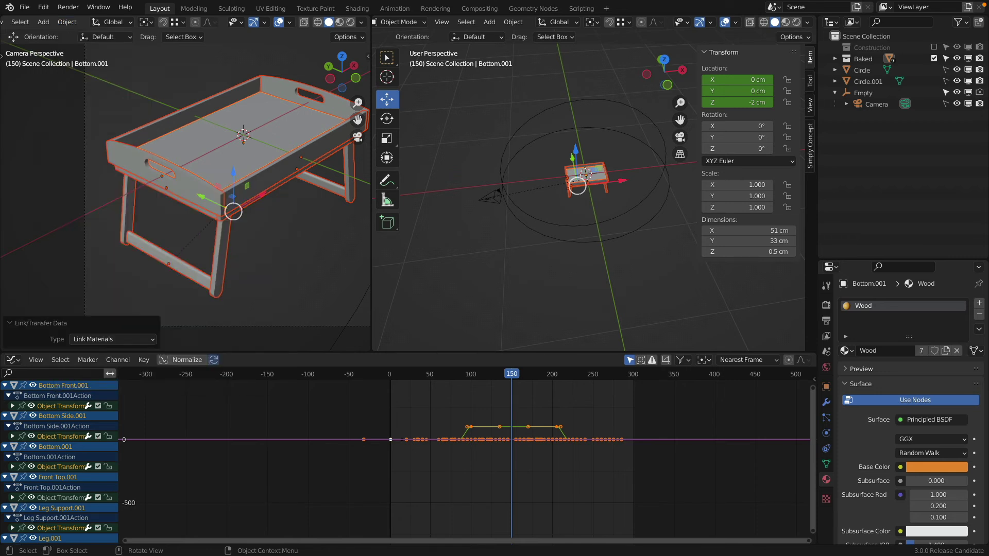
click(339, 22)
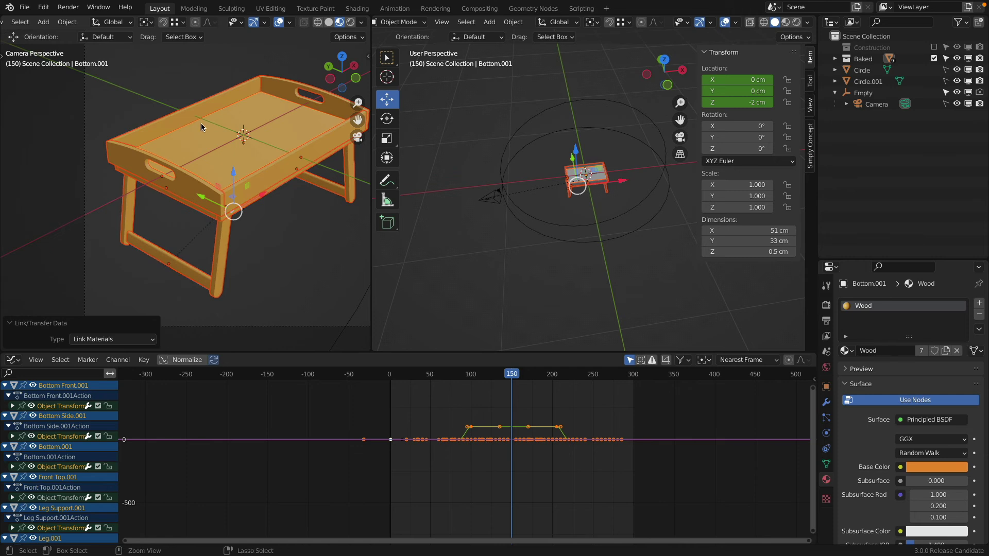
key(ctrl+z)
click(68, 22)
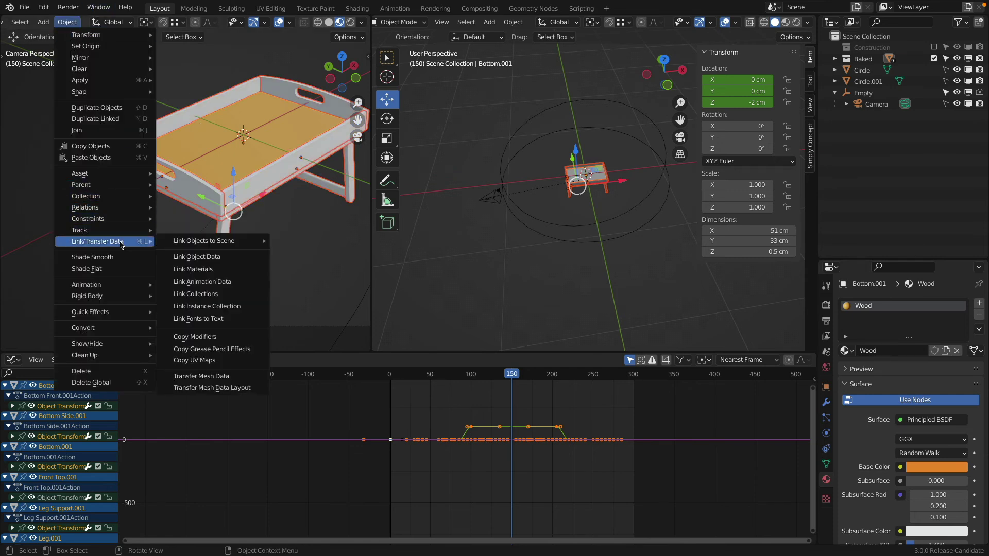
click(211, 268)
- Check the material assigned to the handle sides, front top and legs individually
click(193, 187)
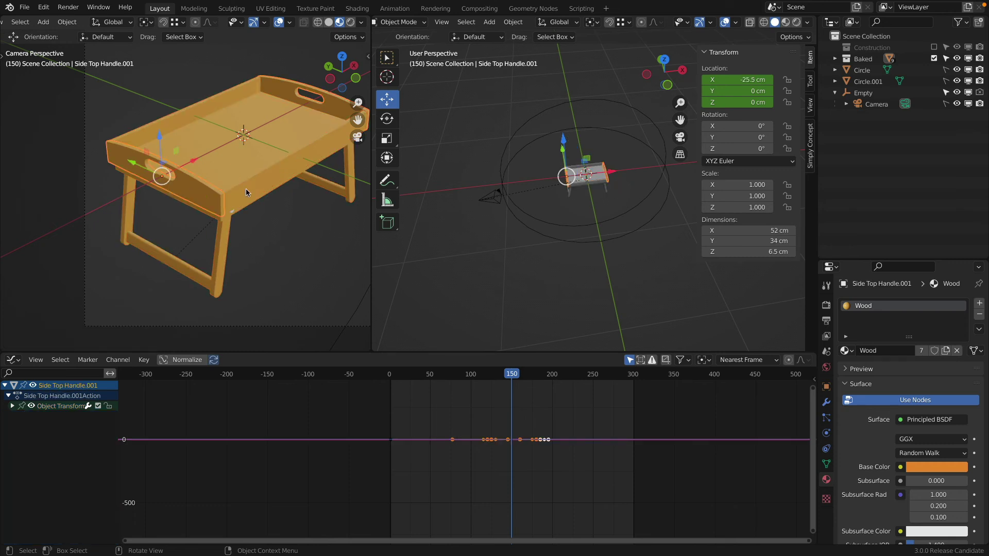
click(245, 191)
click(222, 234)
click(201, 280)
click(221, 256)
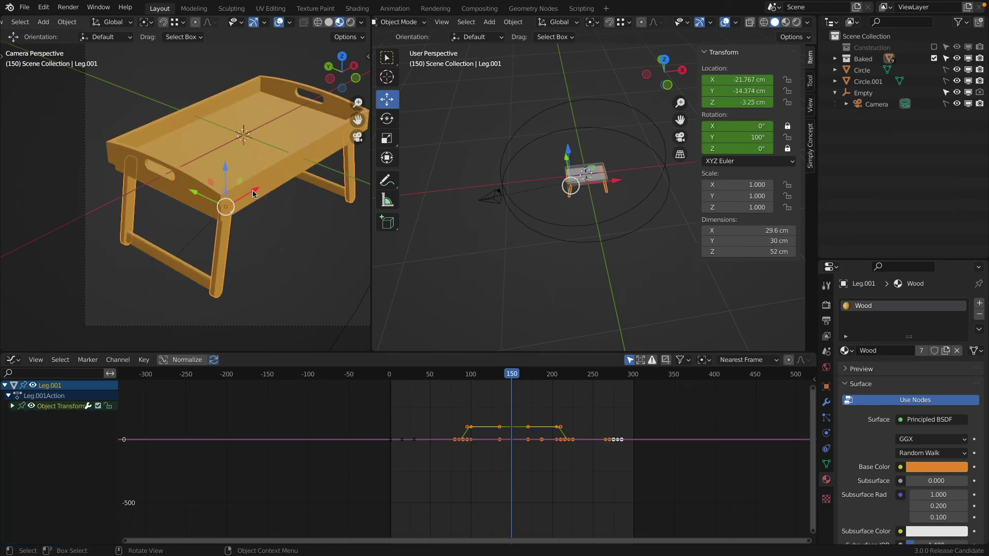
click(257, 180)
- Create a new material named Chrome for the outside screws at the tray's corner
scroll(223, 213, up, 5)
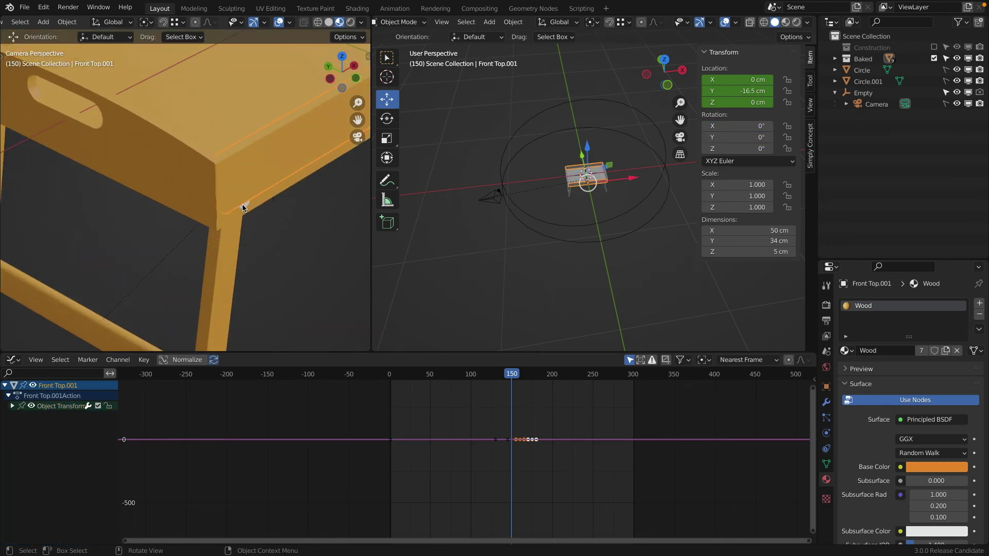
click(244, 208)
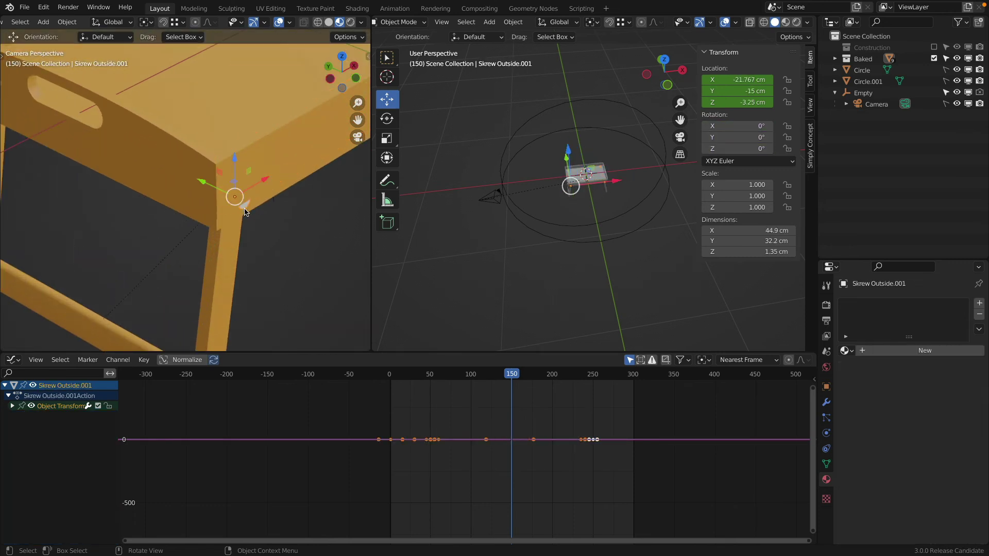
key(shift+z)
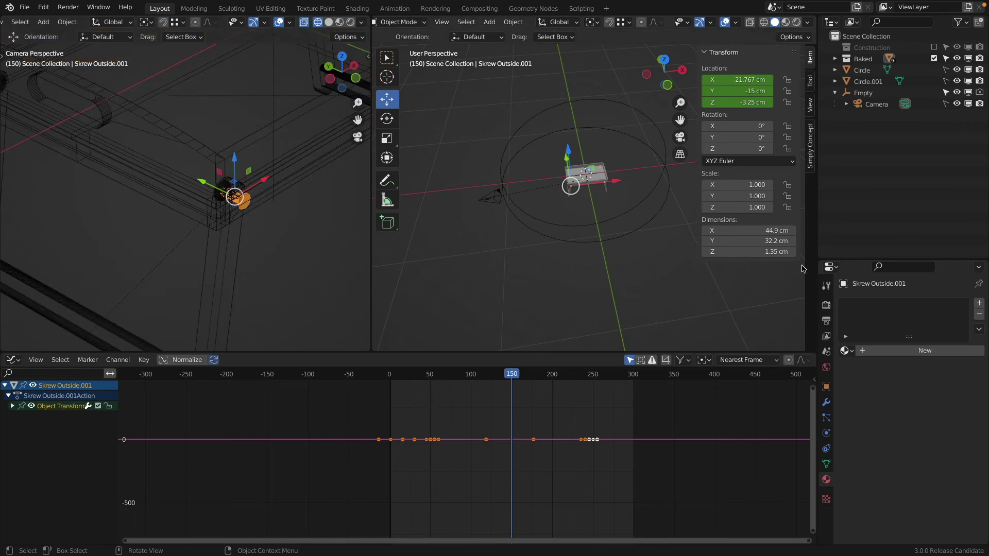
click(904, 352)
click(887, 349)
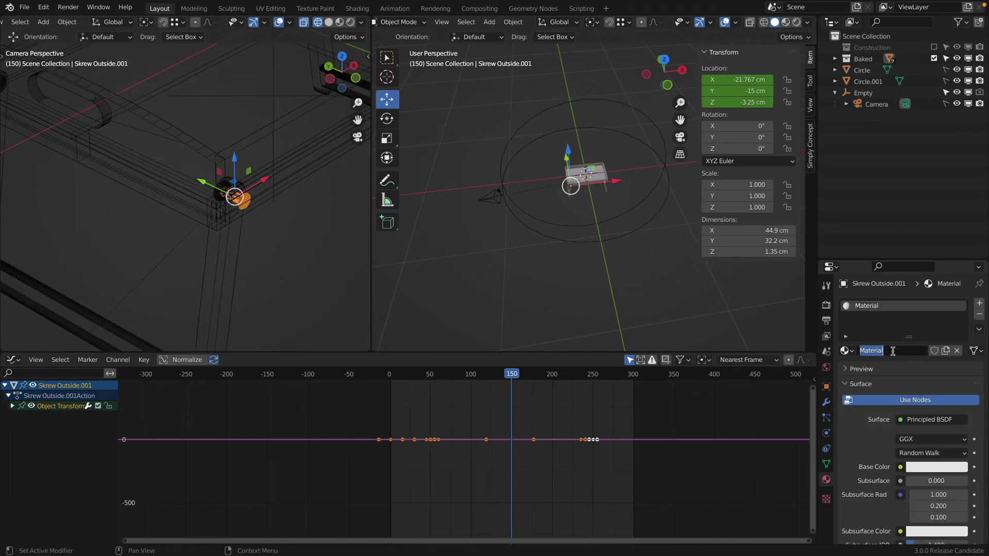
text(Chrome)
key(Return)
- Set Chrome's metallic to 1 and its specular and roughness to 0, and inspect the outside screw in Material Preview
scroll(894, 355, down, 5)
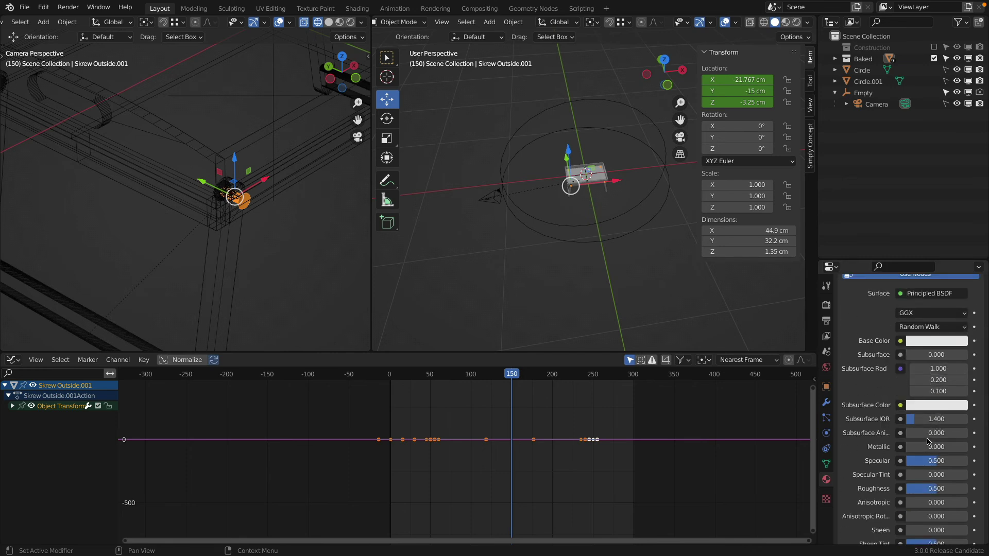
drag(921, 447, 907, 488)
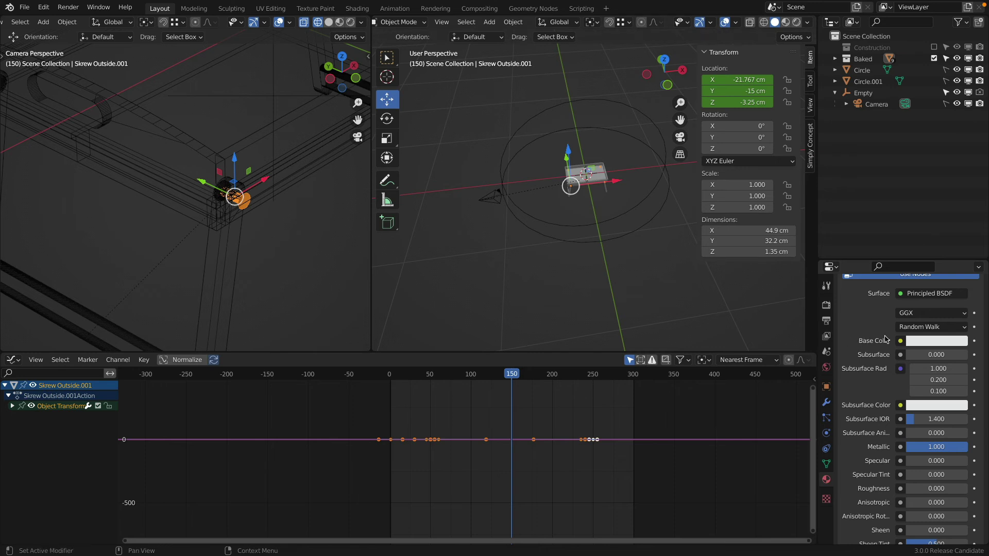
scroll(314, 208, up, 2)
key(z)
click(286, 242)
key(z)
click(296, 241)
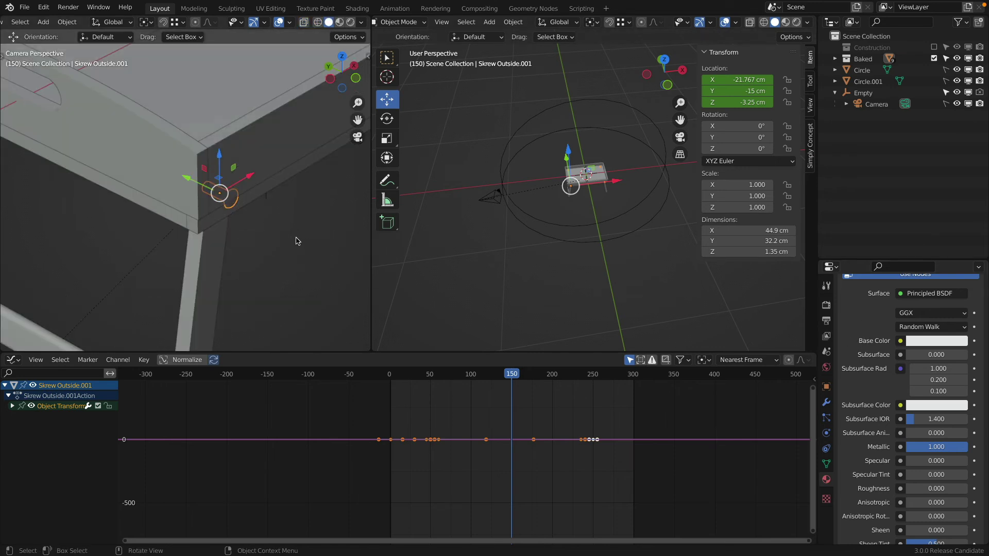
key(z)
click(290, 290)
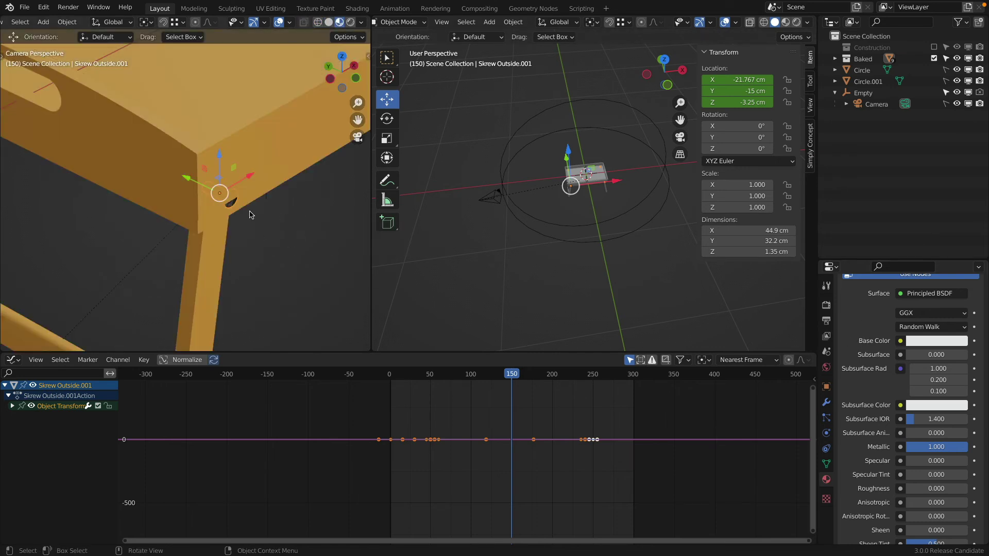
scroll(226, 201, up, 5)
scroll(154, 221, down, 6)
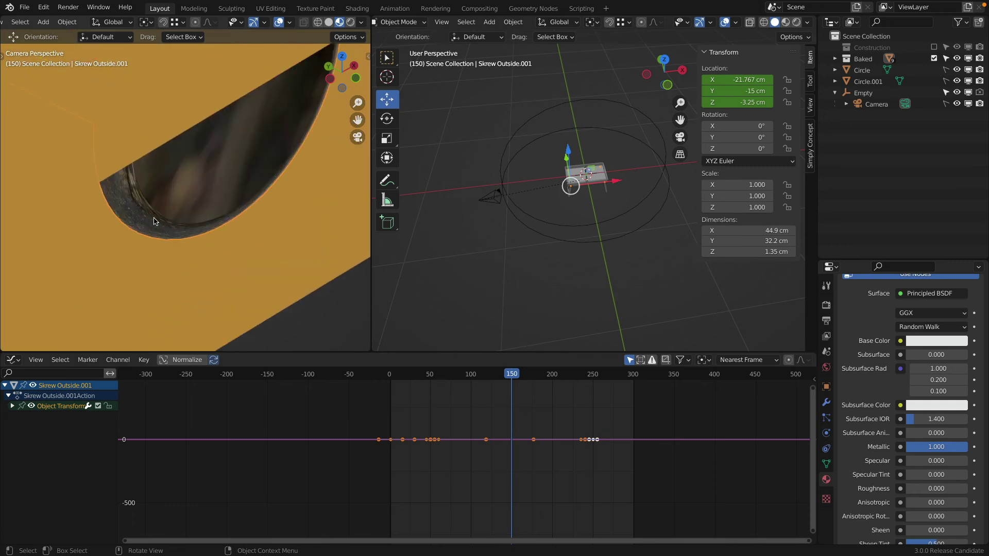
- Assign the existing Chrome material to the inside screws and show the whole table in Material Preview
key(z)
click(107, 197)
click(112, 196)
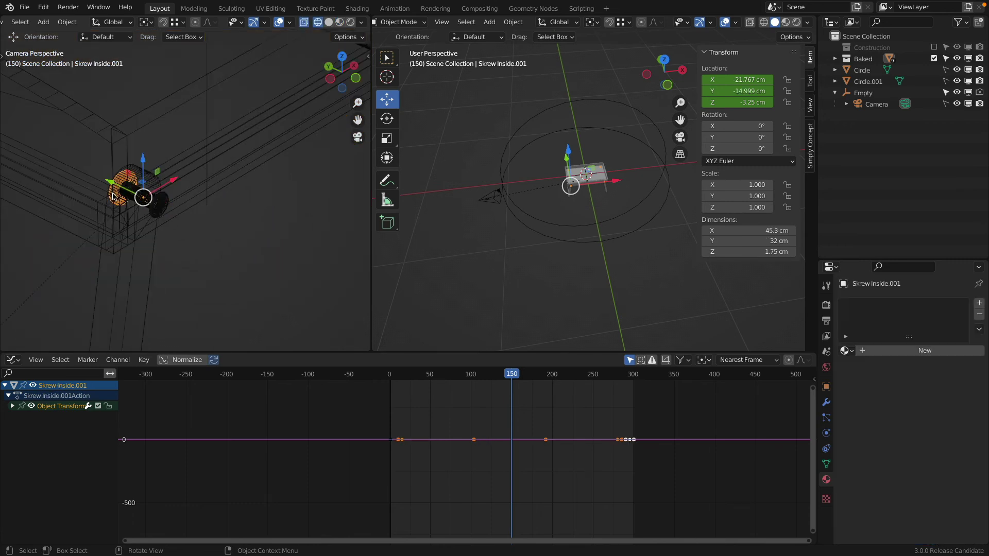
click(846, 350)
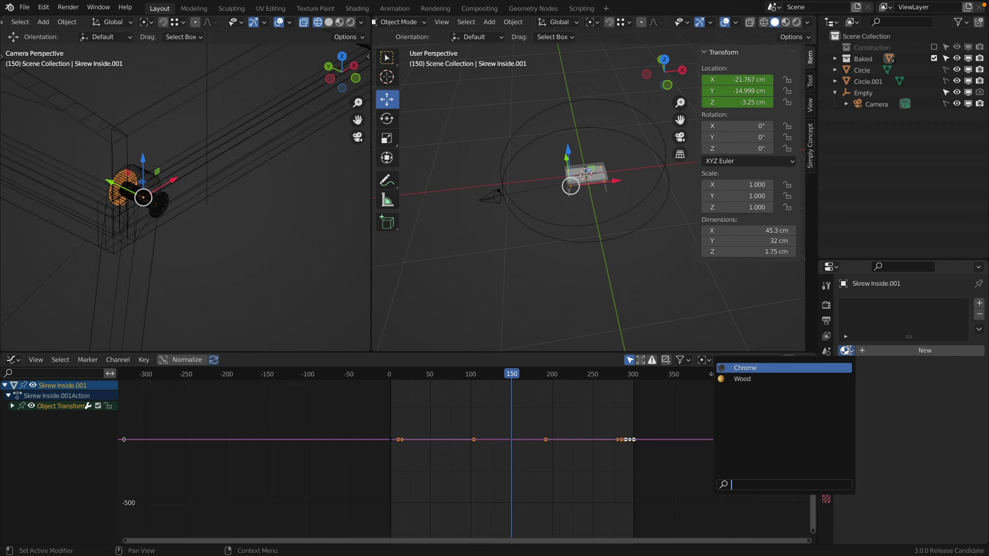
click(757, 369)
key(z)
click(236, 170)
scroll(235, 174, down, 8)
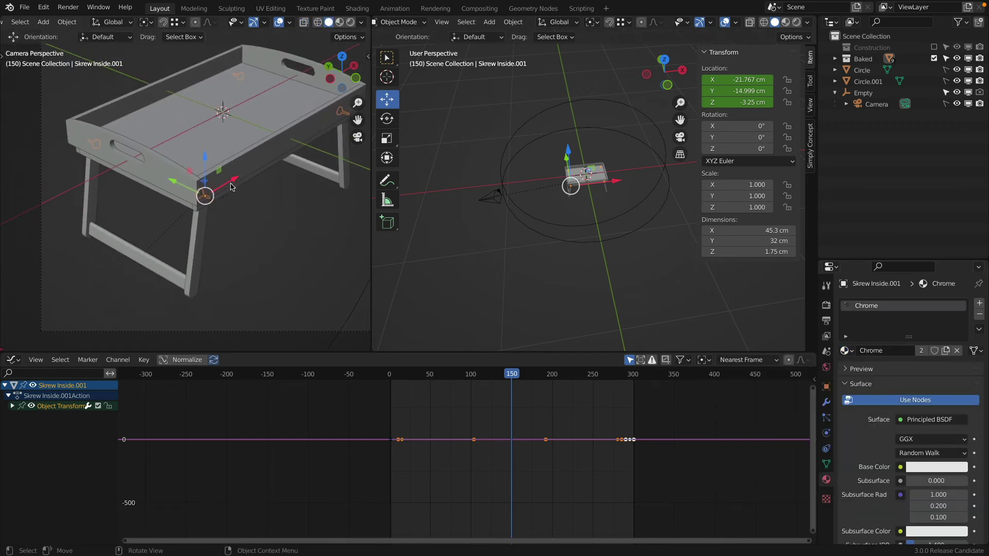
key(z)
click(249, 239)
shift+middle_drag(244, 156, 218, 197)
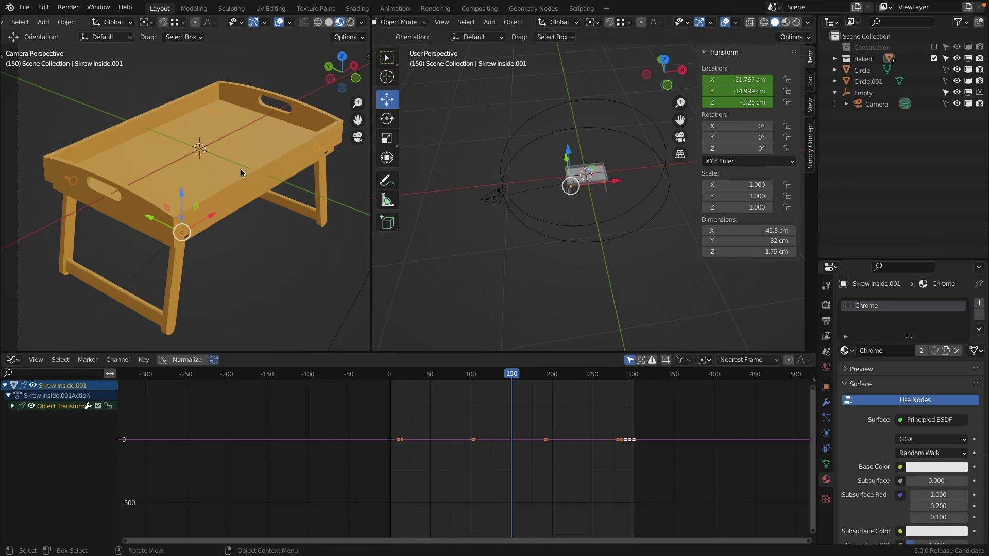
- Show the camera view in Rendered shading and set the world background to white with a strength of 0.1
click(351, 23)
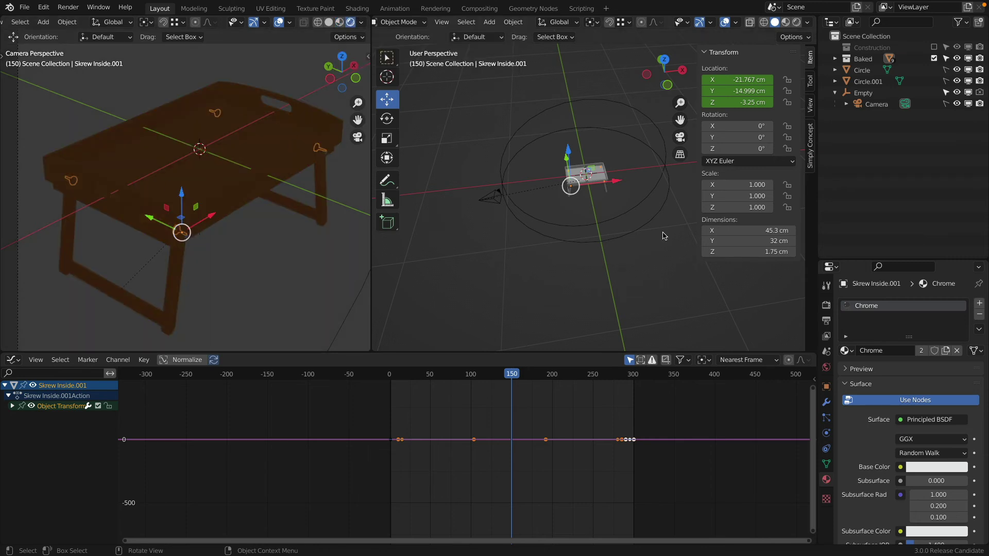
key(KP_1)
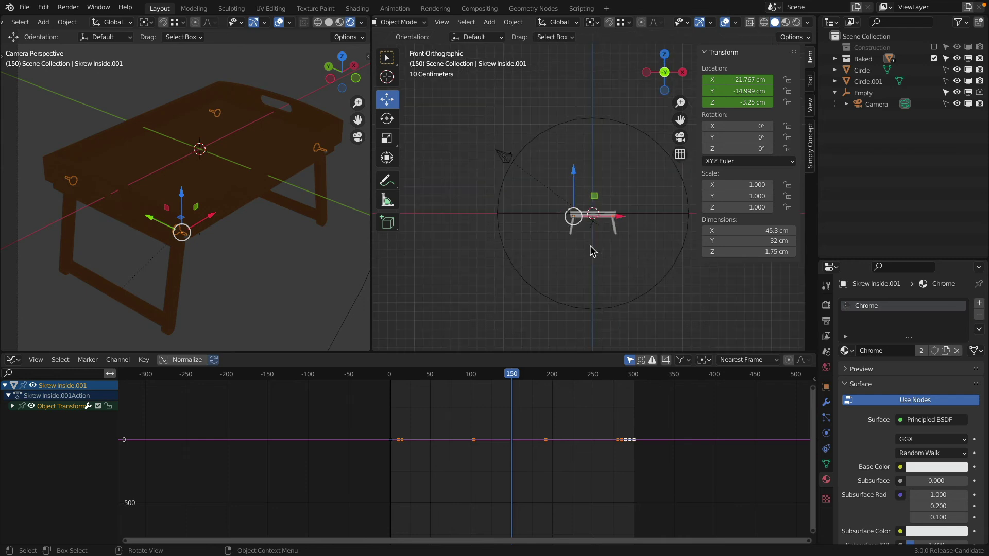
click(826, 367)
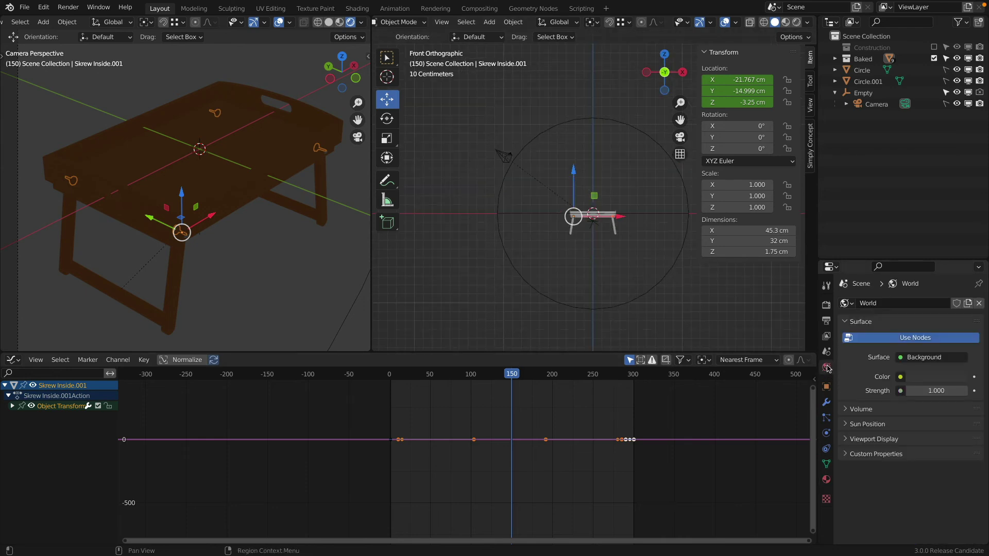
click(934, 378)
drag(960, 256, 959, 212)
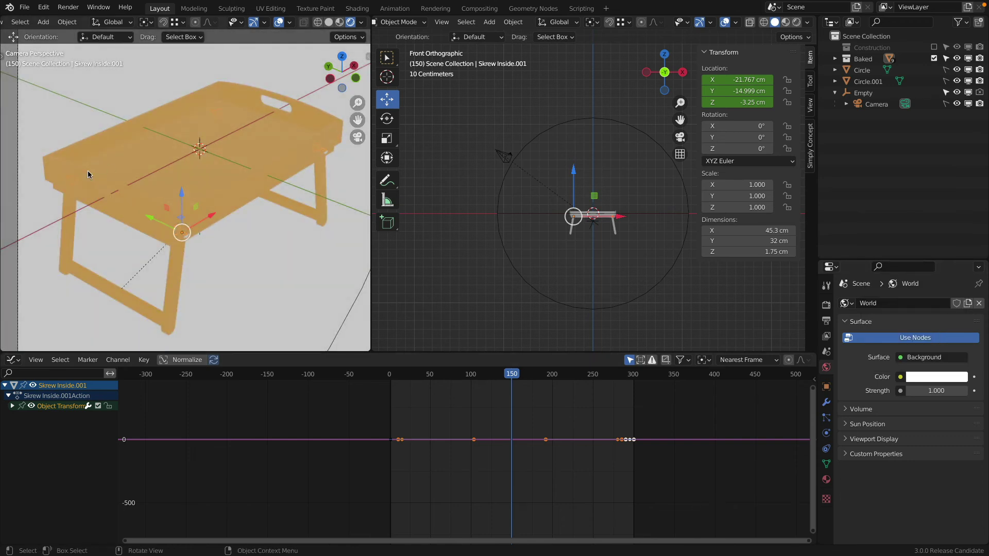
click(940, 389)
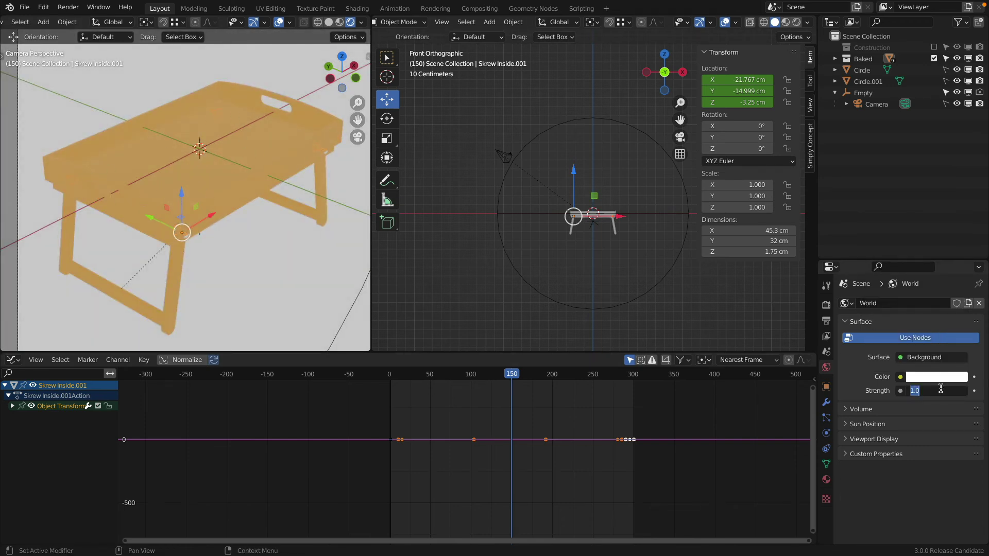
text(0.1)
key(Return)
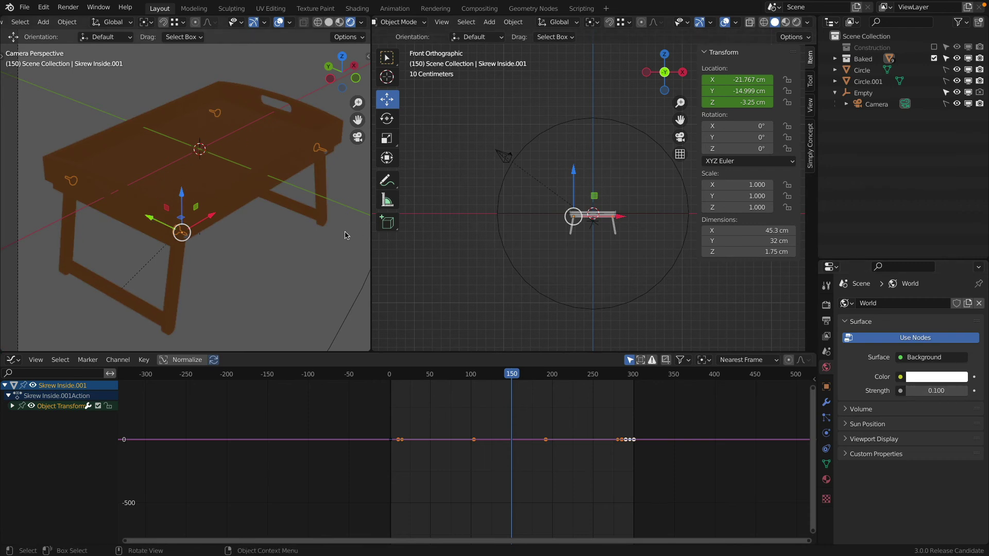
- Deselect everything, hide the overlays in the rendered camera view and go to about frame 146
drag(505, 376, 464, 381)
key(a)
key(a)
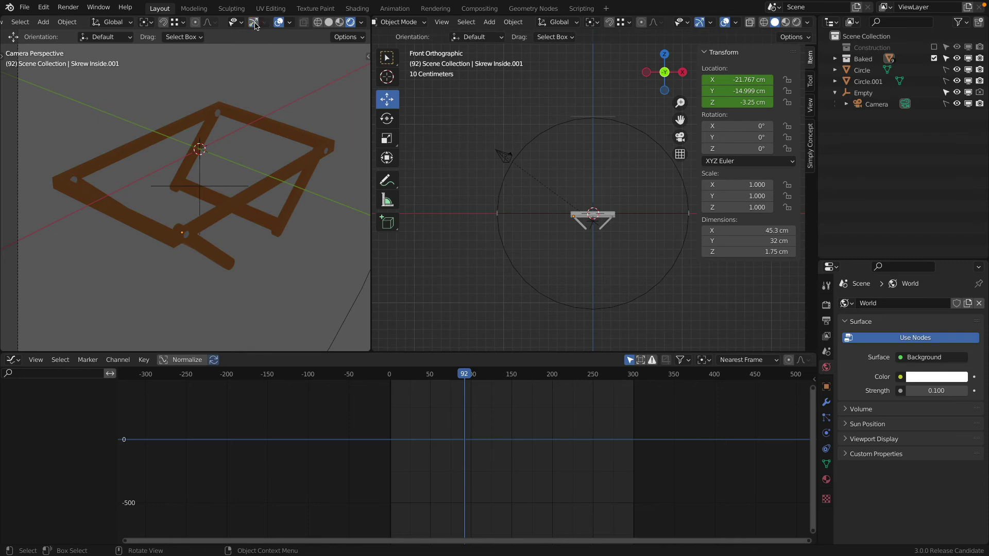
click(278, 22)
drag(464, 377, 509, 389)
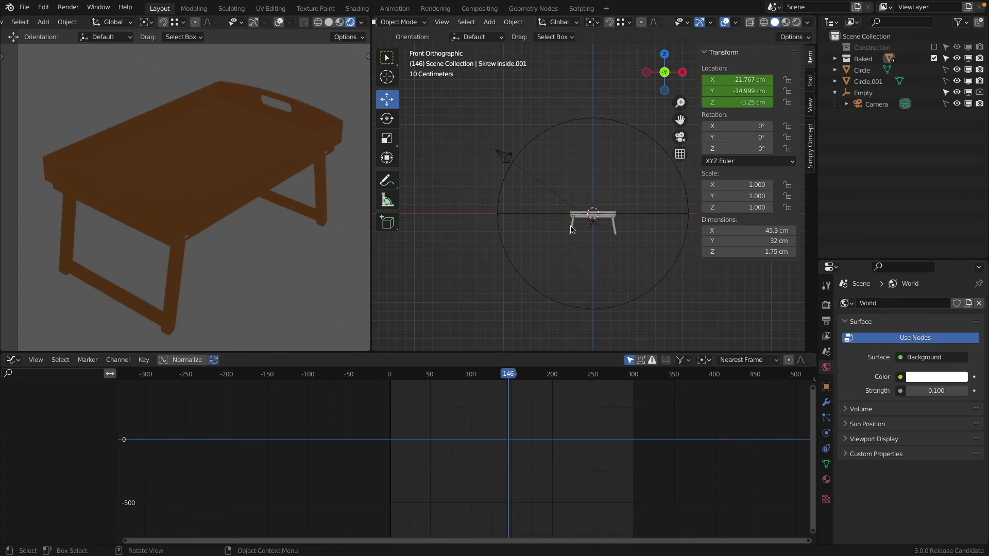
- Add a point light and raise it straight above the table to a height of about 86 cm
key(shift+a)
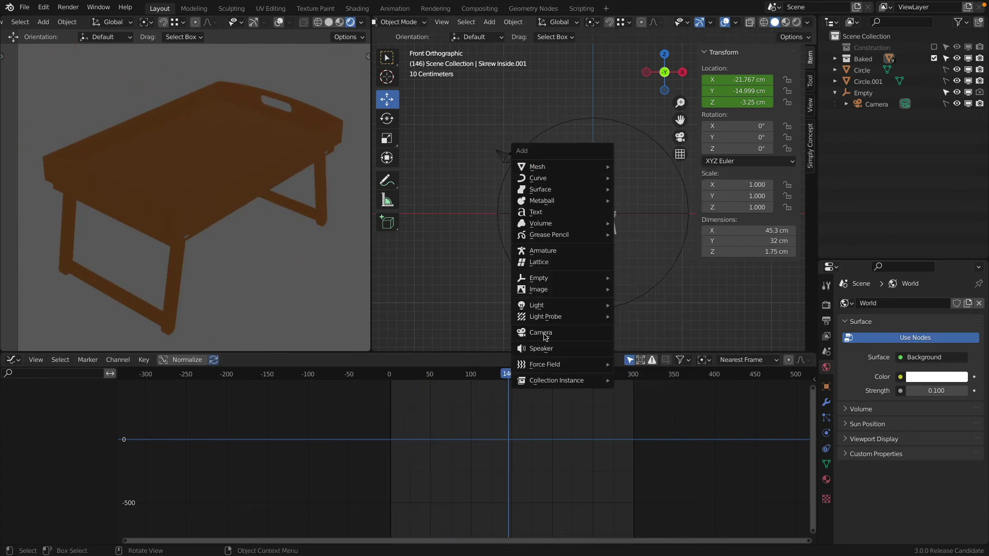
mouse_move(554, 307)
click(648, 308)
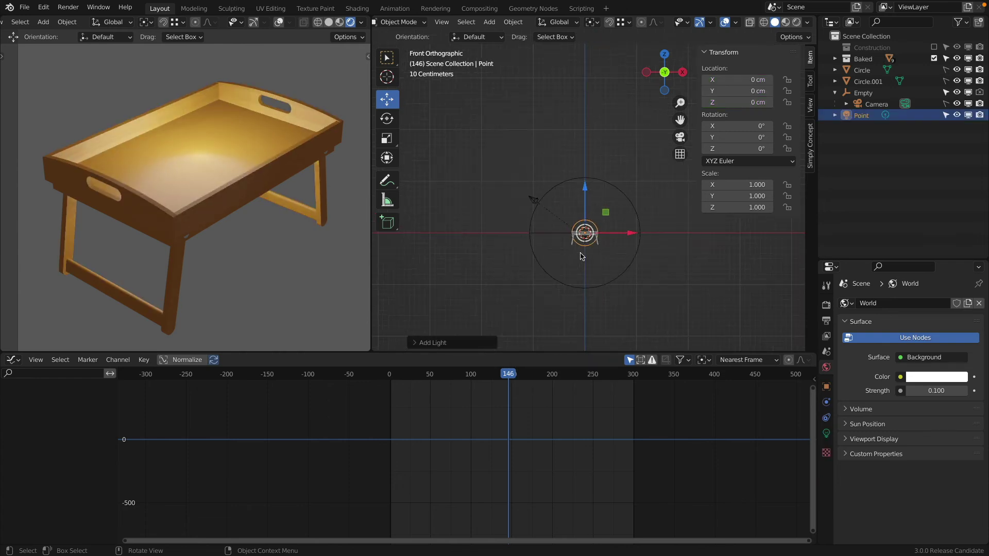
drag(573, 212, 584, 170)
- Examine the outside screw and the frame up close in the rendered view at different frames, and return to the camera view
drag(511, 372, 451, 397)
click(187, 238)
scroll(187, 238, up, 10)
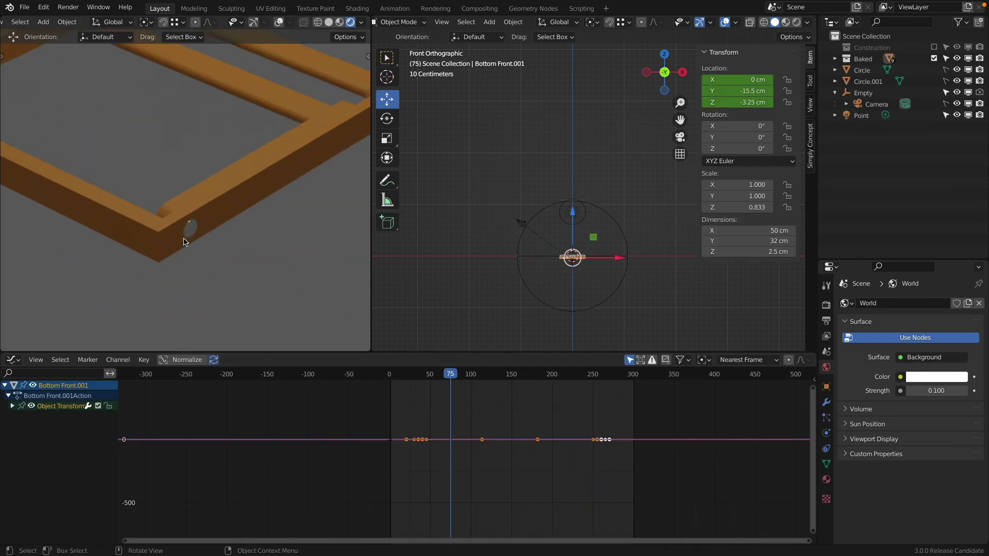
click(189, 222)
drag(446, 376, 516, 401)
scroll(519, 403, down, 2)
scroll(518, 403, down, 1)
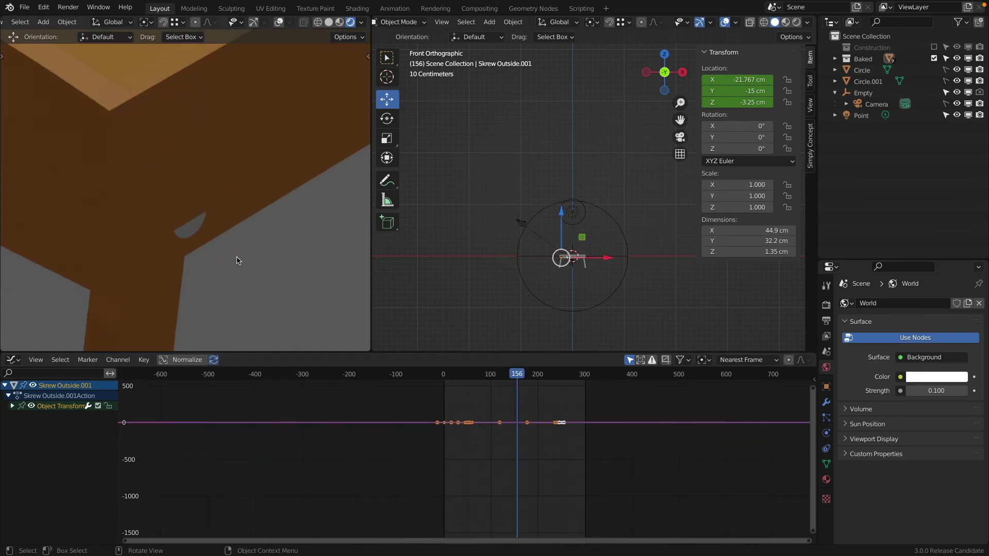
scroll(252, 257, down, 10)
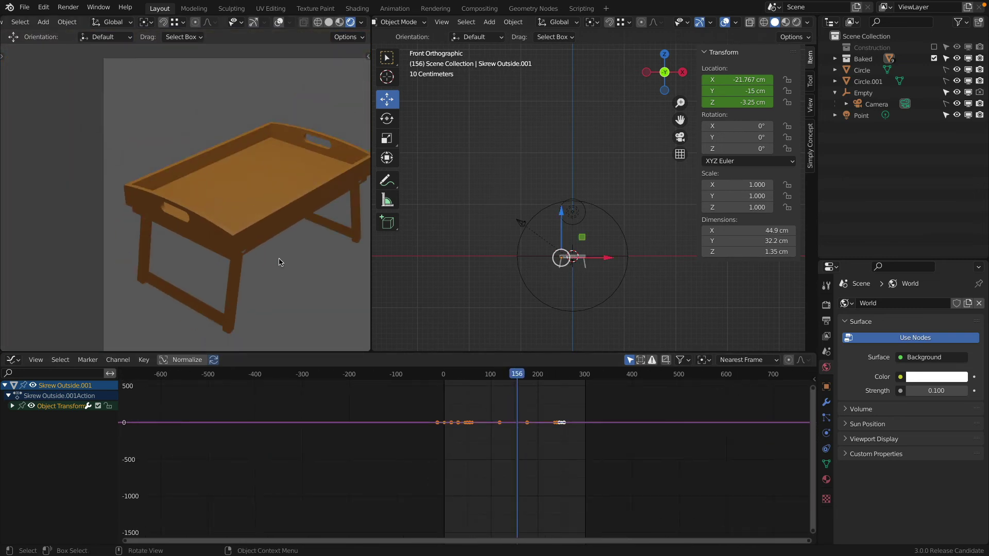
scroll(263, 260, up, 3)
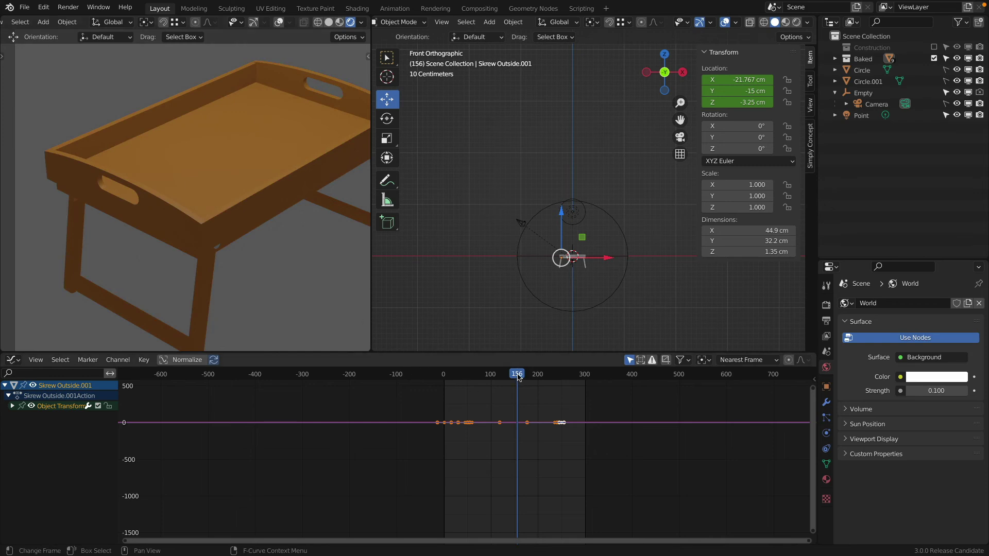
mouse_move(519, 377)
mouse_down()
mouse_move(575, 377)
mouse_move(513, 377)
mouse_up()
key(KP_0)
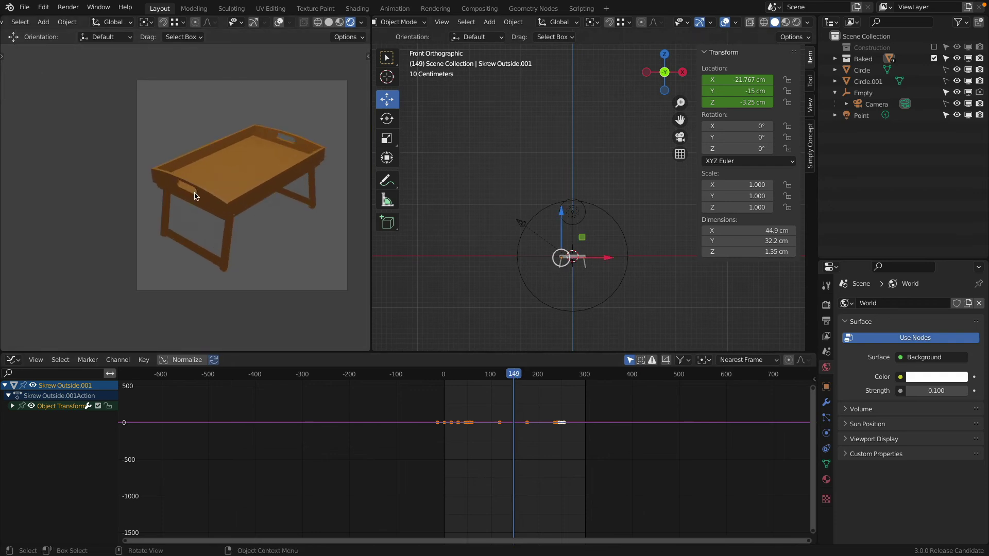
scroll(216, 208, up, 1)
- Duplicate the point light and place the copy below the table's front corner at about X -39, Y -35, Z -49 cm
click(587, 220)
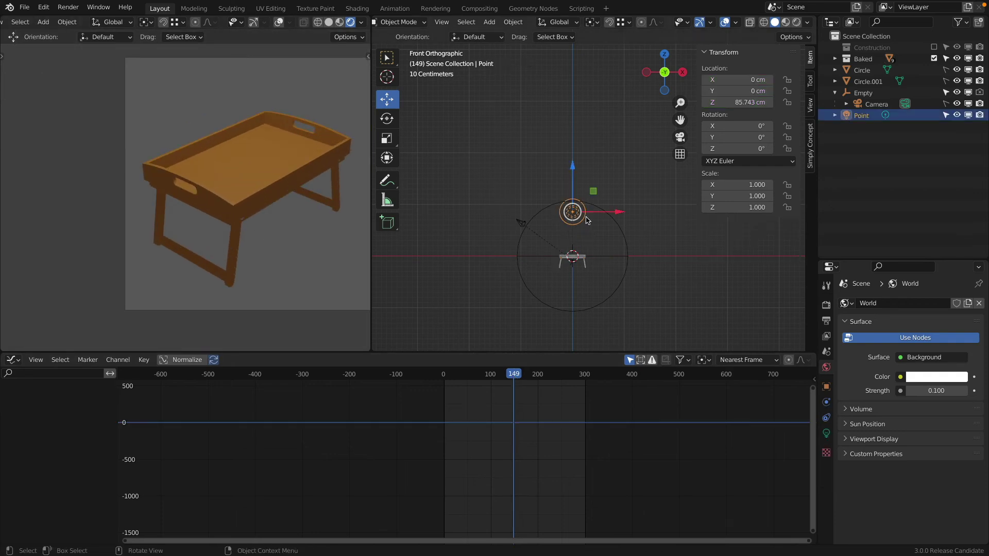
key(shift+d)
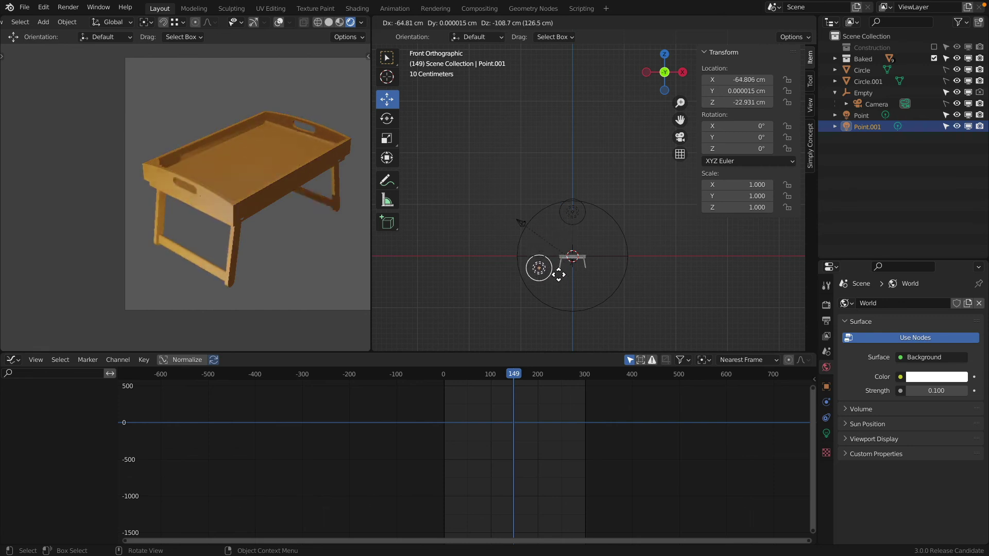
click(573, 288)
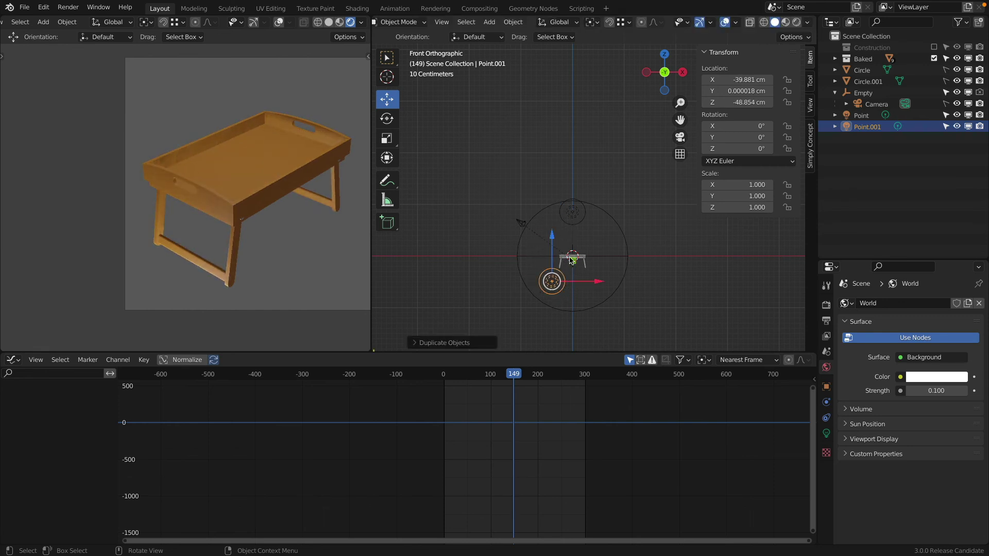
key(KP_7)
scroll(548, 167, up, 5)
drag(576, 151, 571, 194)
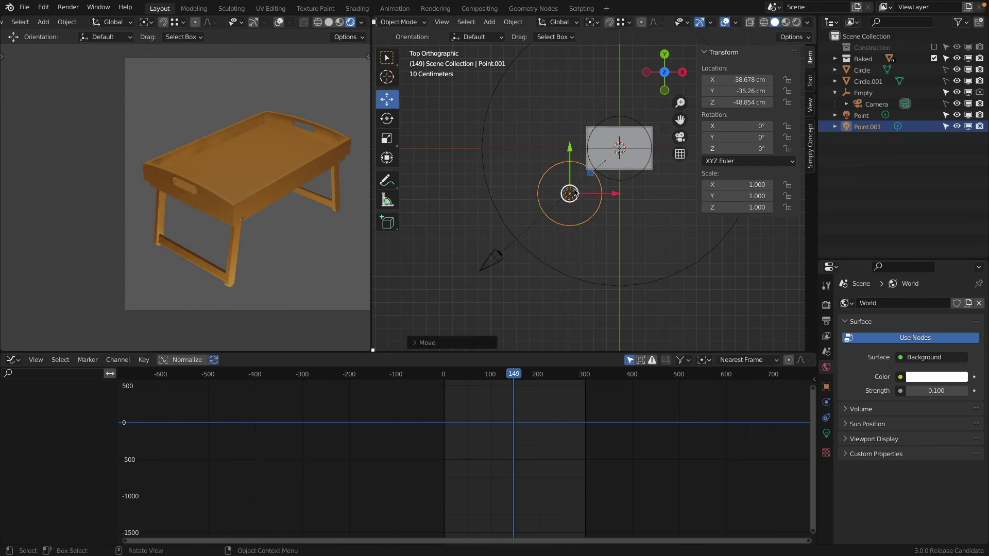
- Move the duplicated light outward and up in the front view to about X -55 cm and Z -30 cm
key(KP_1)
scroll(559, 219, down, 5)
shift+middle_drag(572, 256, 558, 214)
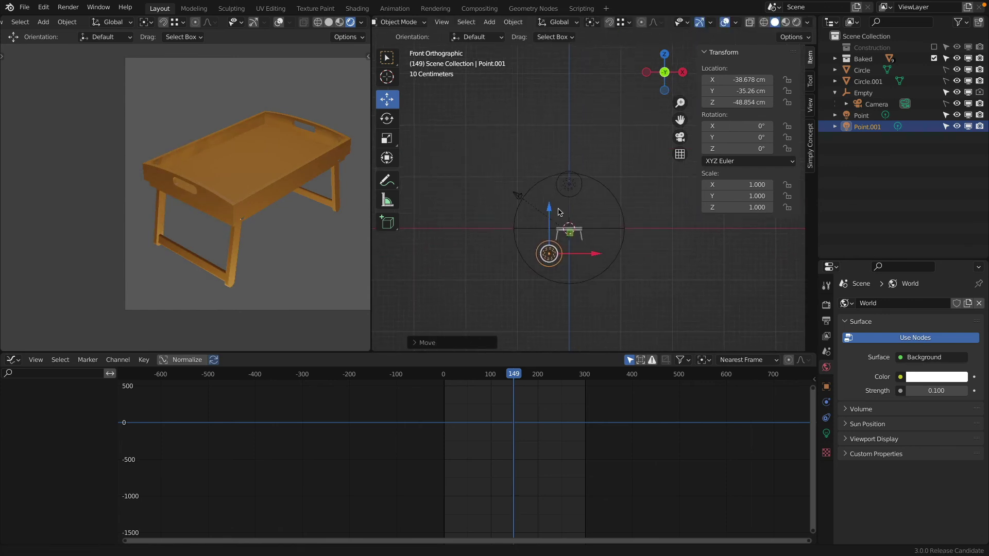
scroll(568, 257, up, 3)
key(g)
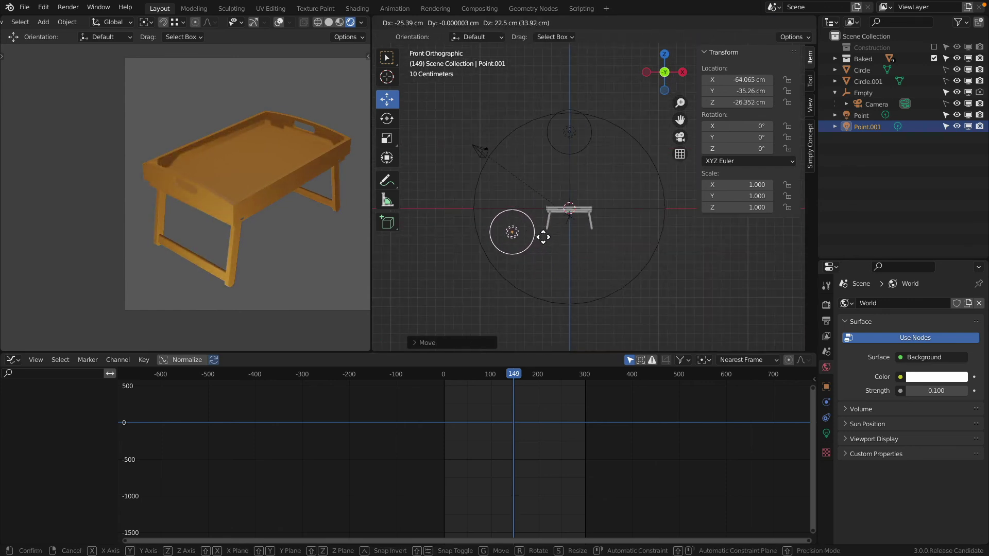
click(549, 238)
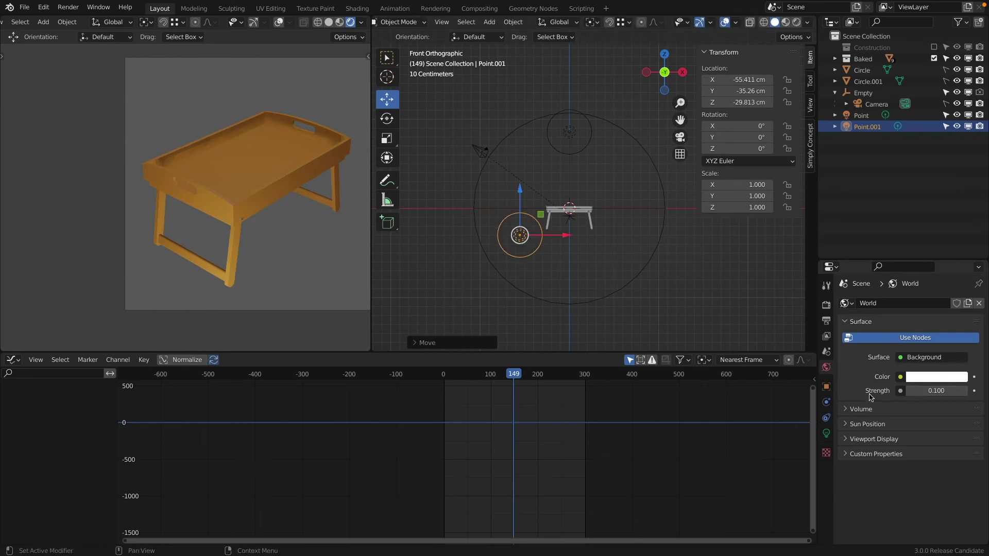
- Set the power of the lower point light to 5 W
click(826, 433)
click(927, 379)
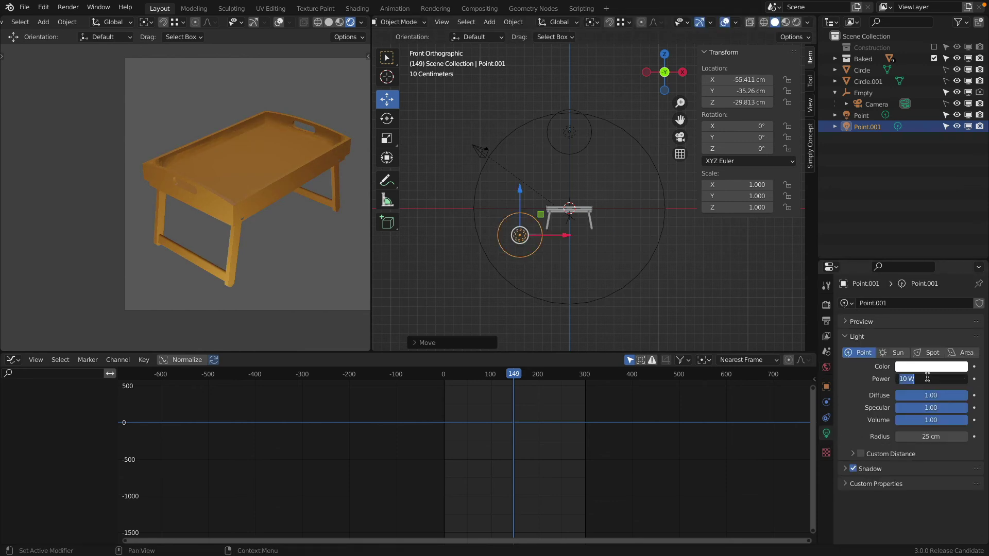
text(5)
key(Return)
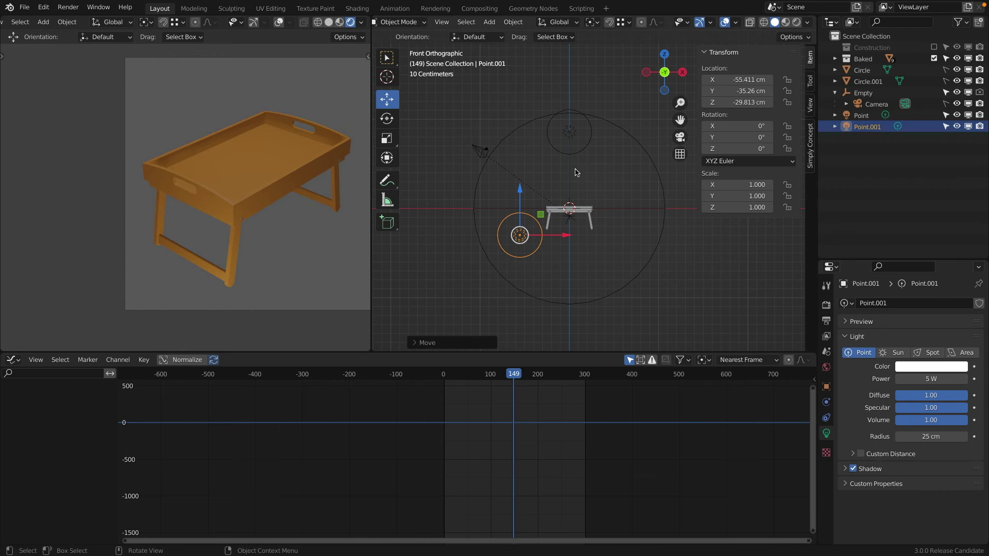
- Try a power of 5 W for the upper point light and set it back to 10 W
click(572, 133)
click(933, 379)
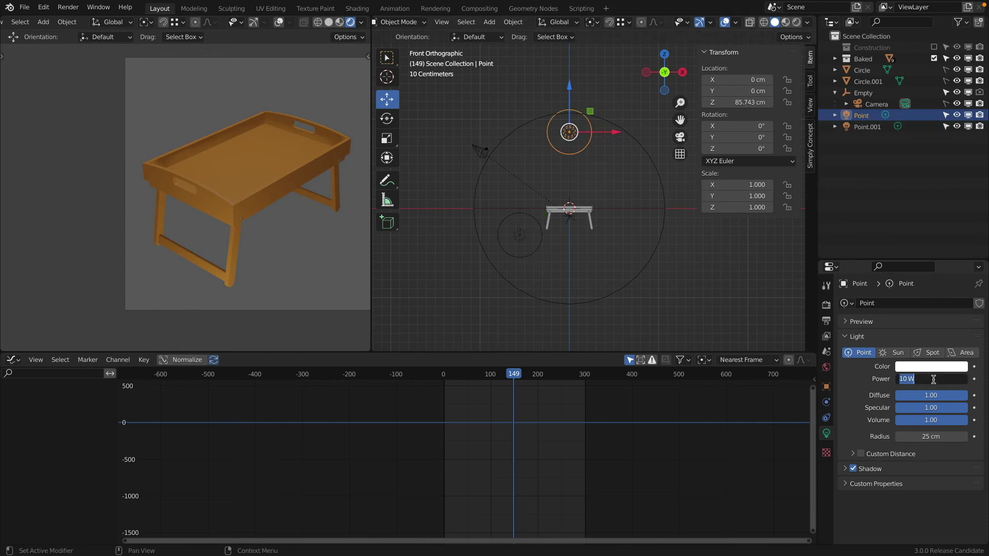
text(5)
key(Return)
click(934, 379)
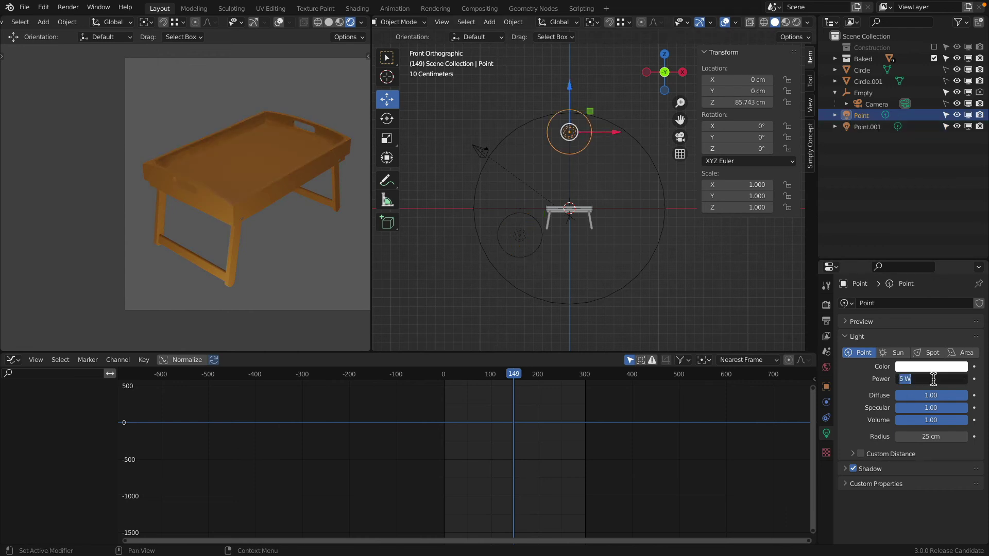
text(10)
key(Return)
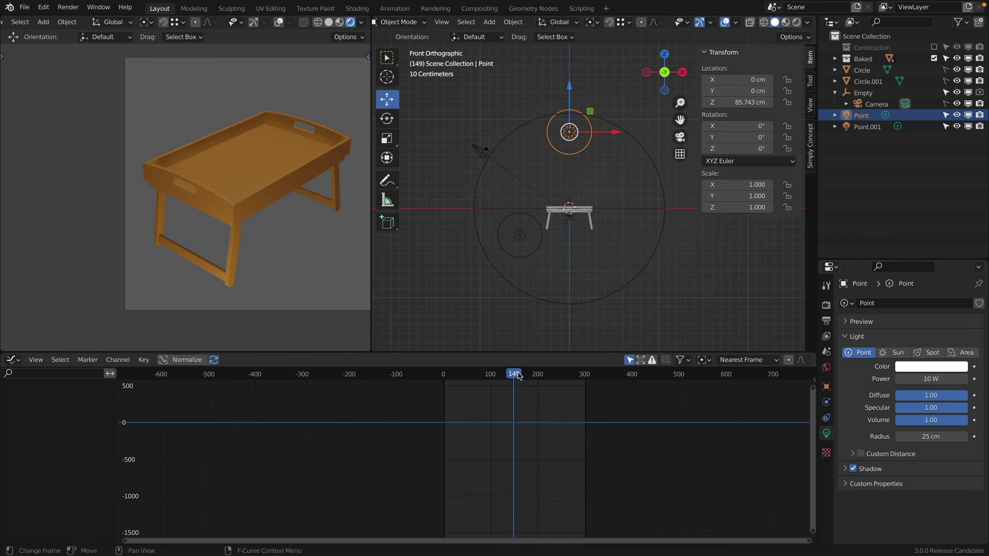
- Scrub through the folding animation to examine the rendered lighting at different frames, ending near frame 147
drag(518, 376, 544, 390)
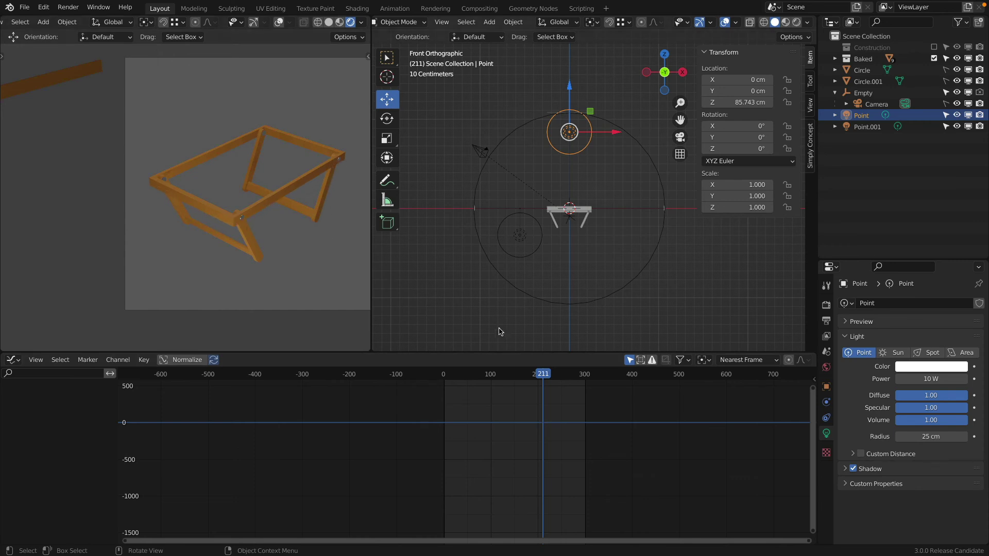
drag(550, 377, 566, 377)
drag(541, 375, 512, 377)
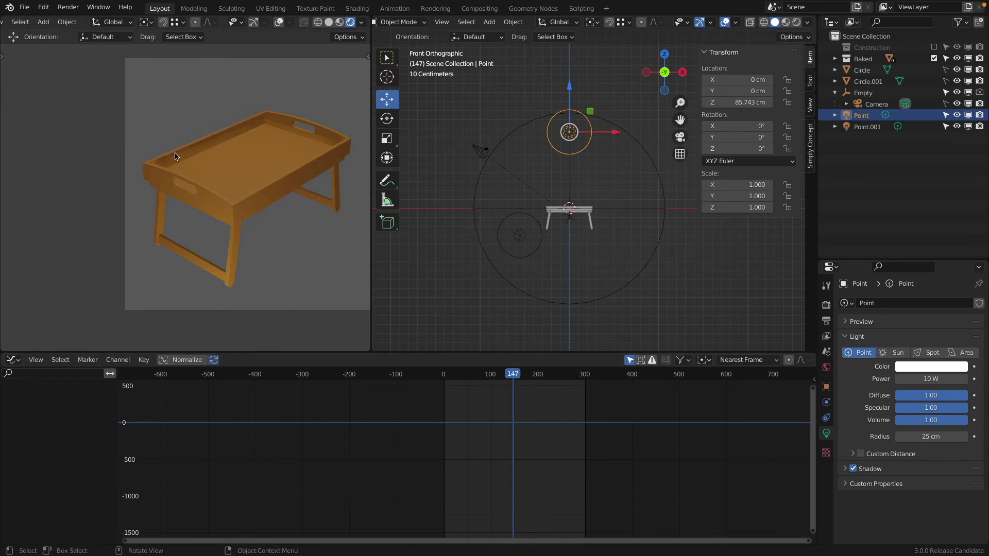
- Turn off shadows for both the upper and the lower point light and go to frame 149
scroll(176, 156, up, 4)
scroll(200, 164, down, 5)
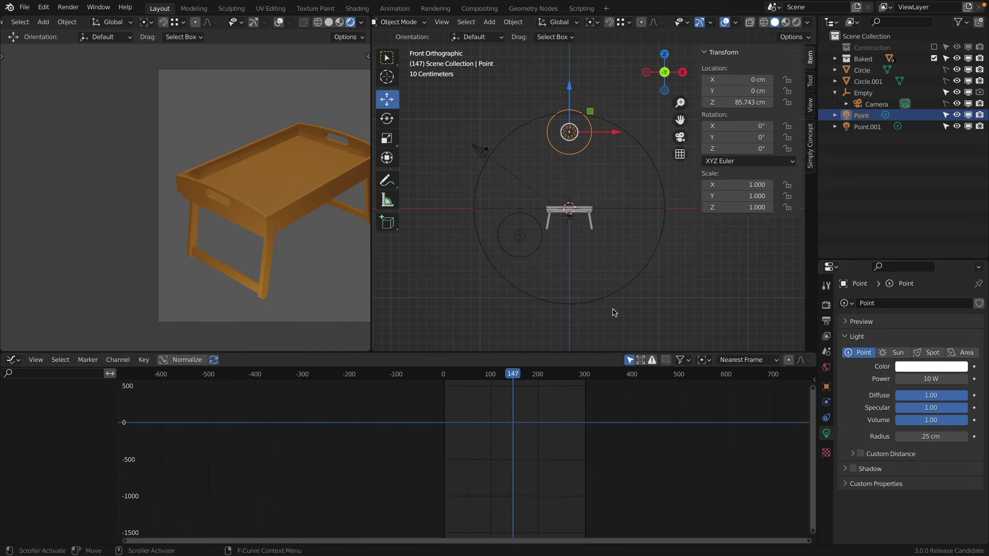
click(519, 237)
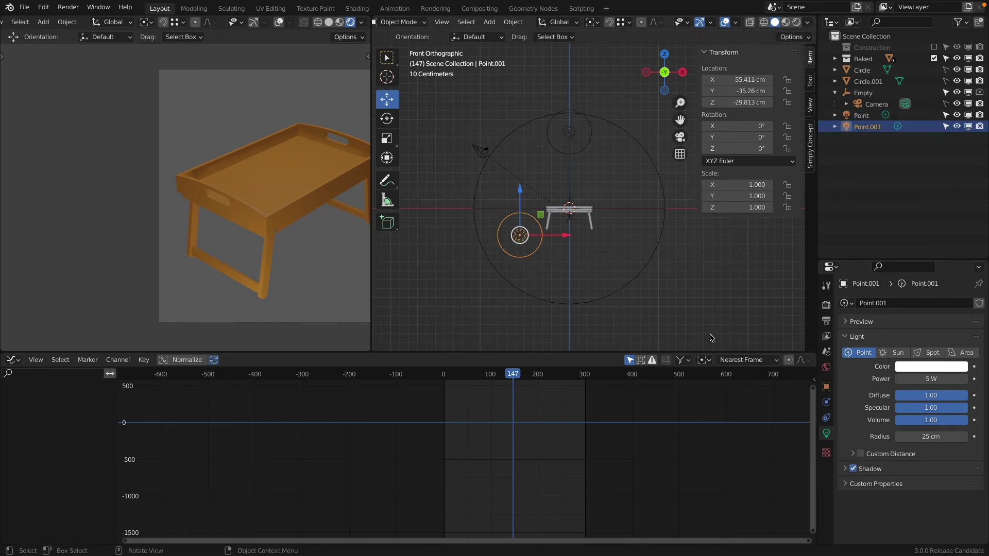
click(853, 469)
drag(512, 376, 513, 396)
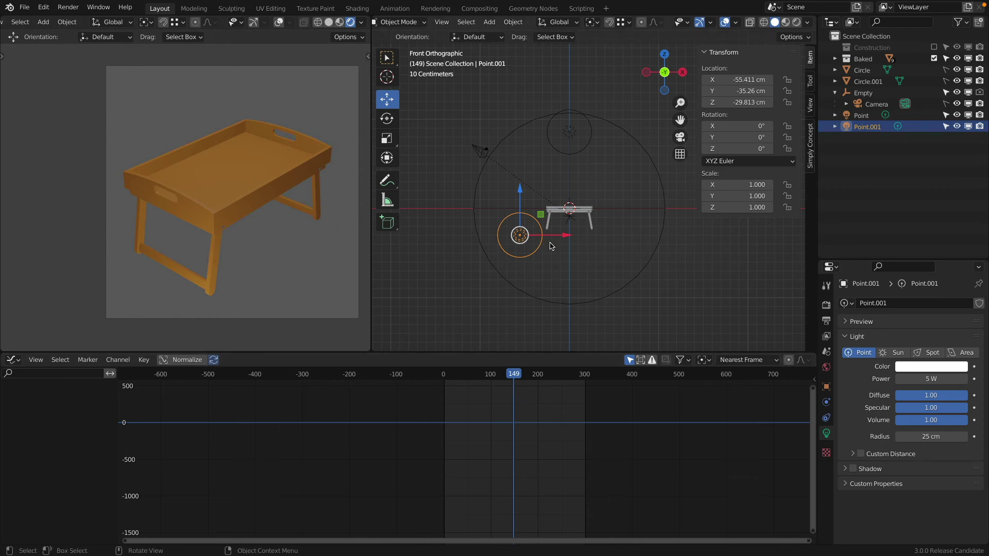
- Check the rendered table from another angle and from above, and return to the camera view
scroll(545, 229, down, 3)
middle_drag(300, 177, 280, 170)
key(KP_7)
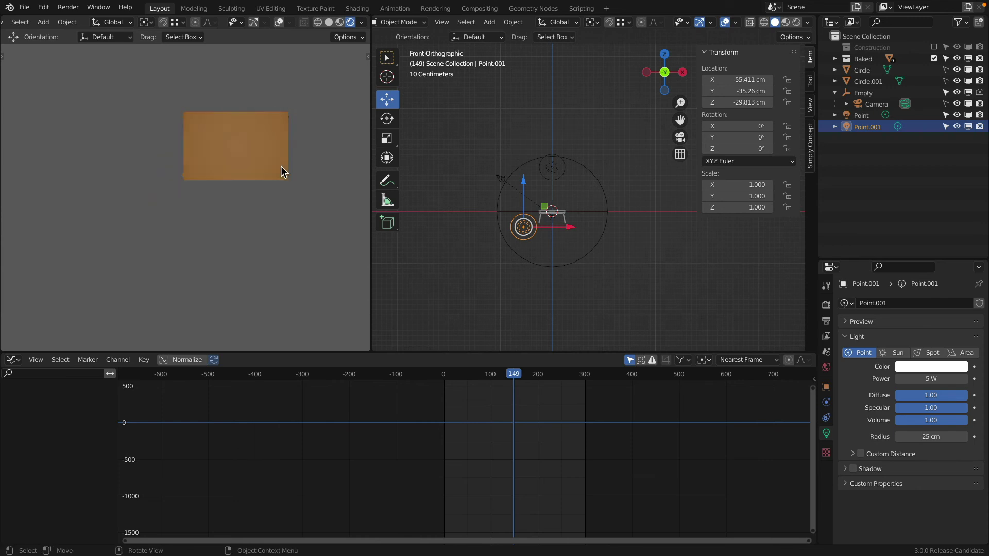
key(KP_0)
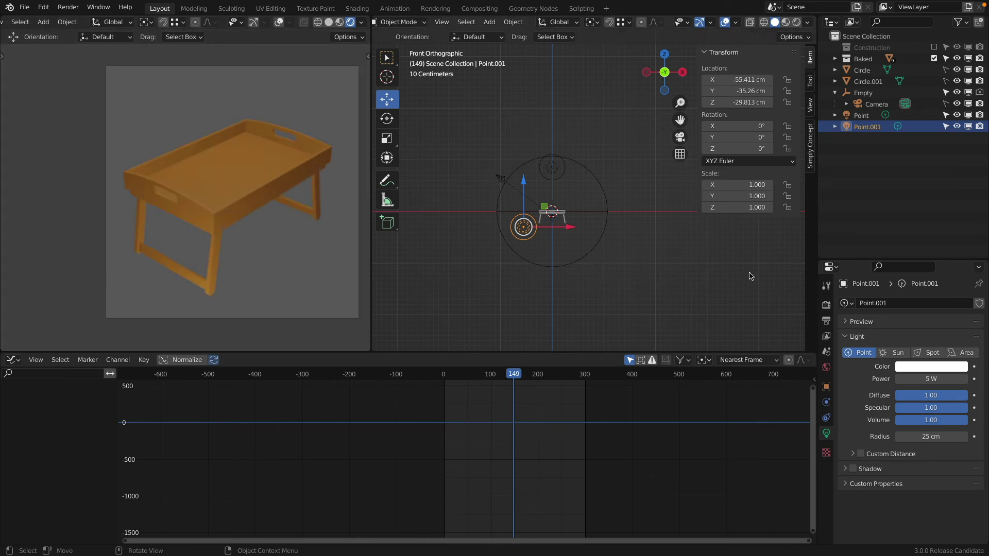
- Try the Transparent film option in the render settings and turn it back off
click(826, 305)
scroll(850, 507, down, 3)
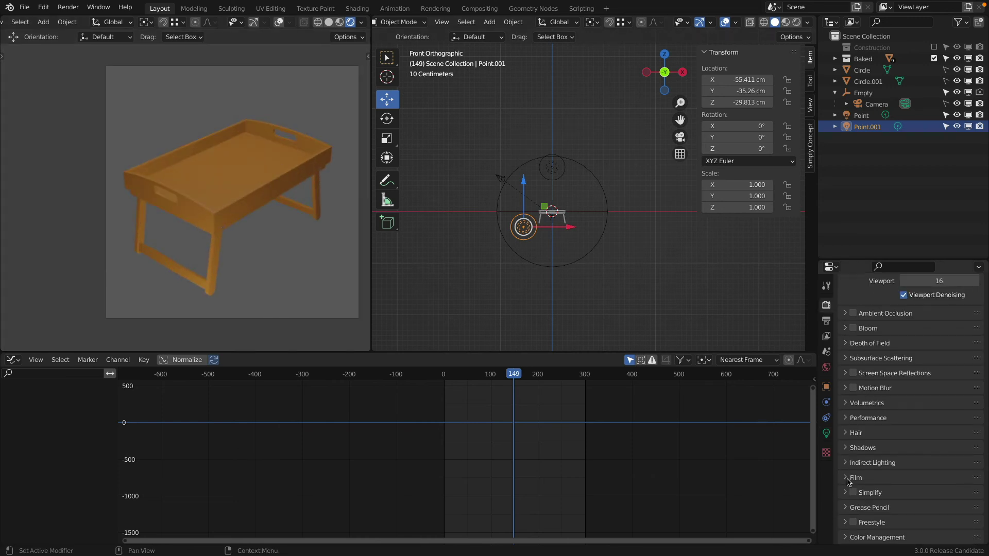
click(849, 478)
scroll(855, 476, down, 2)
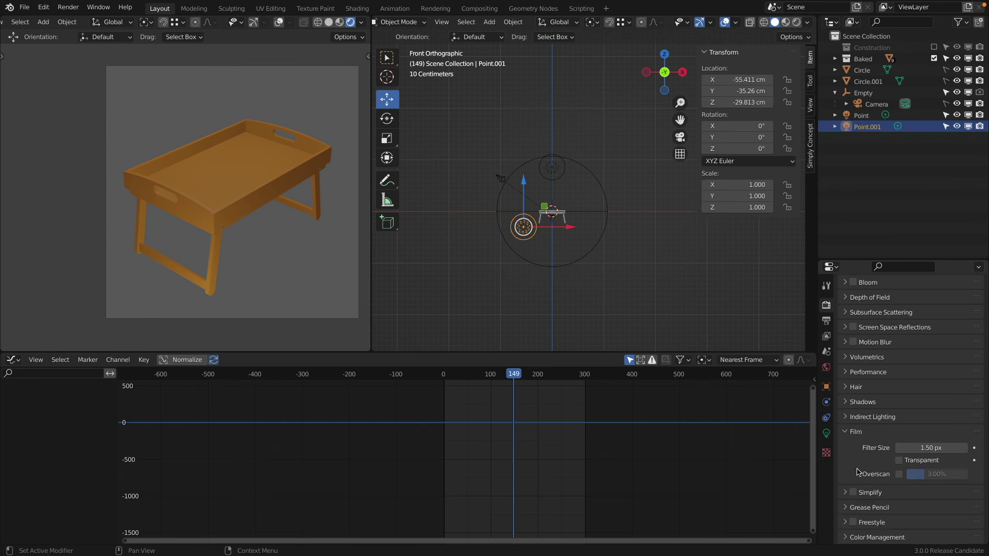
click(899, 463)
click(900, 463)
click(845, 434)
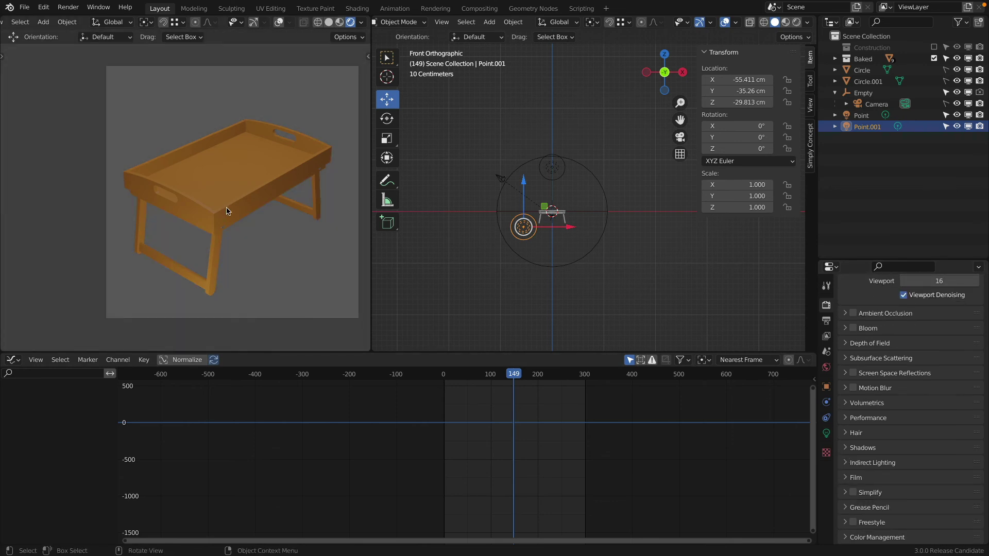
- Add a plane beneath the table, lower it to about -117 cm in Z and scale it up to about 6.25
key(shift+a)
mouse_move(489, 68)
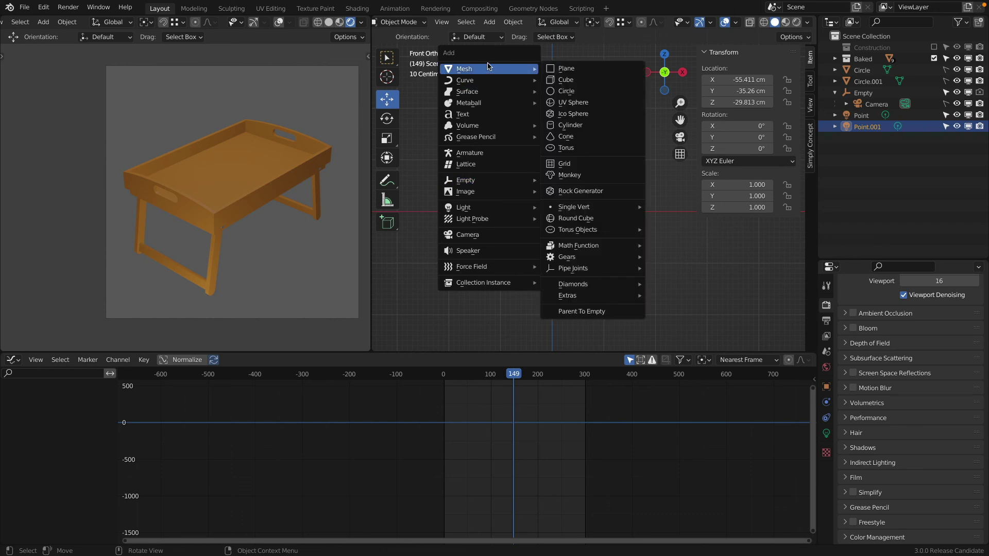
click(577, 68)
drag(555, 176, 554, 233)
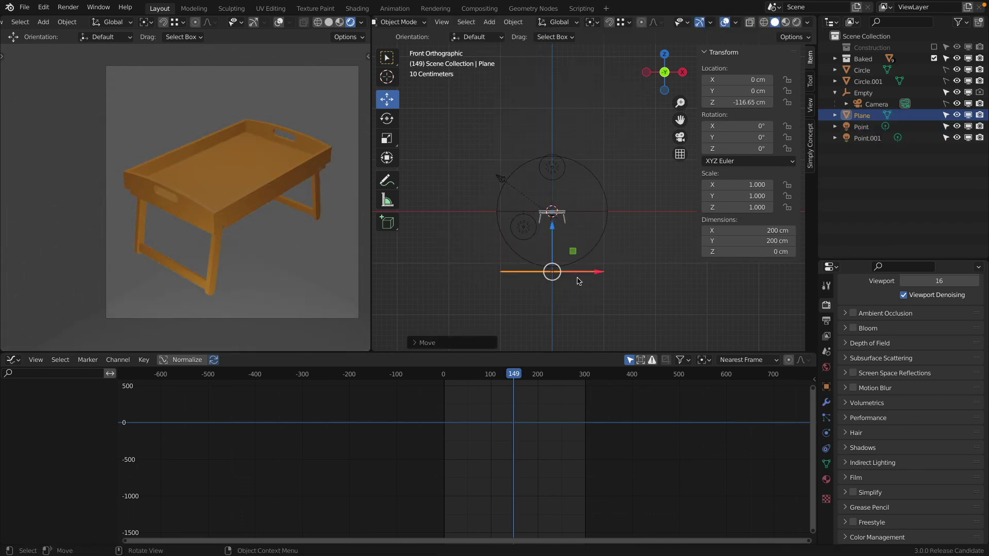
scroll(578, 279, down, 4)
key(s)
click(643, 289)
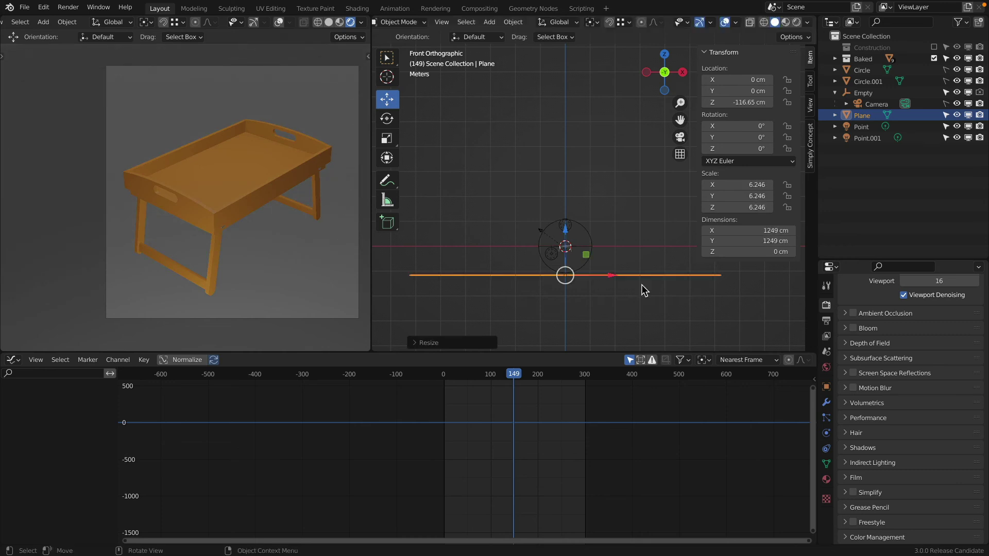
- Create a new material named Whiteboard on the plane and set its emission color to full white
click(826, 480)
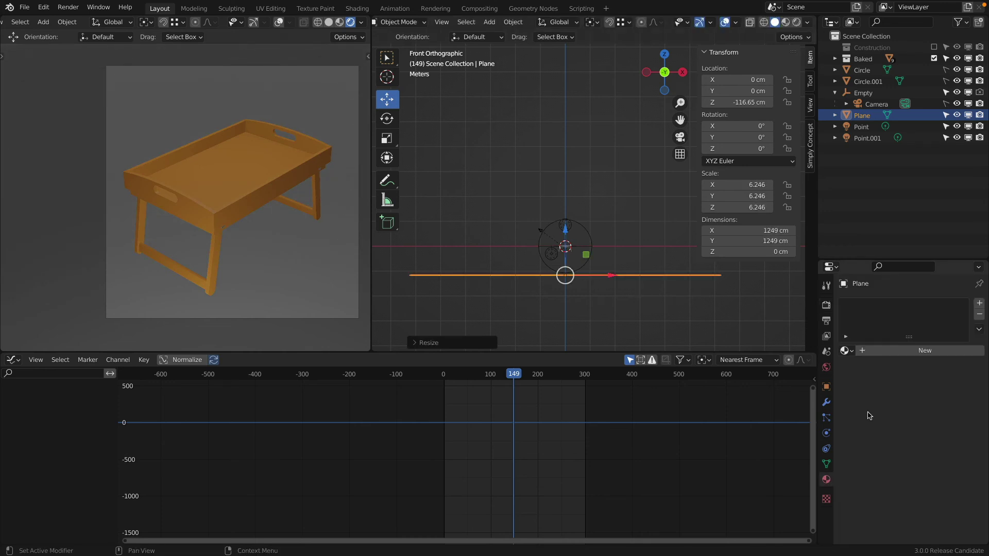
click(886, 352)
text(Whiteboard)
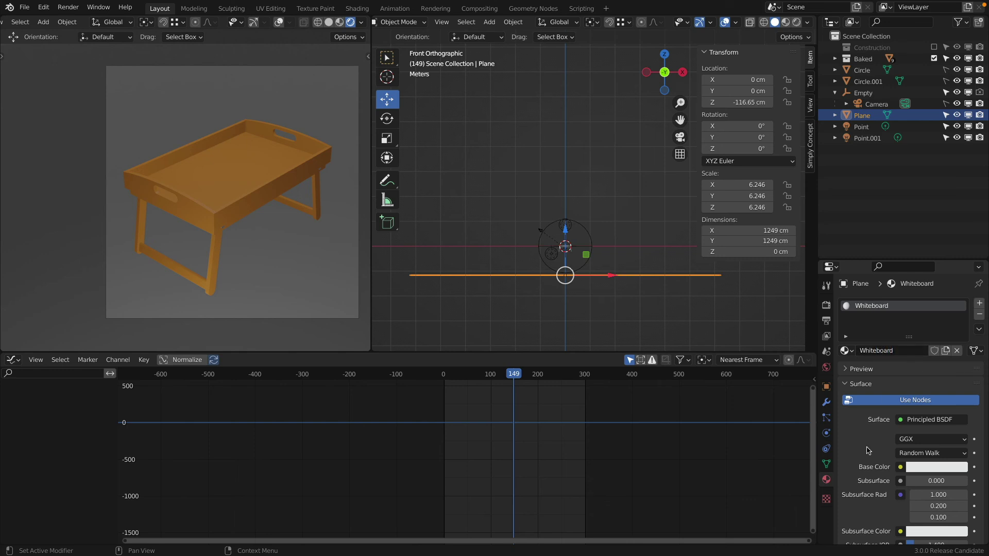
scroll(869, 451, down, 10)
click(927, 508)
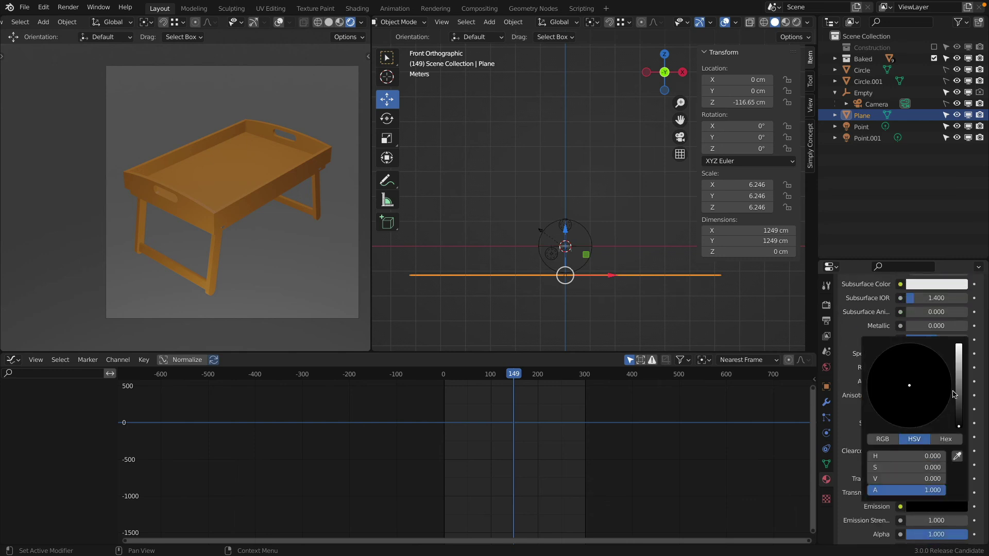
drag(957, 380, 958, 344)
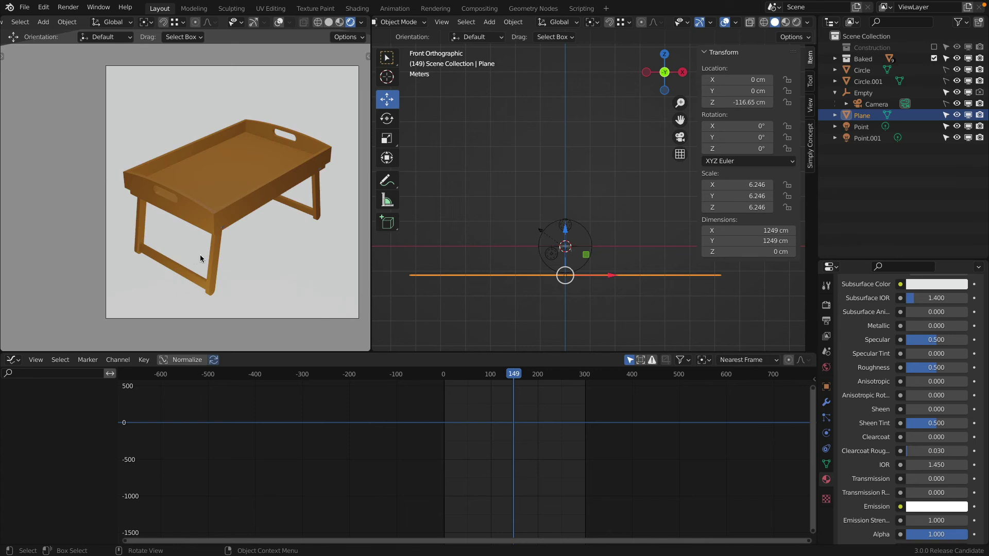
- Go to frame 154 and compare the rendered scene with the floor plane hidden and shown
shift+middle_drag(199, 255, 193, 243)
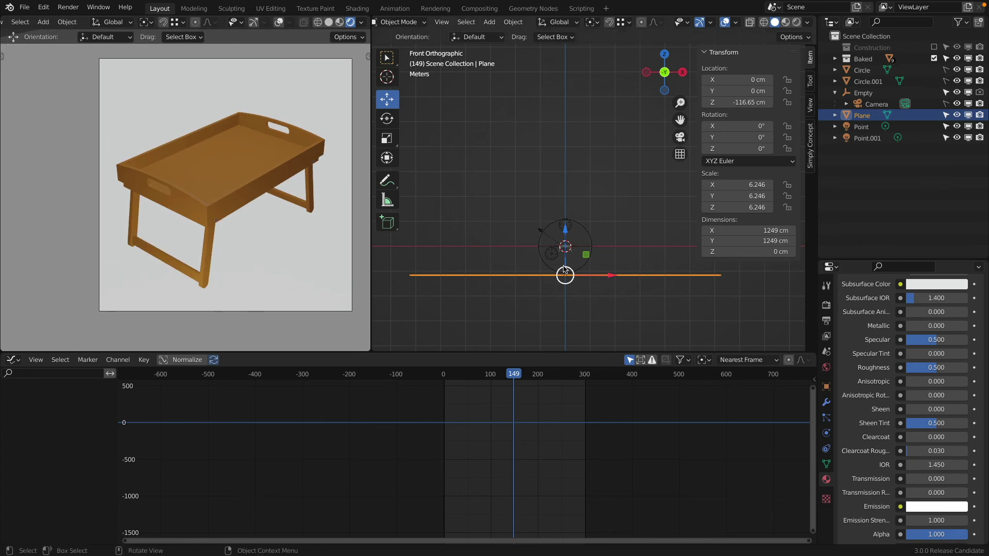
mouse_move(516, 375)
mouse_down()
mouse_move(425, 384)
mouse_move(519, 390)
mouse_up()
scroll(548, 259, up, 7)
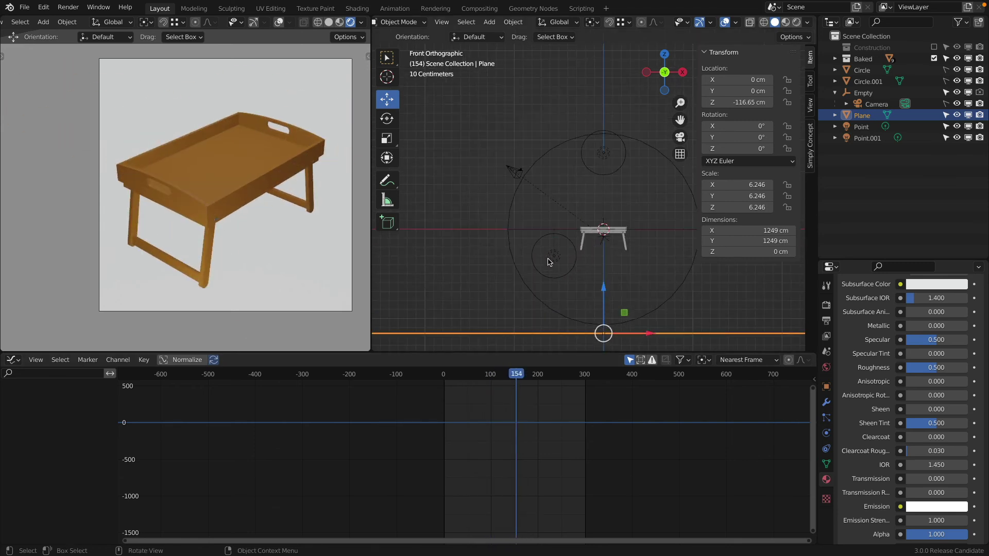
shift+middle_drag(539, 244, 536, 230)
click(551, 243)
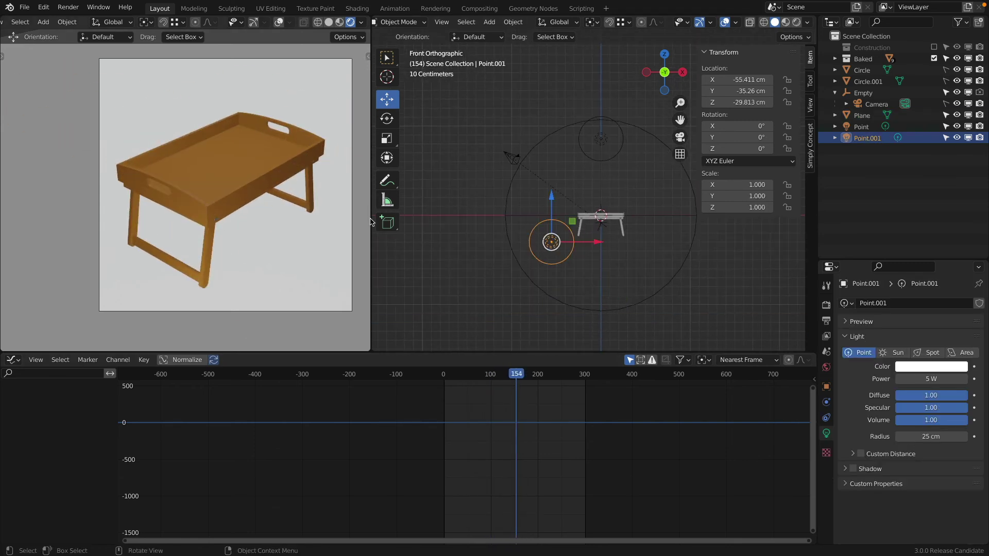
scroll(486, 247, down, 6)
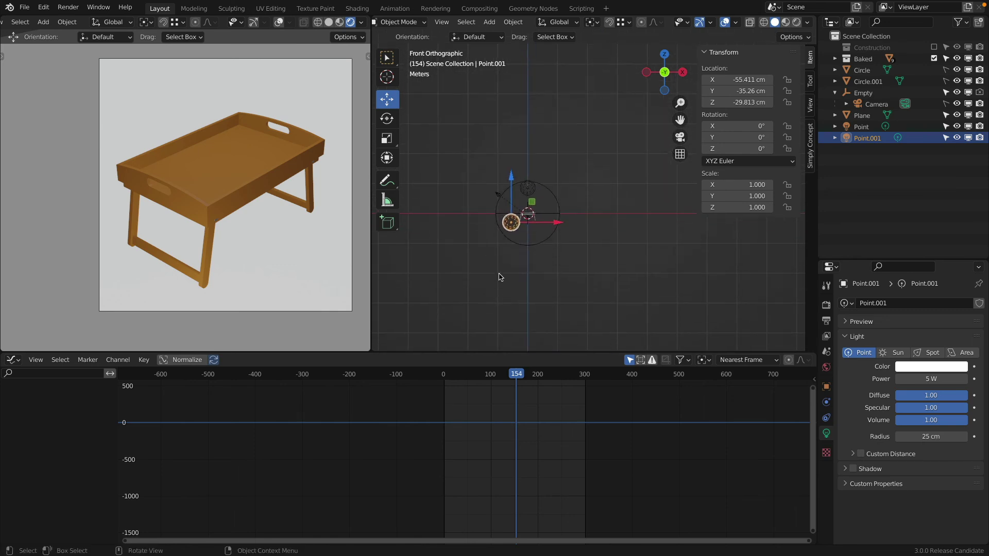
middle_drag(477, 248, 487, 278)
click(488, 276)
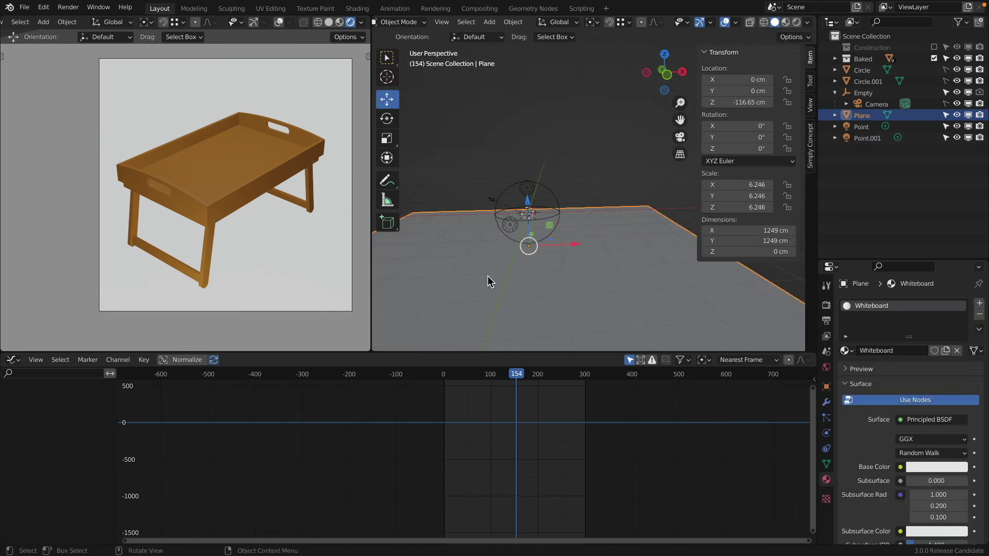
key(h)
key(alt+h)
- Try a power of 15 W for the upper point light and raise it to 20 W
scroll(526, 182, up, 4)
click(524, 192)
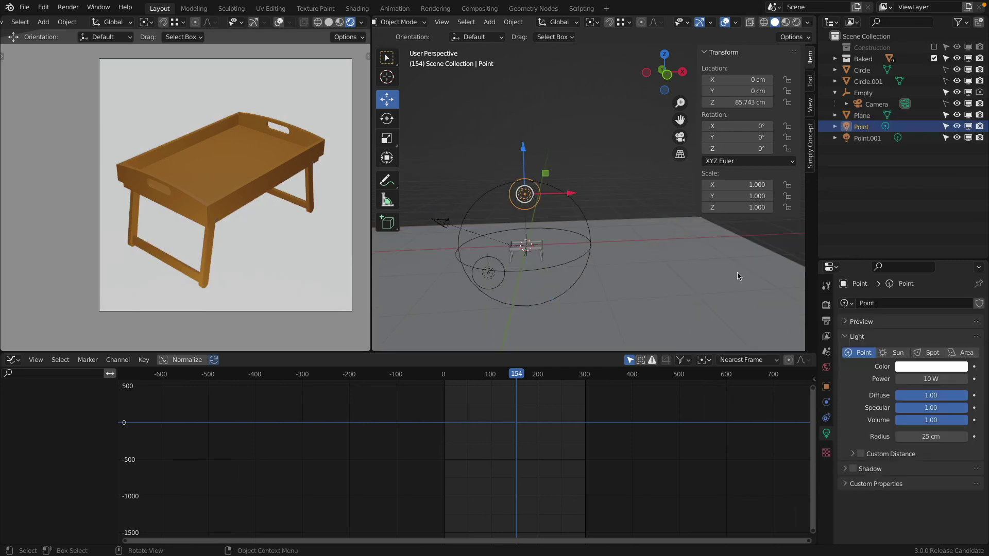
click(926, 379)
text(20)
key(Return)
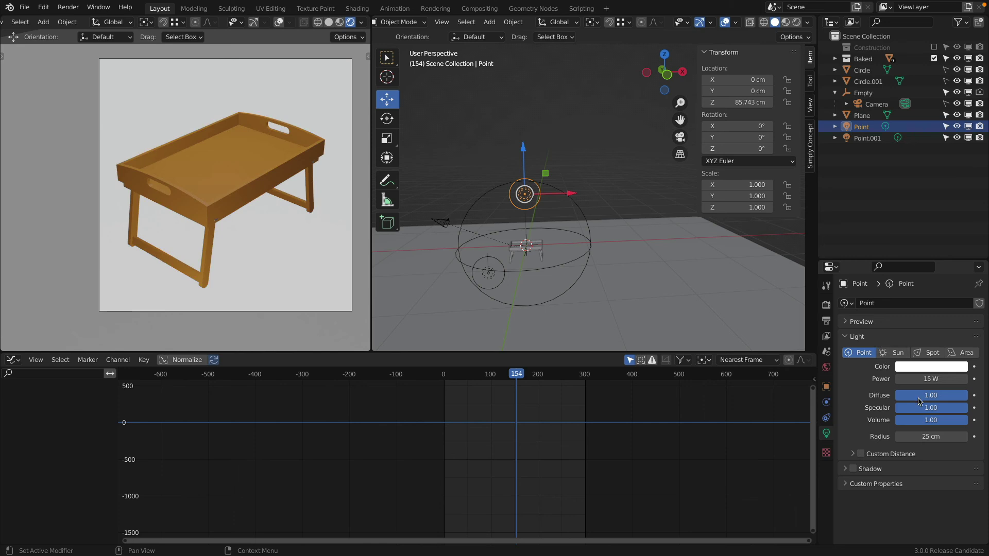
text(20)
key(Return)
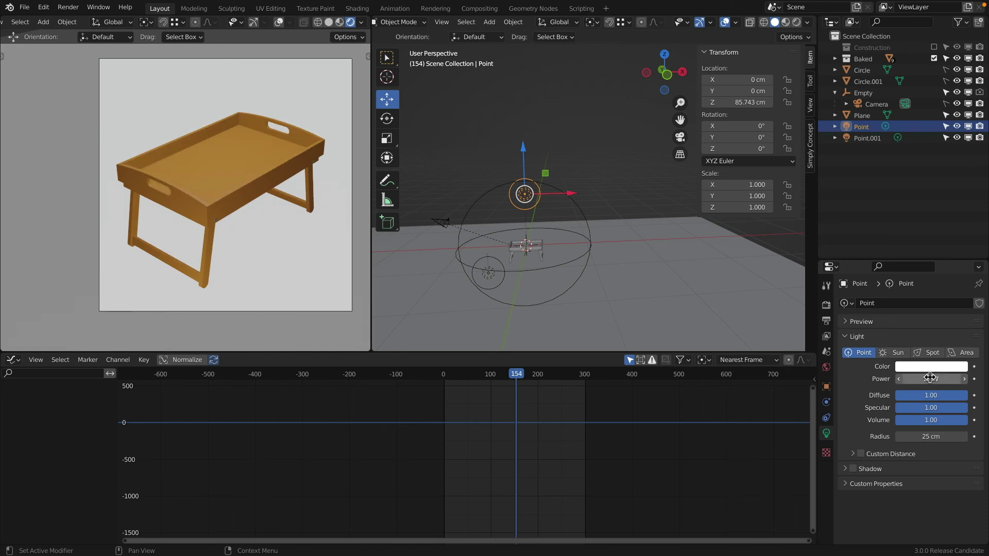
- Set the lower point light's power to 10 W
click(487, 273)
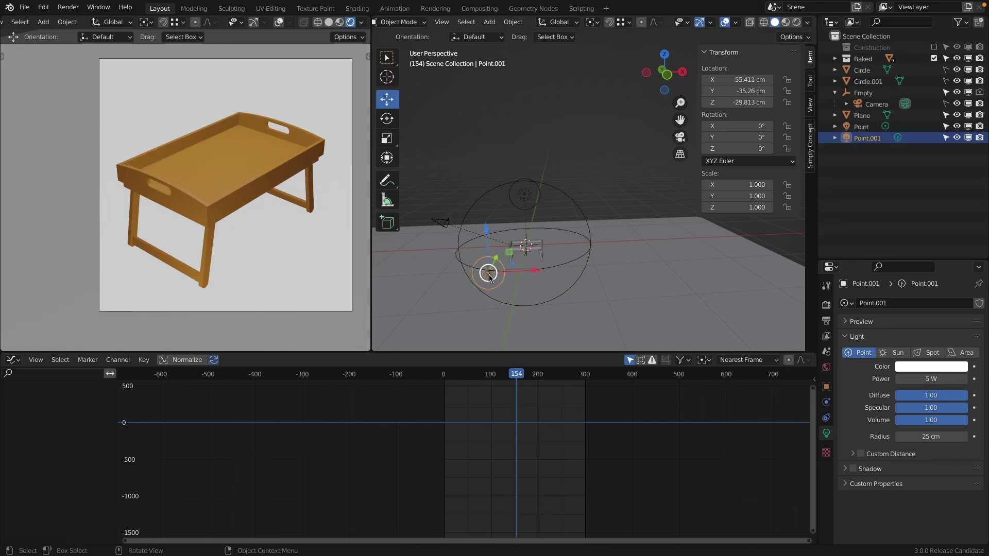
click(920, 380)
text(10)
key(Return)
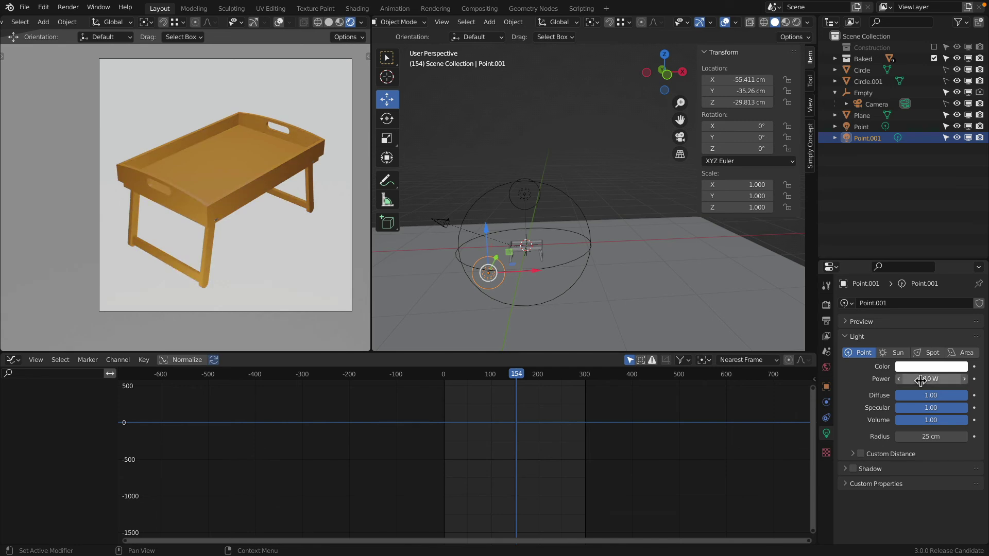
- Compare the High Contrast and Very High Contrast looks in Color Management and keep Very High Contrast
click(827, 304)
scroll(869, 424, down, 3)
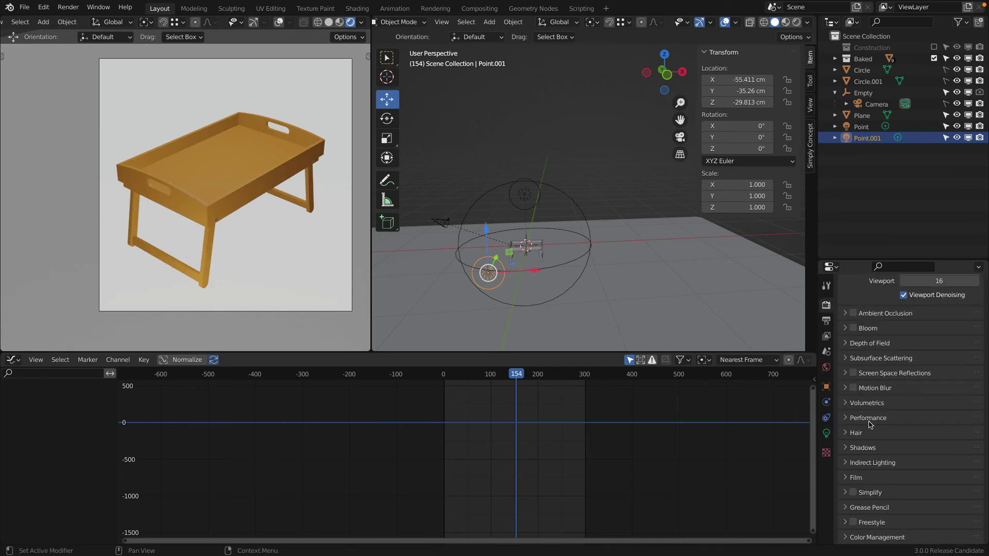
scroll(888, 461, down, 5)
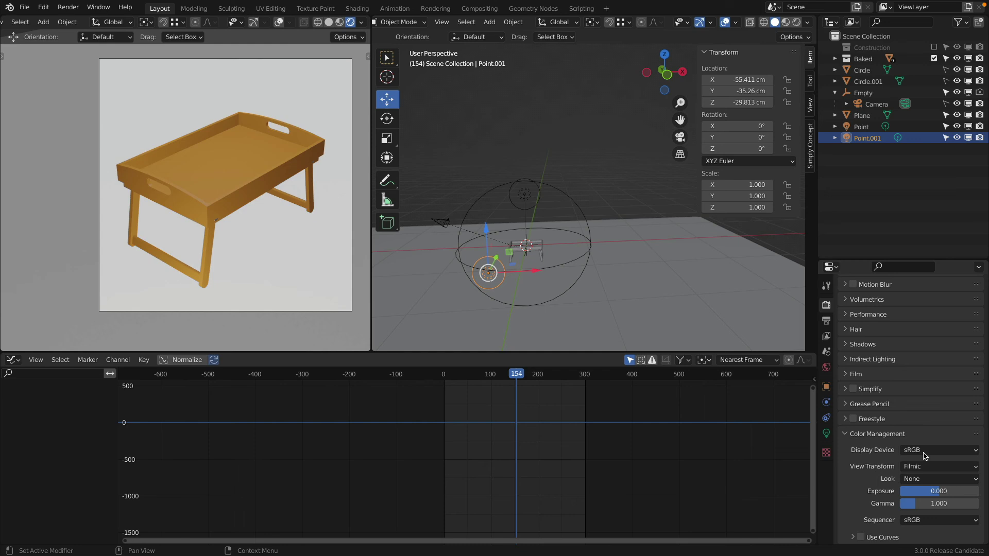
click(930, 478)
click(929, 453)
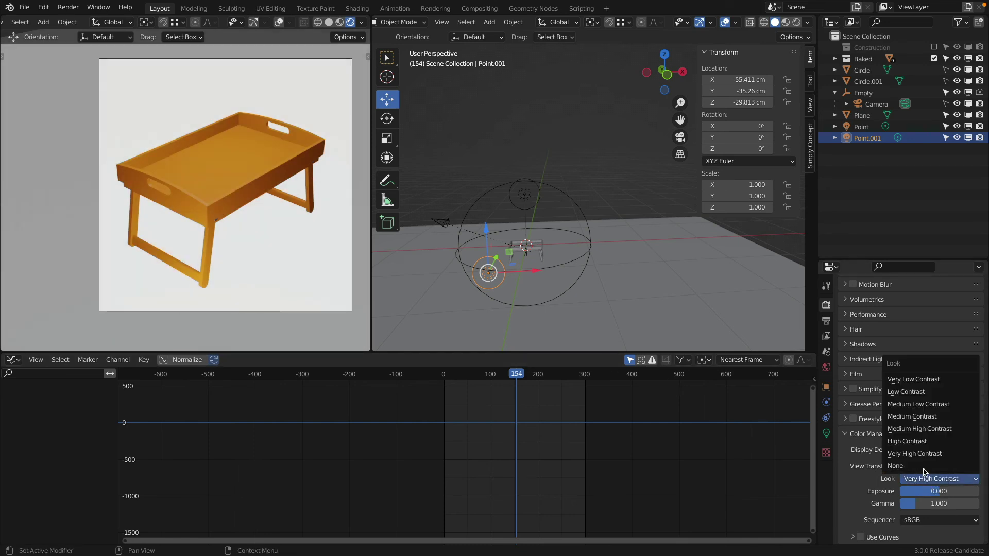
click(927, 478)
click(919, 446)
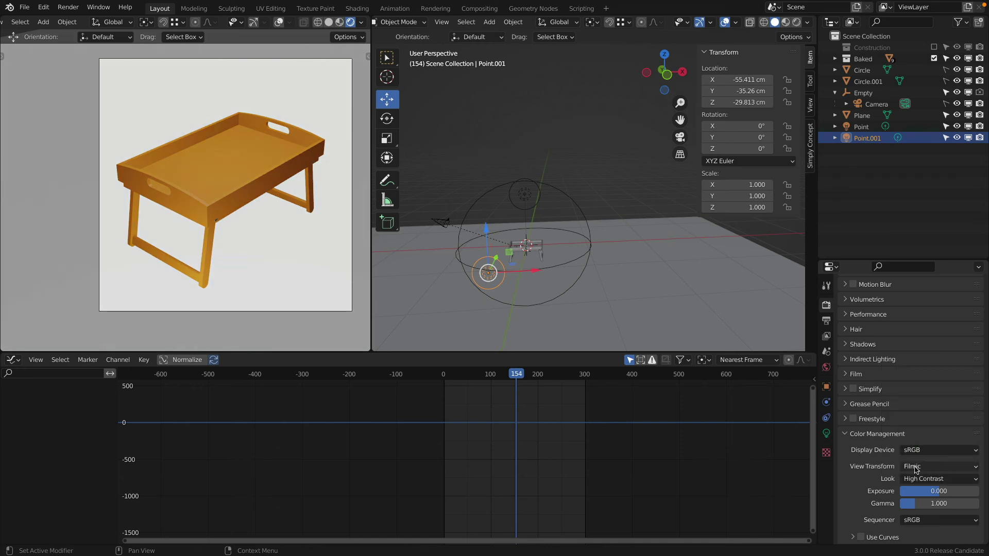
click(915, 478)
click(916, 453)
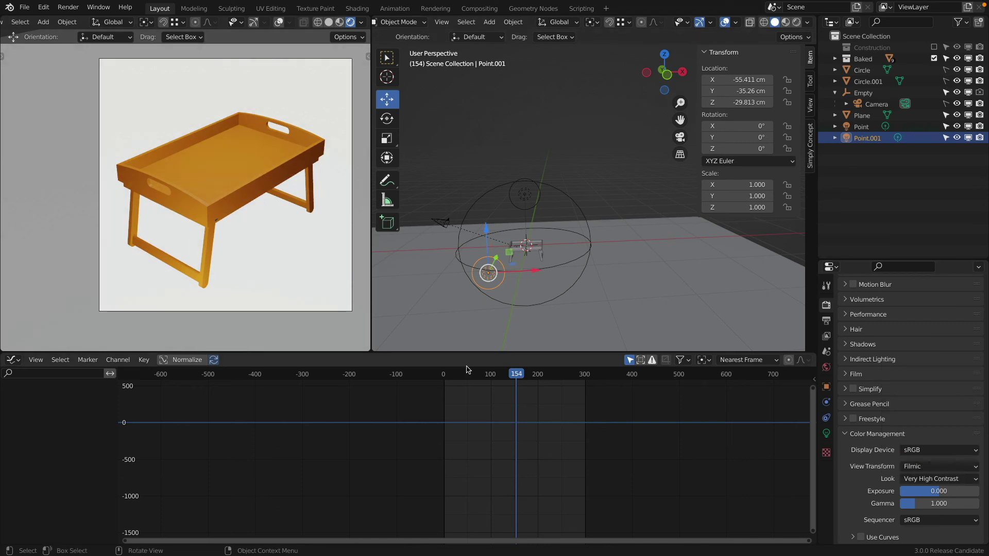
- Examine the rendered parts at frame 60, including a close-up, and go to frame 146
mouse_move(467, 371)
mouse_down()
mouse_move(507, 383)
mouse_move(454, 383)
mouse_move(554, 387)
mouse_move(471, 390)
mouse_up()
scroll(214, 231, up, 7)
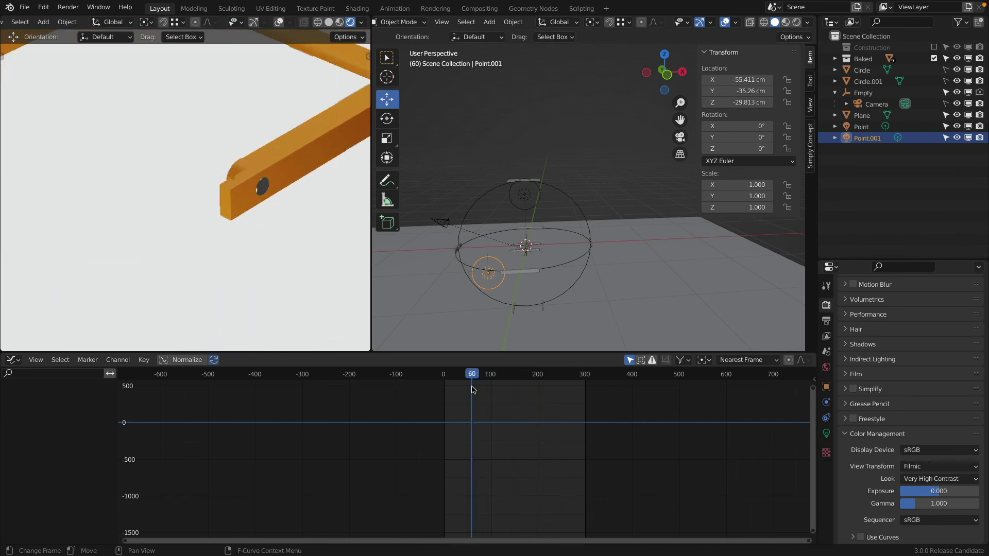
scroll(230, 233, down, 7)
scroll(230, 235, down, 3)
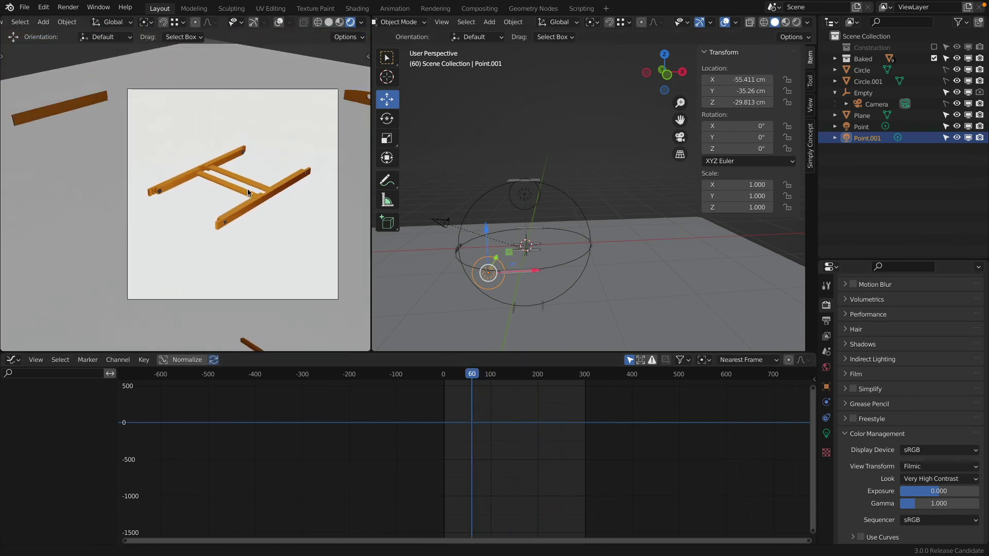
drag(472, 374, 512, 383)
scroll(214, 230, up, 5)
- Select the tray's handle side and set its Wood material's Specular to 0.2
click(169, 167)
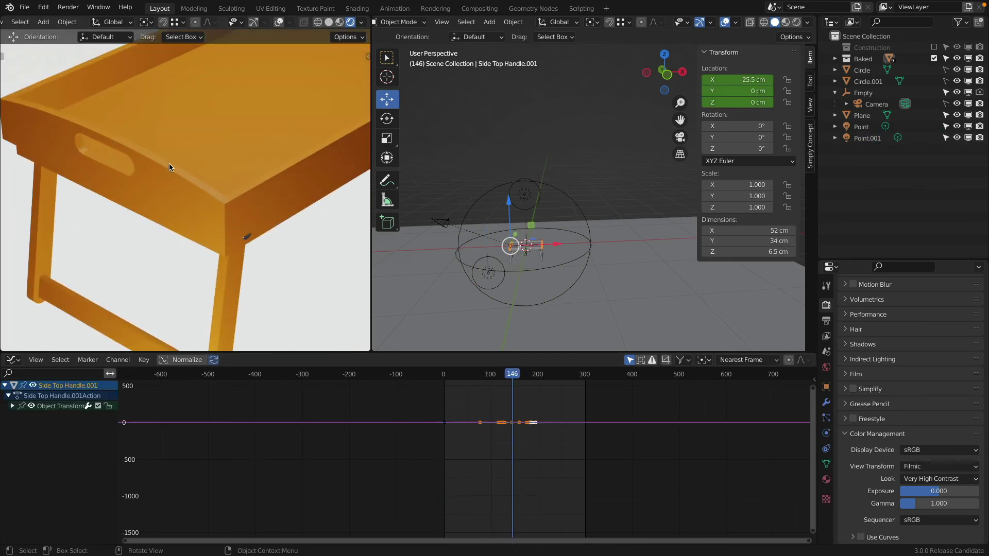
scroll(500, 240, up, 9)
middle_drag(521, 267, 537, 273)
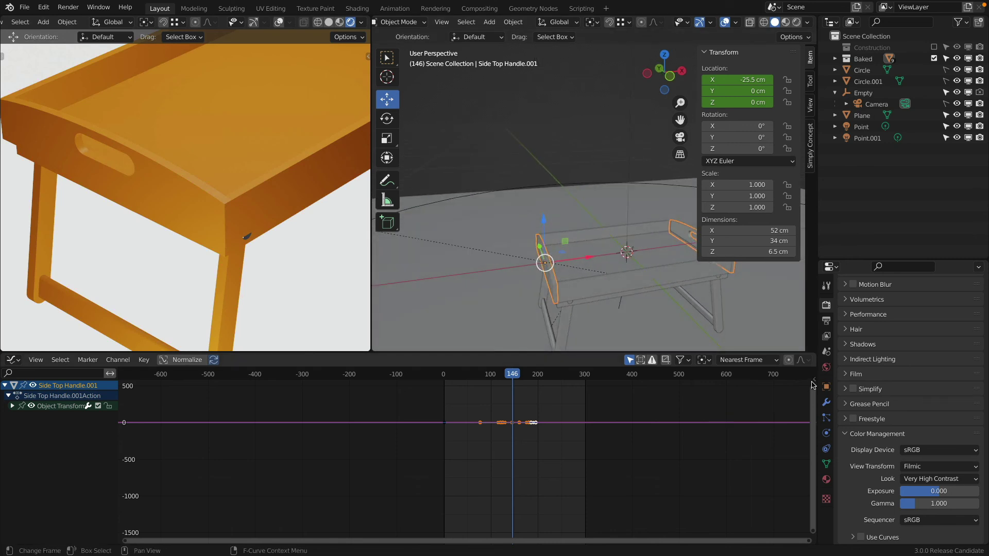
click(826, 480)
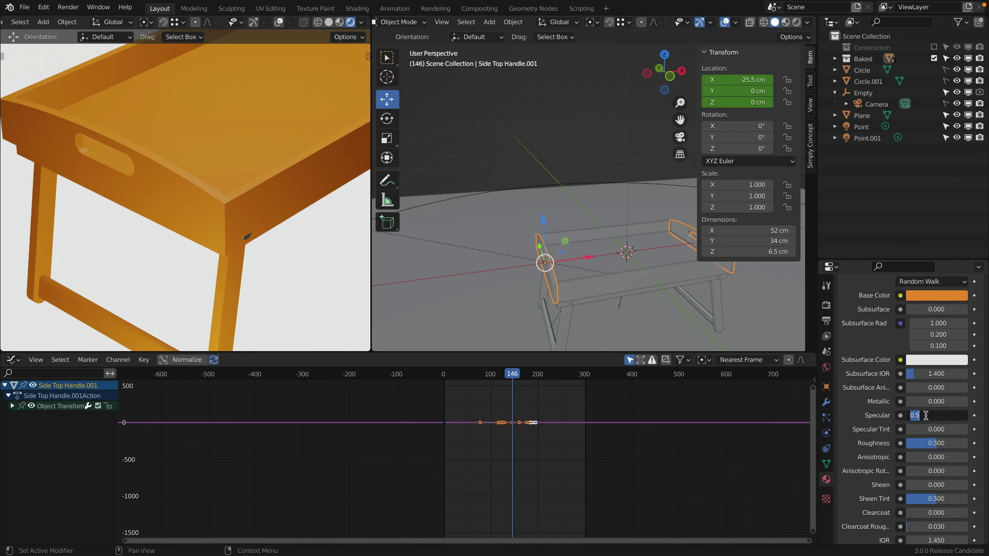
text(0.2)
key(Return)
- Try different Roughness values on the Wood material and set it to 0.1
drag(927, 443, 906, 443)
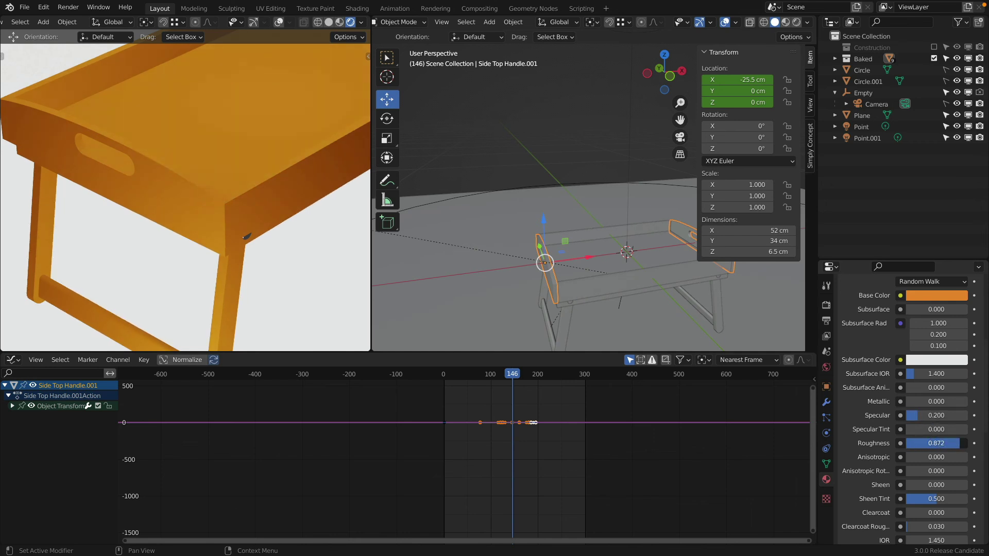
click(923, 443)
text(.1)
key(Return)
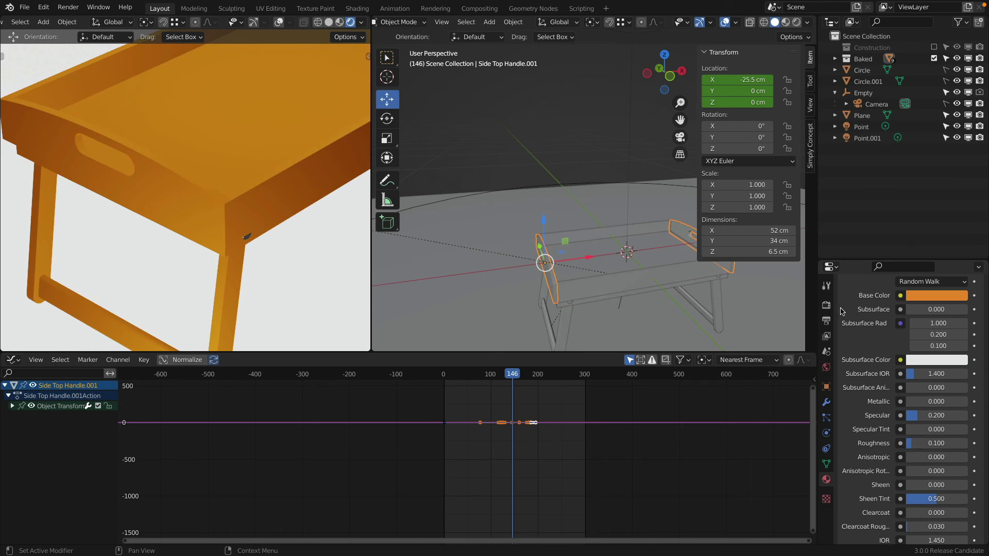
- Select the outside screw on the tray's front corner and enable Screen Space Reflections for Eevee
click(247, 240)
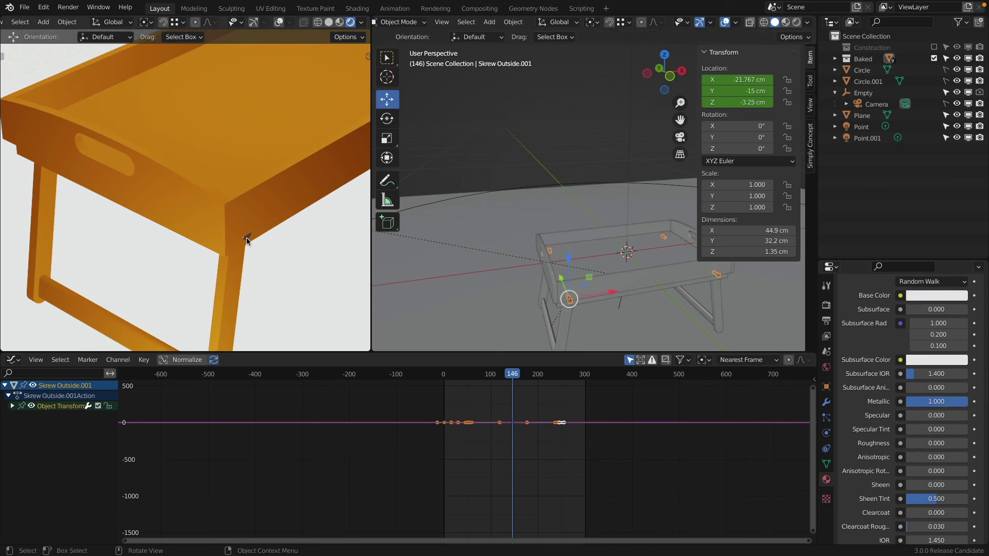
click(826, 305)
scroll(854, 327, up, 7)
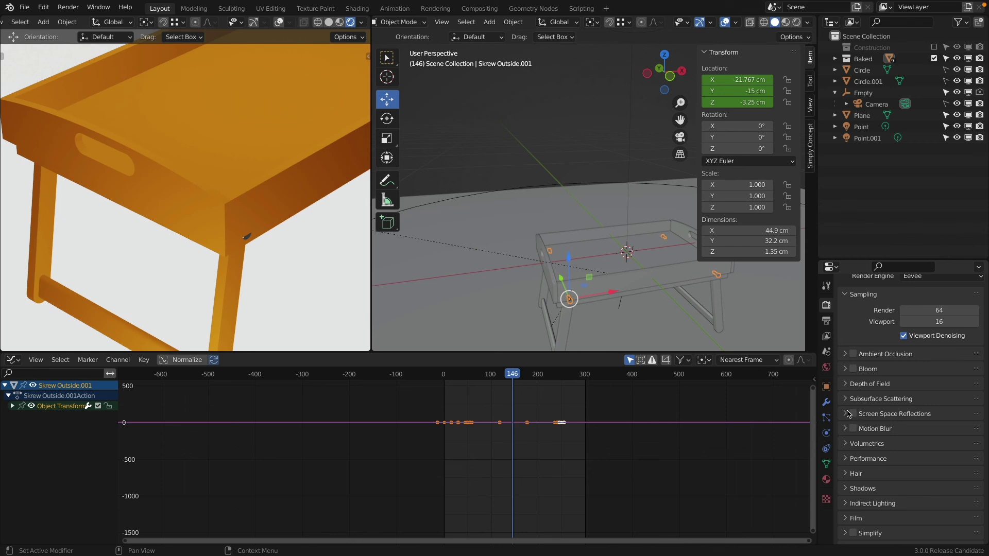
click(844, 414)
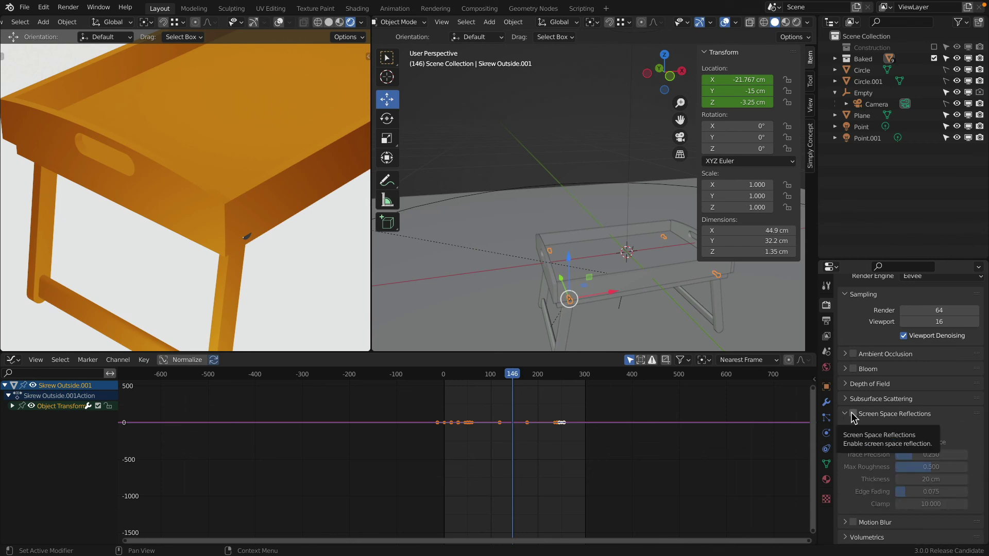
click(852, 414)
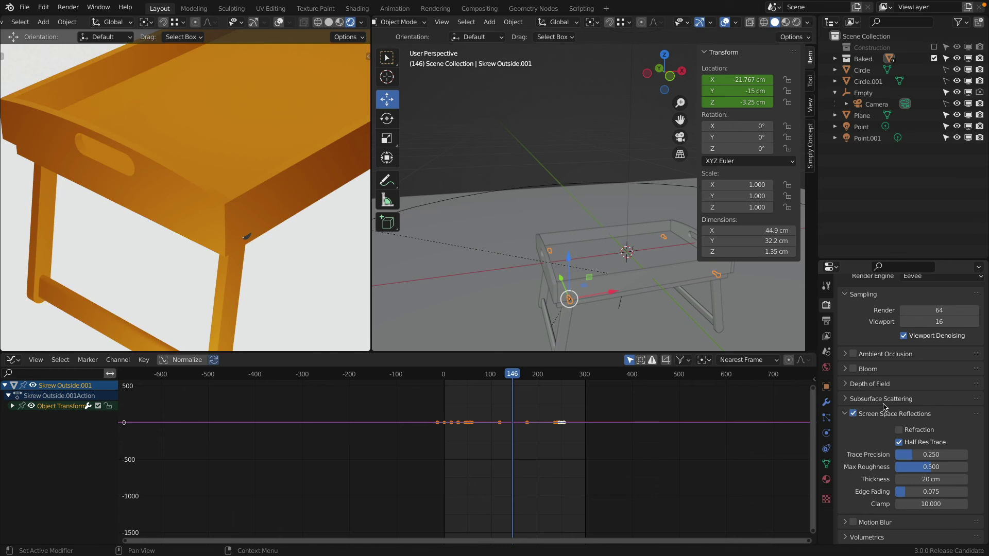
- Select the tray's bottom panel and set its Wood material's Specular to 1.0
scroll(266, 173, down, 3)
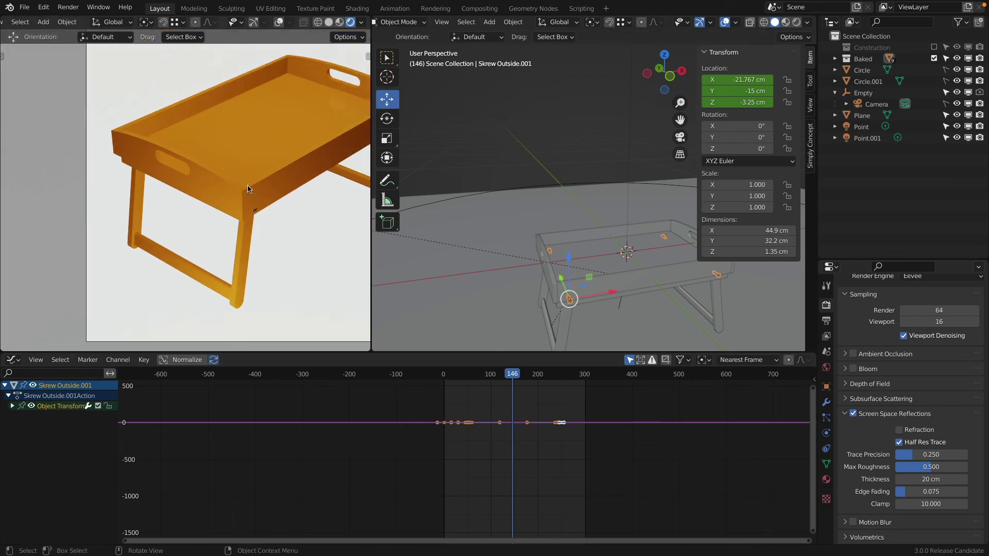
click(213, 182)
click(244, 156)
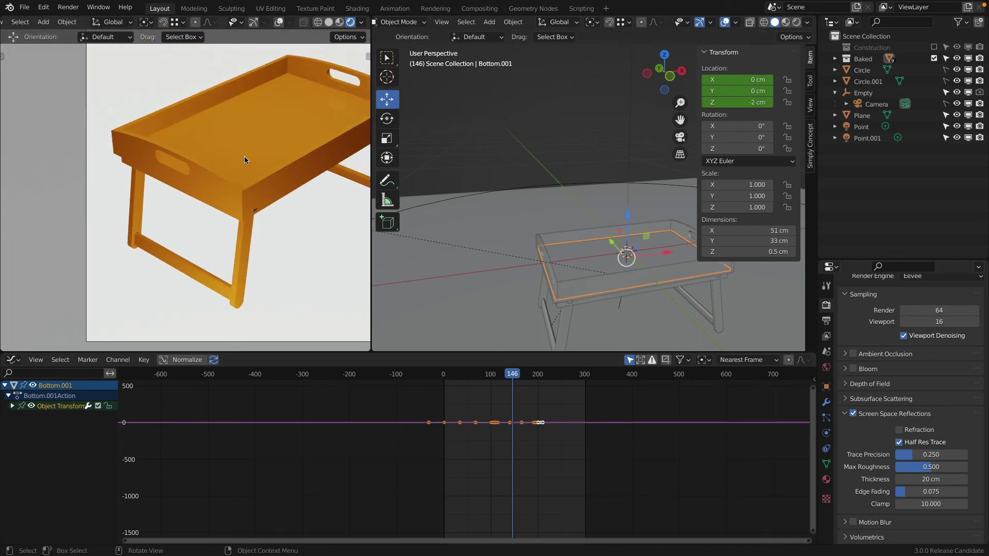
click(826, 479)
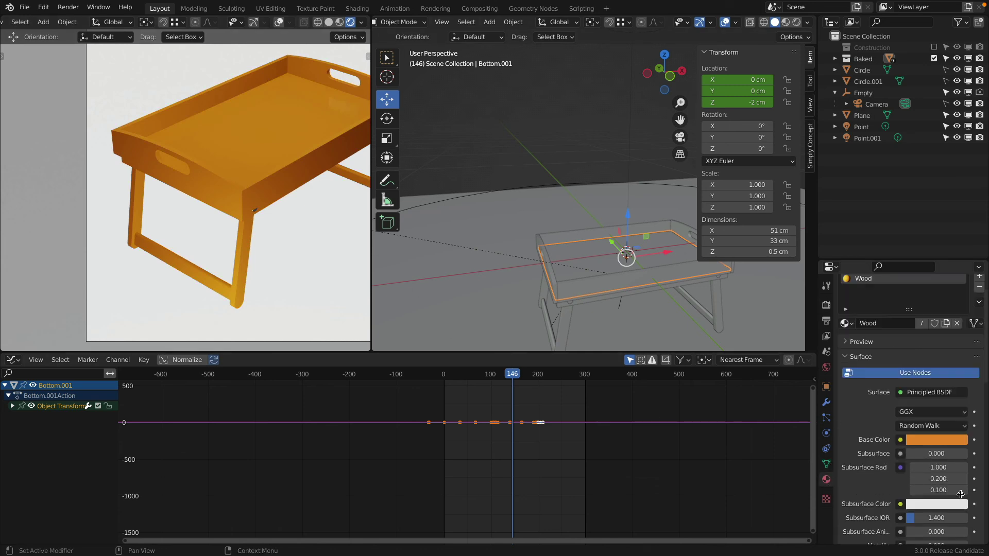
click(928, 476)
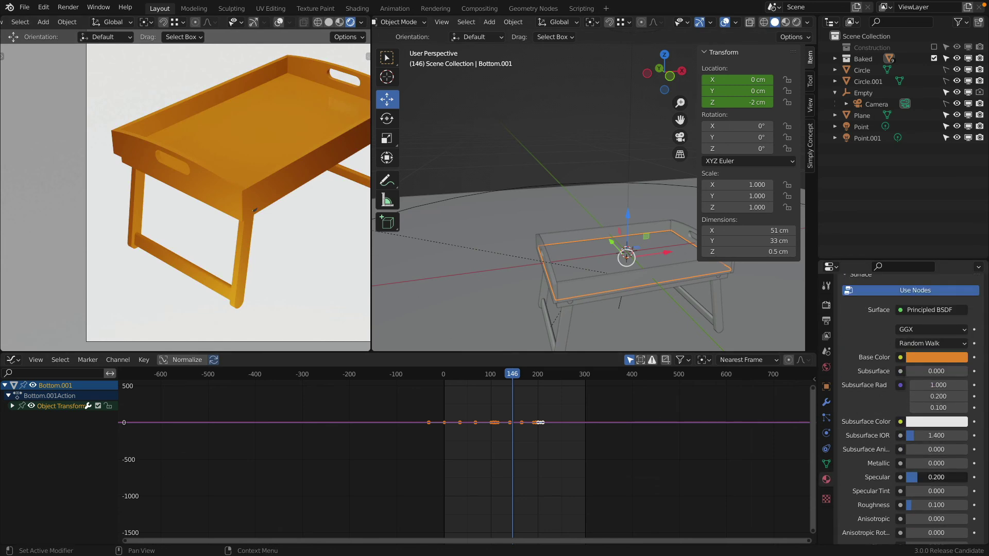
- Examine the reflections on the tray's bottom panel near the far handle, both close up and from a distance
scroll(309, 93, up, 2)
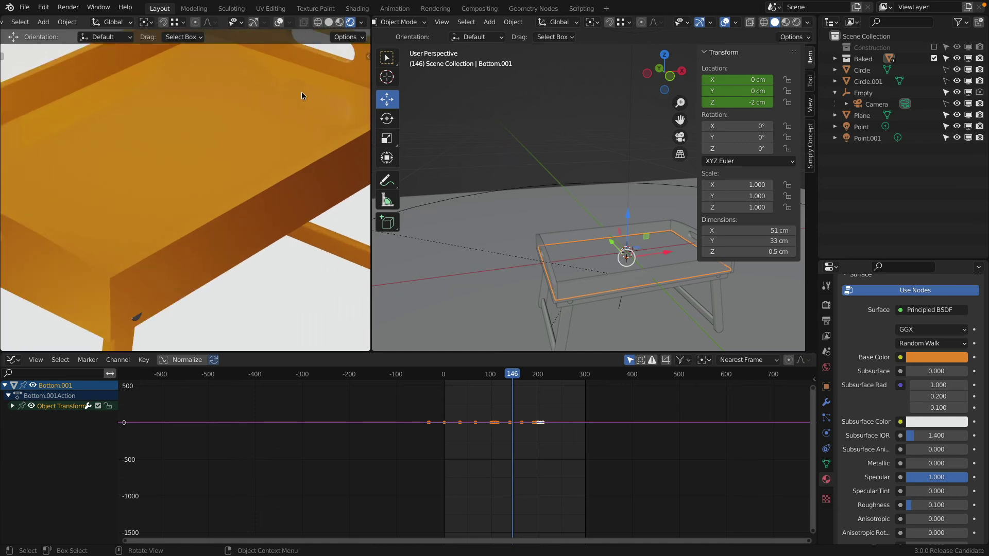
scroll(324, 98, down, 4)
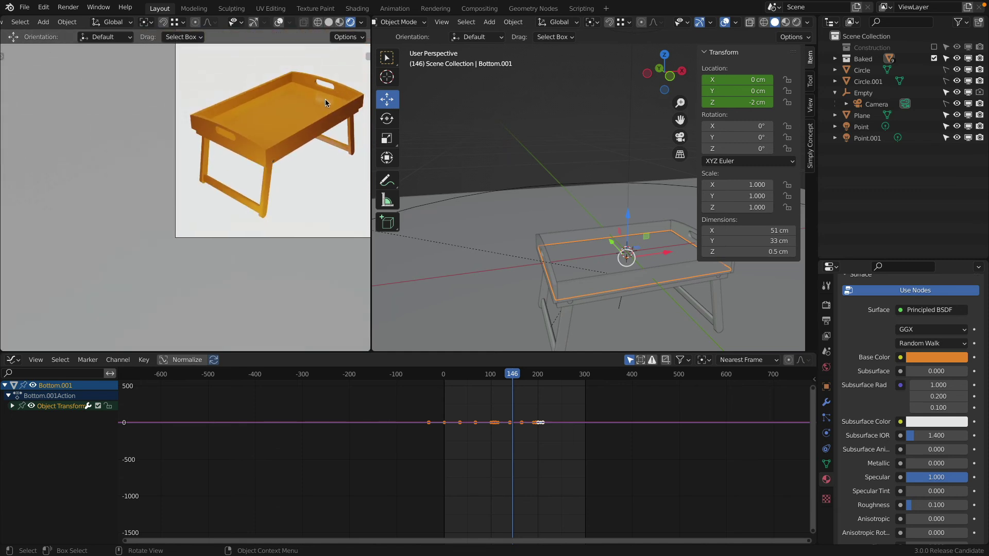
scroll(325, 100, up, 2)
shift+middle_drag(326, 101, 258, 150)
scroll(258, 150, up, 1)
scroll(257, 150, up, 3)
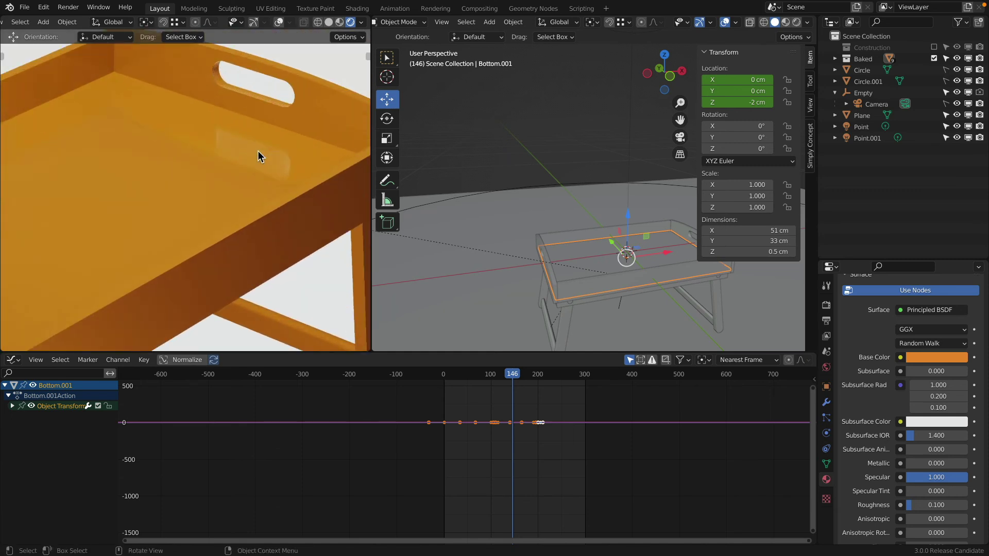
scroll(255, 150, down, 3)
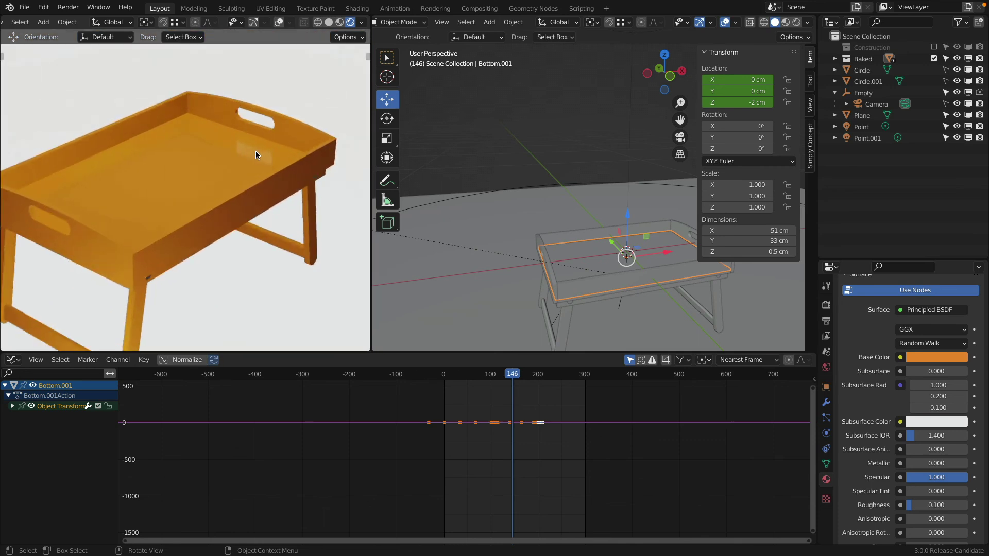
scroll(256, 150, down, 3)
scroll(255, 150, up, 6)
scroll(255, 151, down, 6)
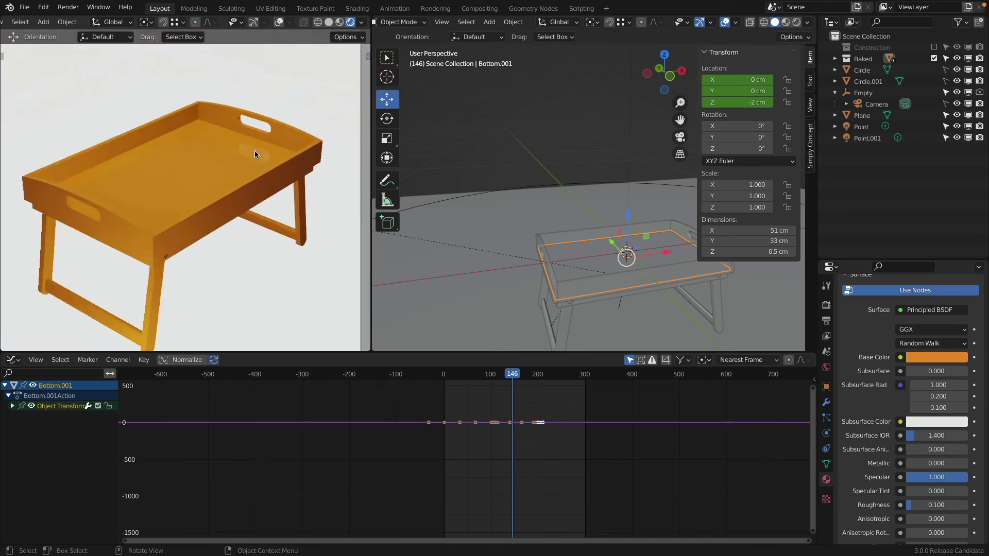
scroll(250, 141, up, 2)
- Go to frame 180 and turn off Screen Space Reflections
mouse_move(516, 370)
mouse_down()
mouse_move(481, 376)
mouse_move(561, 363)
mouse_move(529, 364)
mouse_up()
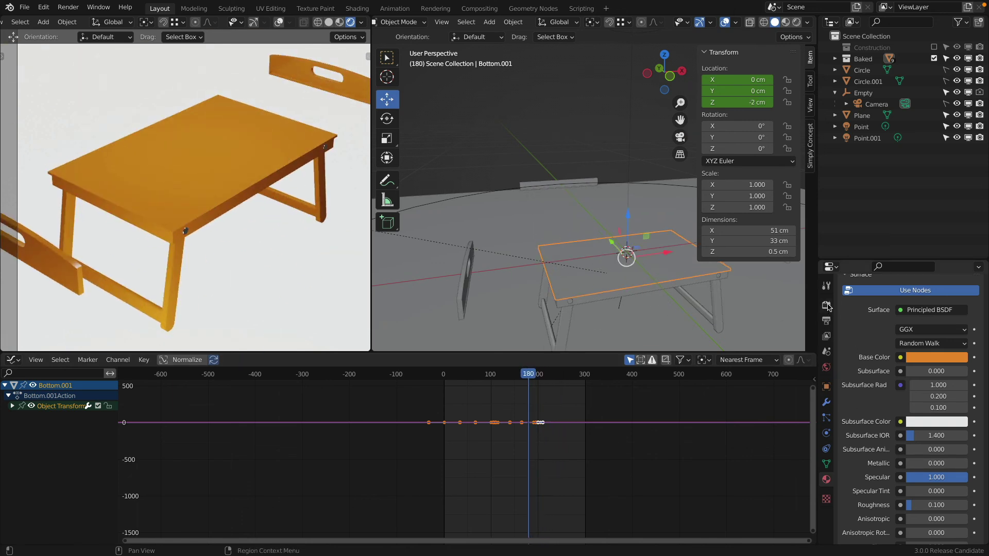
click(827, 306)
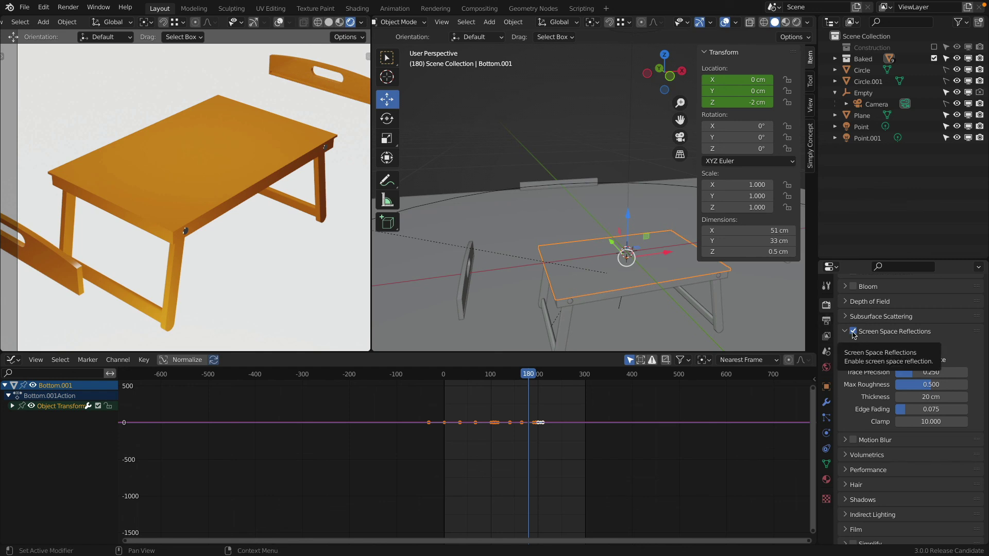
click(854, 332)
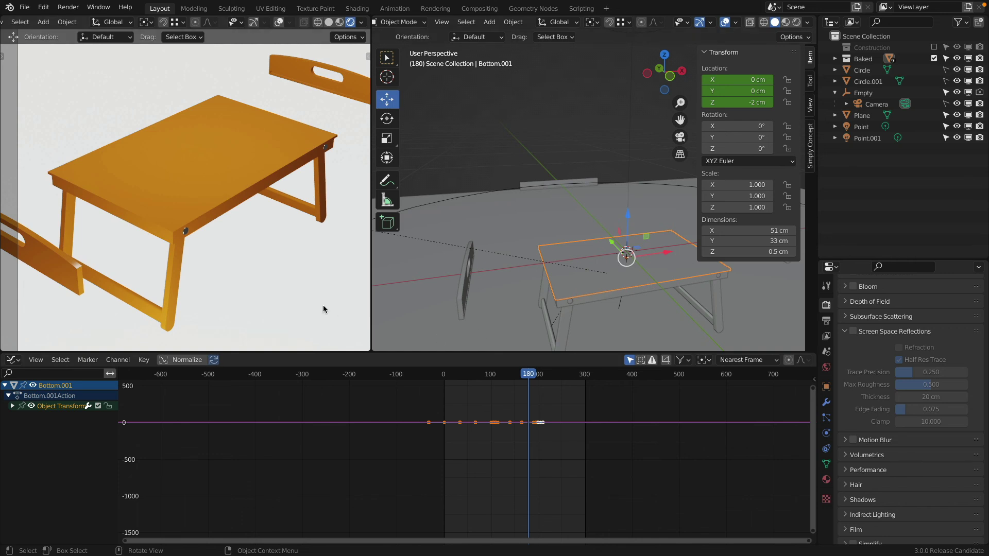
- At frame 181, move the Point.001 light along Y to about -55.3 cm in the top view
click(827, 480)
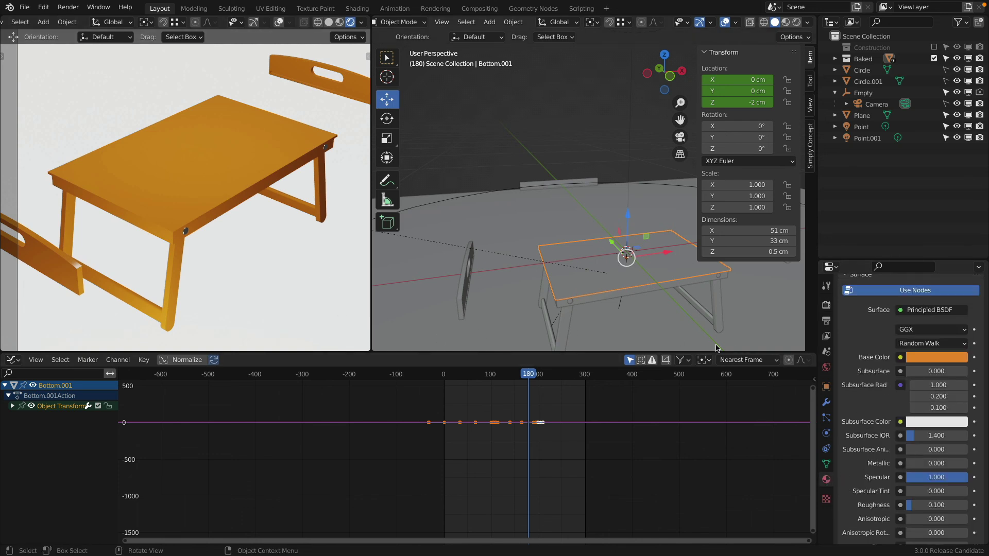
mouse_move(526, 372)
mouse_down()
mouse_move(510, 374)
mouse_move(529, 375)
mouse_up()
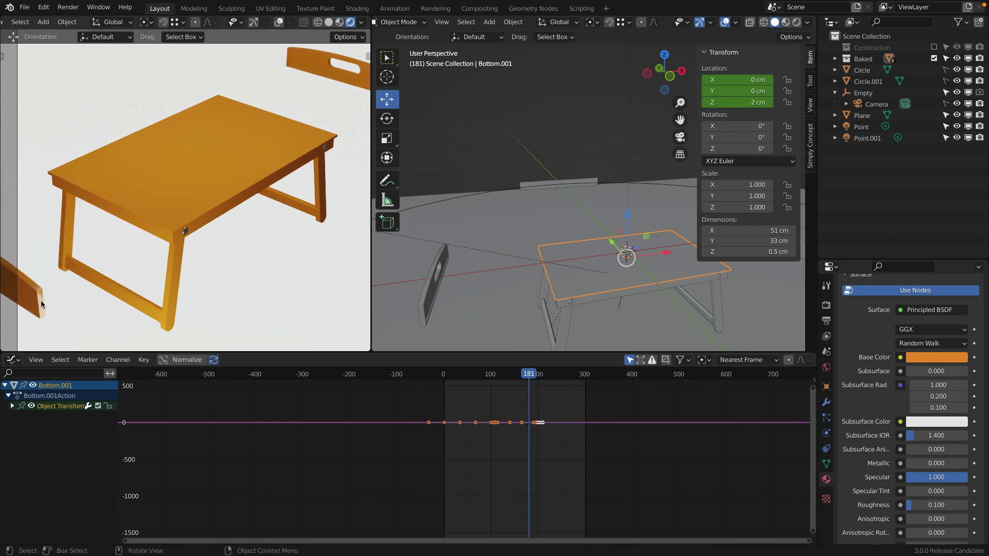
scroll(619, 236, down, 3)
key(KP_7)
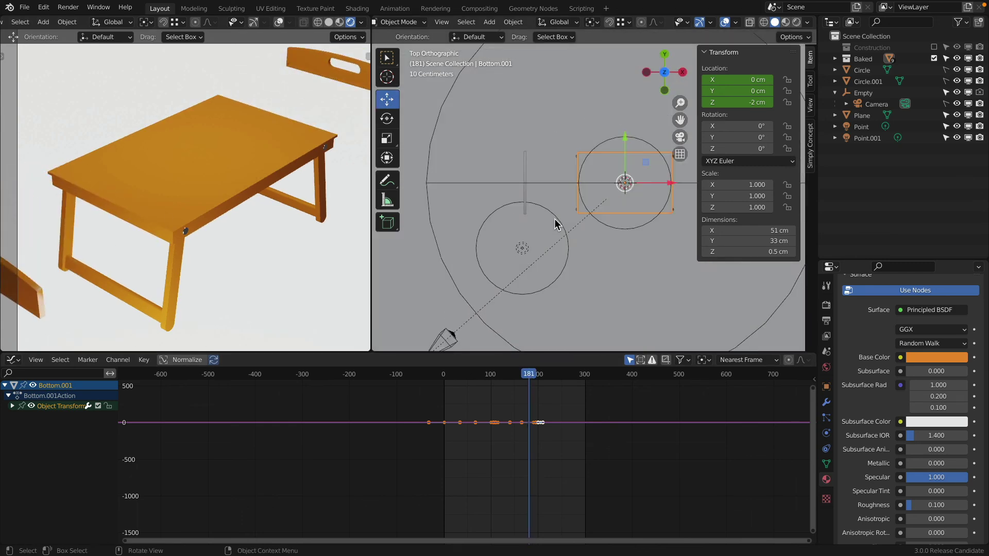
click(522, 249)
drag(523, 204, 531, 246)
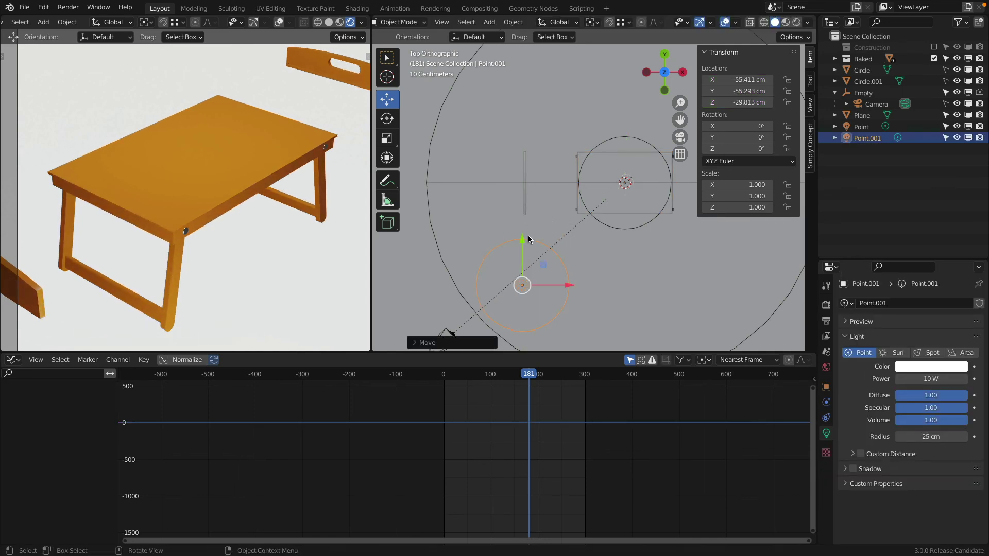
- Go to frame 159 and check the assembled tray within the camera frame
mouse_move(537, 377)
mouse_down()
mouse_move(561, 378)
mouse_move(494, 384)
mouse_move(562, 375)
mouse_move(457, 383)
mouse_move(520, 386)
mouse_up()
scroll(281, 205, down, 3)
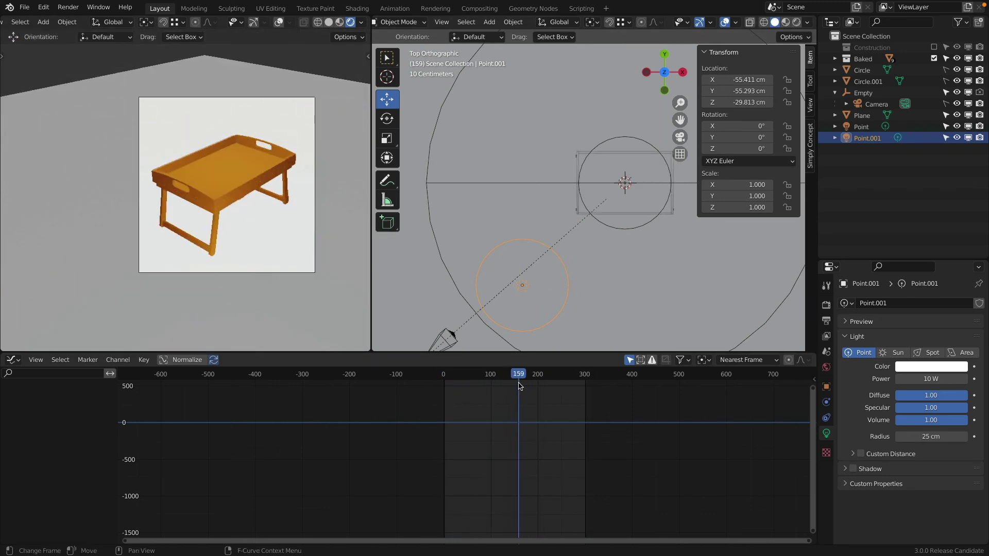
scroll(294, 185, up, 6)
scroll(303, 190, down, 4)
shift+middle_drag(304, 189, 287, 182)
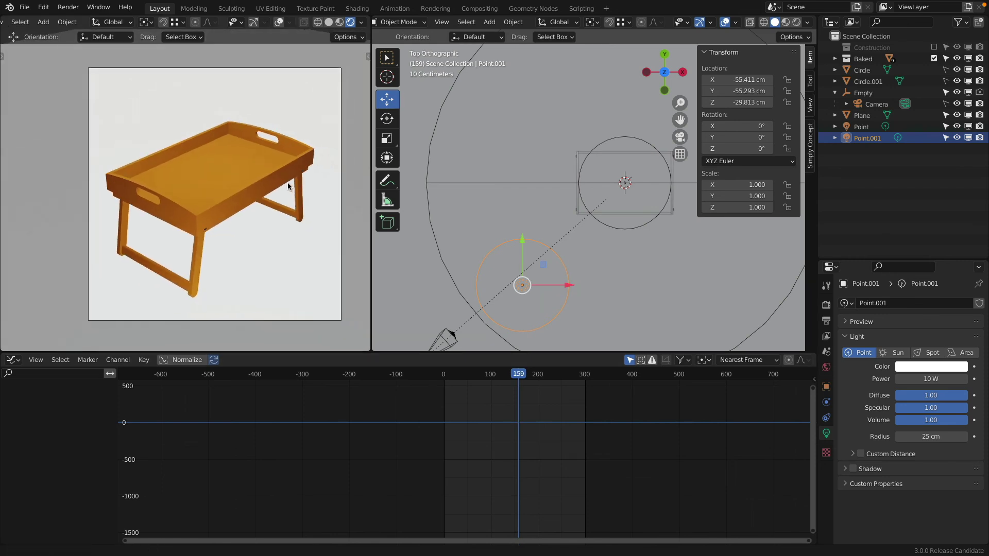
- Set the render output folder to Desktop and the file format to AVI JPEG
click(825, 307)
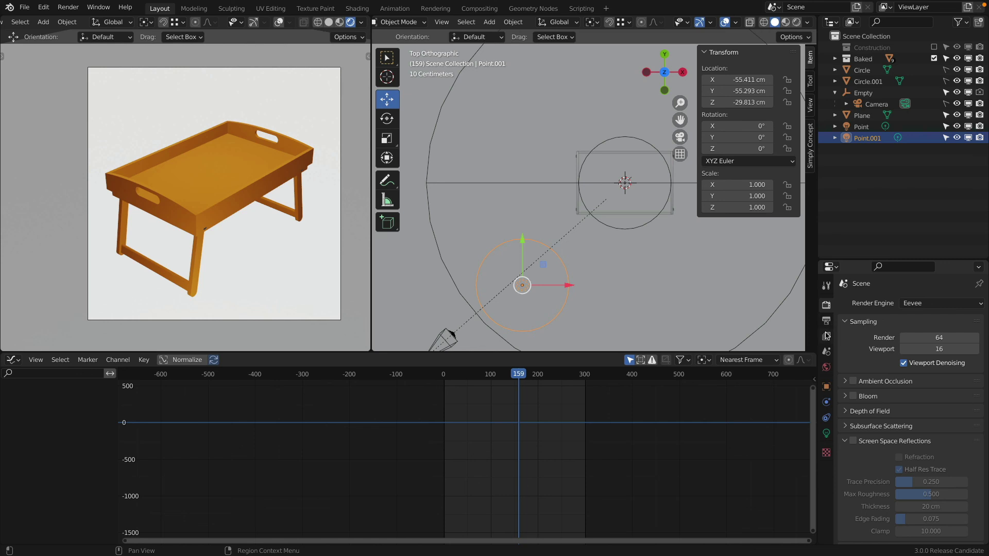
click(827, 335)
click(826, 321)
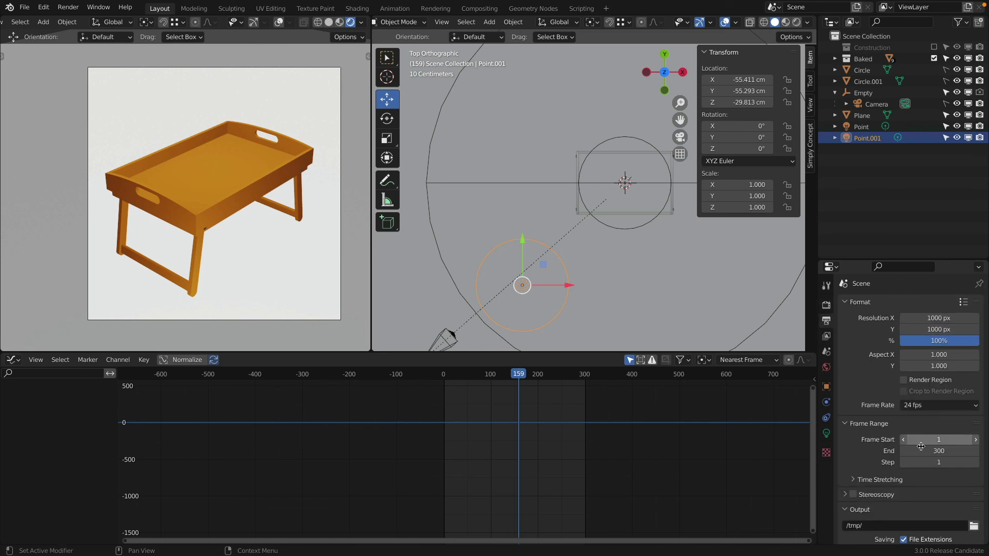
scroll(881, 407, down, 3)
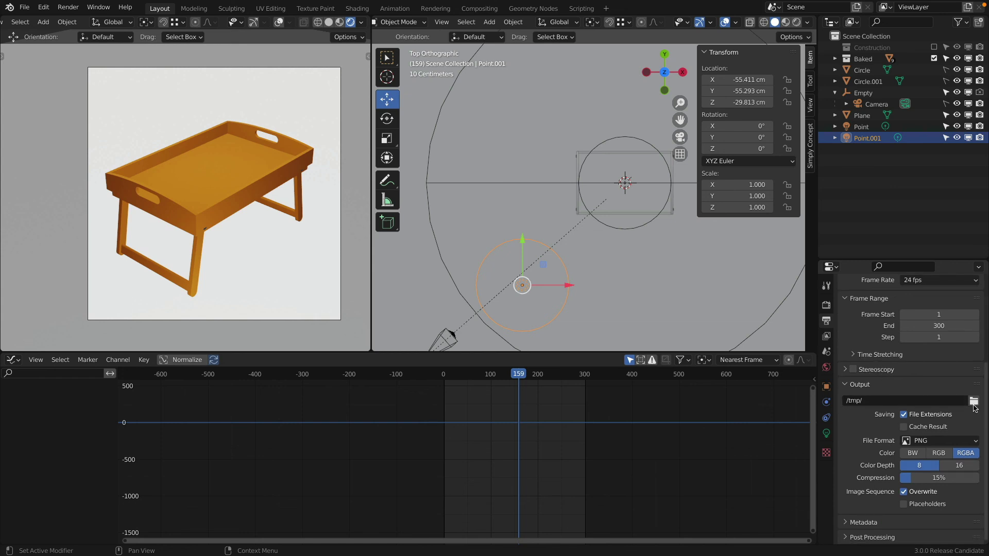
click(974, 402)
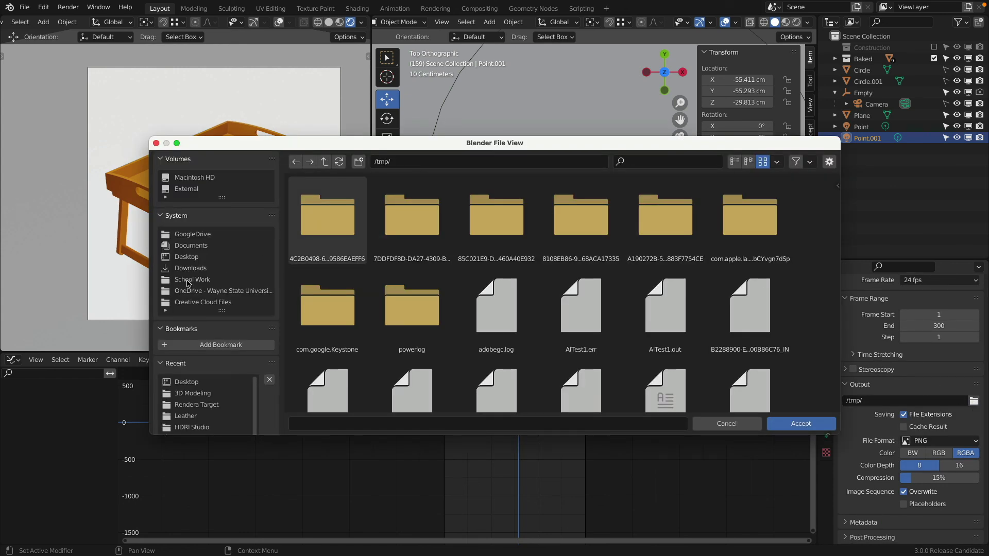
click(182, 257)
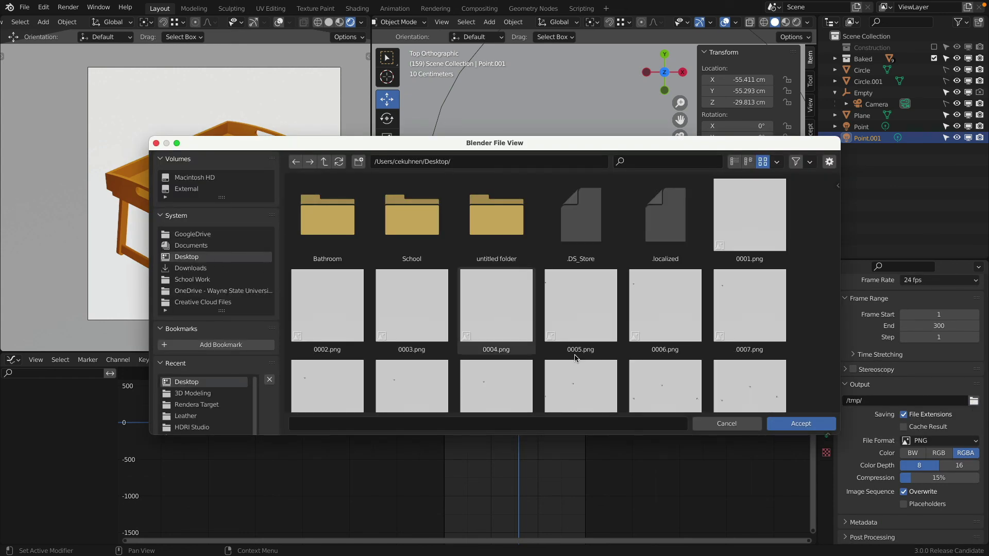
click(801, 423)
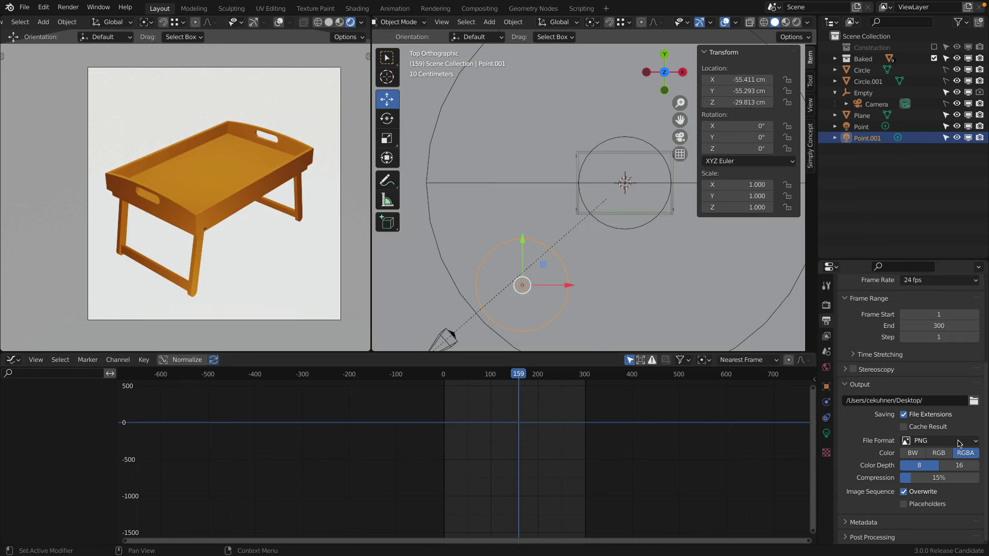
click(978, 443)
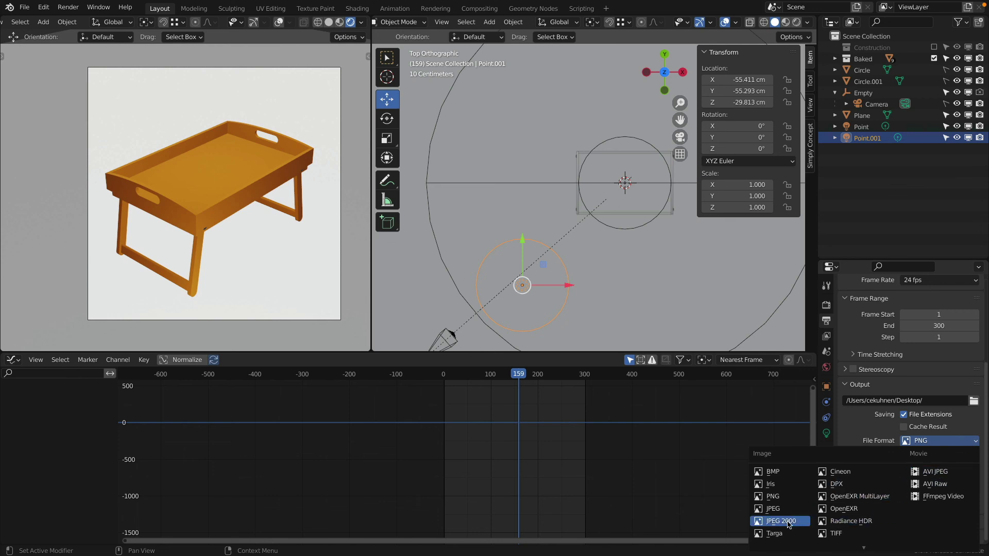
click(954, 472)
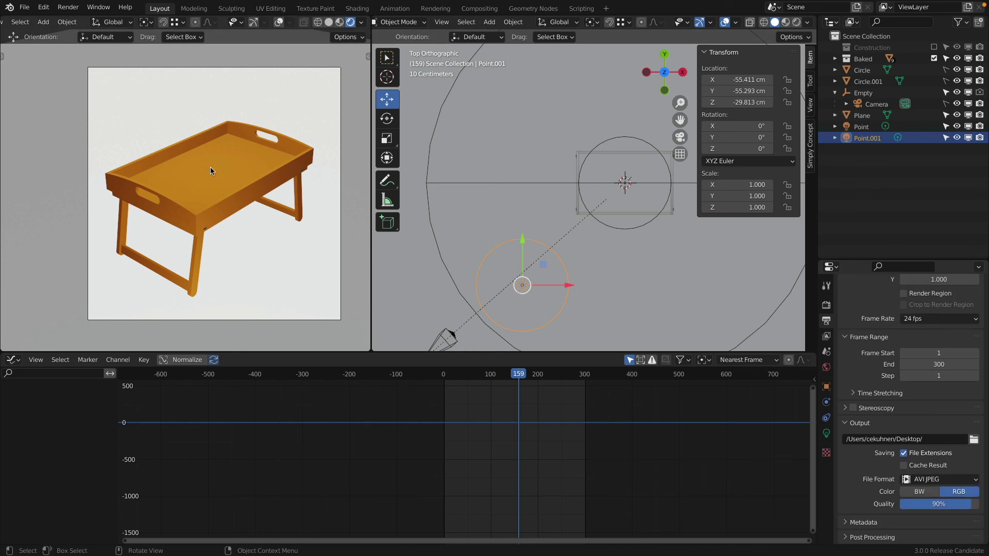
- Save the file and render the full animation
ctrl+scroll(210, 167, up, 2)
click(68, 7)
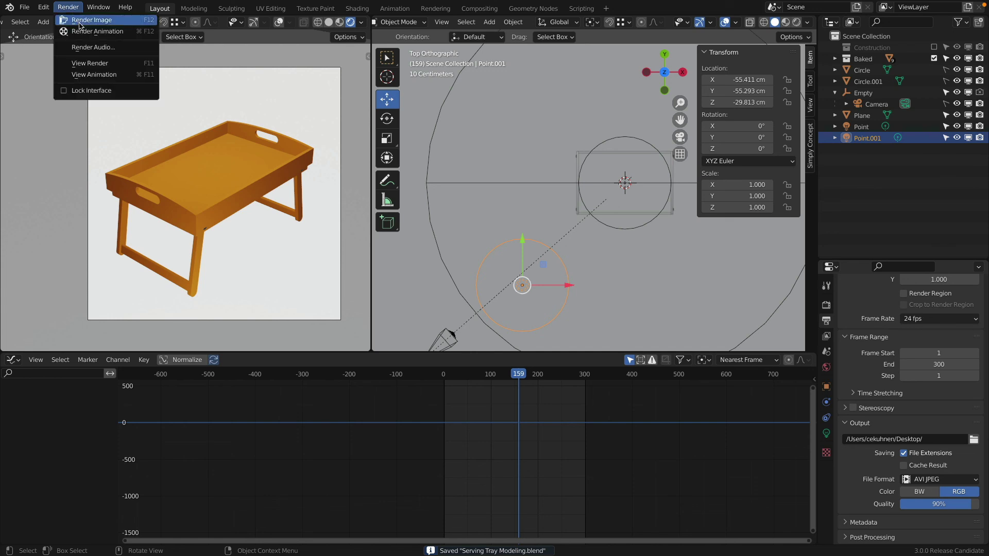
click(81, 32)
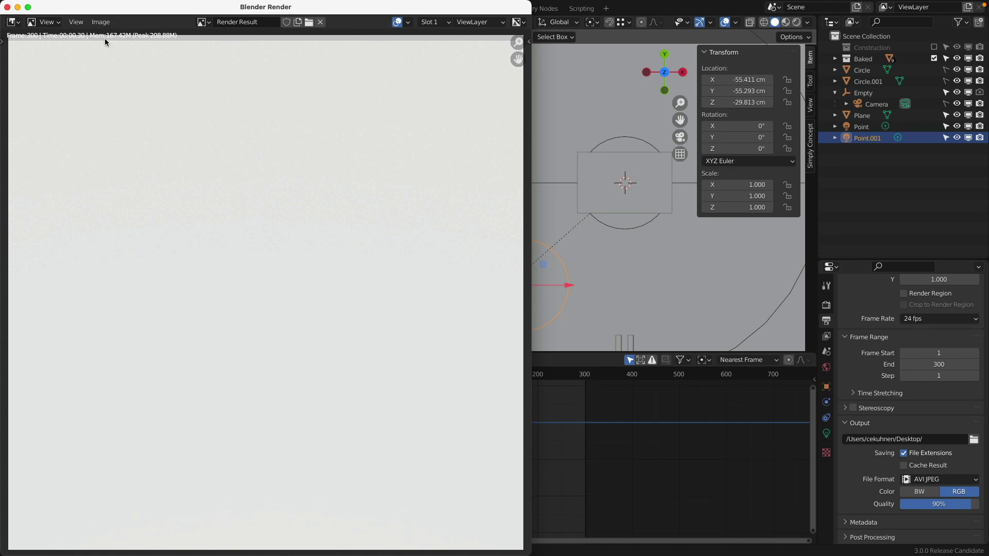
- Close the render window and watch the rendered animation in the animation player
click(76, 21)
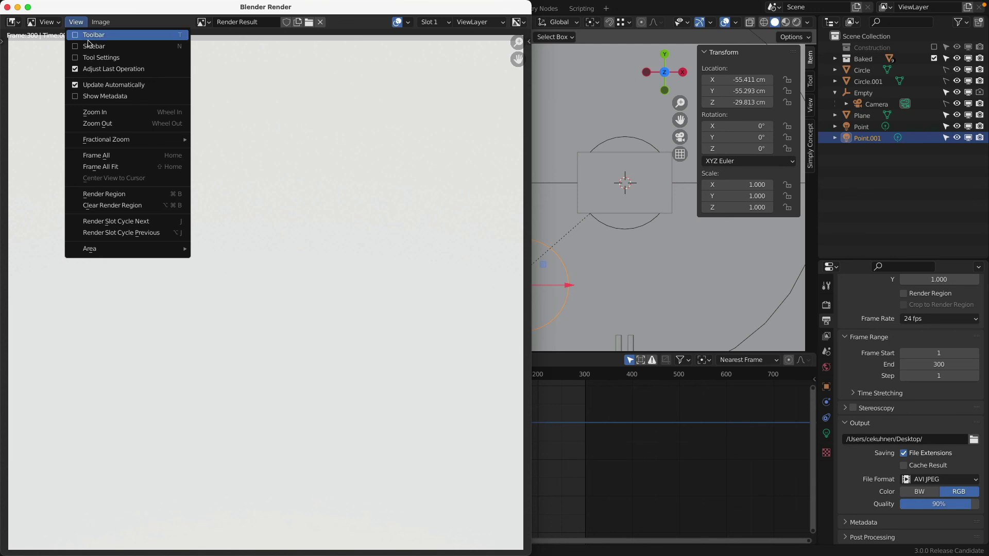
click(131, 10)
click(52, 23)
mouse_move(84, 22)
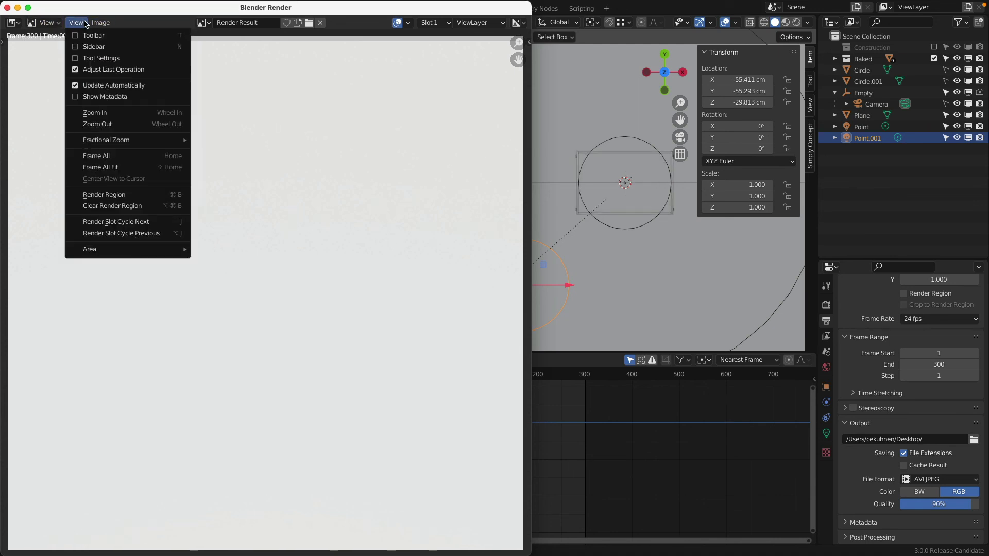
click(7, 8)
click(68, 7)
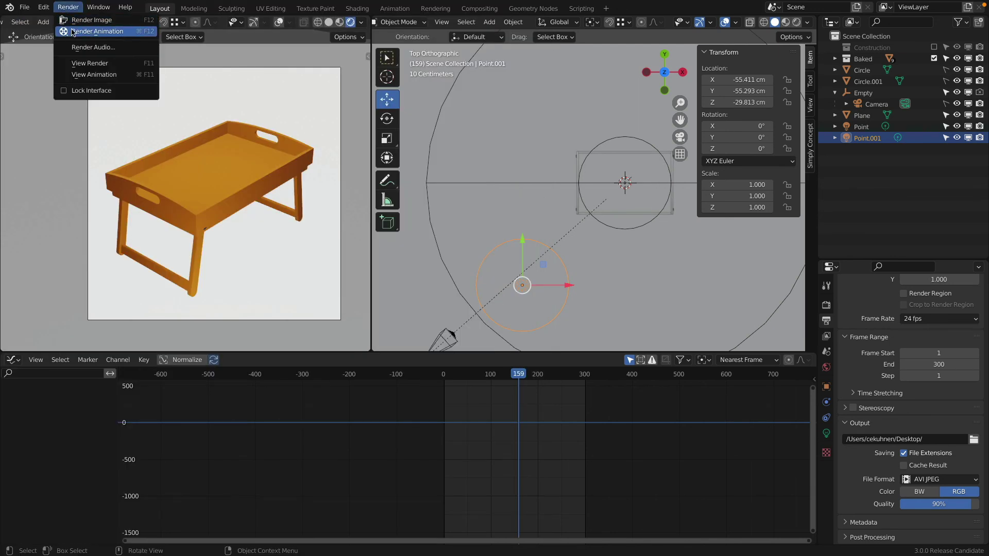
click(71, 75)
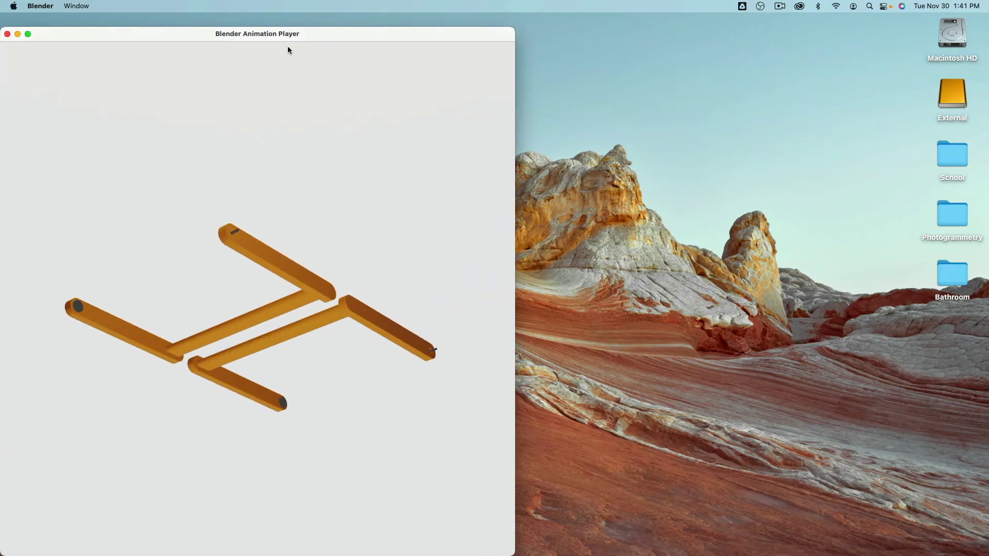
drag(302, 33, 534, 26)
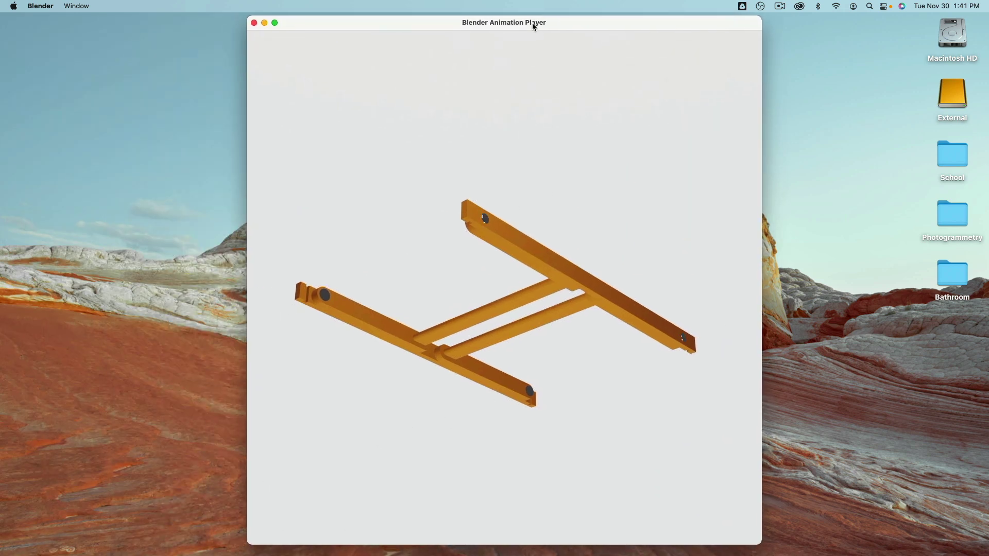
click(255, 22)
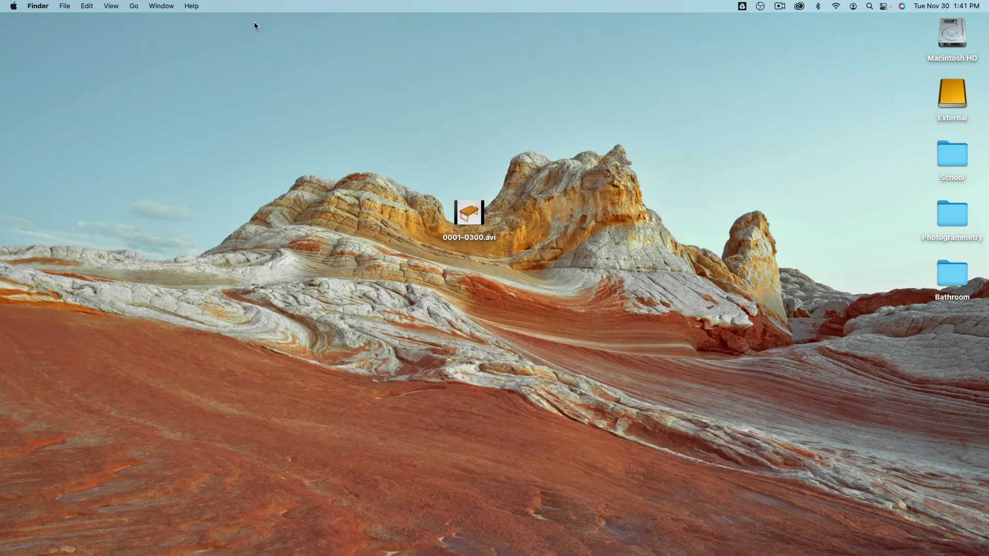
- Preview the rendered movie 0001-0300.avi from the Desktop and return to Blender
click(479, 221)
key(space)
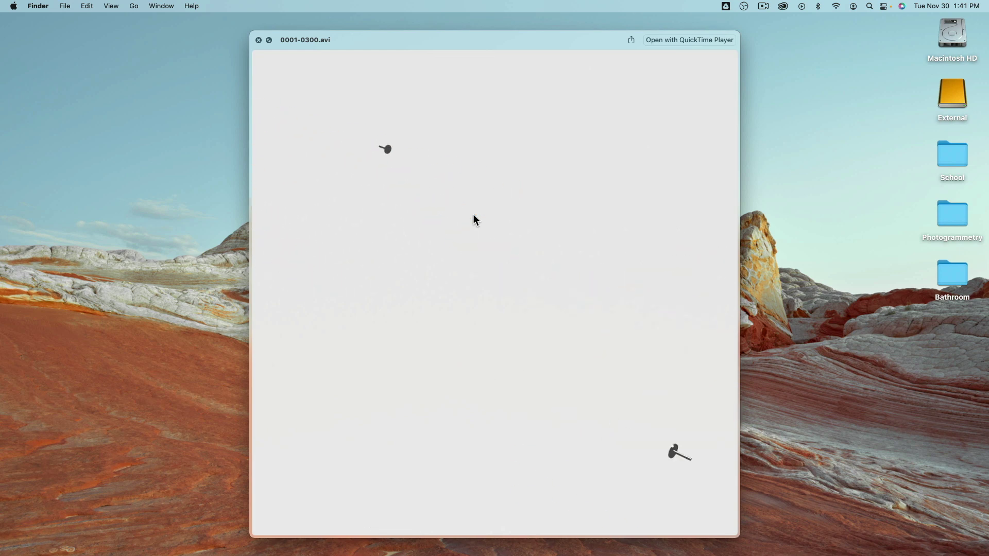
key(space)
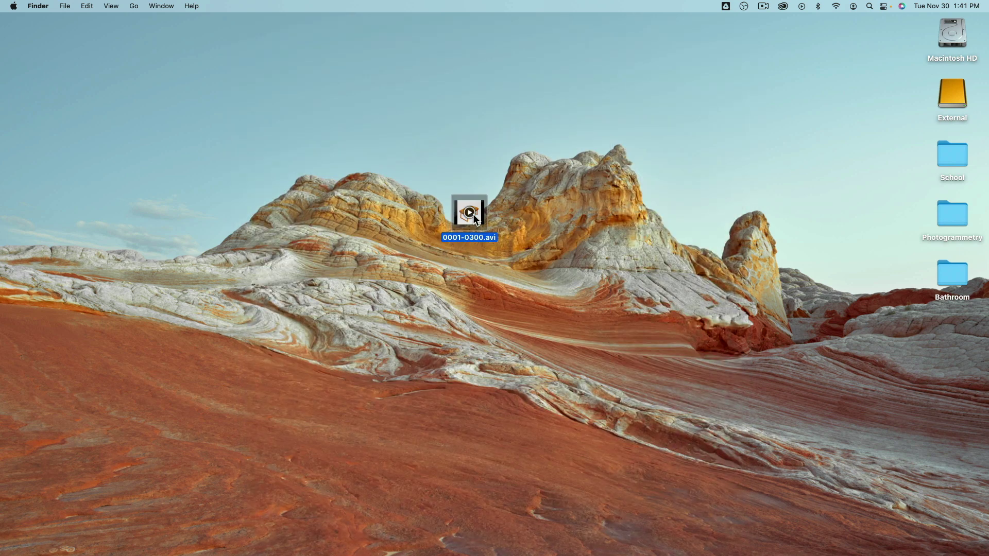
key(super+Tab)
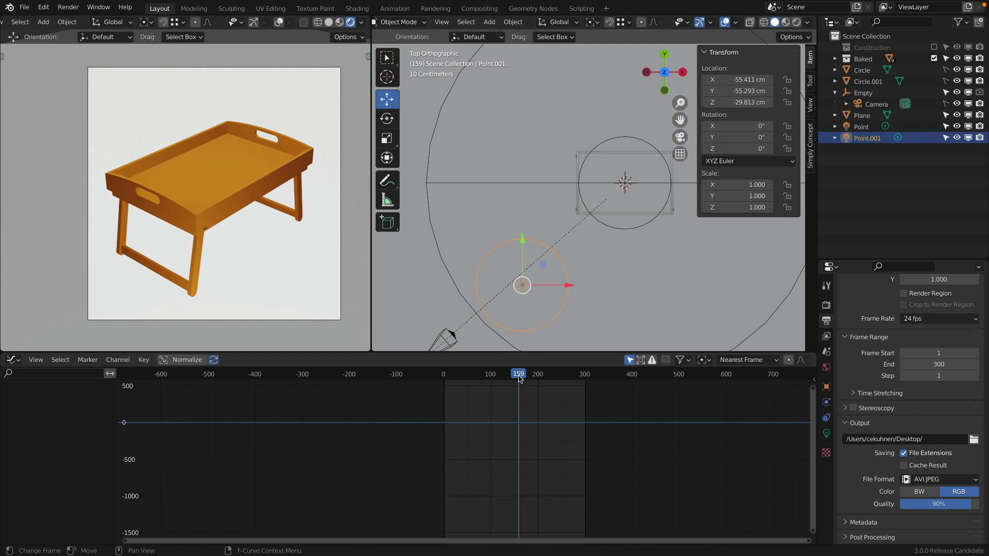
- Examine the keyframes of the side top handle, front top and bottom parts around frames 150 to 160
mouse_move(518, 374)
mouse_down()
mouse_move(504, 377)
mouse_move(515, 381)
mouse_up()
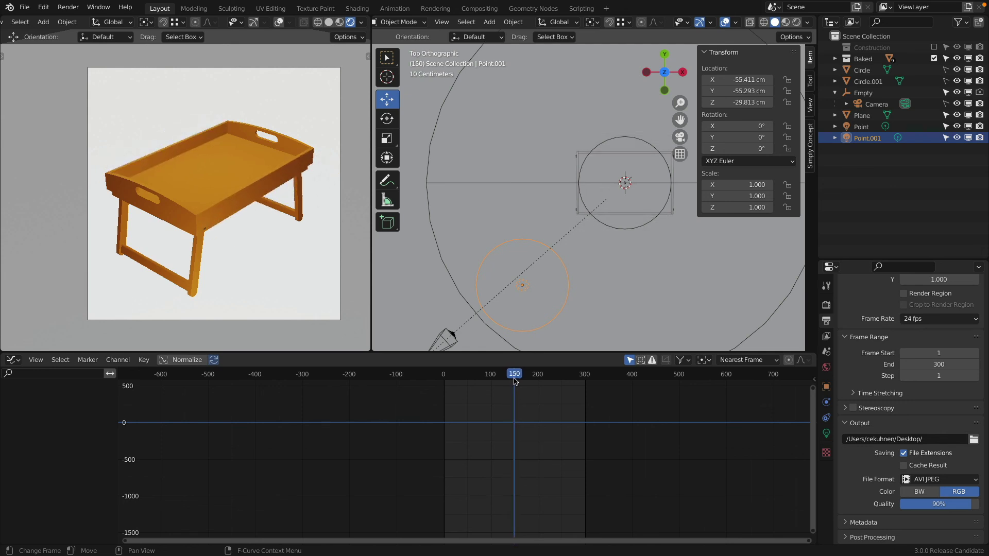
click(169, 206)
scroll(525, 400, up, 20)
middle_drag(496, 421, 512, 432)
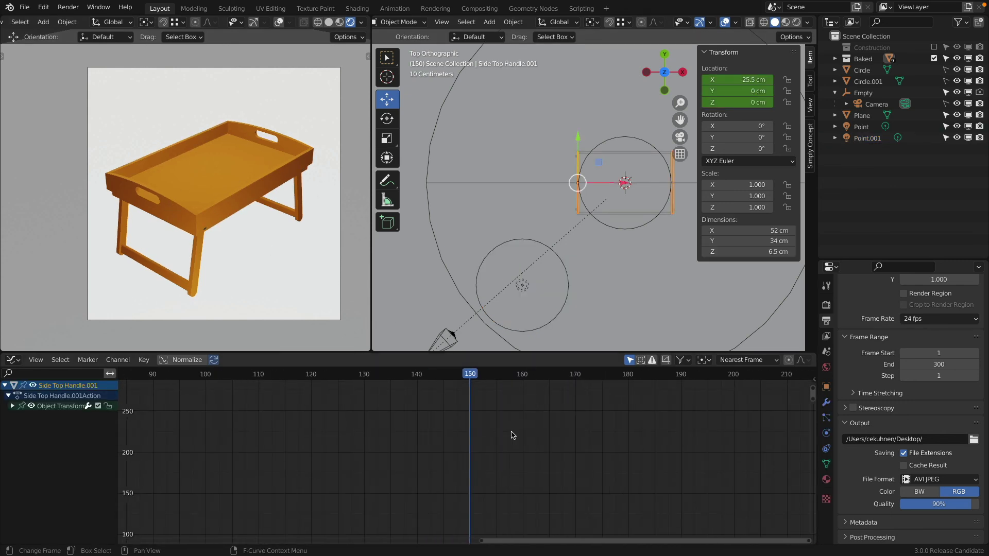
key(Home)
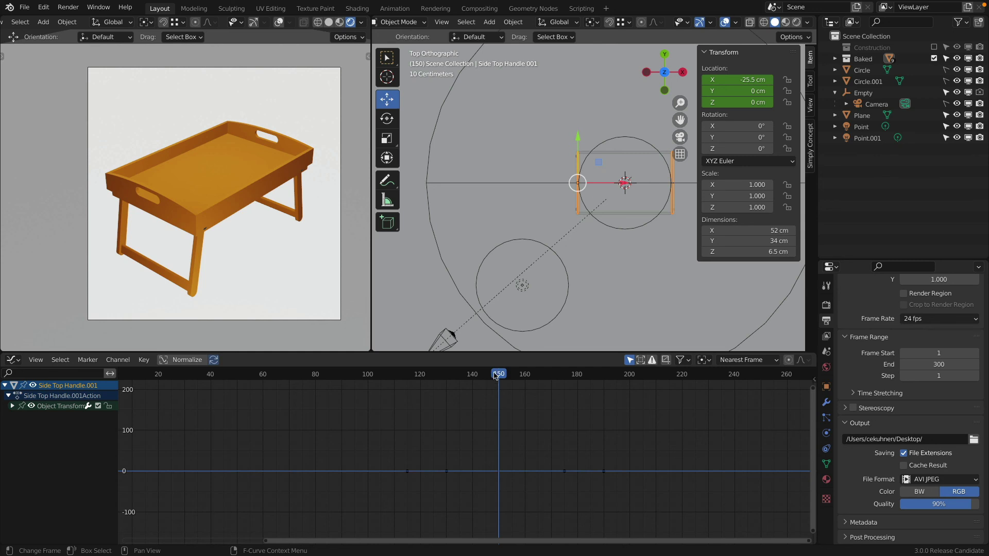
drag(495, 376, 512, 391)
click(222, 203)
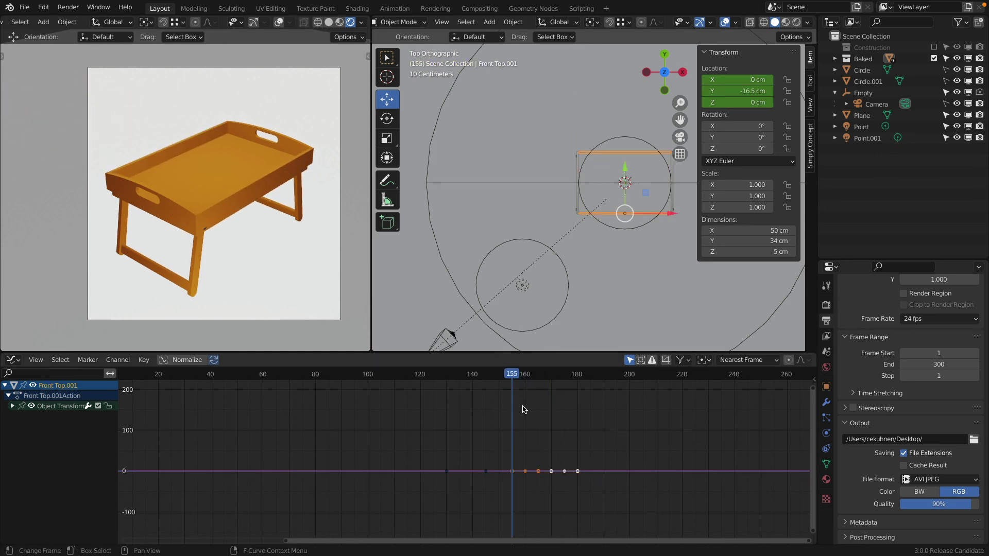
click(535, 428)
mouse_move(513, 377)
mouse_down()
mouse_move(554, 381)
mouse_move(526, 386)
mouse_up()
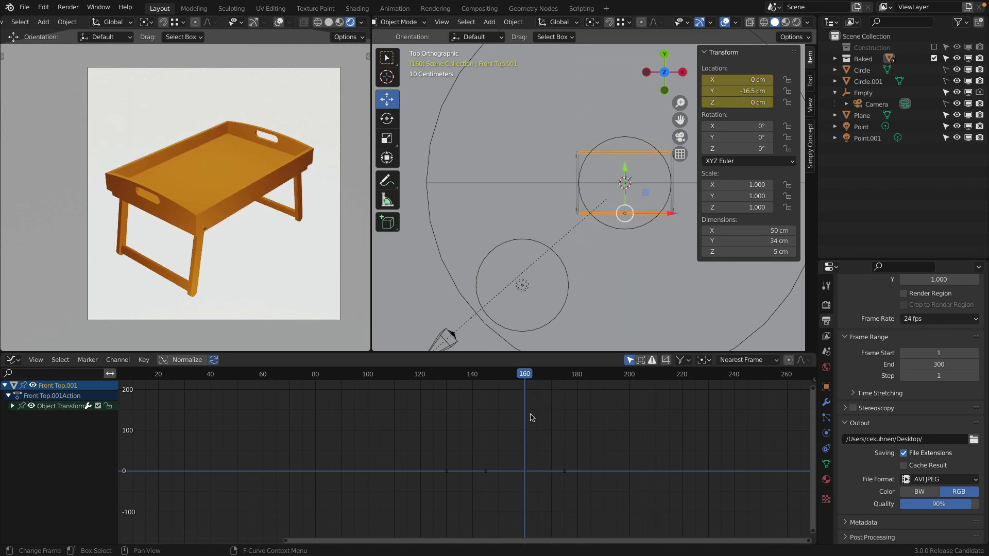
click(232, 187)
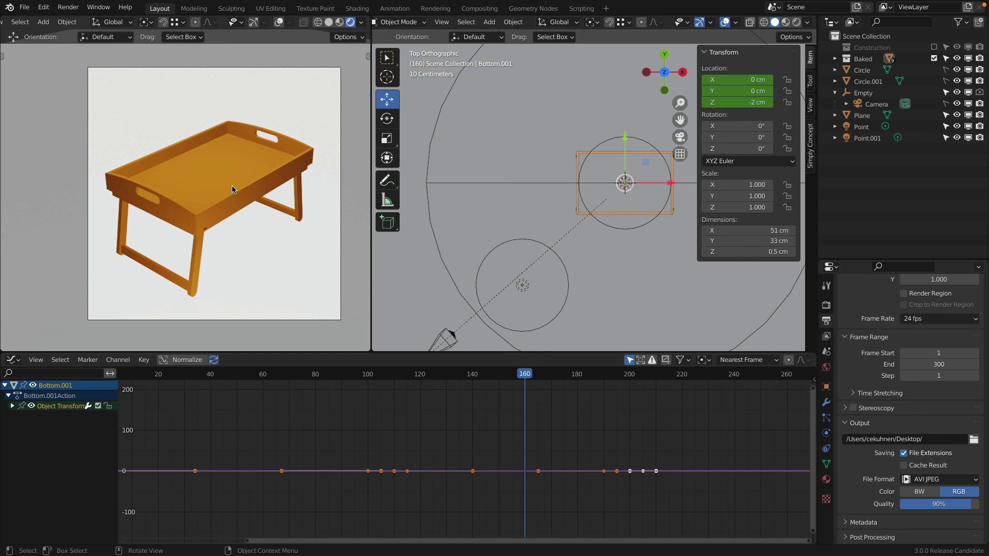
- Show the scene in wireframe, hide the Empty, and make the Plane and both point lights unselectable
key(shift+z)
middle_drag(612, 237, 623, 172)
middle_drag(612, 283, 605, 256)
scroll(605, 256, up, 3)
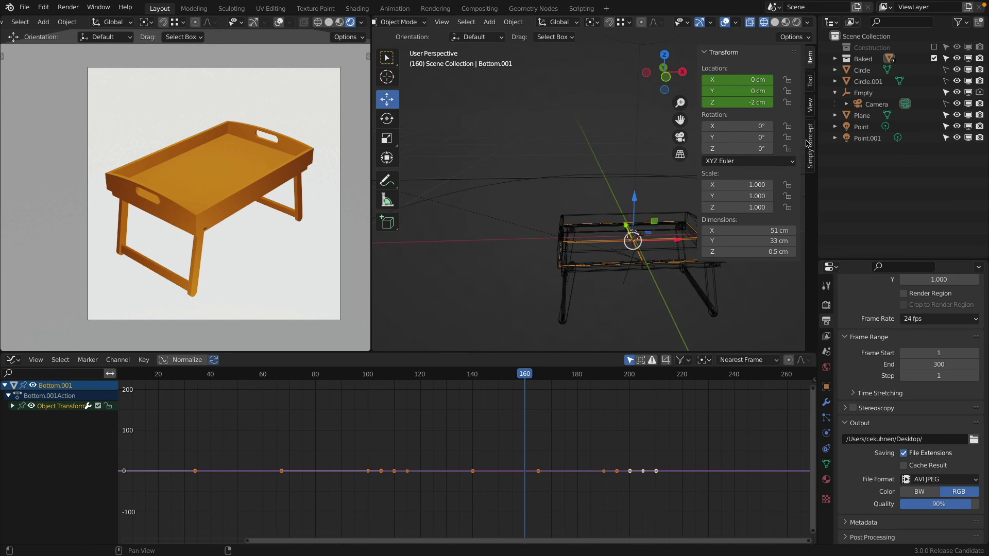
click(957, 92)
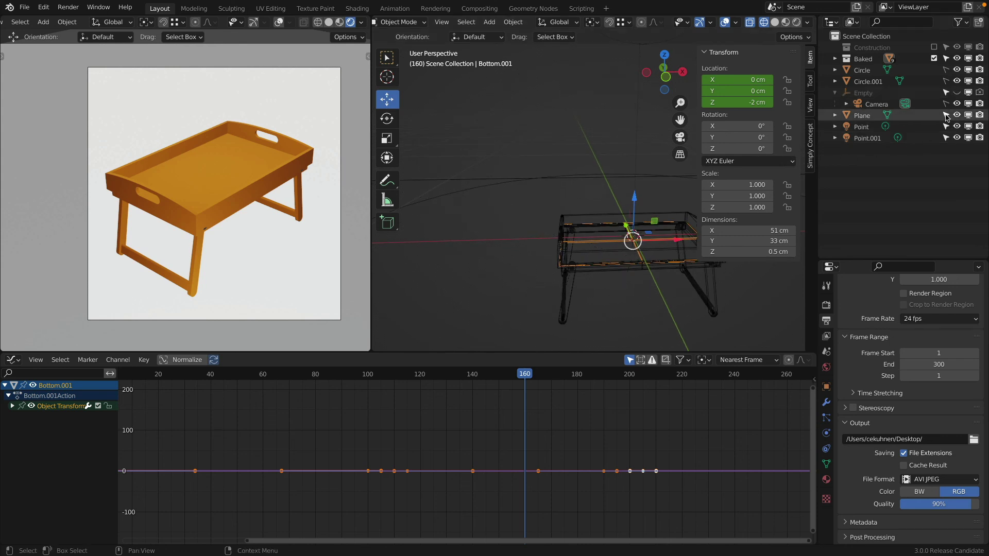
drag(946, 116, 946, 134)
- Try to shift the keyframes after frame 160 of all tray table parts along the time axis
scroll(573, 240, down, 4)
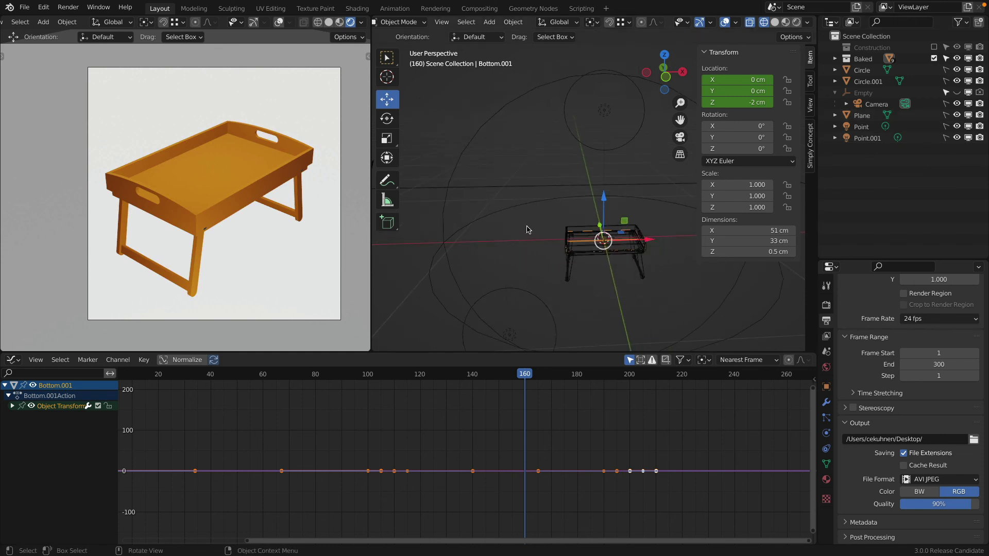
drag(555, 211, 662, 290)
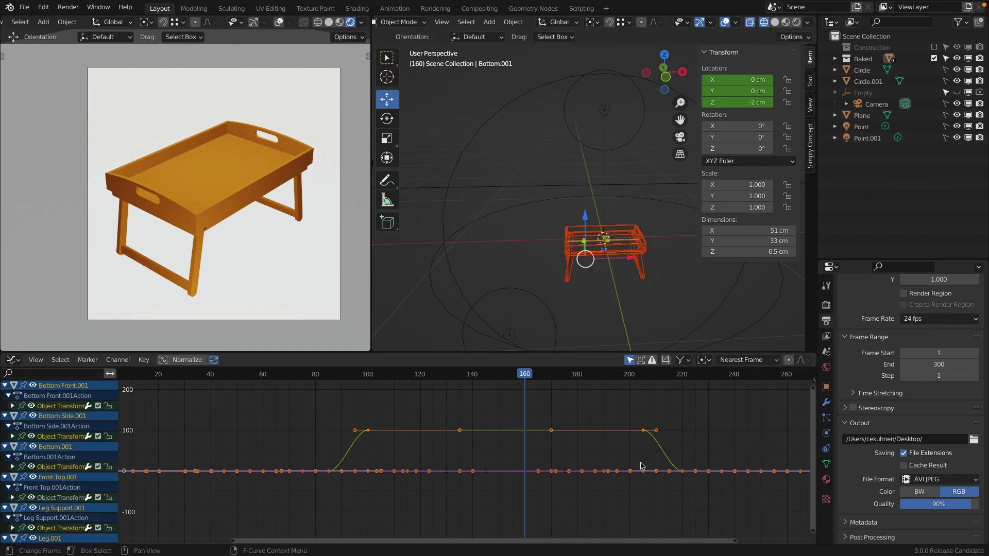
key(a)
key(a)
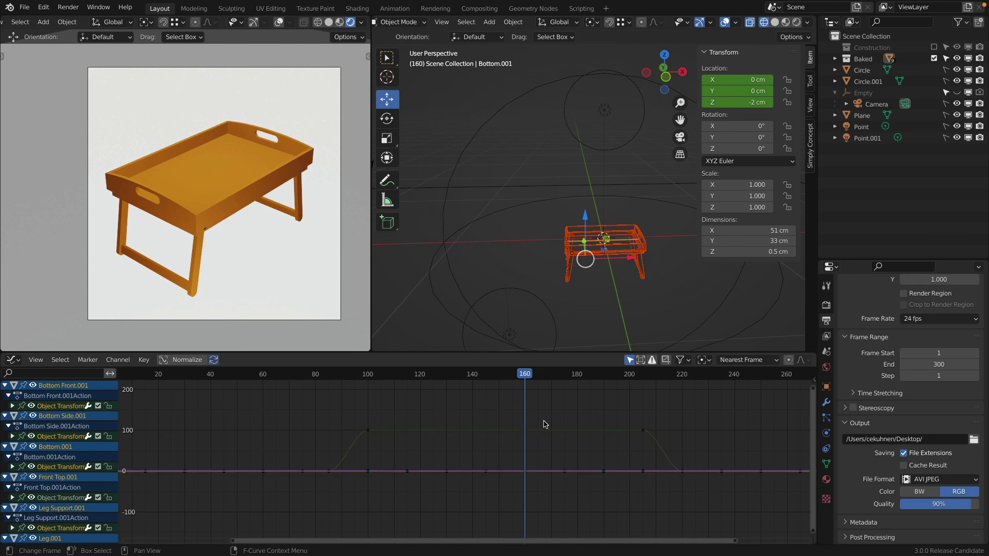
scroll(546, 424, down, 4)
middle_drag(567, 422, 444, 426)
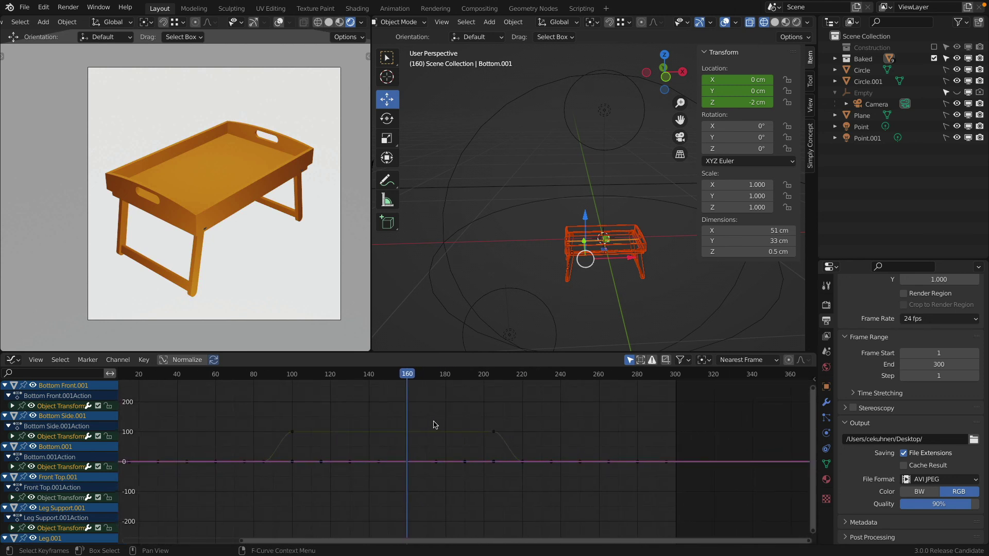
drag(420, 404, 719, 484)
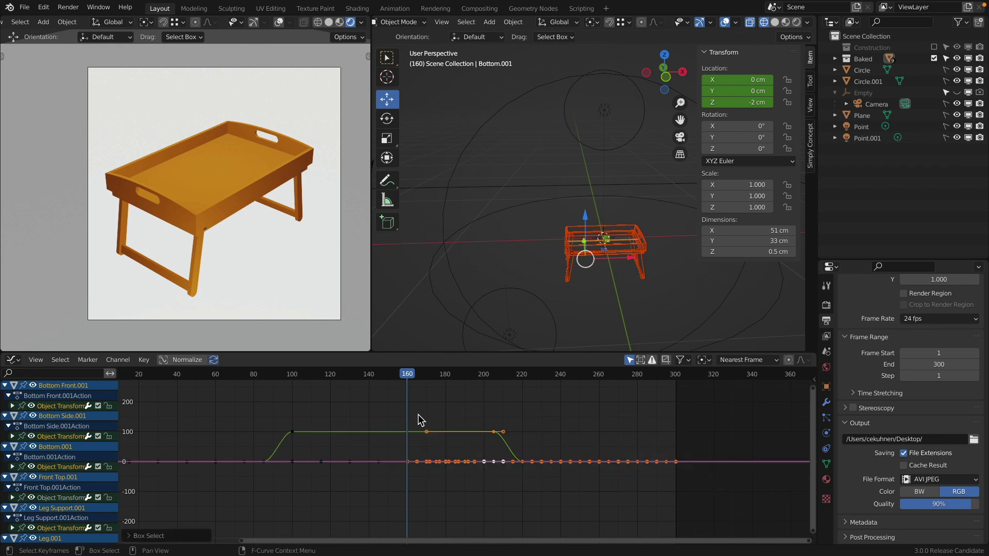
key(g)
key(x)
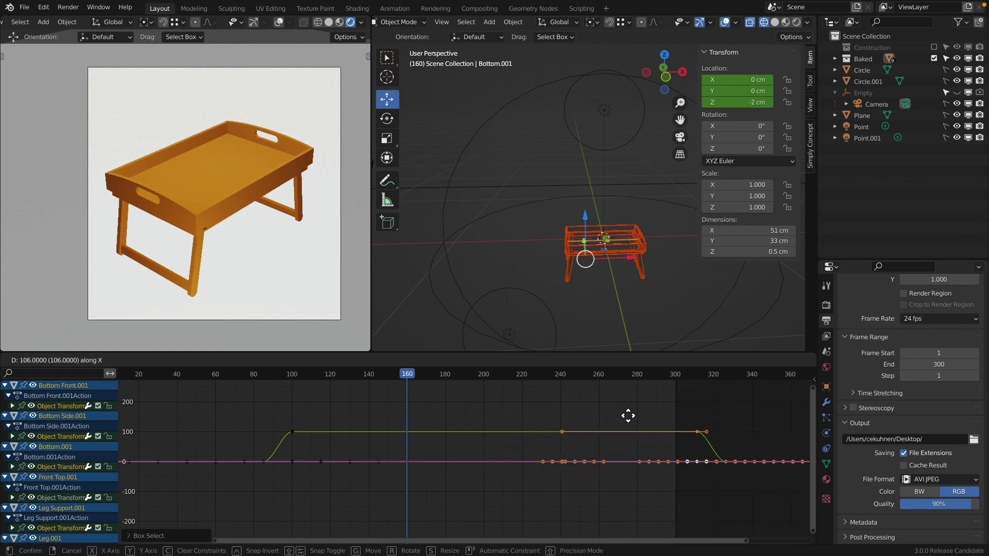
click(474, 421)
- Deselect the tray table parts, then unhide the Empty and select it
scroll(466, 287, down, 5)
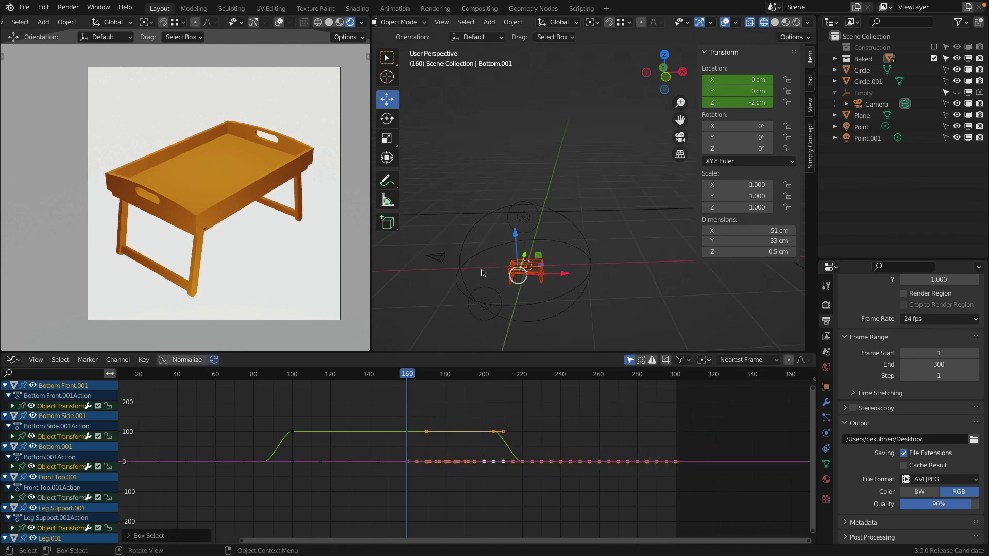
click(446, 255)
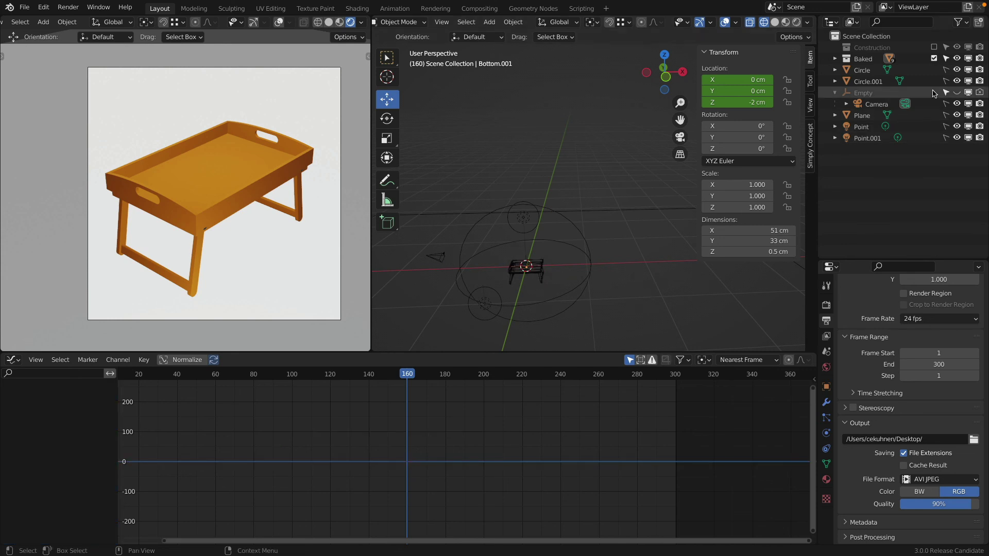
click(900, 93)
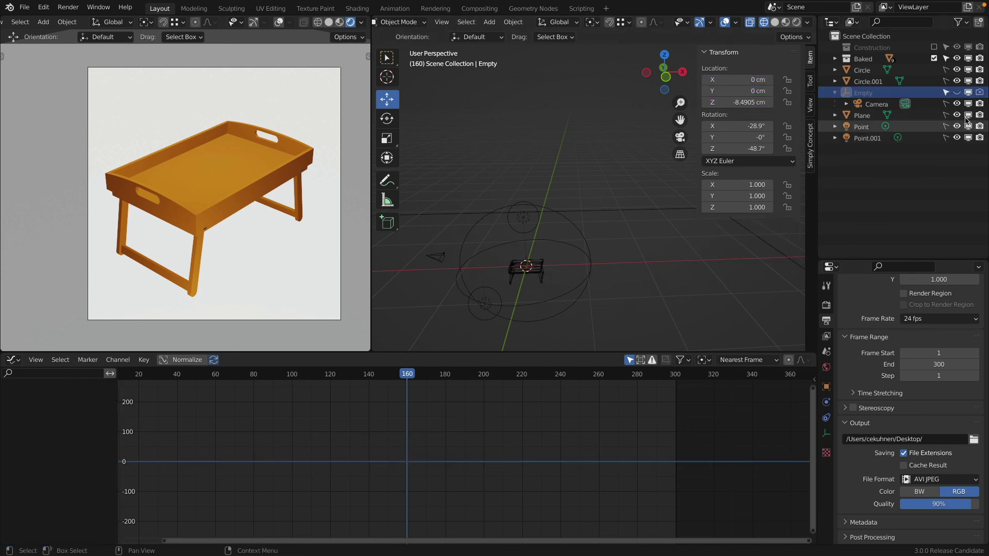
scroll(539, 253, up, 5)
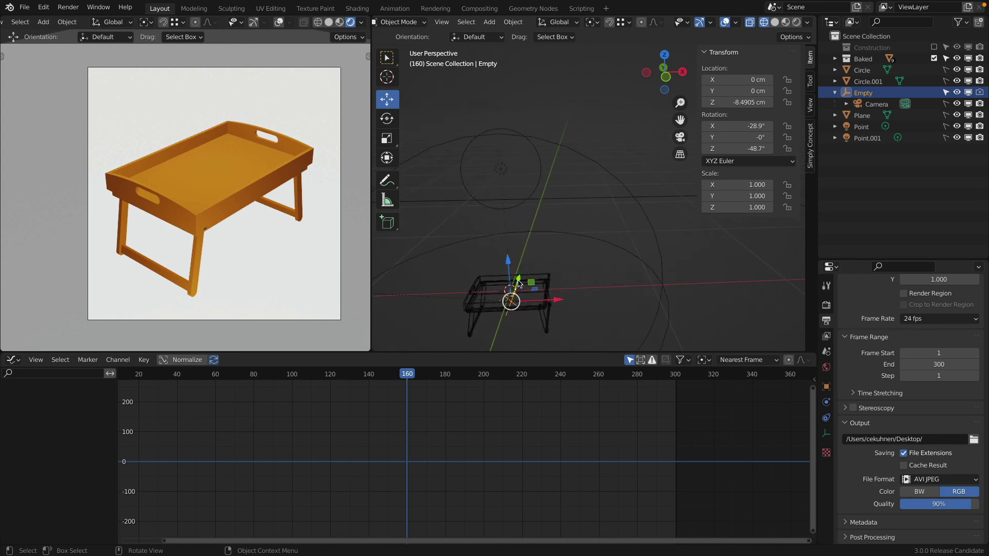
- Try rotating the Empty about the global Z axis to orbit the camera around the tray table
scroll(552, 264, down, 5)
shift+middle_drag(560, 252, 585, 234)
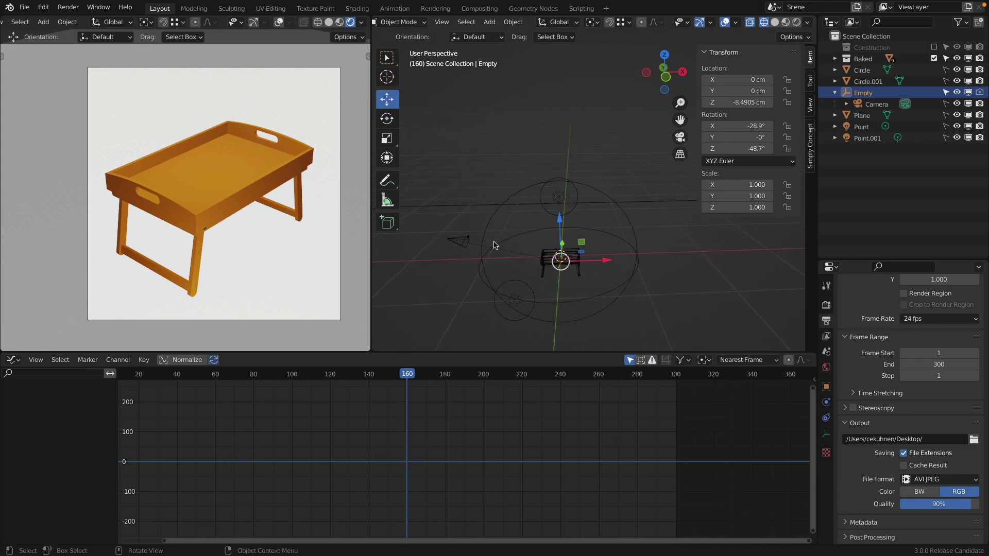
key(r)
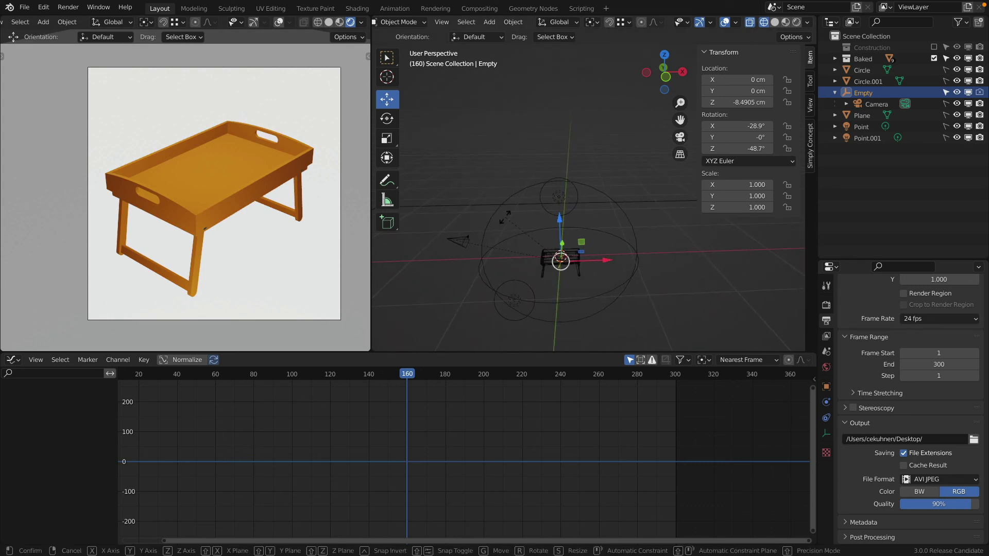
key(z)
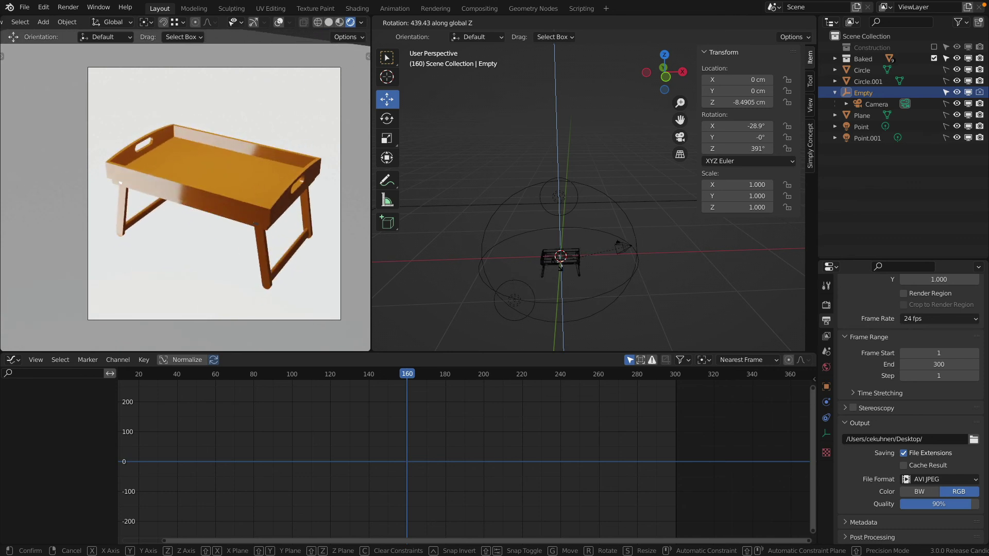
right_click(560, 267)
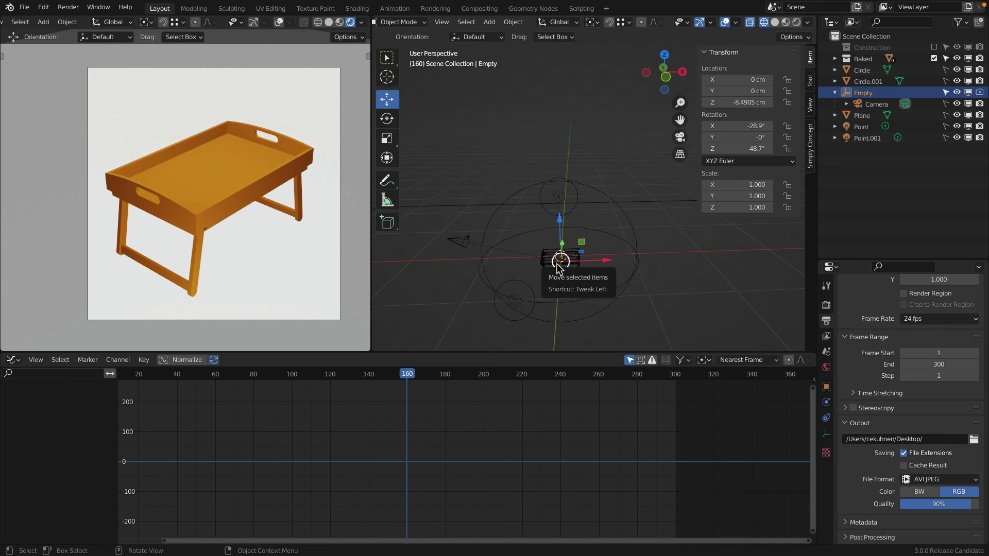
click(251, 217)
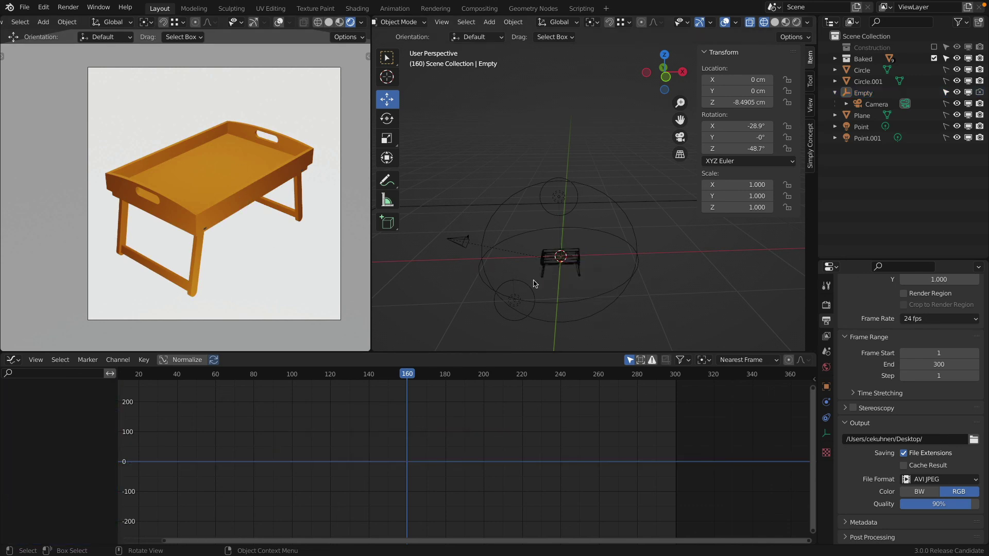
scroll(488, 253, up, 2)
shift+middle_drag(487, 253, 483, 223)
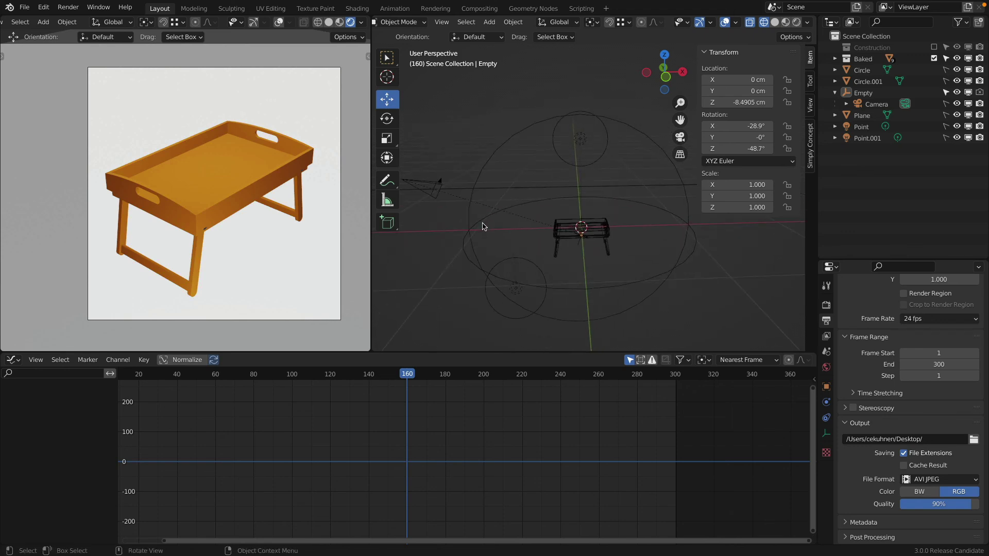